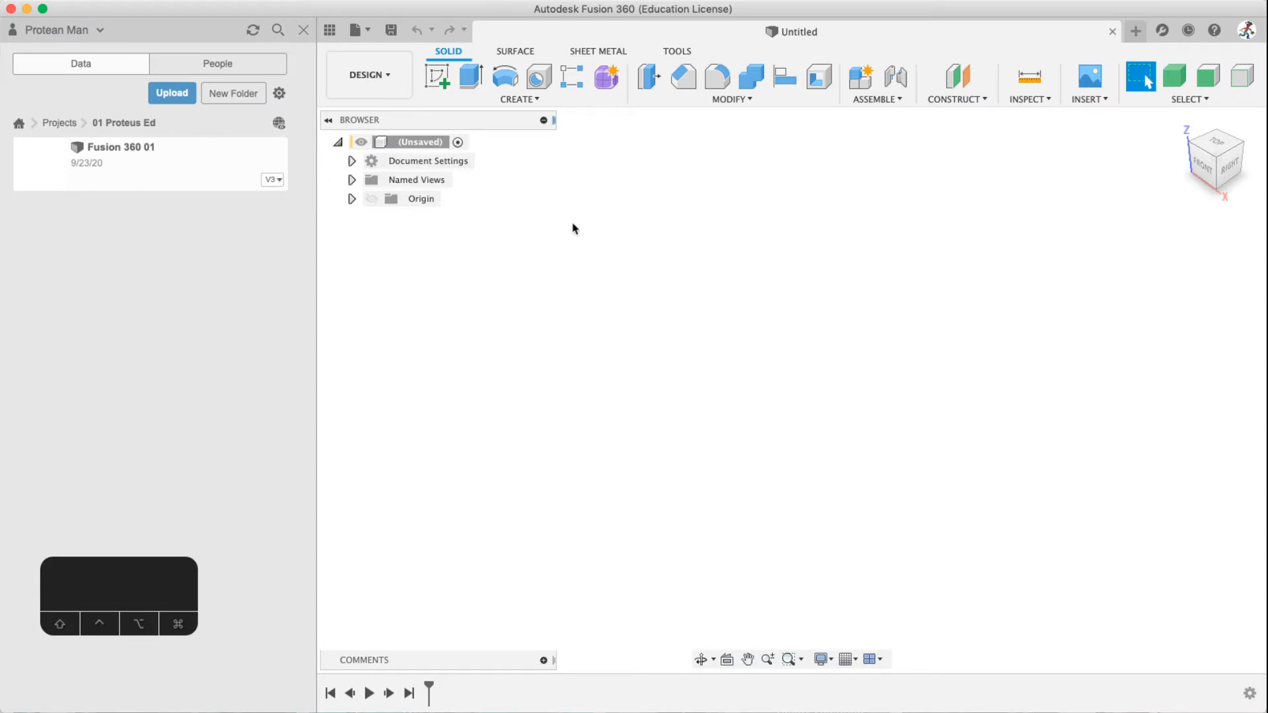
Open the saved Fusion 360 01 design from the 01 Proteus Ed folder to view it, and close it again
left_click(330, 31)
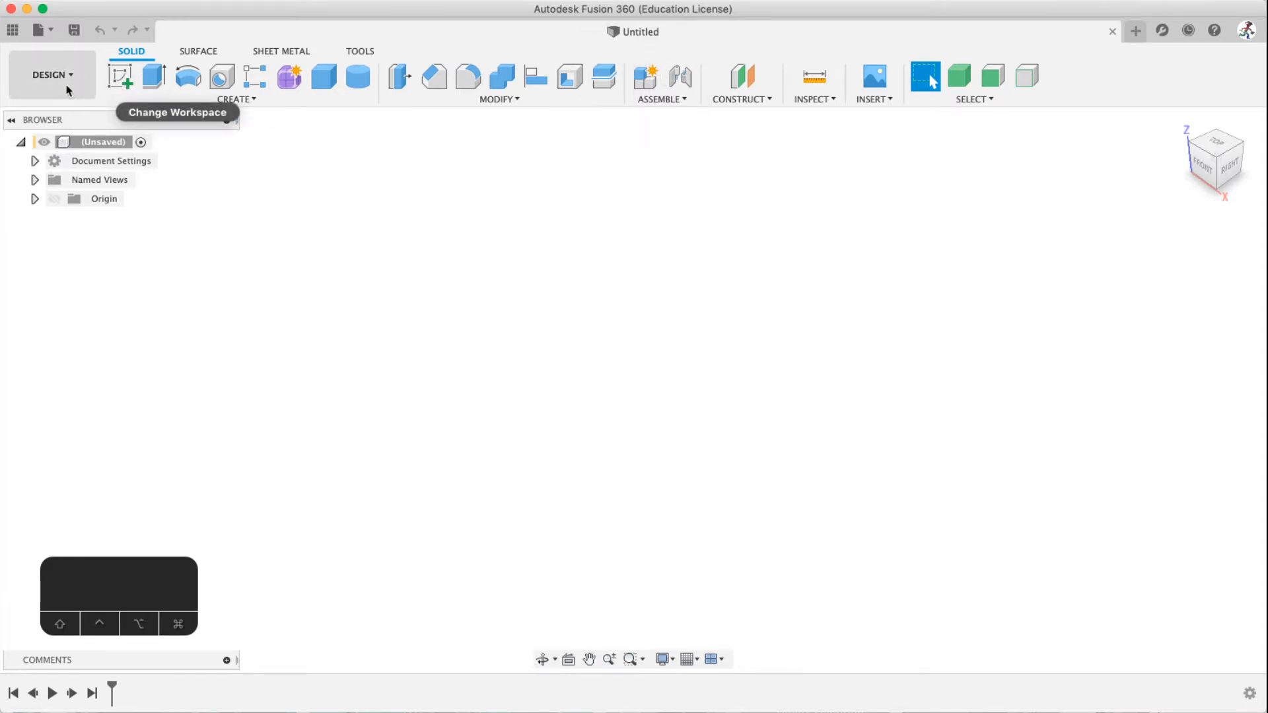
left_click(3, 25)
double_click(144, 161)
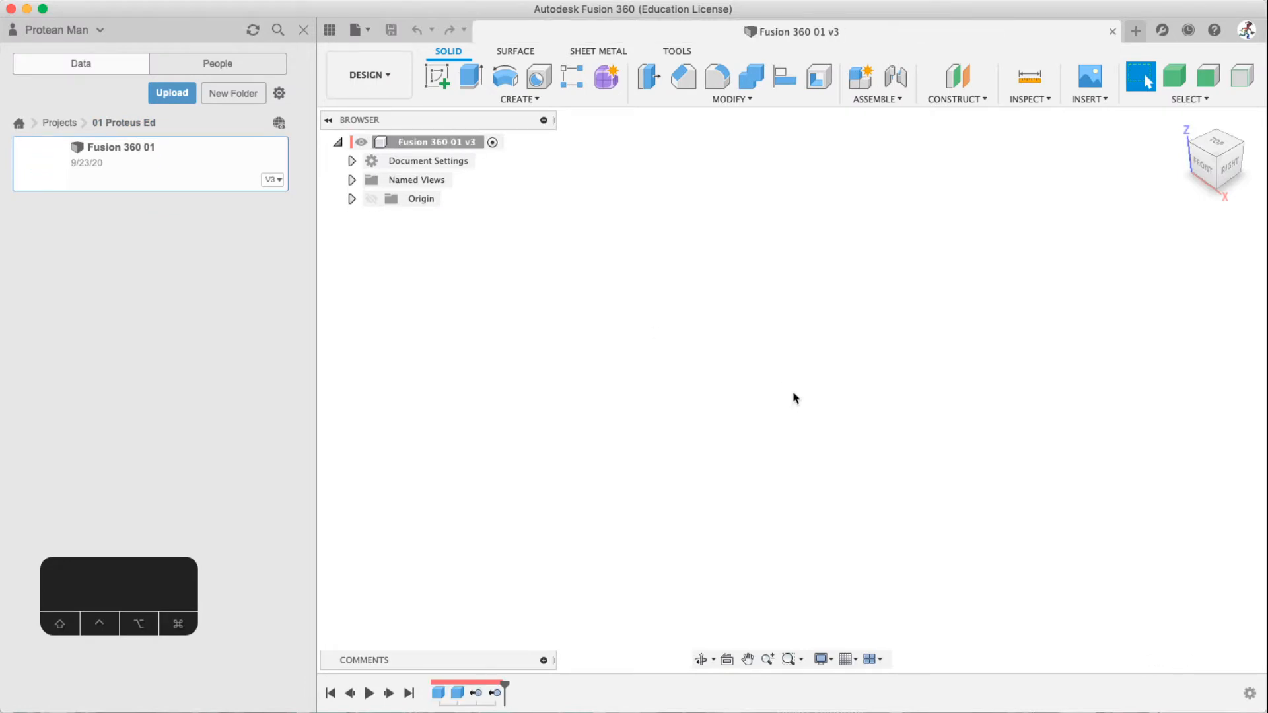
left_click(1112, 32)
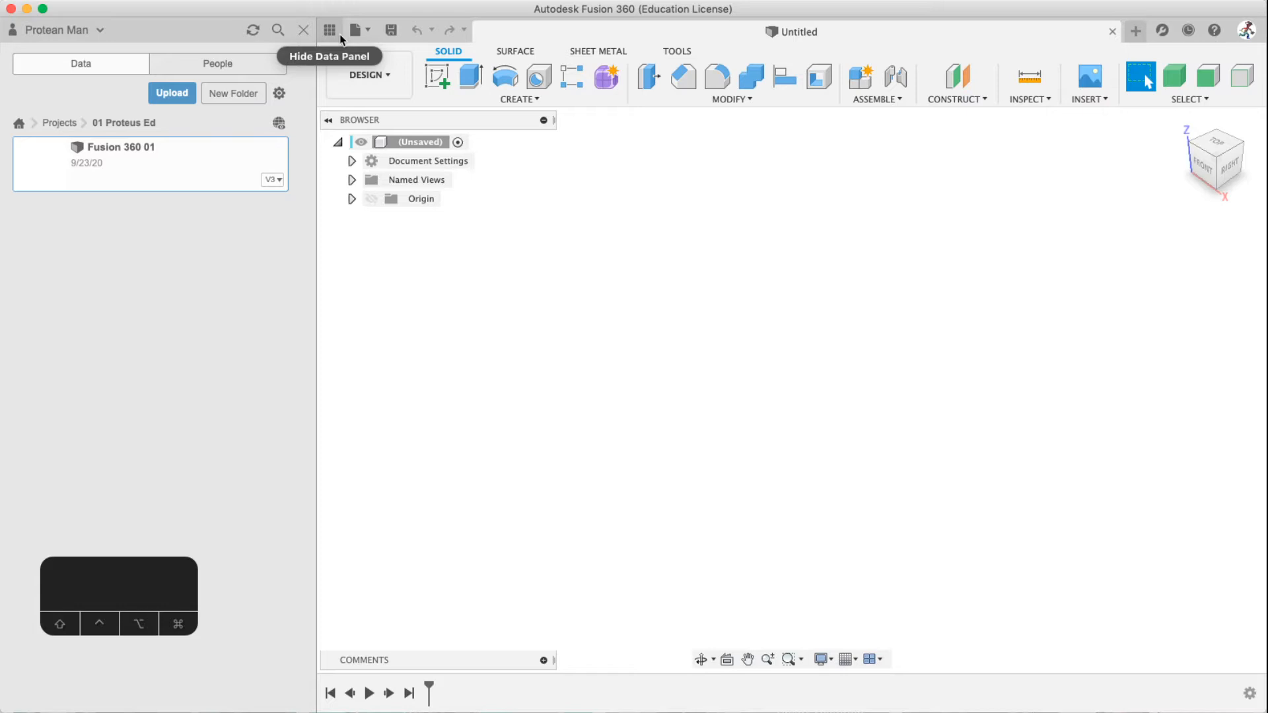
key("super")
key("super+s")
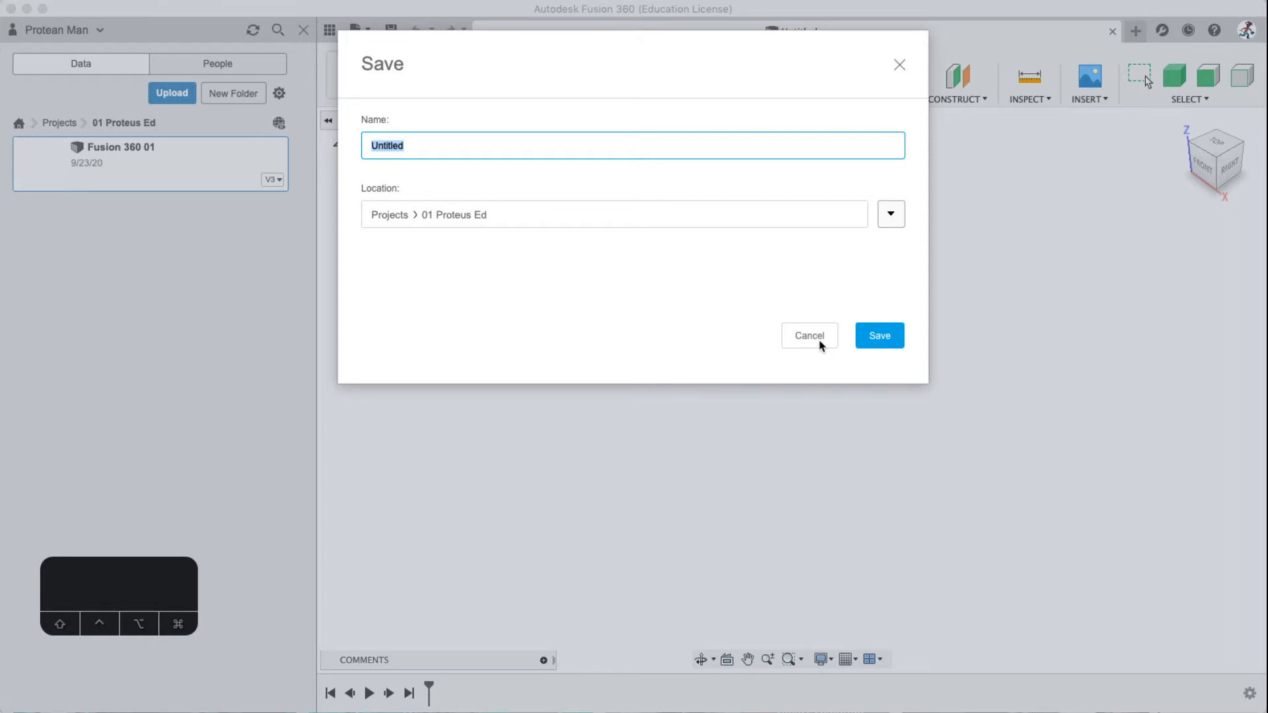
left_click(820, 342)
Save the untitled design as FUSION 360 02 in the Projects > 01 Proteus Ed folder
left_click(356, 29)
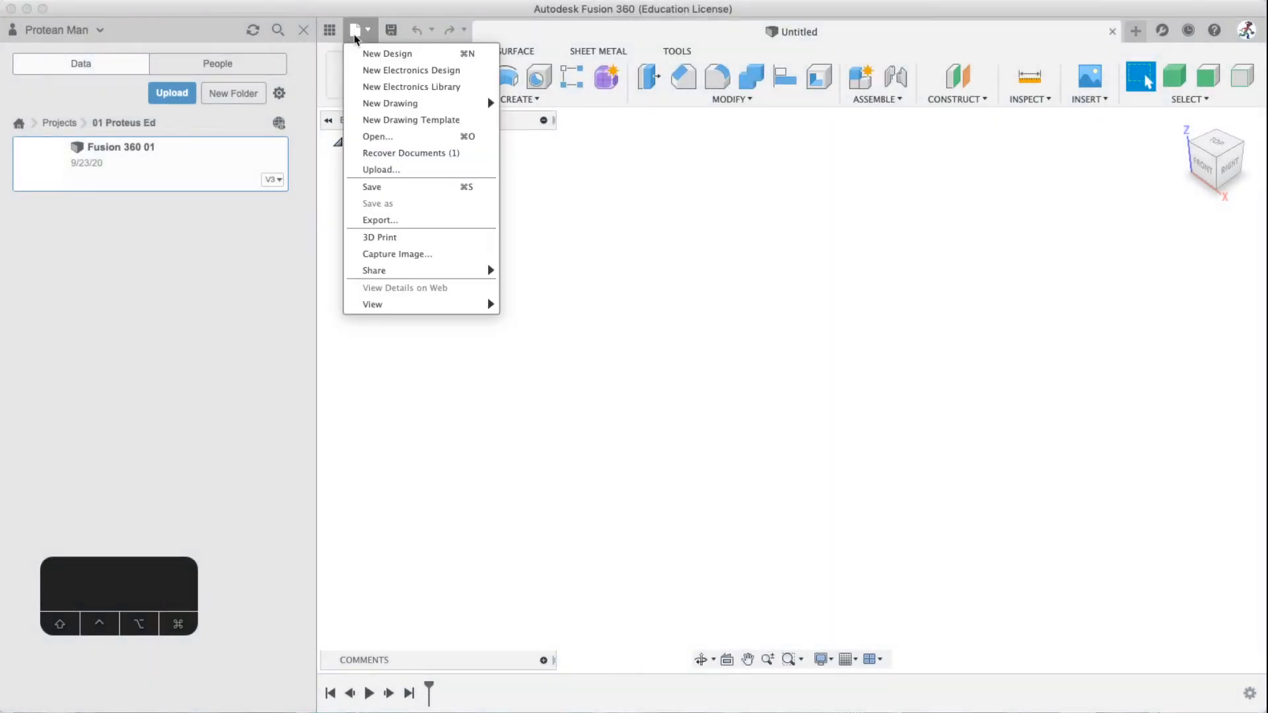
left_click(415, 187)
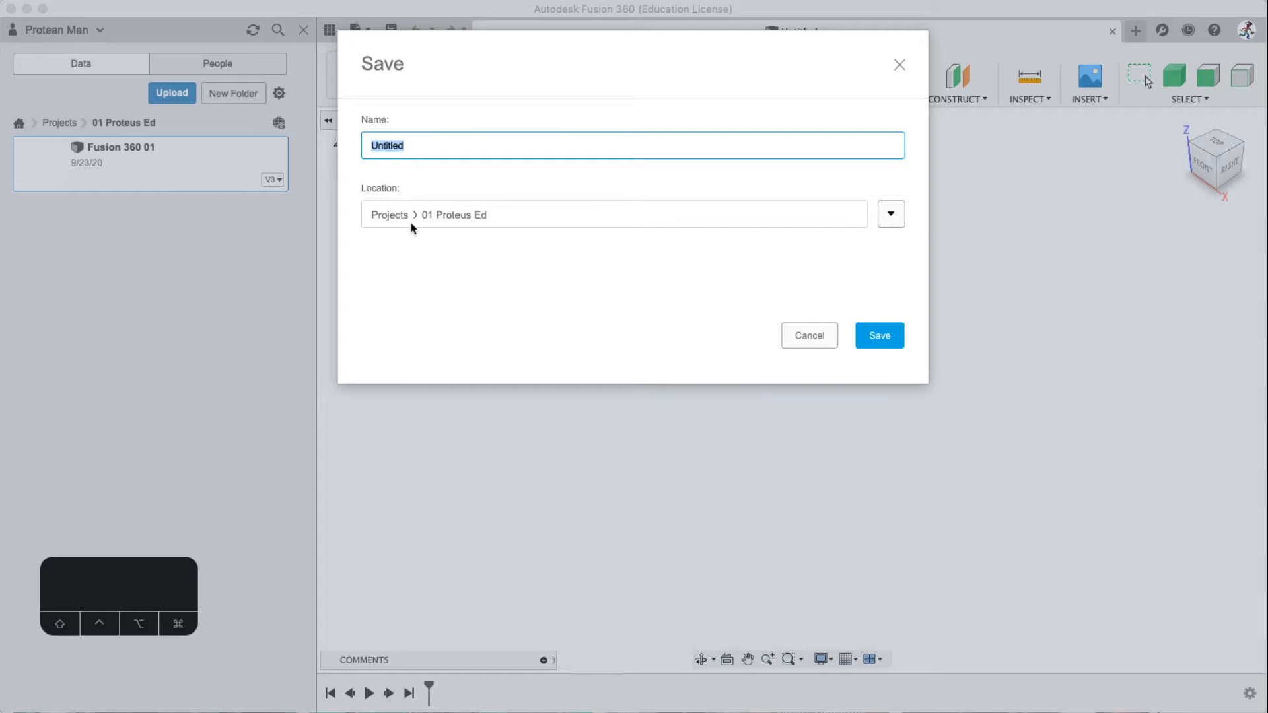
left_click(893, 213)
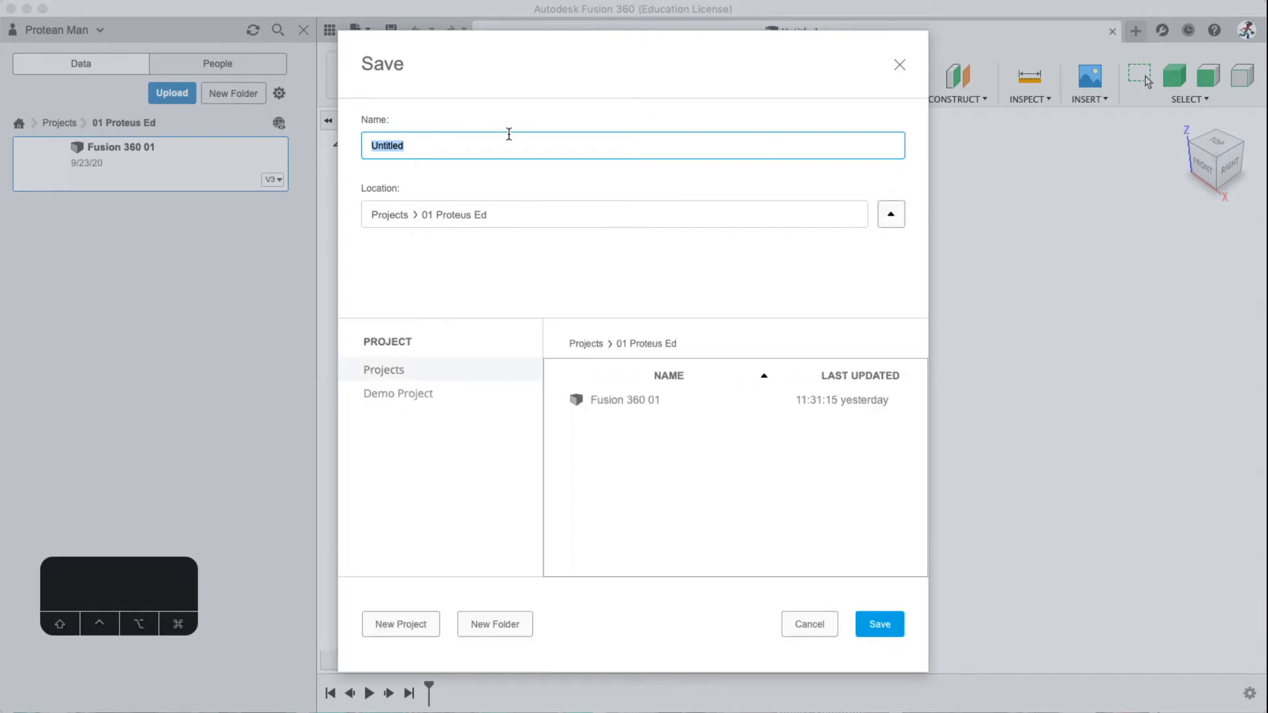
type("FUSION ")
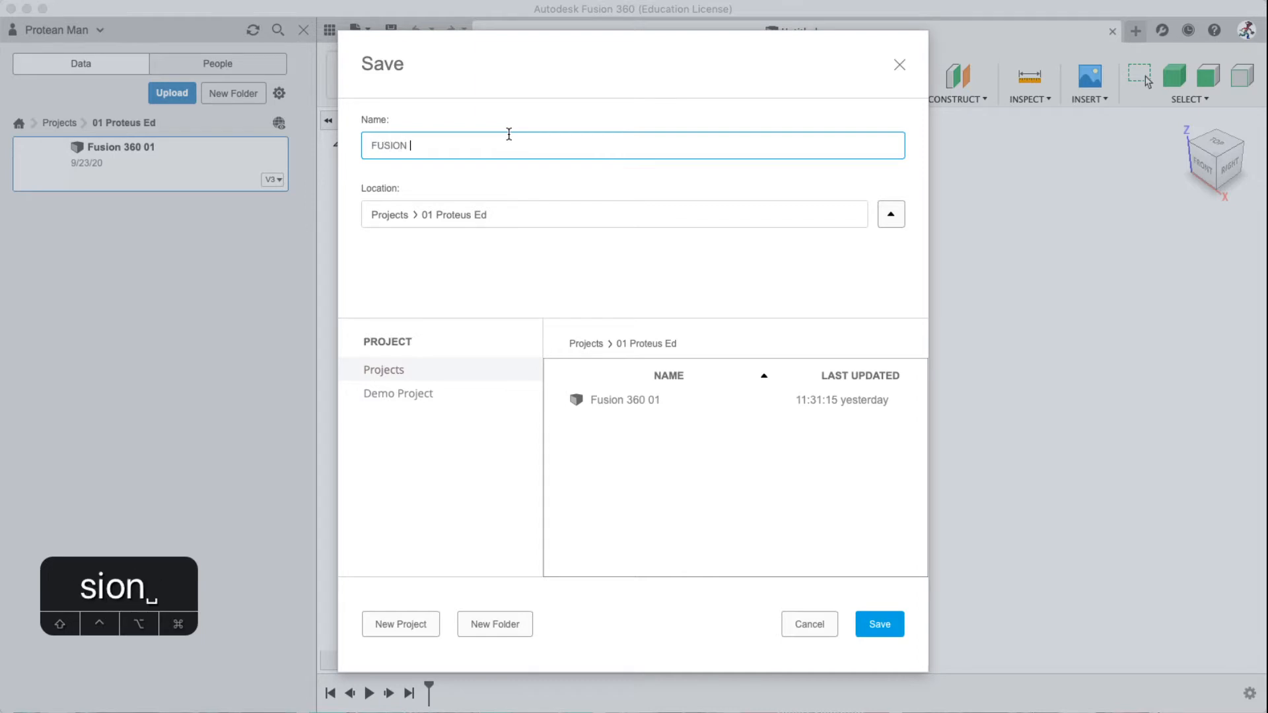
type("360 02")
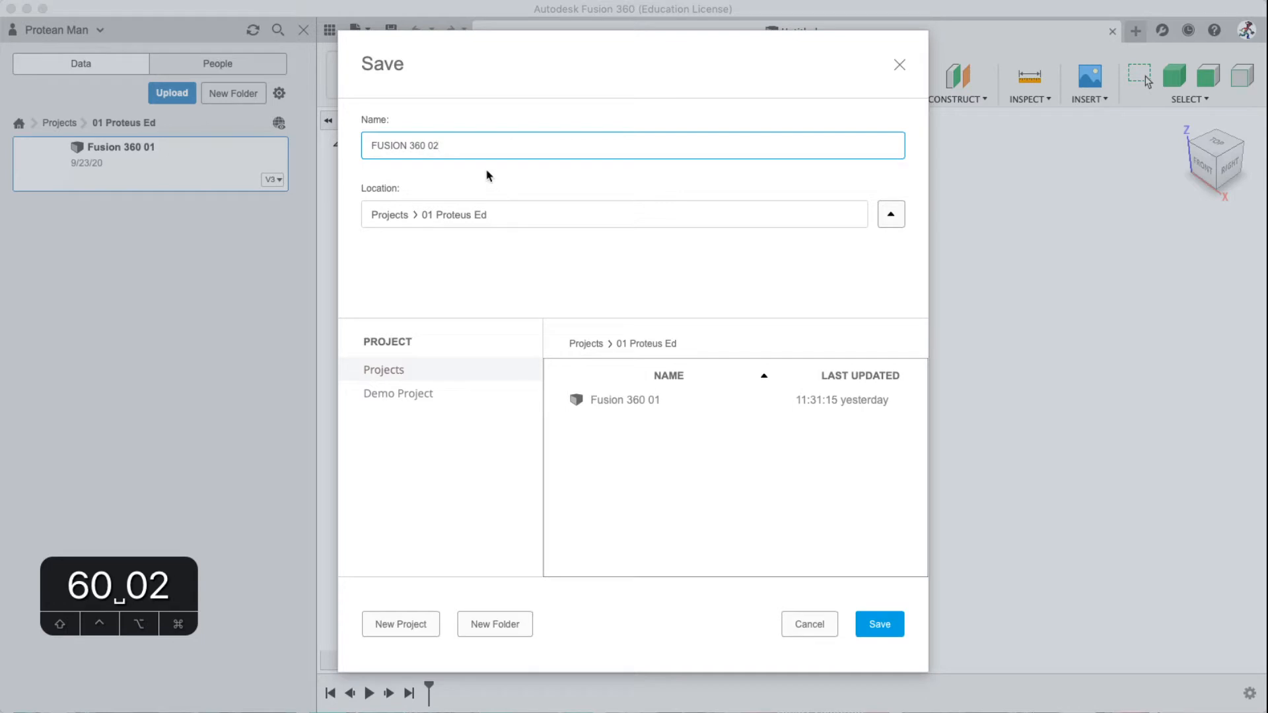
left_click(882, 623)
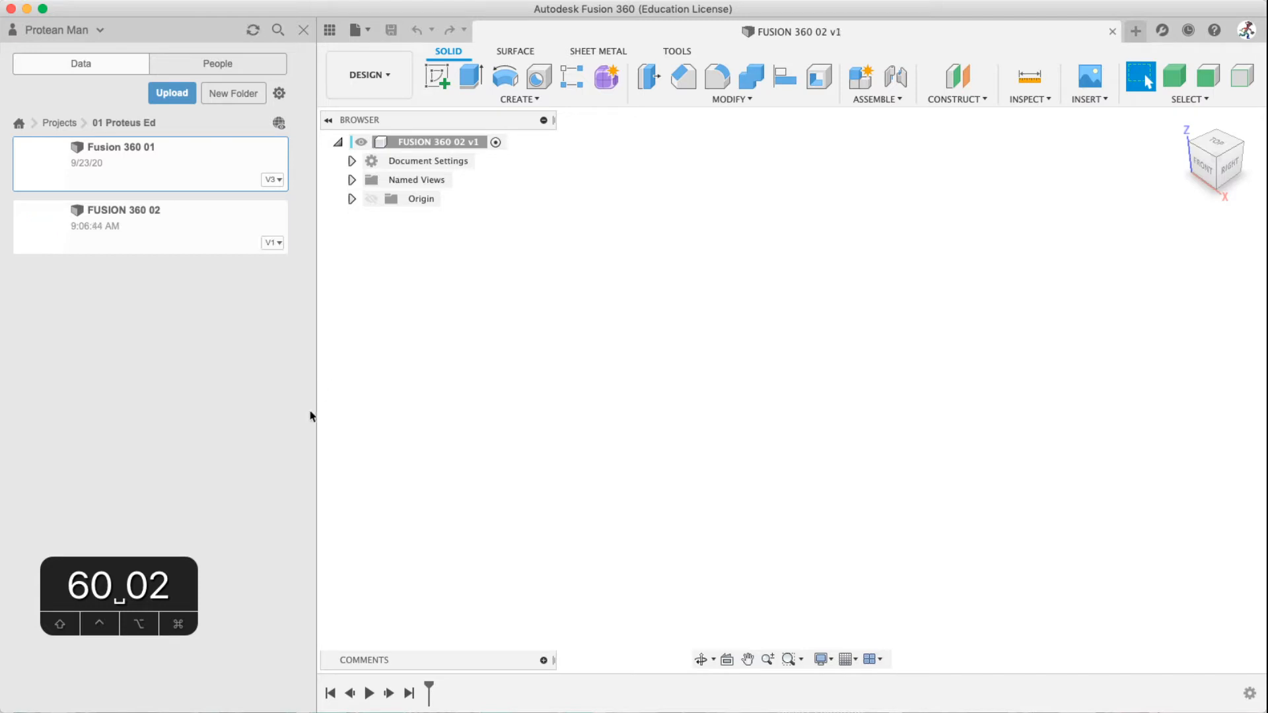
Open the Hardware folder under Projects and look through its parts as far as the M3 bolts
left_click(61, 123)
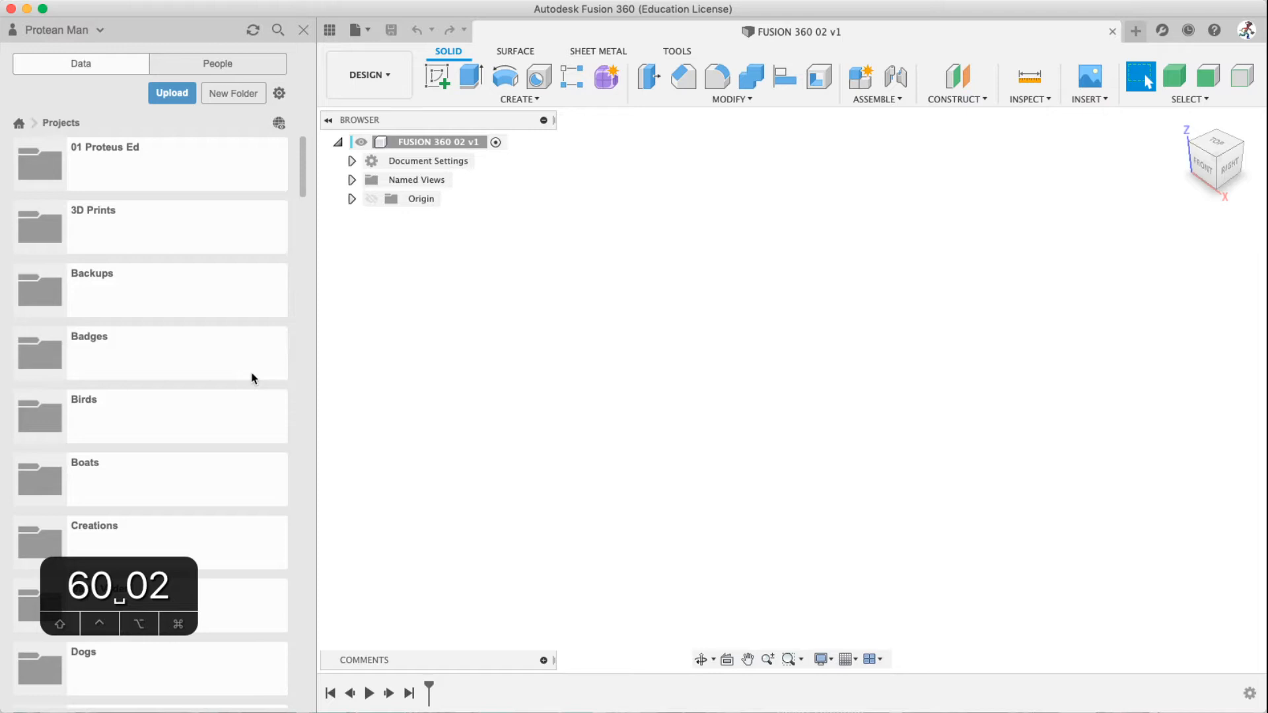
scroll(129, 432, "down", 8)
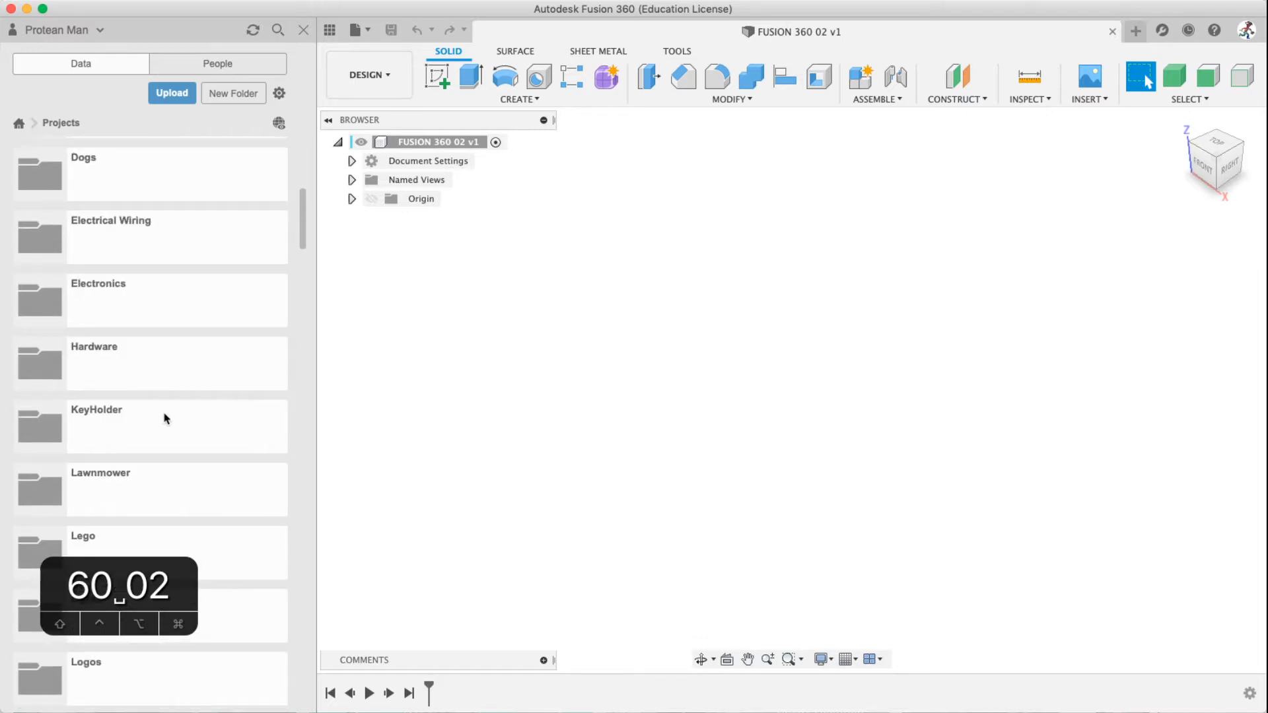
left_click(152, 364)
scroll(226, 517, "down", 10)
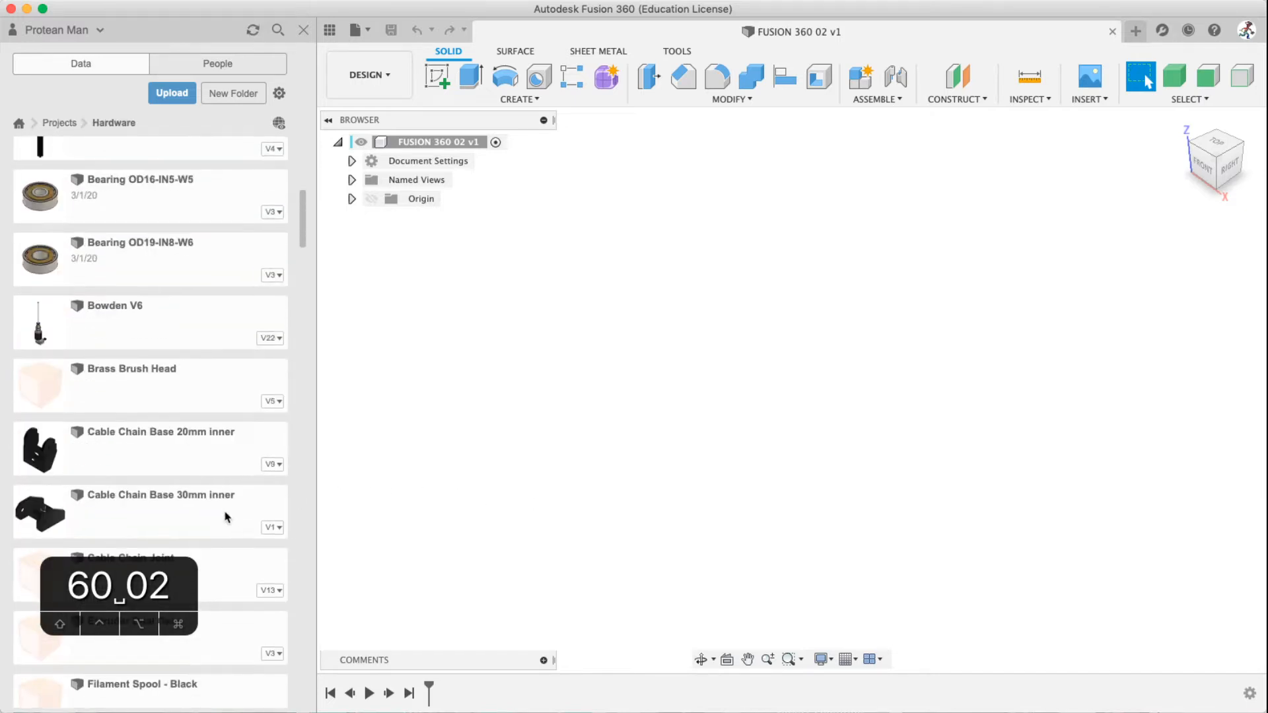
scroll(227, 517, "down", 15)
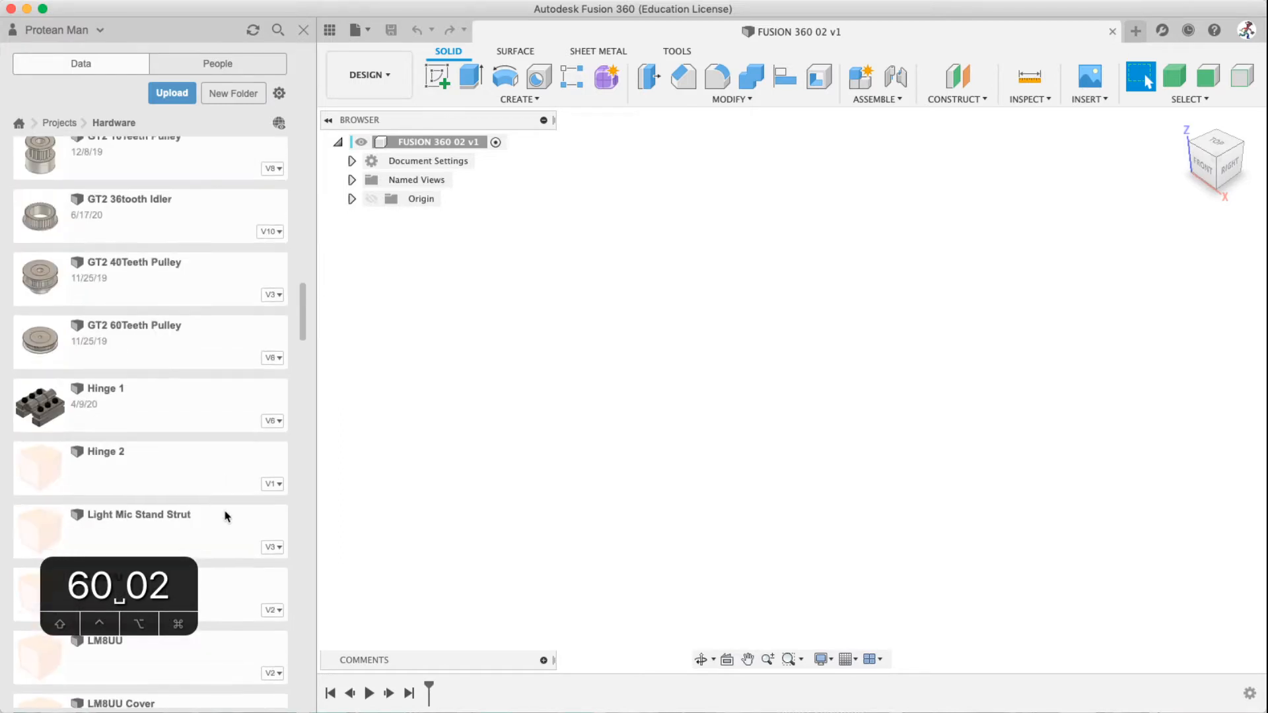
scroll(226, 515, "down", 10)
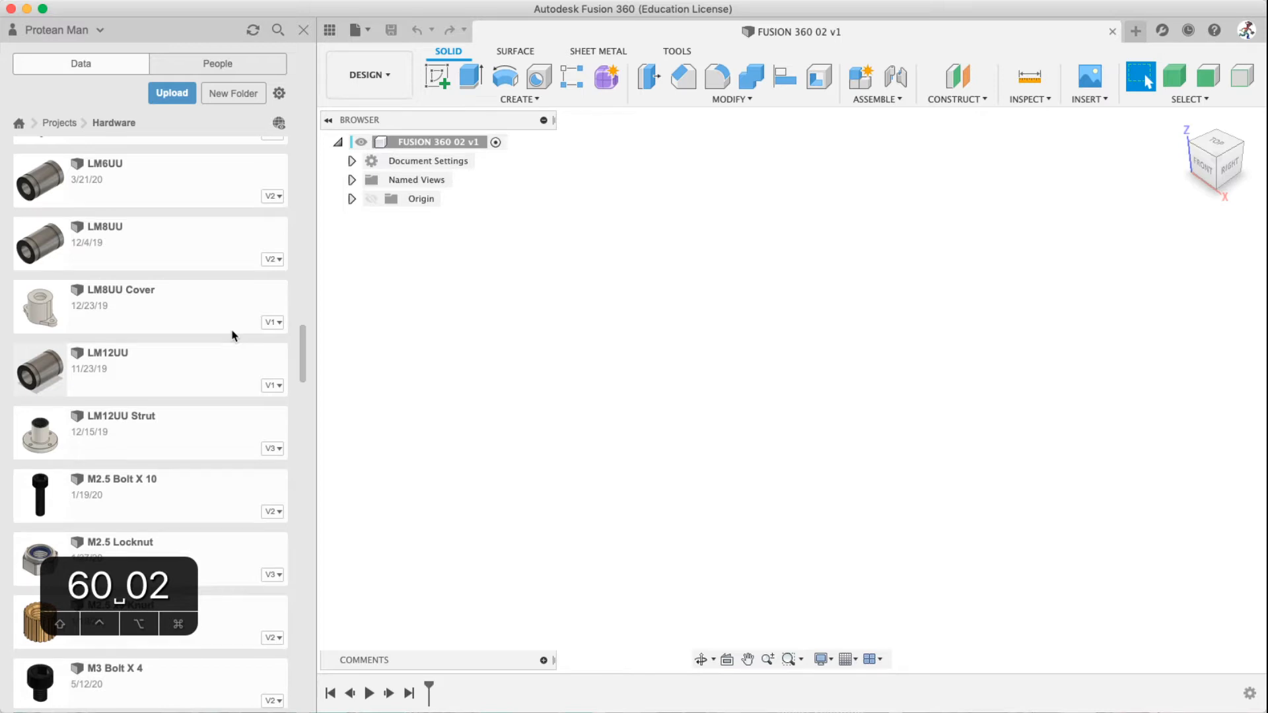
scroll(191, 363, "down", 7)
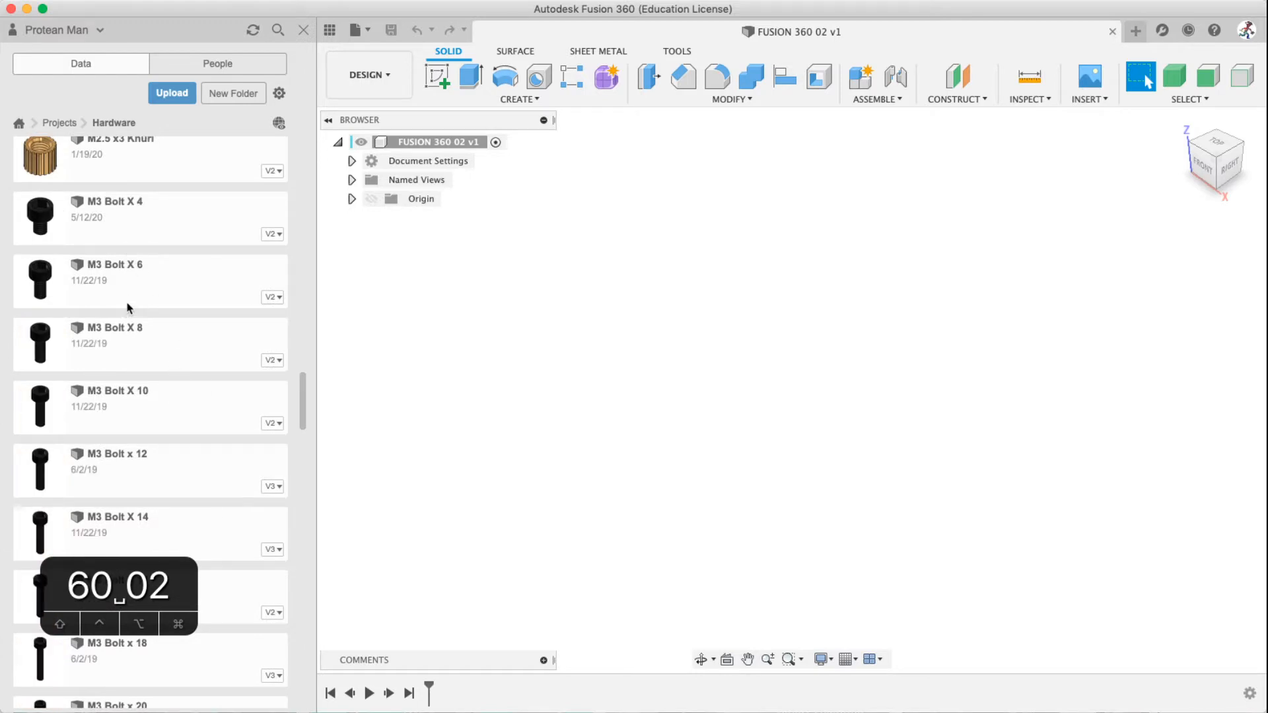
left_click(160, 233)
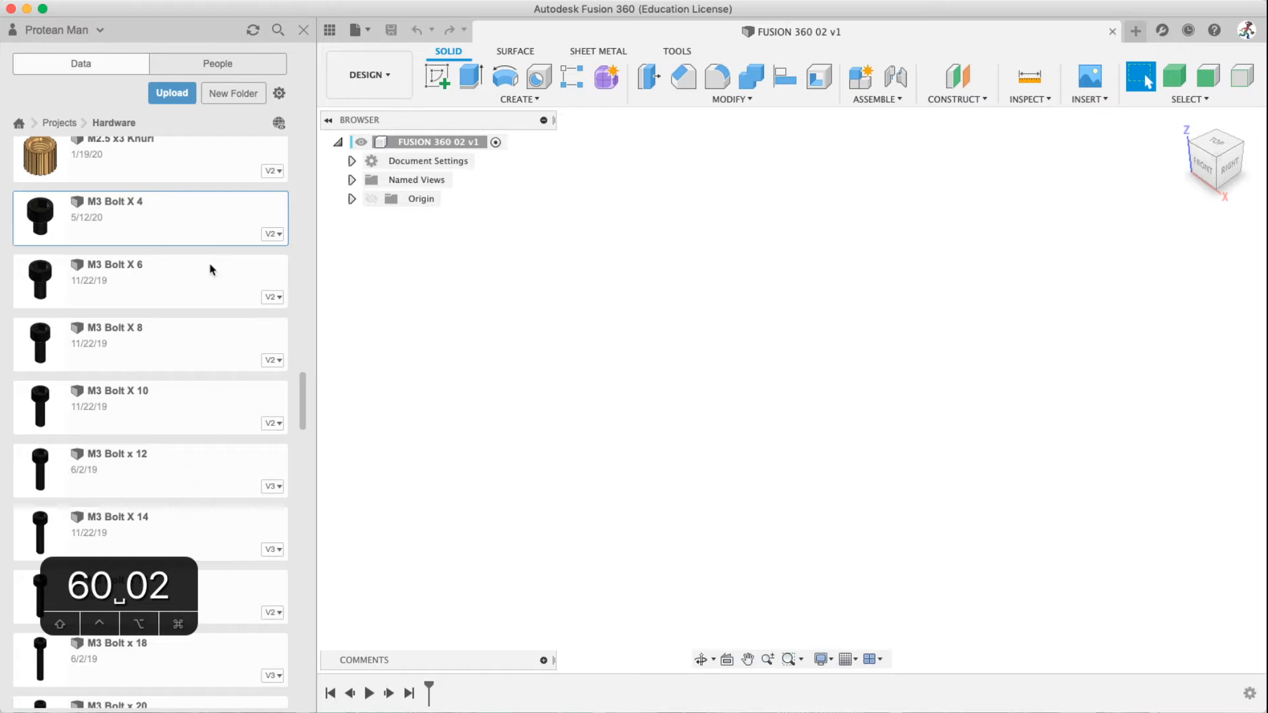
left_click(160, 335)
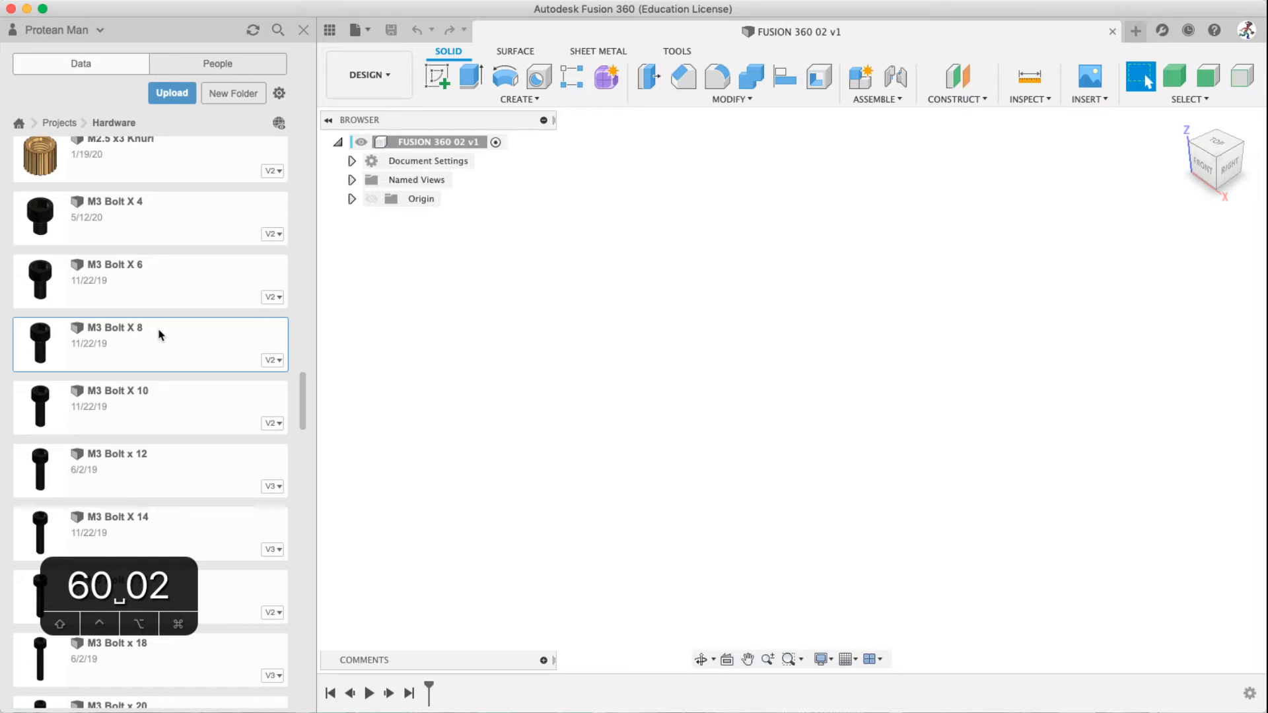
Examine the other Hardware parts beyond the M3 bolts, including the smooth rods, magnet, connectors, servo arms and springs
scroll(158, 335, "down", 15)
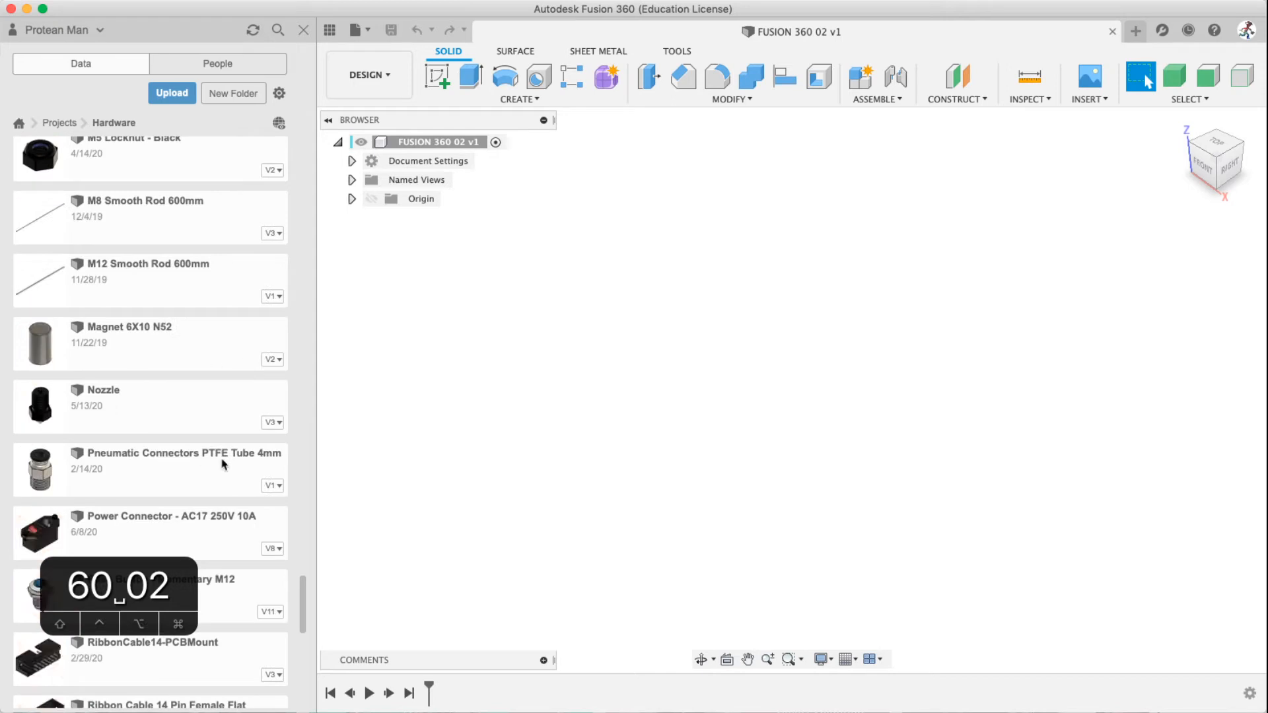
left_click(170, 241)
left_click(181, 359)
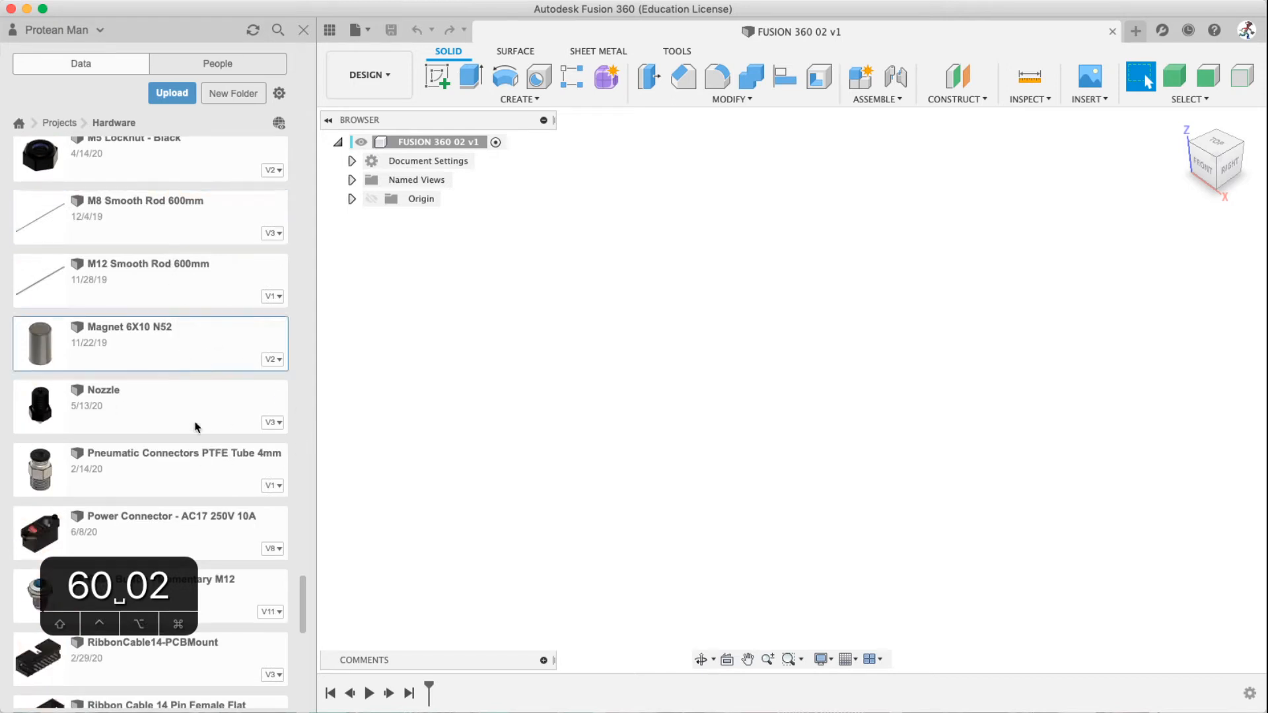
scroll(198, 422, "down", 3)
scroll(208, 370, "down", 5)
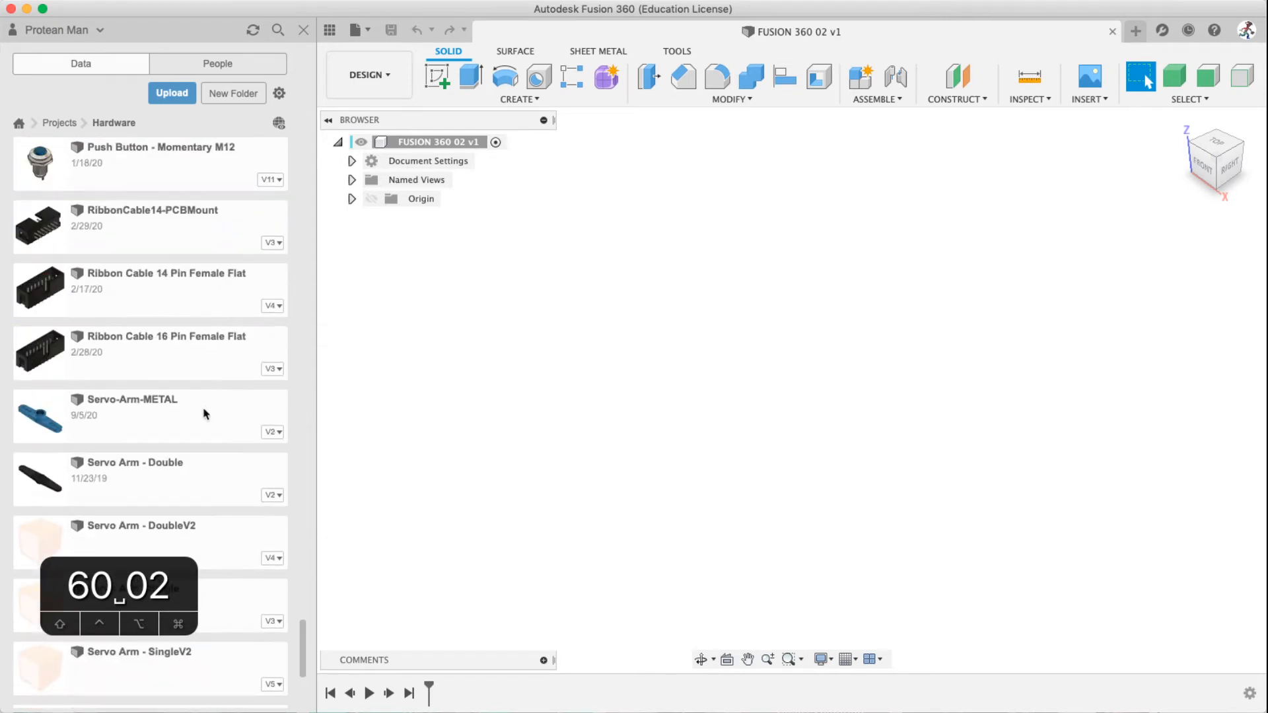
scroll(115, 258, "up", 3)
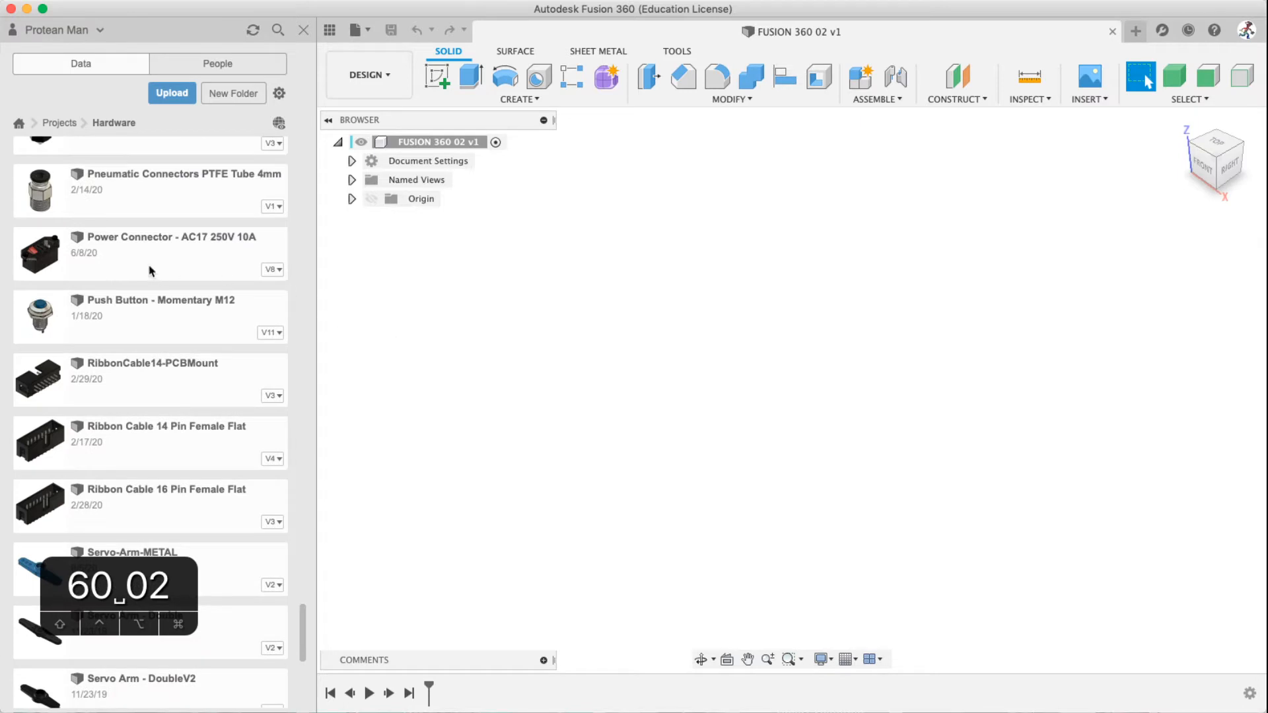
scroll(224, 482, "down", 5)
scroll(175, 416, "down", 3)
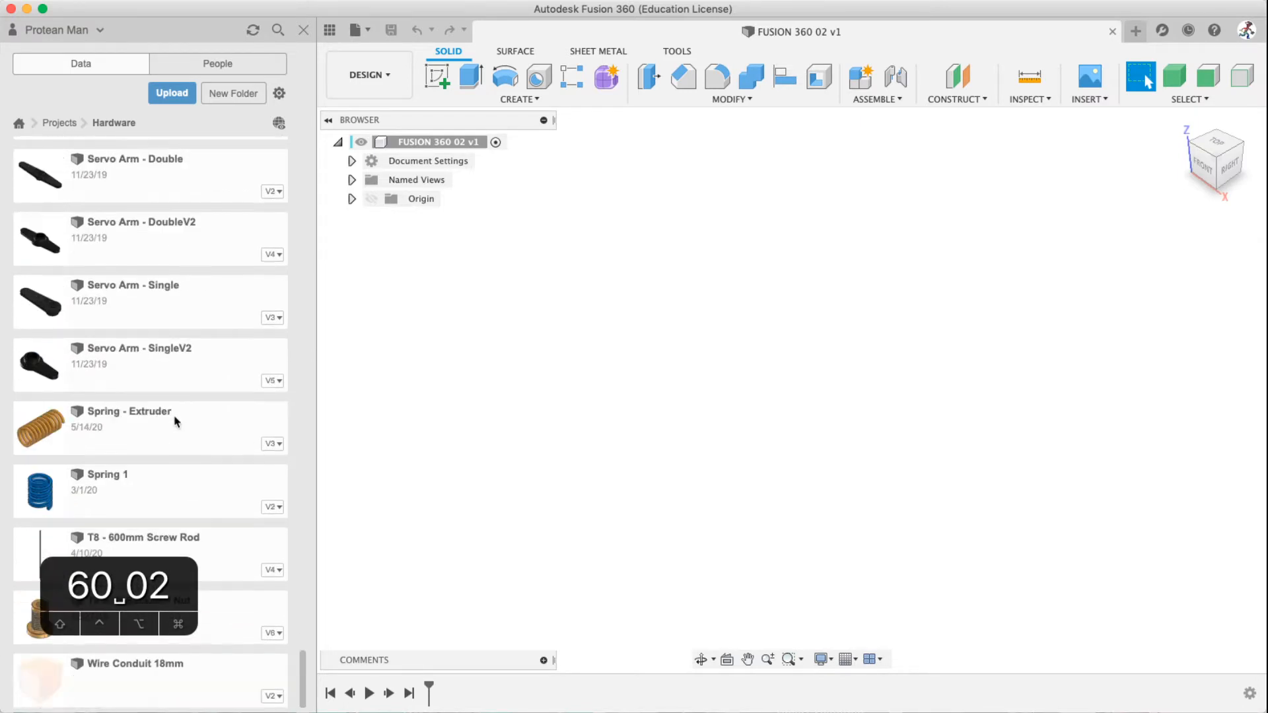
scroll(185, 430, "up", 10)
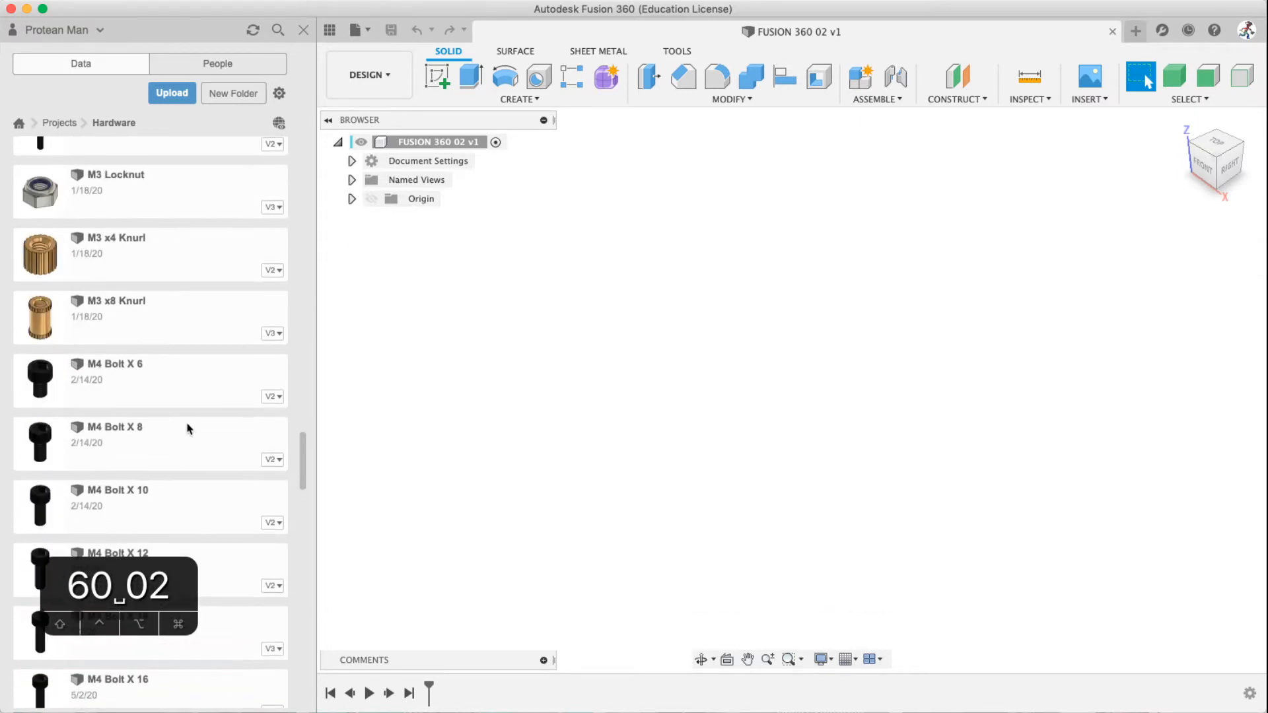
scroll(211, 416, "up", 15)
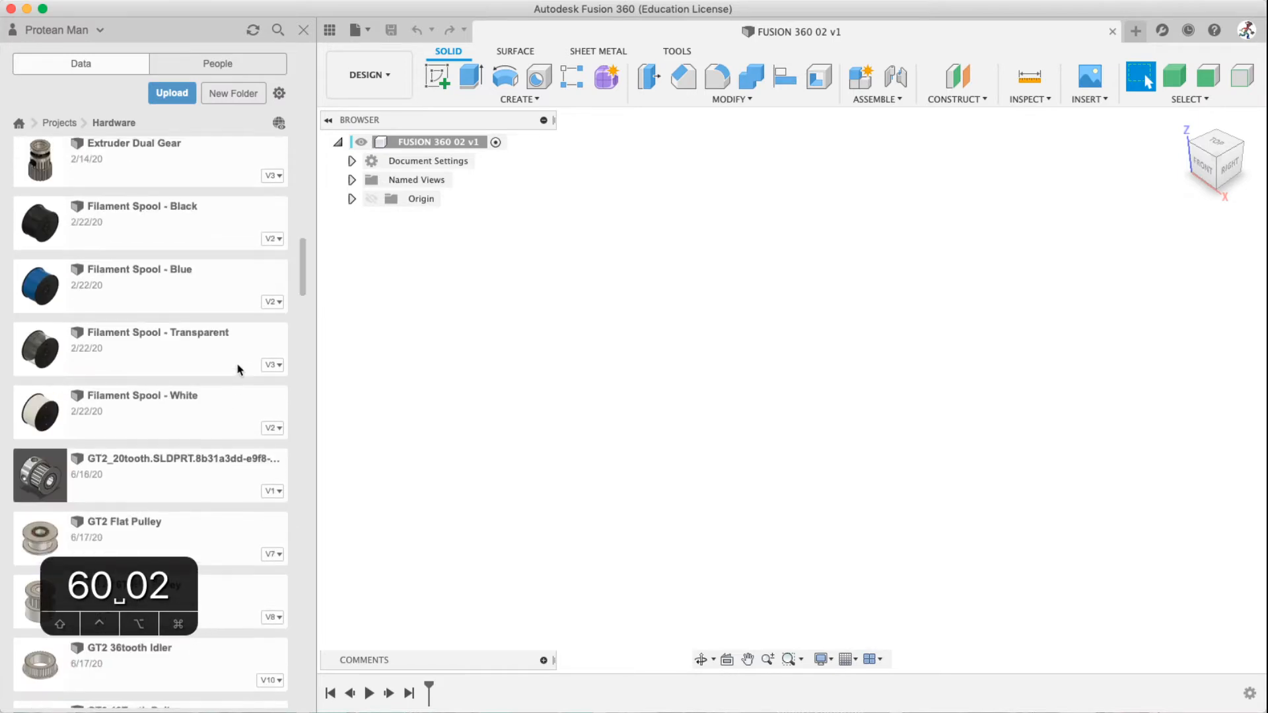
Open the Electronics folder under Projects and look through its components, including the amplifiers, Arduino Nano and batteries
left_click(59, 123)
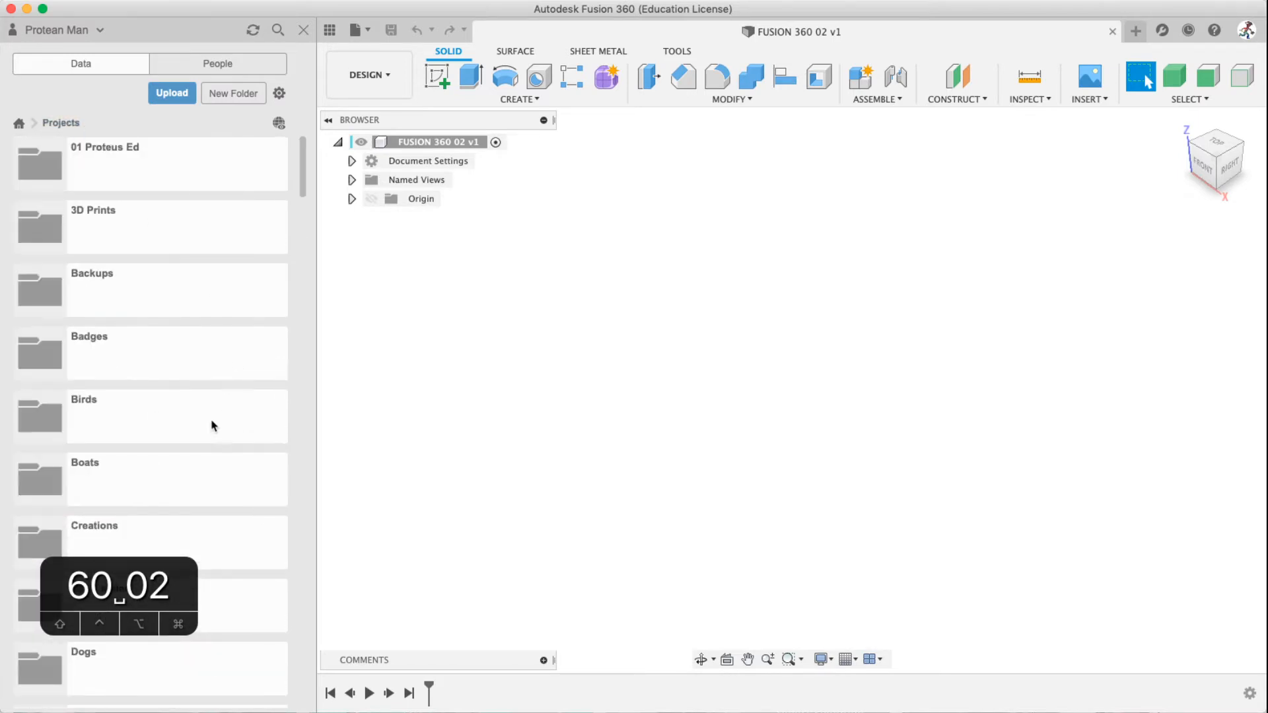
scroll(172, 449, "down", 5)
scroll(203, 397, "up", 1)
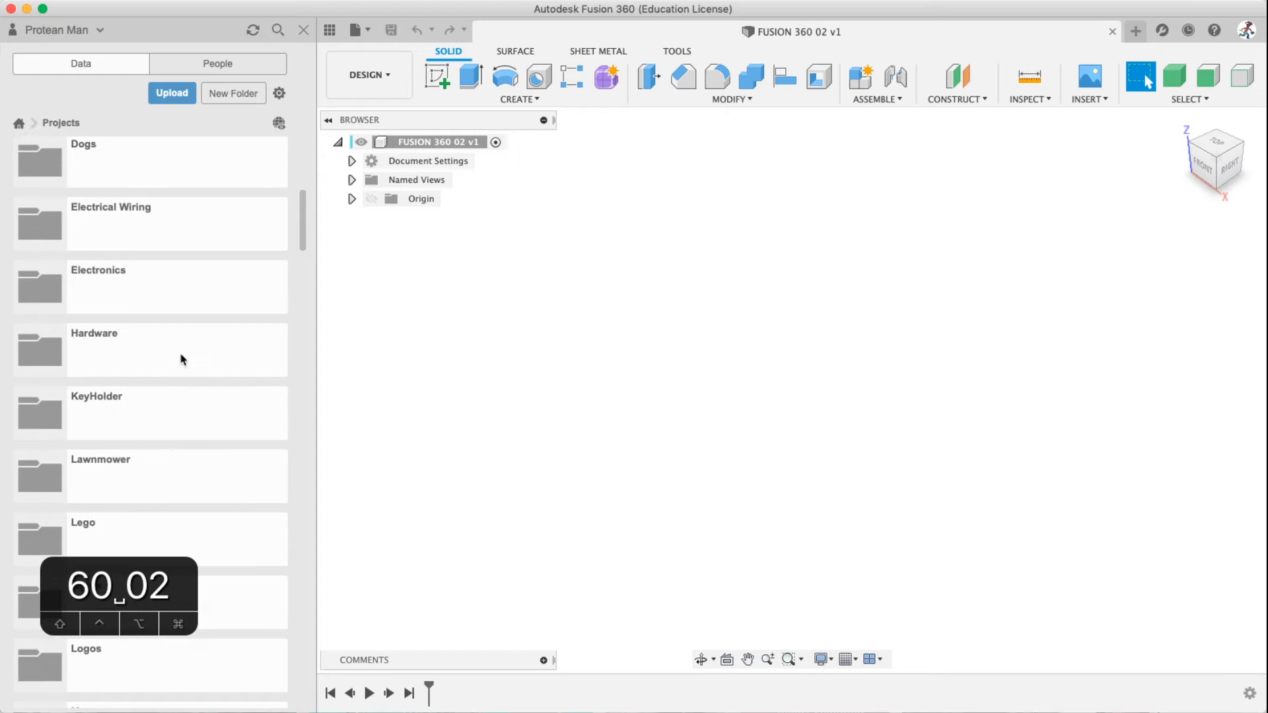
left_click(165, 282)
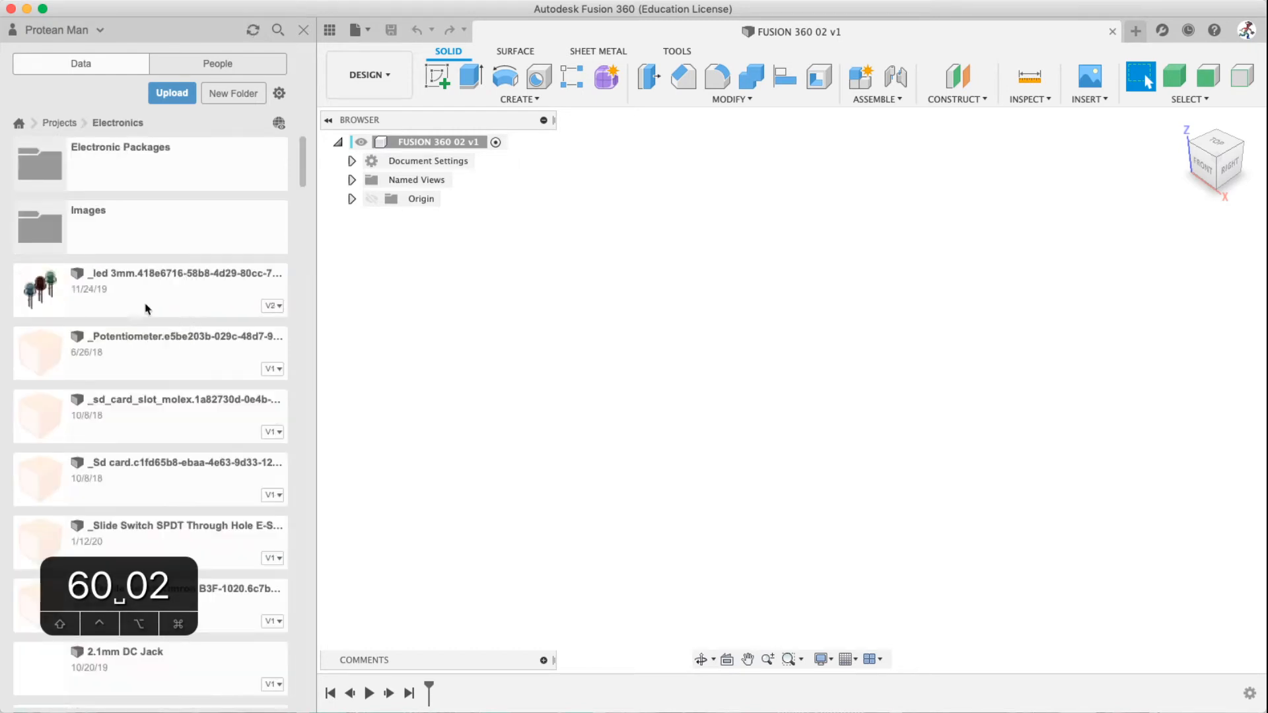
scroll(210, 365, "down", 10)
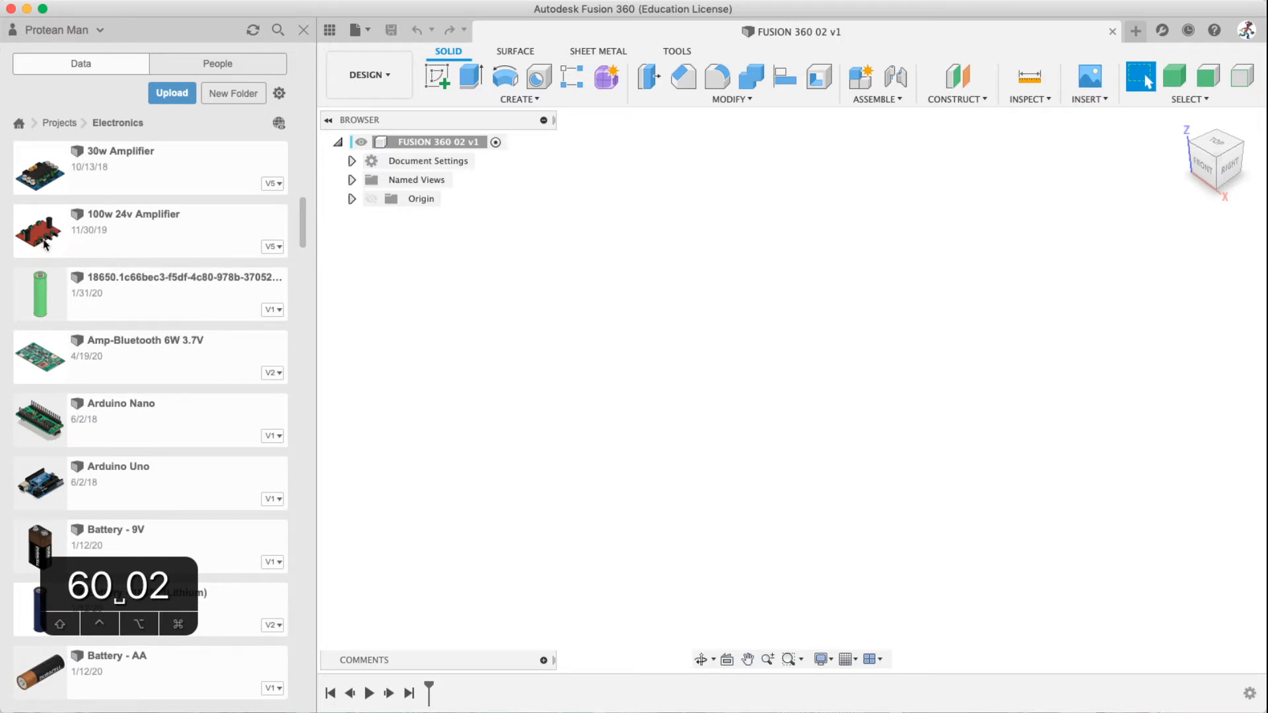
scroll(166, 317, "down", 1)
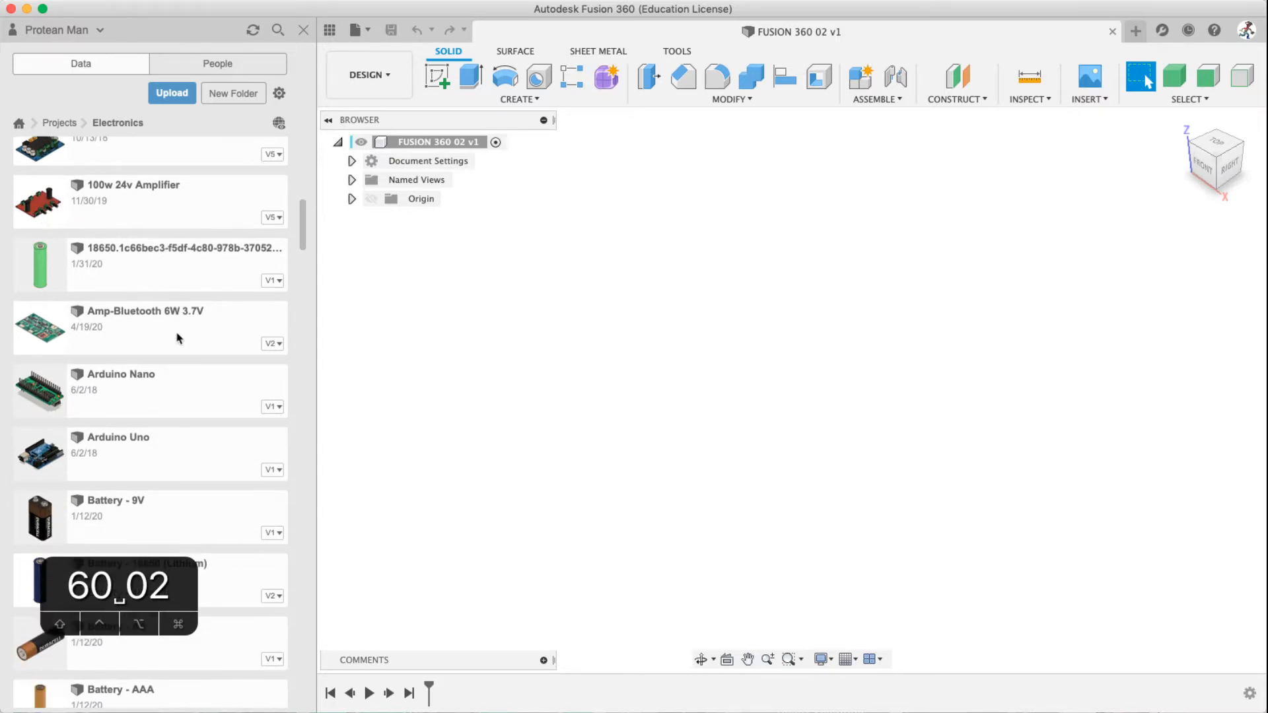
left_click(146, 389)
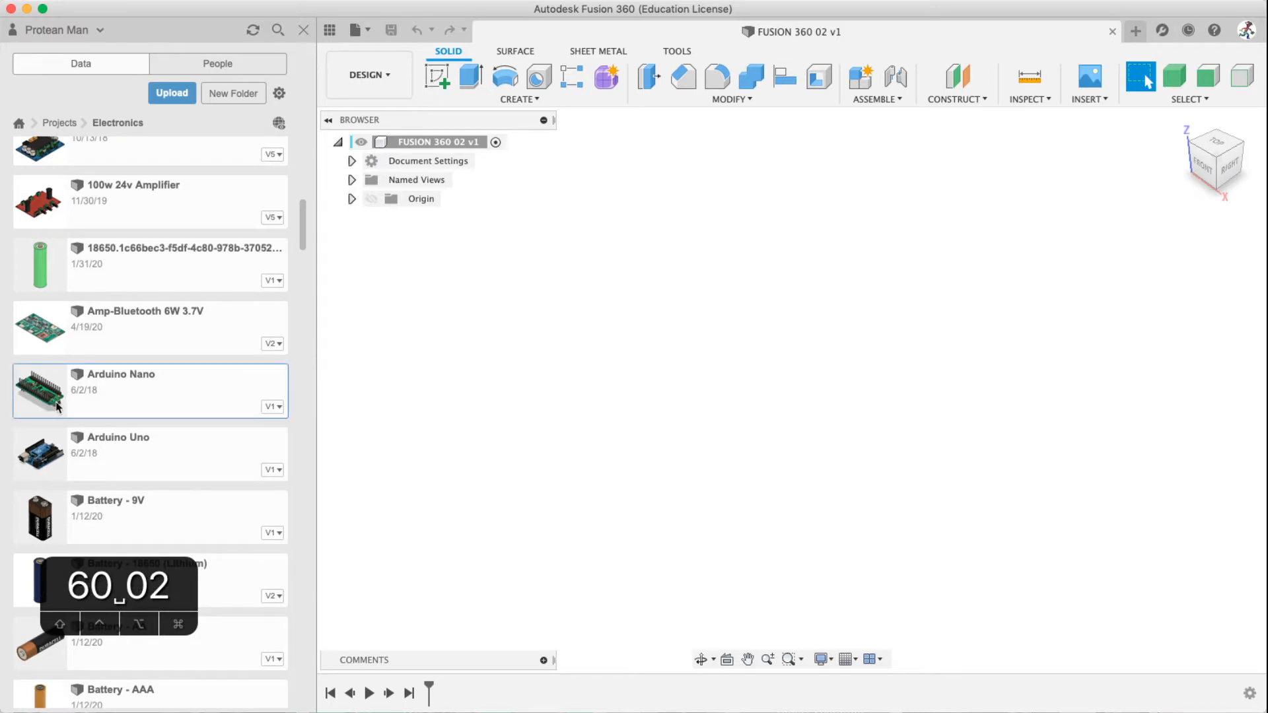
scroll(118, 433, "down", 15)
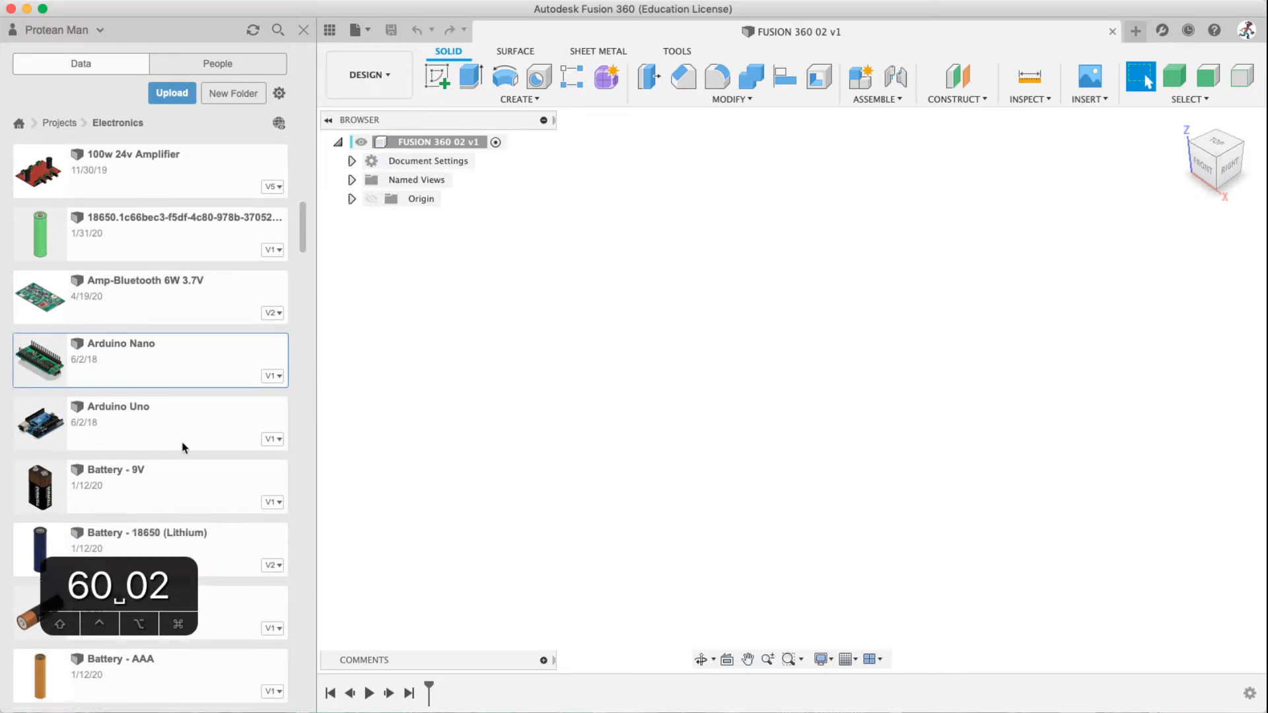
Return to the Projects level and look through its list of folders
left_click(59, 122)
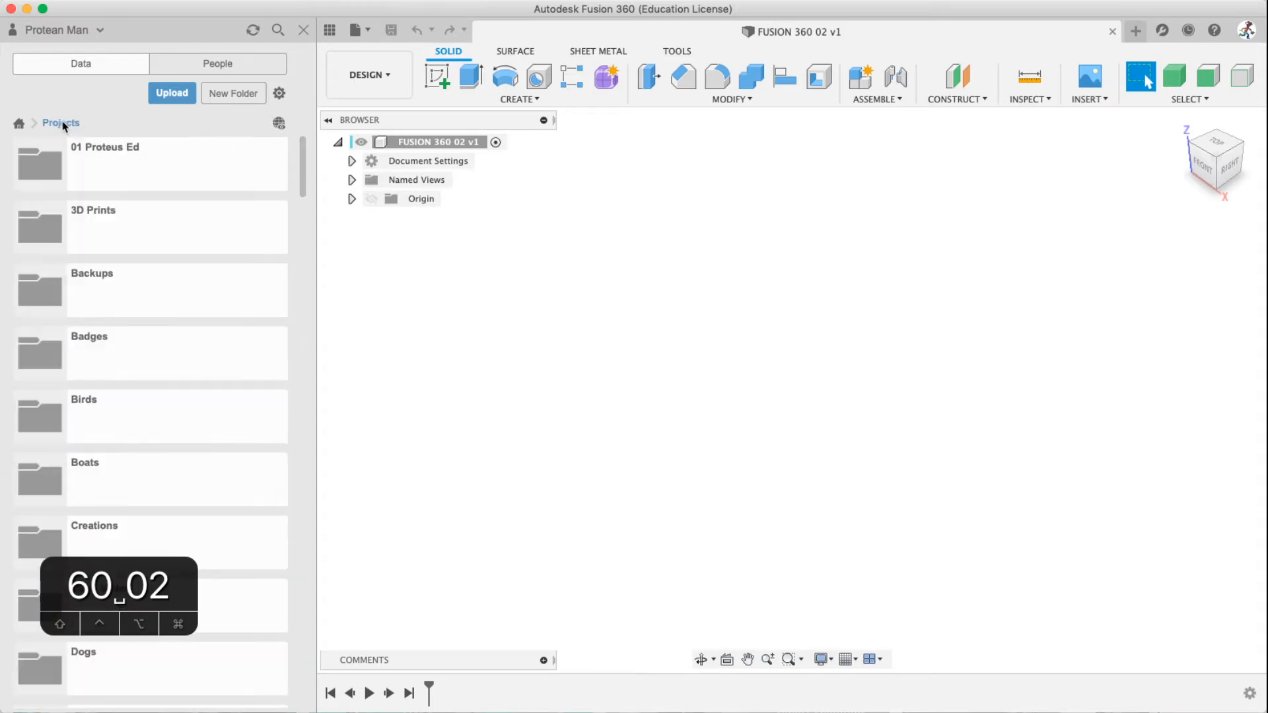
scroll(178, 370, "down", 3)
scroll(183, 377, "down", 2)
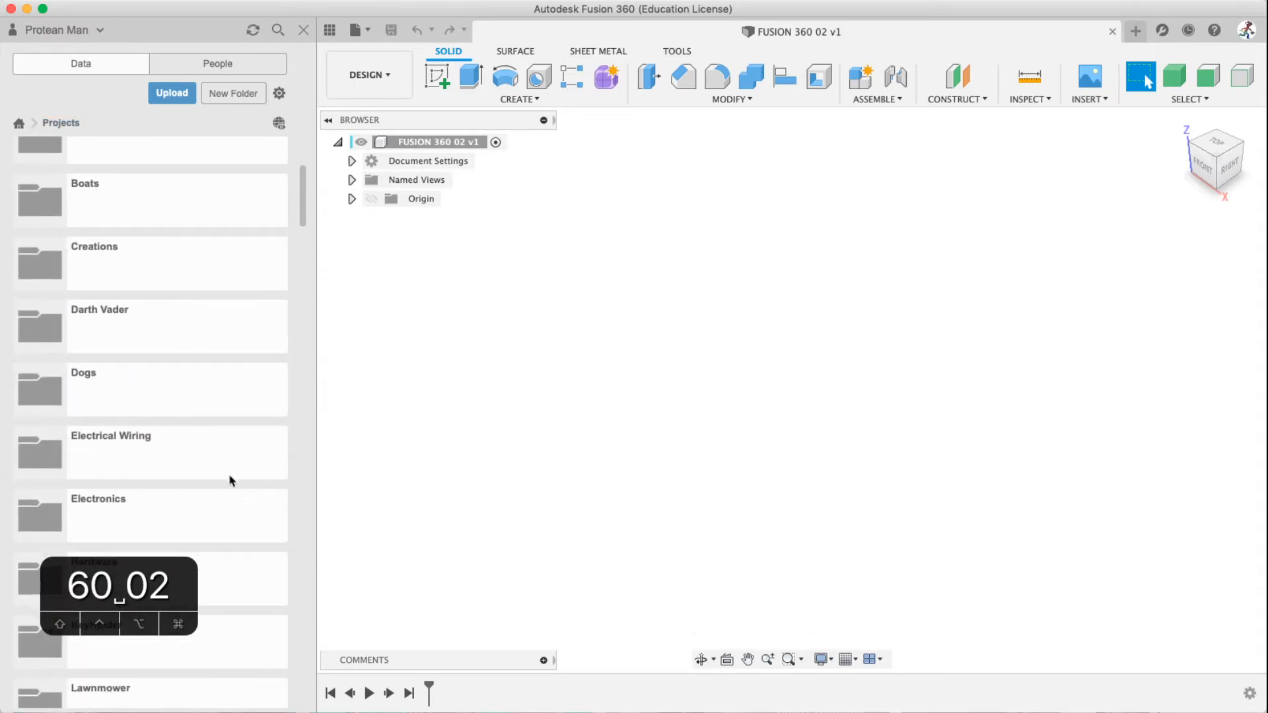
scroll(231, 484, "down", 1)
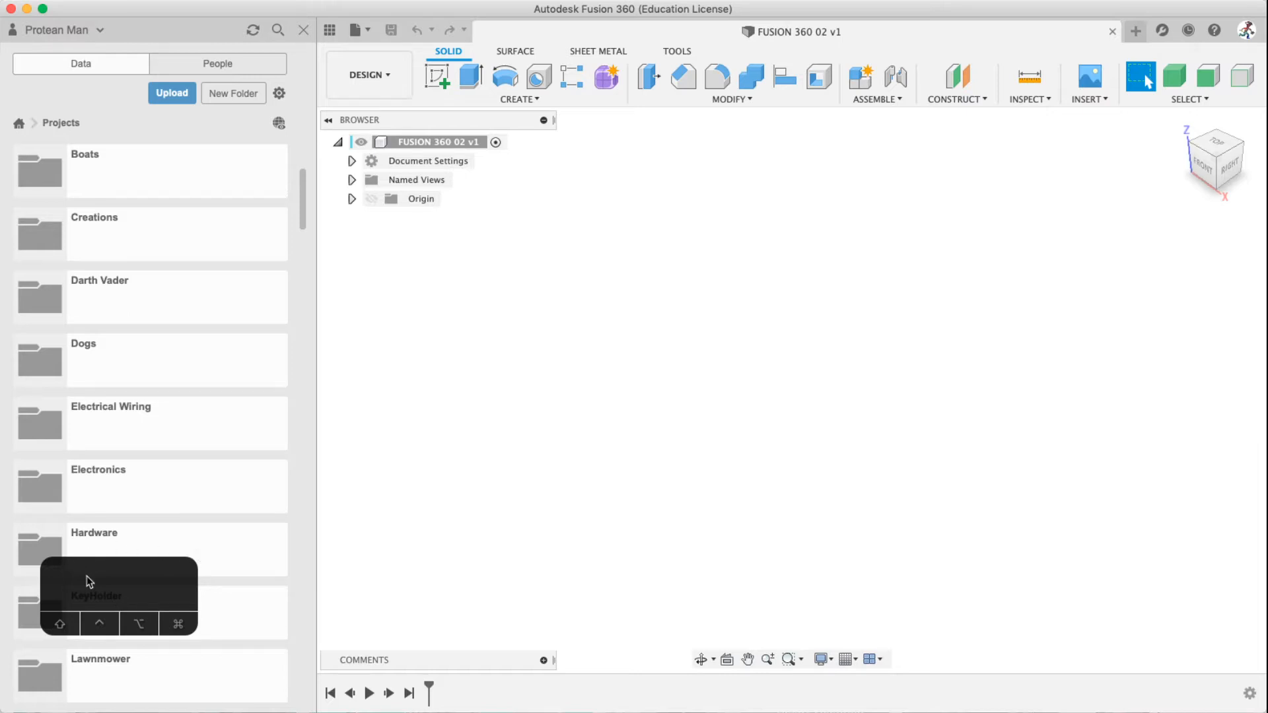
left_click_drag(87, 577, 113, 555)
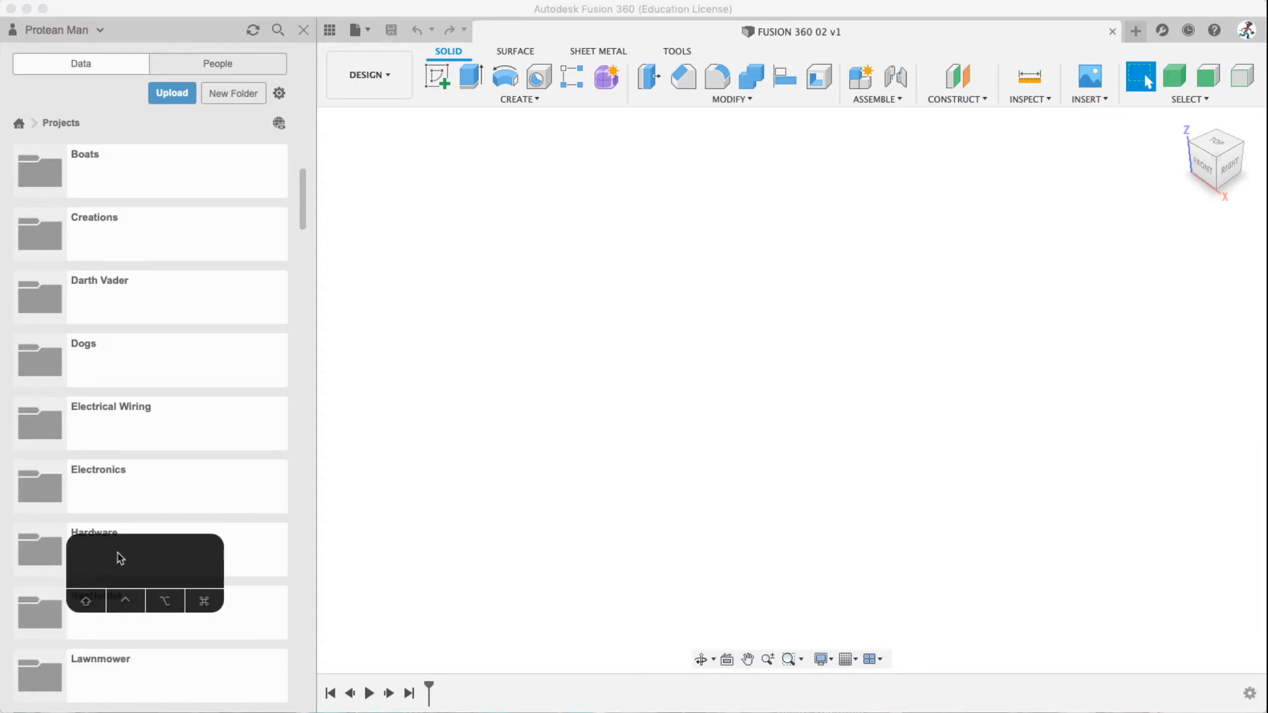
type("hello")
Open the 01 Proteus Ed folder under Projects to view its designs, and hide and show the project data area once
scroll(161, 356, "up", 5)
left_click(169, 167)
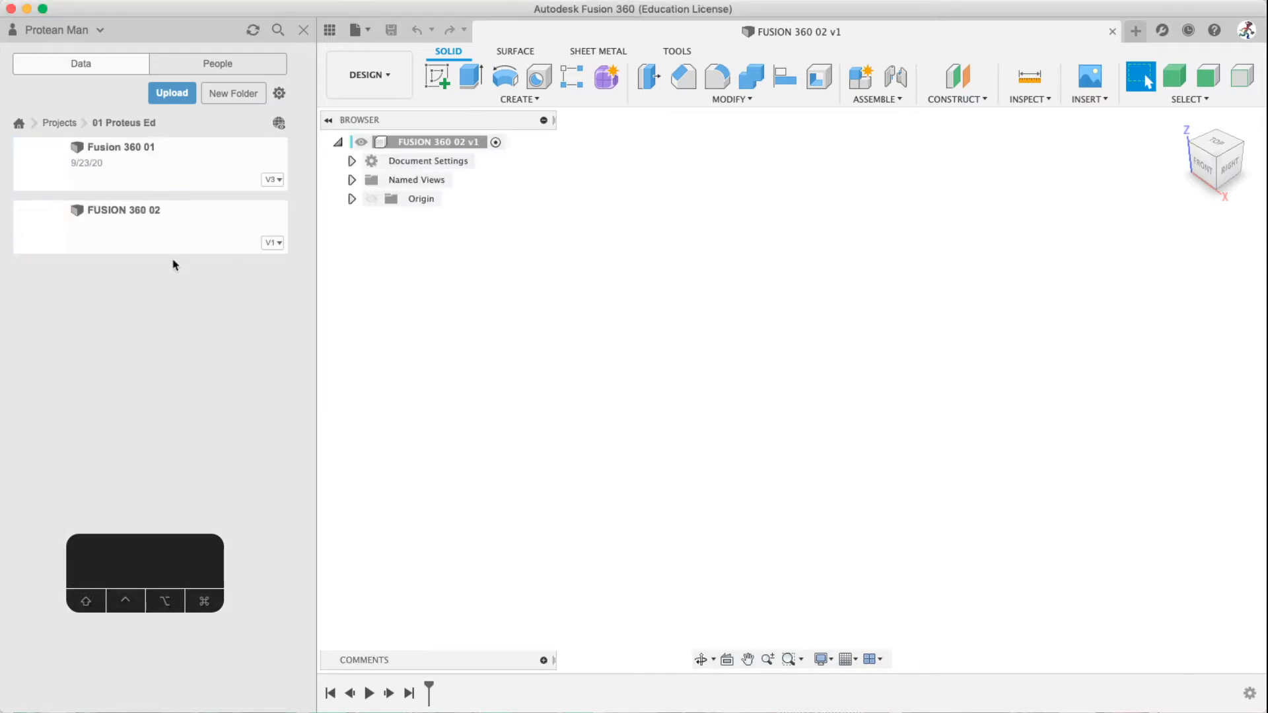
left_click(323, 31)
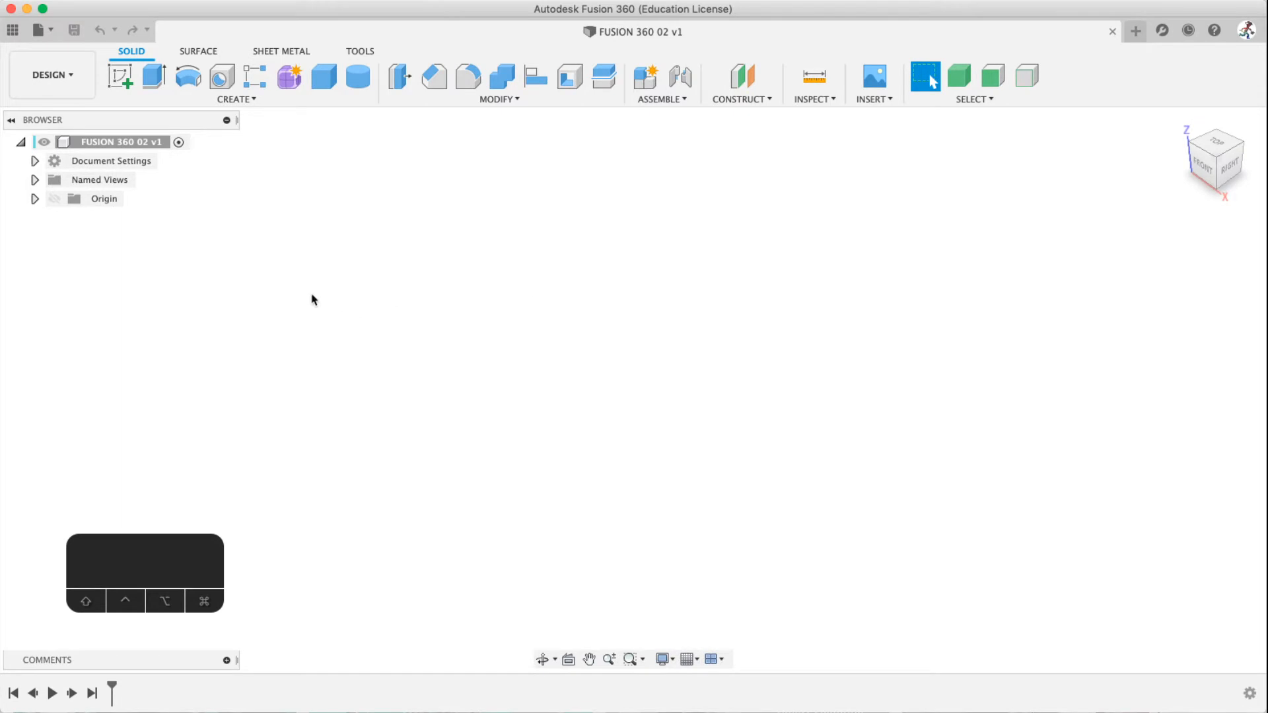
left_click(13, 30)
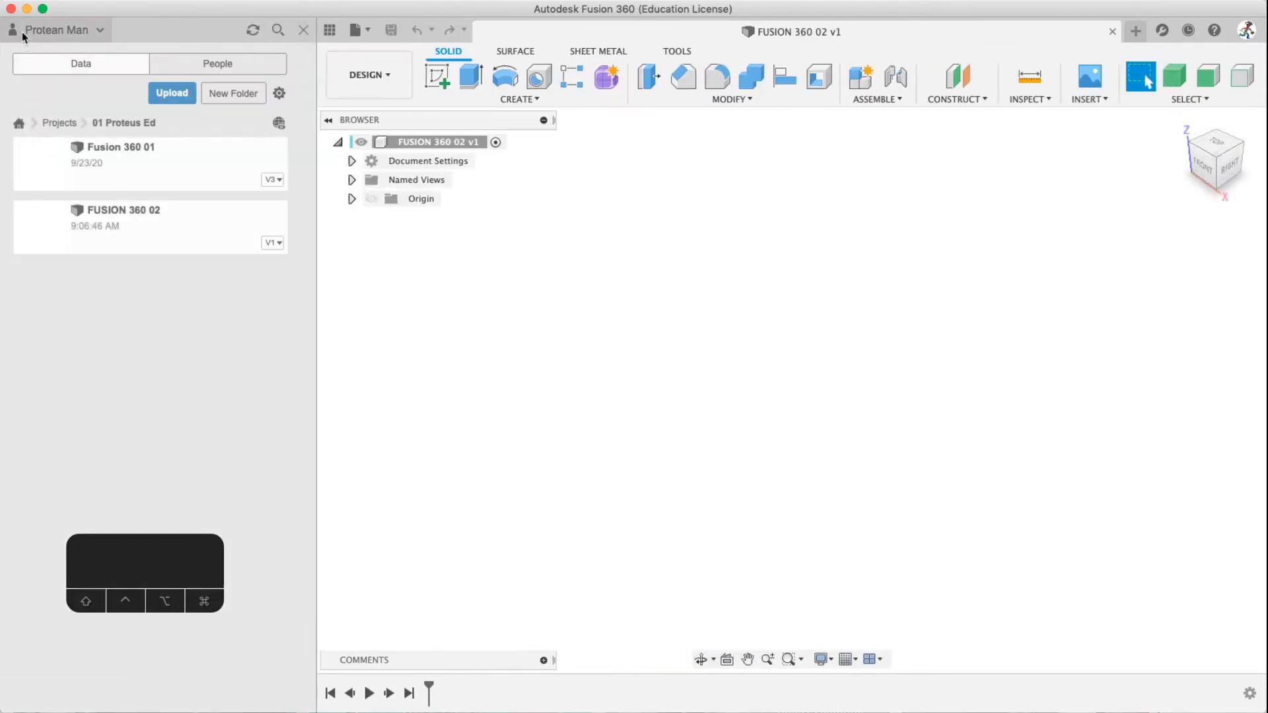
Return to the Projects level, look through its folders, and open the Hardware folder at the M3 bolts
left_click(58, 122)
scroll(156, 476, "down", 10)
scroll(156, 475, "down", 5)
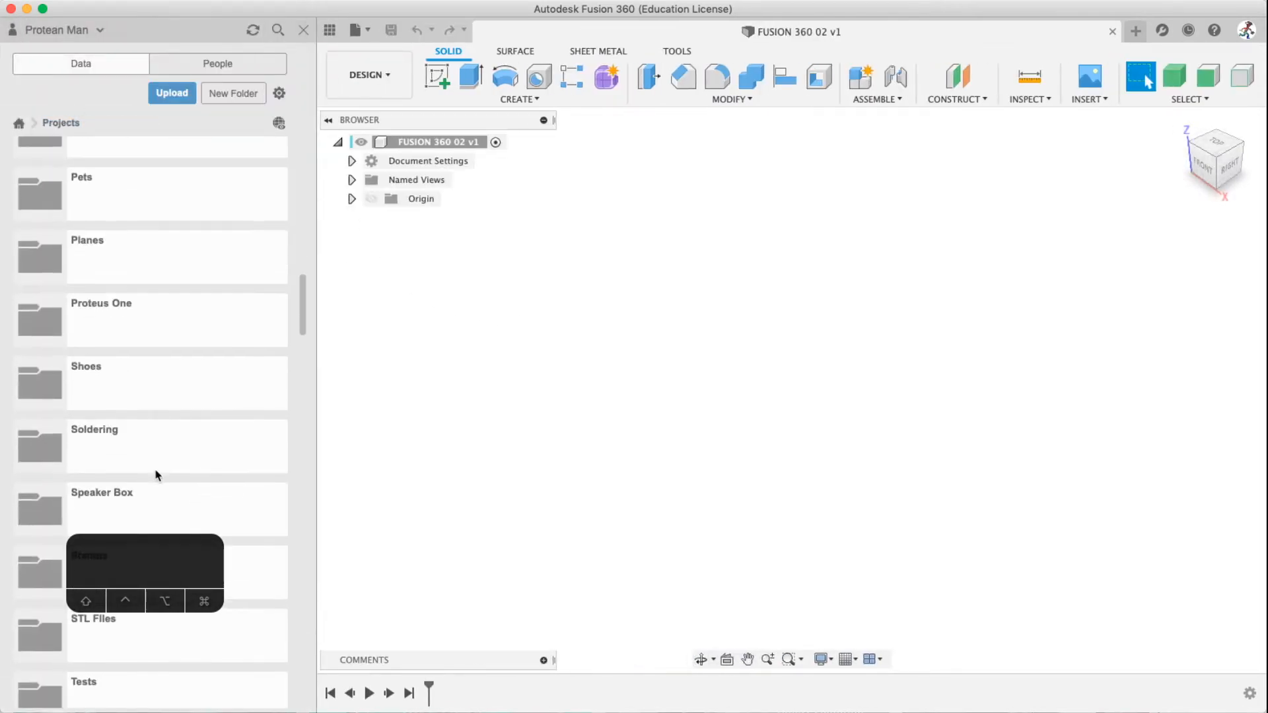
scroll(156, 476, "up", 10)
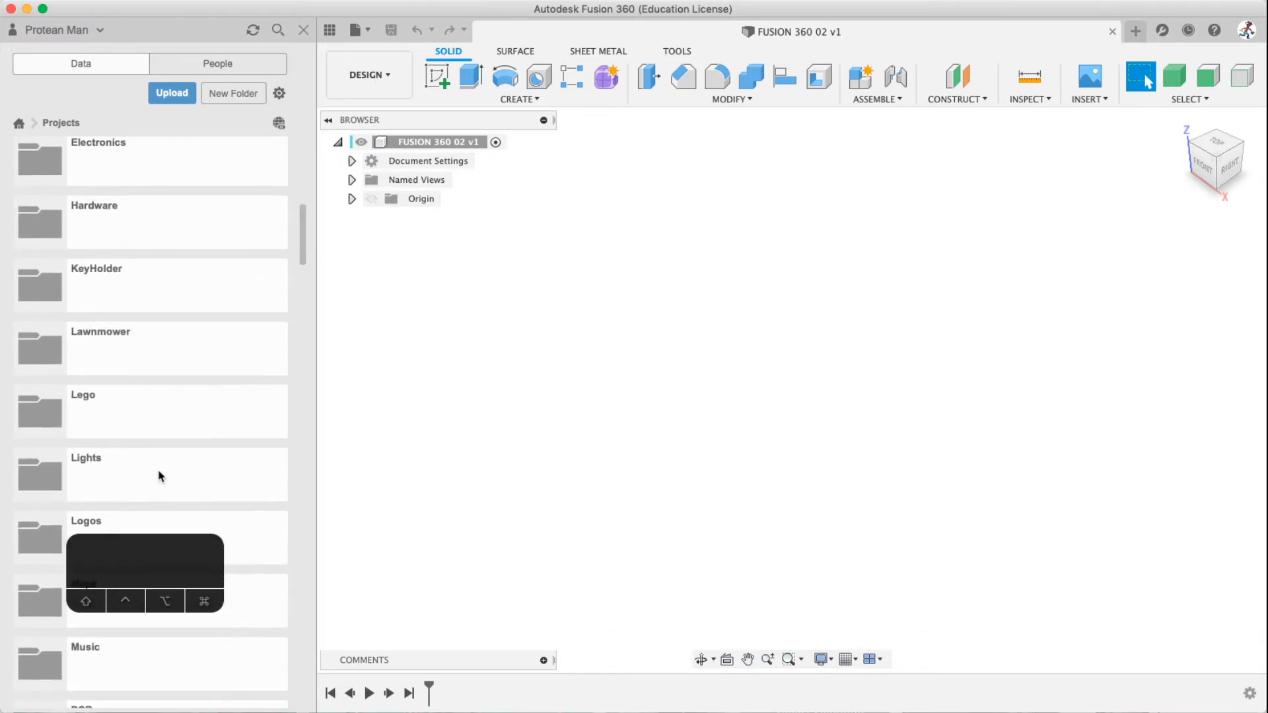
left_click(147, 227)
scroll(181, 455, "down", 15)
scroll(179, 456, "down", 5)
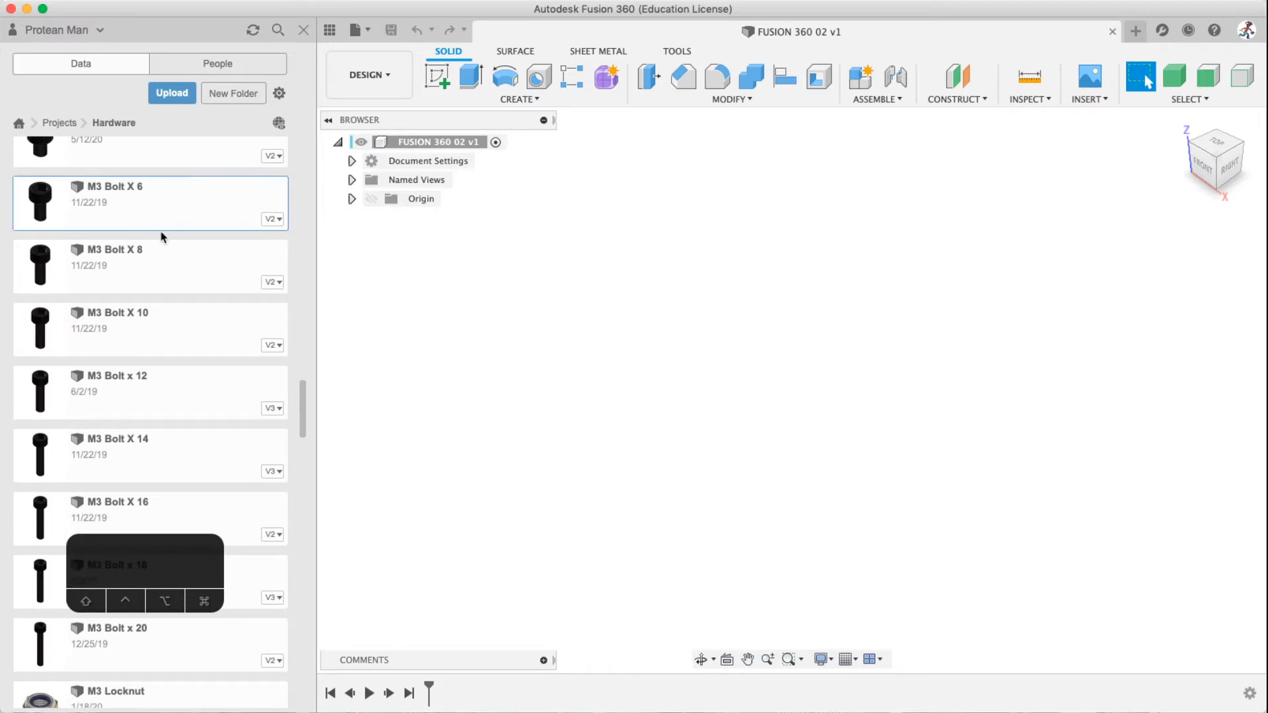
Insert the M3 Bolt X 6 into the current design at its default position
right_click(170, 212)
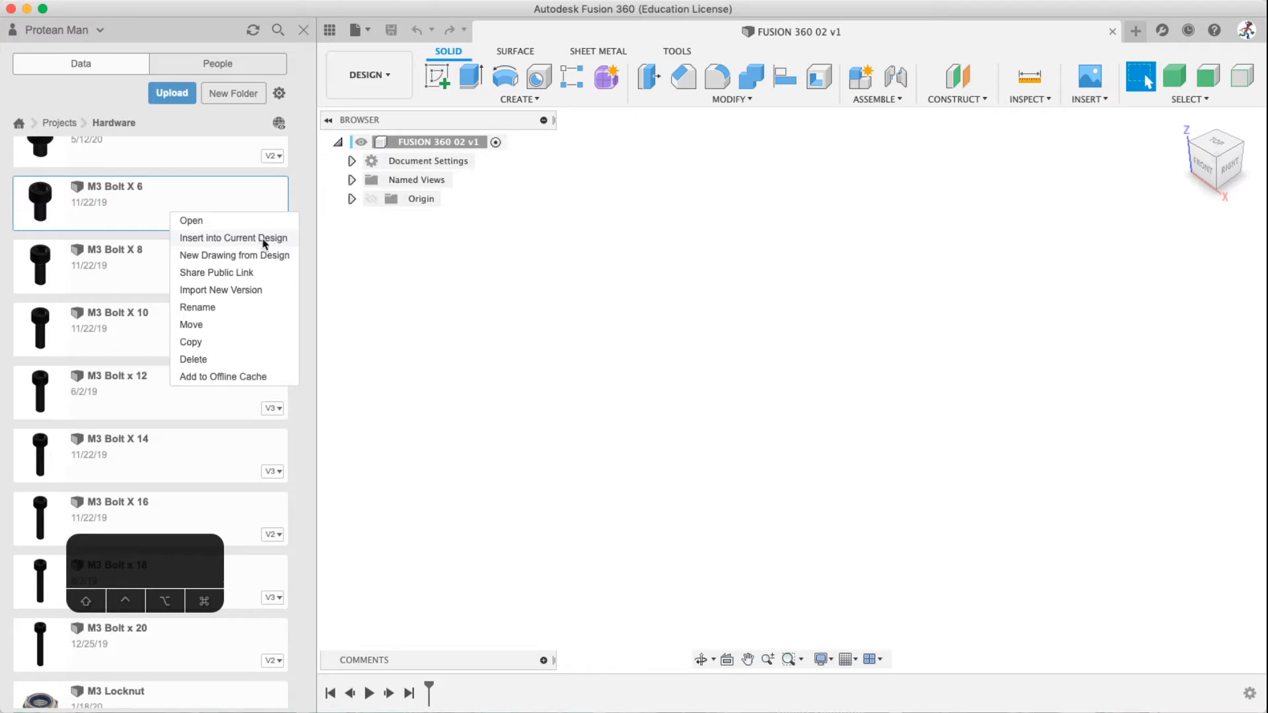
left_click(201, 240)
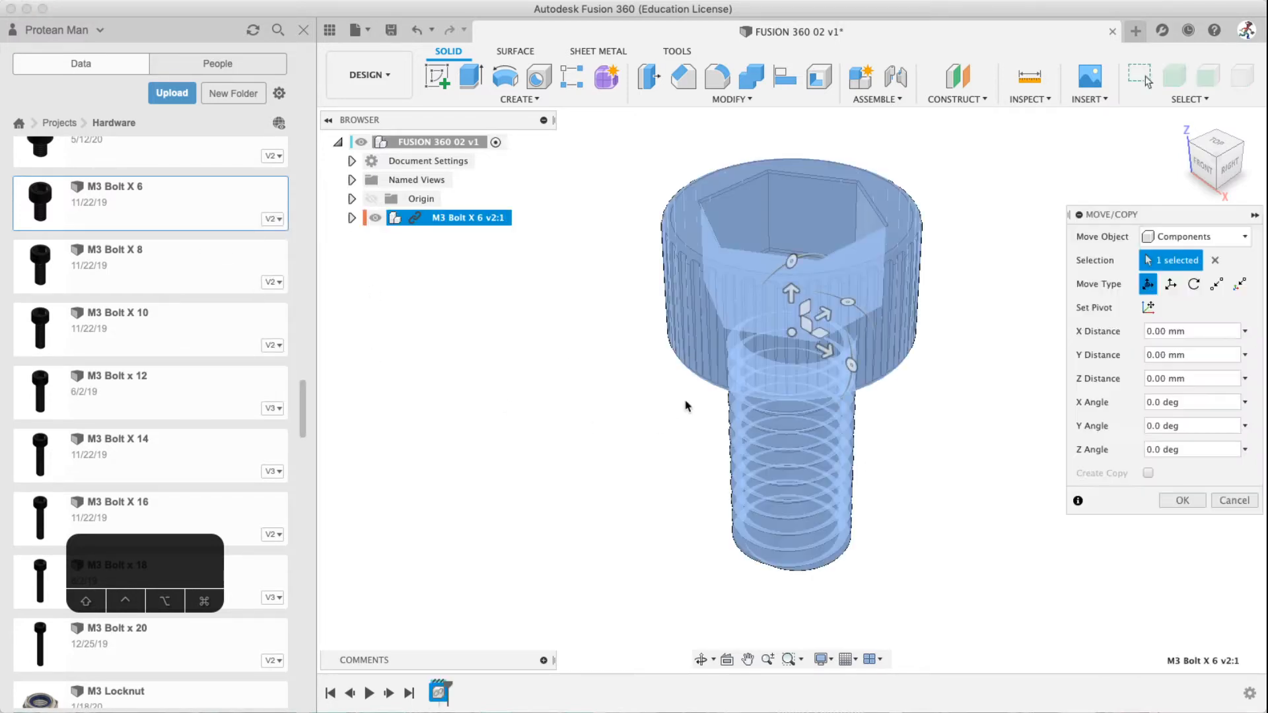
left_click(1181, 502)
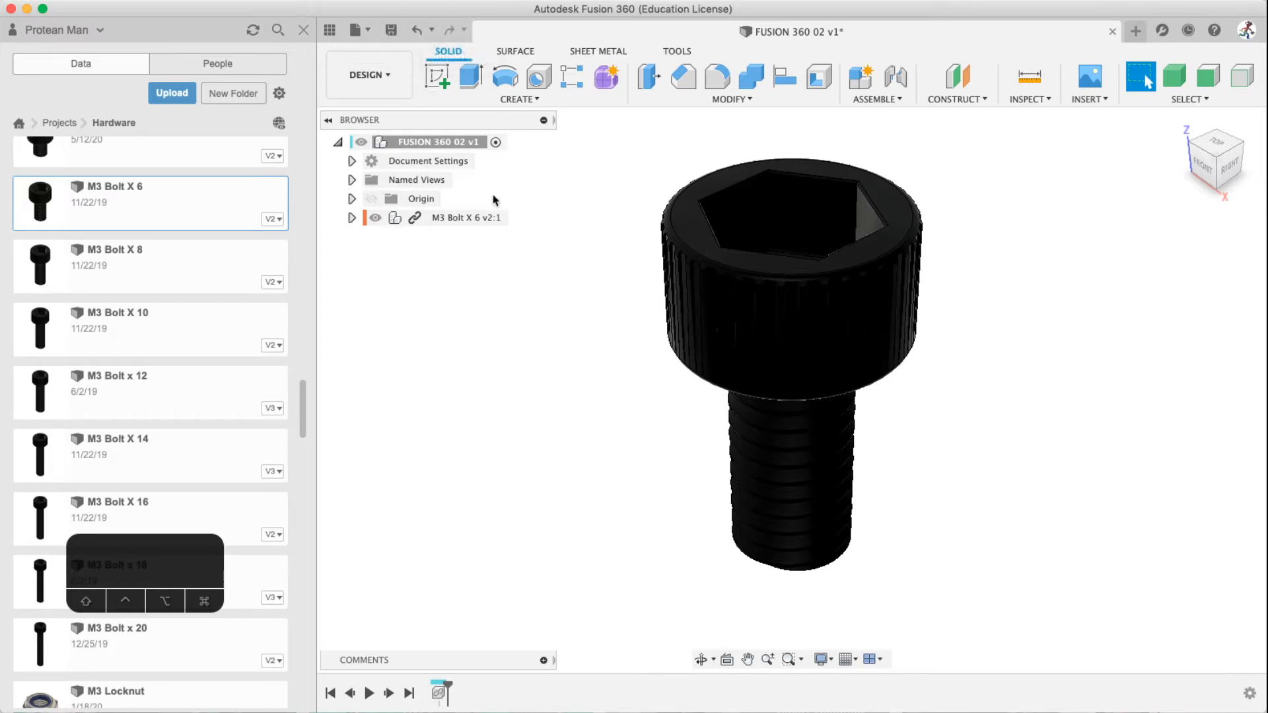
Examine the commands available for the inserted M3 Bolt X 6 linked component, including Break Link, without applying any
left_click(417, 220)
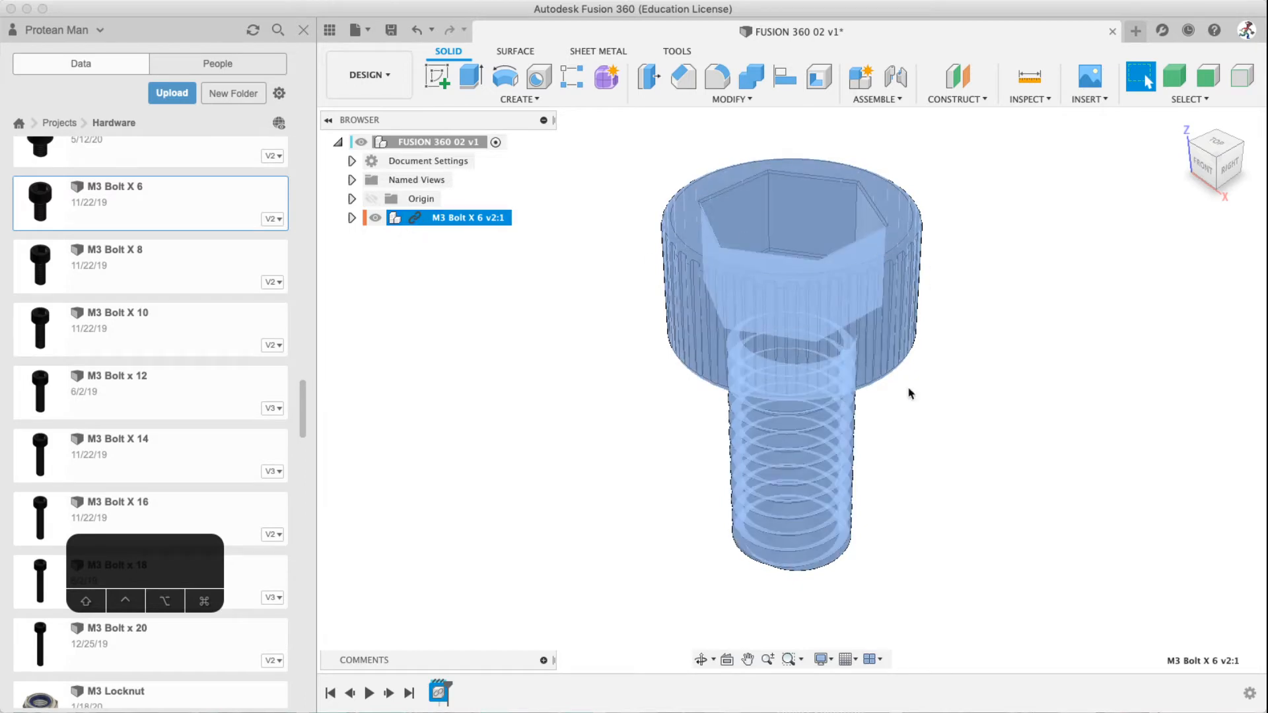
right_click(461, 222)
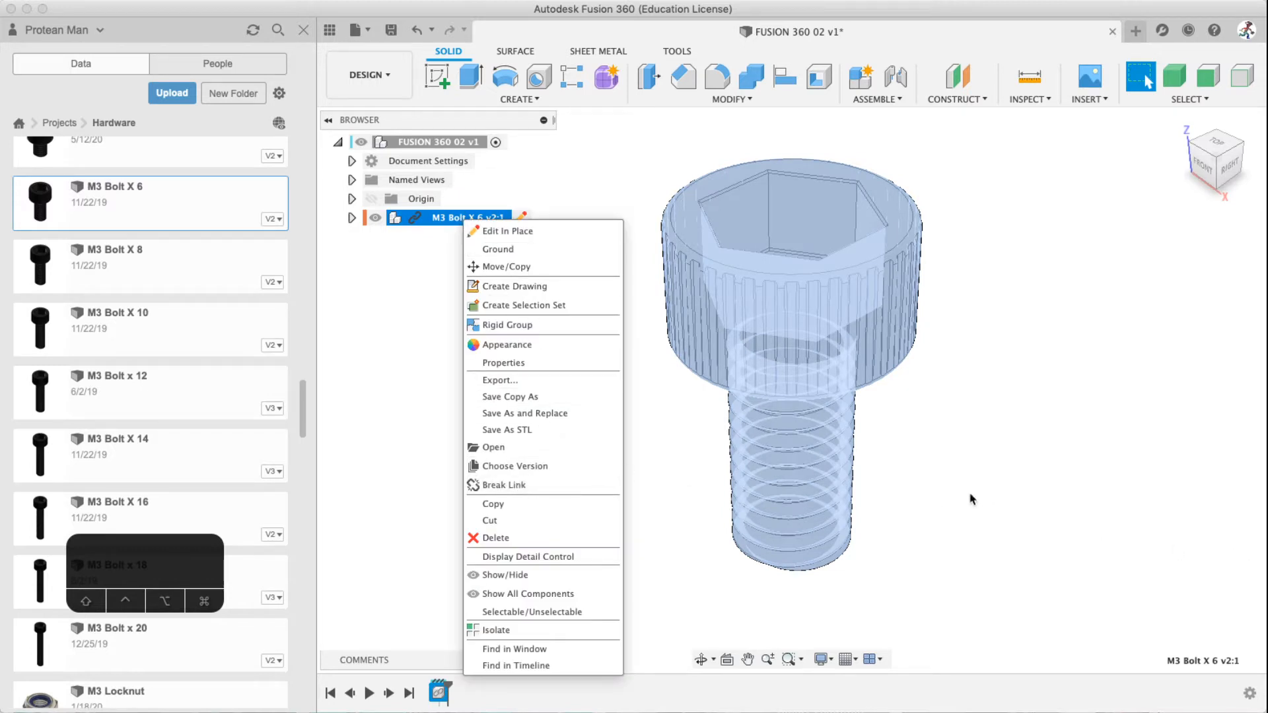
left_click(400, 260)
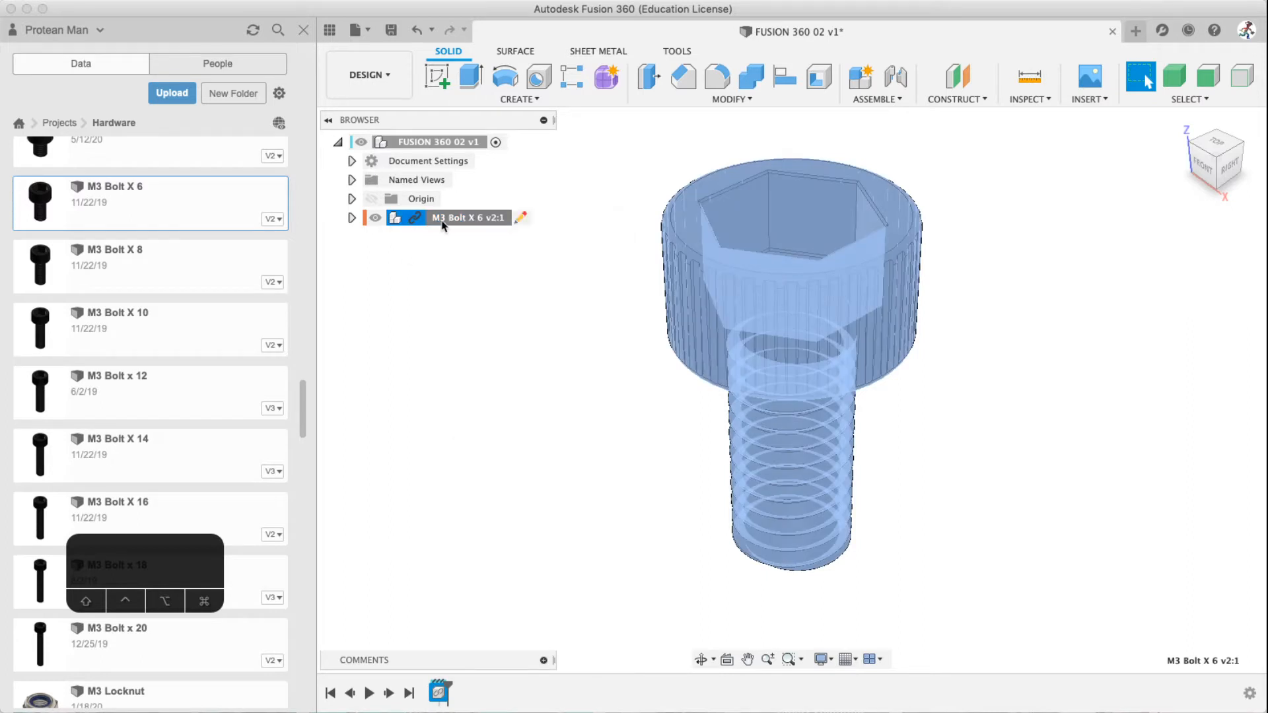
right_click(421, 218)
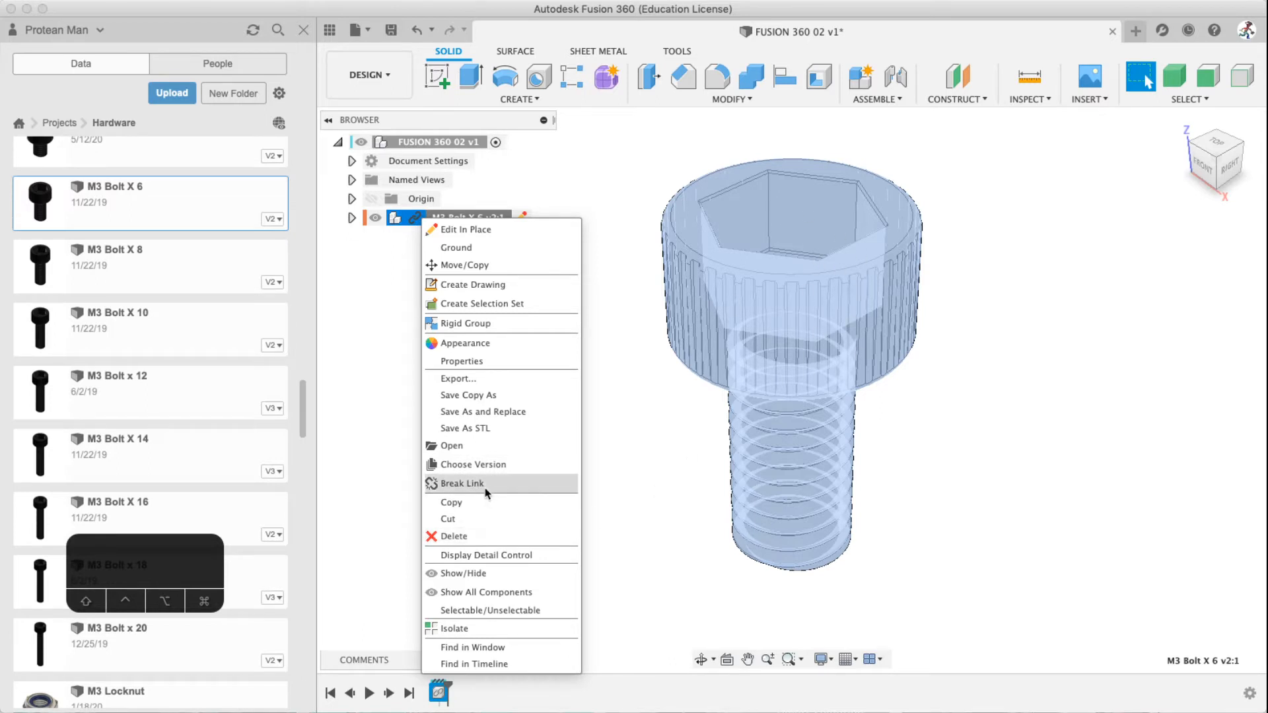
left_click(381, 405)
left_click(456, 309)
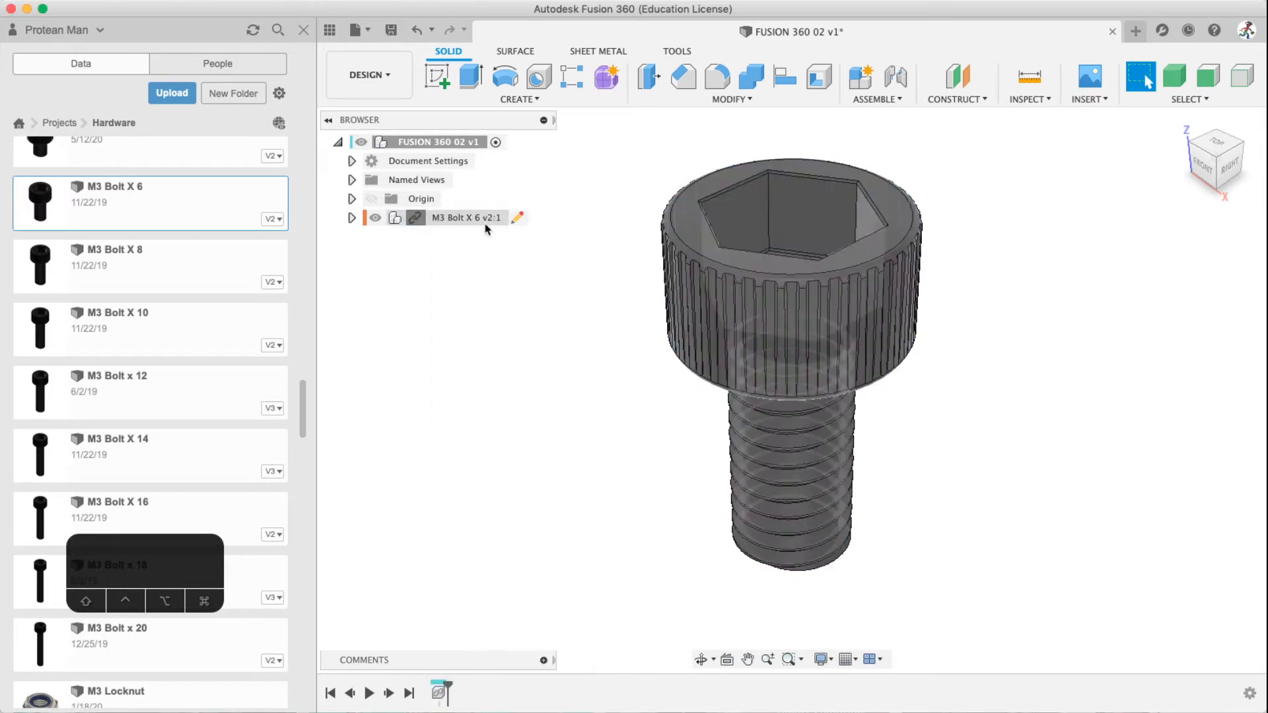
left_click(445, 217)
left_click(441, 300)
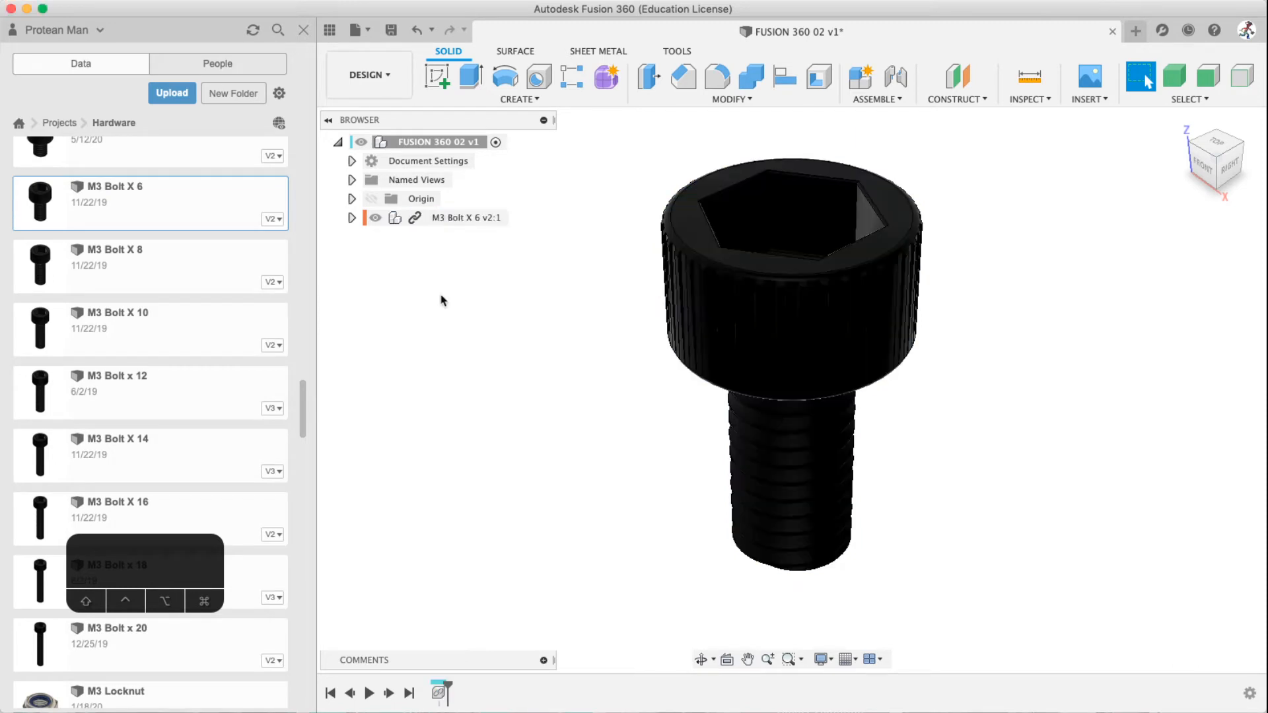
Undo the insertion of the M3 bolt and hide the project data area
key("super+z")
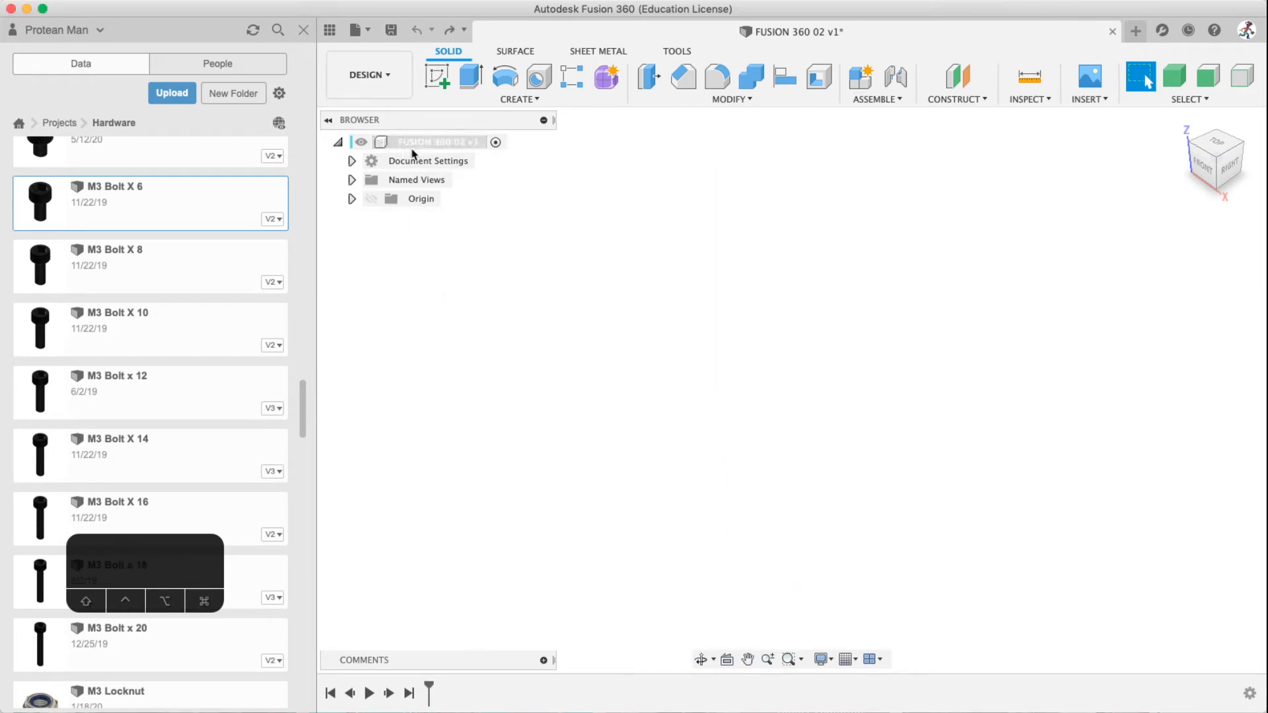
left_click(330, 30)
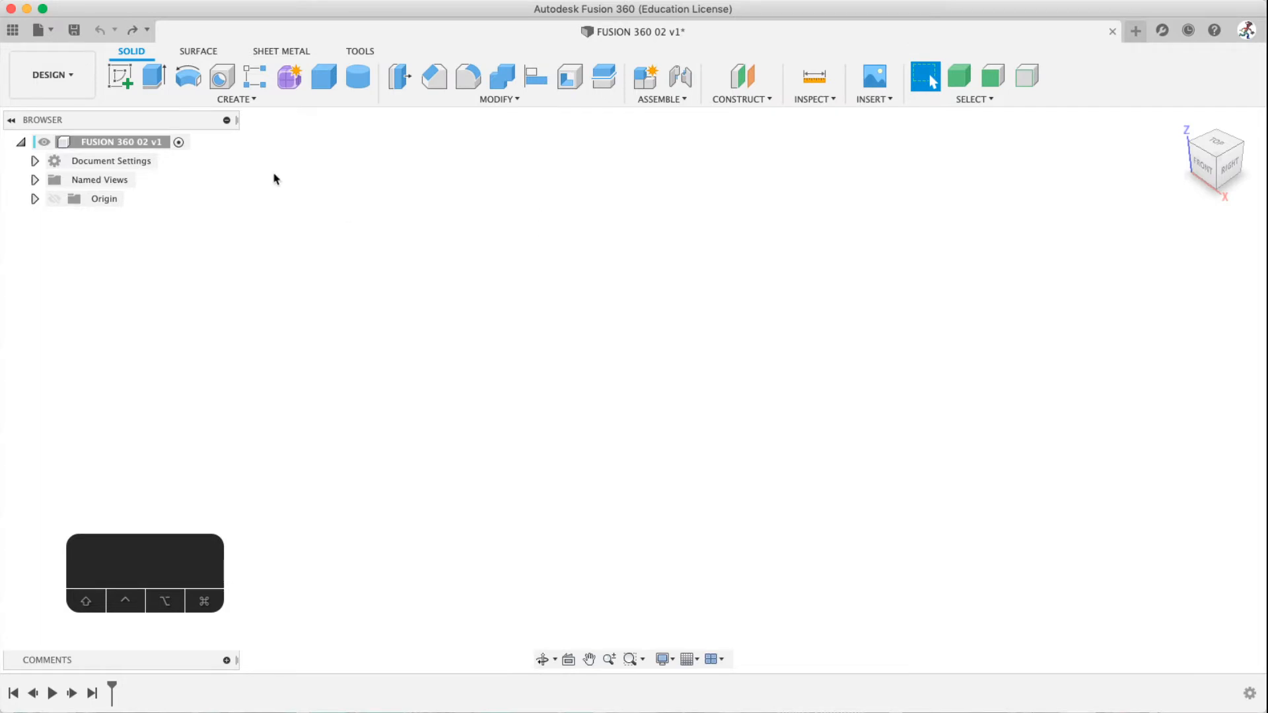
Look through the solid Create and Modify commands, such as Extrude, Press Pull and Cylinder
left_click(188, 105)
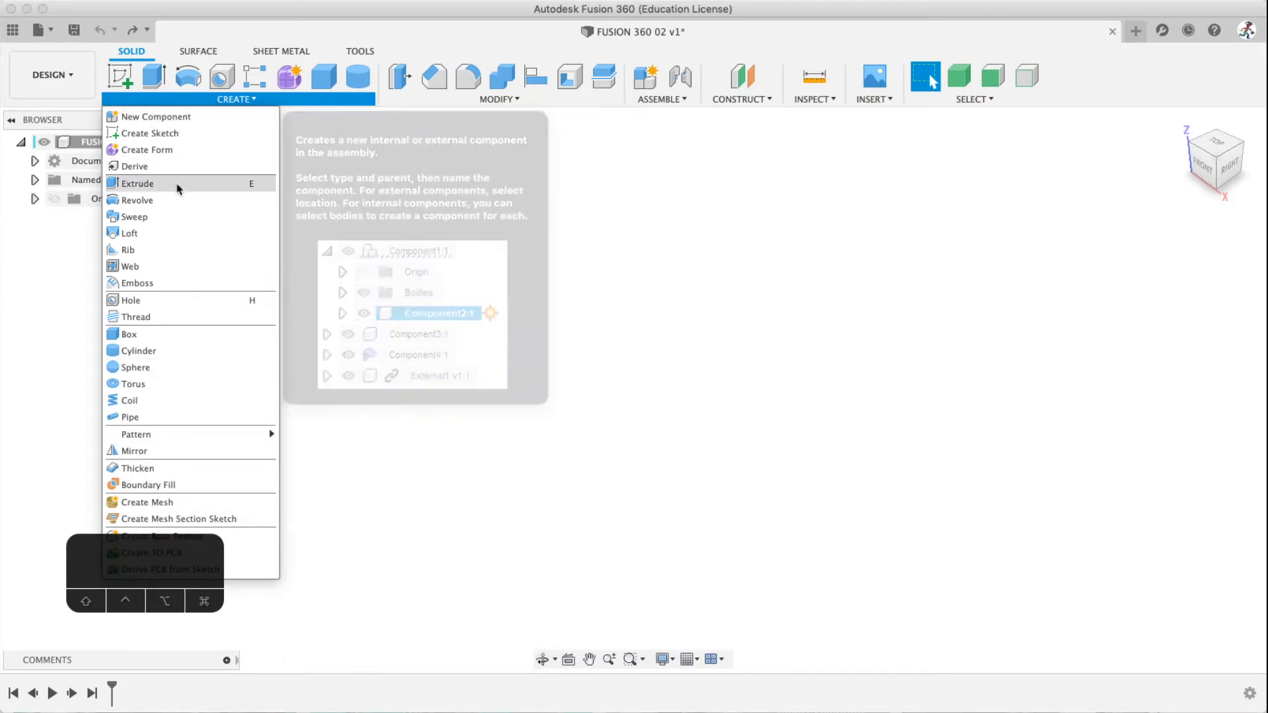
left_click(502, 100)
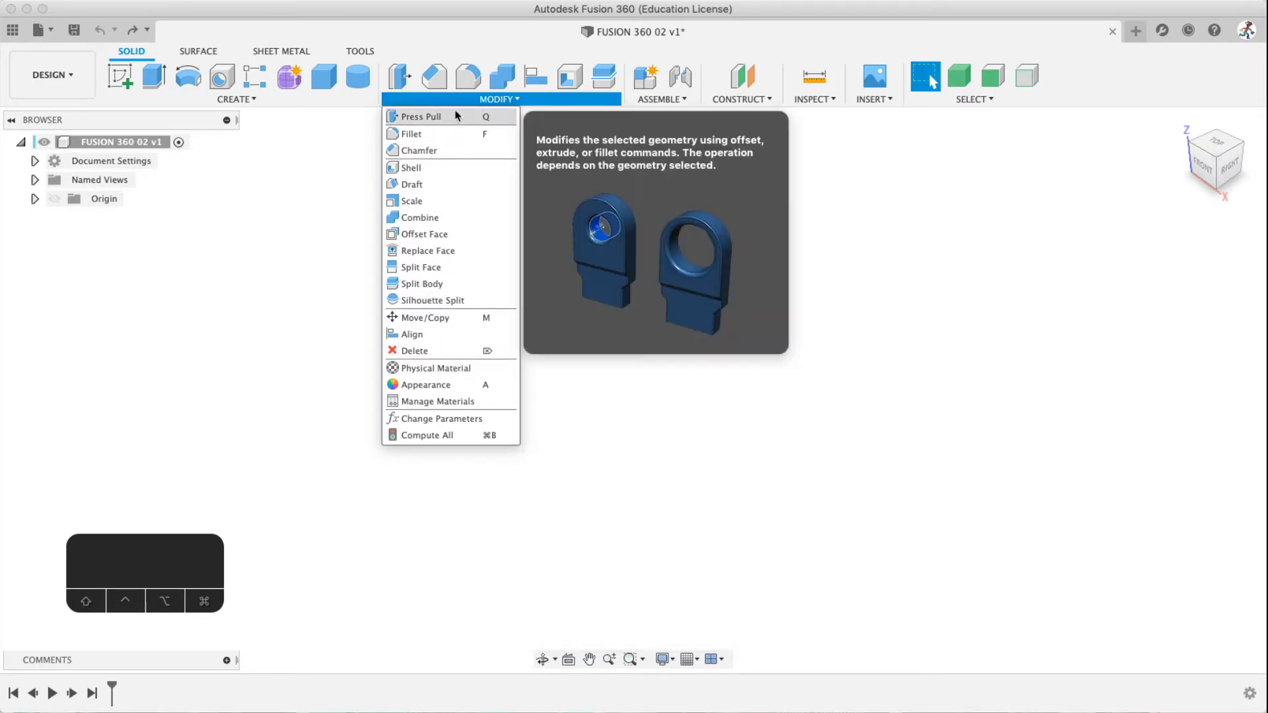
left_click(489, 99)
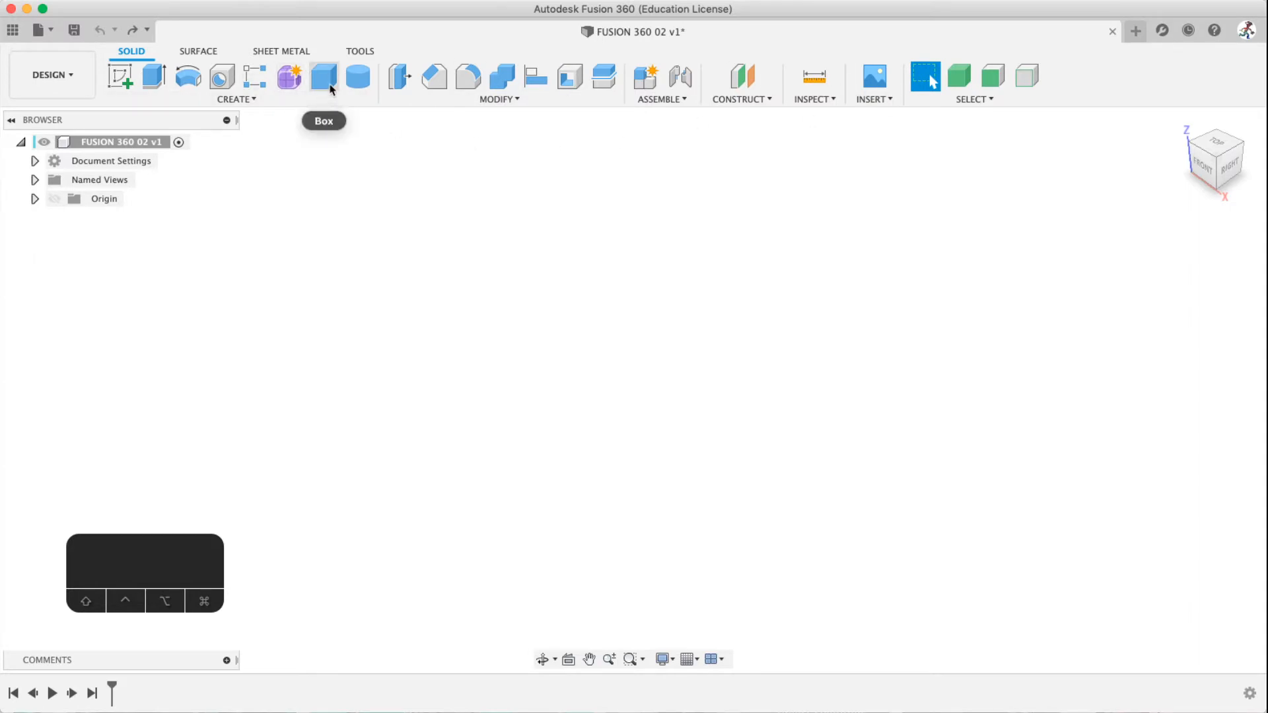
left_click(246, 101)
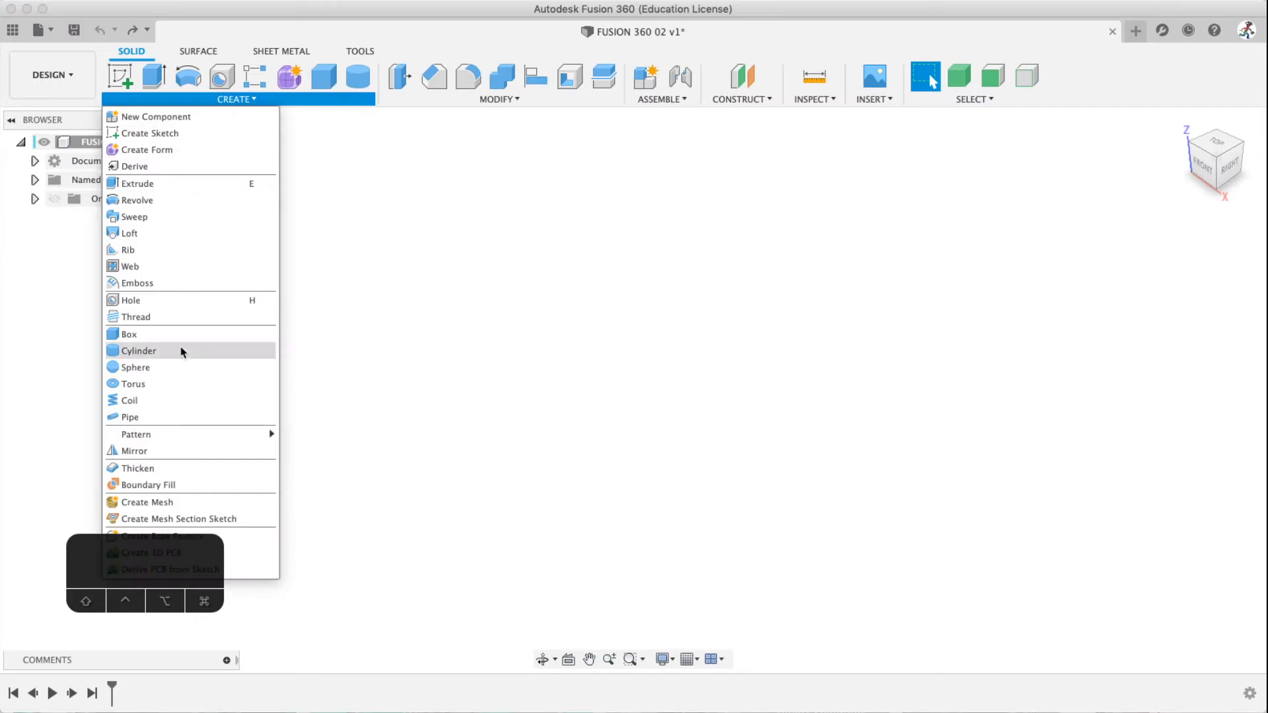
left_click(444, 52)
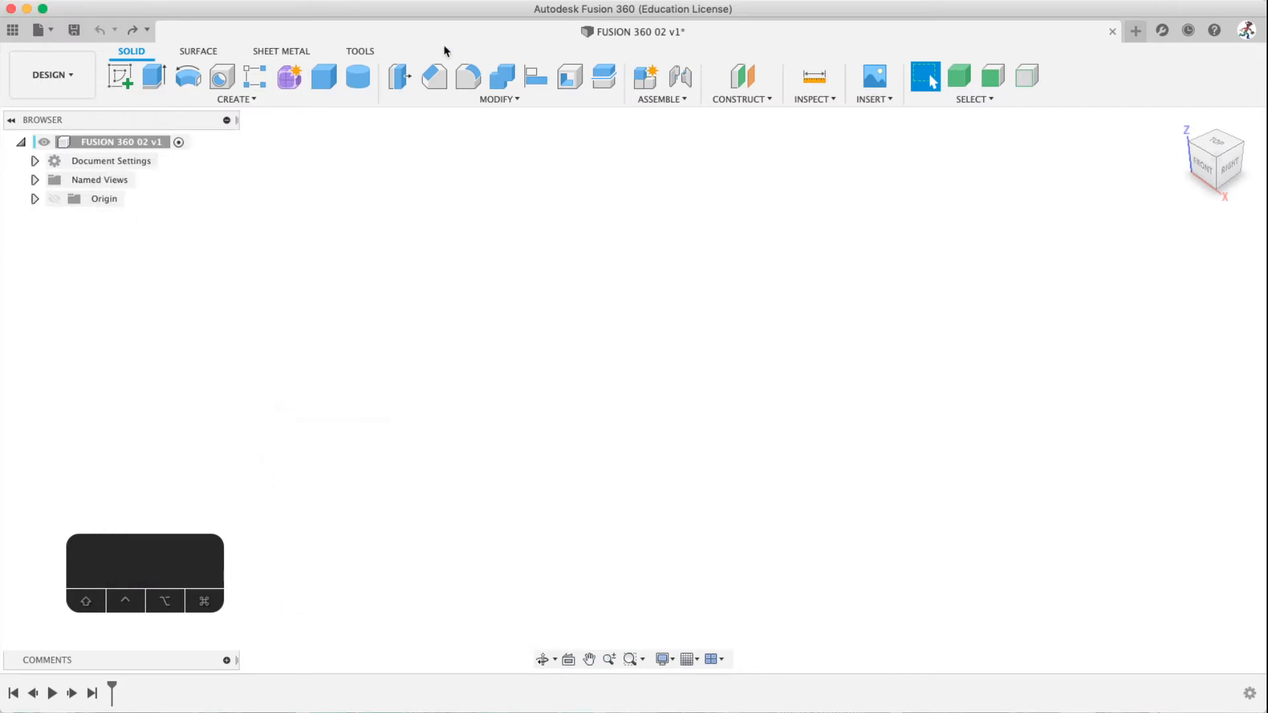
Pin the Sphere command to the toolbar and unpin it again
left_click(256, 100)
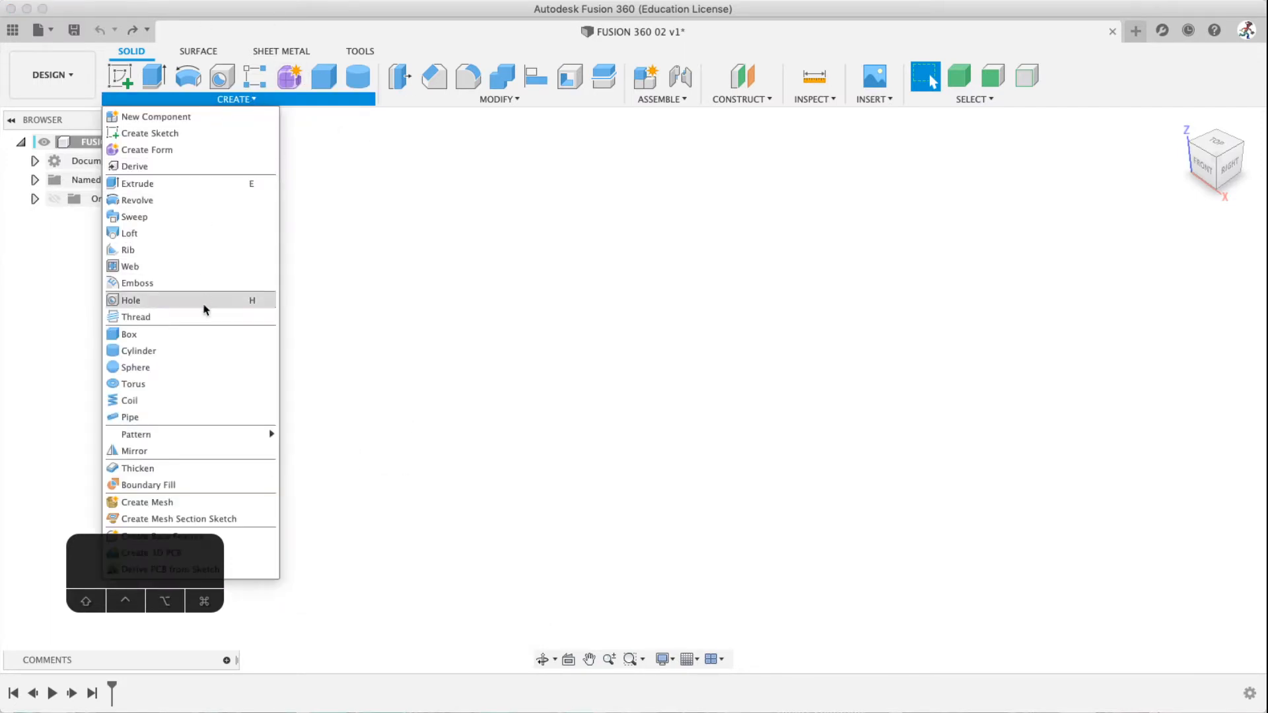
left_click(268, 369)
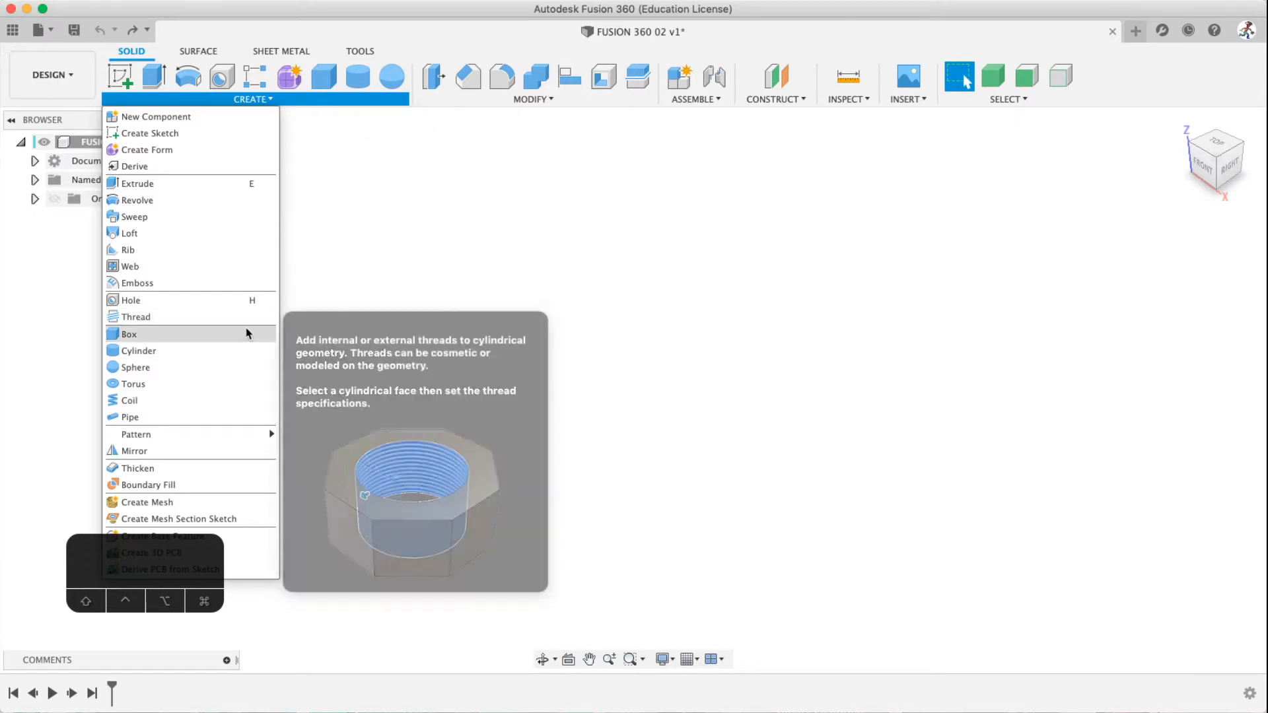
left_click(268, 368)
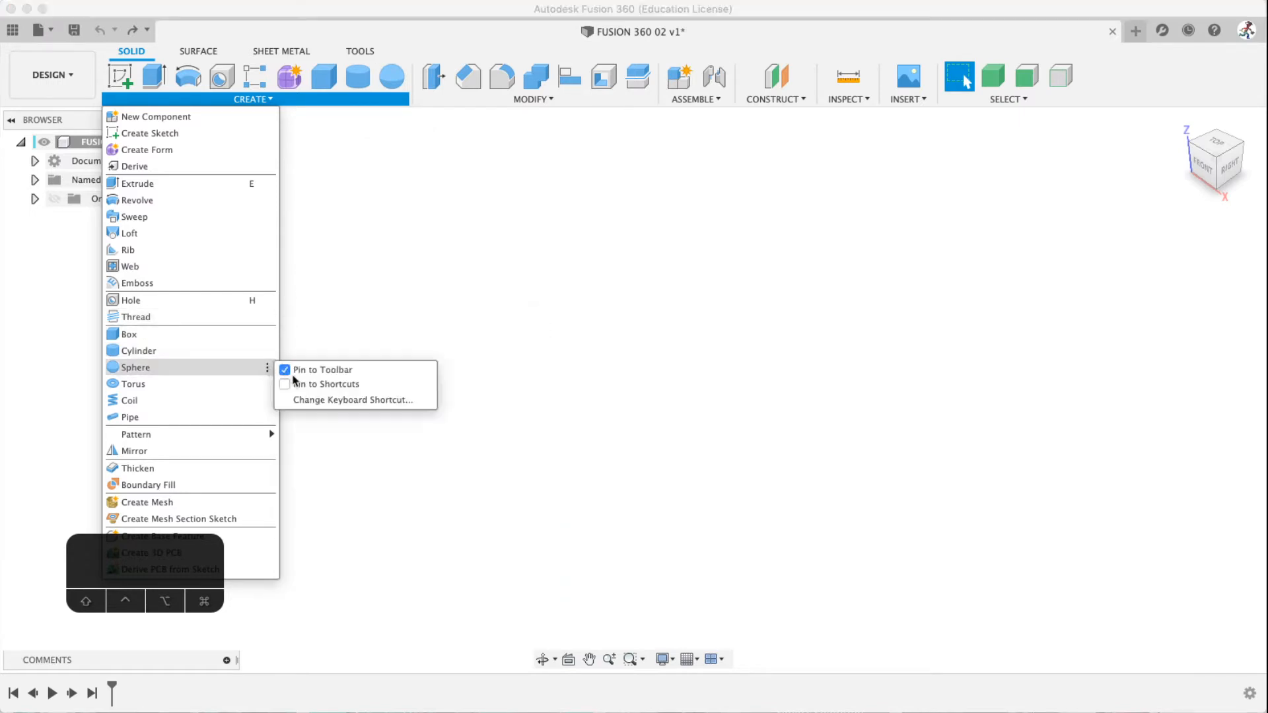
left_click(285, 370)
left_click(441, 229)
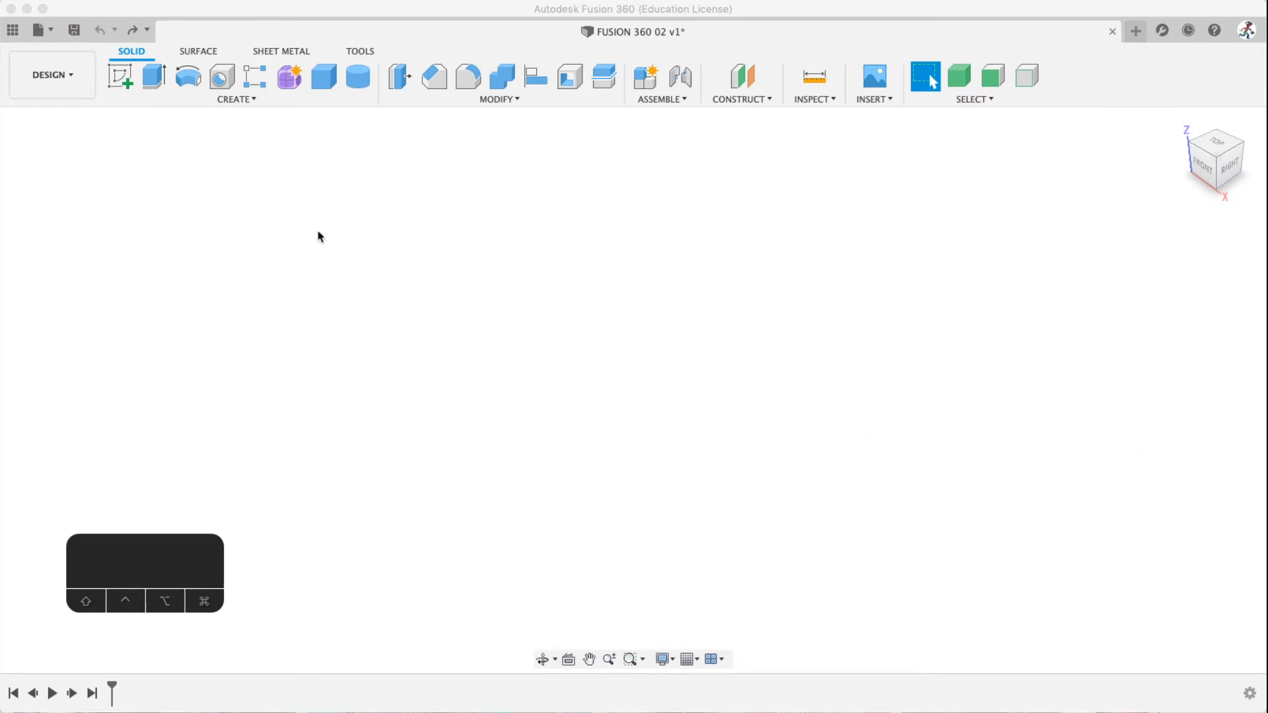
Pin the Change Parameters command to the toolbar
left_click(235, 31)
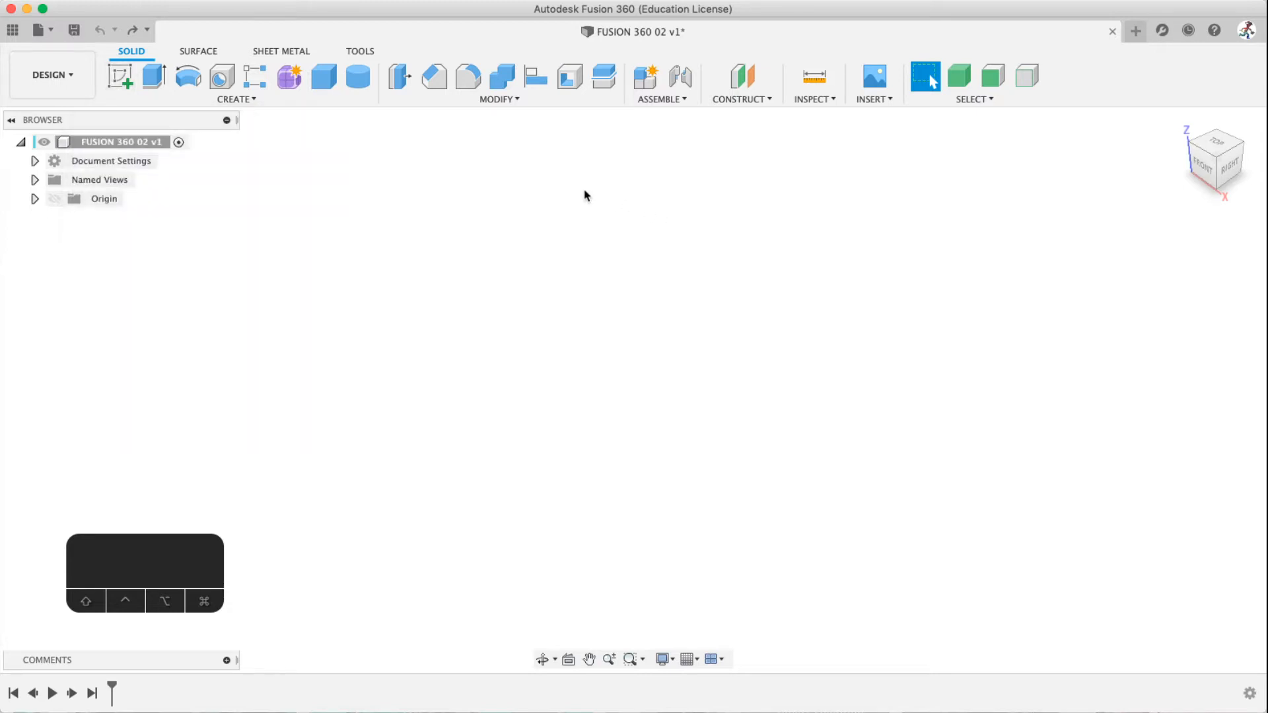
left_click(464, 100)
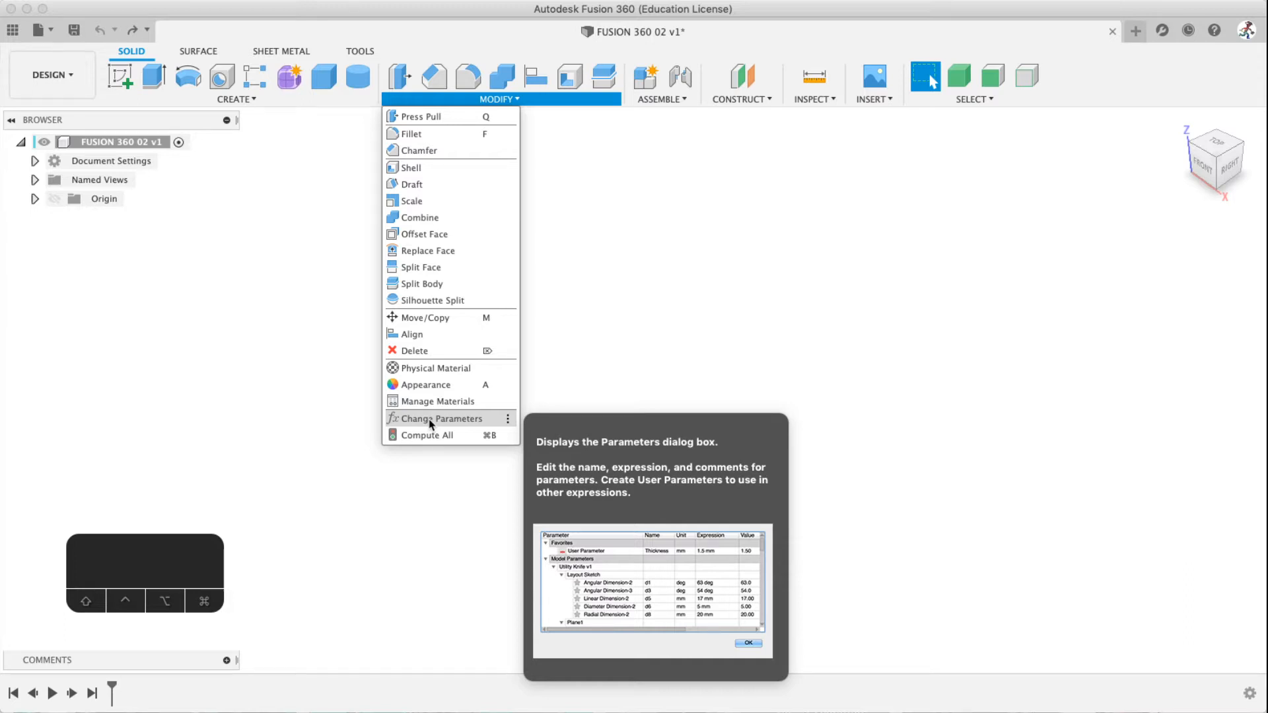
left_click(507, 420)
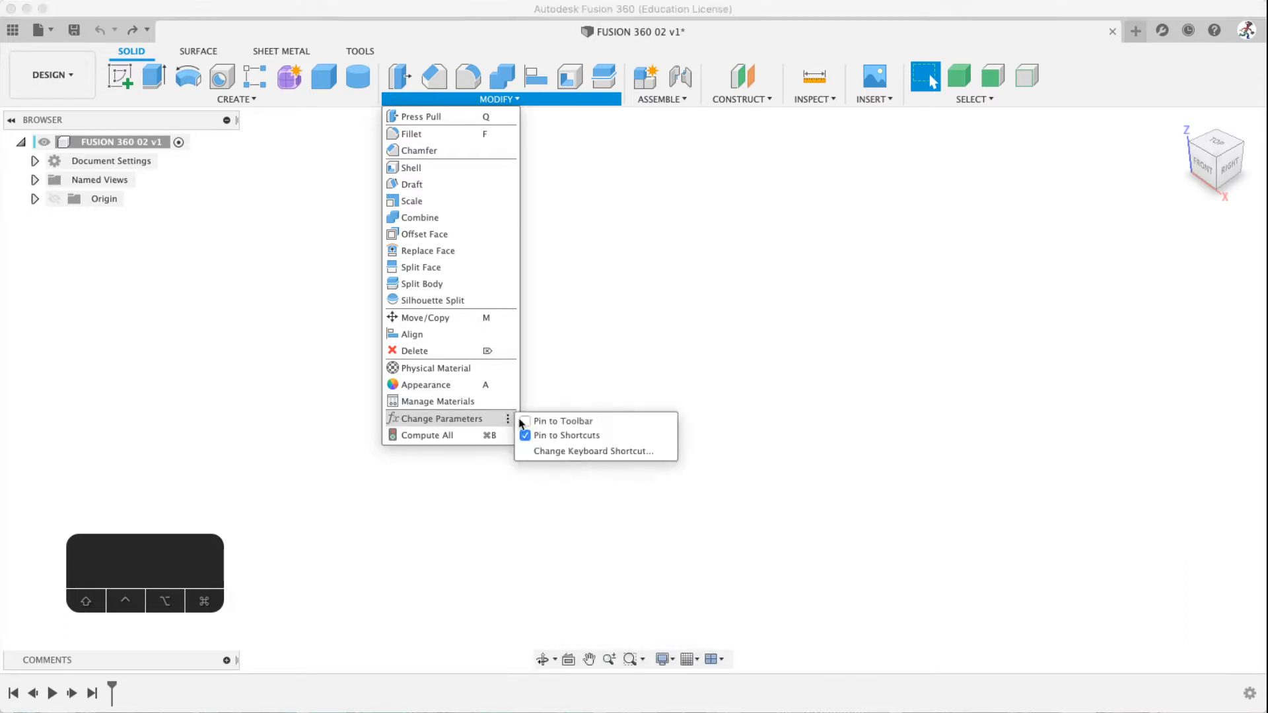
left_click(526, 421)
Open the Parameters dialog, reposition it, and view the form for adding a user parameter without creating one
left_click(481, 422)
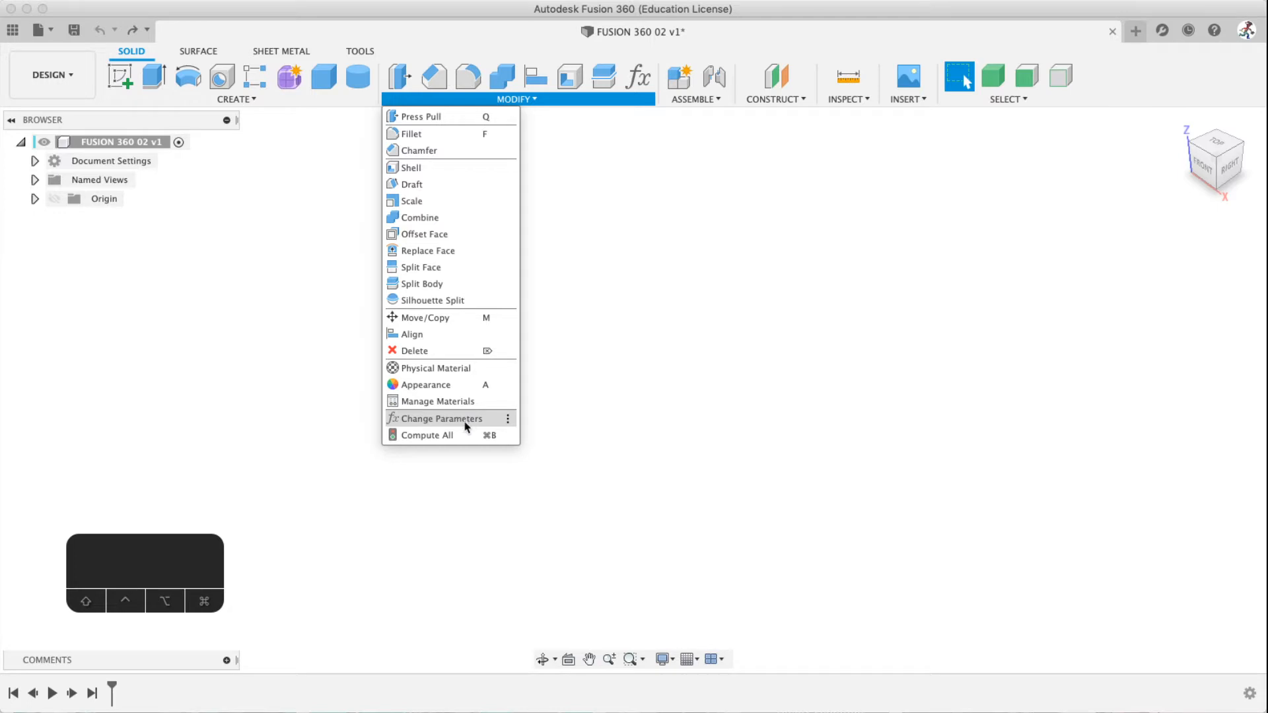
left_click(465, 422)
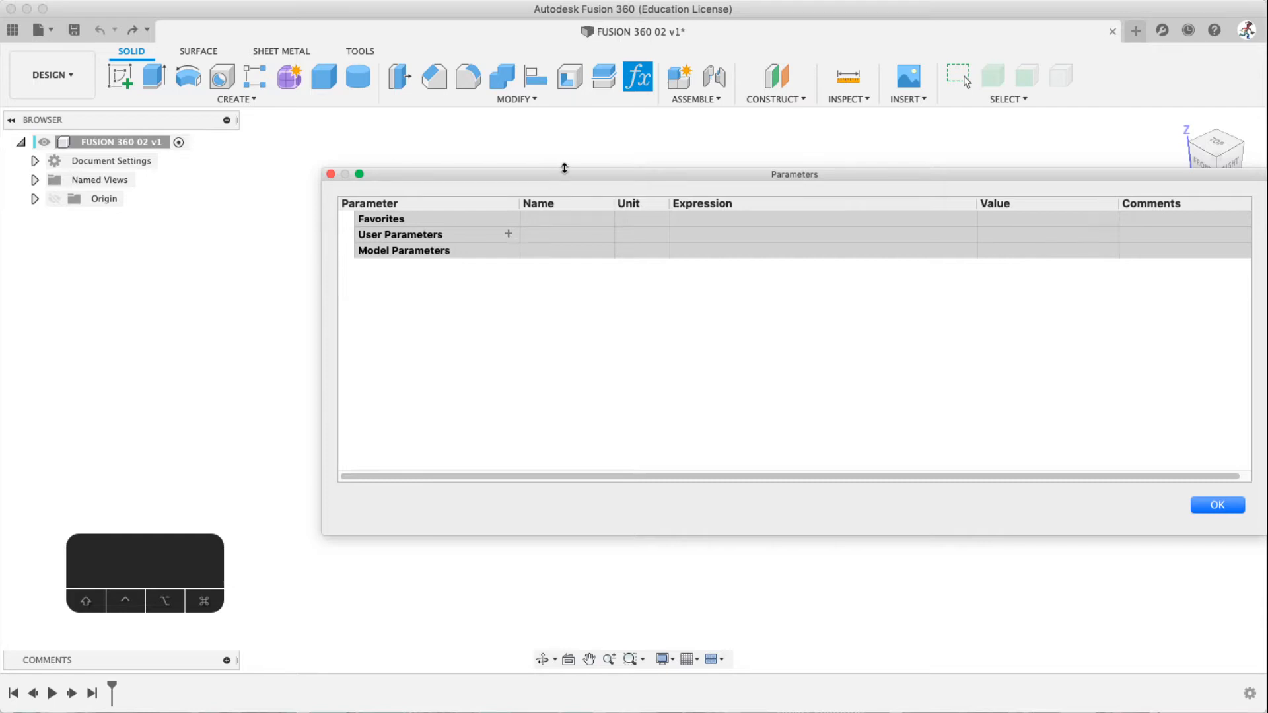
left_click_drag(552, 177, 474, 160)
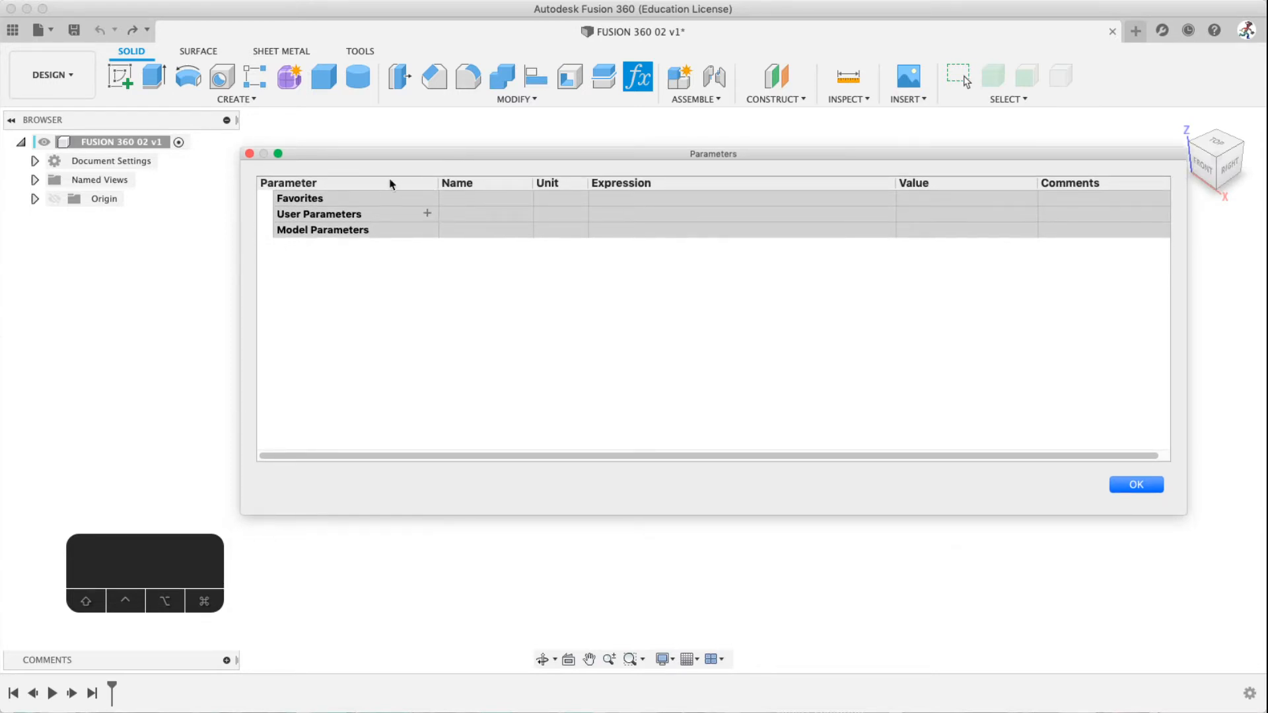
left_click(428, 214)
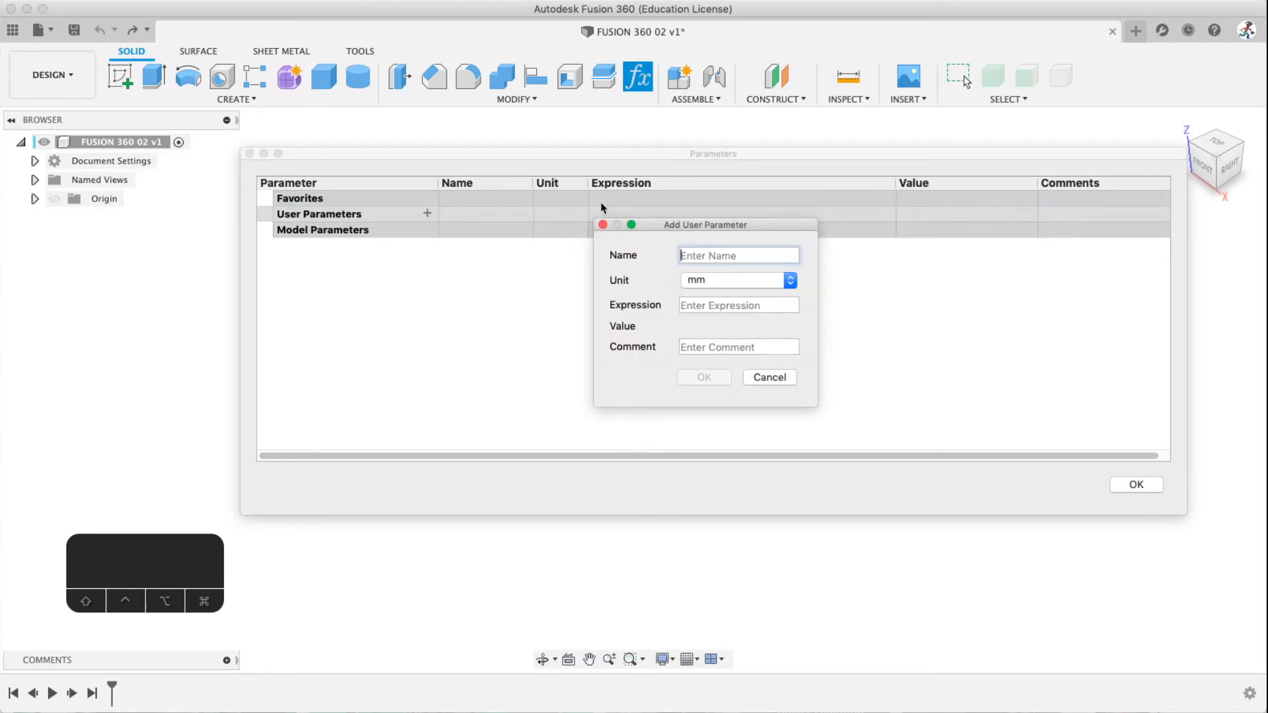
left_click(770, 377)
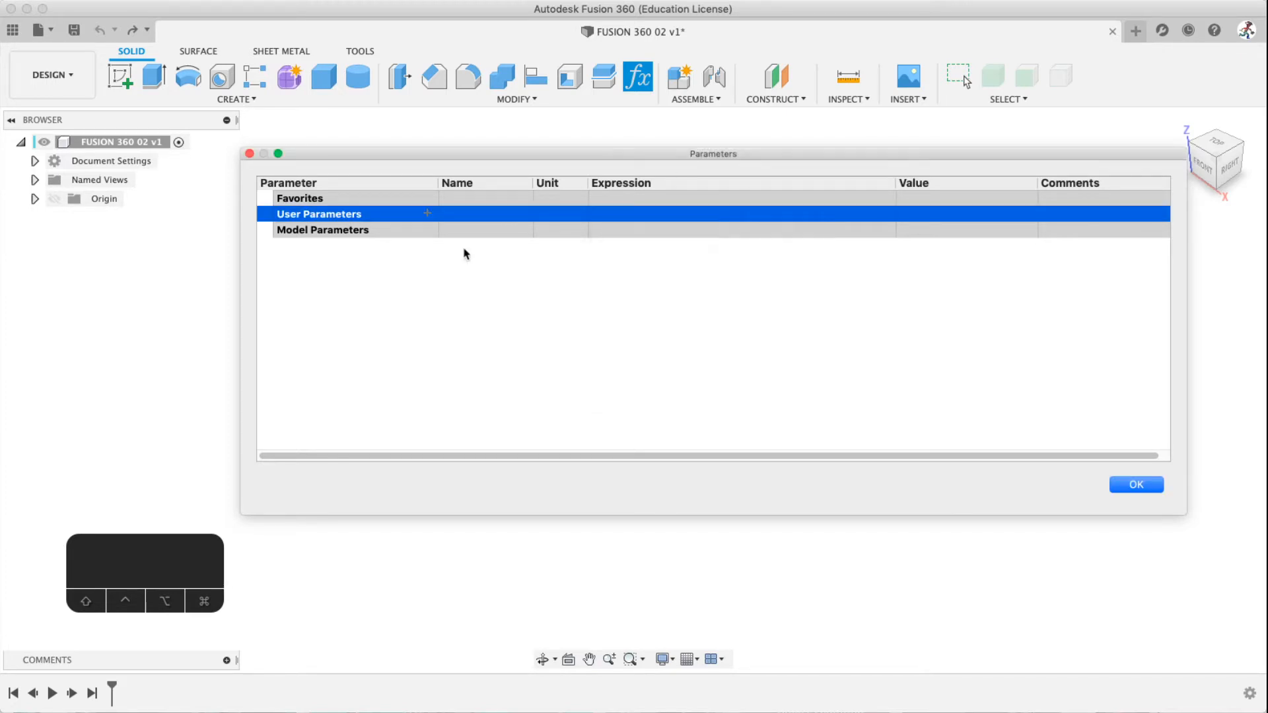
View the blank form for a new user parameter once more, cancel it, and close the Parameters dialog
left_click(427, 214)
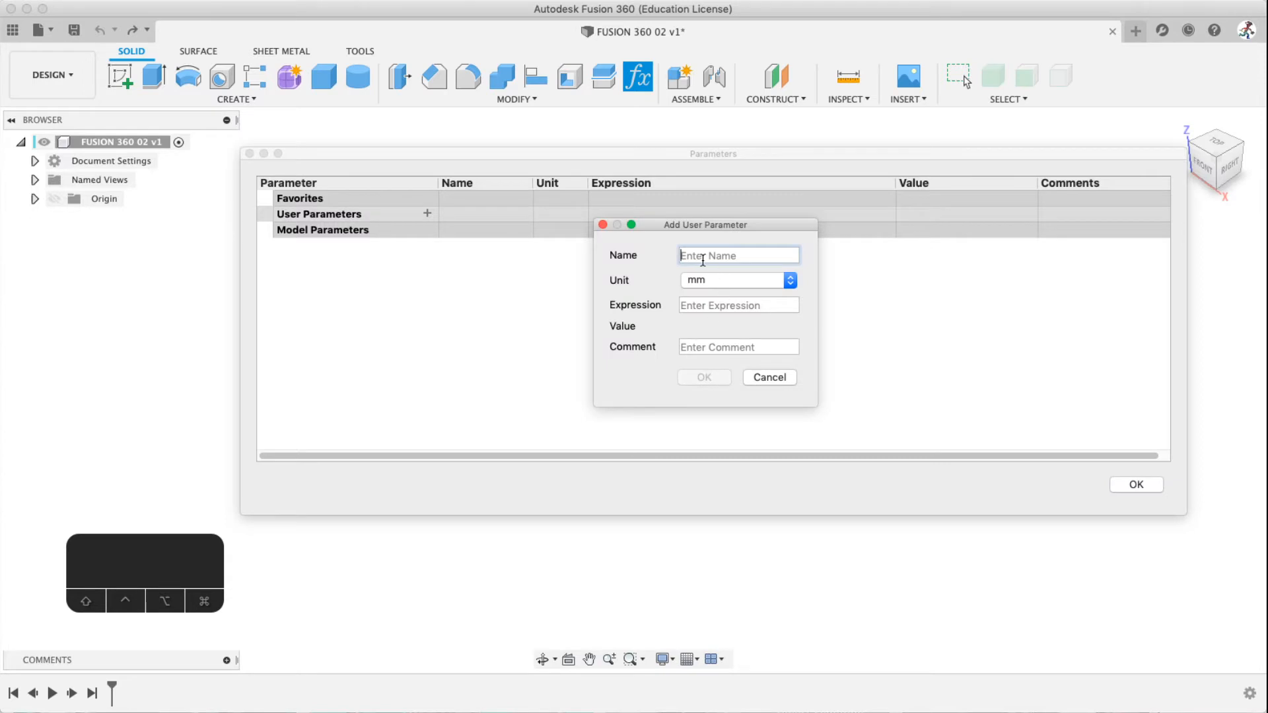
left_click_drag(698, 220, 505, 238)
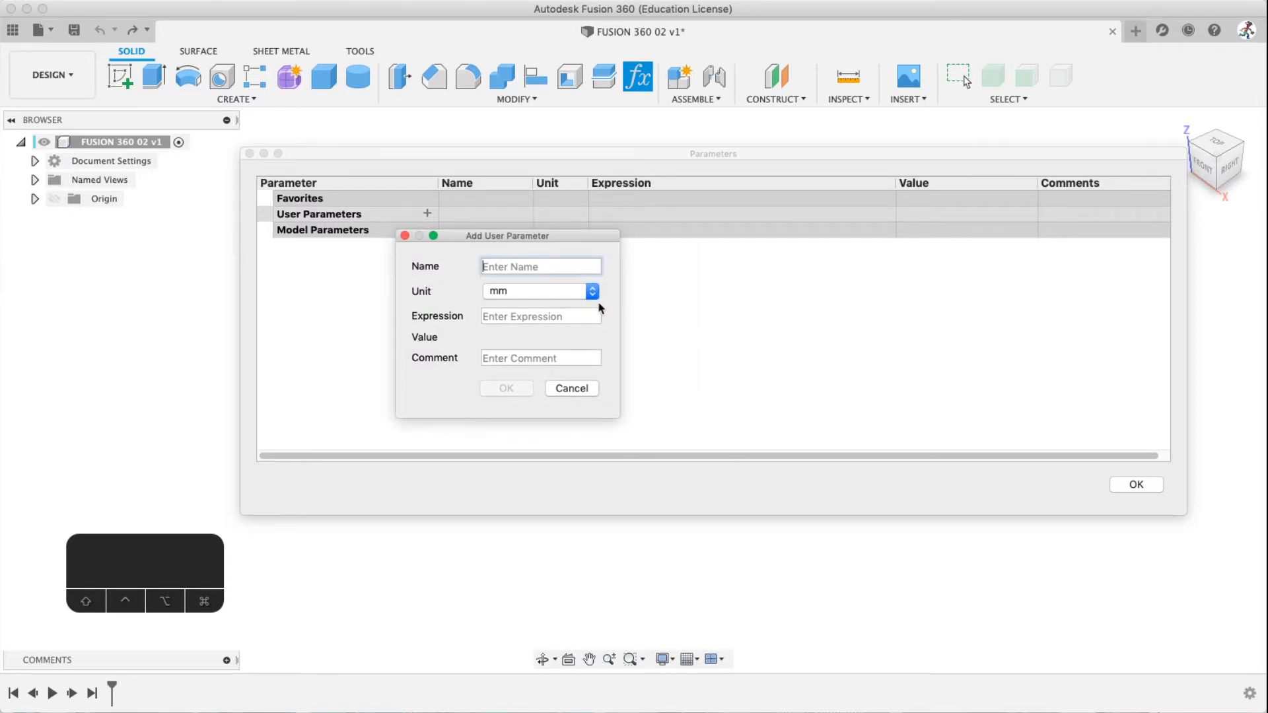
left_click(572, 388)
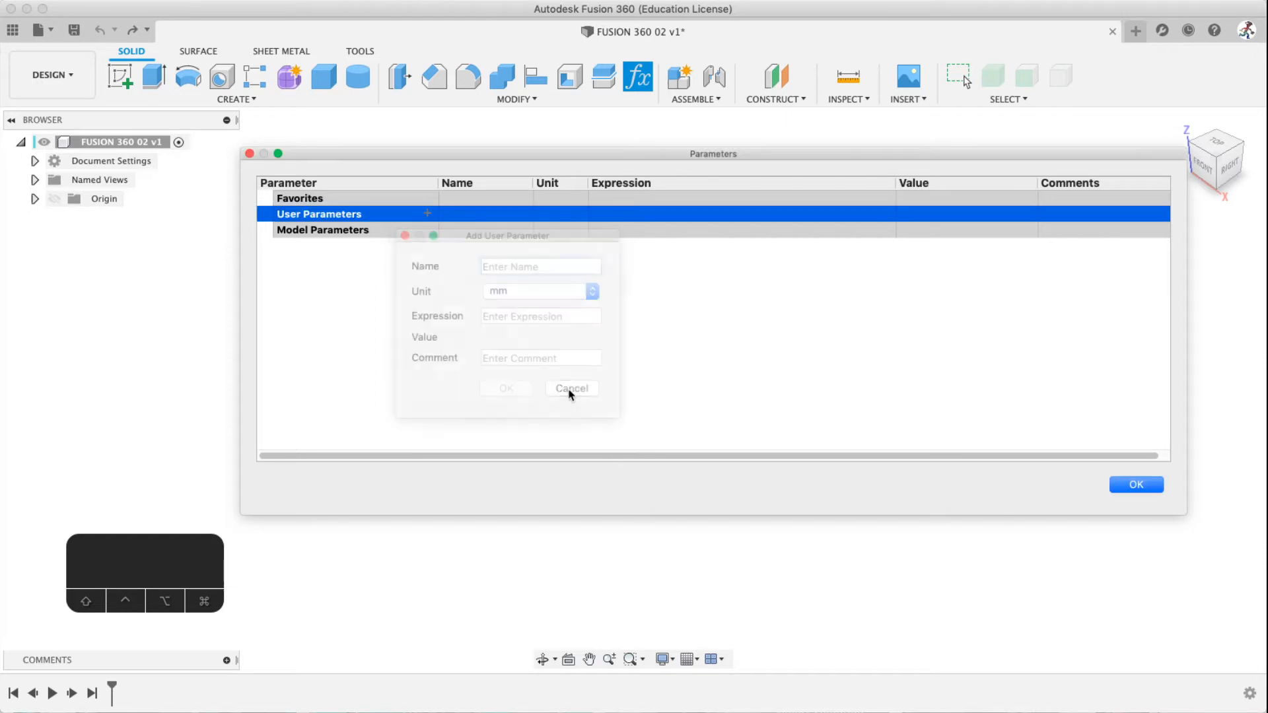
left_click(1157, 487)
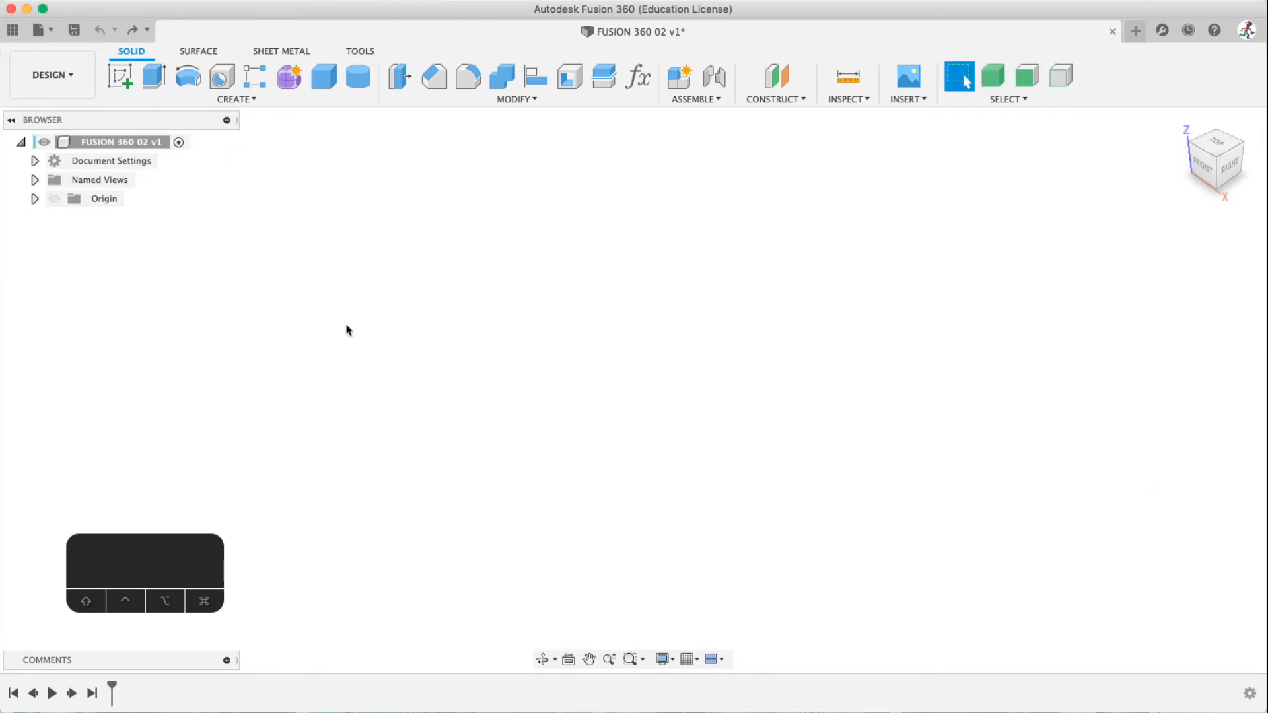
Check the available unit types in the document settings and leave without changing the active units
left_click(35, 161)
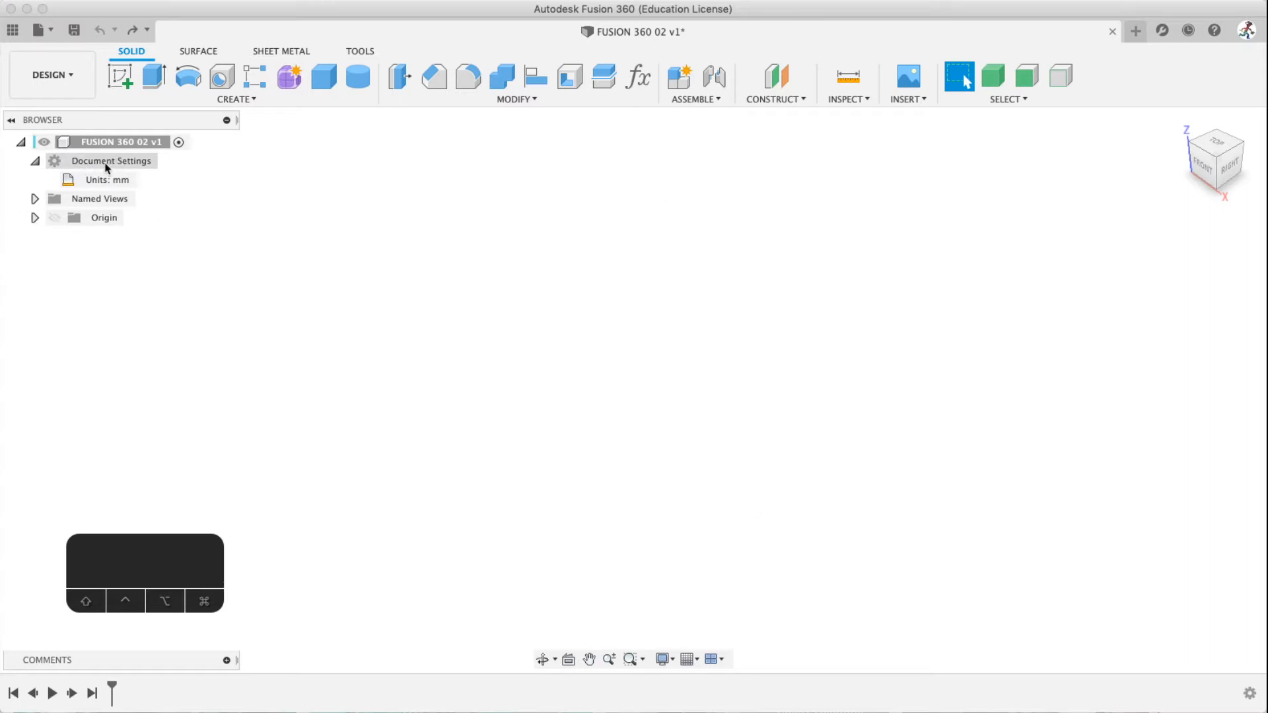
key("Escape")
key("Escape")
key("Escape")
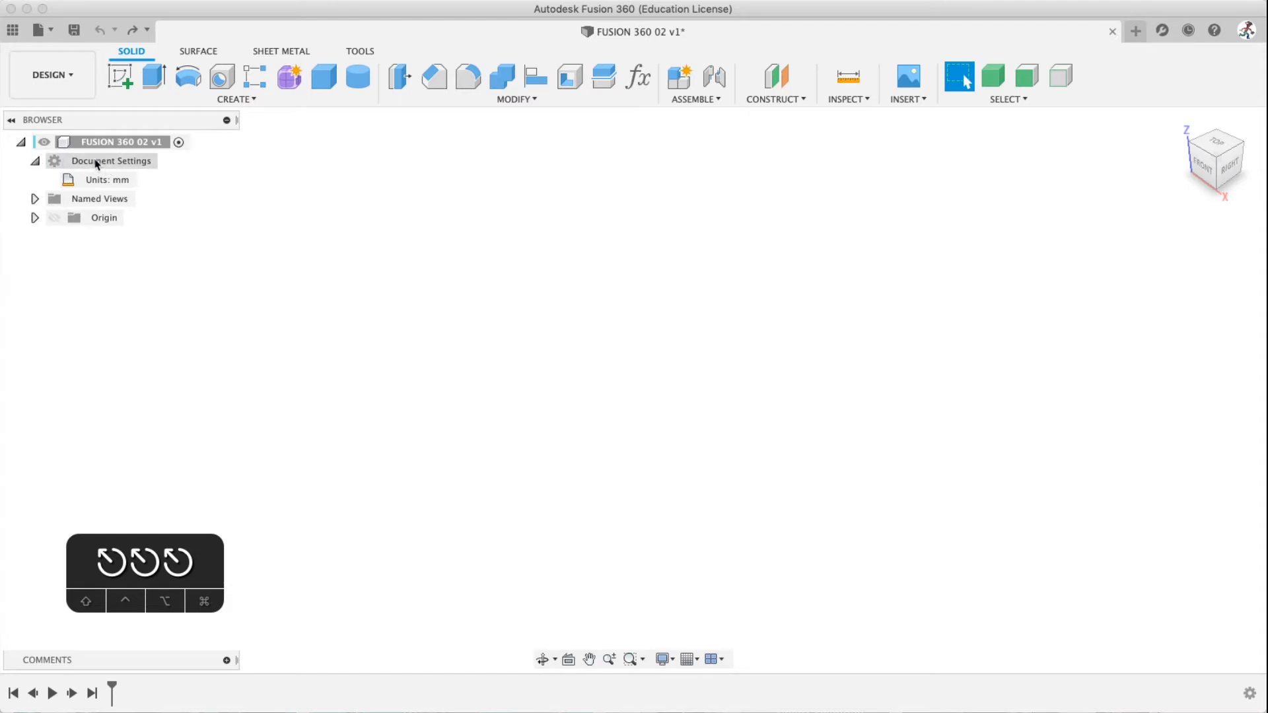
mouse_move(106, 180)
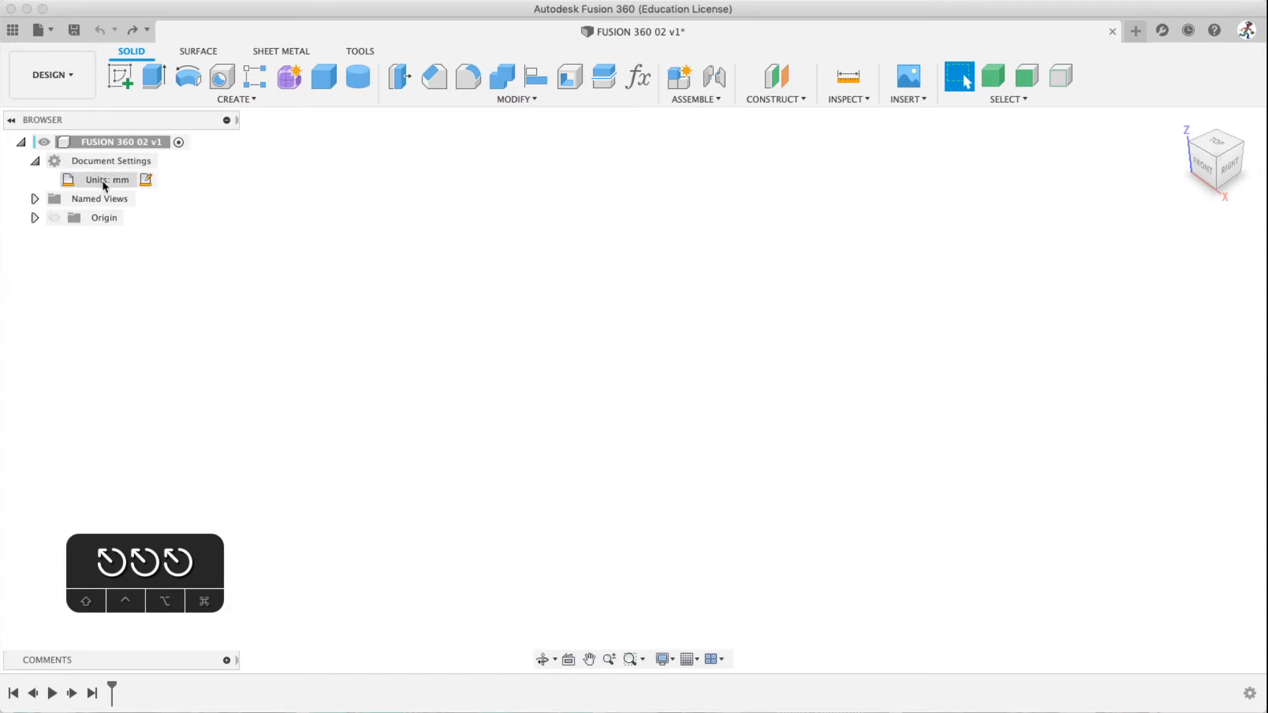
left_click(146, 181)
left_click_drag(1121, 218, 691, 212)
left_click(738, 229)
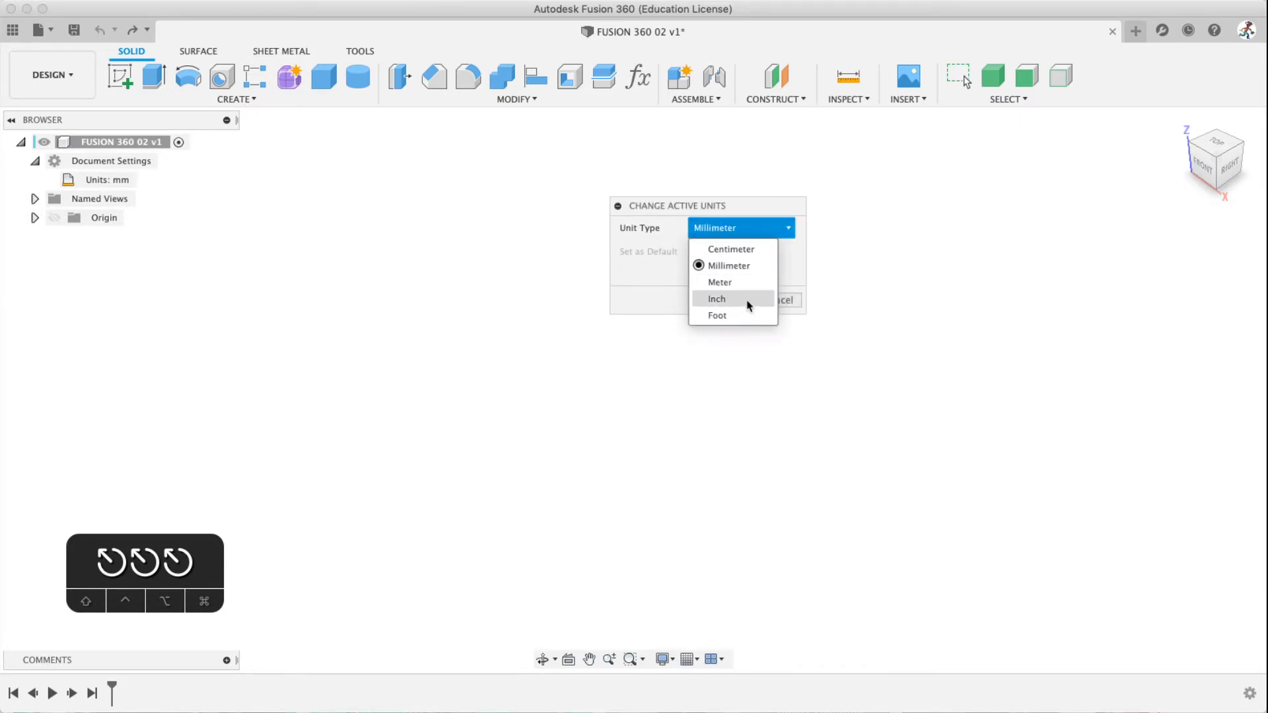
left_click(650, 277)
left_click(784, 300)
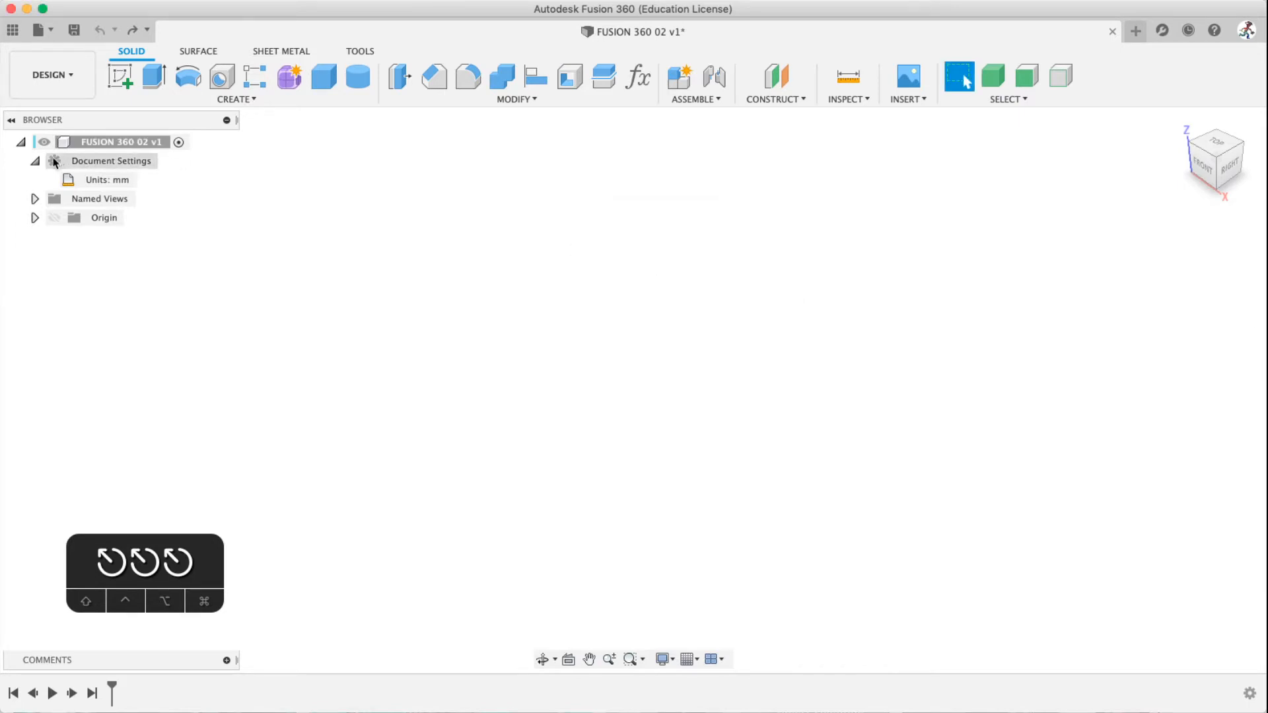
left_click(35, 161)
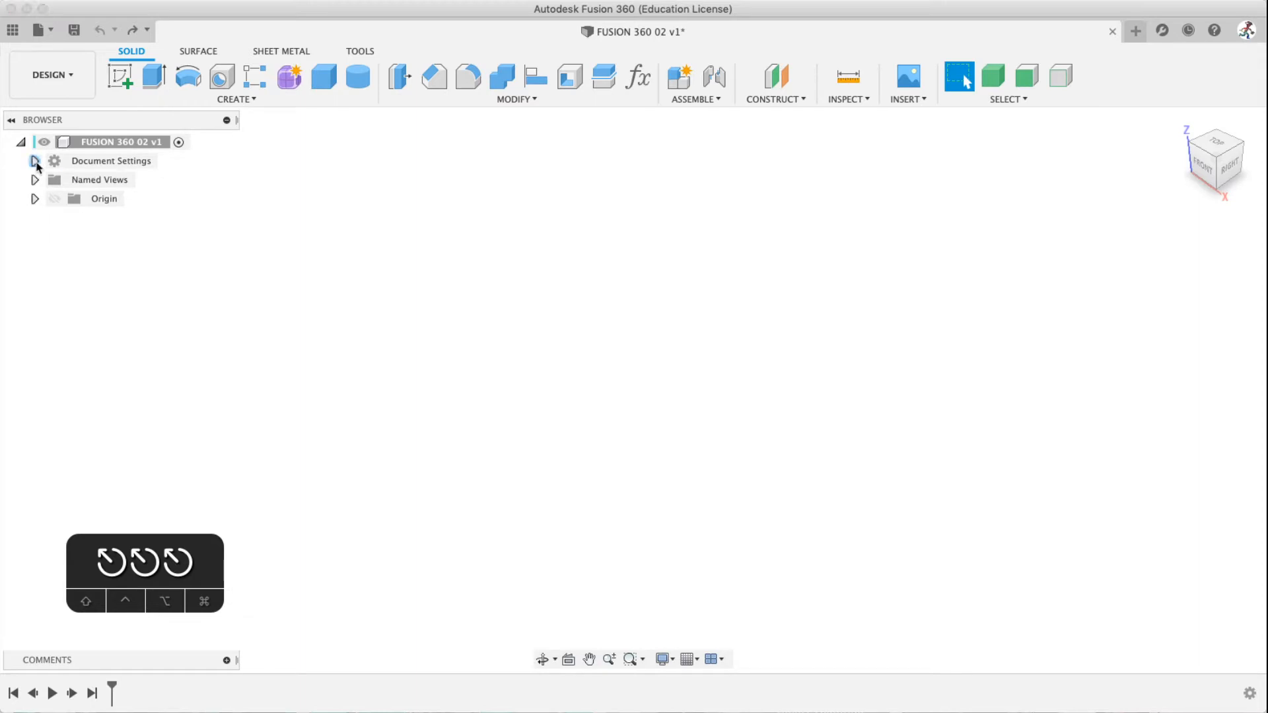
Start a new user parameter in the Parameters dialog and name it m3dia
left_click(639, 79)
left_click_drag(628, 148, 543, 130)
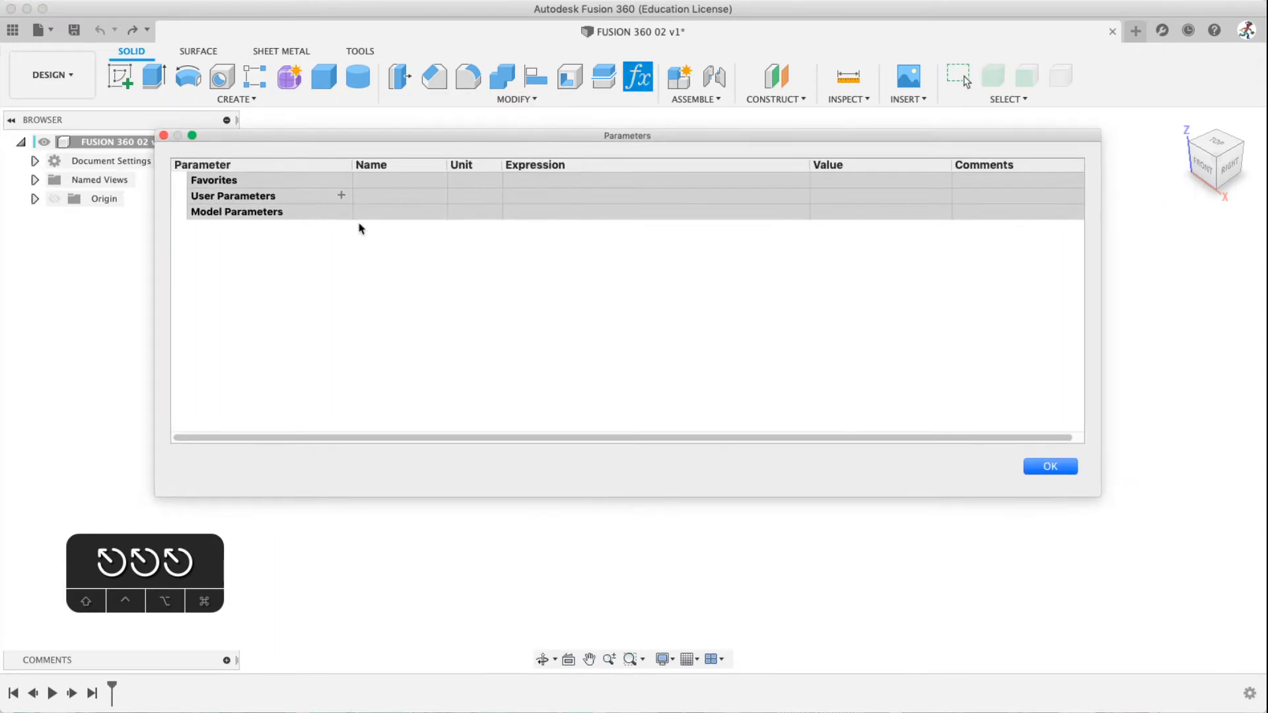
left_click(342, 196)
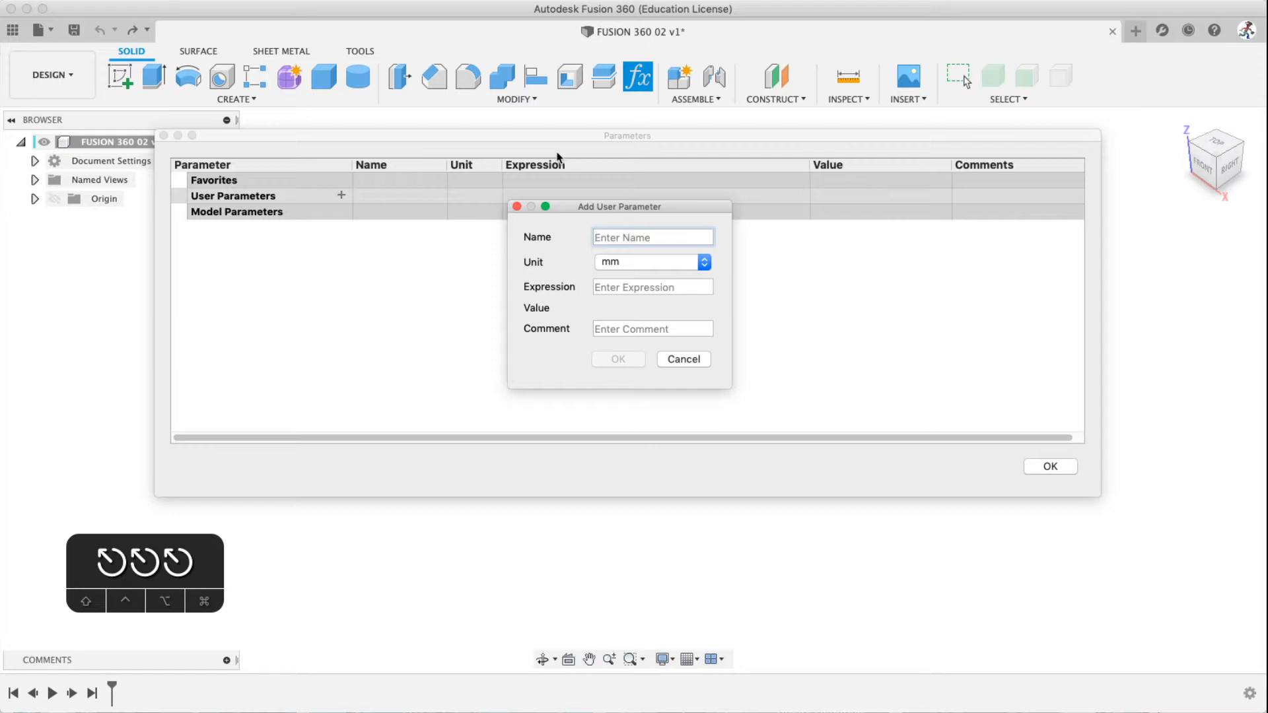
type("M3DI")
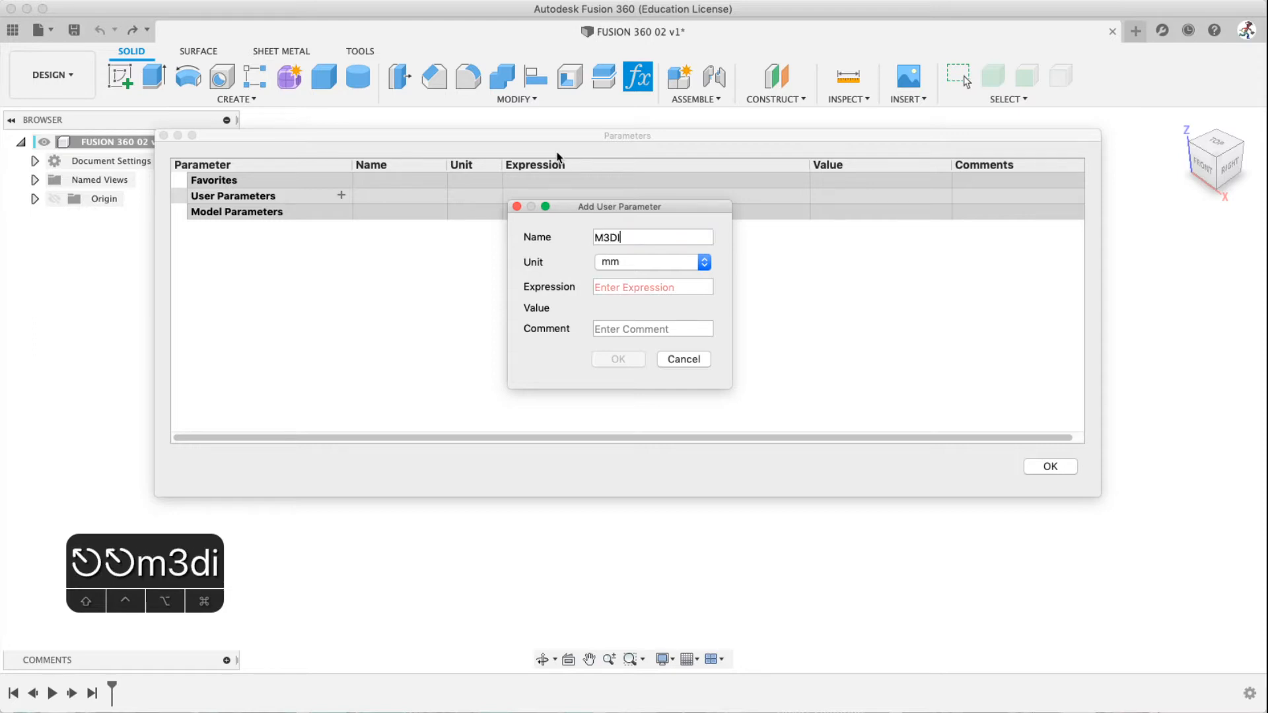
type("A")
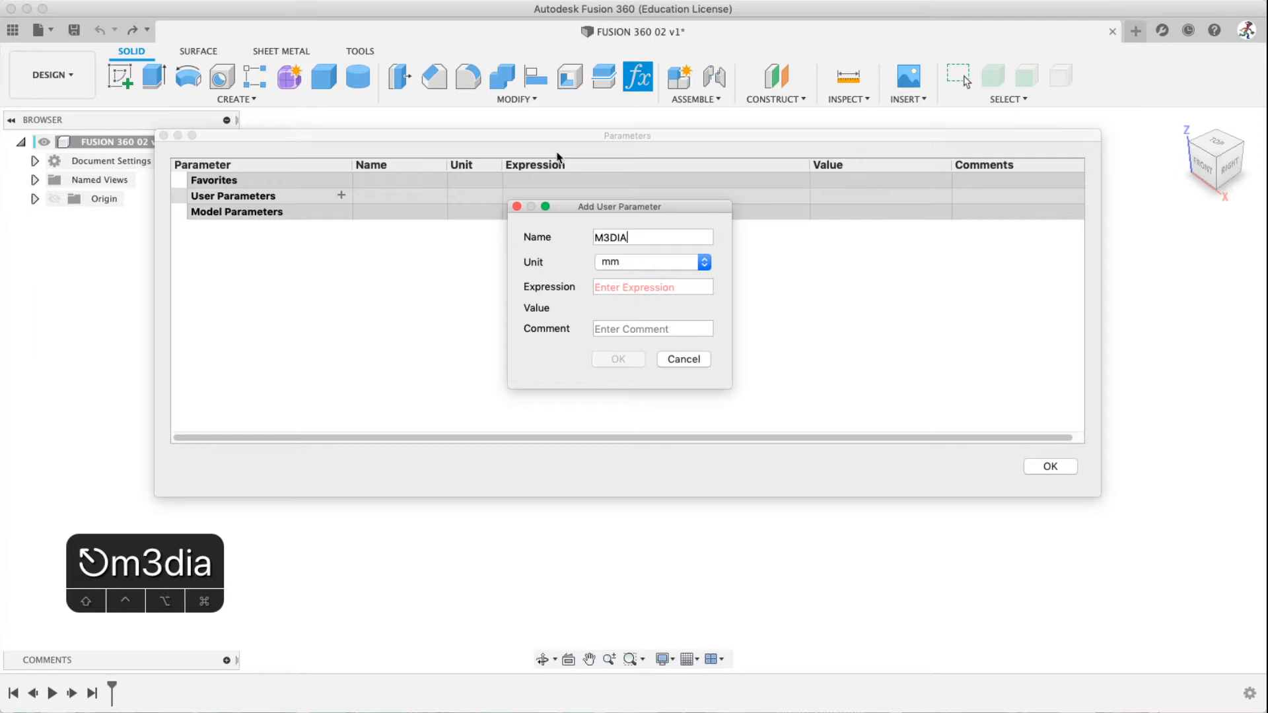
key("BackSpace")
key("BackSpace")
key("BackSpace")
key("BackSpace")
key("BackSpace")
type("m")
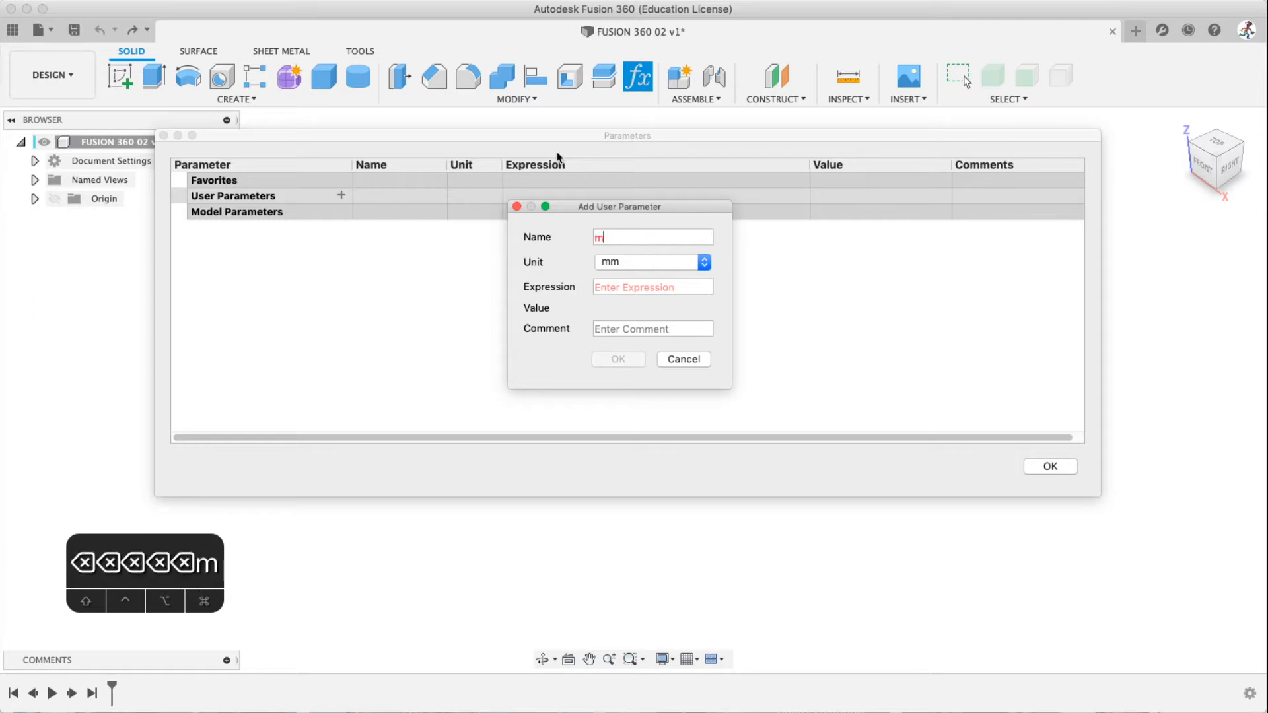
type("3dia")
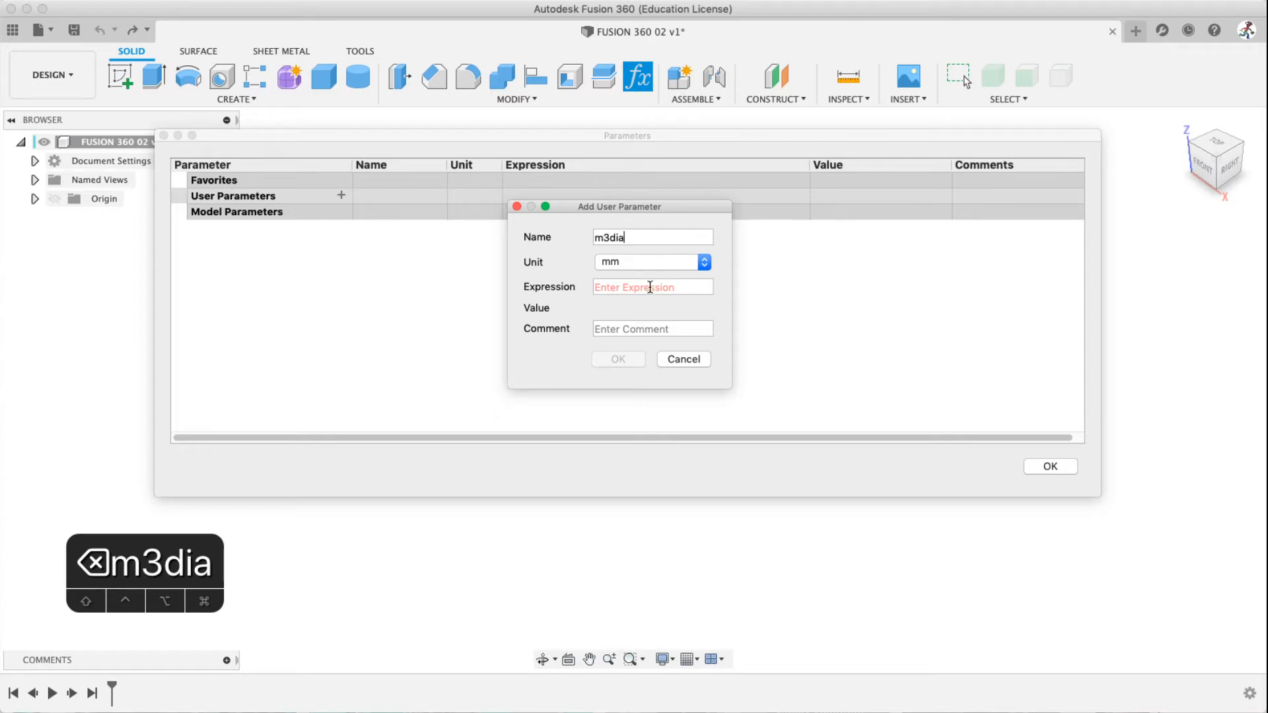
Look through the unit options, keep mm, and add the m3dia parameter with the expression 3
left_click(637, 264)
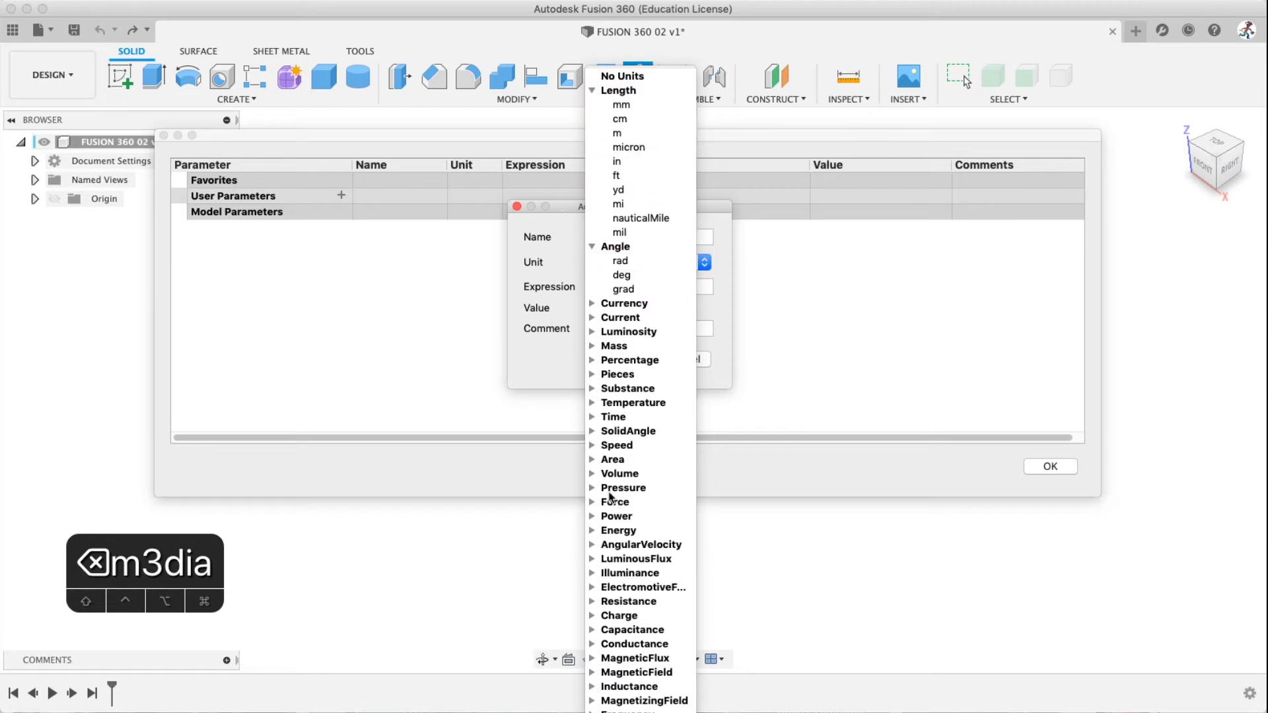
left_click(545, 259)
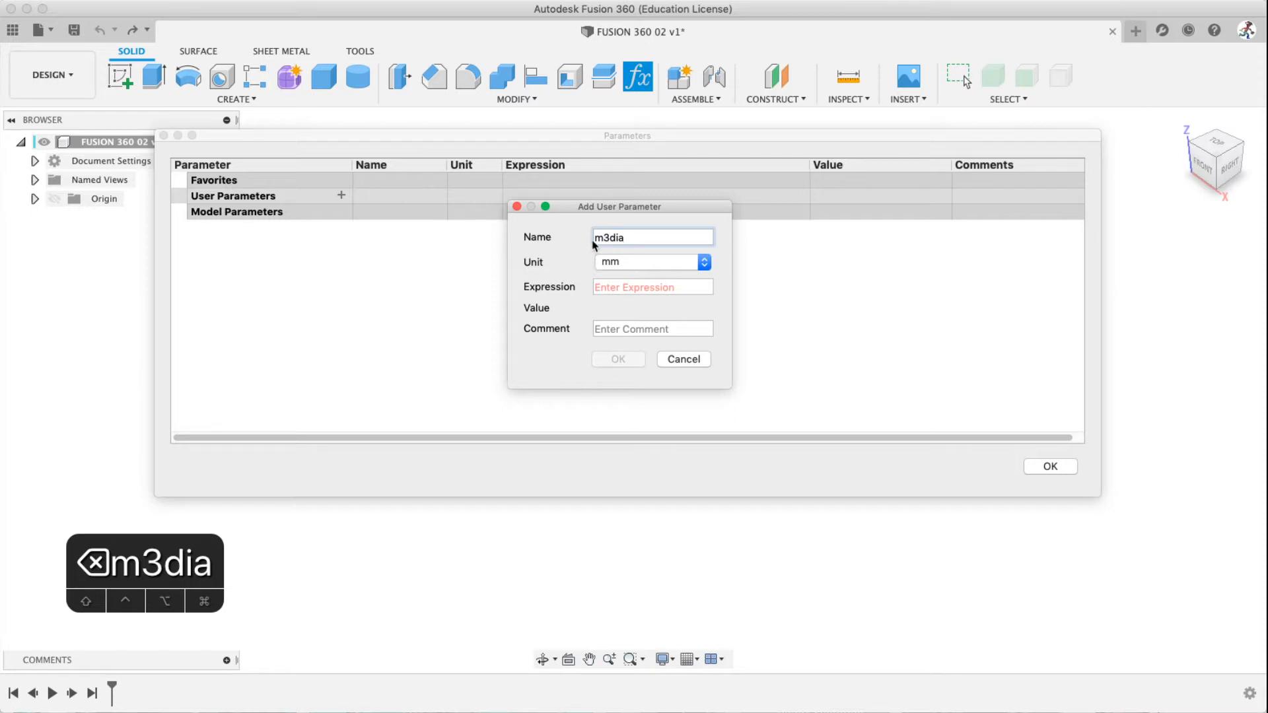
left_click(608, 287)
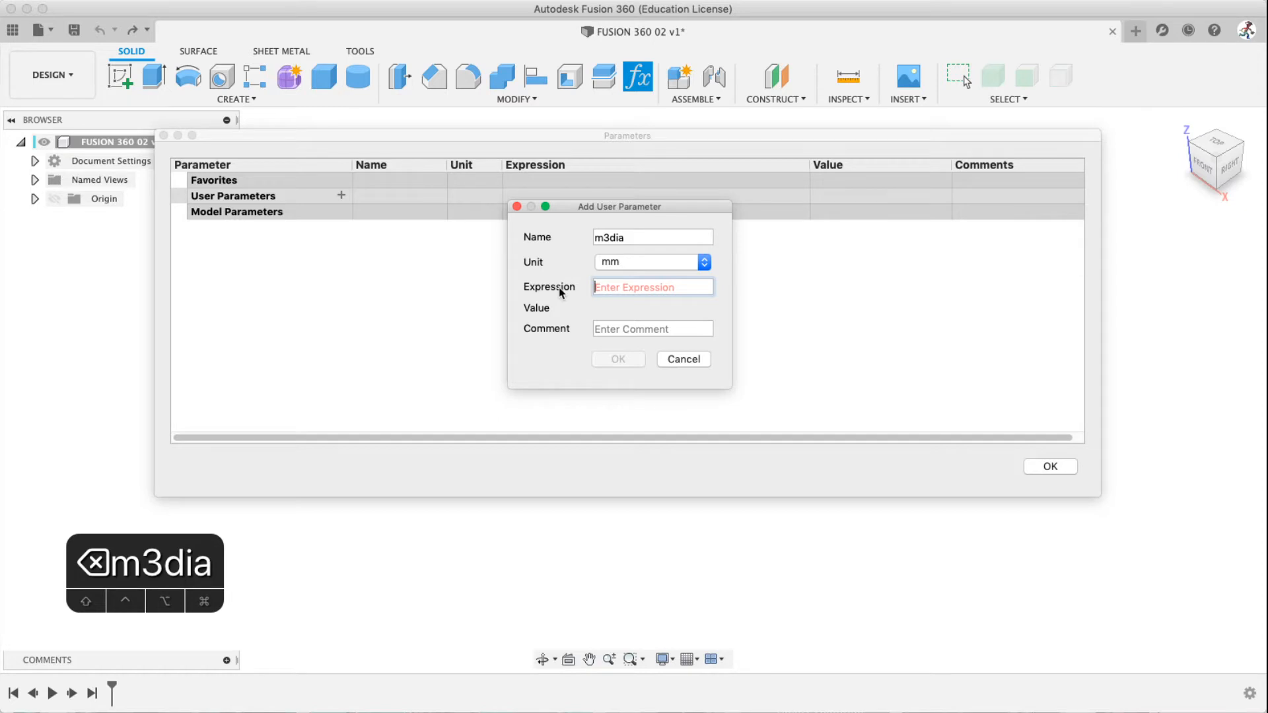
type("3")
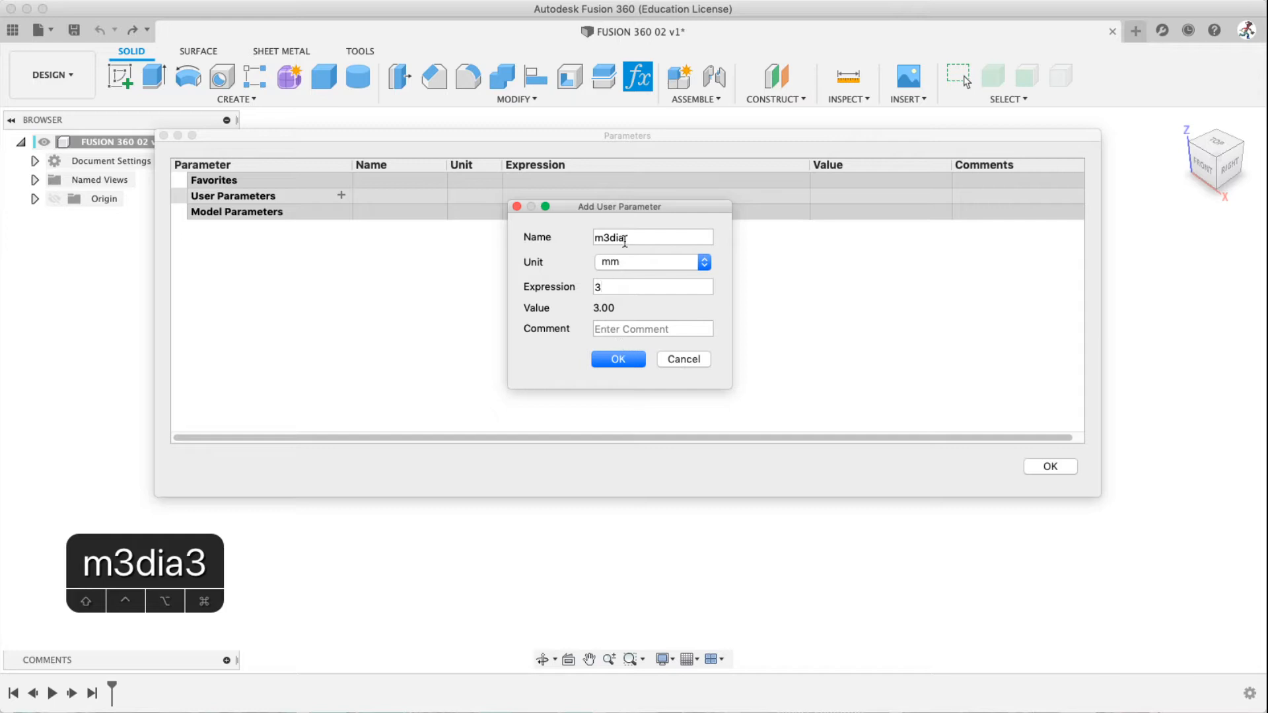
left_click(624, 361)
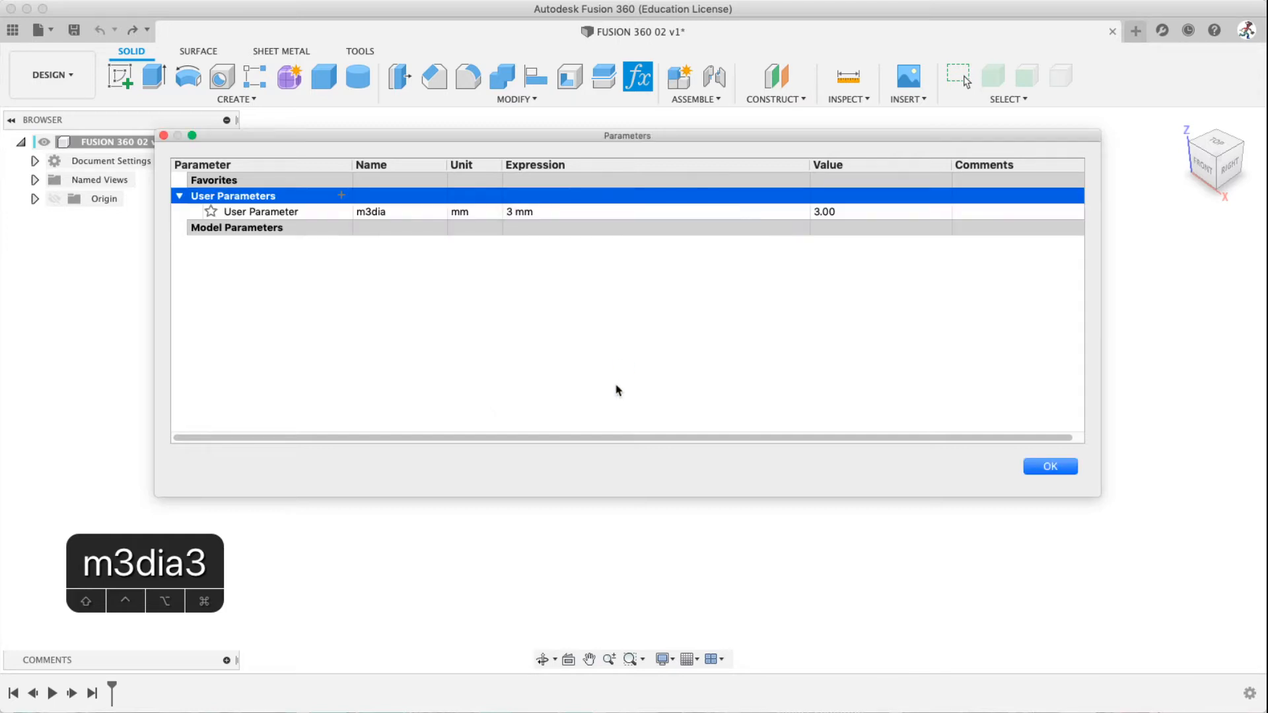
Add a user parameter named headdia in mm with the expression 6
left_click(341, 196)
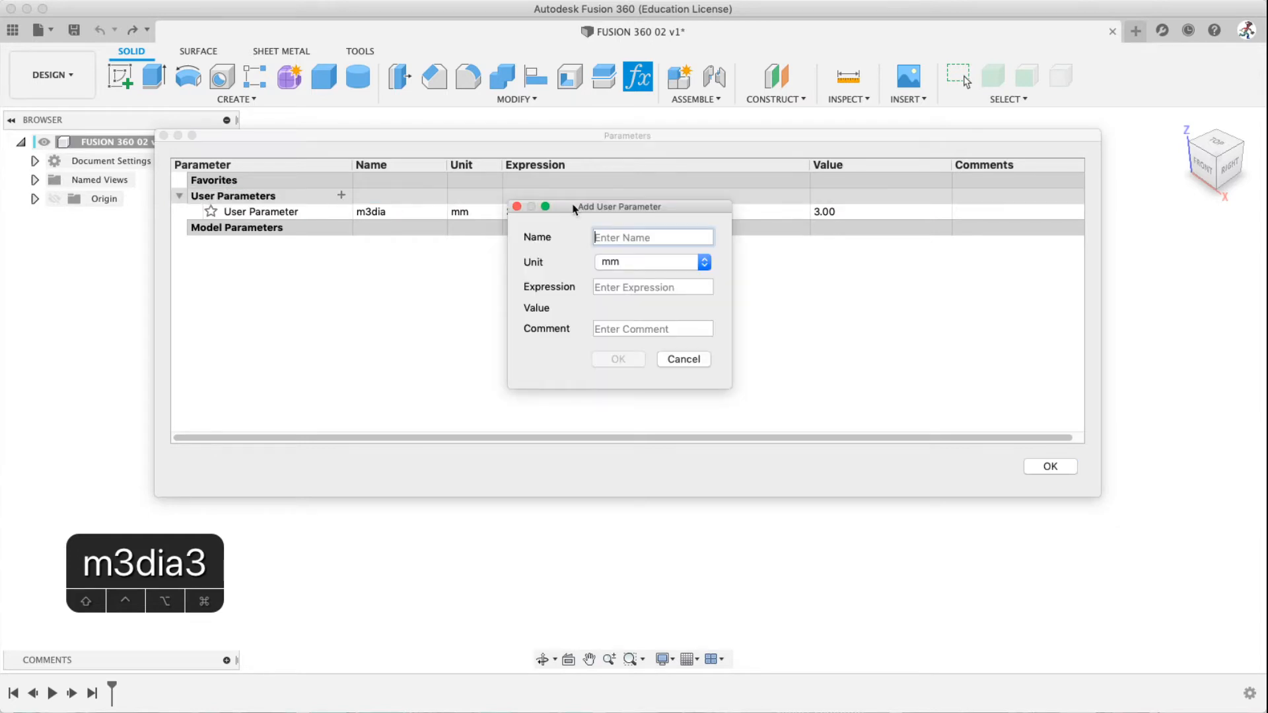
type("headdia")
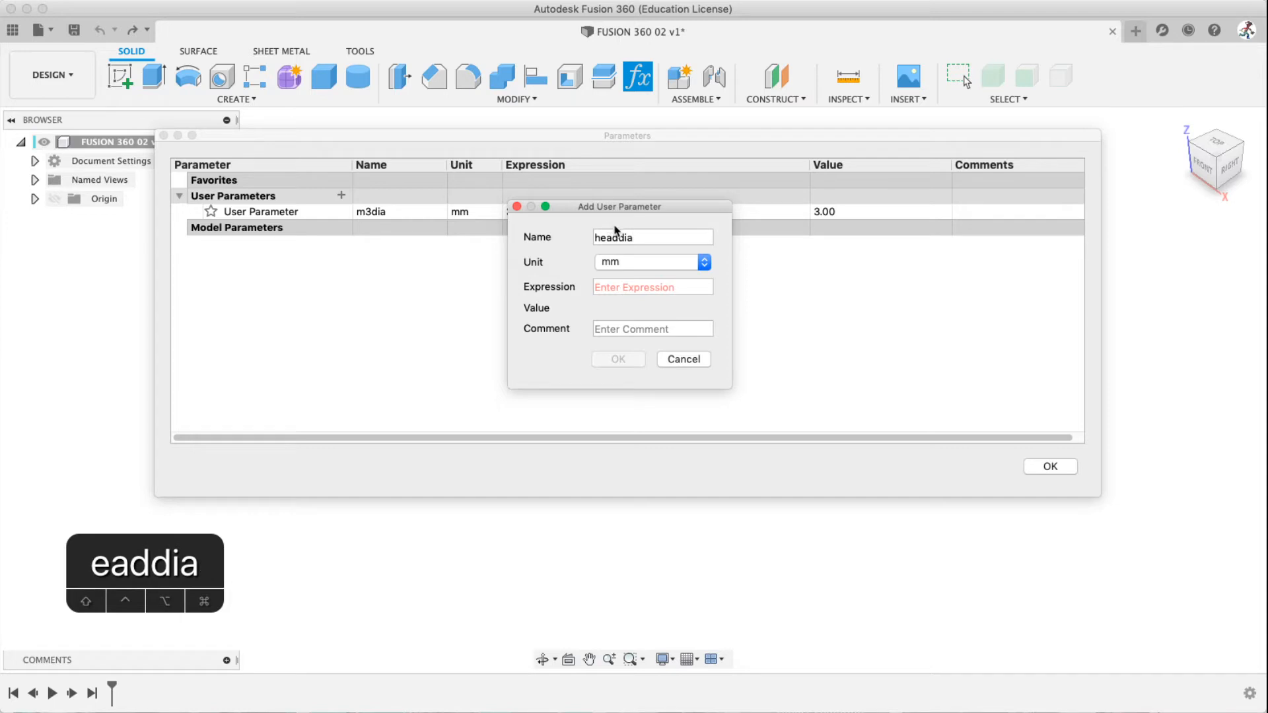
left_click(630, 287)
type("6")
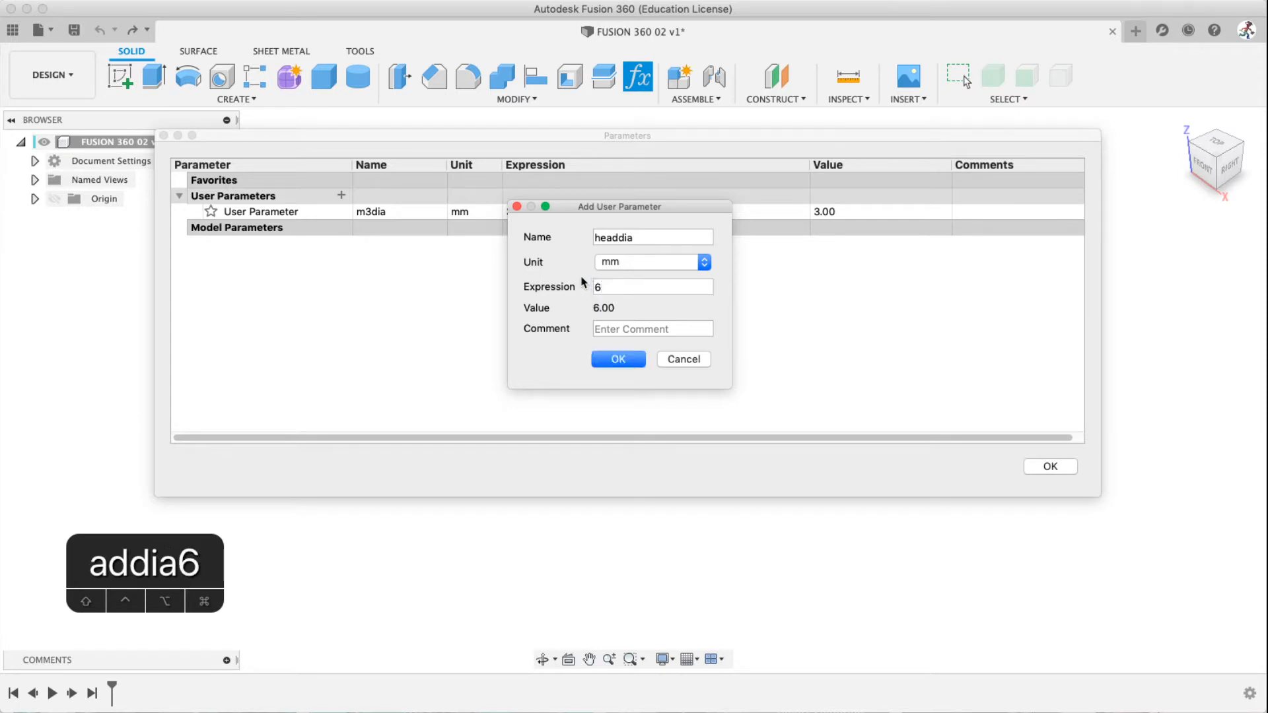
left_click(618, 360)
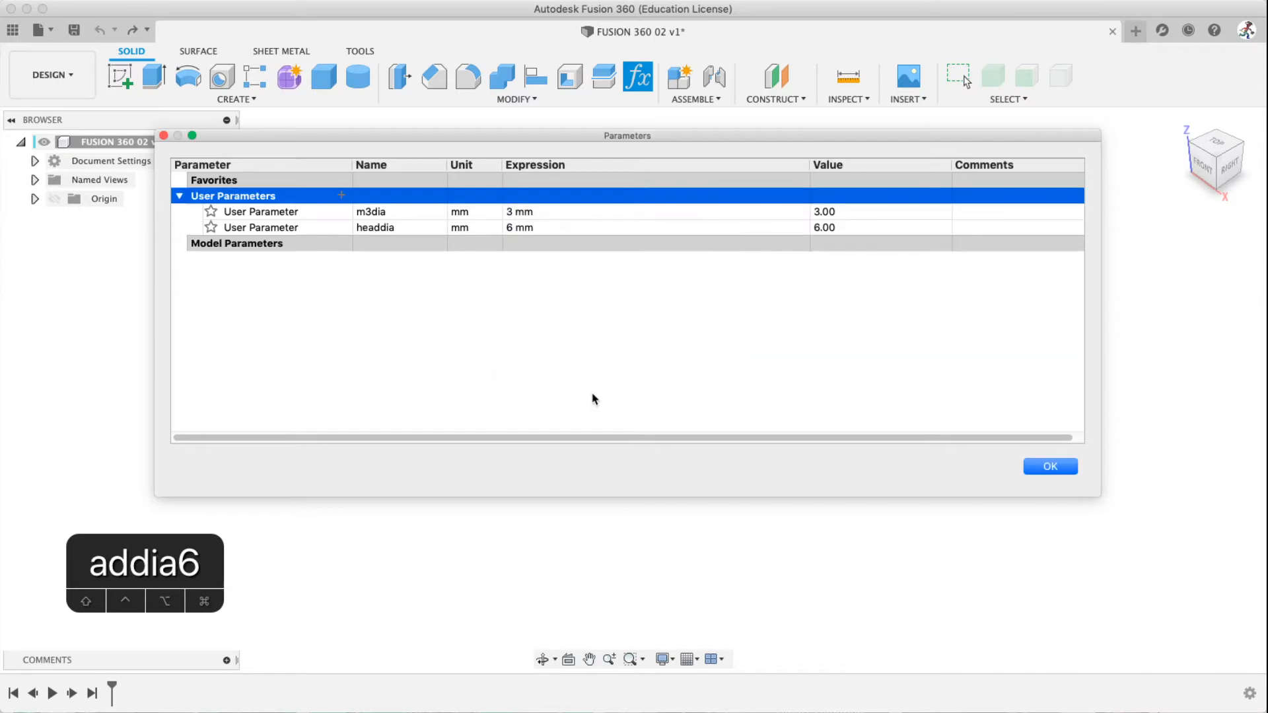
Add a user parameter named headheight in mm with the expression 3
left_click(341, 196)
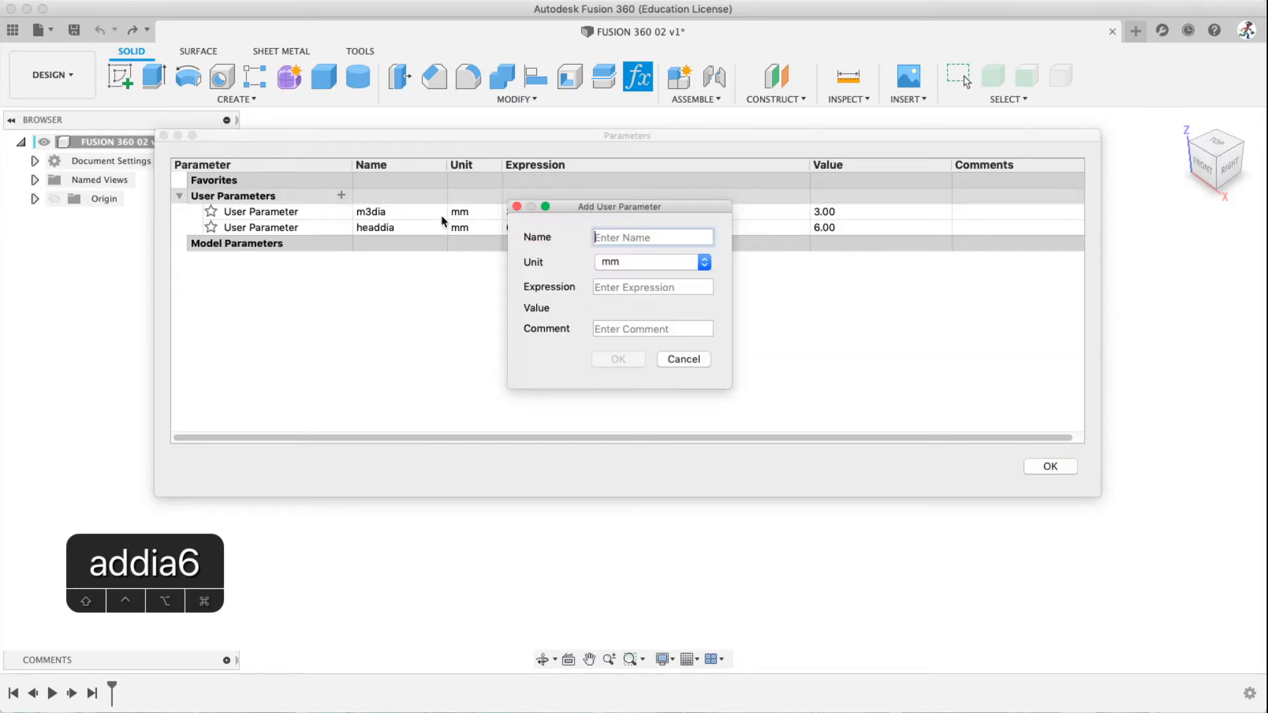
type("headheight")
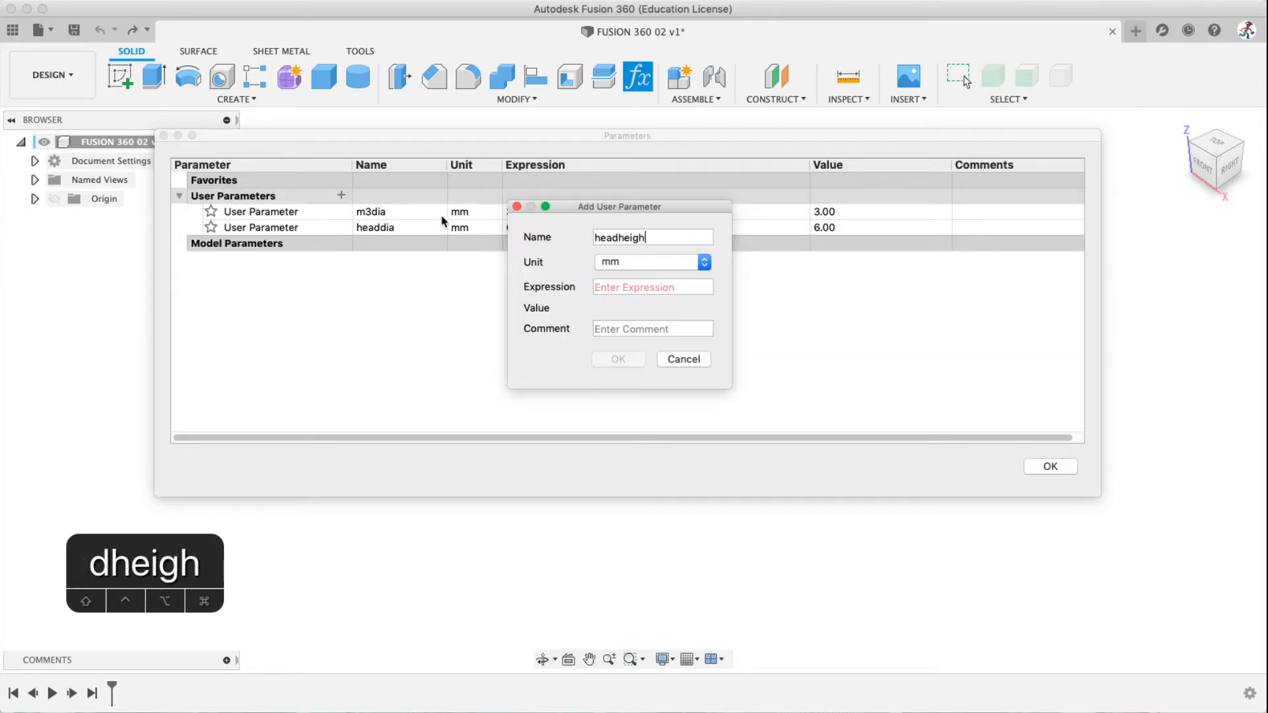
key("BackSpace")
key("BackSpace")
key("BackSpace")
key("BackSpace")
key("BackSpace")
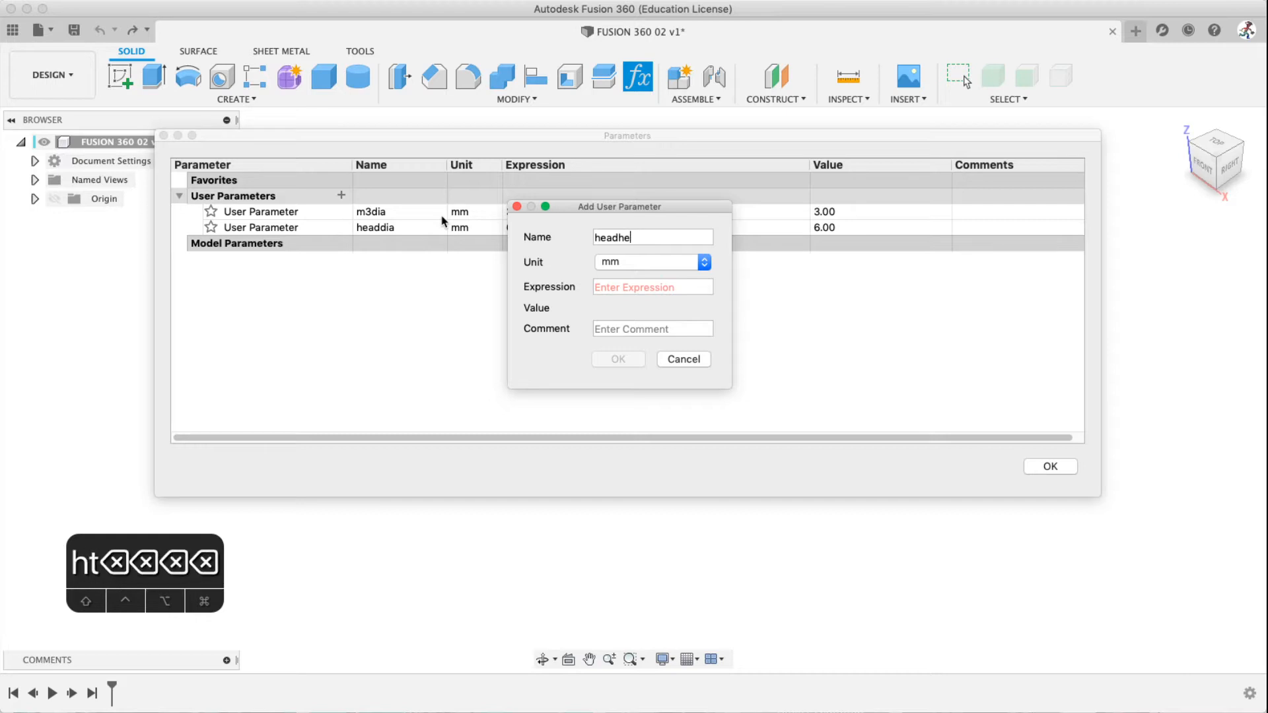
type("eight")
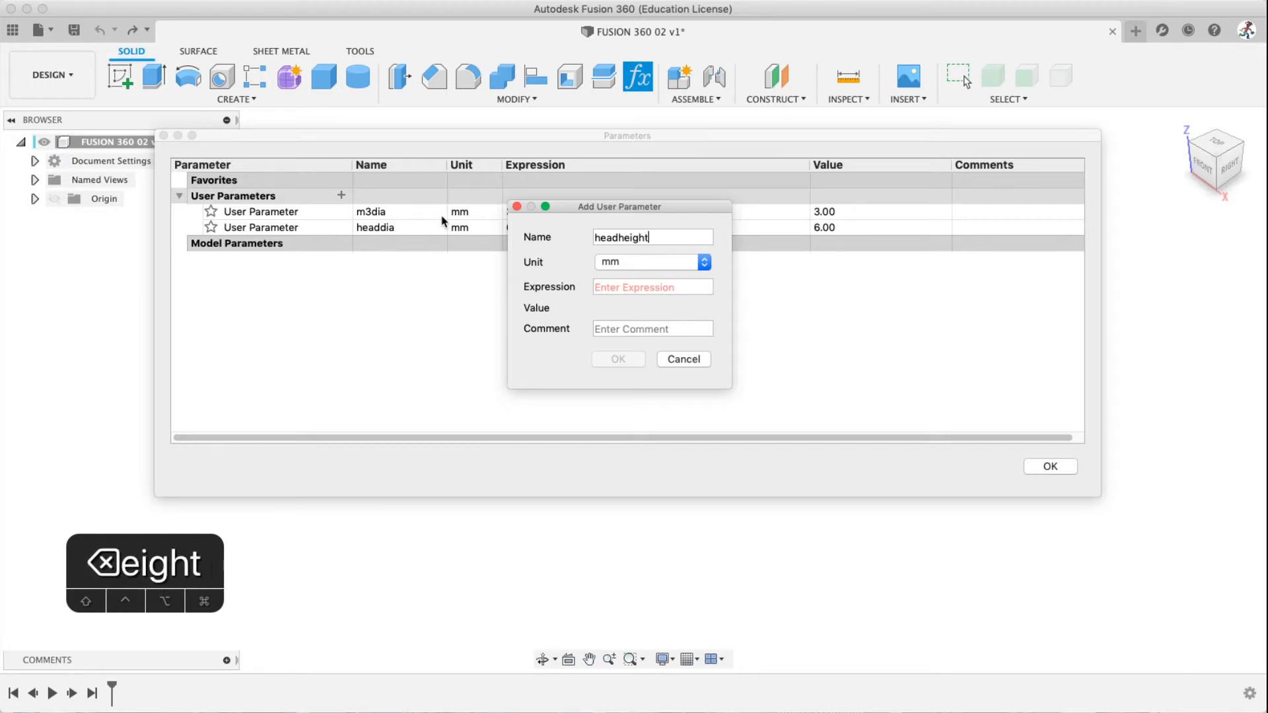
left_click(604, 291)
type("3")
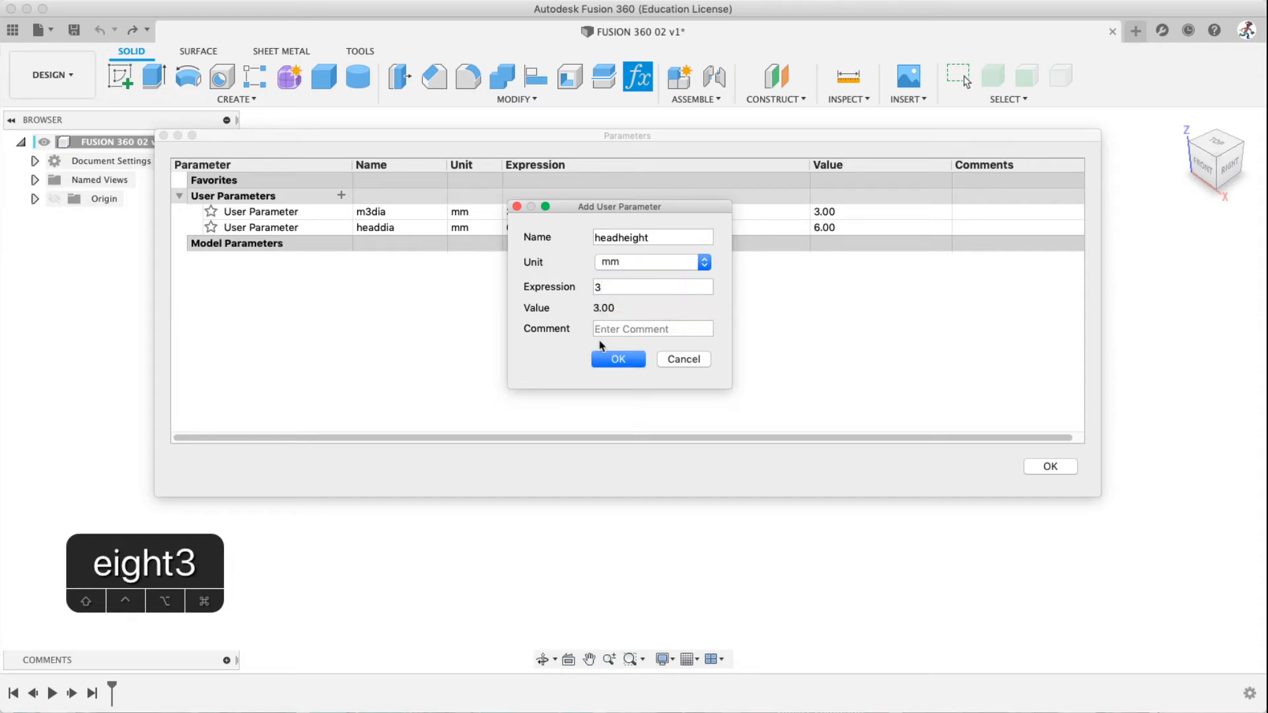
left_click(617, 359)
Add a user parameter named alleninsert in mm with the expression 1.5 and close the Parameters dialog
left_click(341, 196)
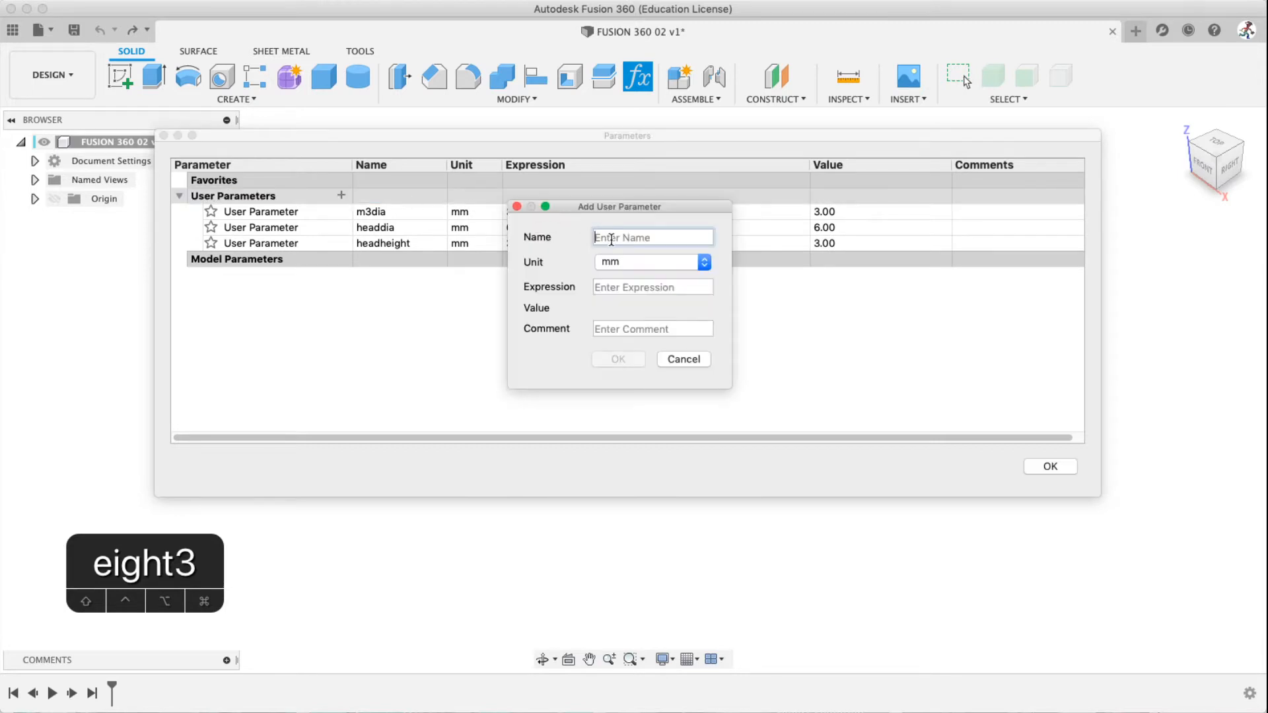
type("allen")
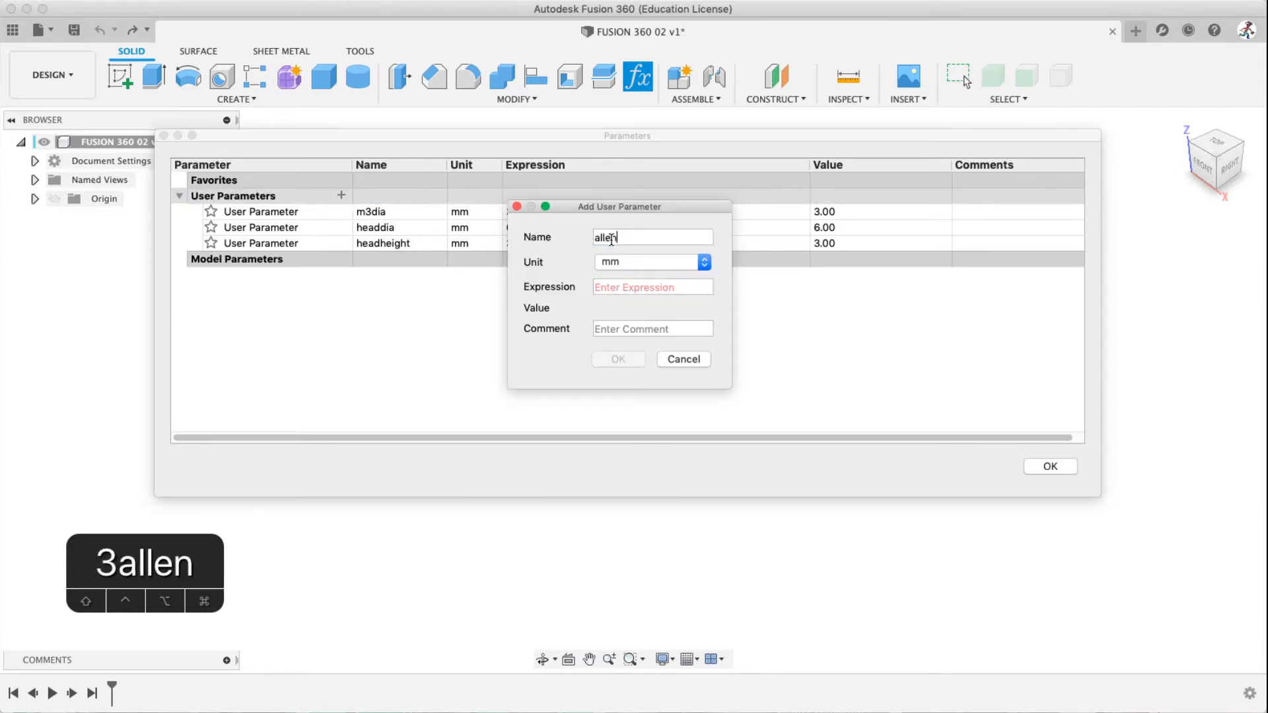
type("insert")
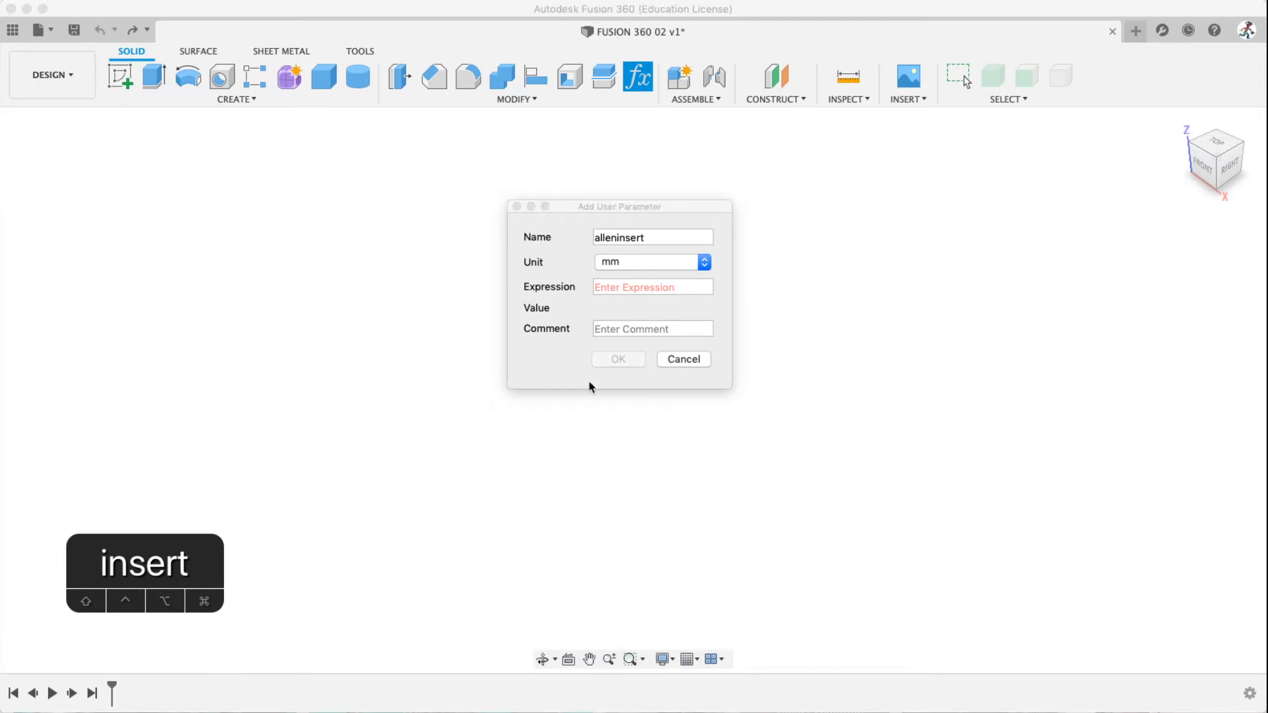
left_click(583, 235)
left_click(604, 289)
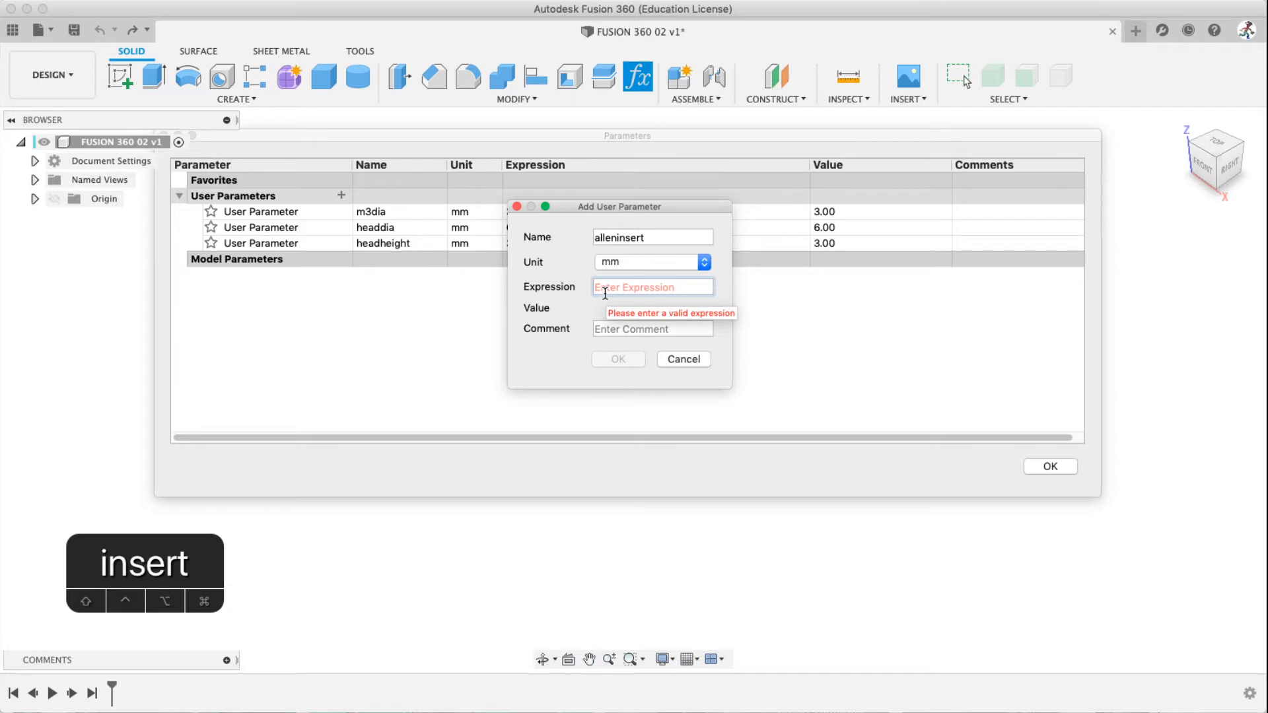
type("1.5")
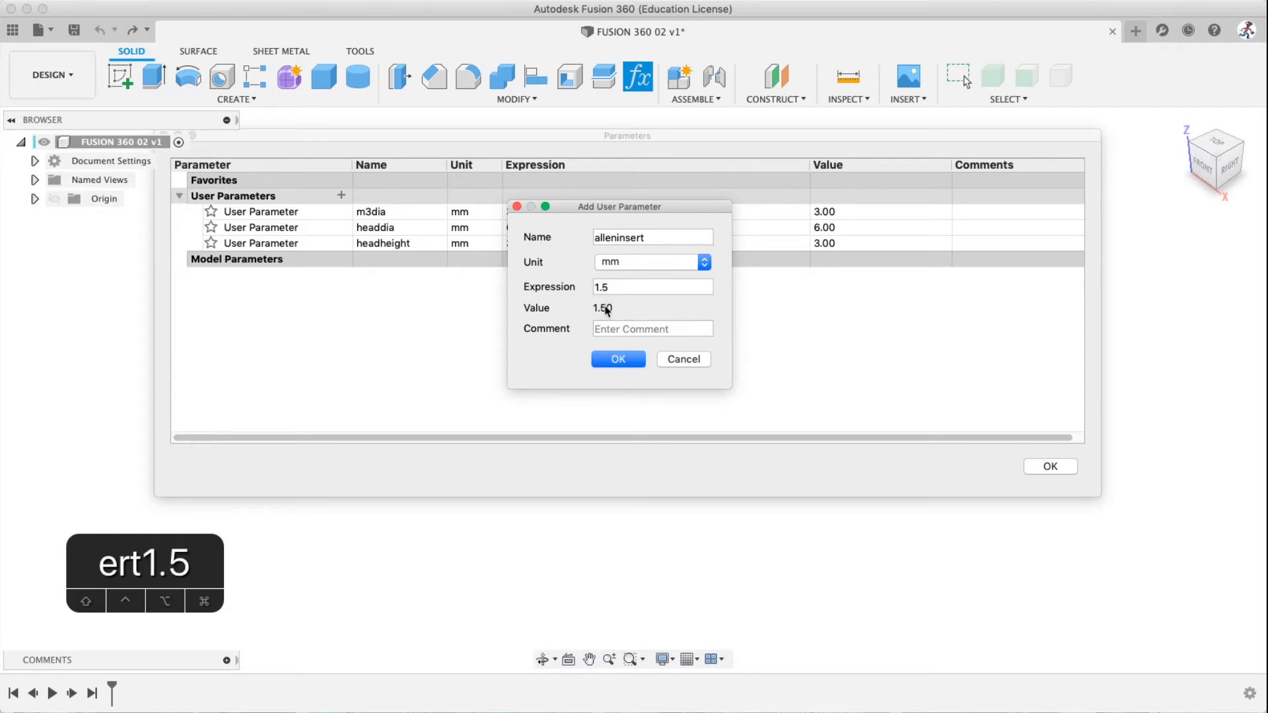
left_click(618, 360)
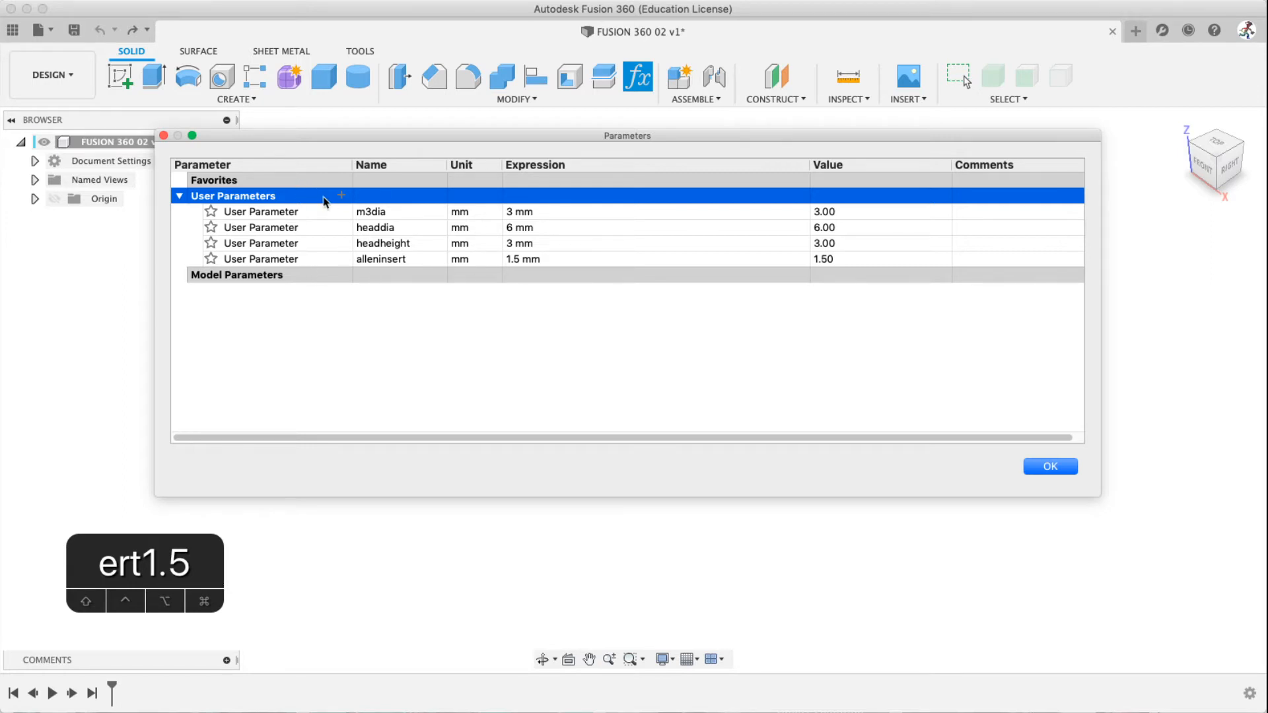
left_click(1052, 468)
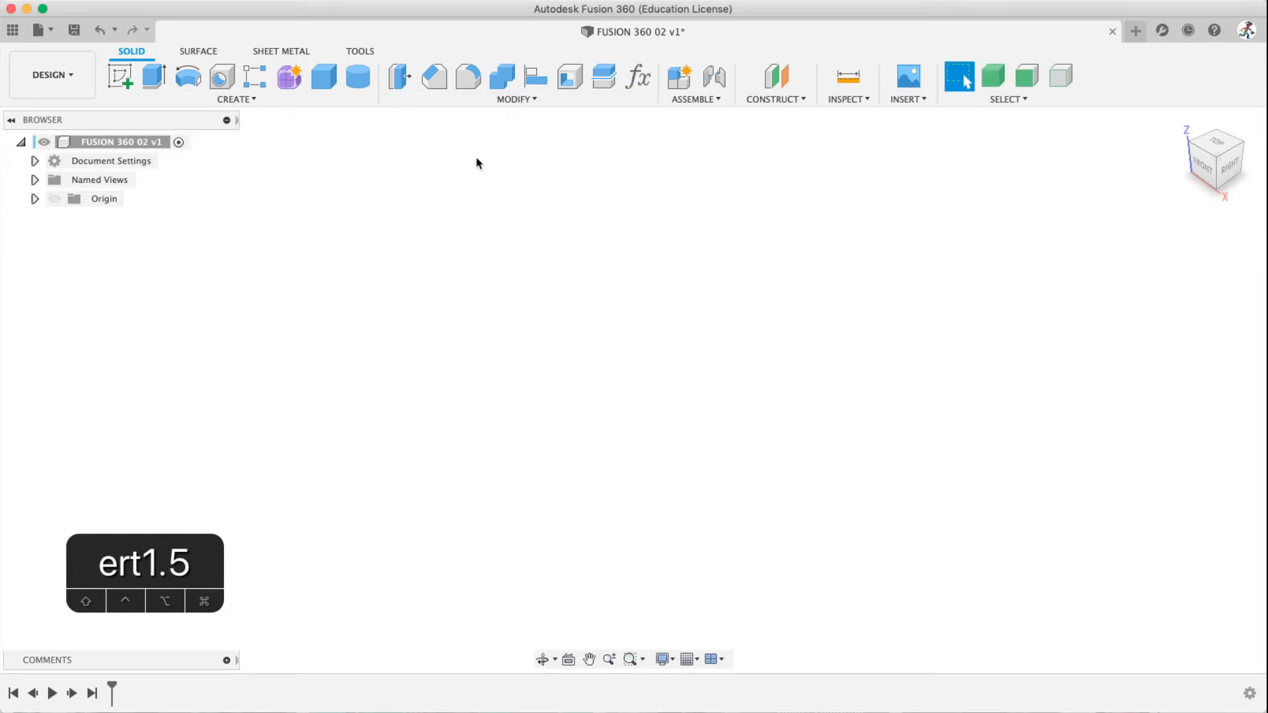
Start a new sketch and examine the three origin planes from several angles before choosing one
left_click(121, 78)
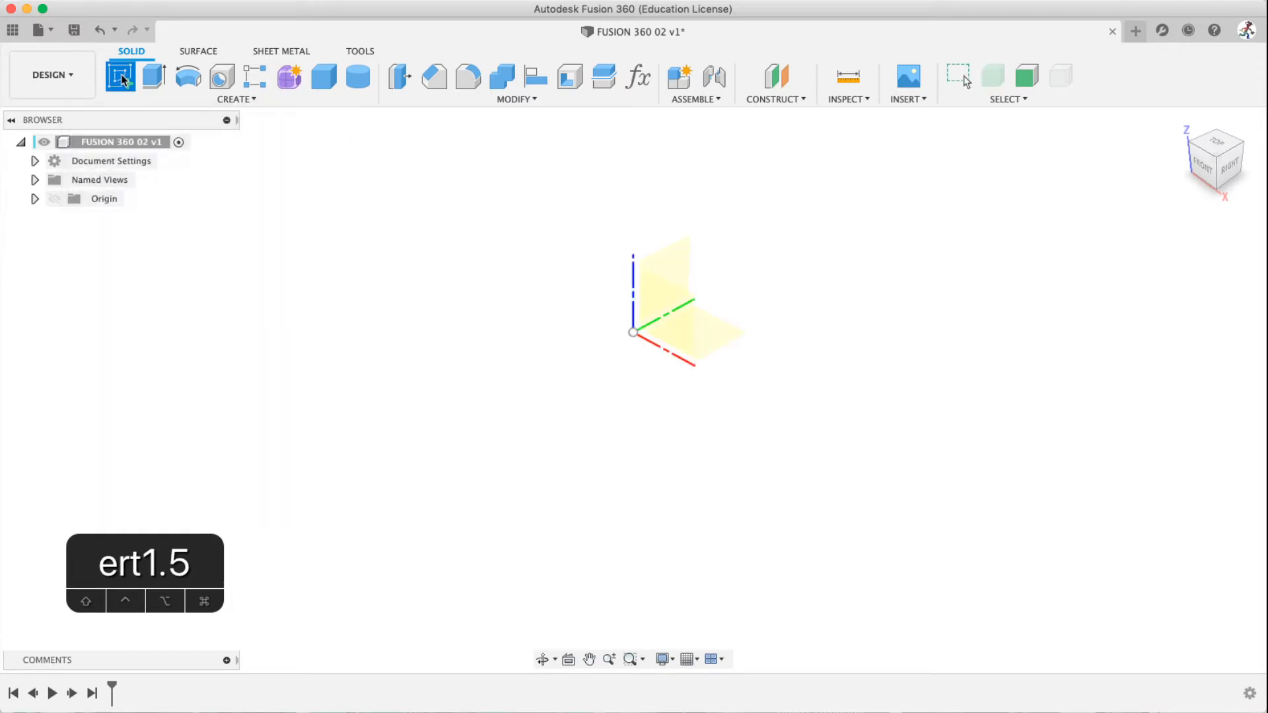
left_click(253, 100)
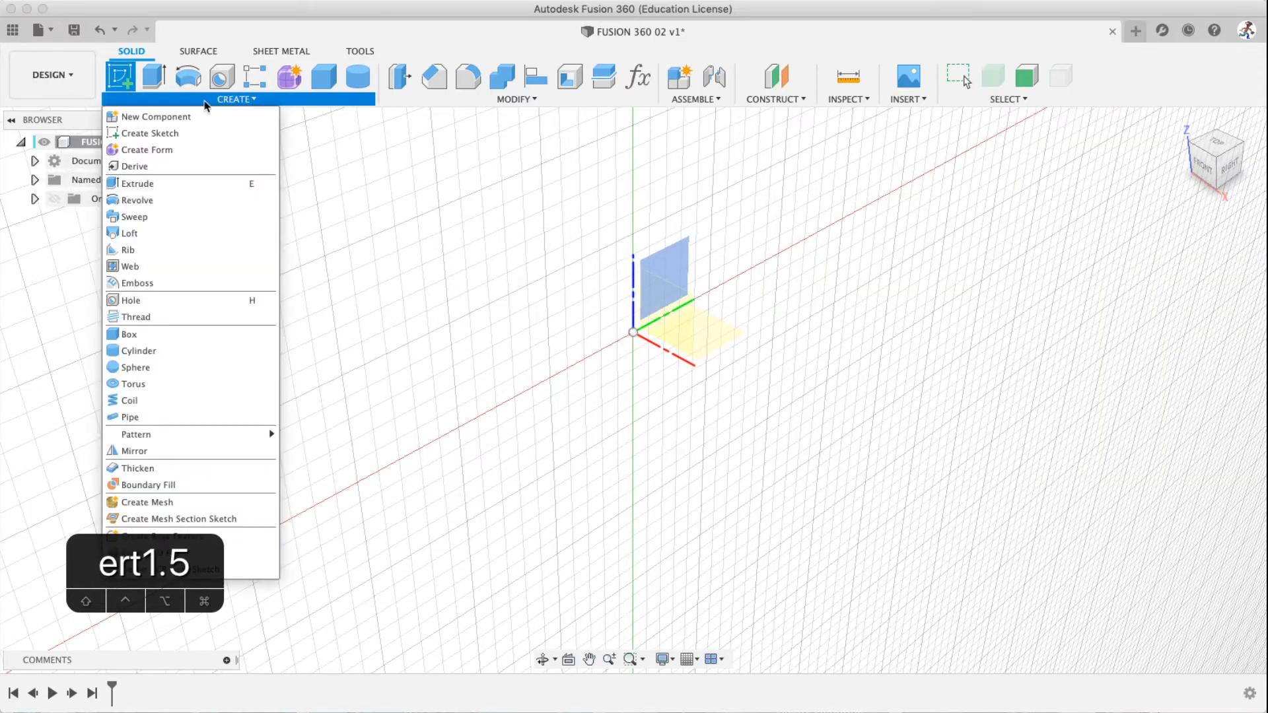
left_click(266, 133)
left_click(248, 33)
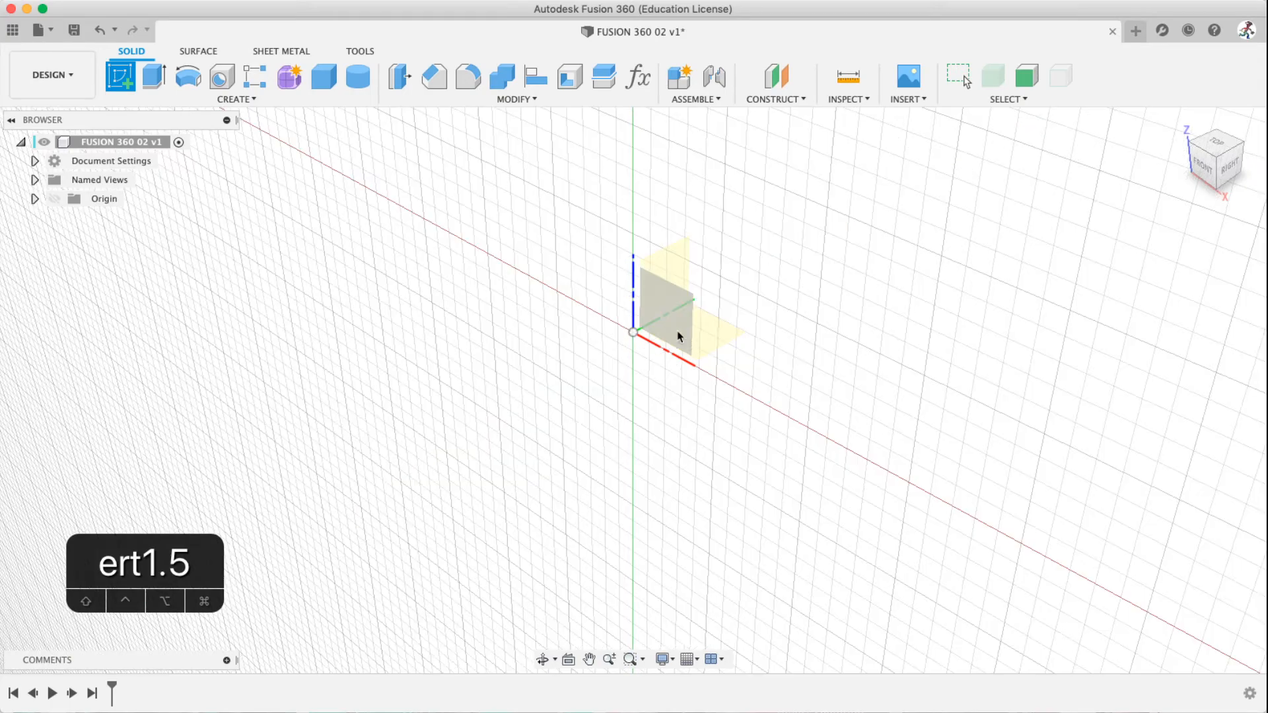
mouse_move(679, 317)
middle_mouse_down()
mouse_move(622, 306)
mouse_move(627, 370)
mouse_move(657, 291)
mouse_move(583, 346)
mouse_move(696, 314)
mouse_move(613, 319)
mouse_move(640, 365)
mouse_move(670, 306)
mouse_move(620, 331)
mouse_move(628, 303)
mouse_move(656, 328)
mouse_move(696, 329)
mouse_move(659, 309)
mouse_move(763, 343)
mouse_move(640, 294)
mouse_move(773, 319)
mouse_move(713, 317)
mouse_move(707, 344)
mouse_move(721, 294)
mouse_move(684, 299)
mouse_move(667, 271)
mouse_move(725, 334)
mouse_move(625, 283)
mouse_move(795, 314)
mouse_move(750, 398)
mouse_move(692, 334)
middle_mouse_up()
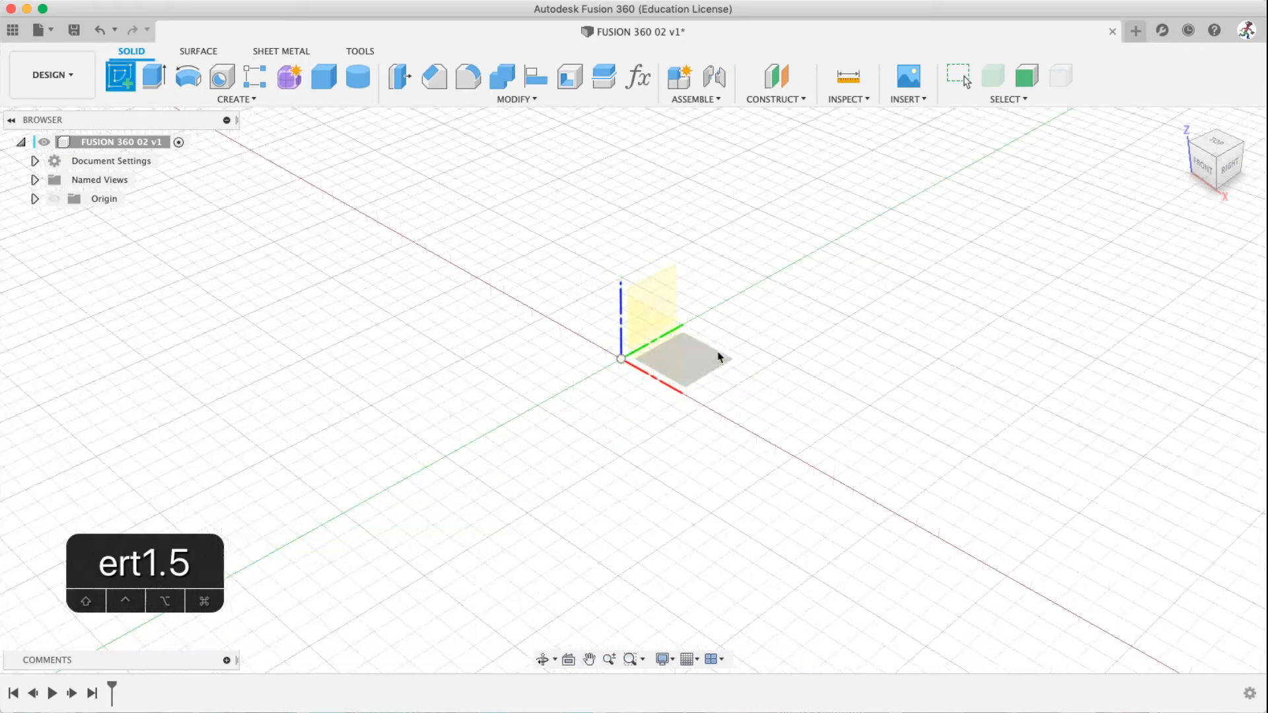
middle_click_drag(685, 350, 687, 344, "shift")
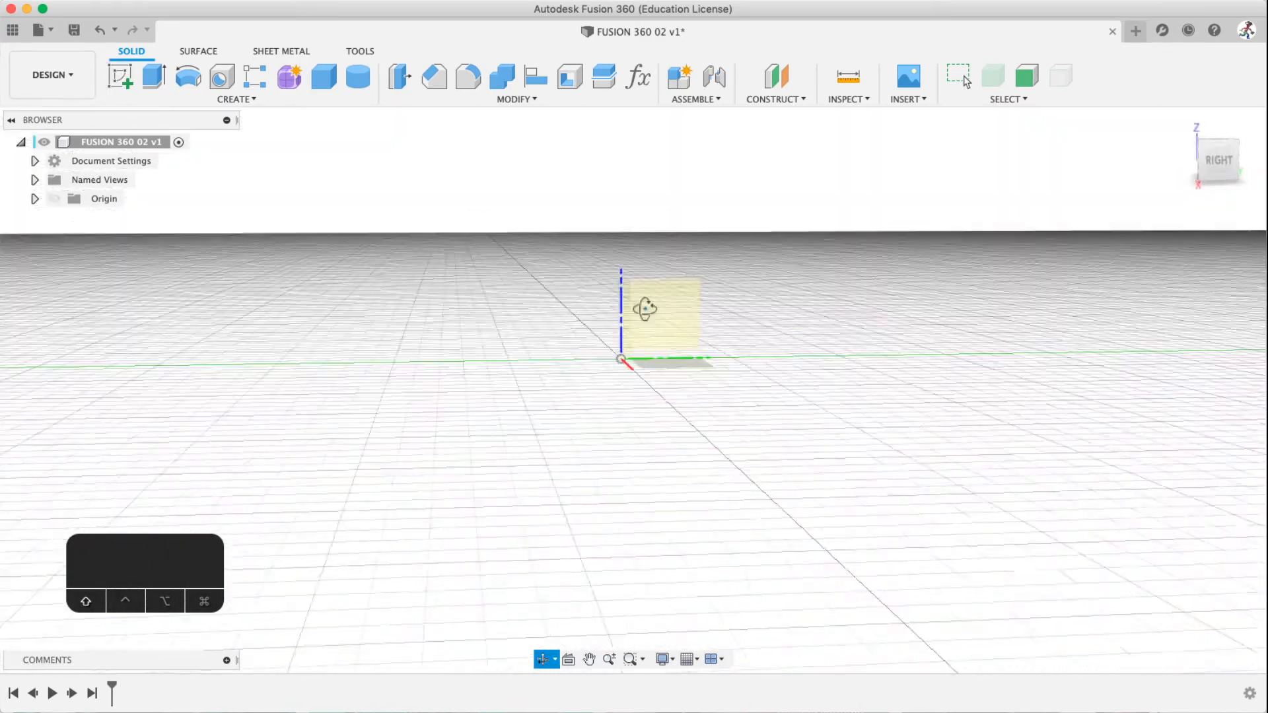
middle_click_drag(682, 350, 971, 236, "shift")
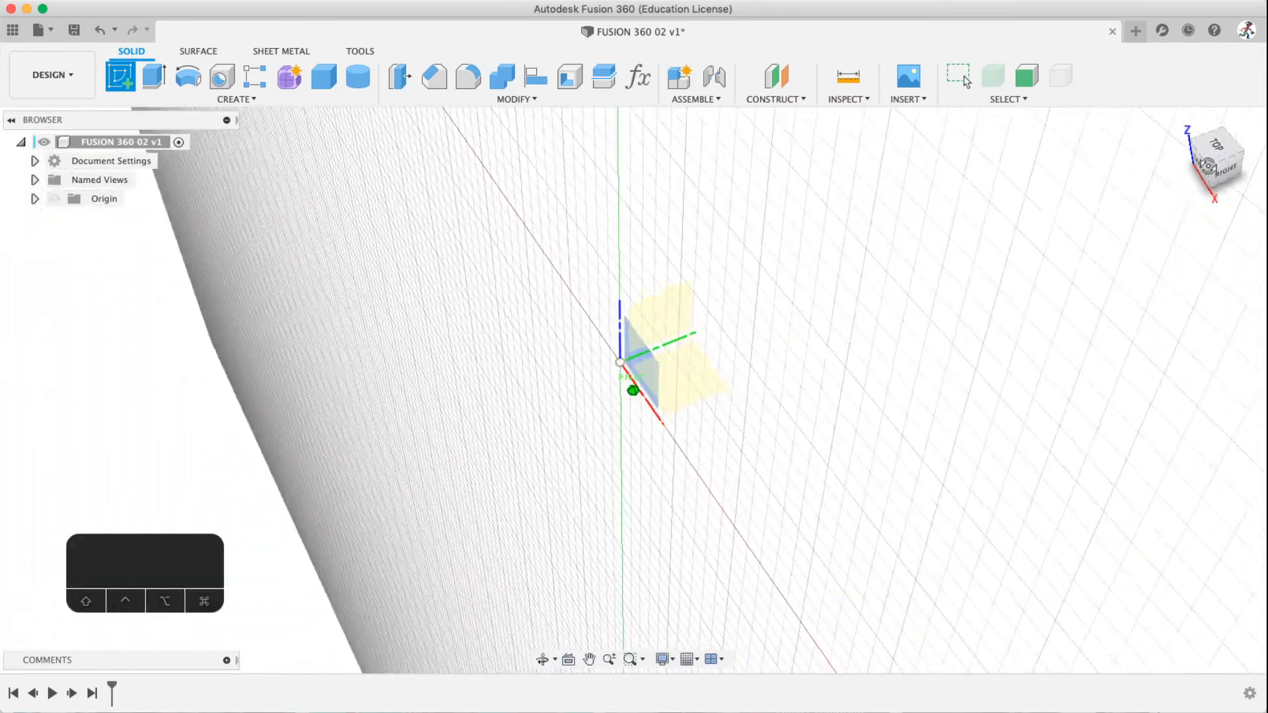
mouse_move(1208, 166)
left_mouse_down()
mouse_move(1223, 144)
mouse_move(1211, 159)
mouse_move(1228, 155)
left_mouse_up()
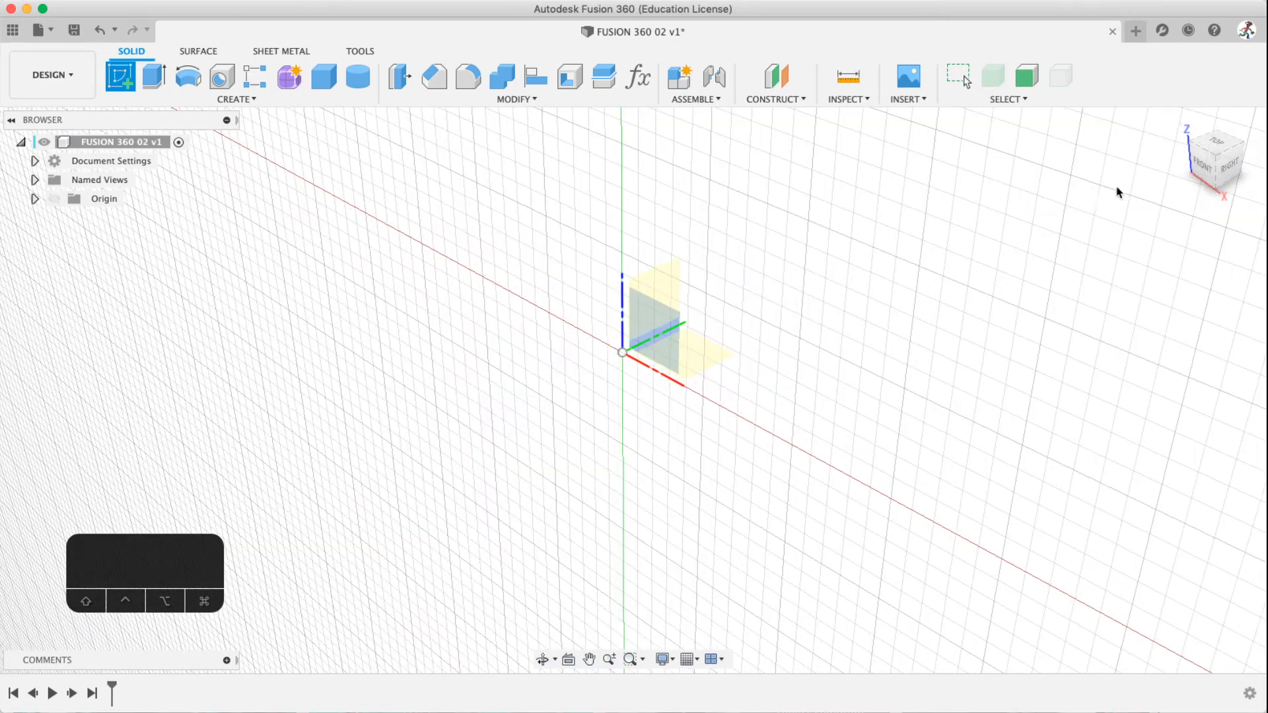
left_click_drag(1215, 152, 1228, 165)
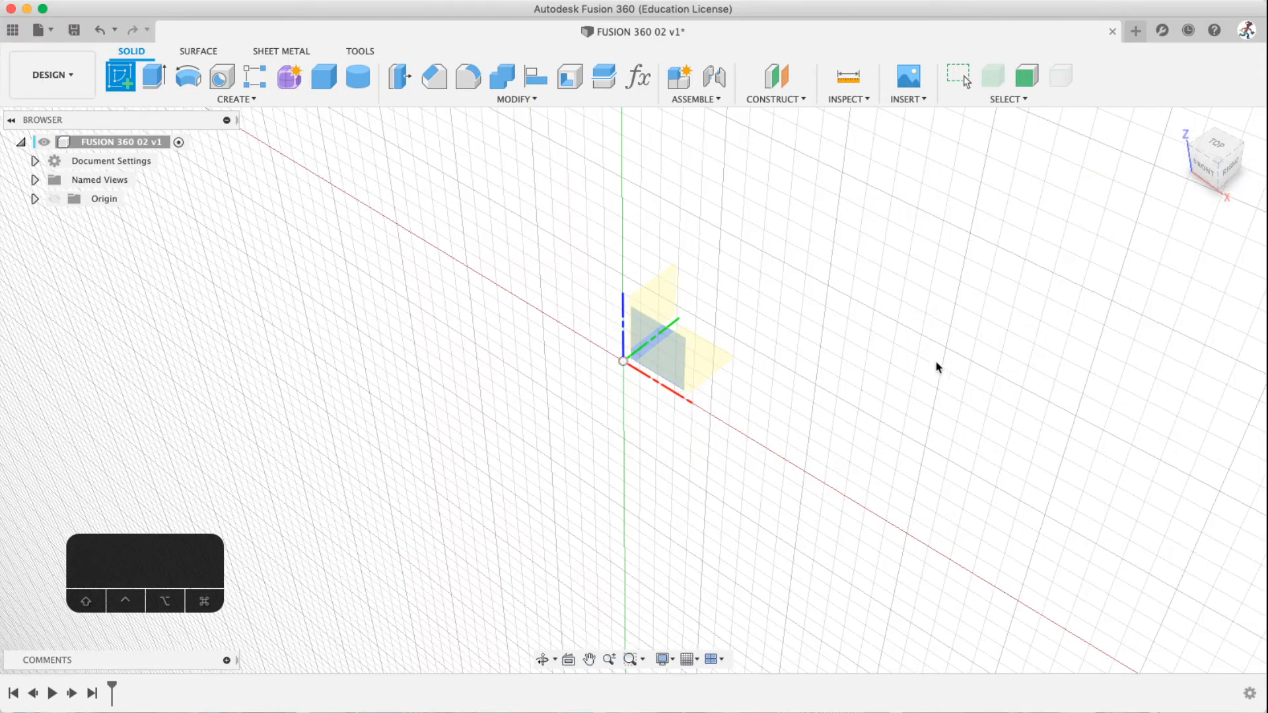
Create a sketch on the horizontal origin plane, undo it, and create it again on the same plane
left_click(711, 366)
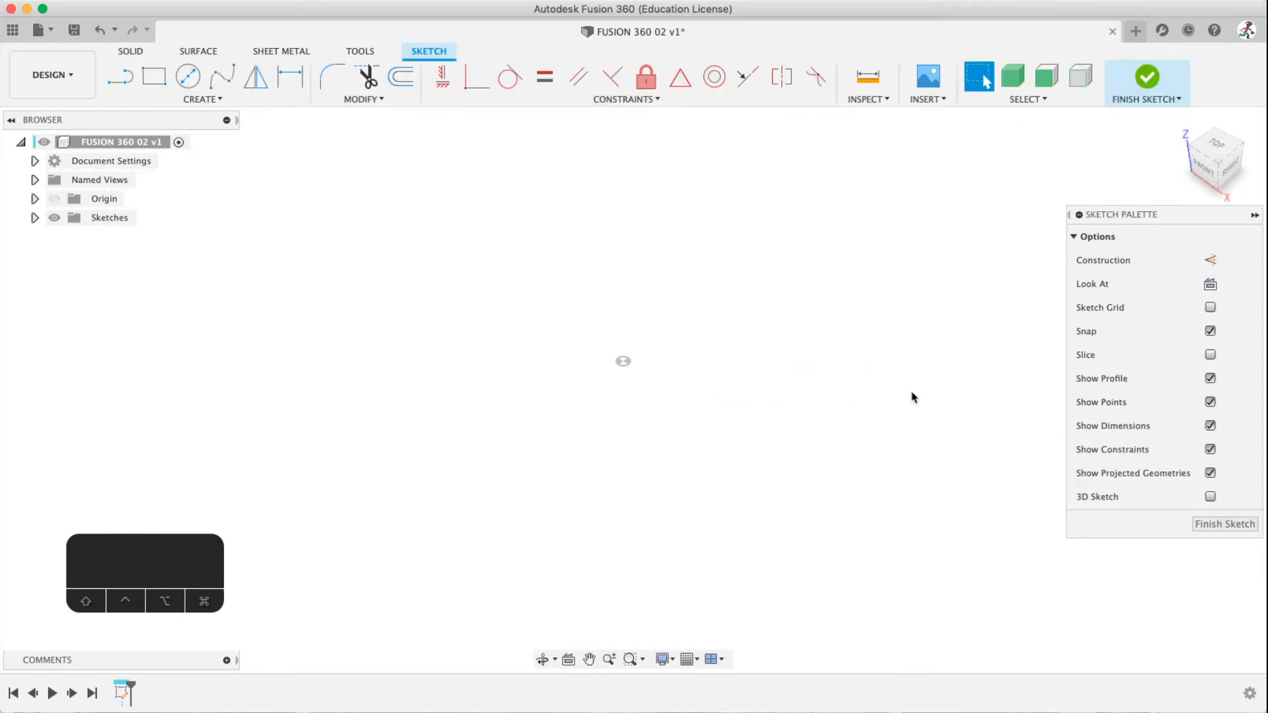
key("super+z")
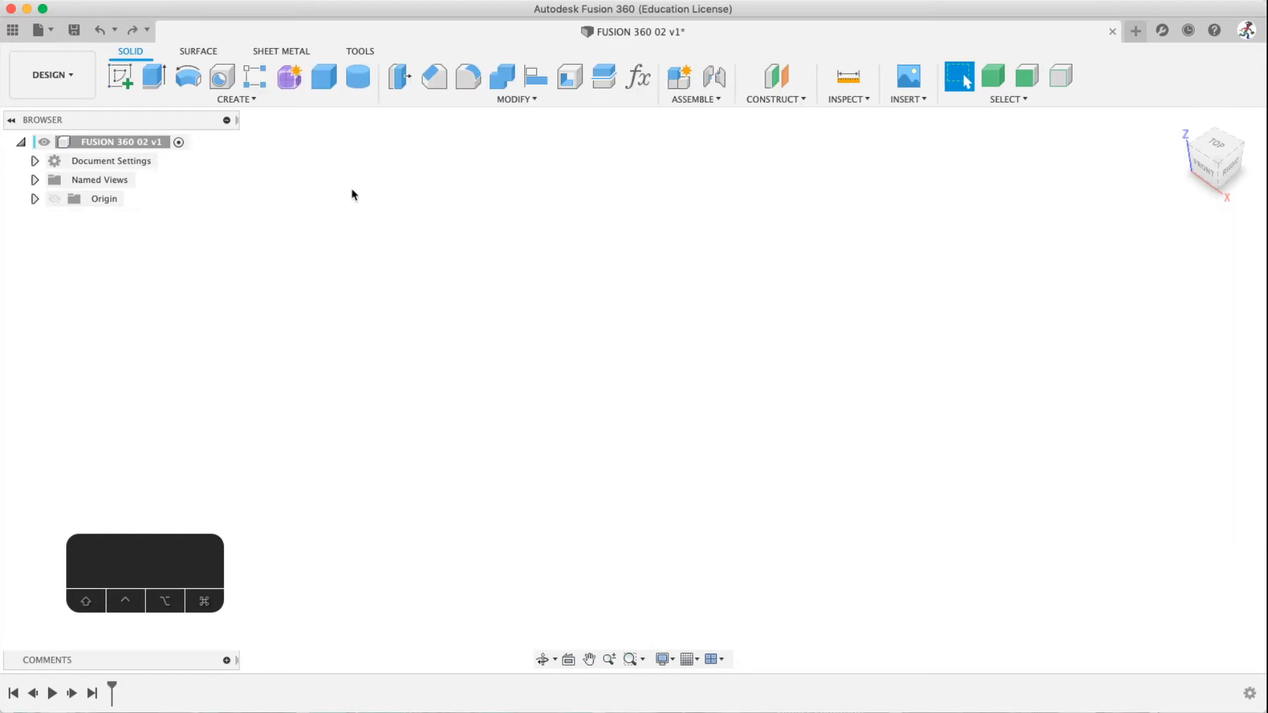
left_click(121, 76)
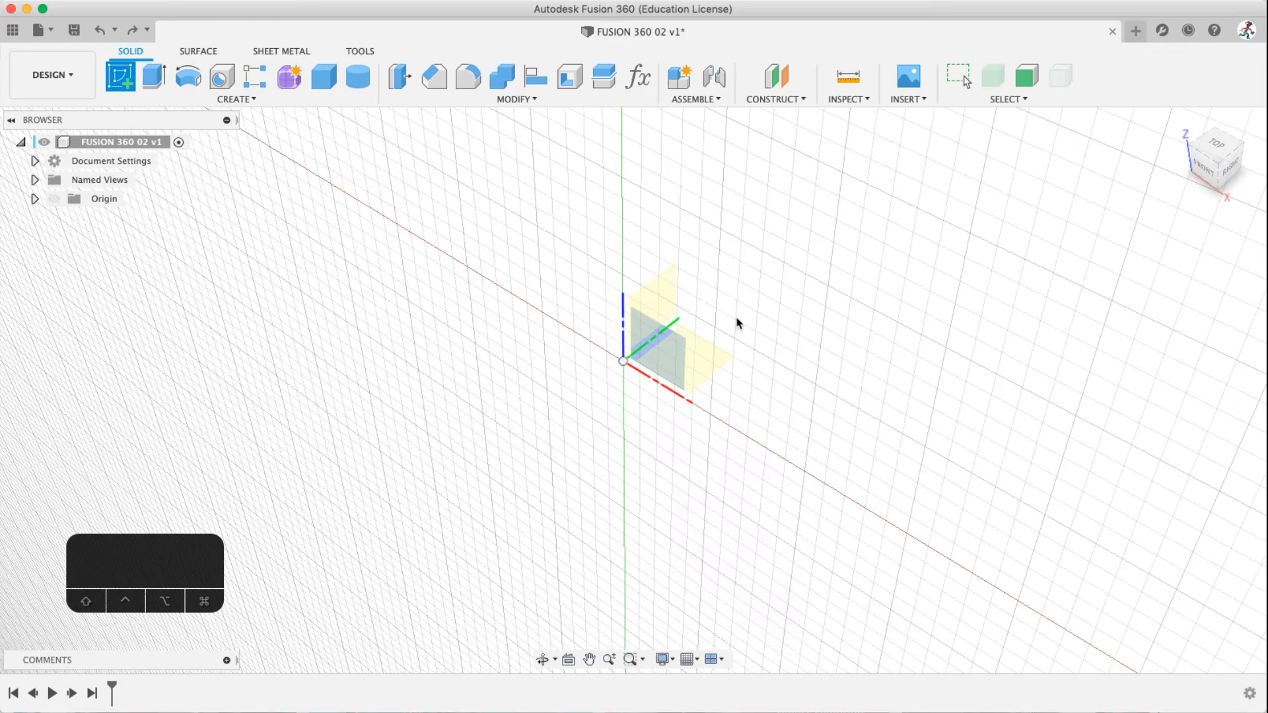
left_click(715, 360)
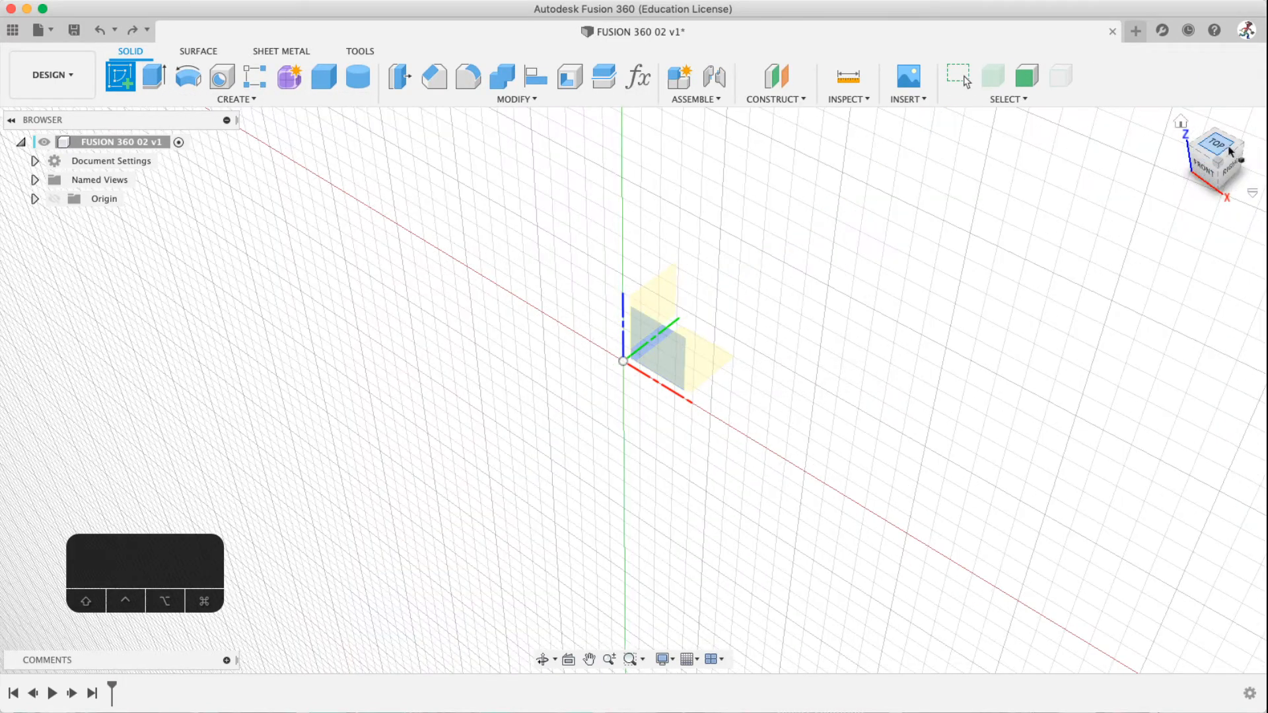
mouse_move(1222, 145)
left_mouse_down()
mouse_move(1221, 205)
mouse_move(1222, 143)
left_mouse_up()
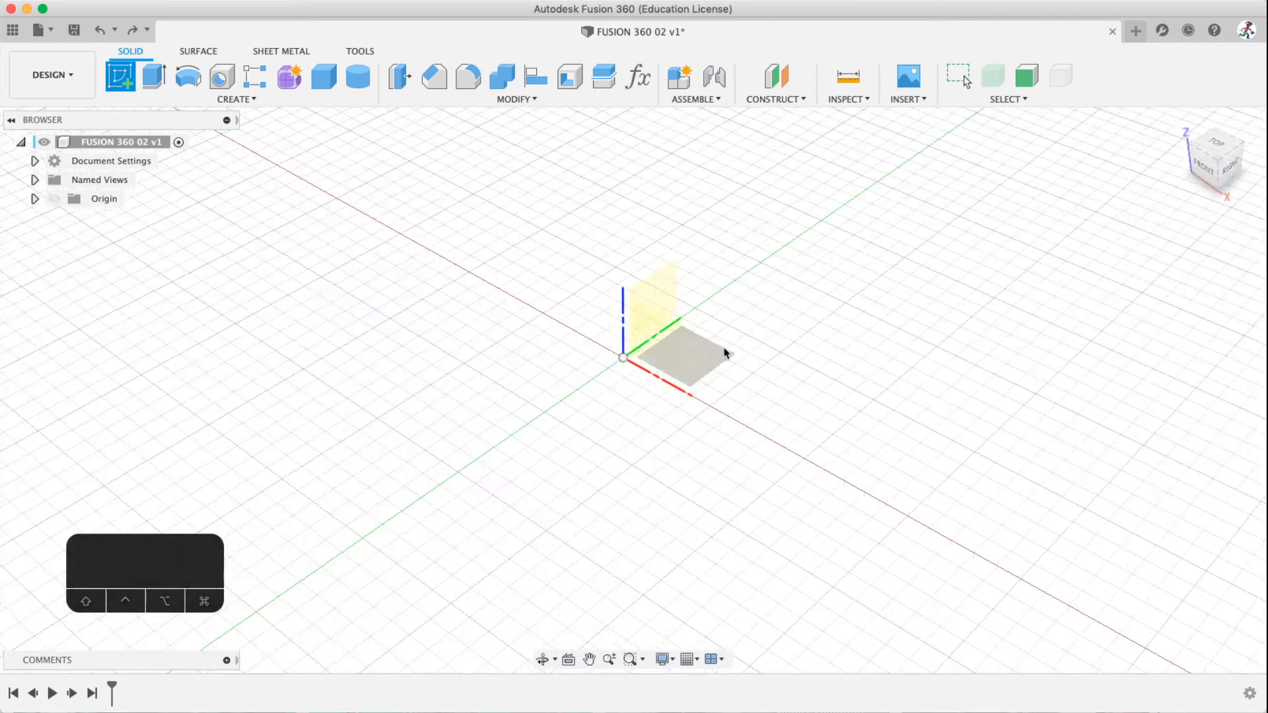
left_click(712, 357)
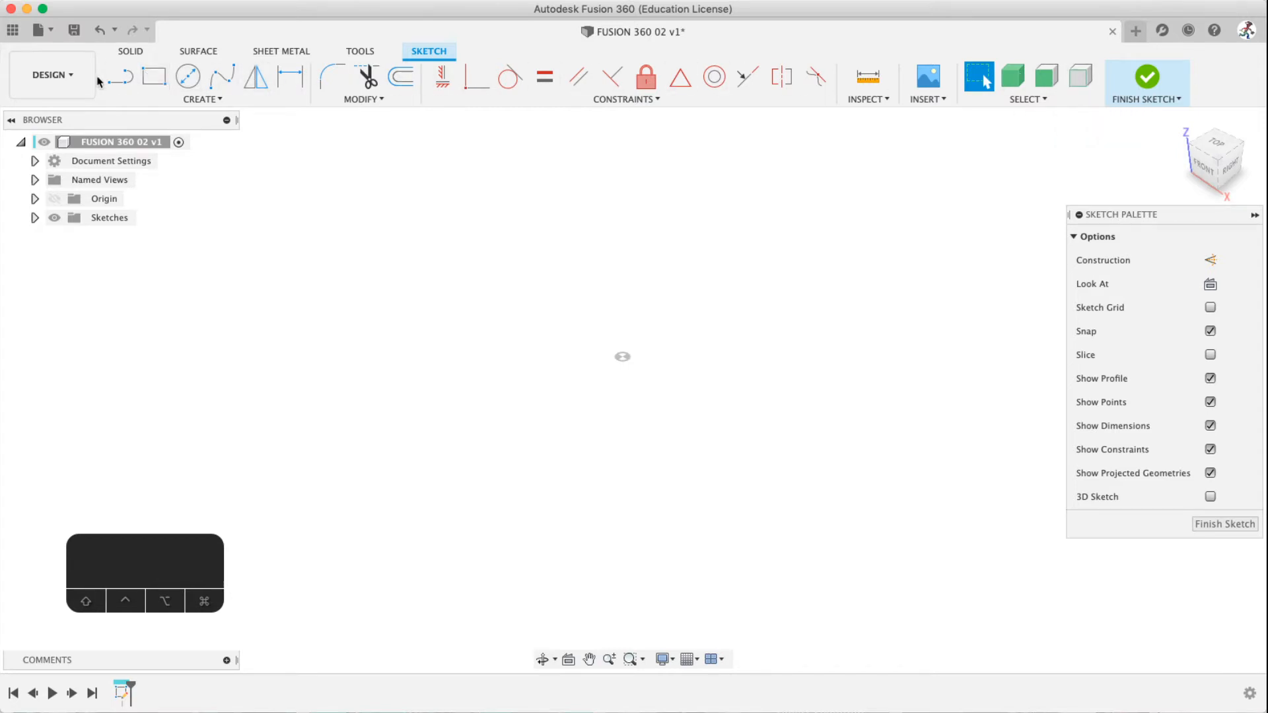
Look through the sketch creation, modification and constraint tools, including the rectangle variants
left_click(171, 99)
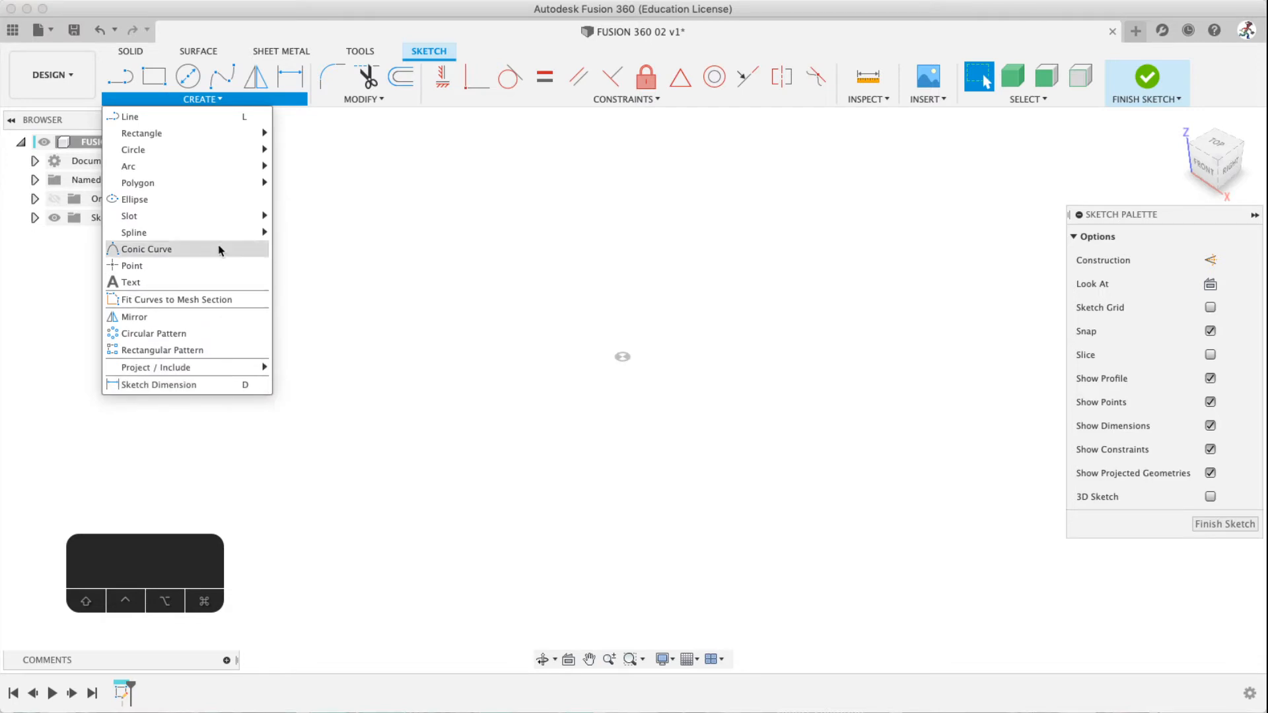
mouse_move(239, 138)
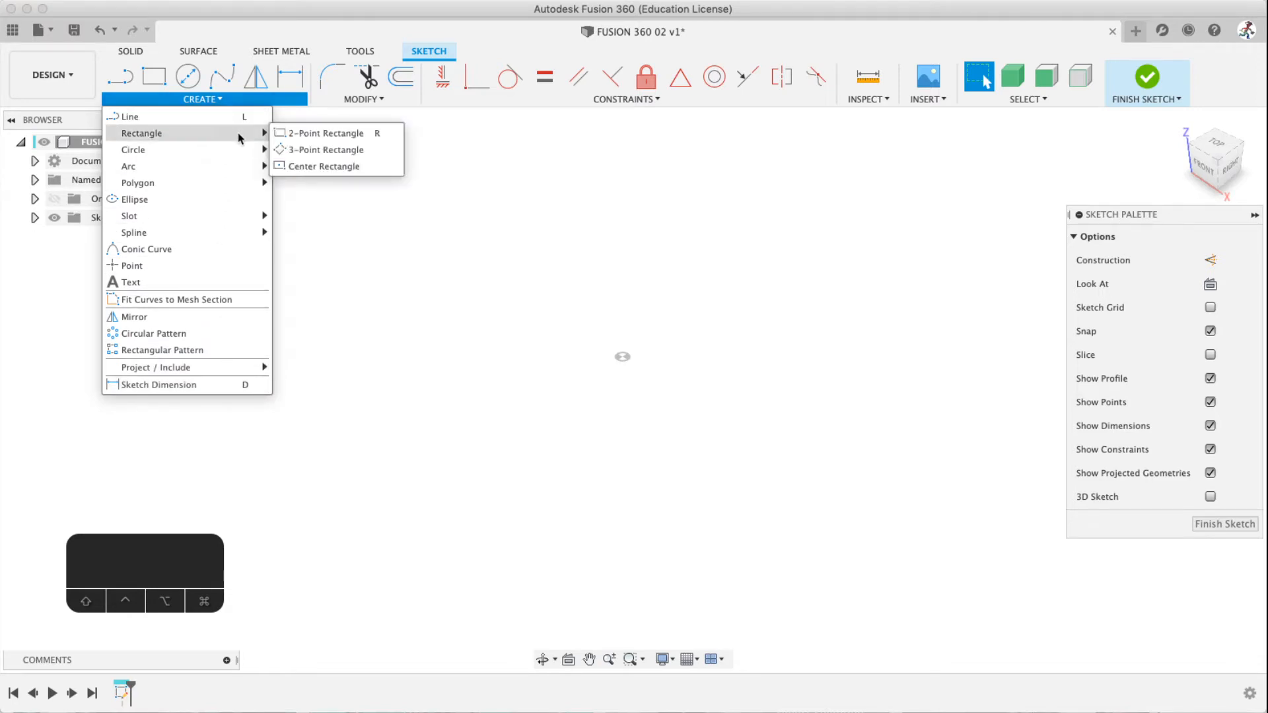
left_click(392, 166)
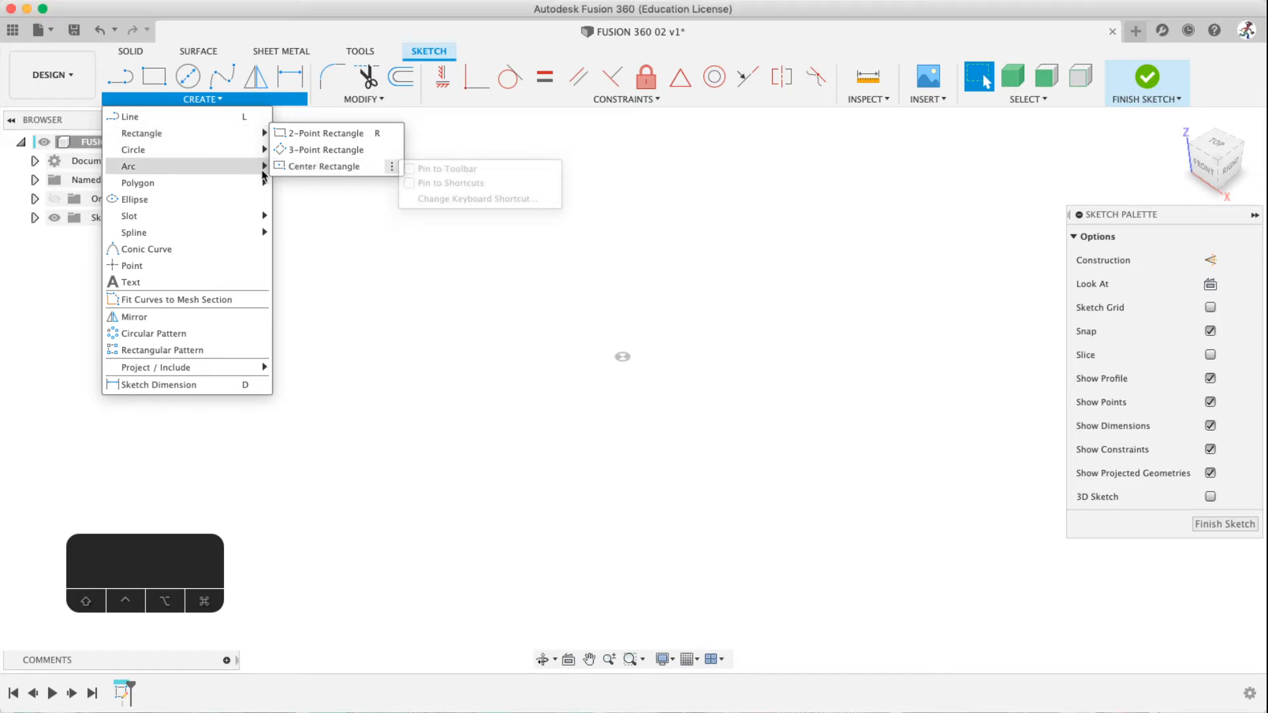
mouse_move(207, 150)
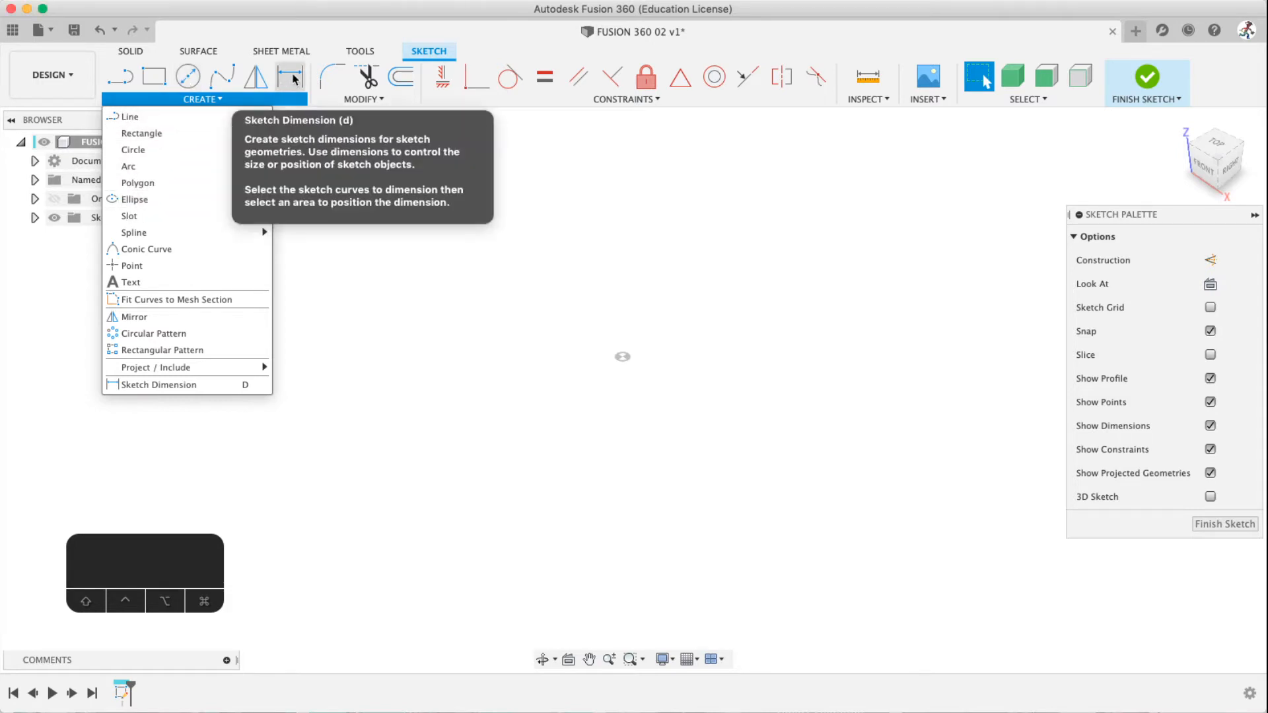
mouse_move(491, 101)
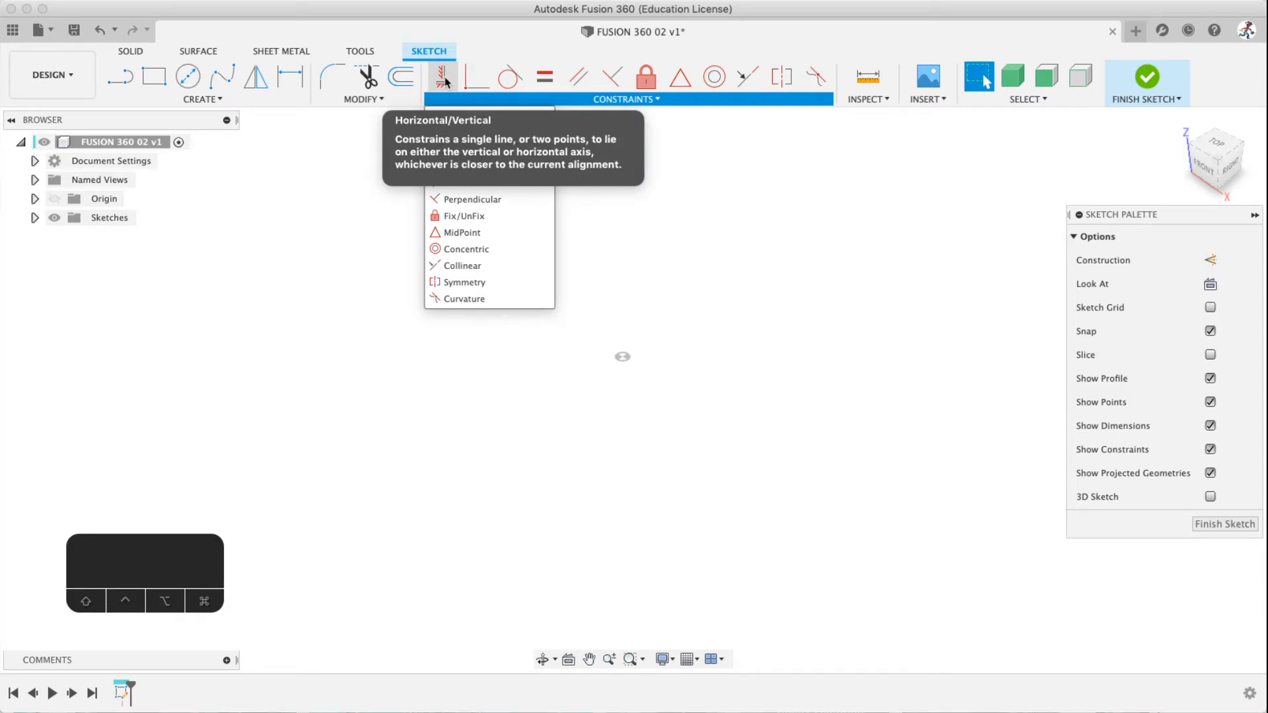
mouse_move(253, 98)
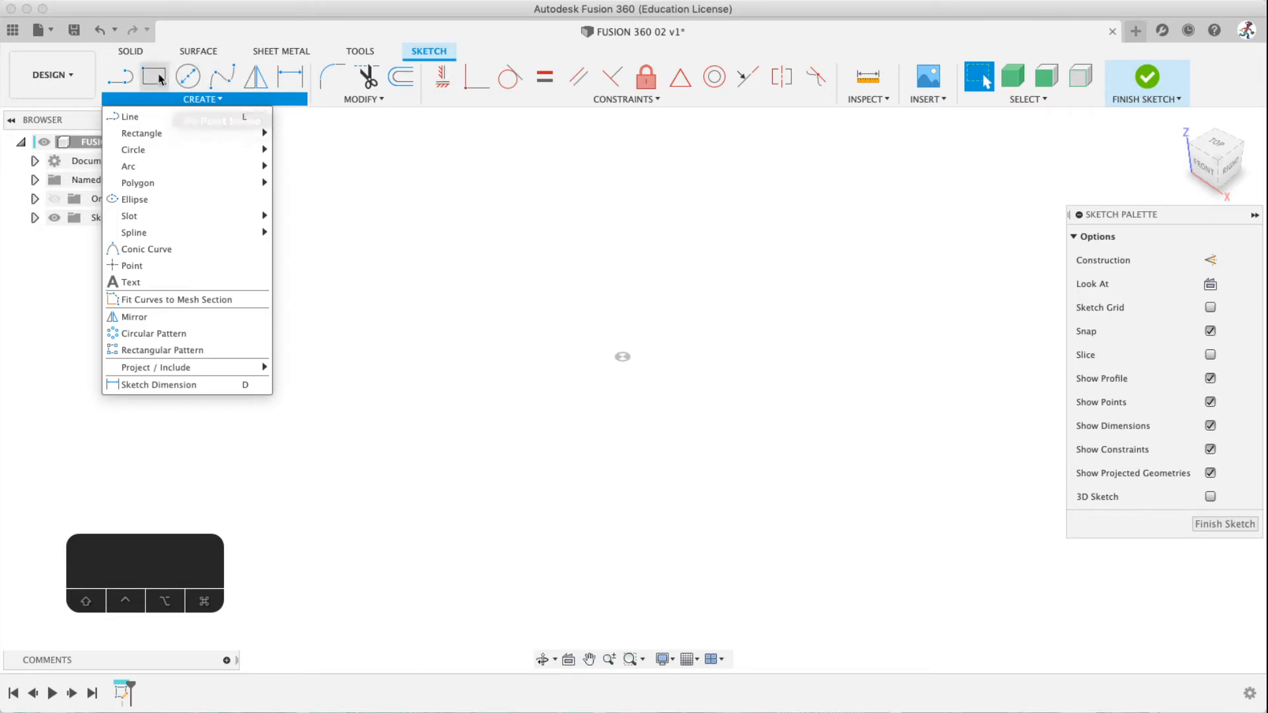
mouse_move(363, 97)
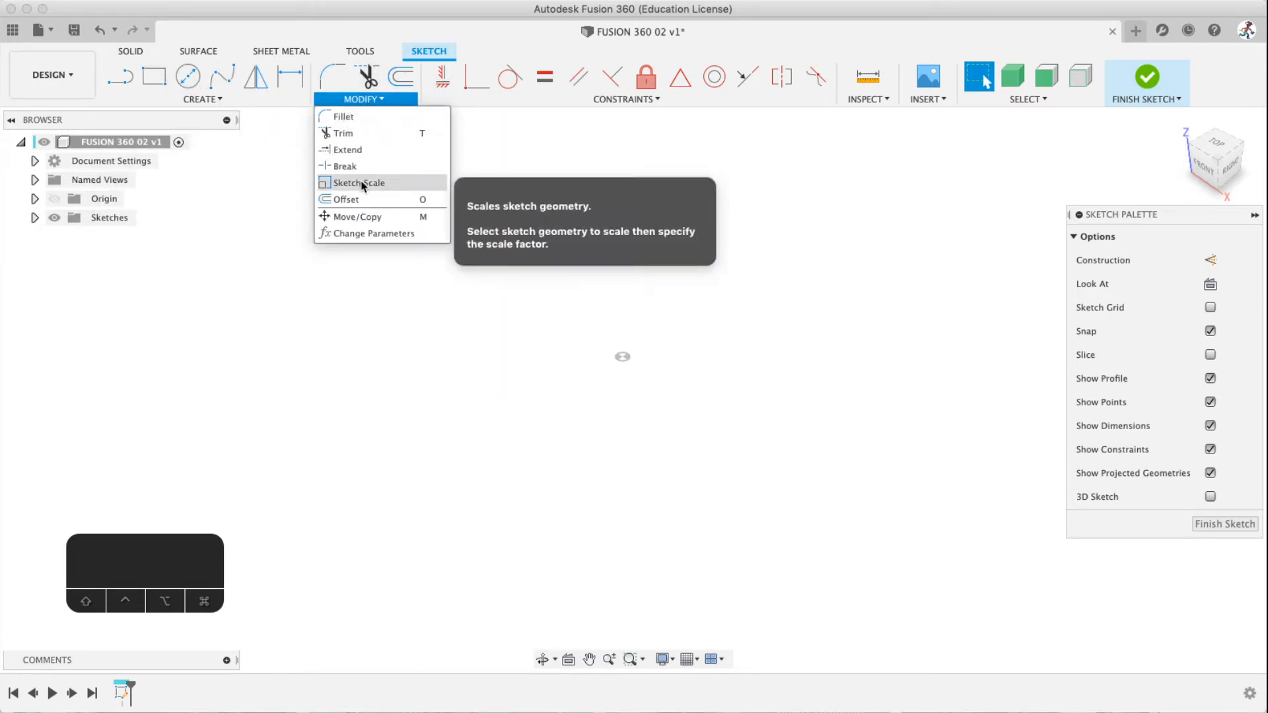
mouse_move(626, 101)
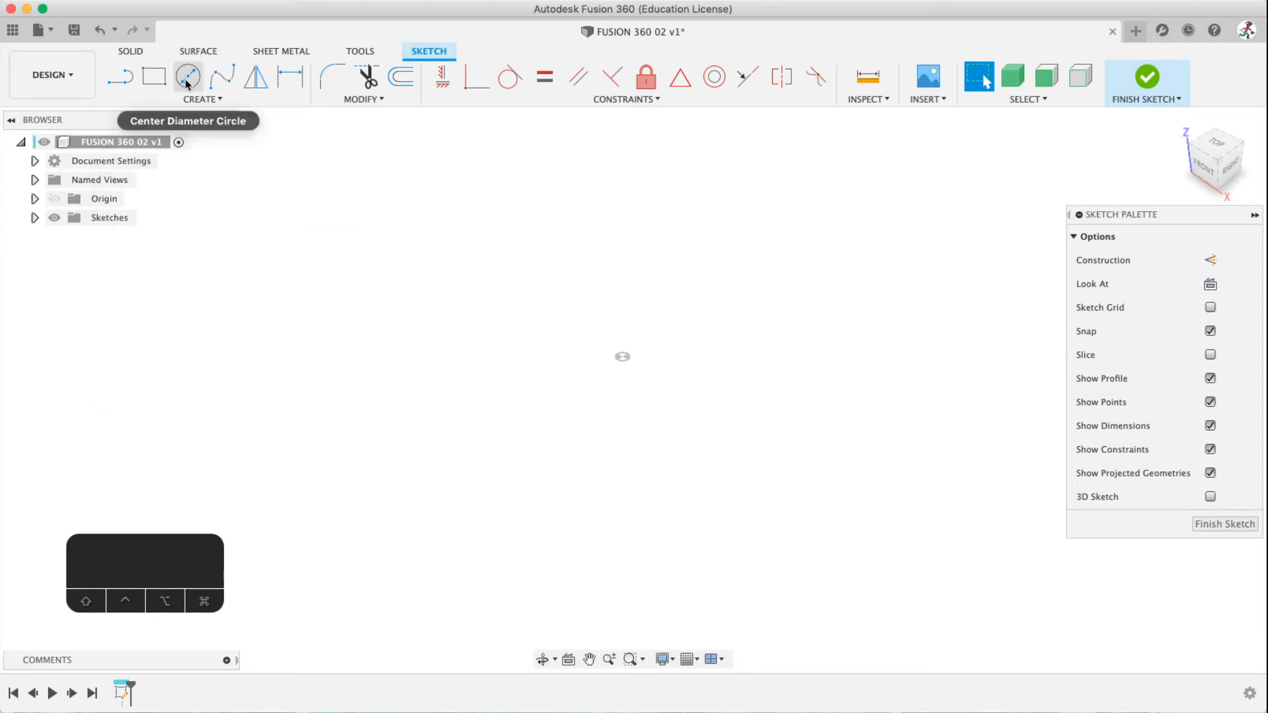
Draw a center diameter circle on the sketch origin with its diameter driven by the headdia parameter
left_click(188, 78)
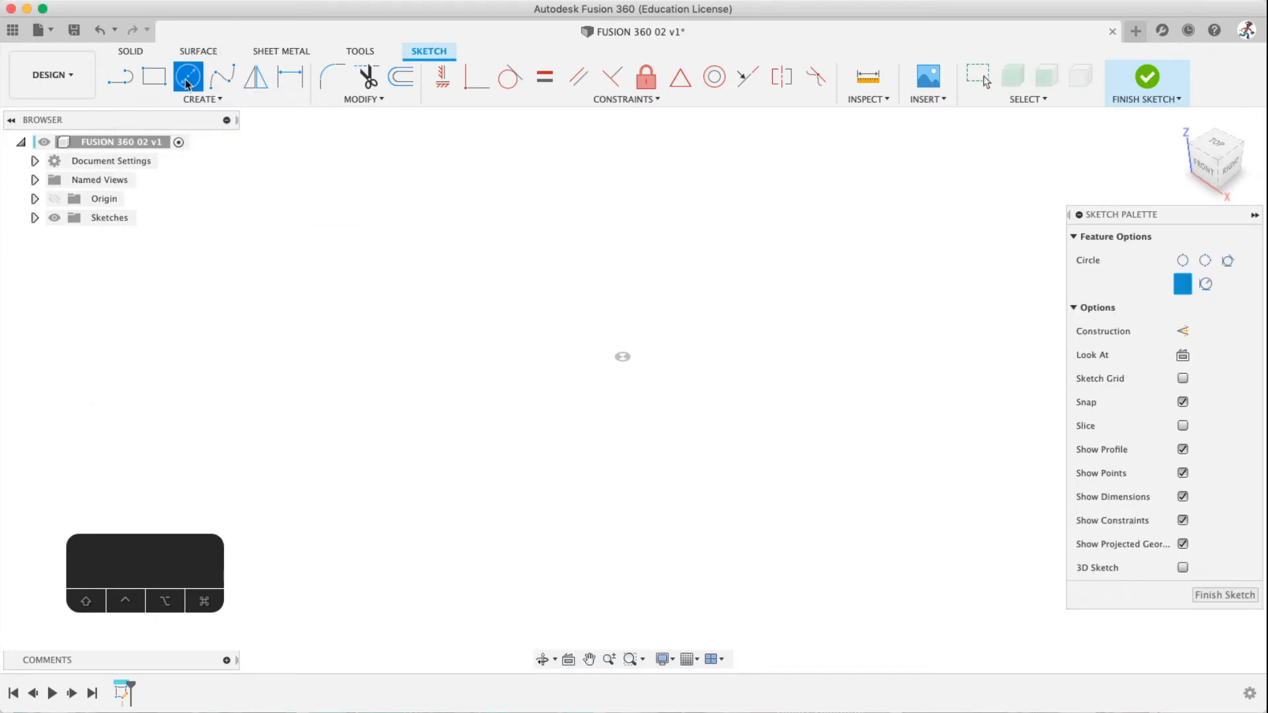
left_click(192, 100)
mouse_move(206, 150)
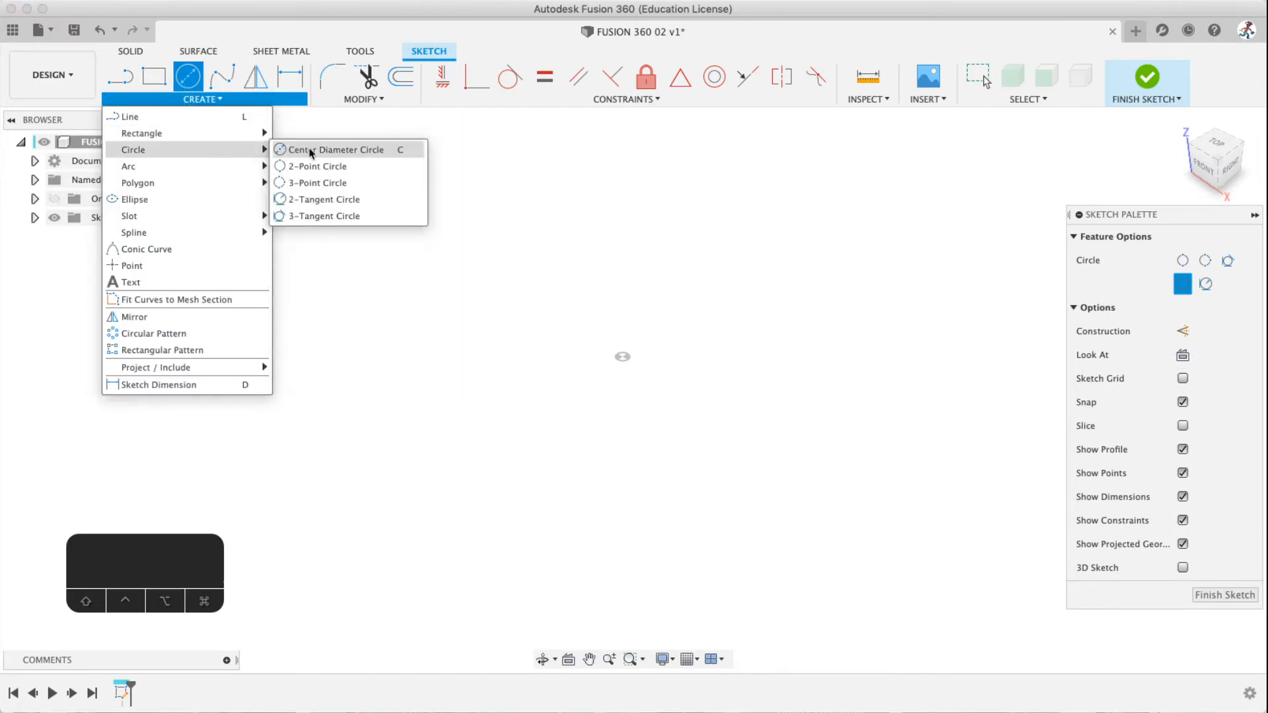
left_click(314, 151)
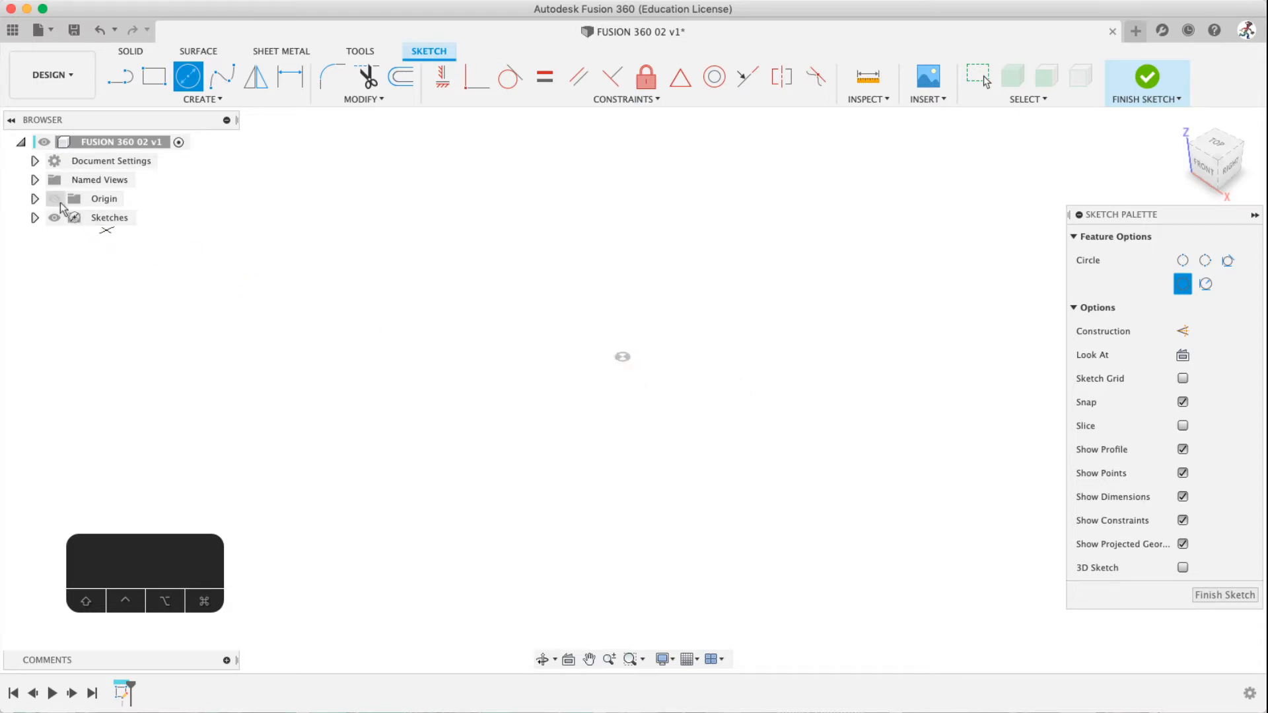
left_click(623, 362)
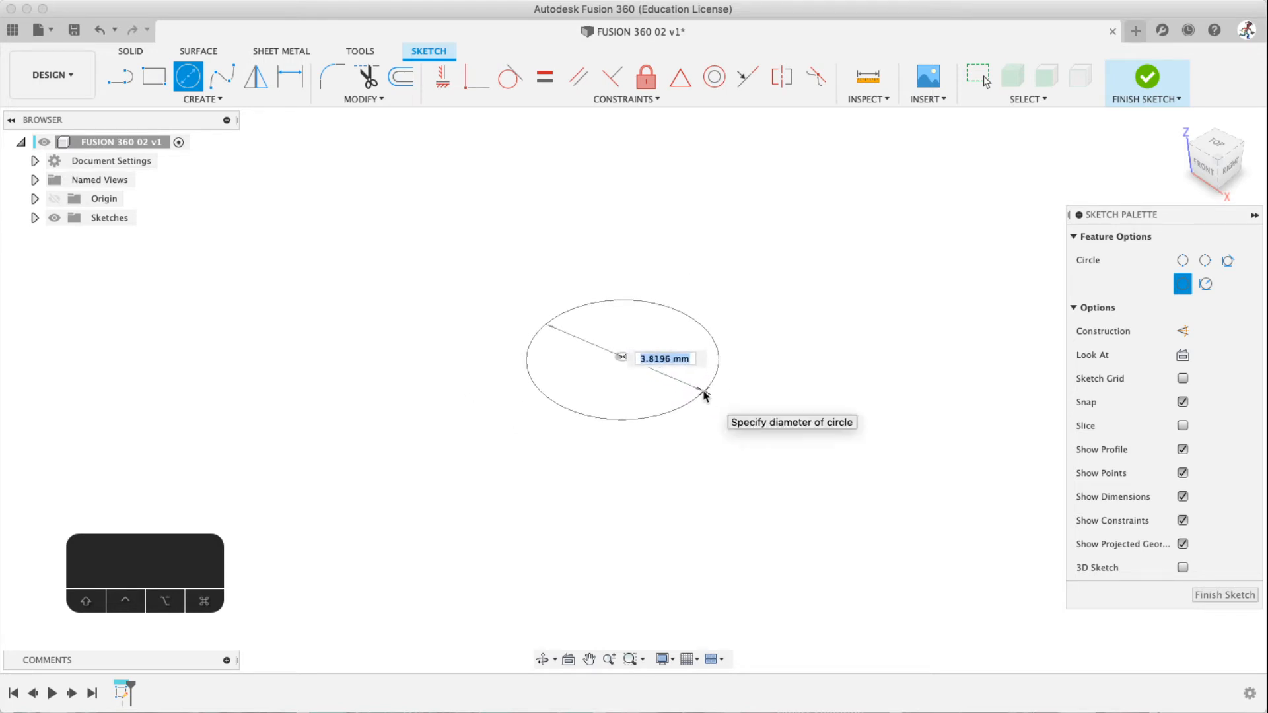
type("hea")
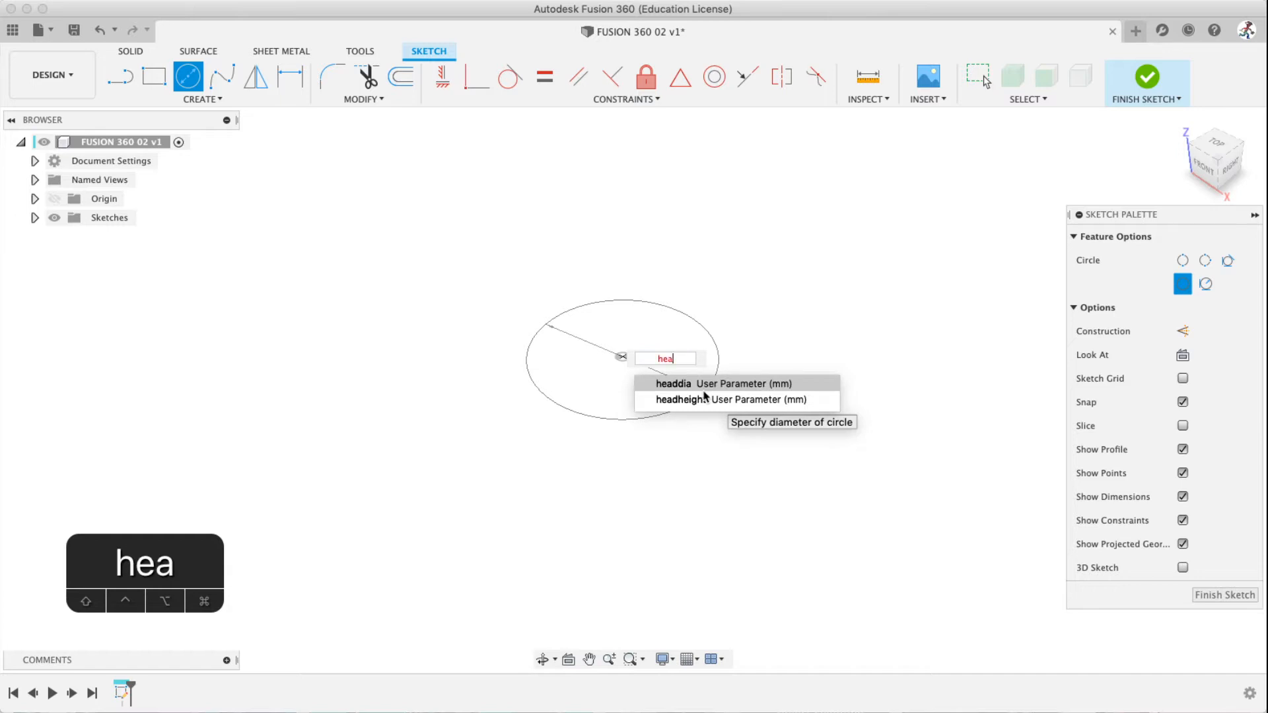
key("BackSpace")
key("BackSpace")
key("BackSpace")
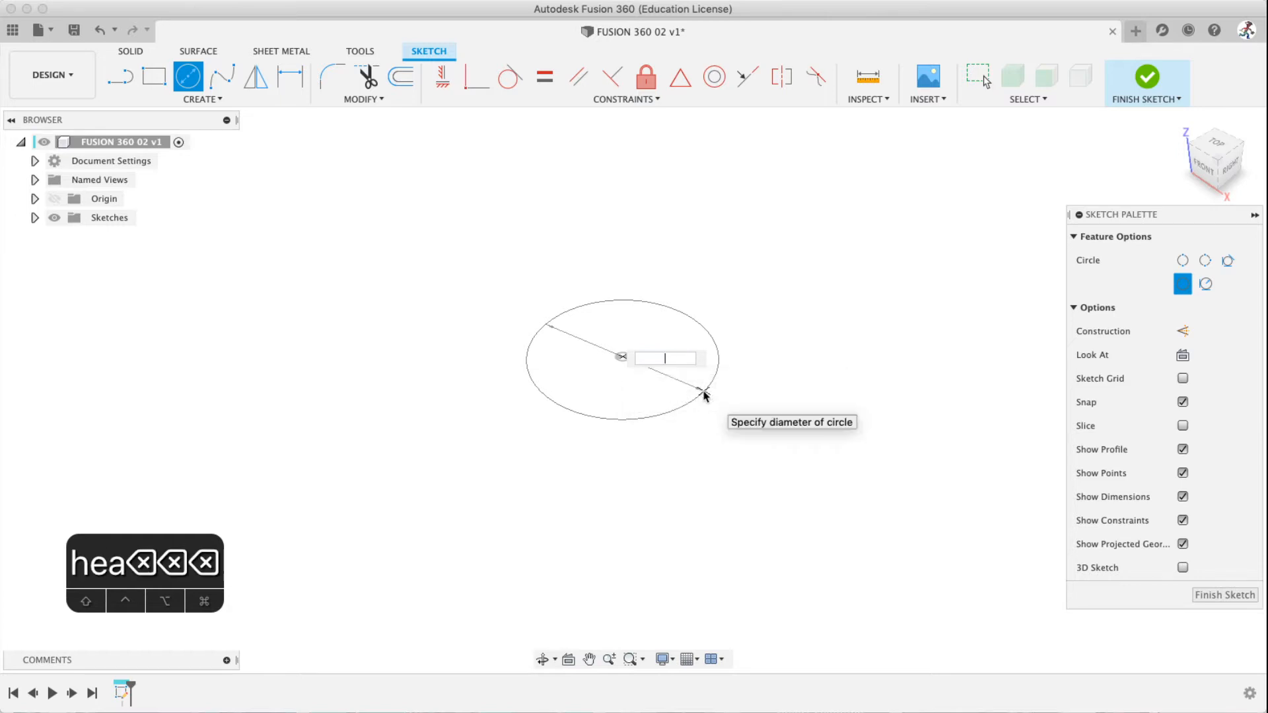
type("6")
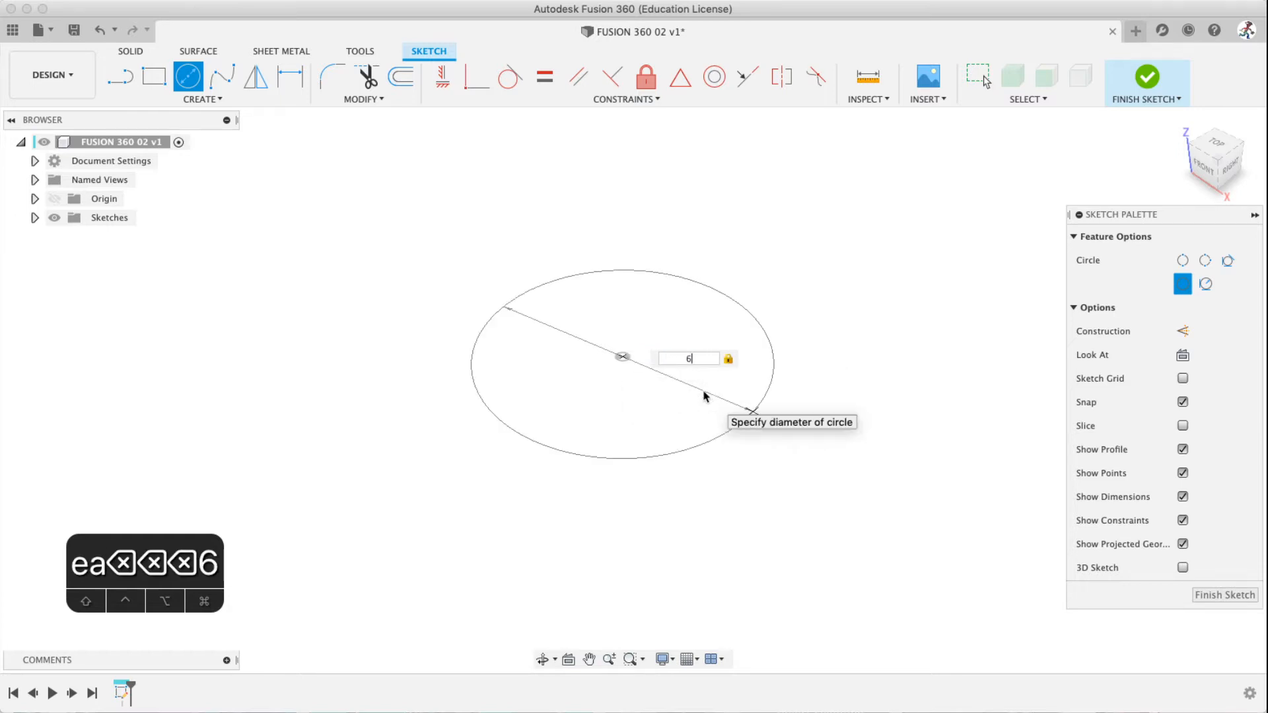
key("BackSpace")
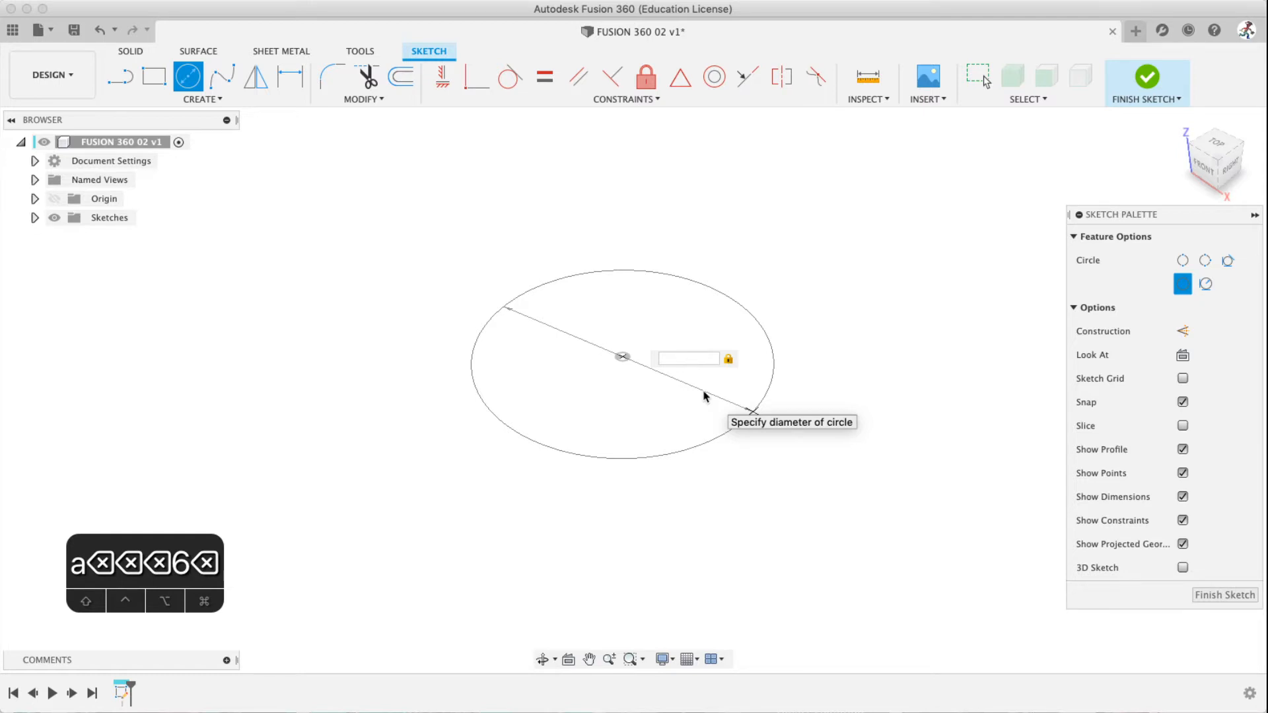
type("headdia")
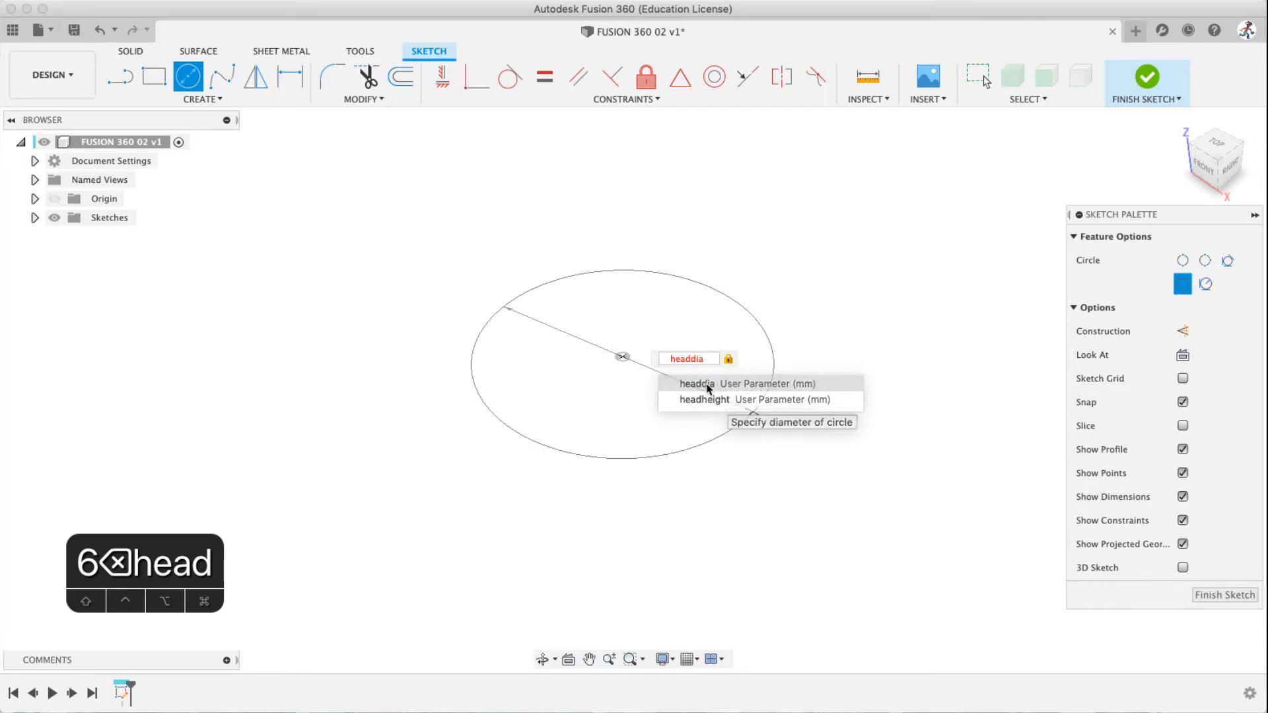
left_click(700, 384)
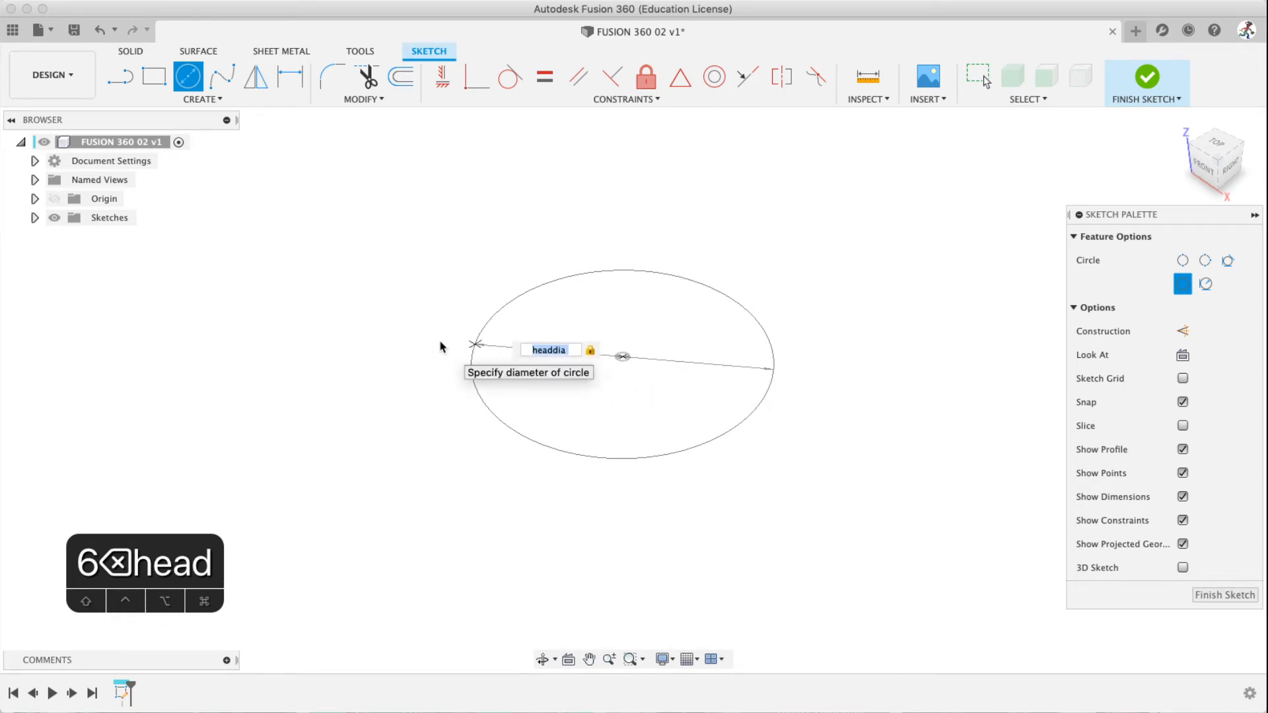
key("Return")
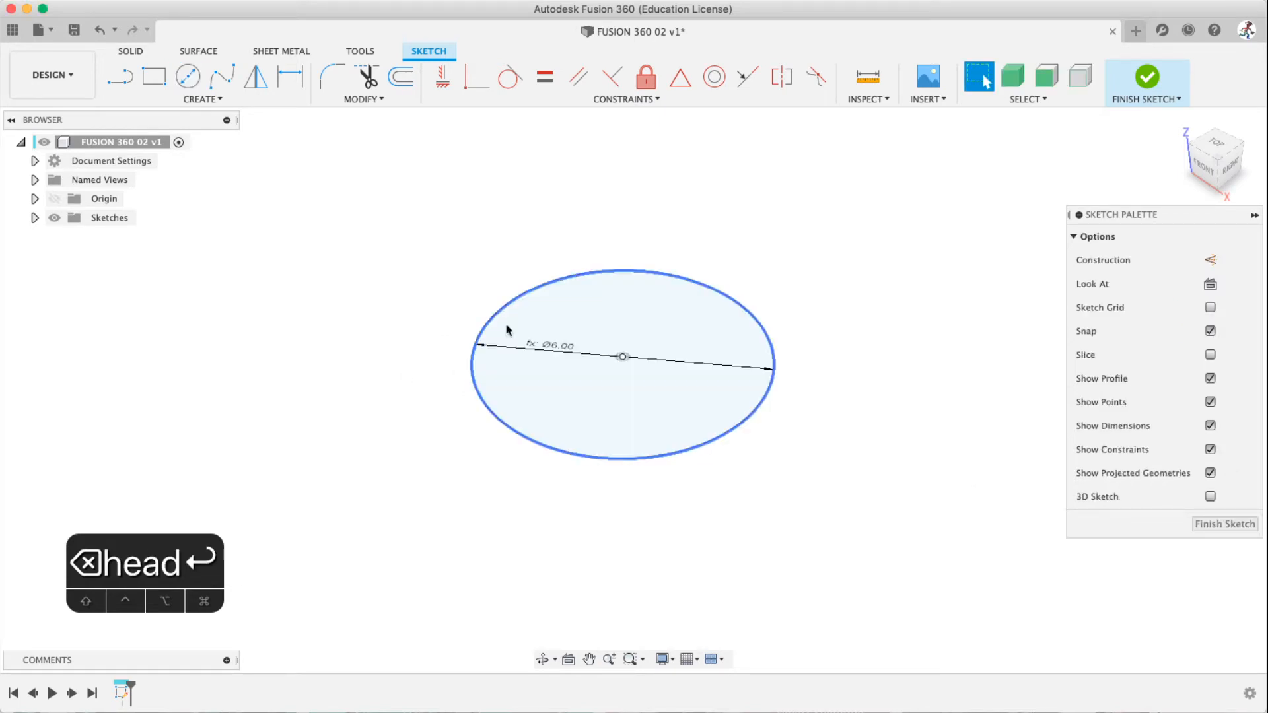
Check the dimensioned head circle up close and finish the sketch
left_click(638, 317)
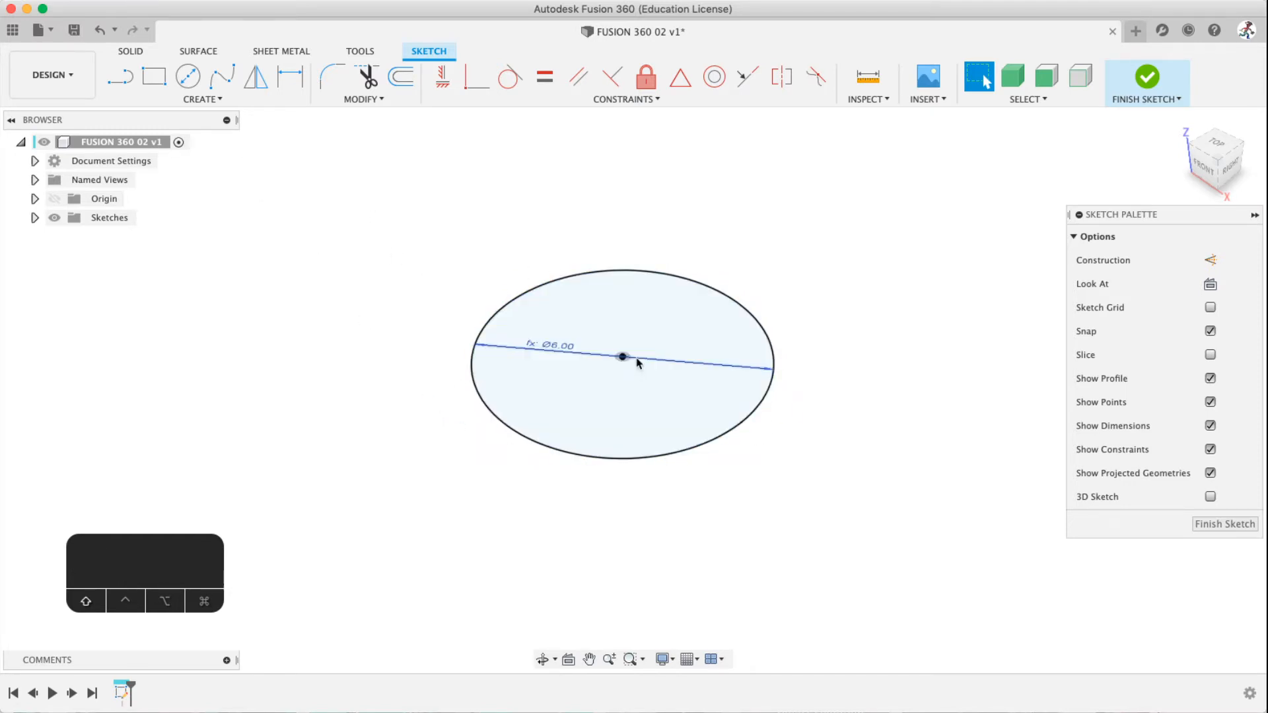
middle_click_drag(634, 359, 569, 396, "shift")
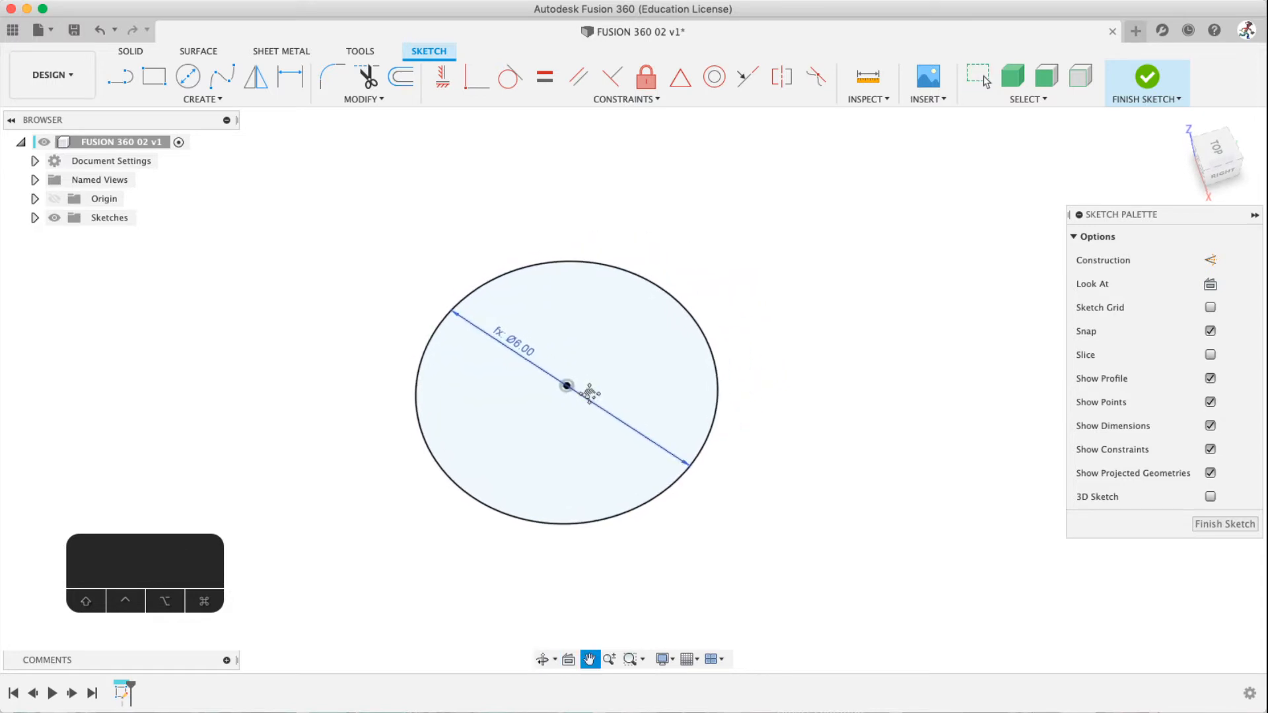
scroll(546, 398, "up", 3)
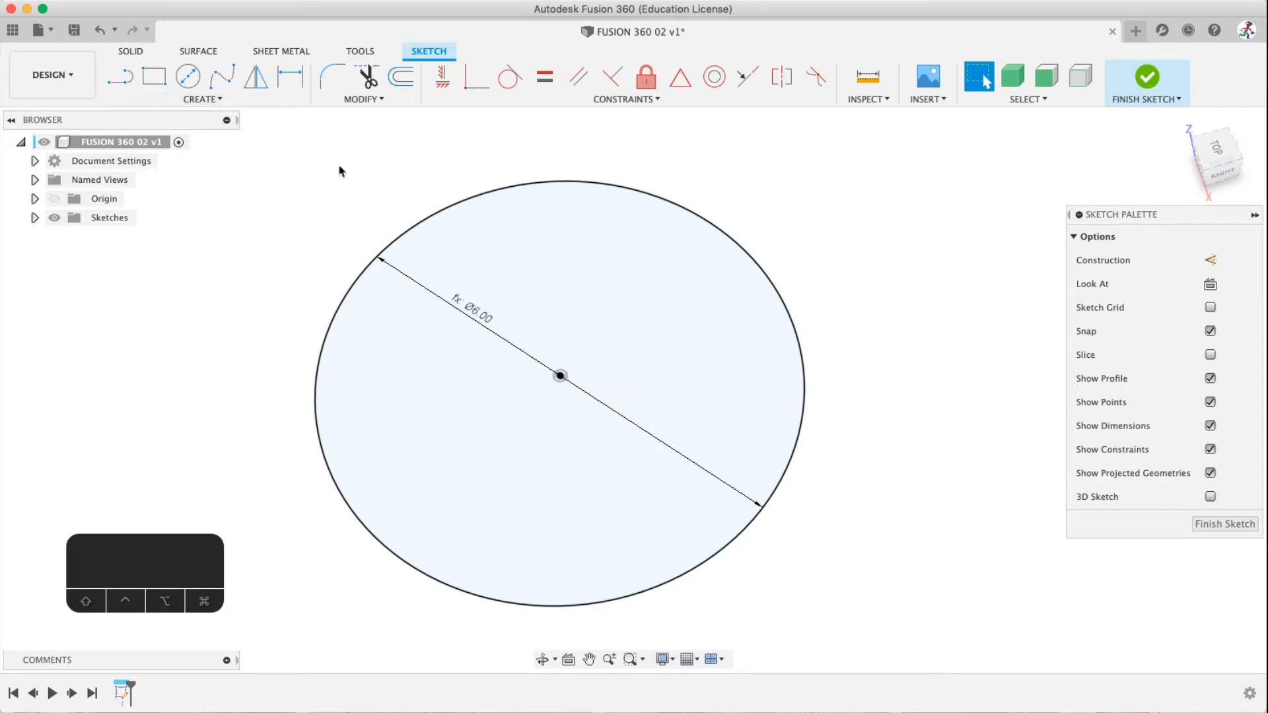
left_click(1146, 77)
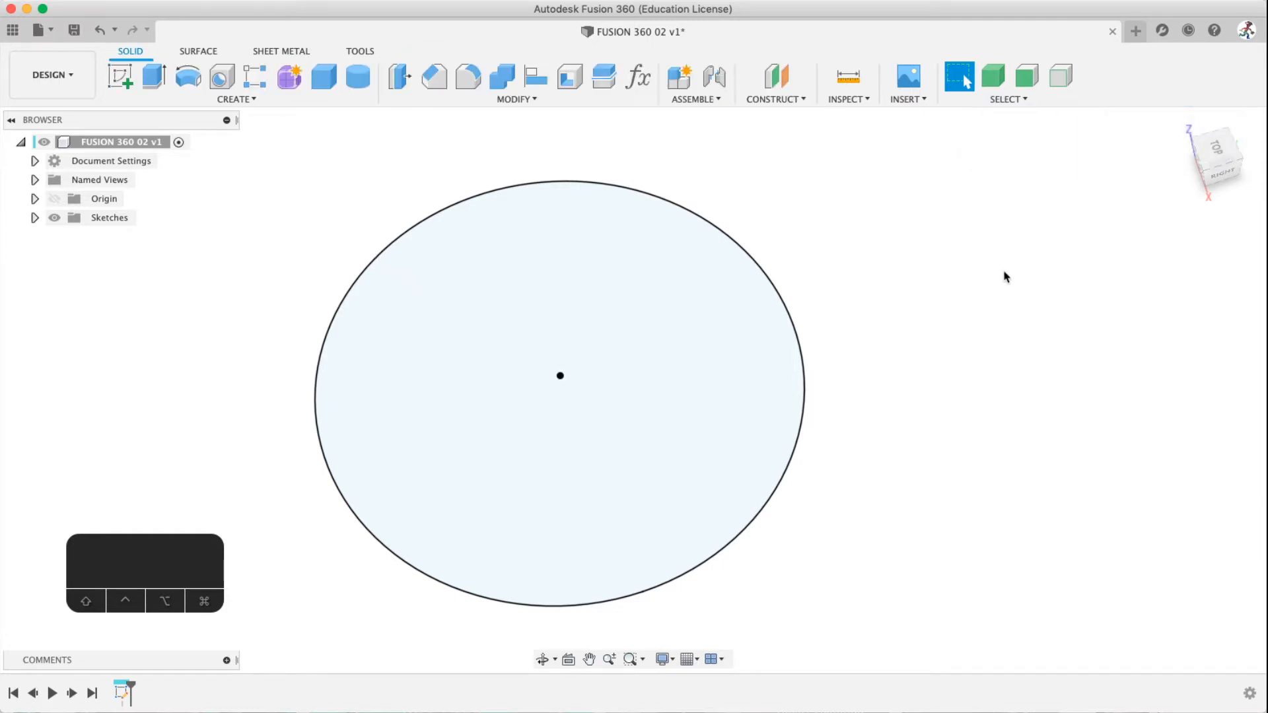
Reopen Sketch1 with the head circle for editing and finish it again
left_click(762, 323)
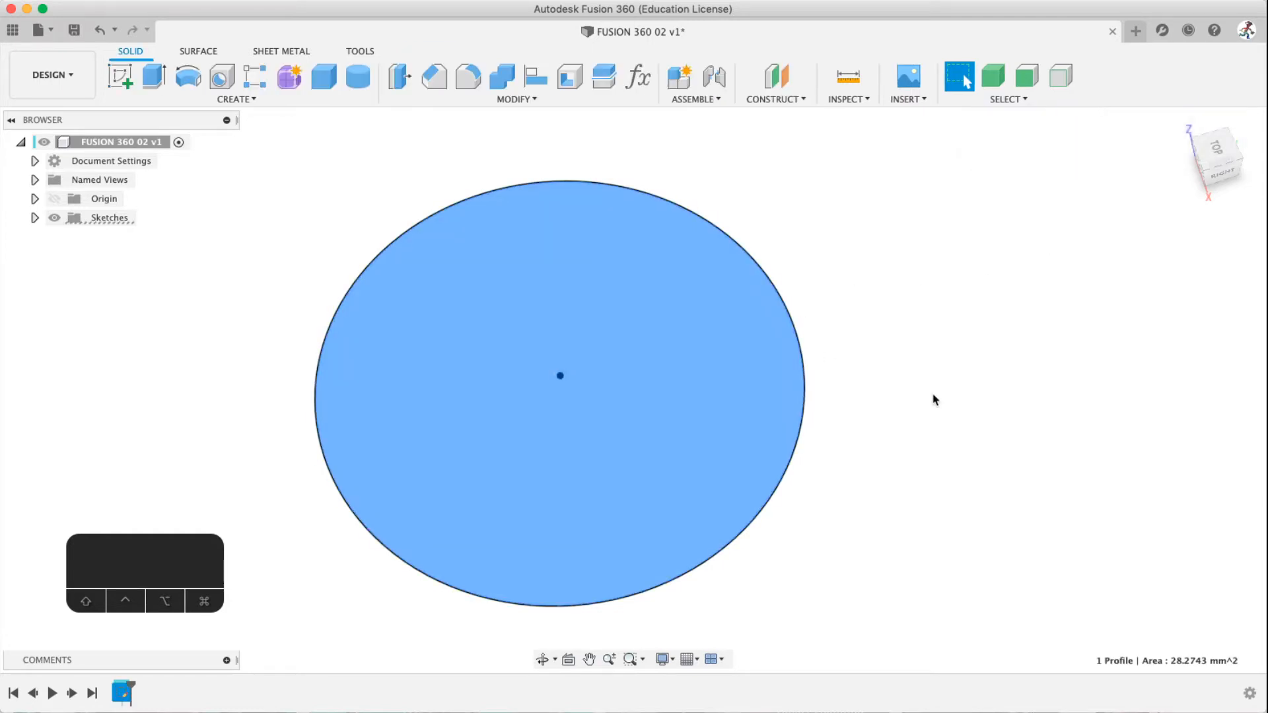
left_click(920, 269)
left_click(35, 217)
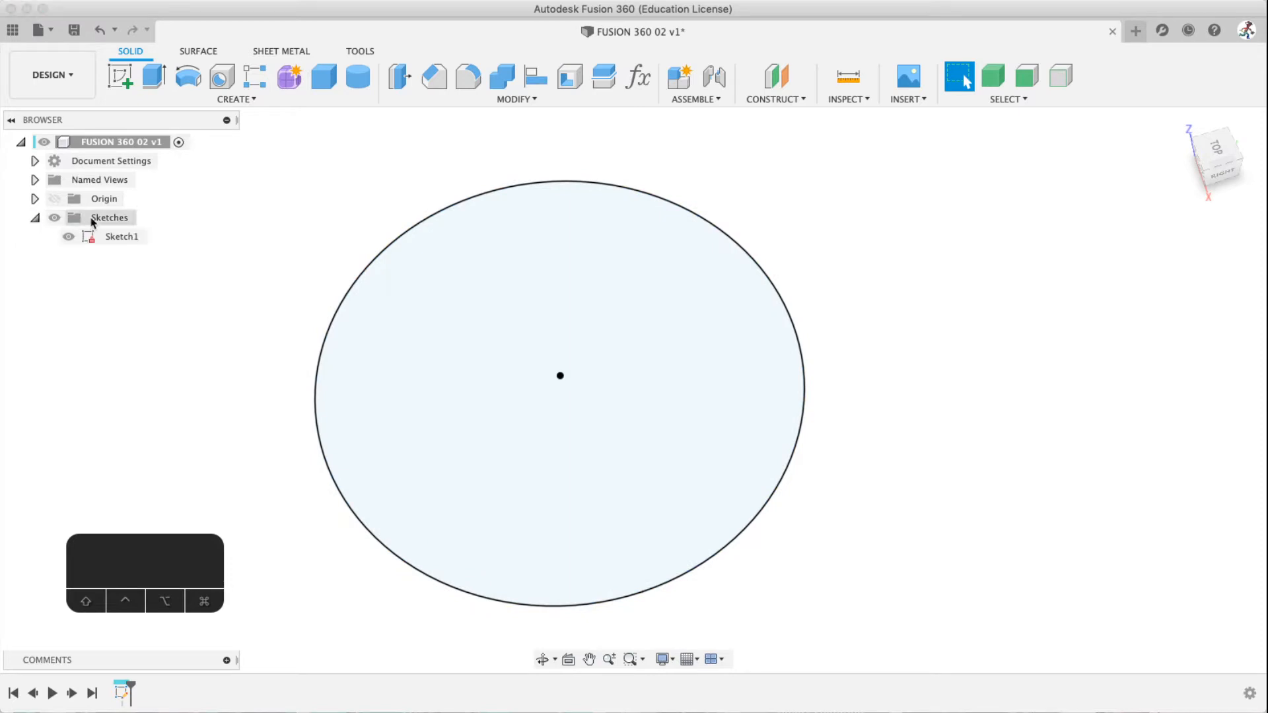
left_click(104, 243)
left_click(206, 328)
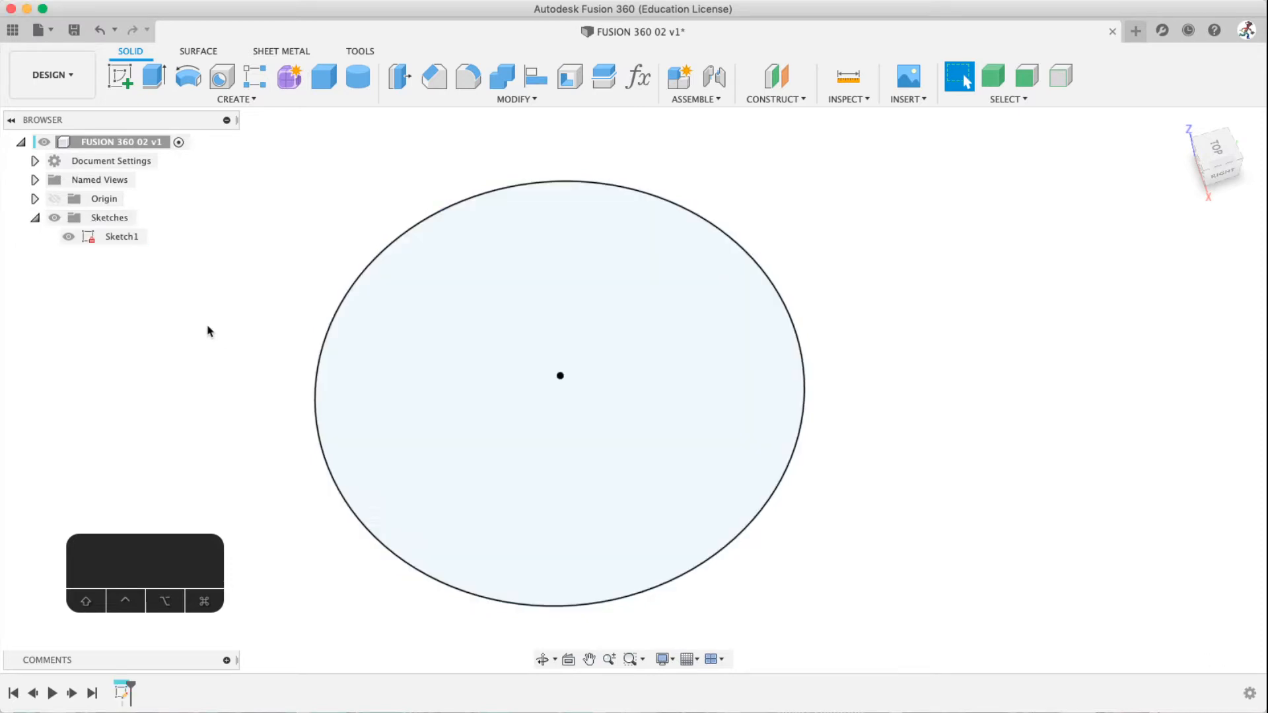
right_click(129, 242)
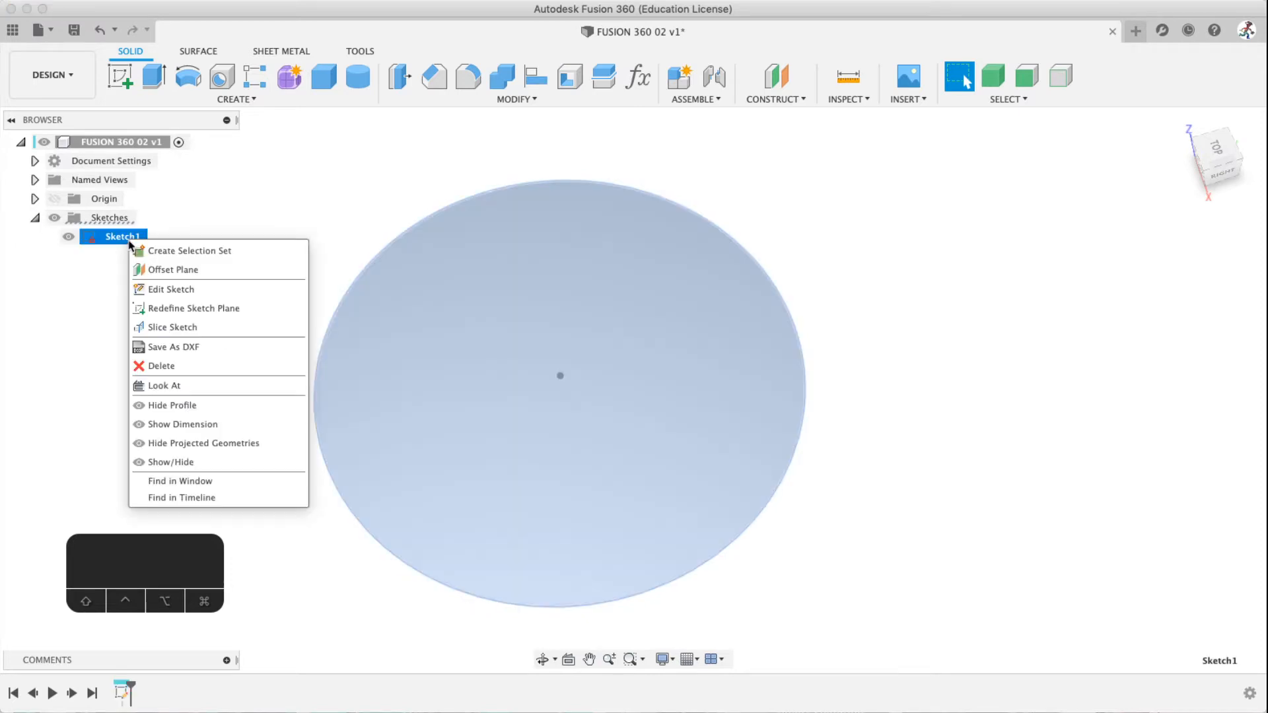
left_click(171, 292)
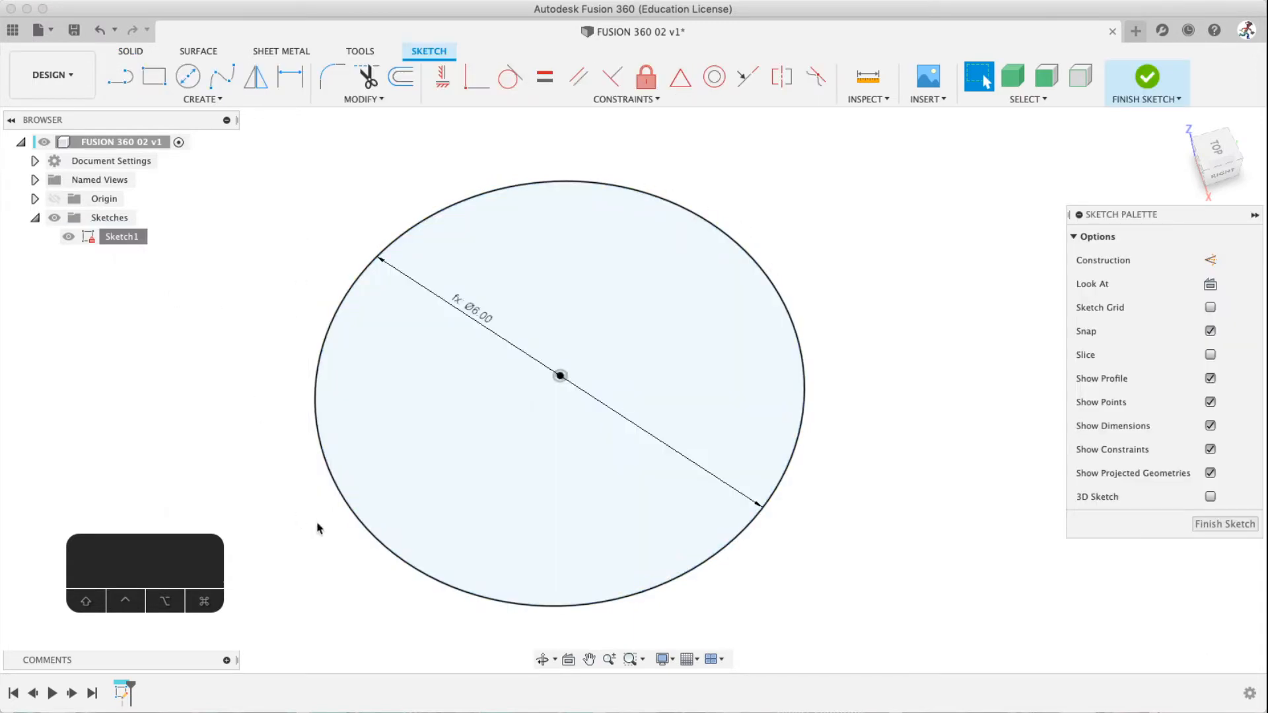
left_click(1147, 80)
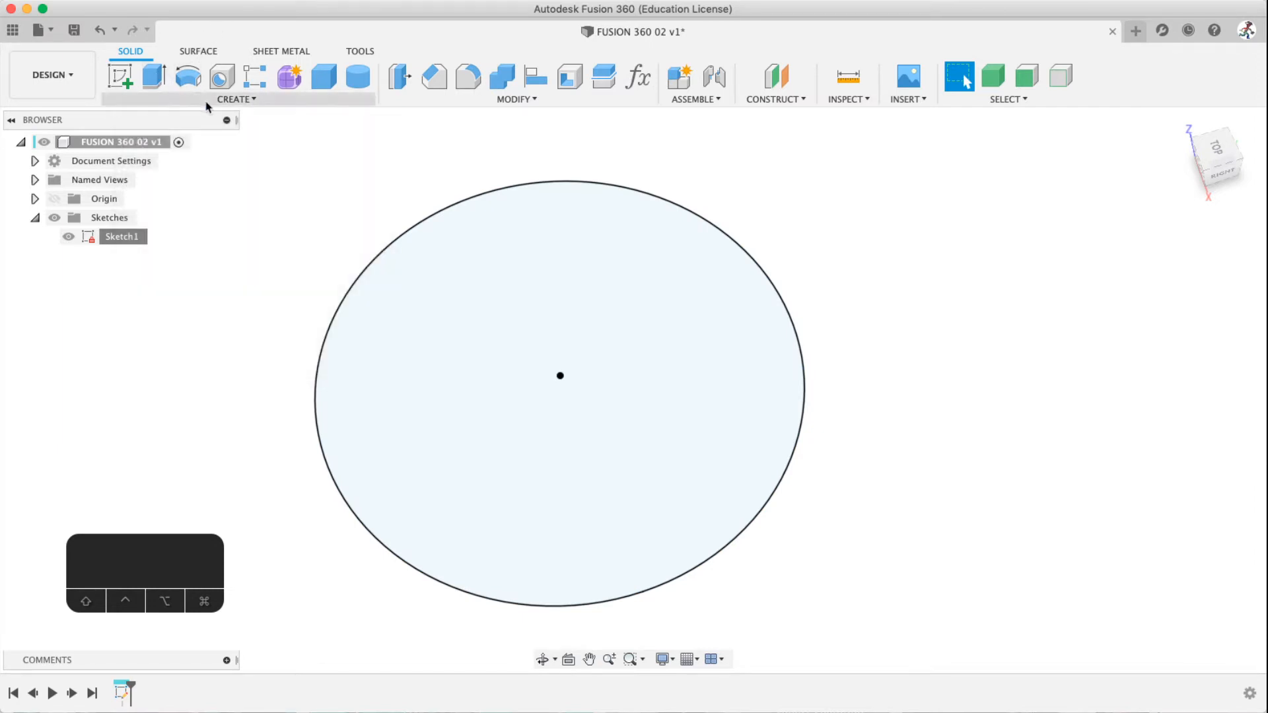
left_click(237, 99)
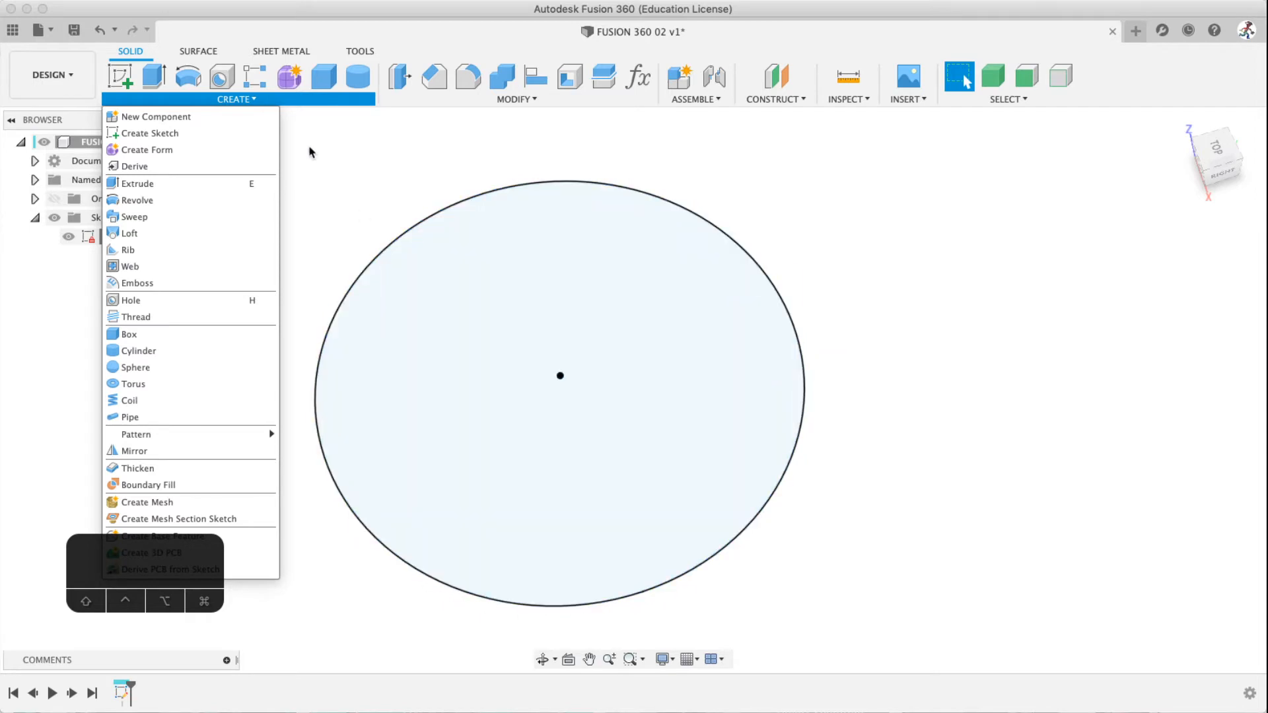
left_click(138, 80)
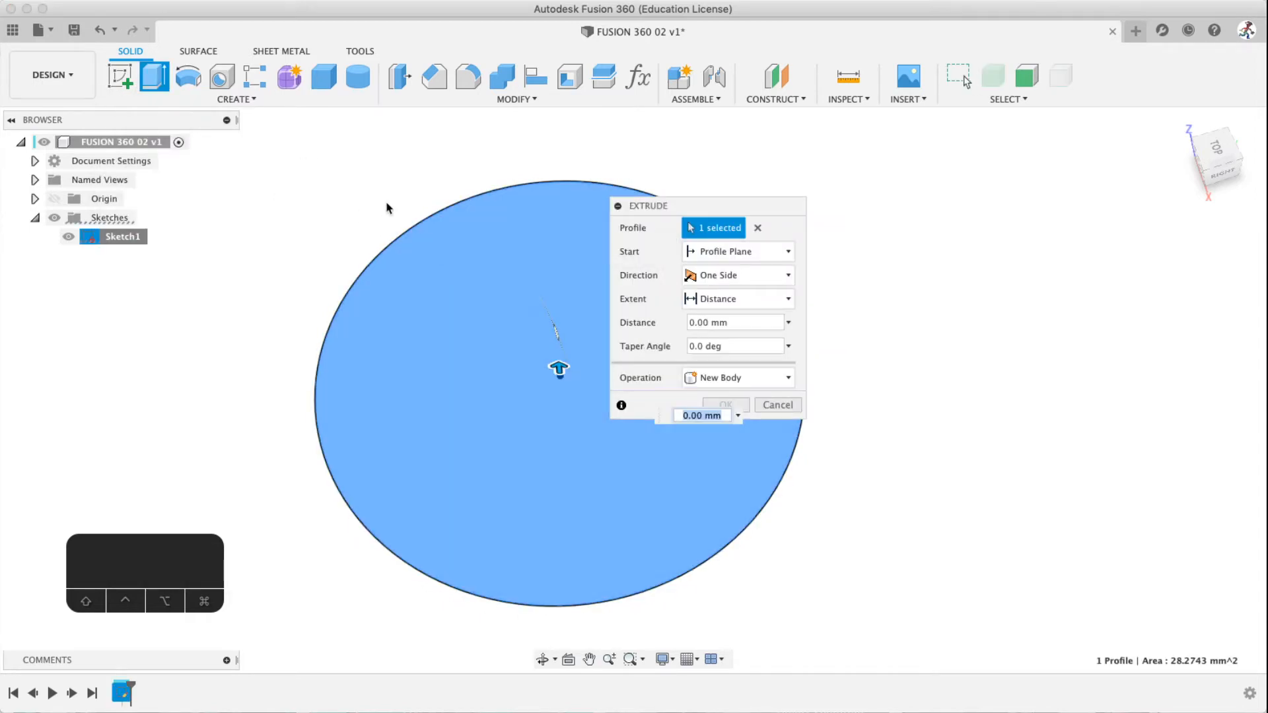
middle_click_drag(497, 433, 532, 394, "shift")
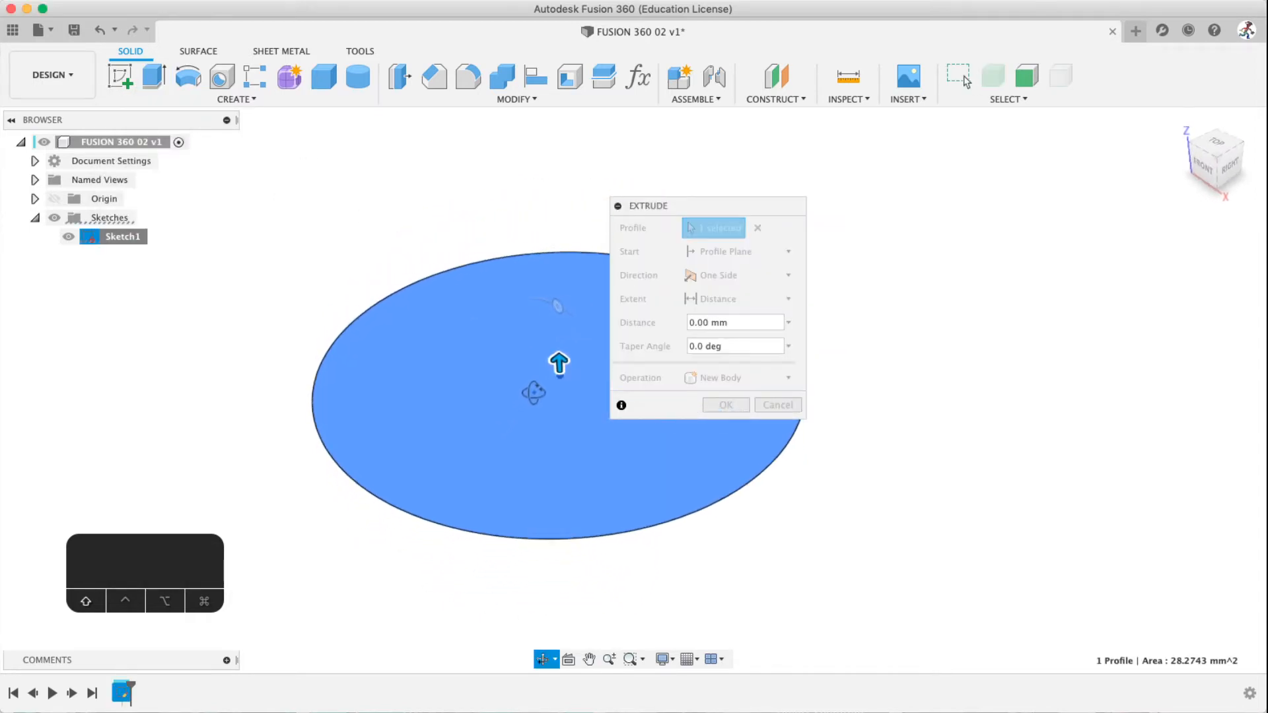
left_click(762, 407)
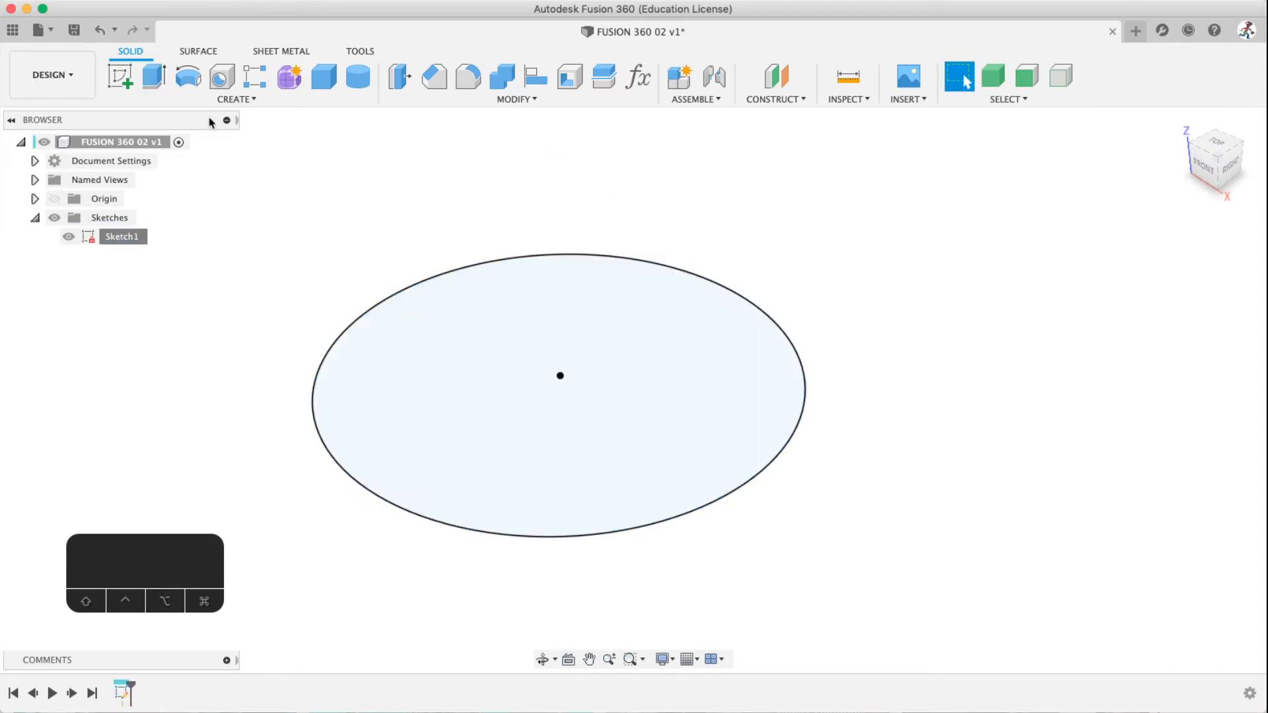
Extrude the head circle profile to one side as a new body, with the distance driven by the headheight parameter
left_click(159, 78)
middle_click_drag(519, 405, 385, 422)
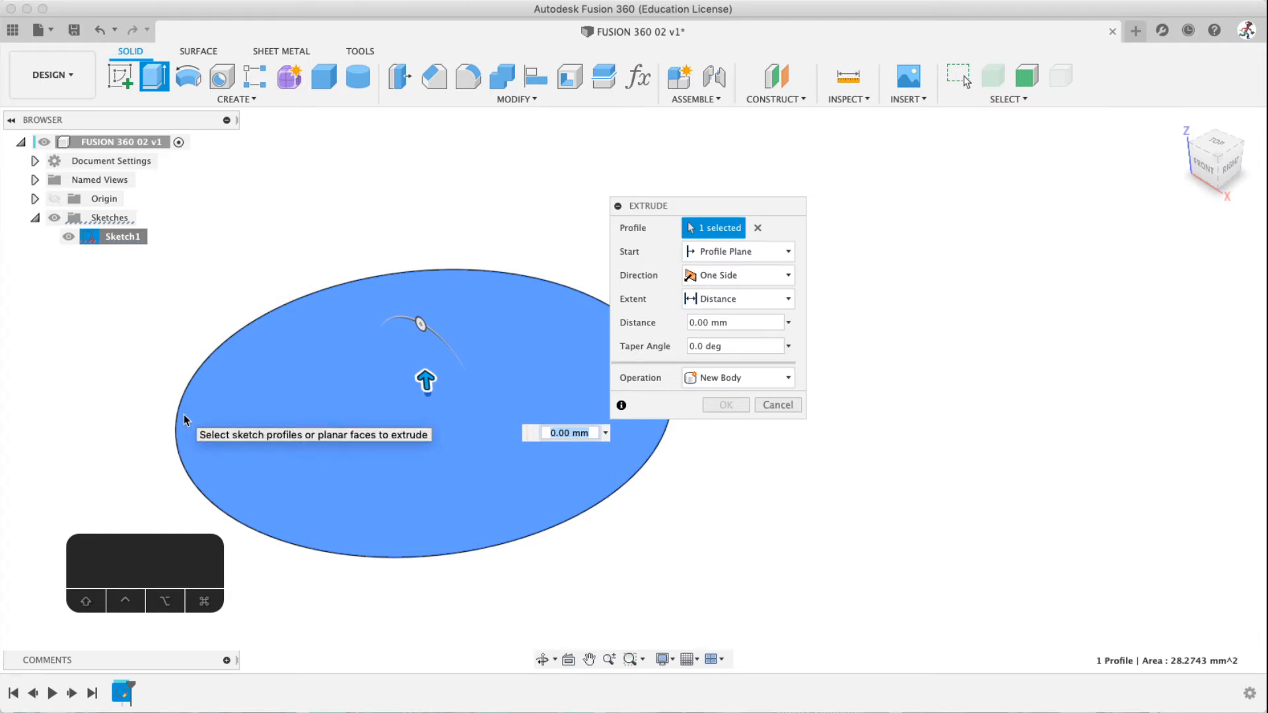
type("head")
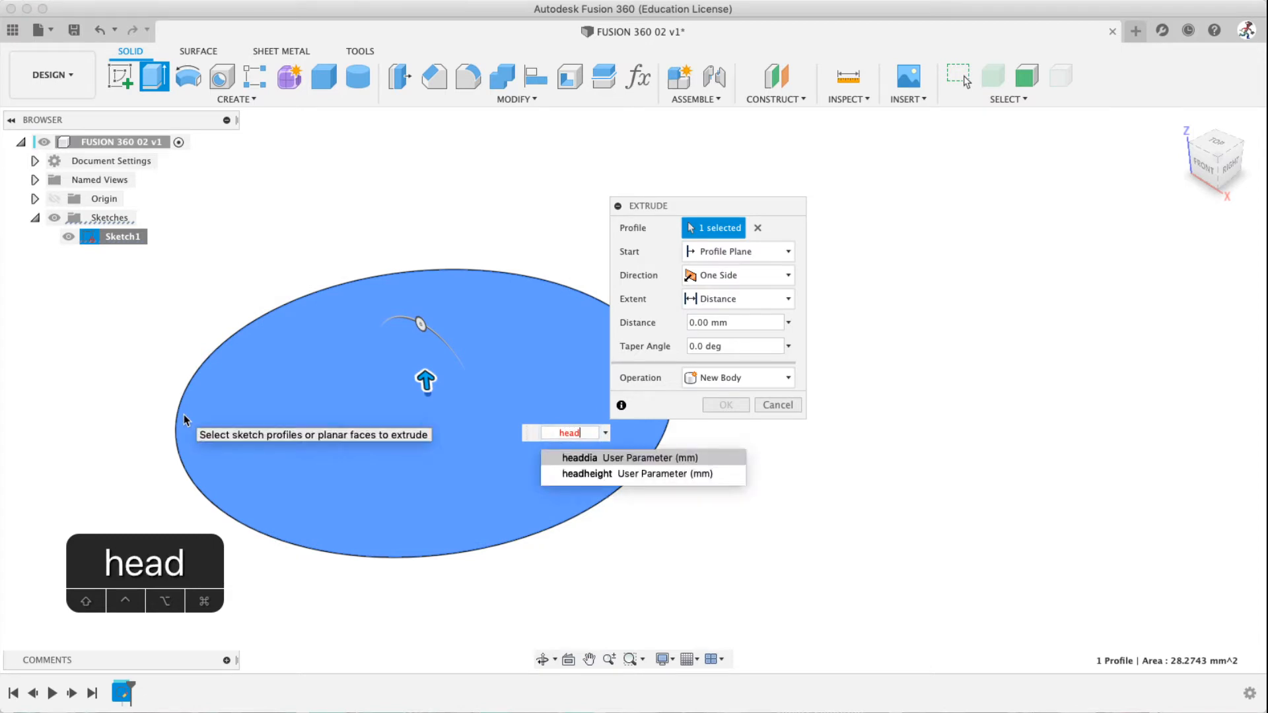
left_click(640, 473)
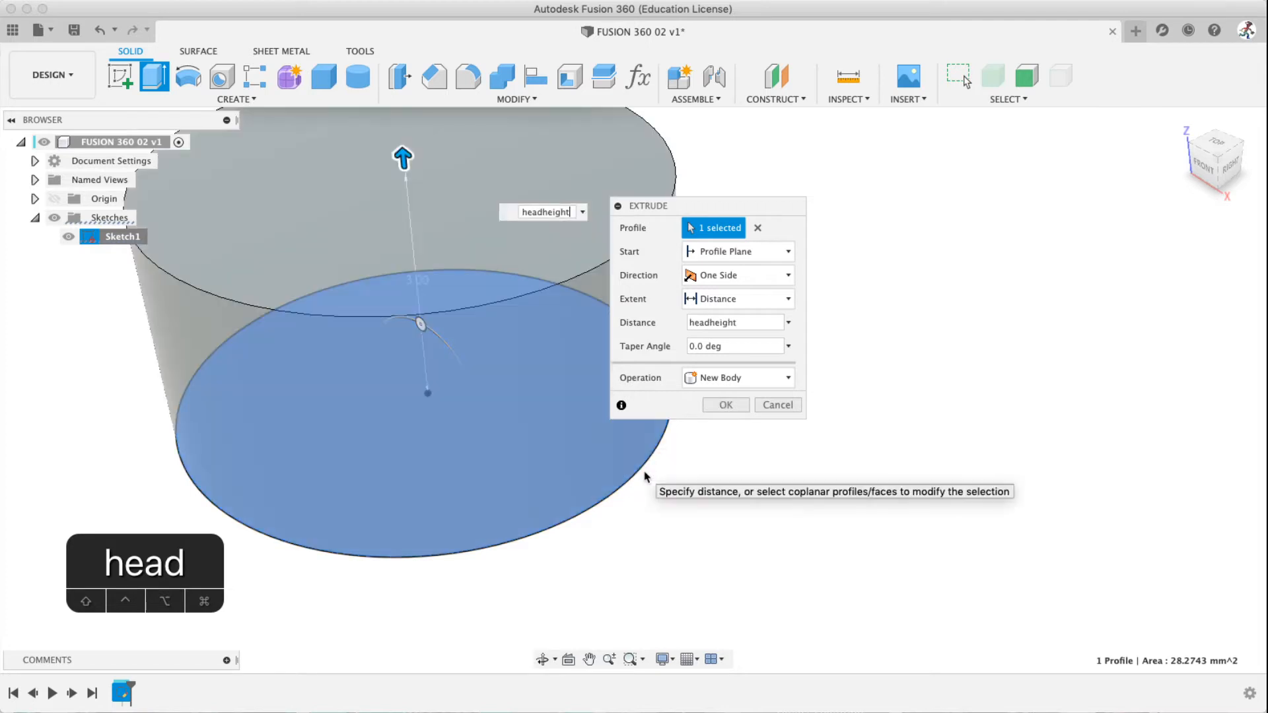
scroll(473, 449, "up", 5)
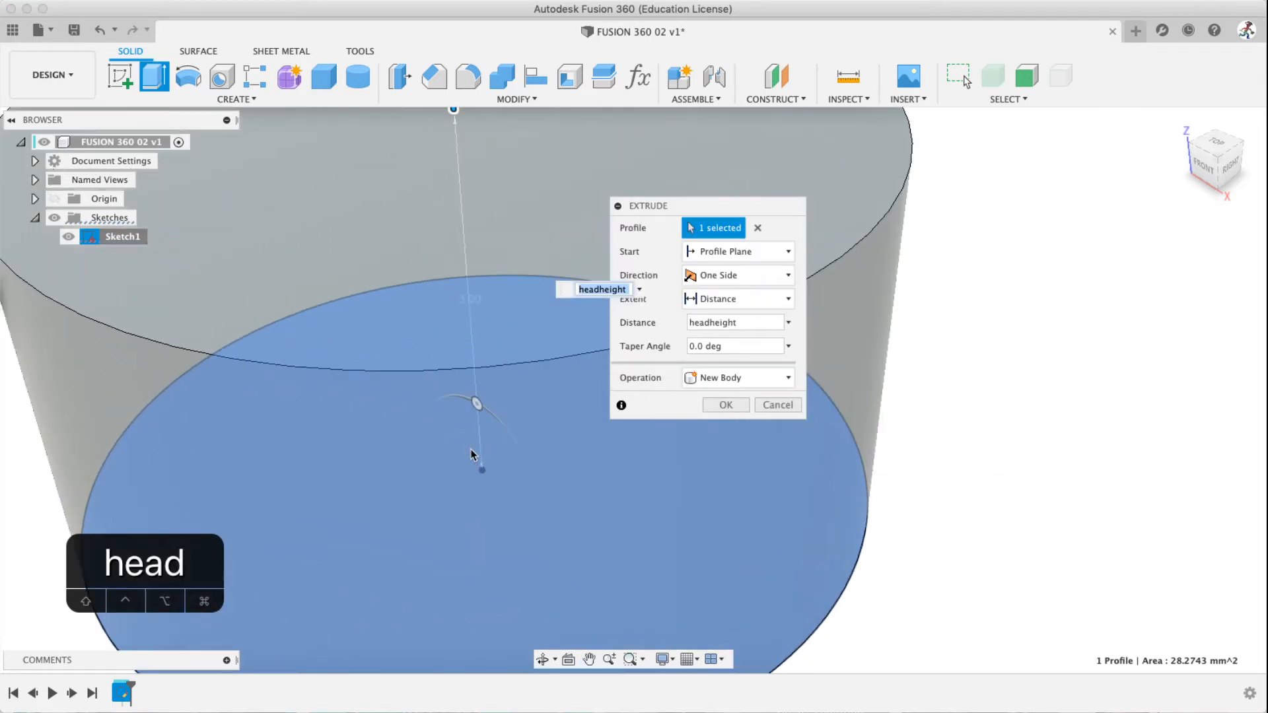
scroll(473, 450, "down", 7)
middle_click_drag(482, 450, 505, 414, "shift")
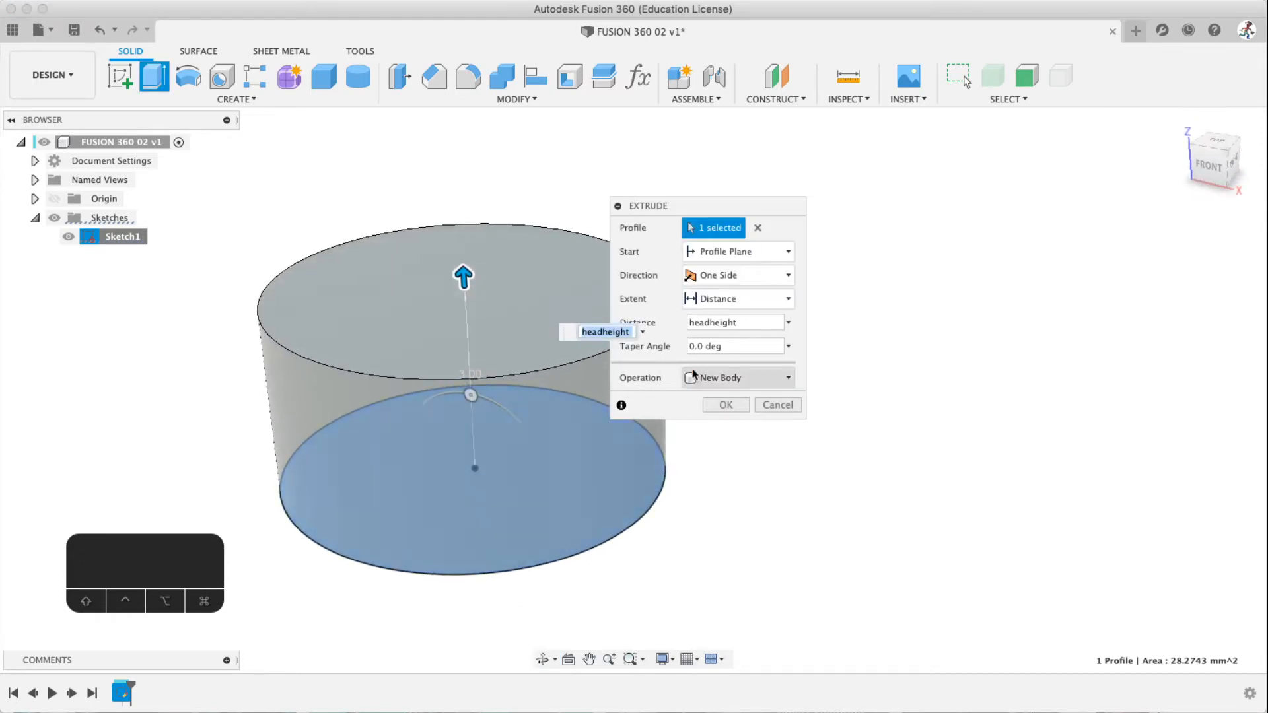
left_click(712, 379)
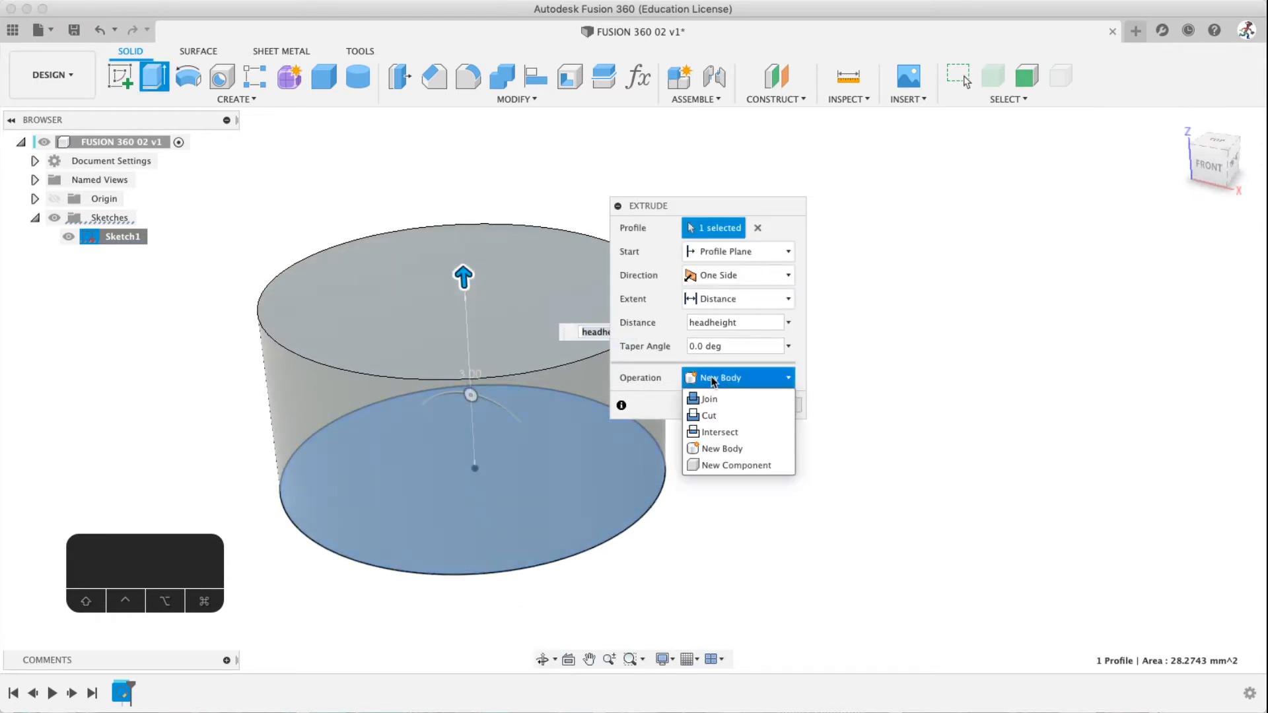
left_click(716, 450)
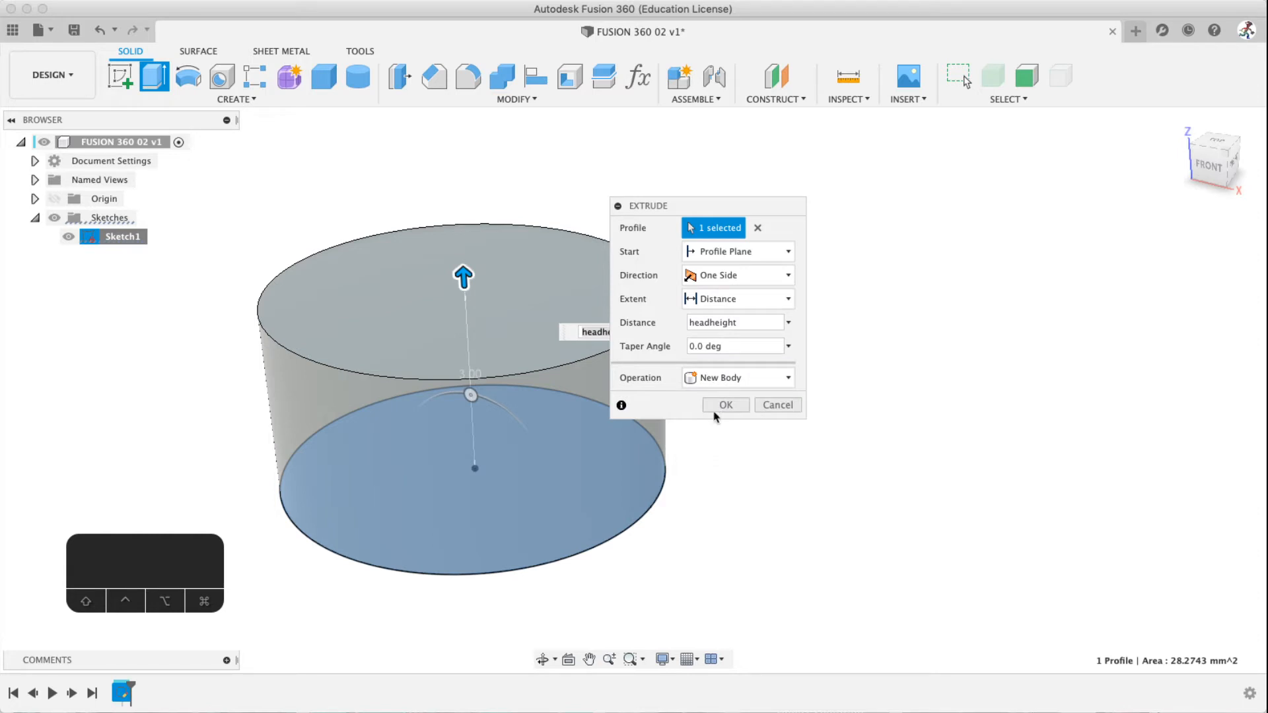
left_click(713, 378)
left_click(723, 449)
left_click(726, 404)
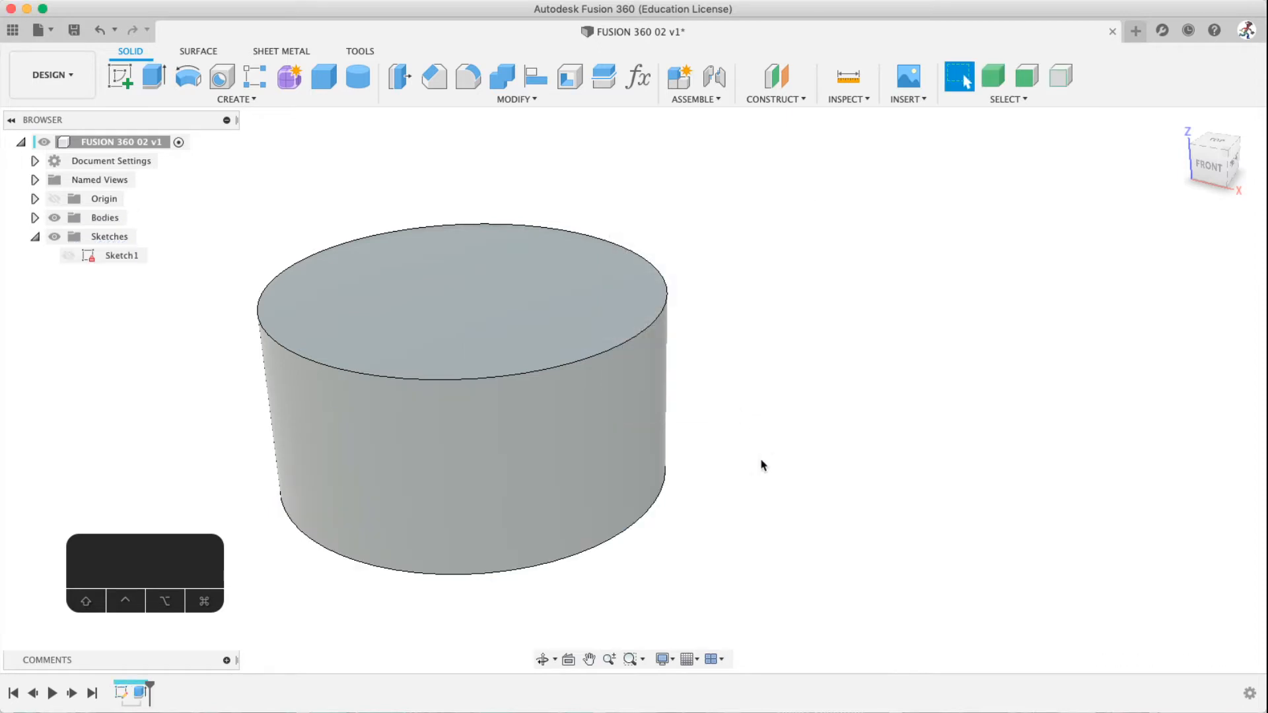
Look at the extruded screw head from straight above in the top view
middle_click_drag(561, 467, 672, 413)
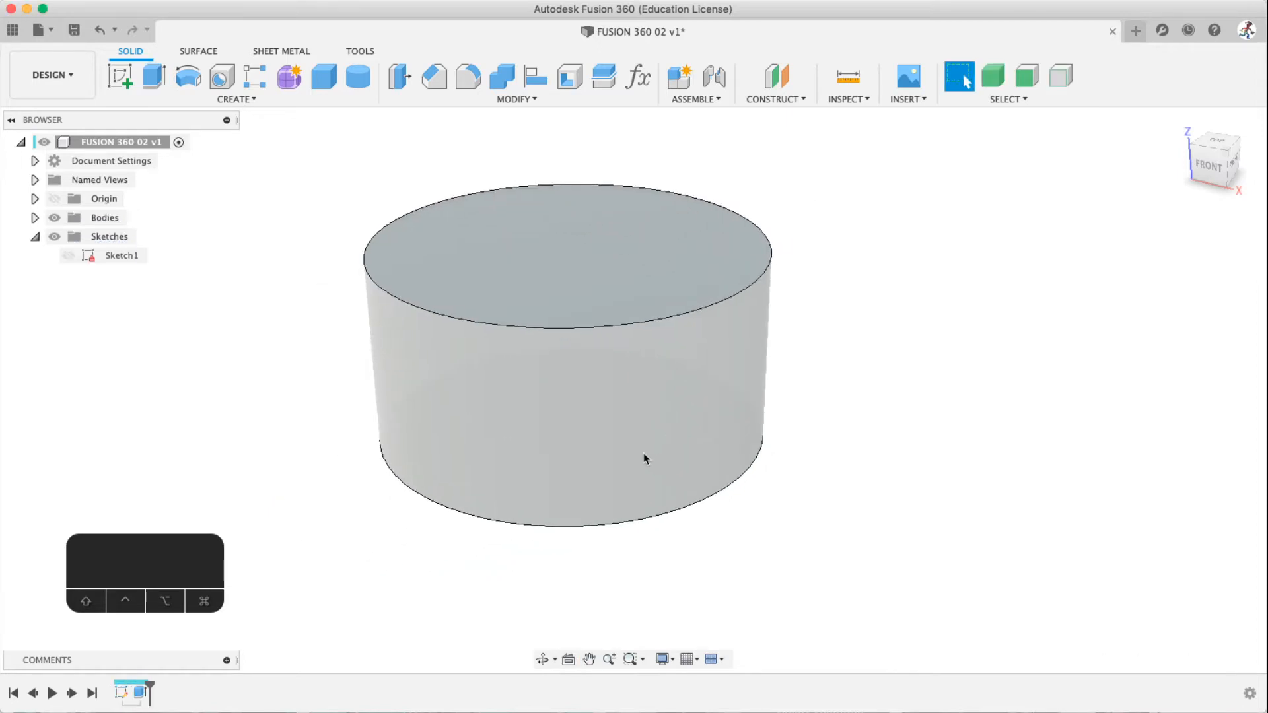
middle_click_drag(620, 405, 598, 436, "shift")
left_click(1223, 150)
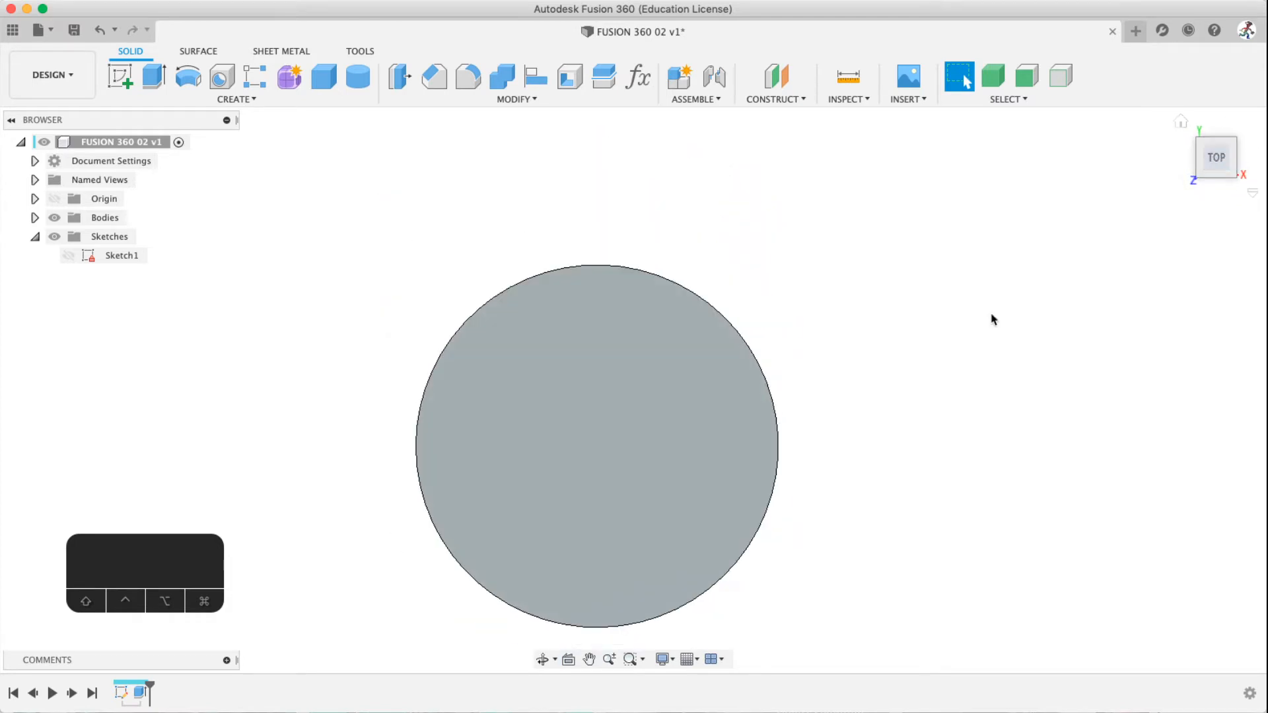
Start a new sketch on the flat underside face of the screw head
middle_click_drag(606, 475, 579, 364, "shift")
key("Escape")
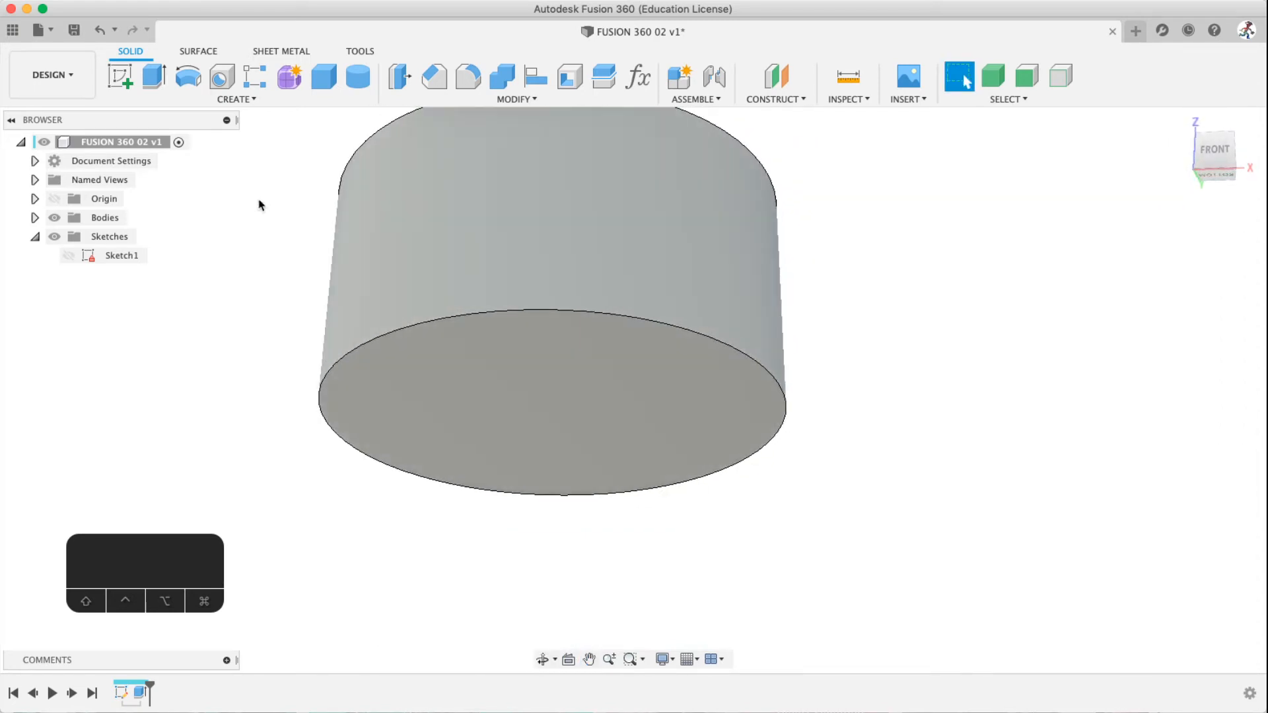
left_click(118, 75)
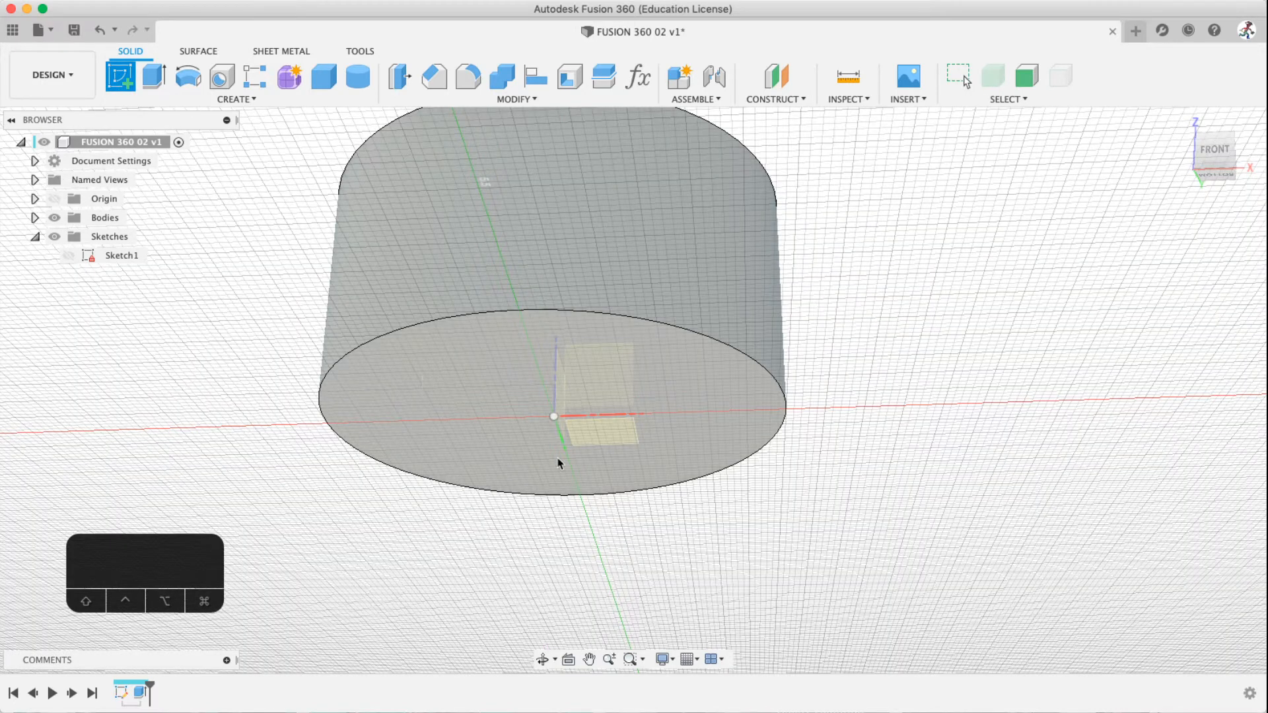
left_click(617, 441)
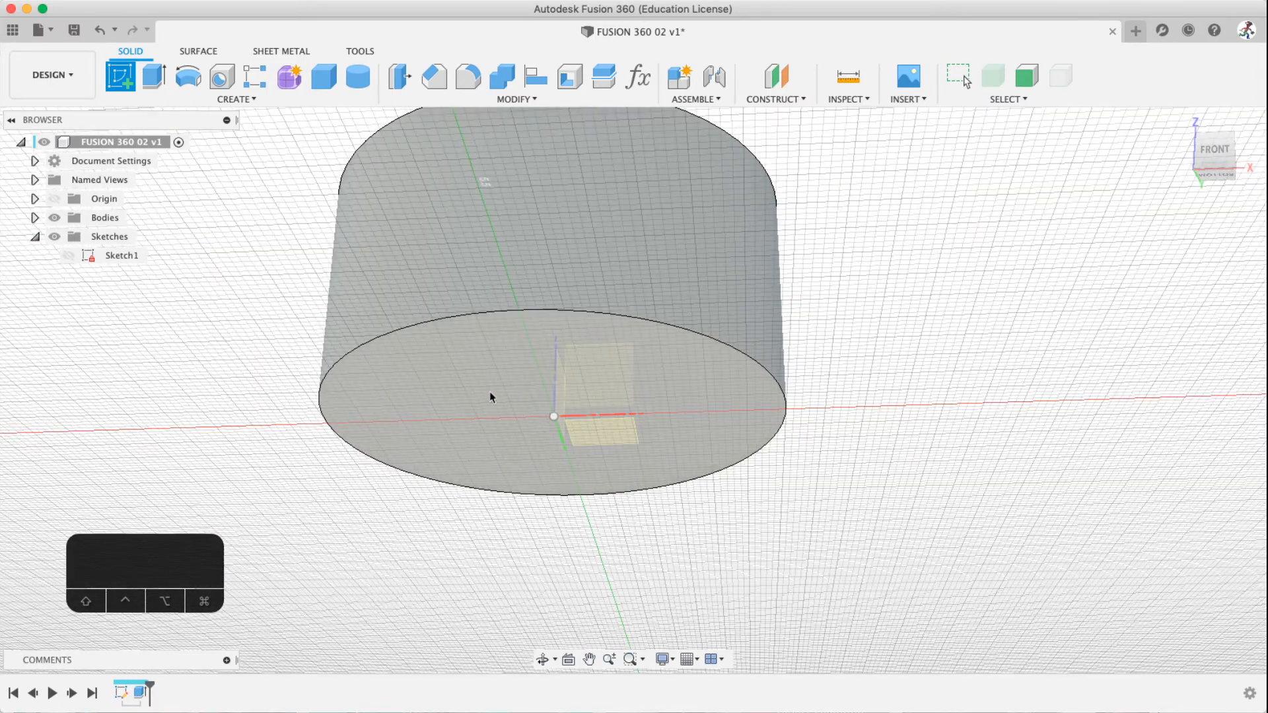
left_click(488, 398)
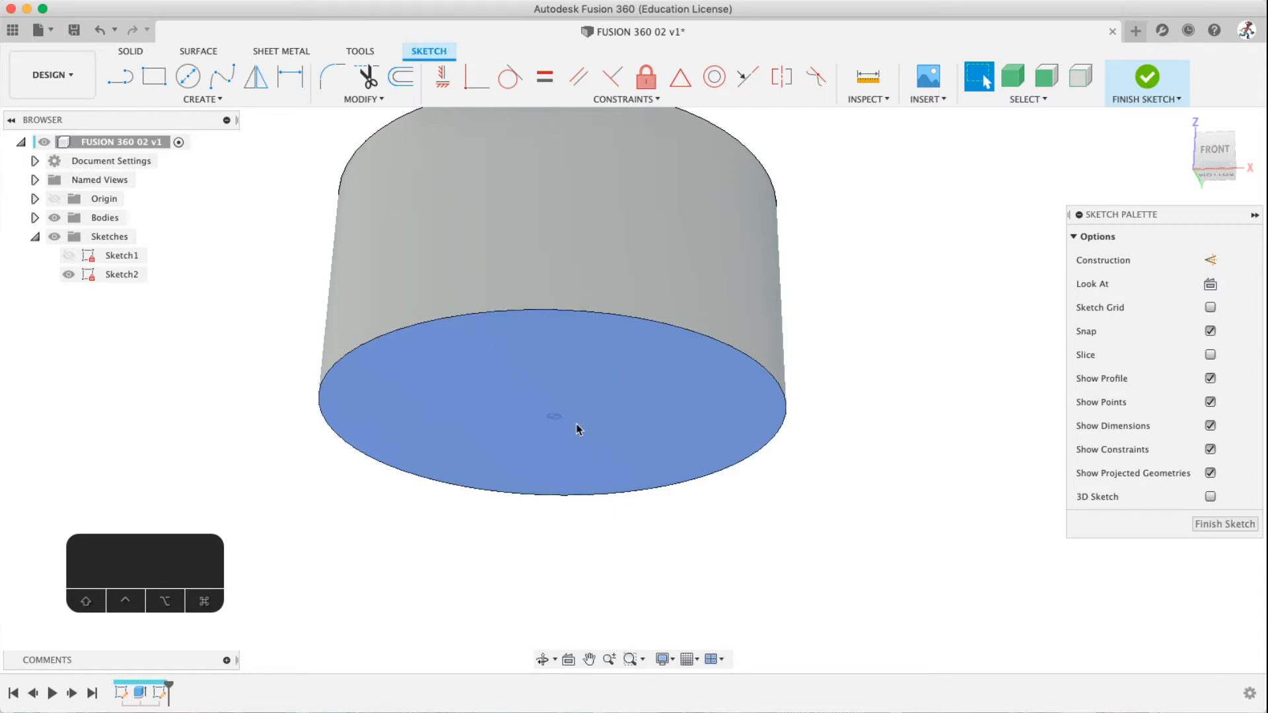
mouse_move(576, 429)
middle_mouse_down("shift")
mouse_move(576, 342)
mouse_move(572, 385)
mouse_move(608, 319)
mouse_move(608, 340)
mouse_move(605, 317)
mouse_move(600, 350)
mouse_move(580, 331)
mouse_move(588, 314)
mouse_move(628, 362)
mouse_move(614, 405)
middle_mouse_up("shift")
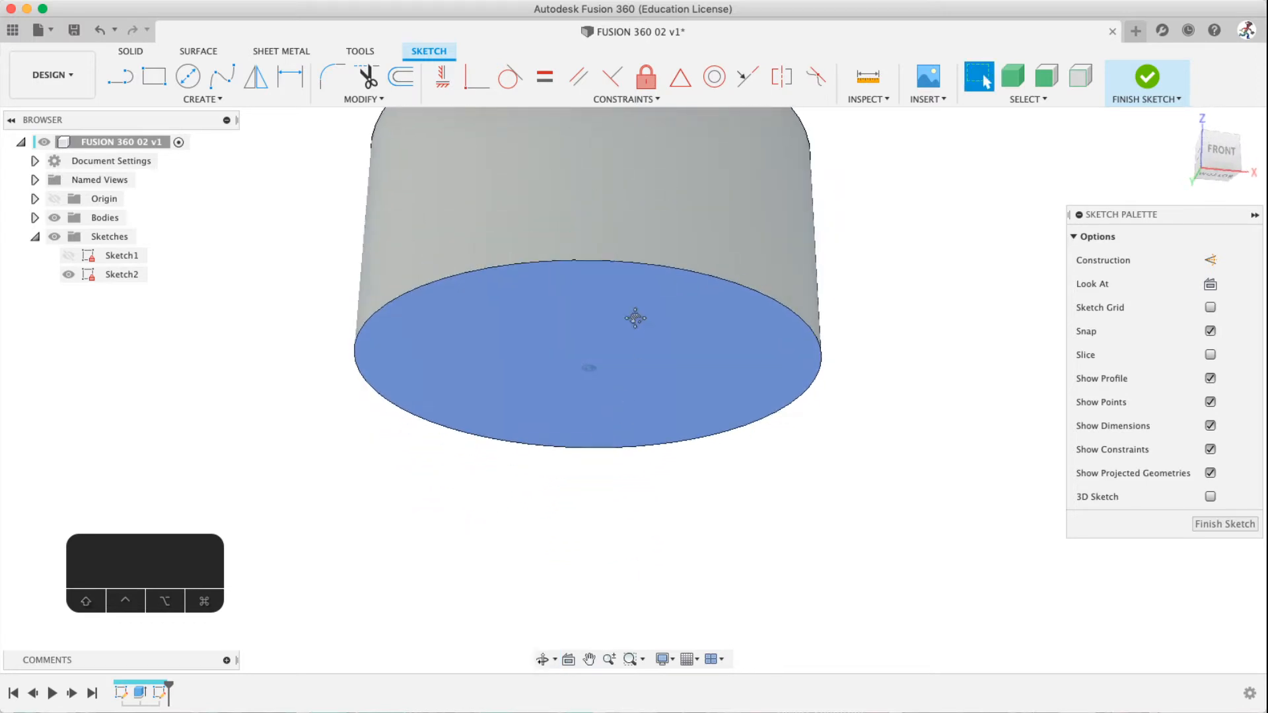
middle_click_drag(636, 318, 654, 304, "shift")
Look through the Drawing, General and Design preferences, checking the sketch options, and close them without changes
left_click(1246, 30)
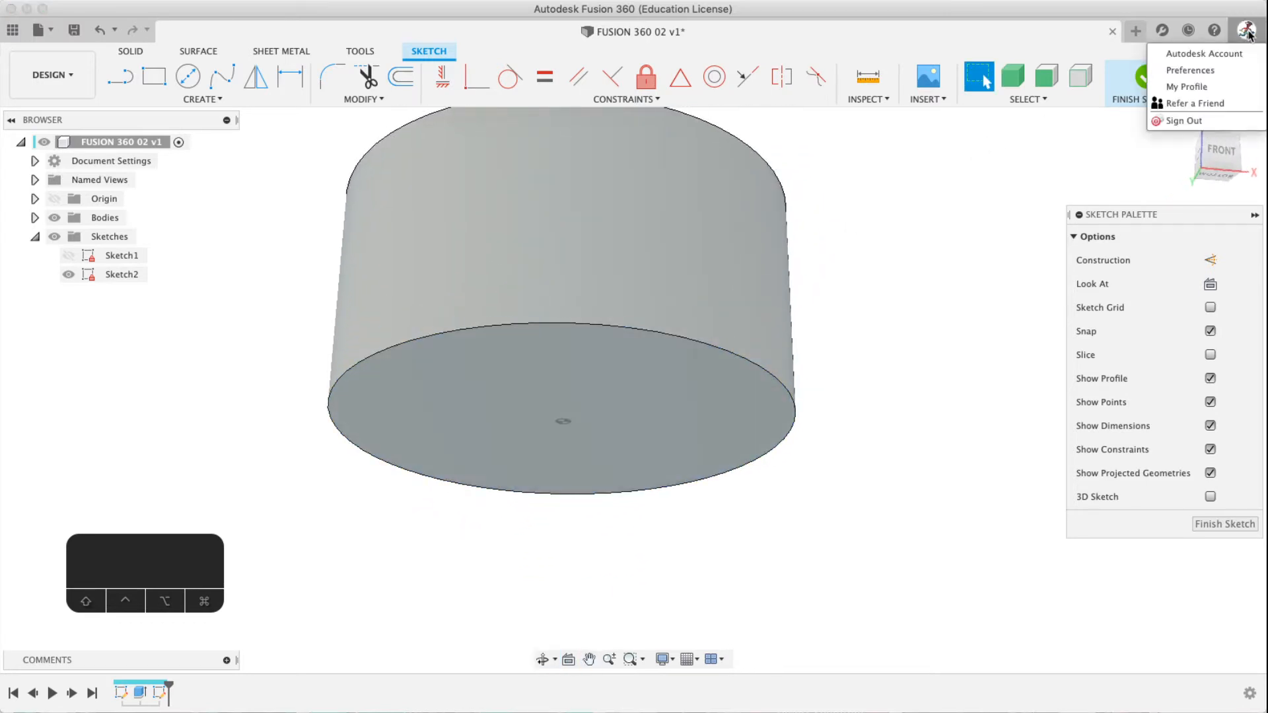
left_click(1218, 70)
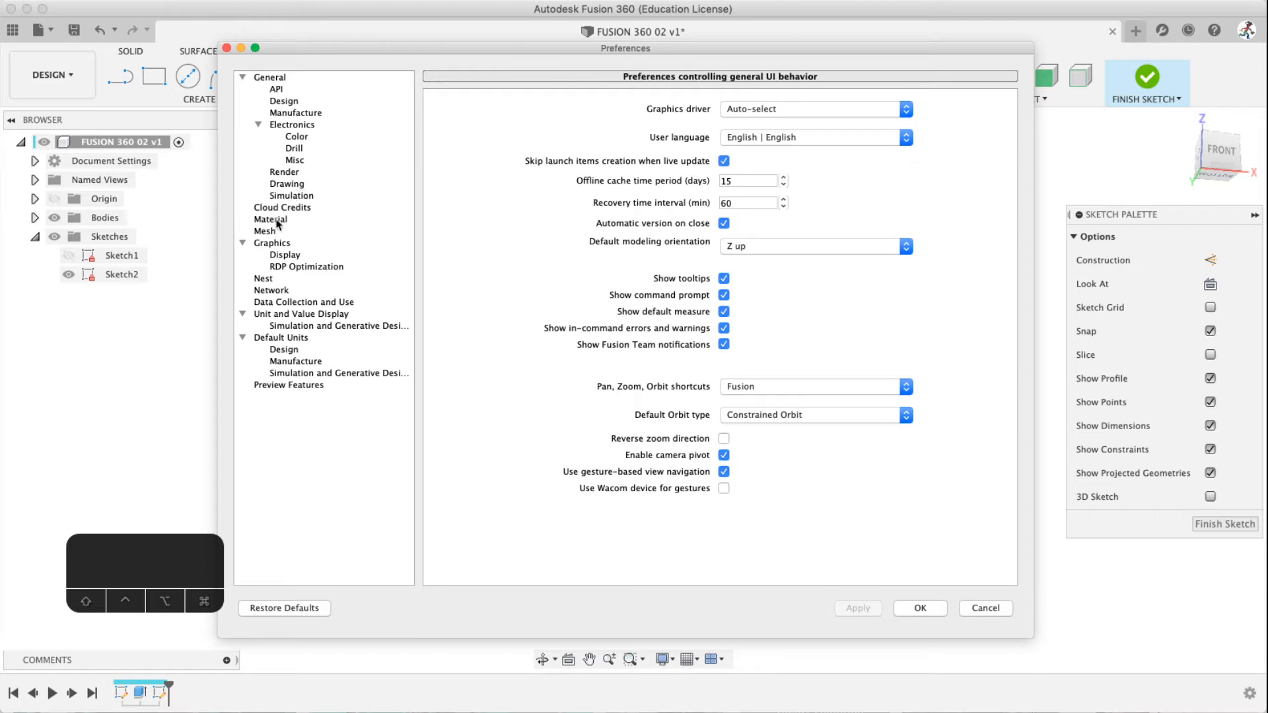
left_click(294, 189)
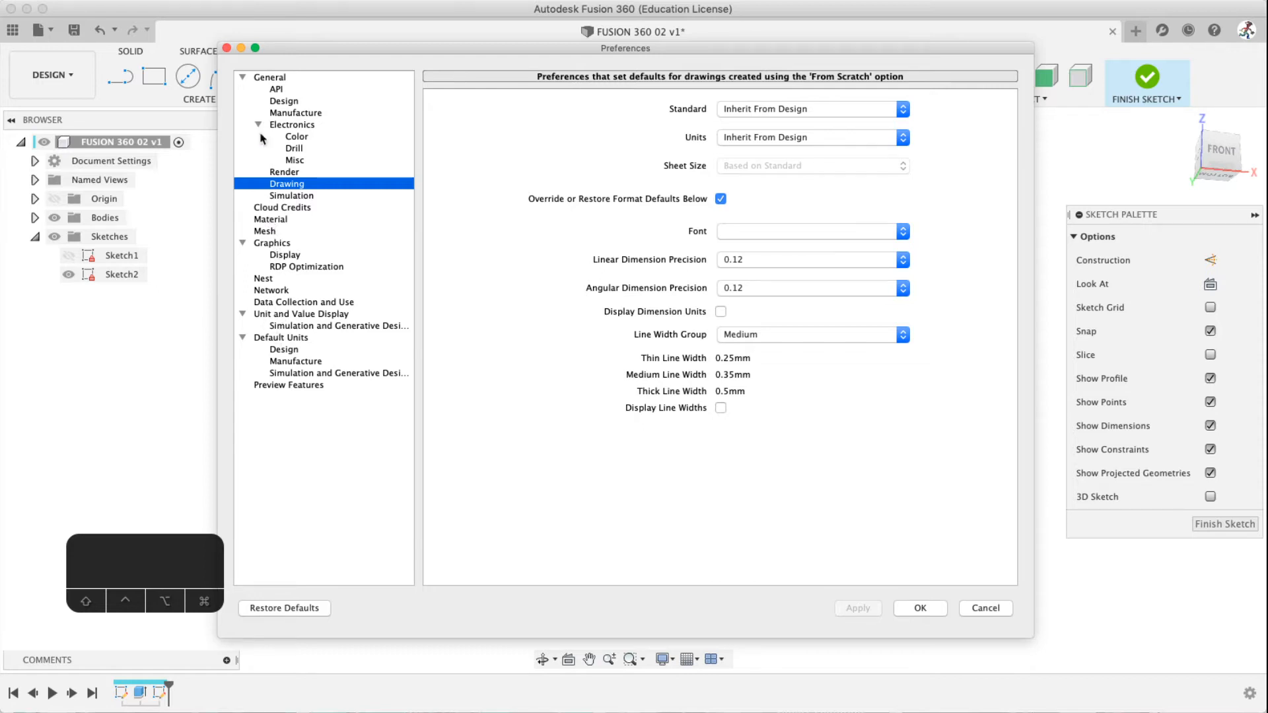
left_click(270, 78)
left_click(282, 101)
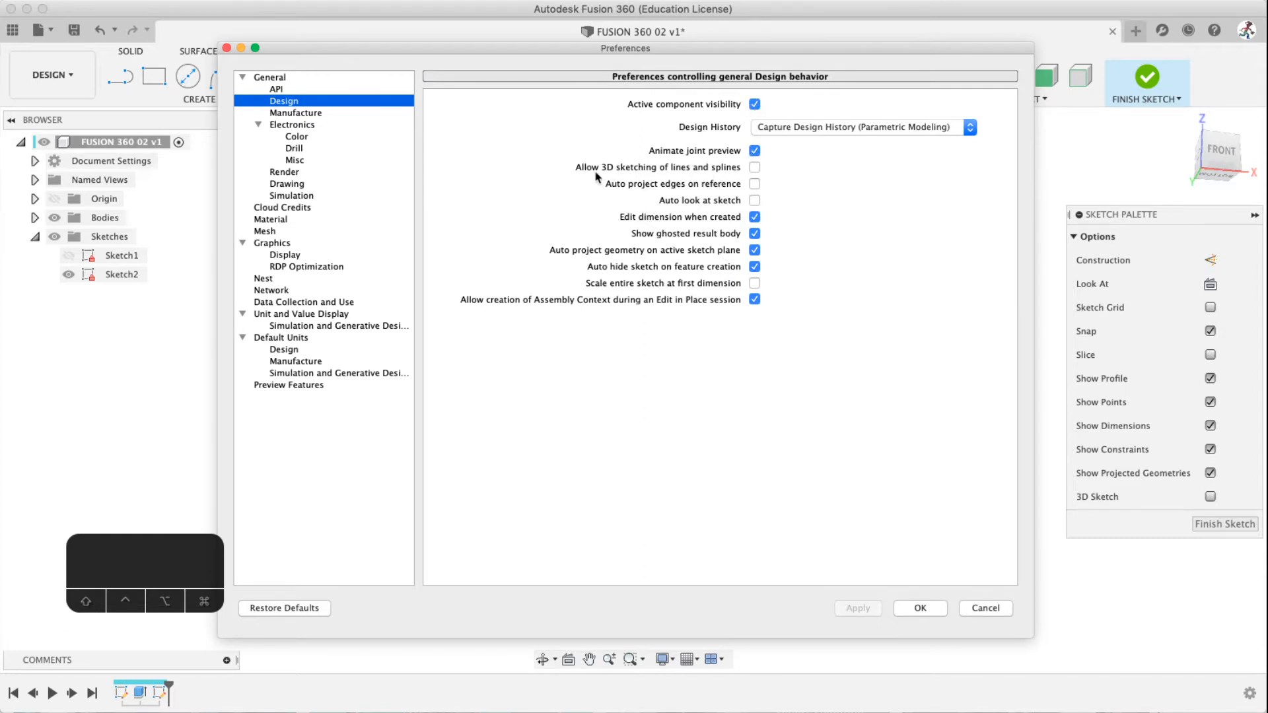
left_click(992, 612)
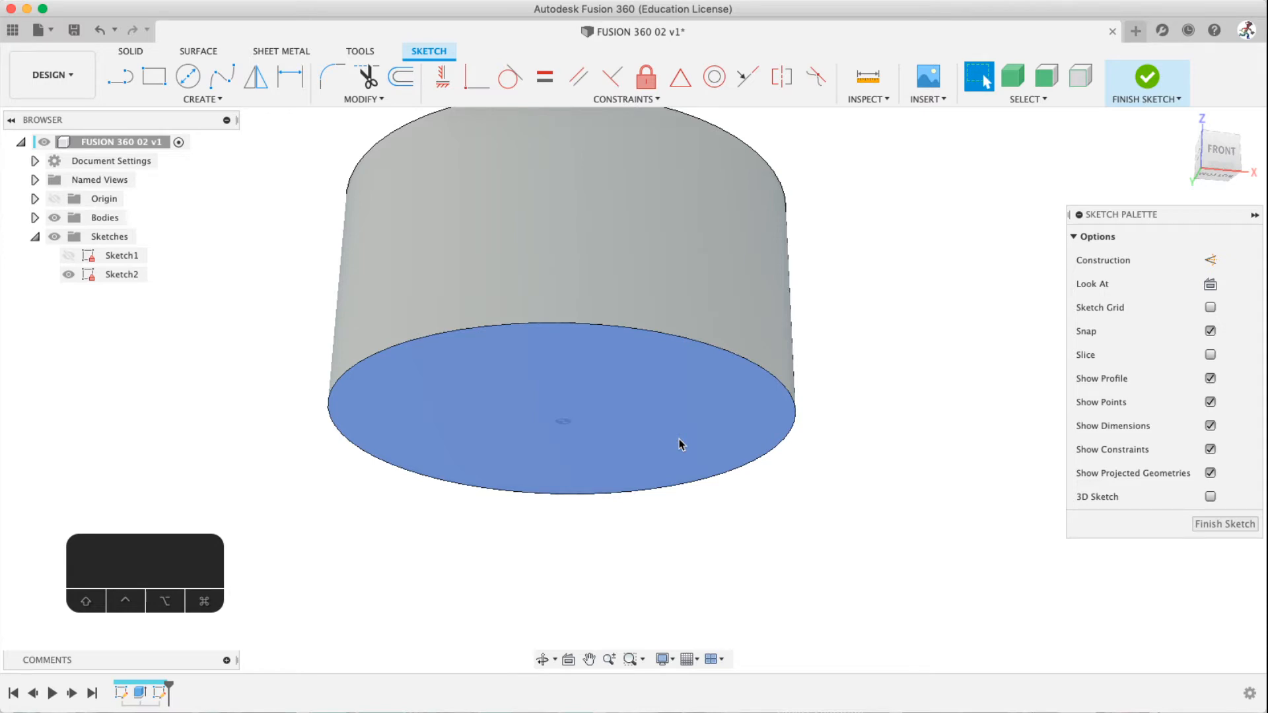
Draw a center diameter circle at the center of the head's underside, with its diameter driven by the m3dia parameter
middle_click_drag(537, 462, 553, 427, "shift")
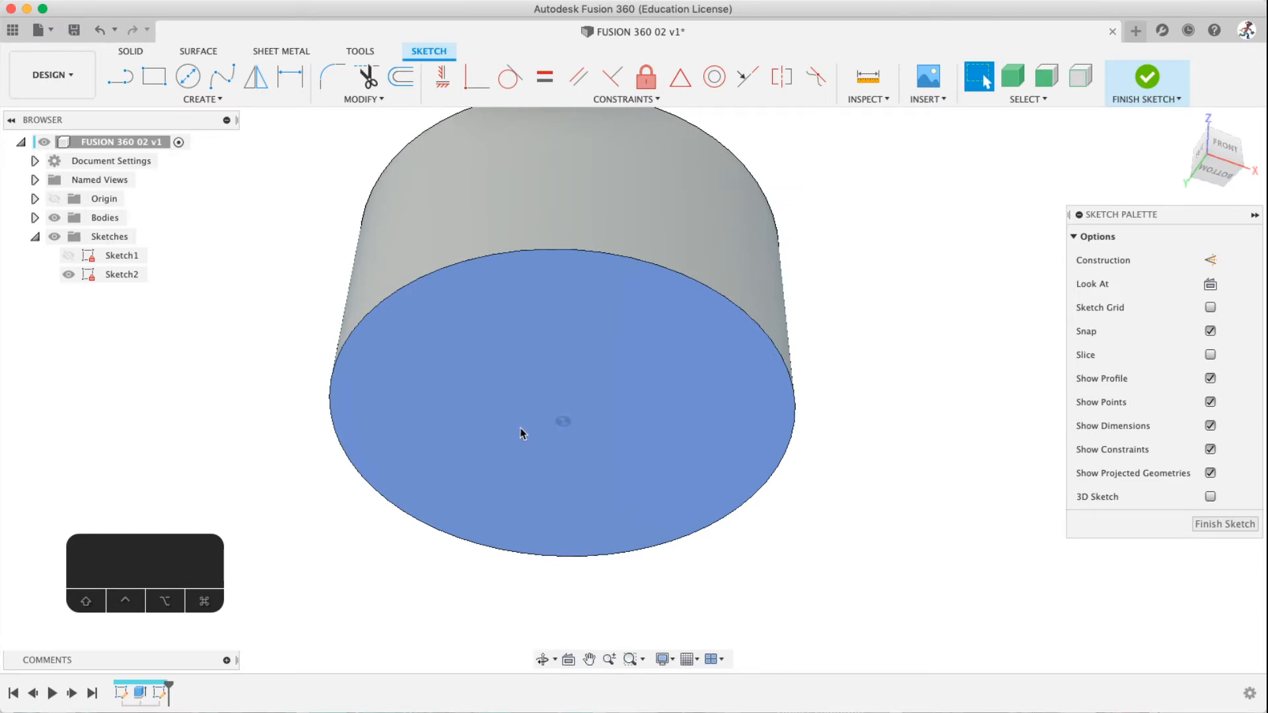
middle_click_drag(551, 415, 561, 379, "shift")
middle_click_drag(531, 432, 548, 361)
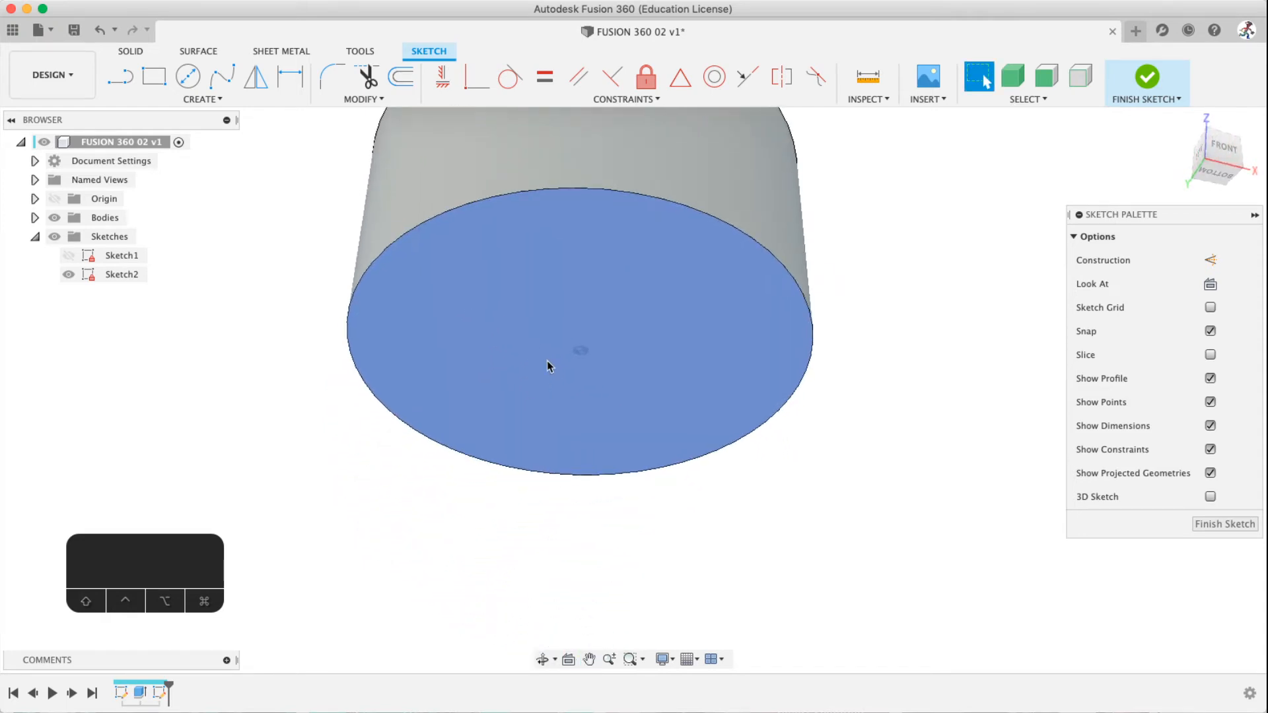
scroll(587, 380, "up", 5)
scroll(588, 383, "down", 5)
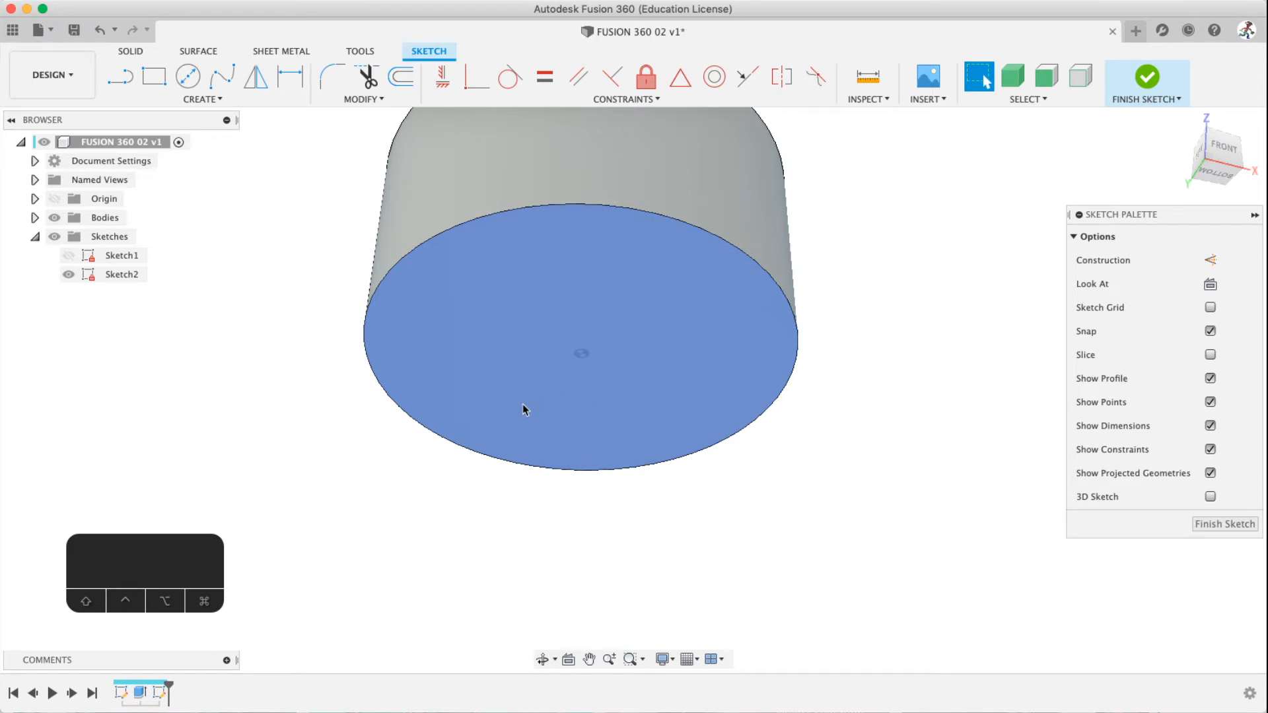
left_click(188, 78)
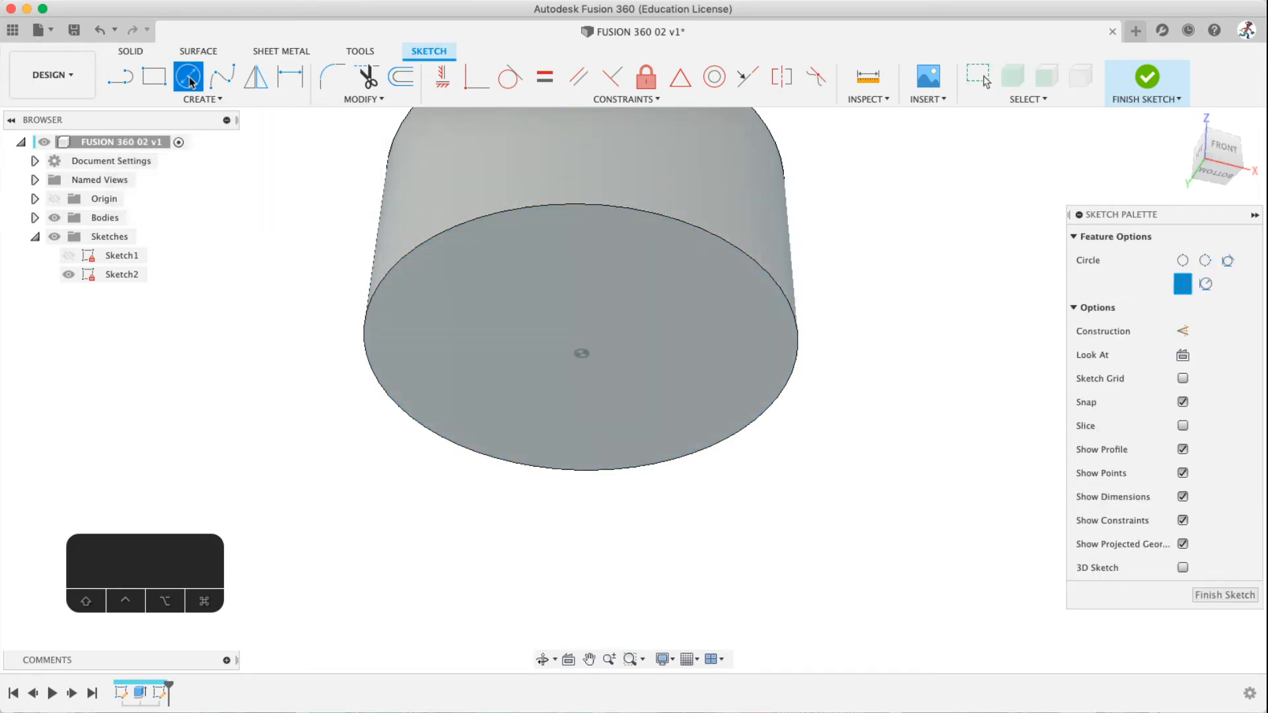
left_click(581, 353)
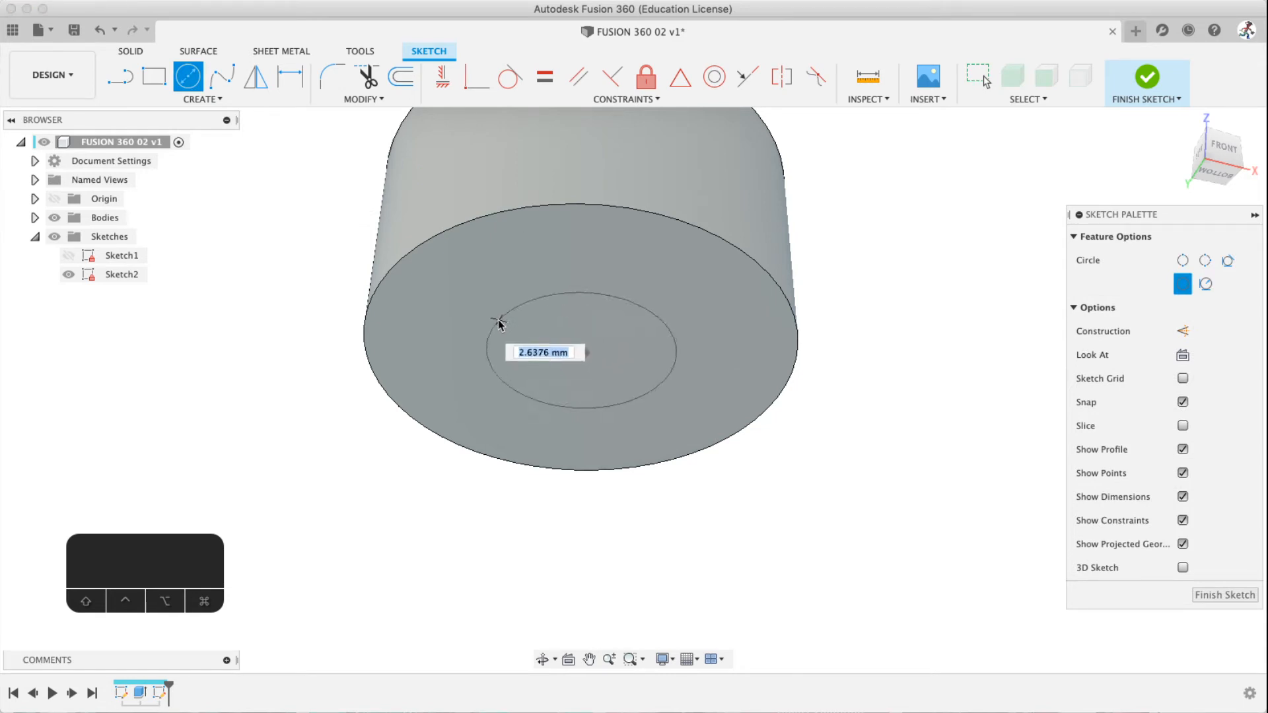
type("2.8")
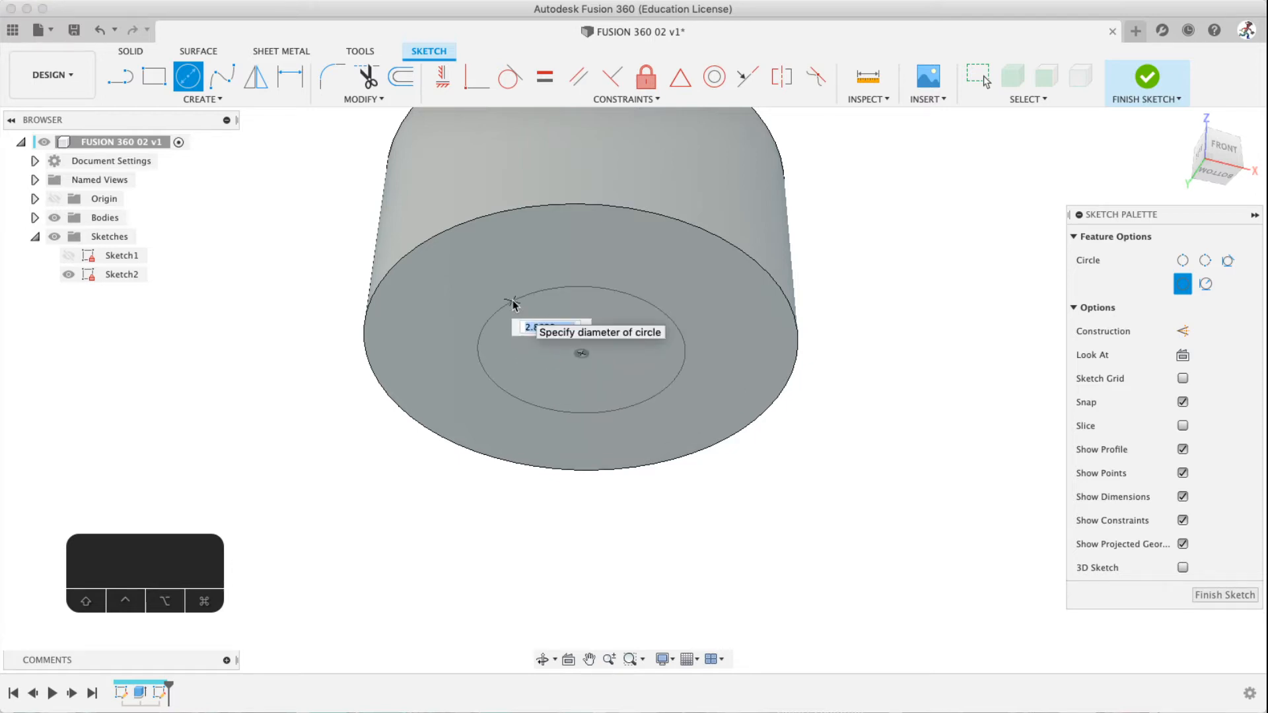
type("bol")
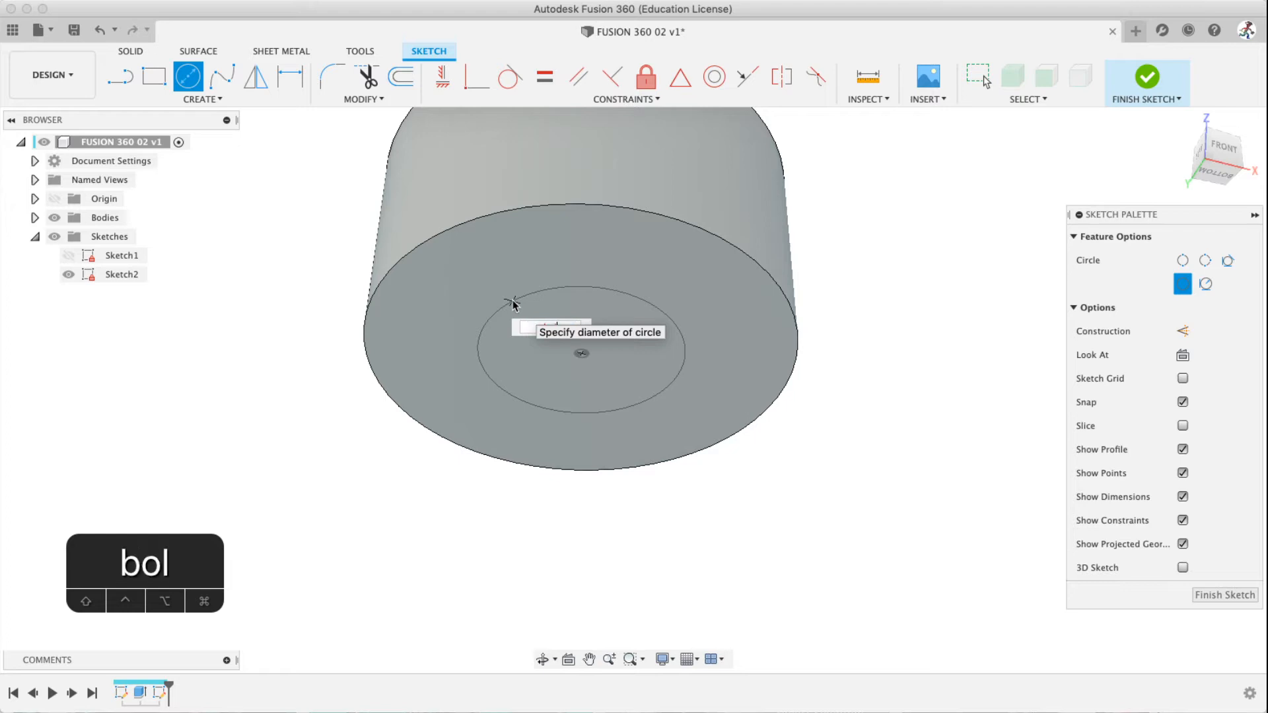
key("BackSpace")
key("BackSpace")
key("BackSpace")
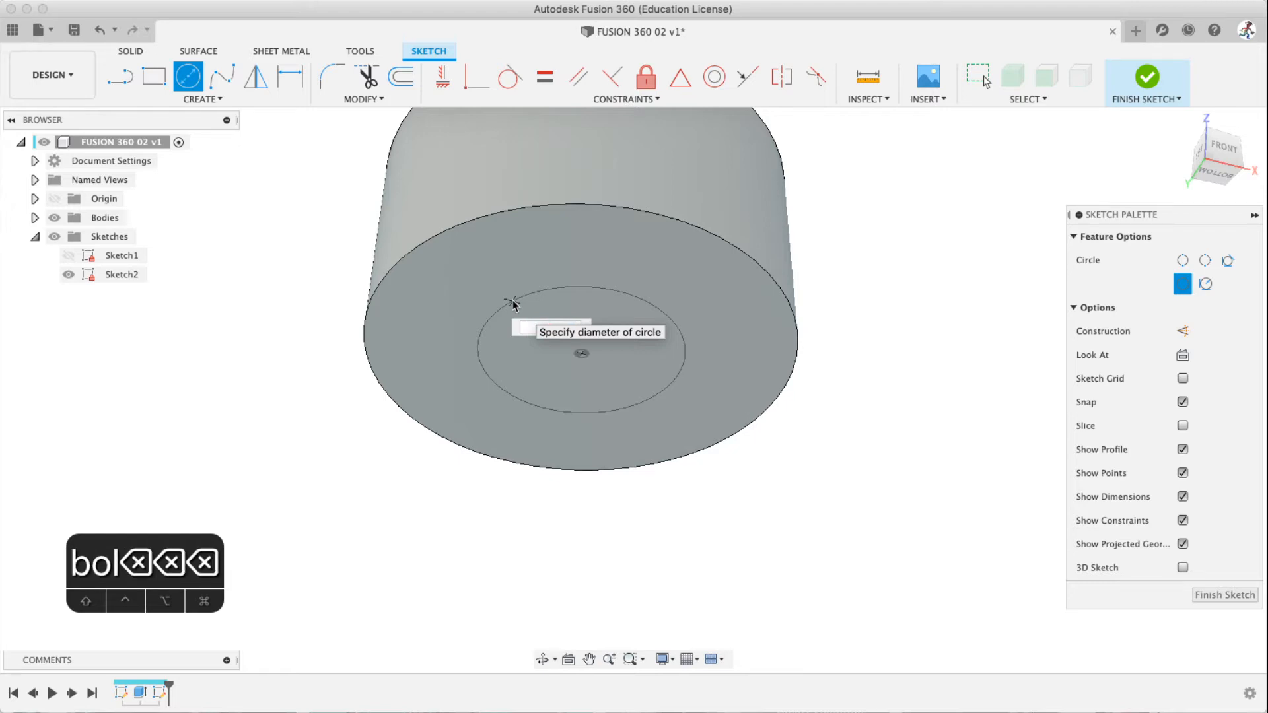
type("m")
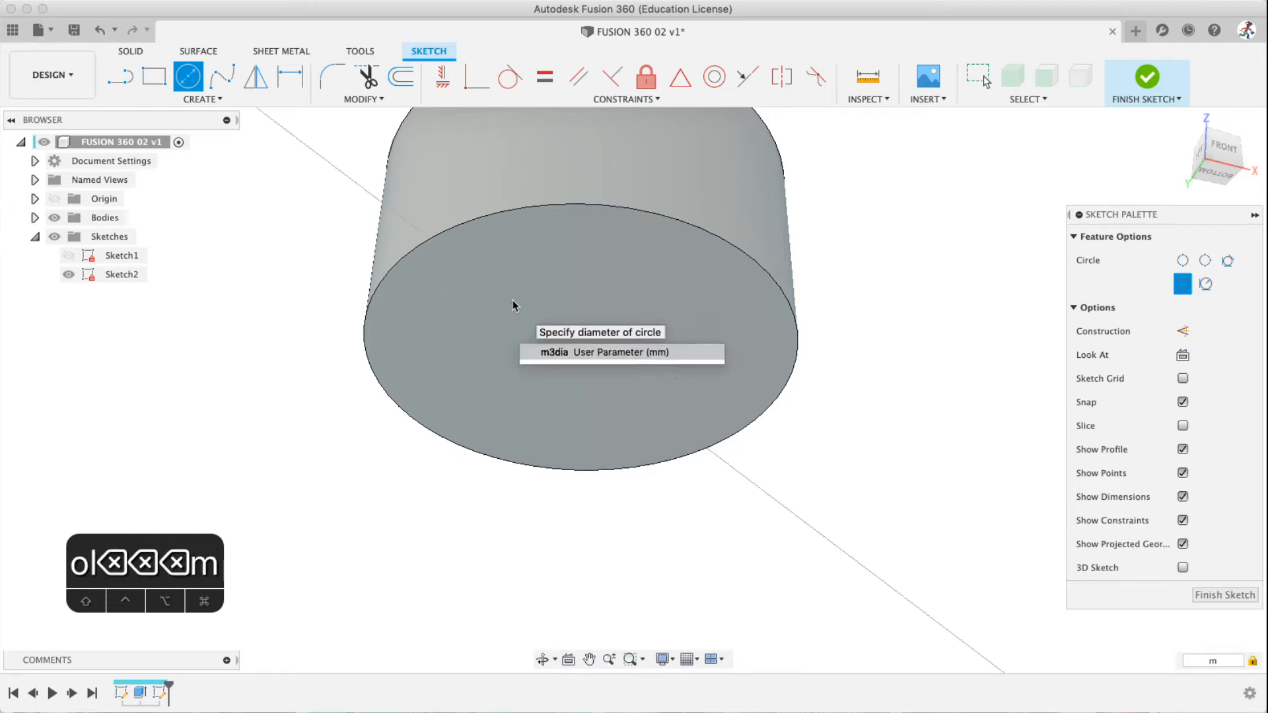
left_click(553, 353)
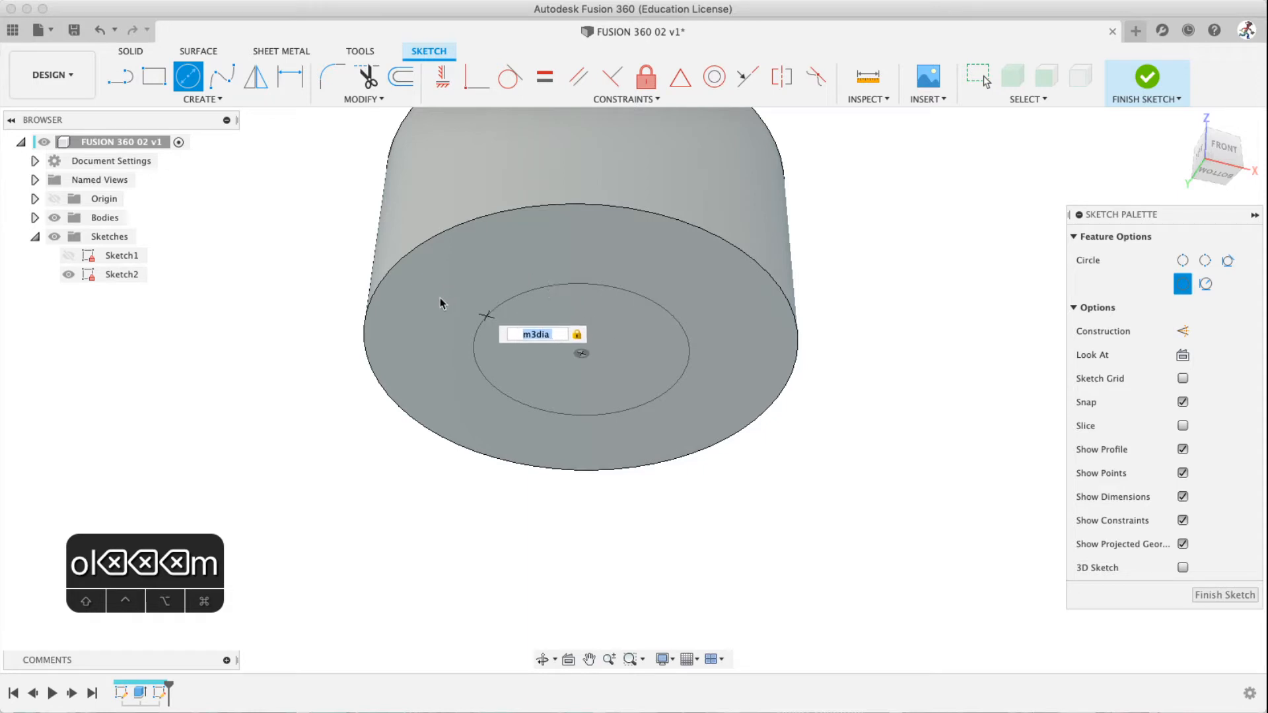
key("Return")
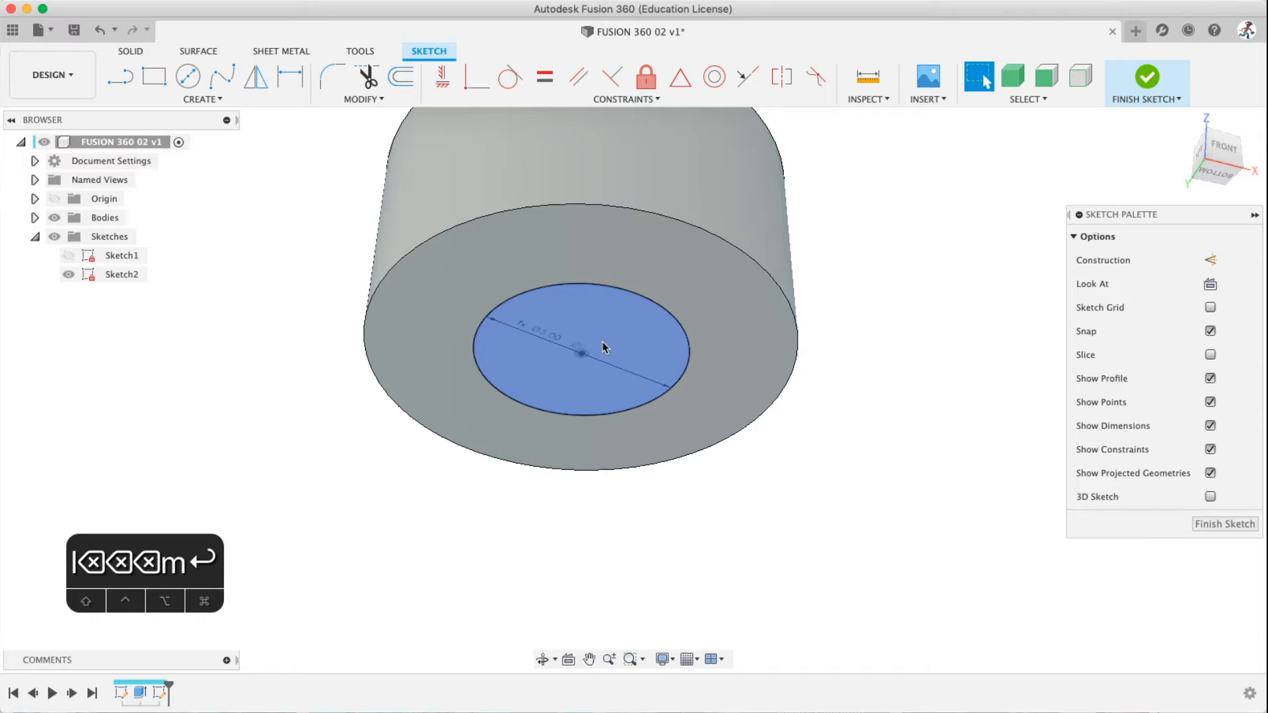
Extrude the inner circle profile to one side by 10 mm, joined to the head, as the screw shank
key("e")
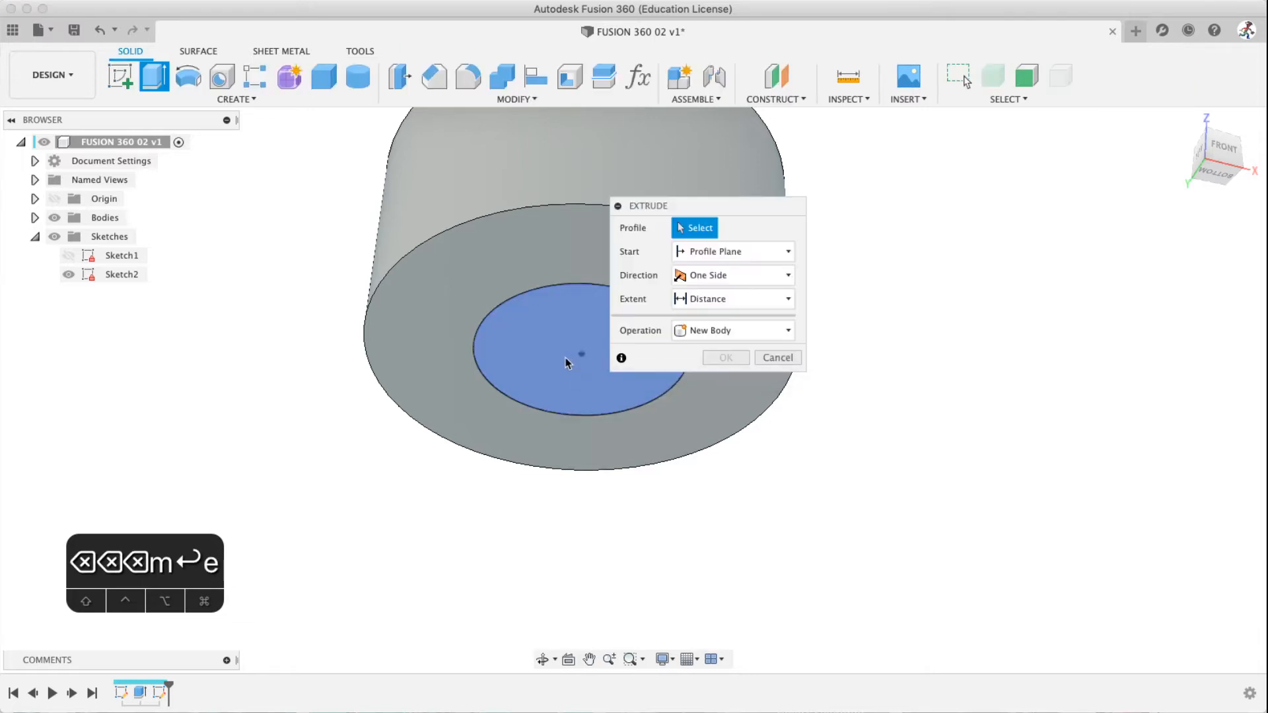
middle_click_drag(467, 377, 351, 374)
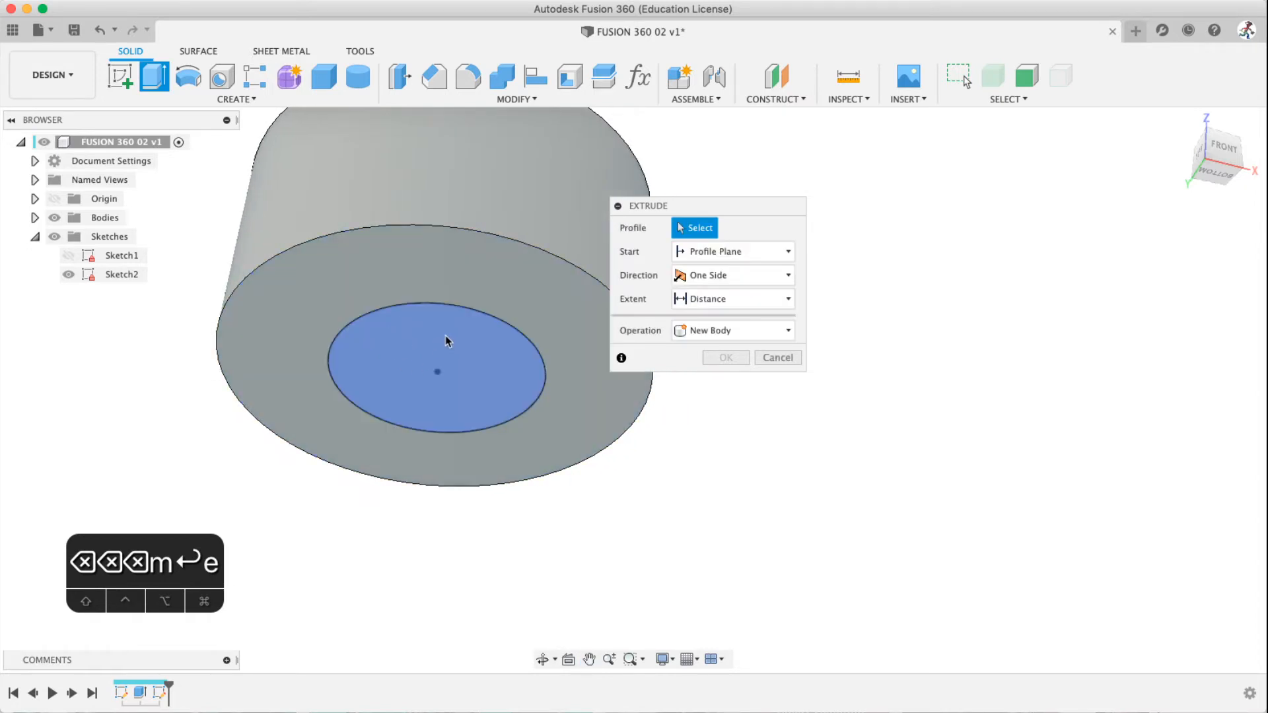
left_click(445, 337)
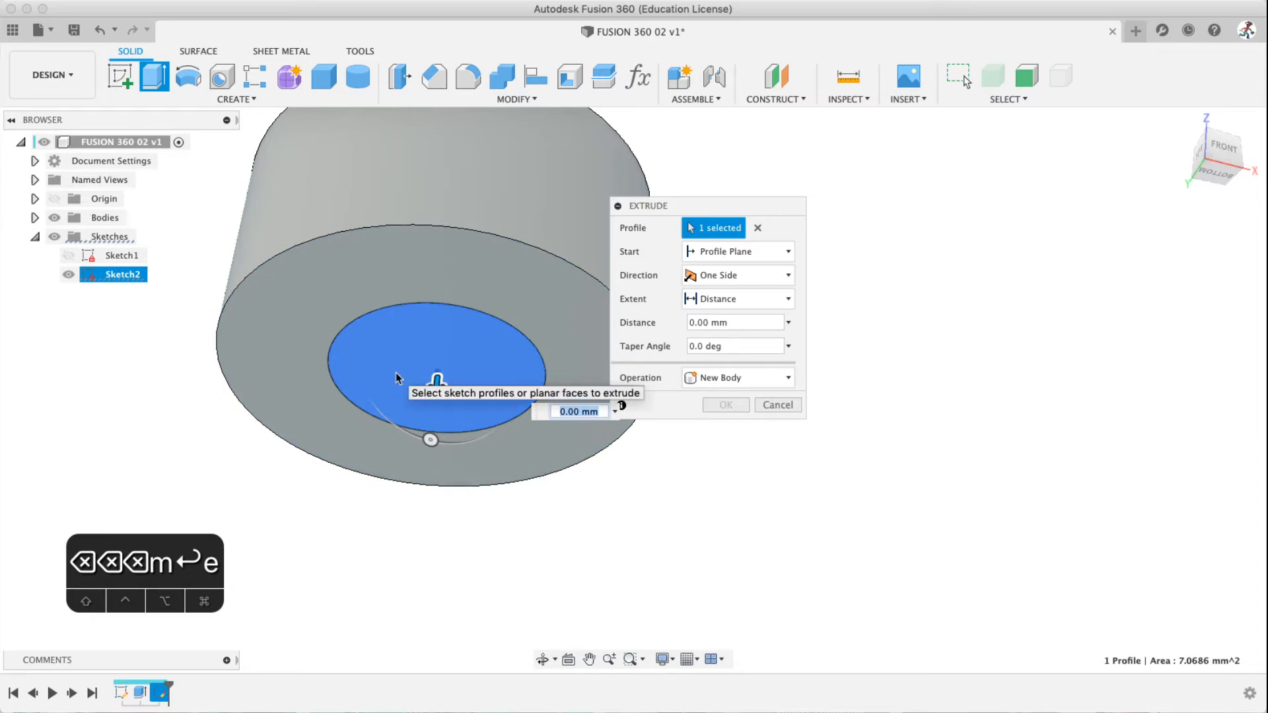
type("10")
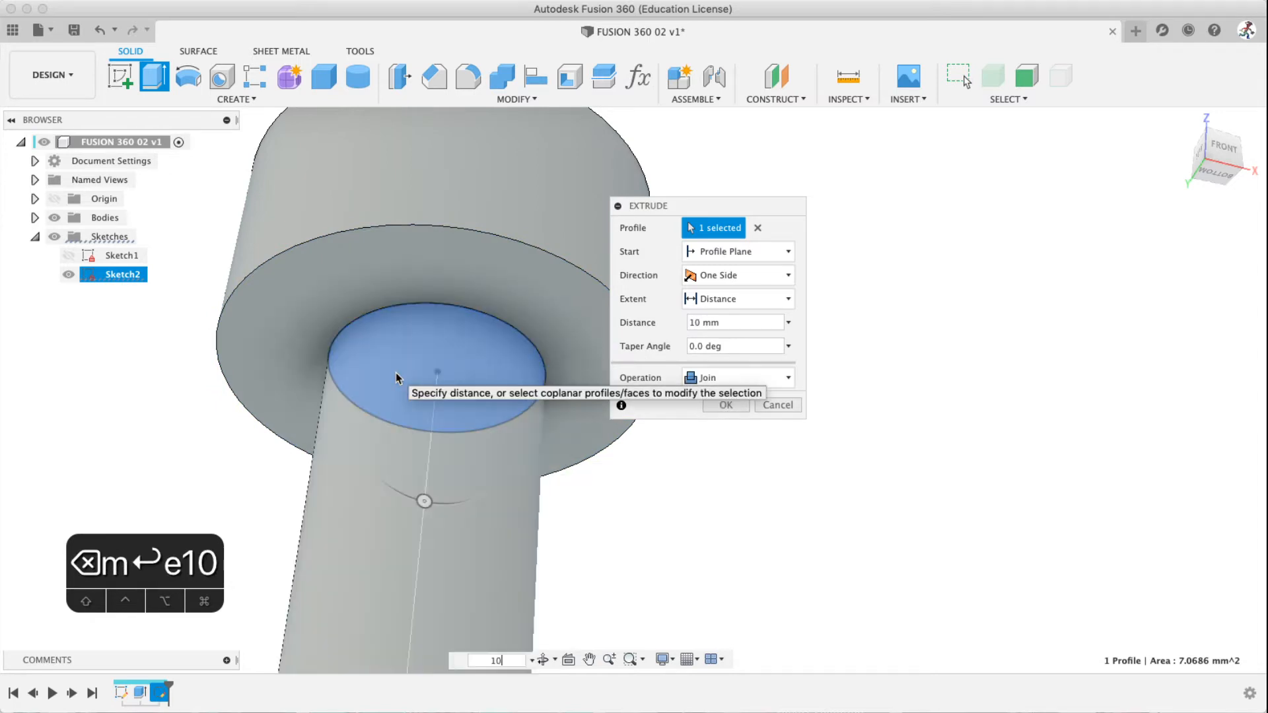
scroll(410, 504, "down", 5)
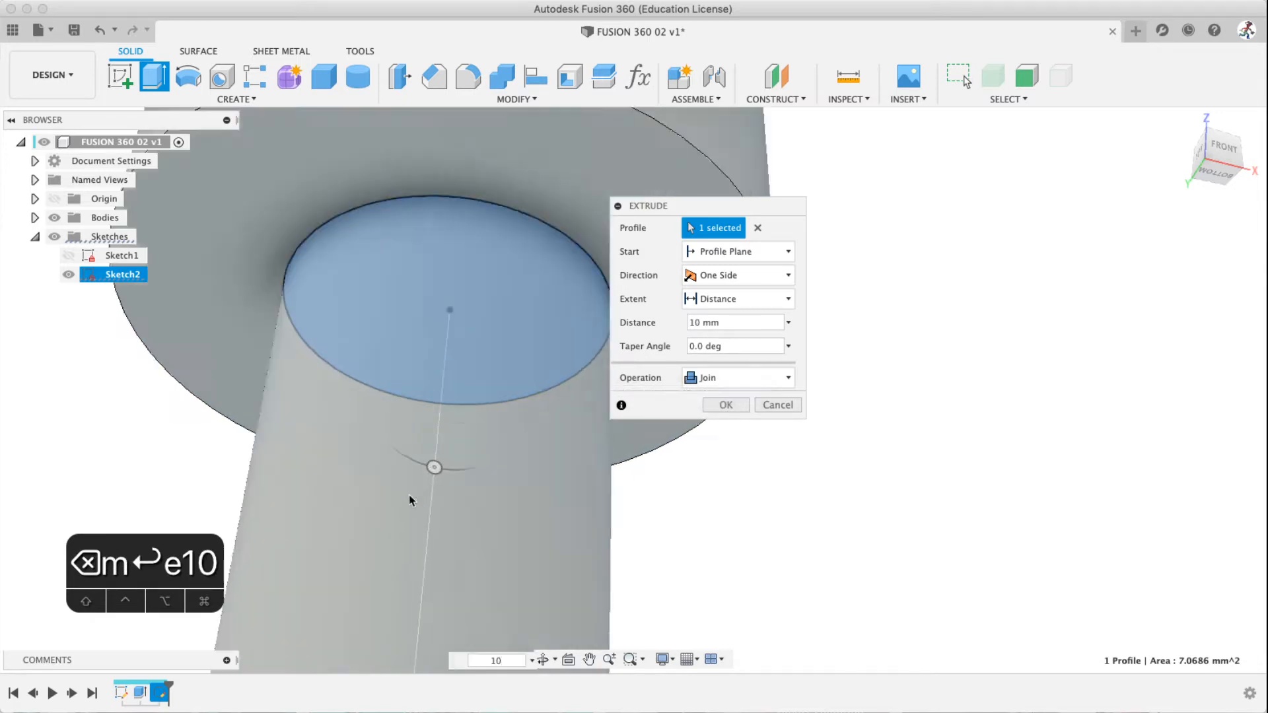
Reset the shank's extrusion distance to 0 and stretch the preview freehand to 9 mm, then back to 8.5 mm
type("0")
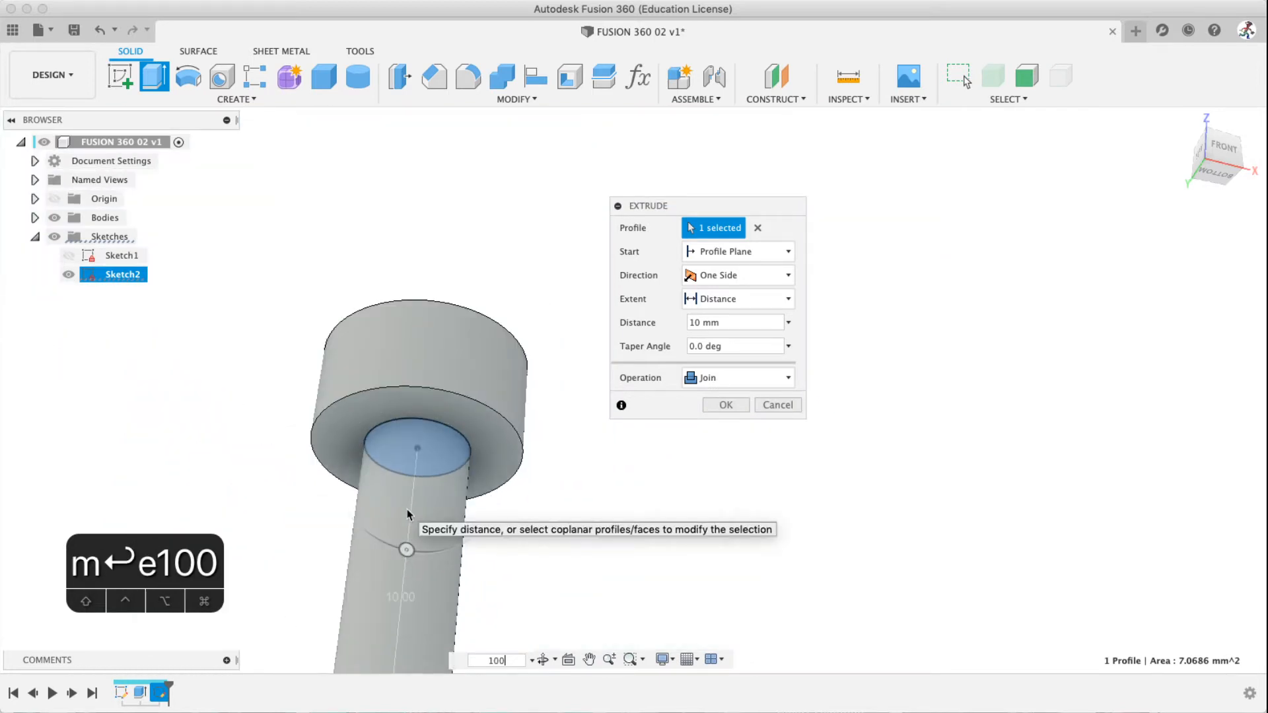
middle_click_drag(418, 513, 459, 317)
left_click_drag(752, 320, 634, 325)
type("0")
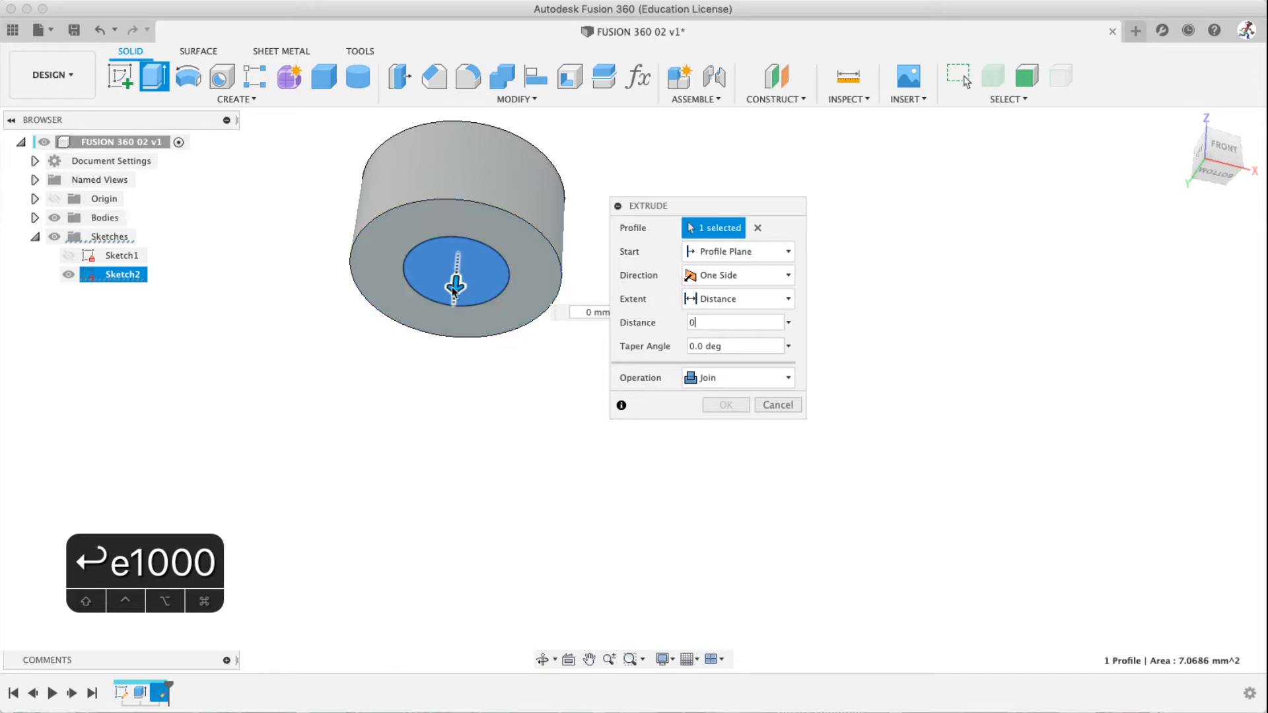
left_click_drag(453, 283, 437, 553)
left_click(581, 519)
scroll(427, 554, "up", 5)
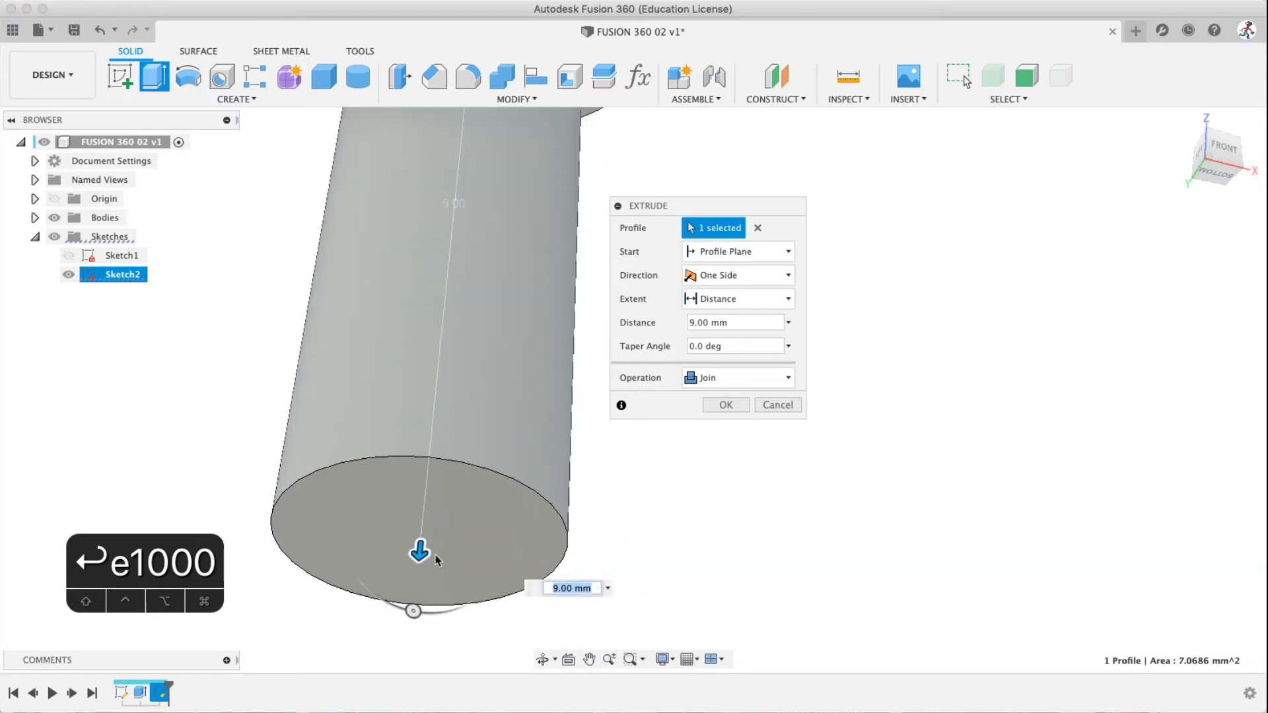
left_click_drag(418, 547, 421, 517)
scroll(422, 517, "up", 5)
scroll(422, 521, "up", 5)
scroll(430, 461, "down", 5)
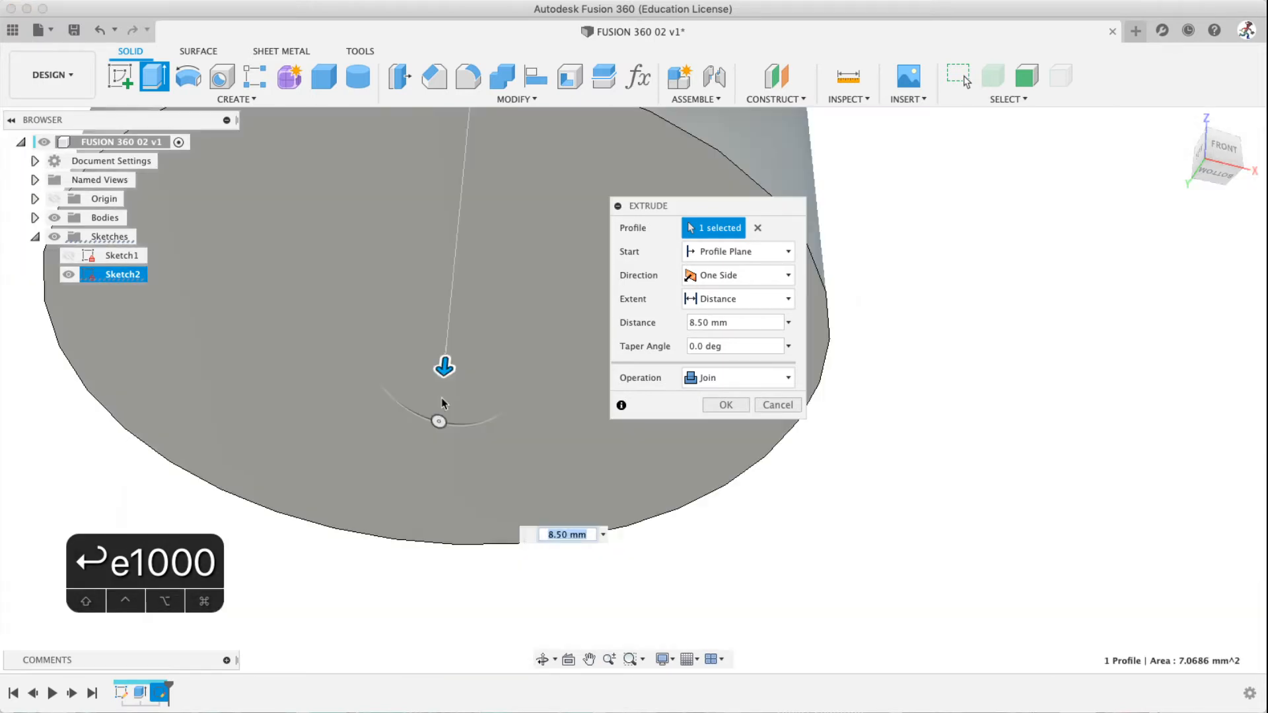
mouse_move(444, 362)
left_mouse_down()
mouse_move(453, 321)
mouse_move(444, 361)
left_mouse_up()
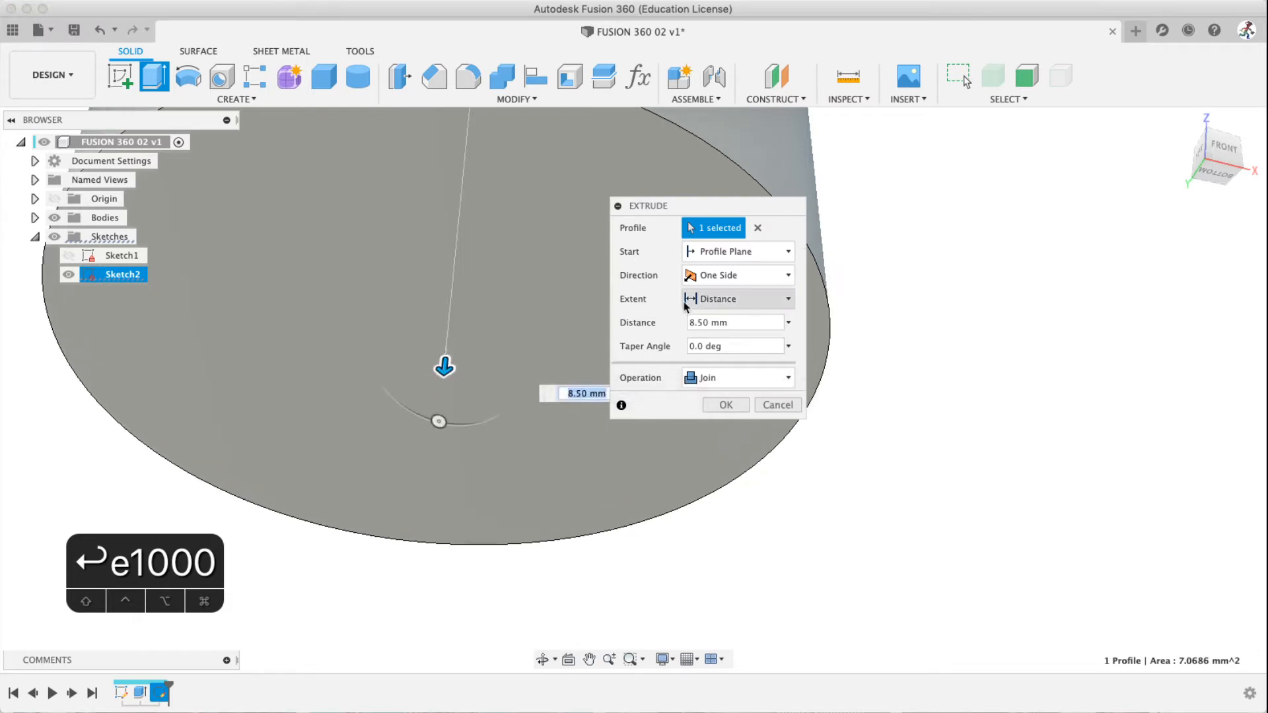
Set the shank's extrusion distance to 10 mm
type("10")
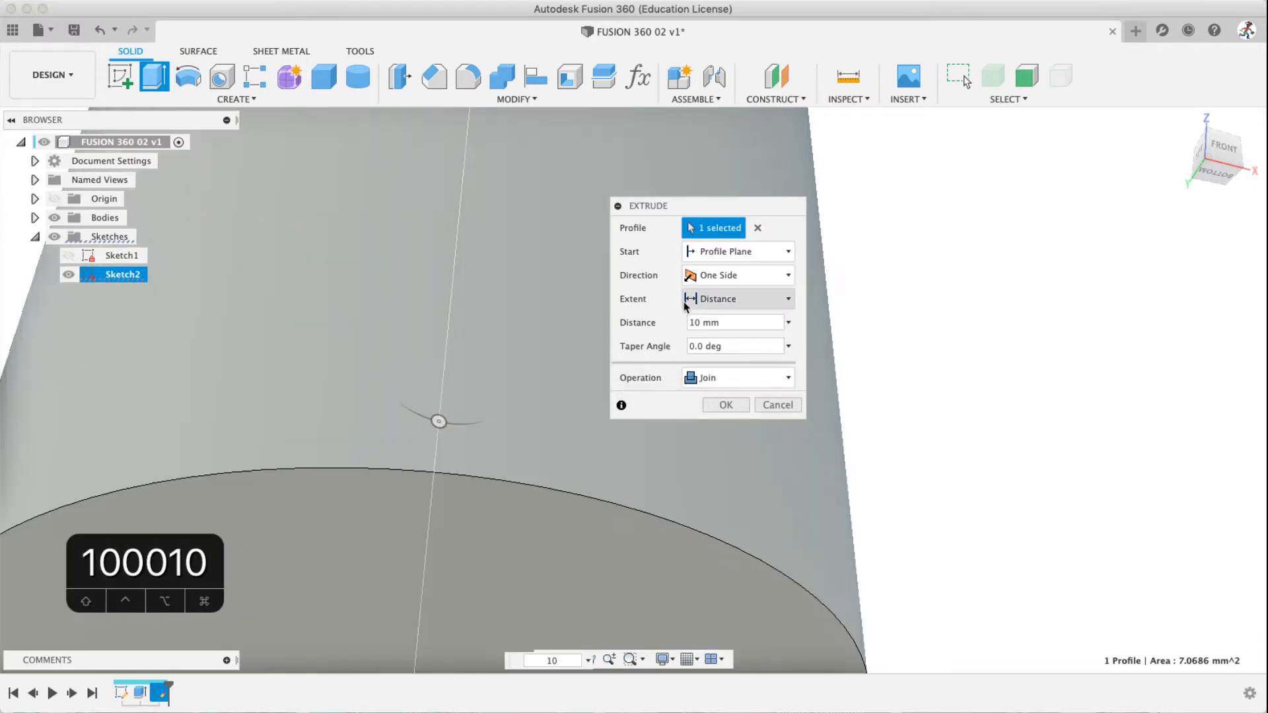
scroll(500, 364, "up", 5)
scroll(498, 362, "down", 10)
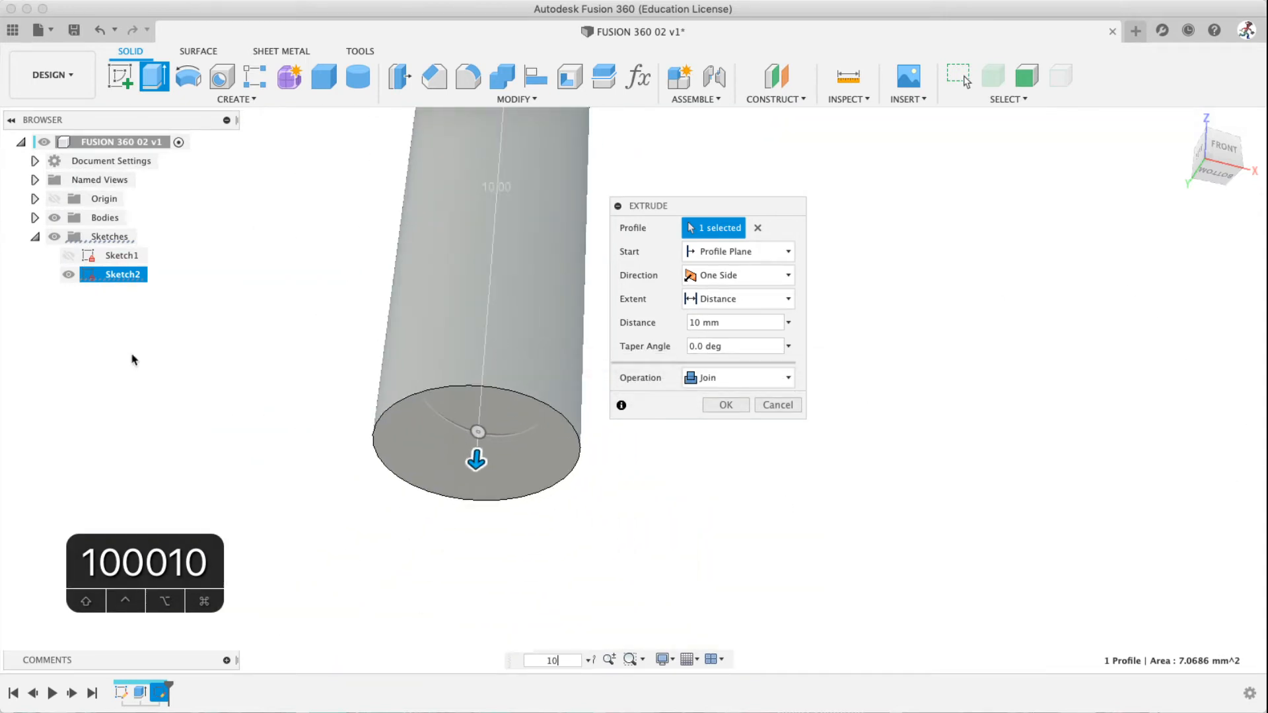
middle_click_drag(487, 268, 480, 423)
scroll(476, 386, "down", 3)
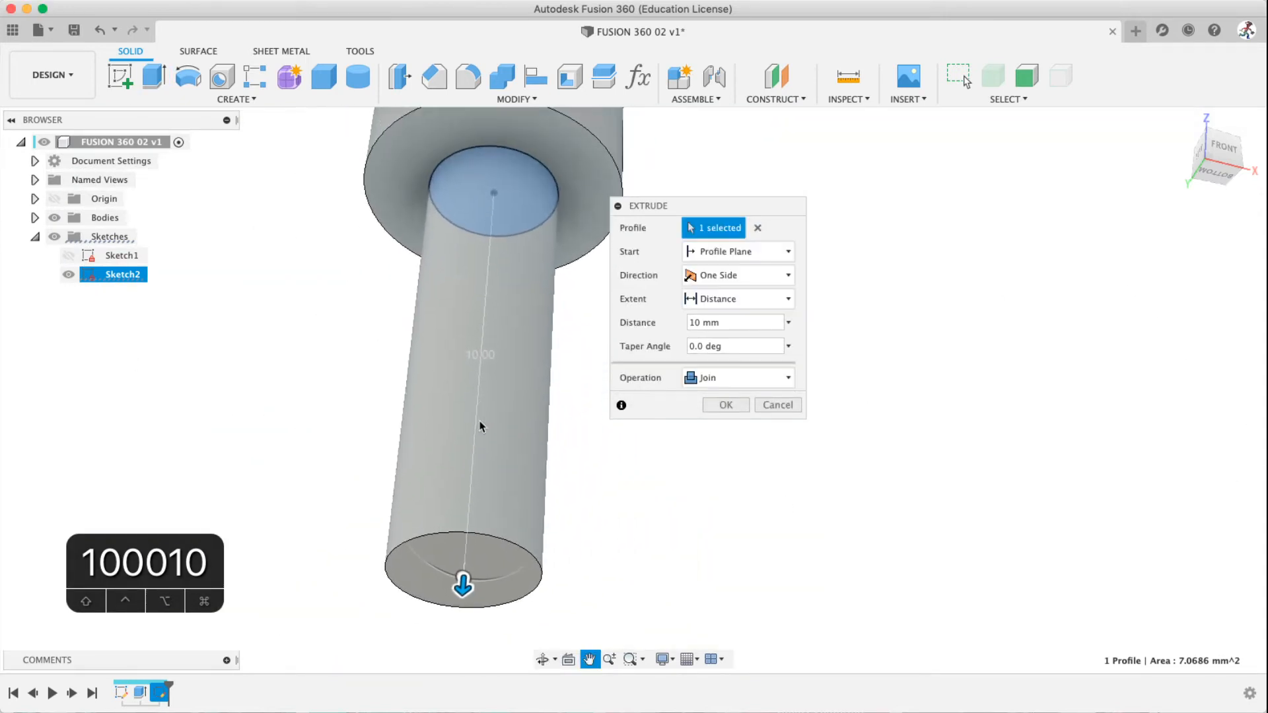
scroll(469, 419, "down", 5)
scroll(471, 400, "up", 4)
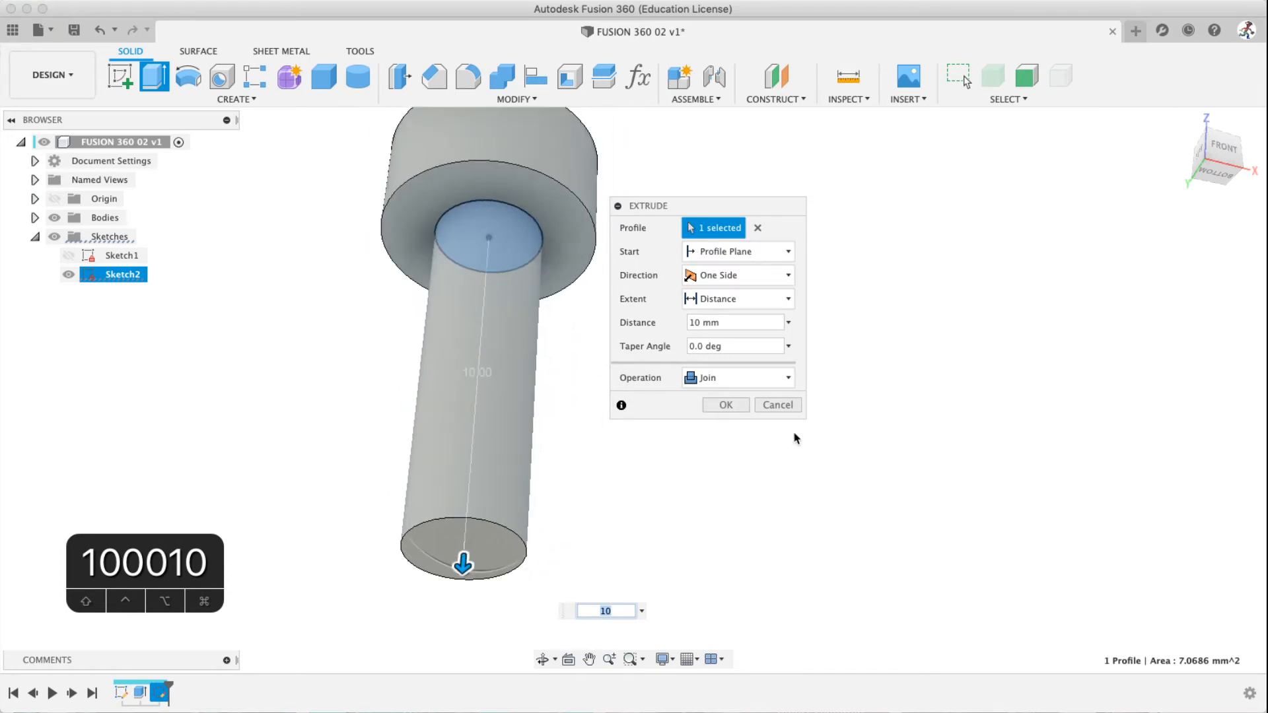
Look through the extrusion's operation choices and try New Body for the shank
left_click(704, 382)
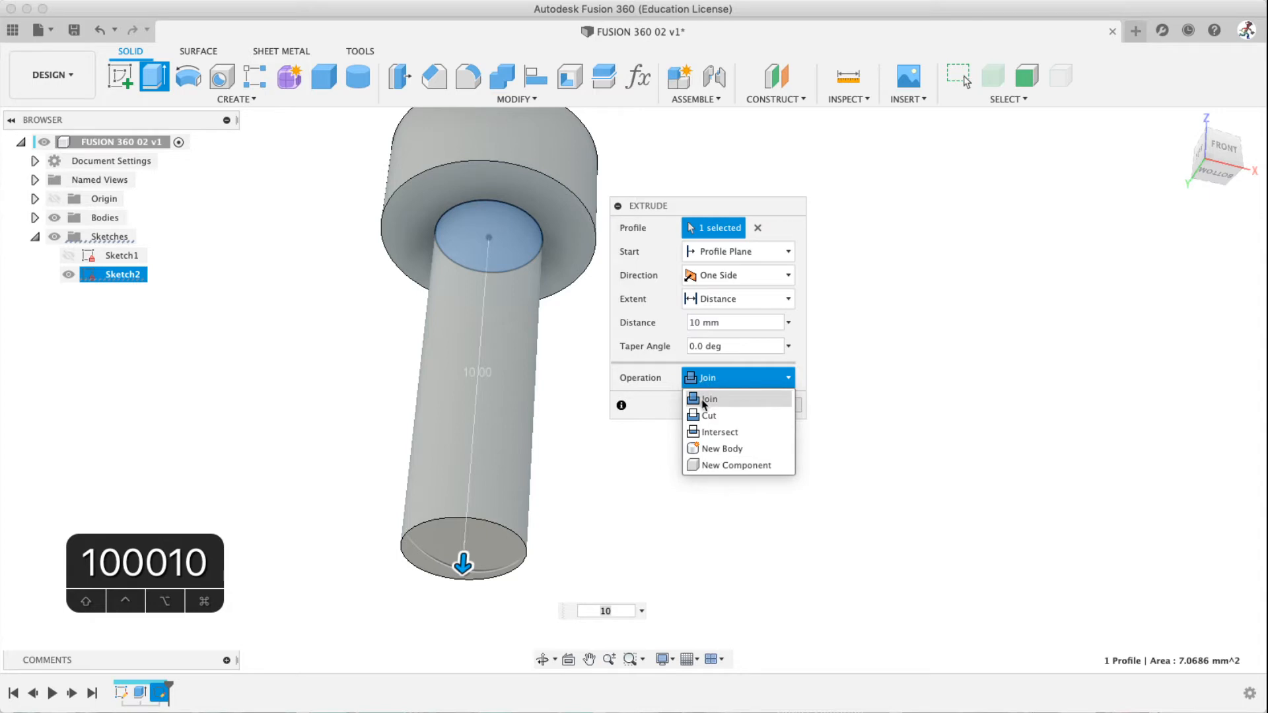
left_click(687, 377)
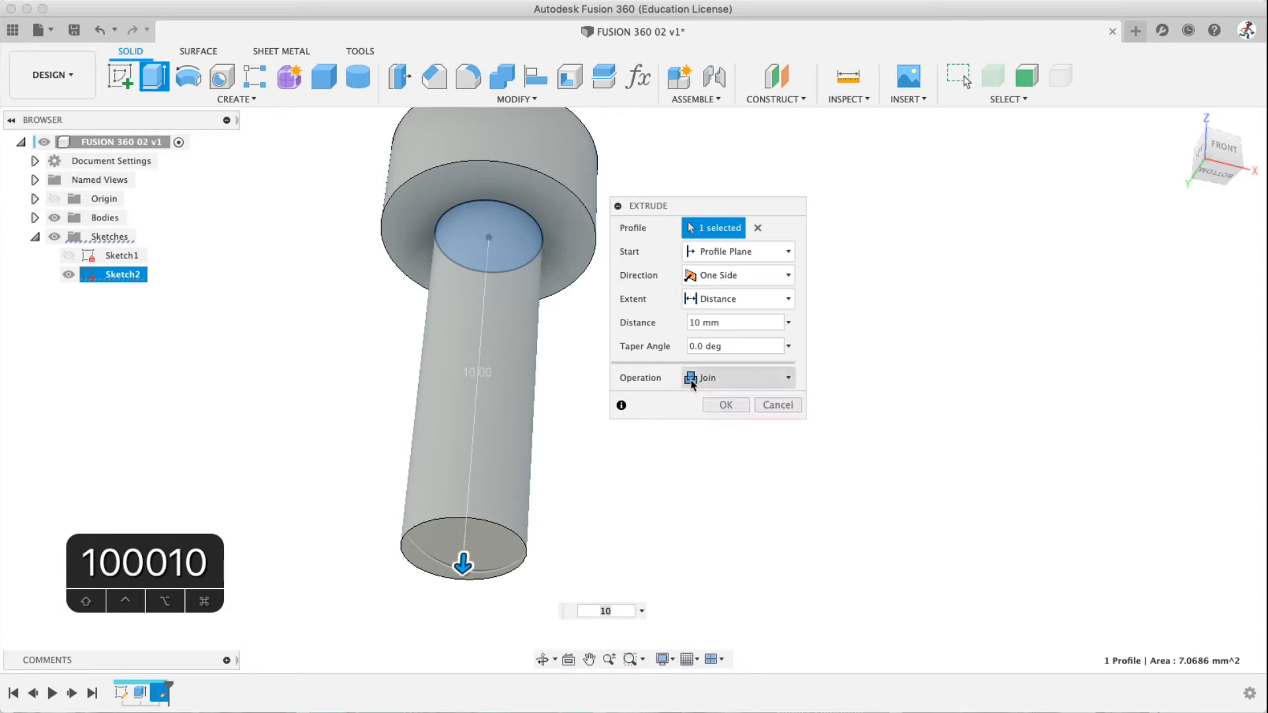
left_click(687, 377)
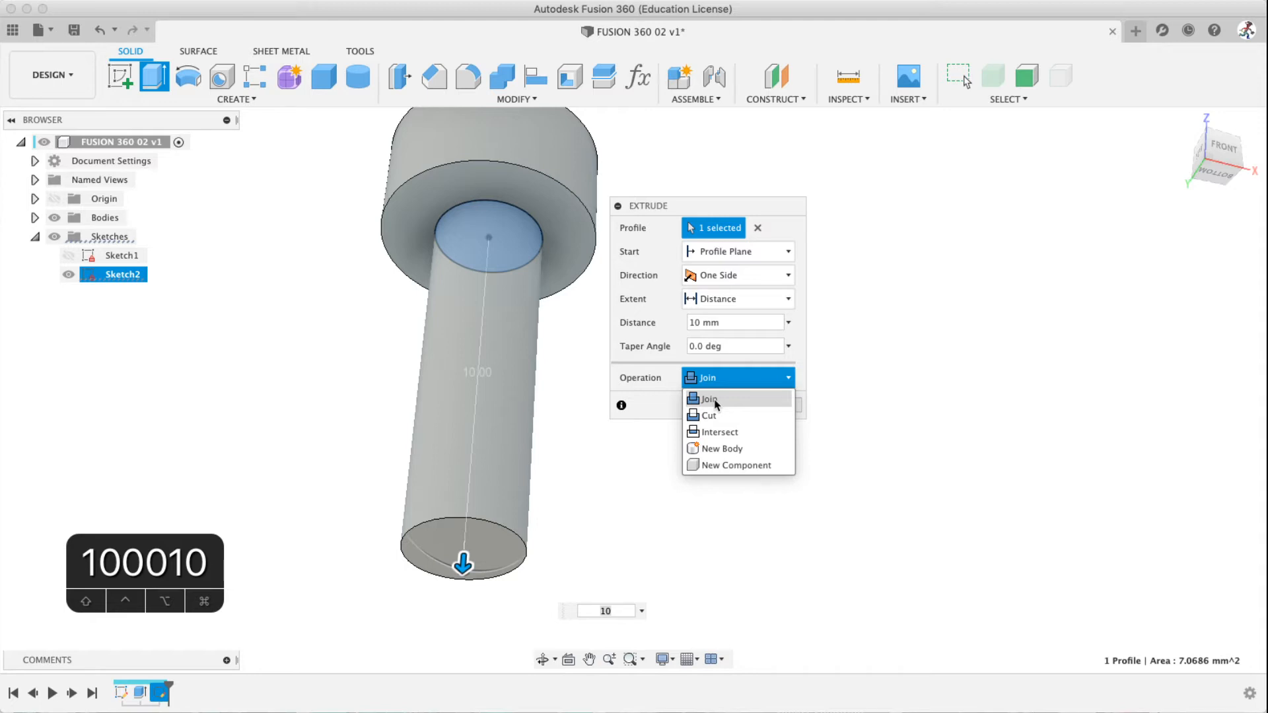
left_click(710, 403)
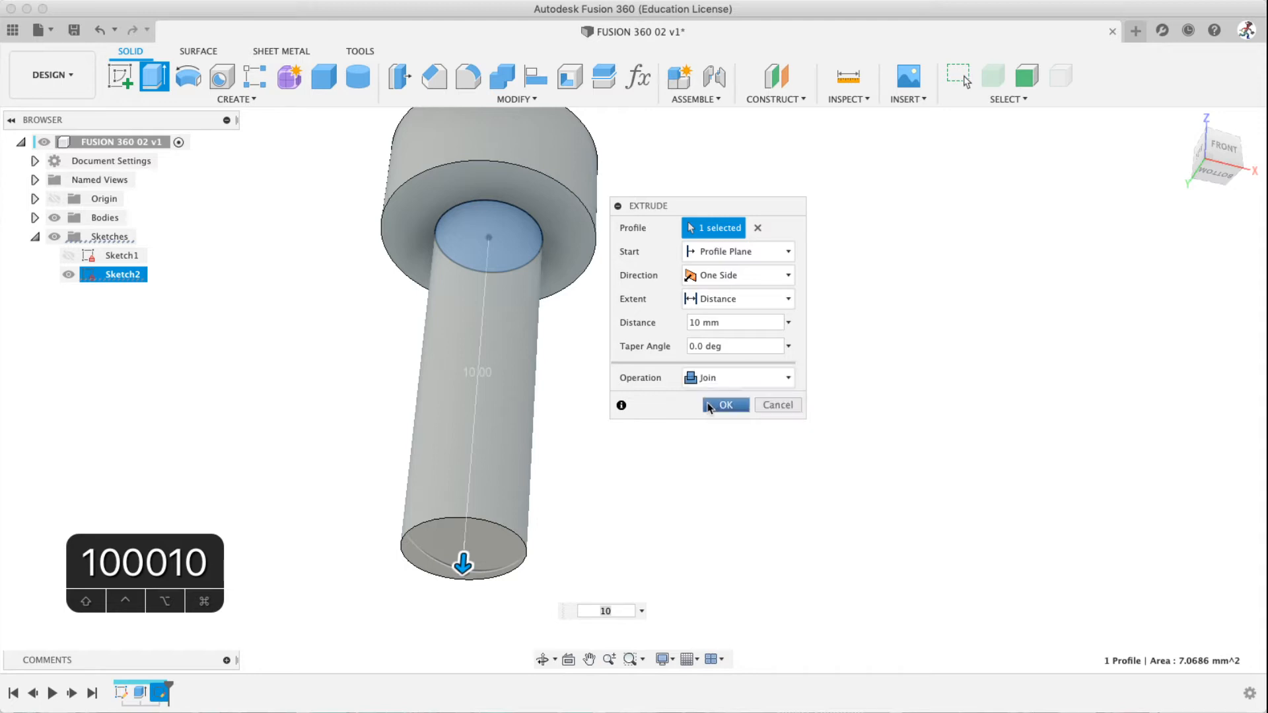
left_click(705, 378)
left_click(707, 444)
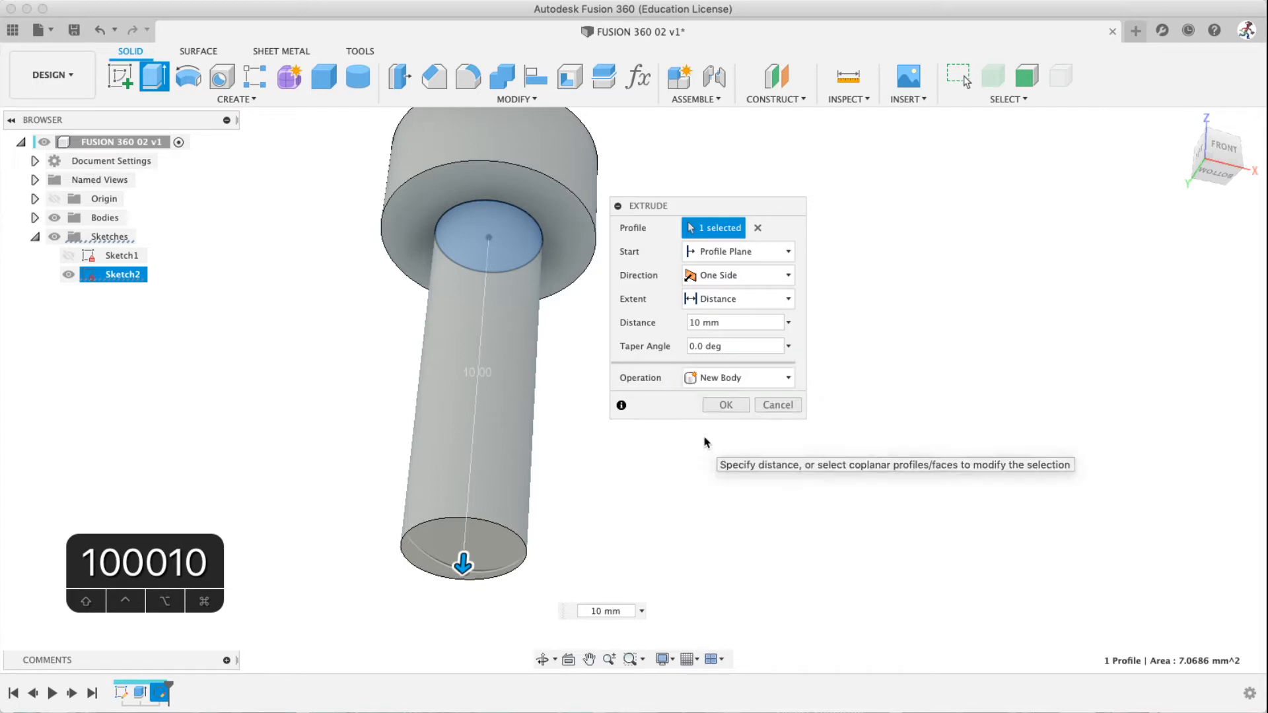
Set the shank extrusion's operation to Join and finish the extrusion
left_click(703, 378)
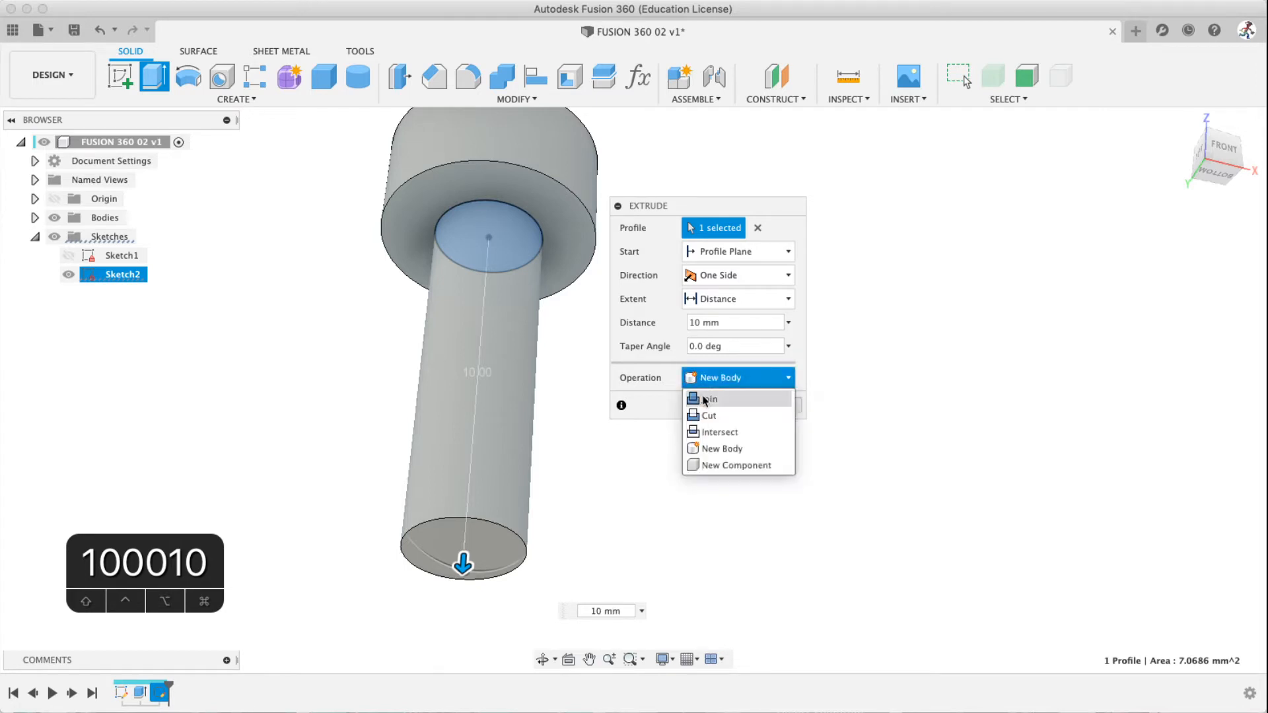
left_click(705, 399)
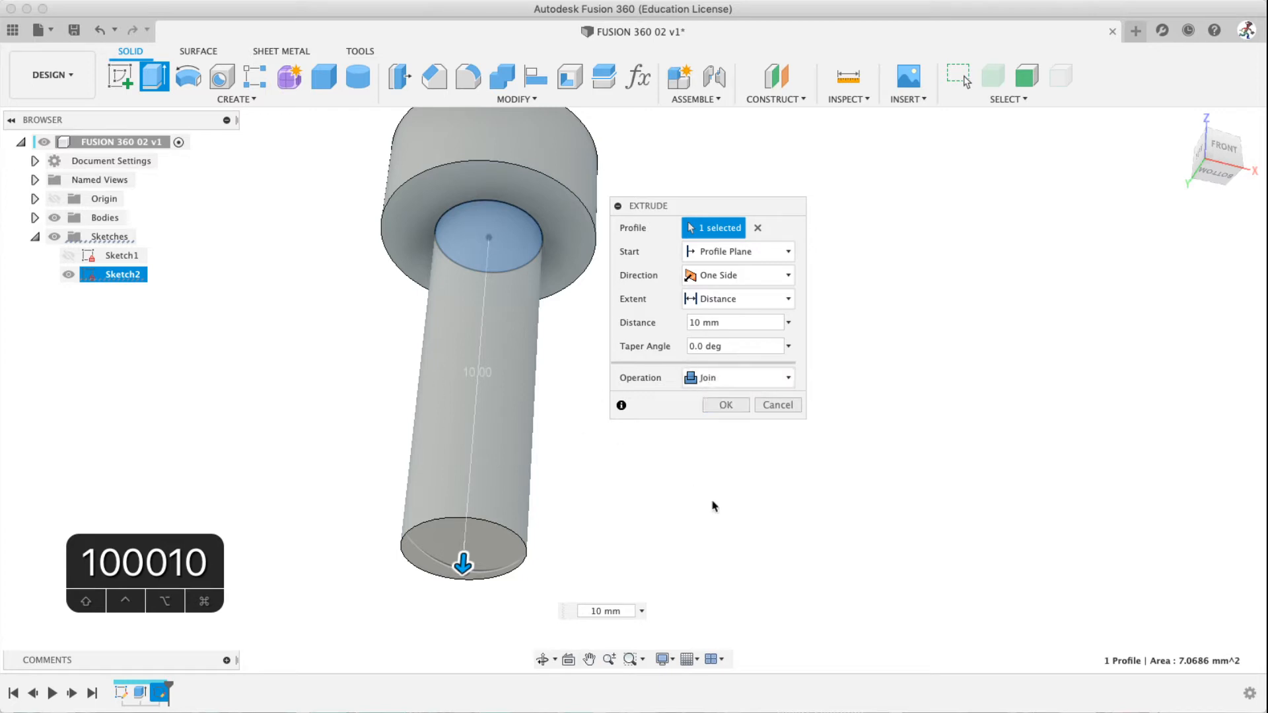
left_click(723, 404)
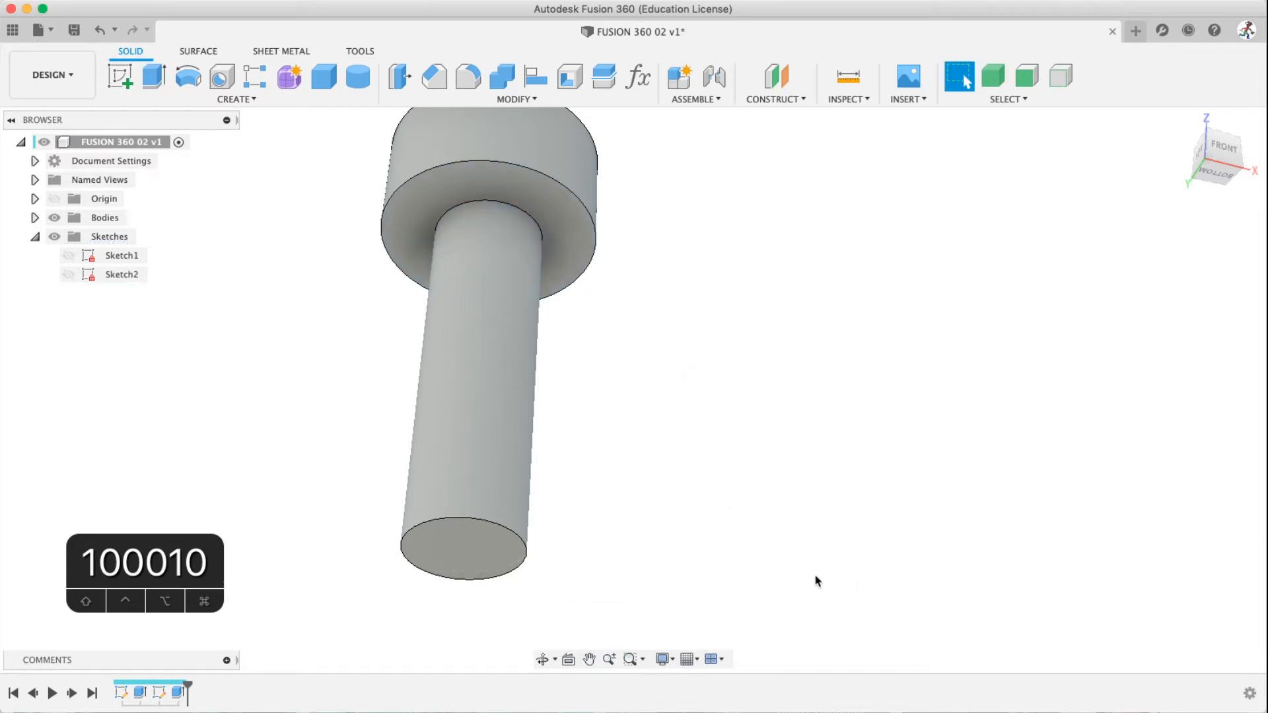
Review the name and expression of the m3dia user parameter and close the parameters without changes
scroll(447, 485, "up", 2)
middle_click_drag(454, 470, 521, 484)
scroll(415, 430, "down", 5)
scroll(516, 508, "up", 1)
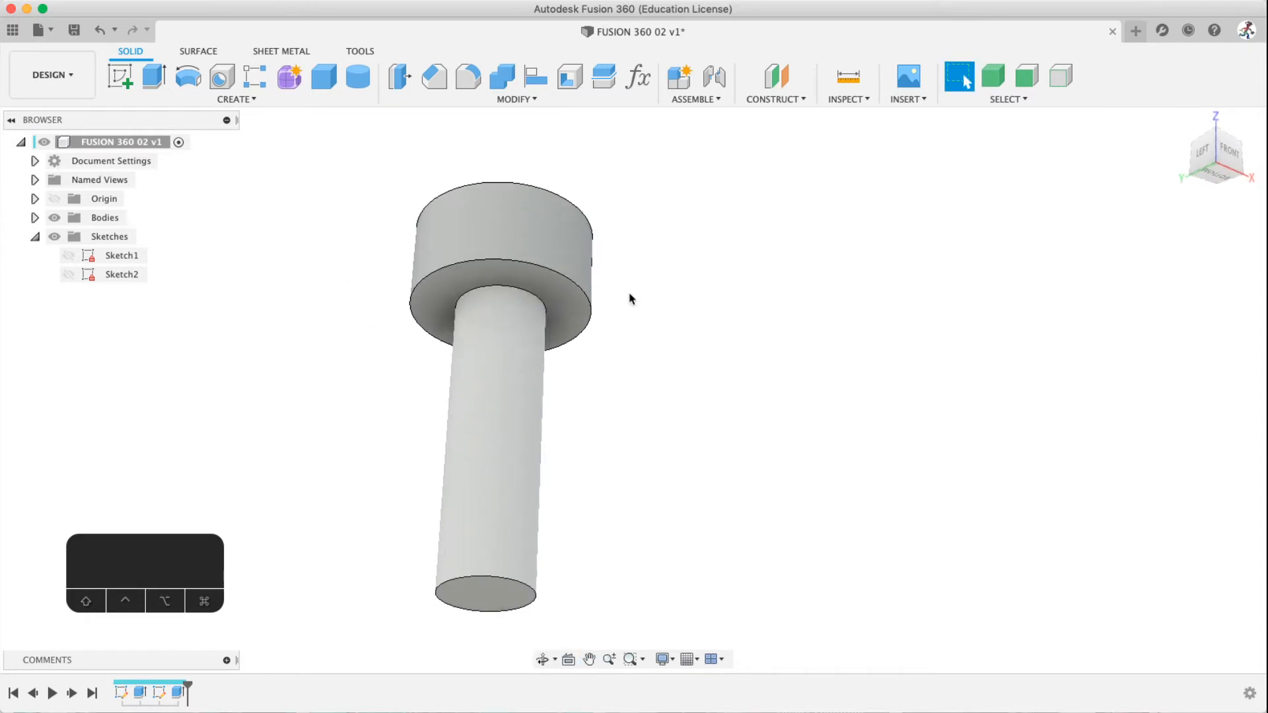
left_click(639, 79)
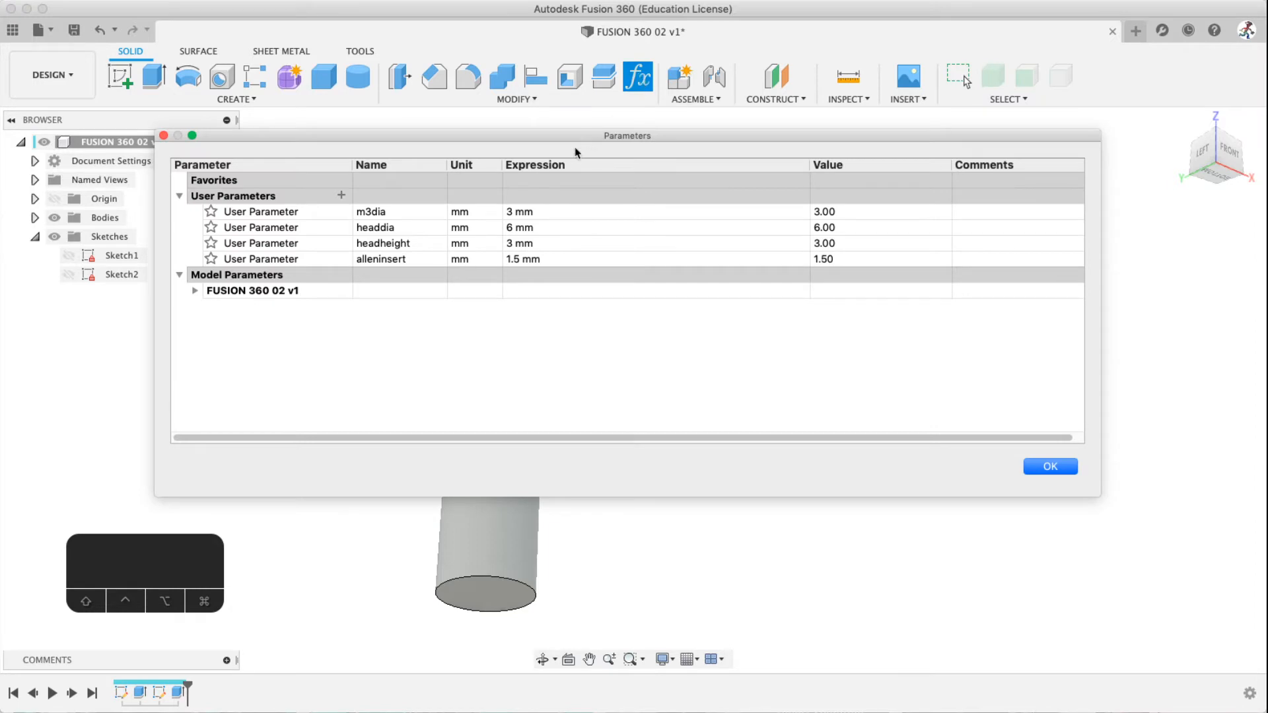
left_click_drag(583, 130, 633, 90)
left_click(324, 165)
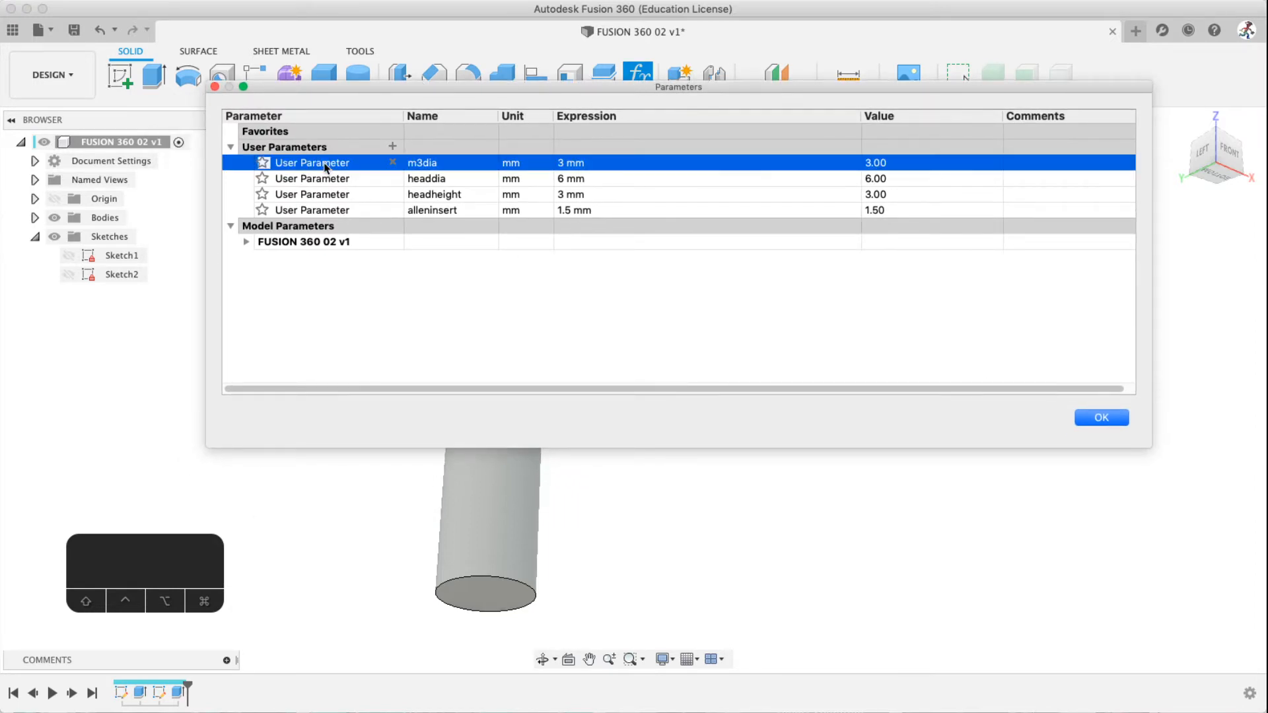
double_click(430, 165)
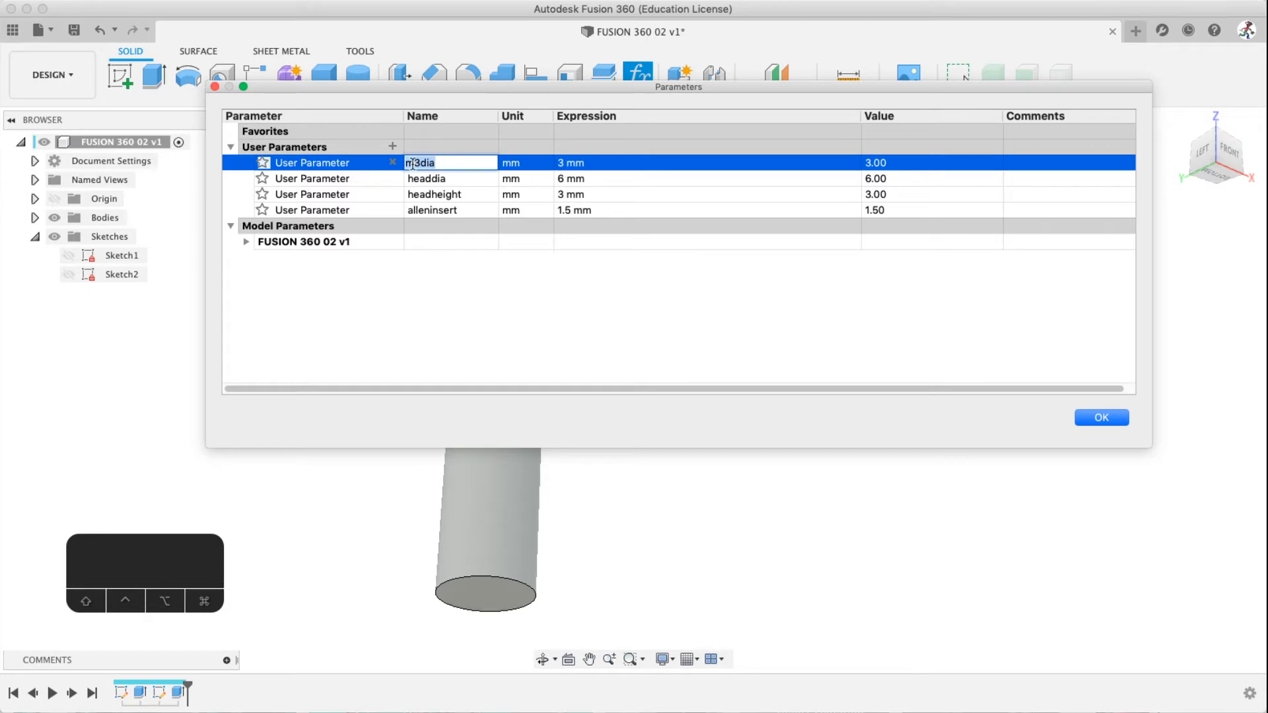
double_click(574, 162)
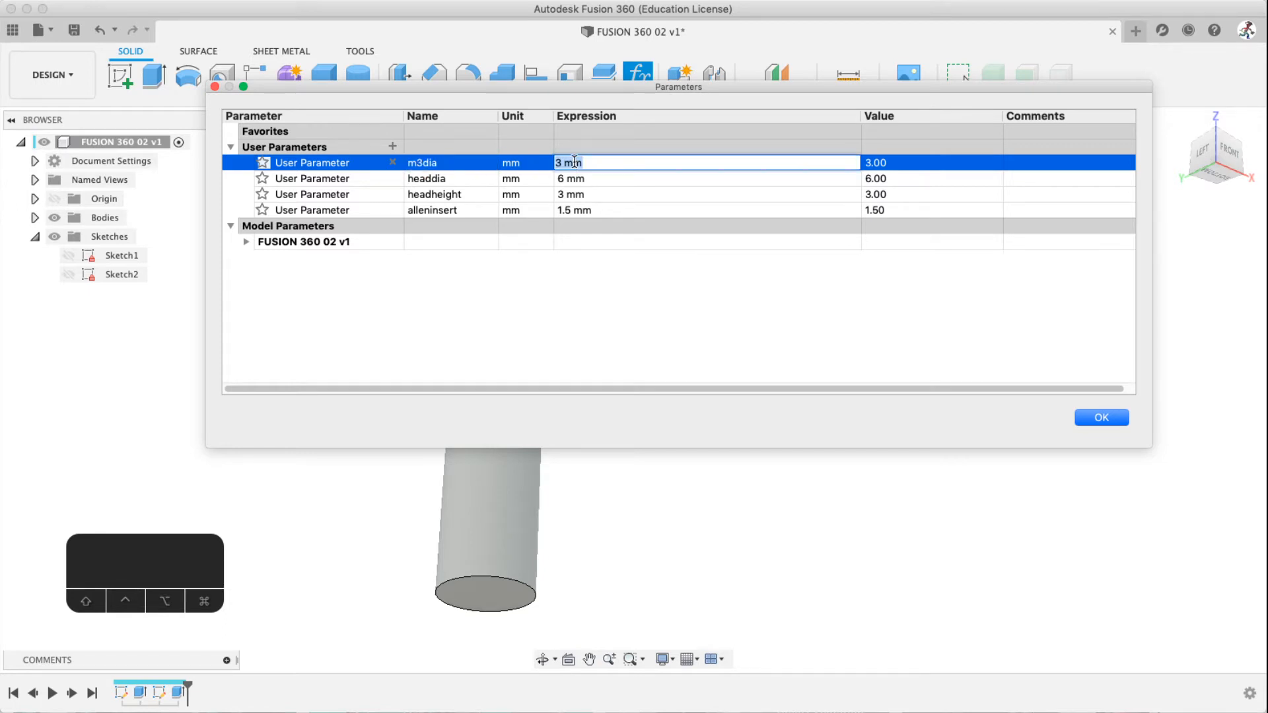
left_click_drag(498, 91, 503, 87)
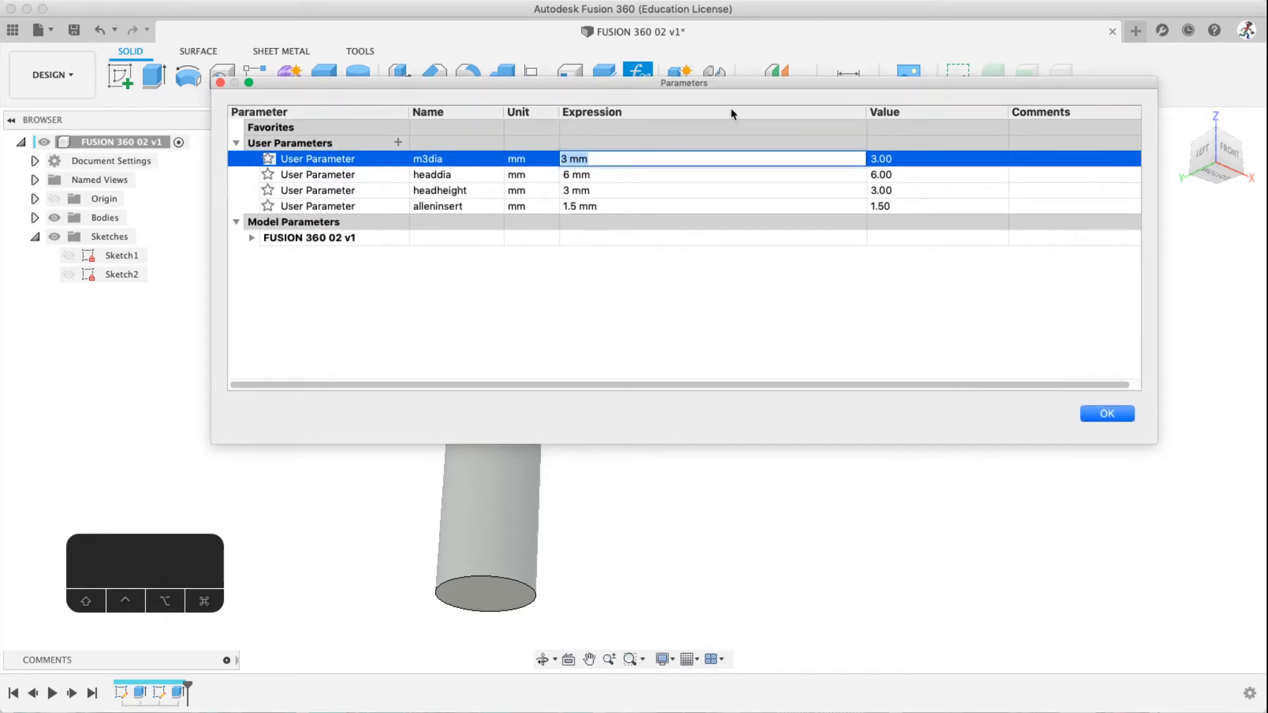
left_click(1106, 414)
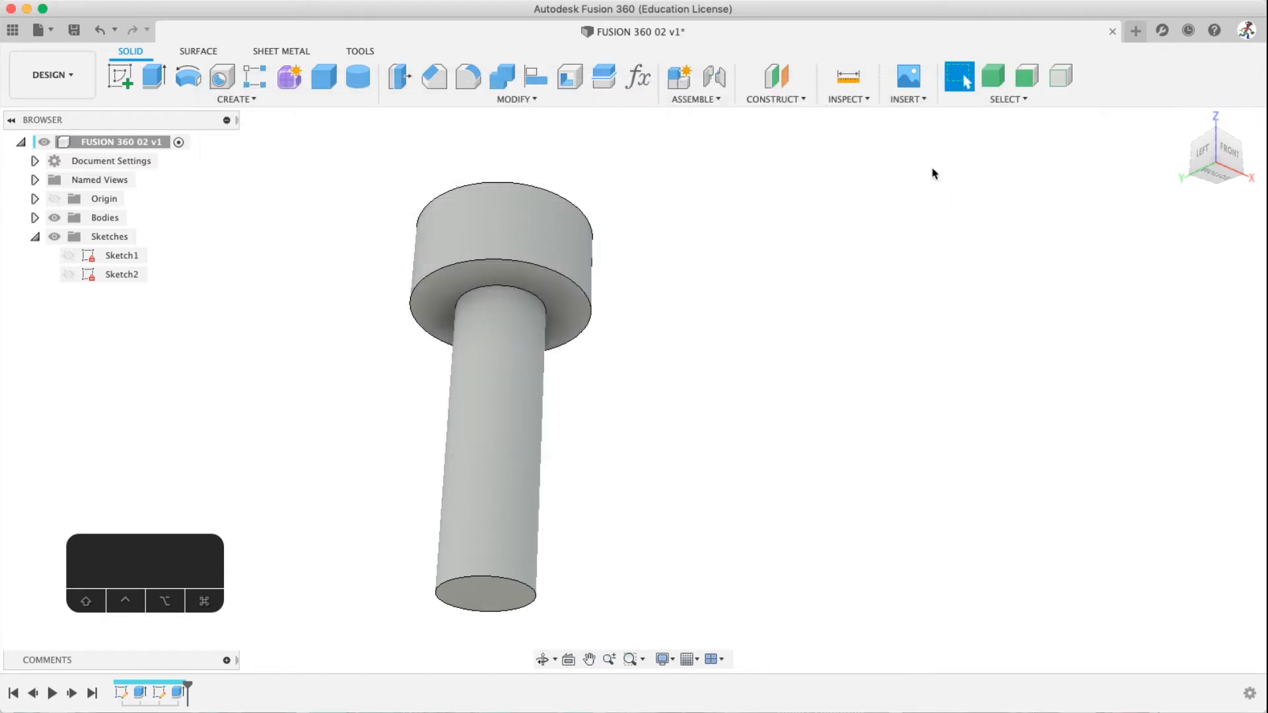
Measure the shank's circular edge at the head, its end face and its end edge, clearing the selection between measurements
left_click(856, 79)
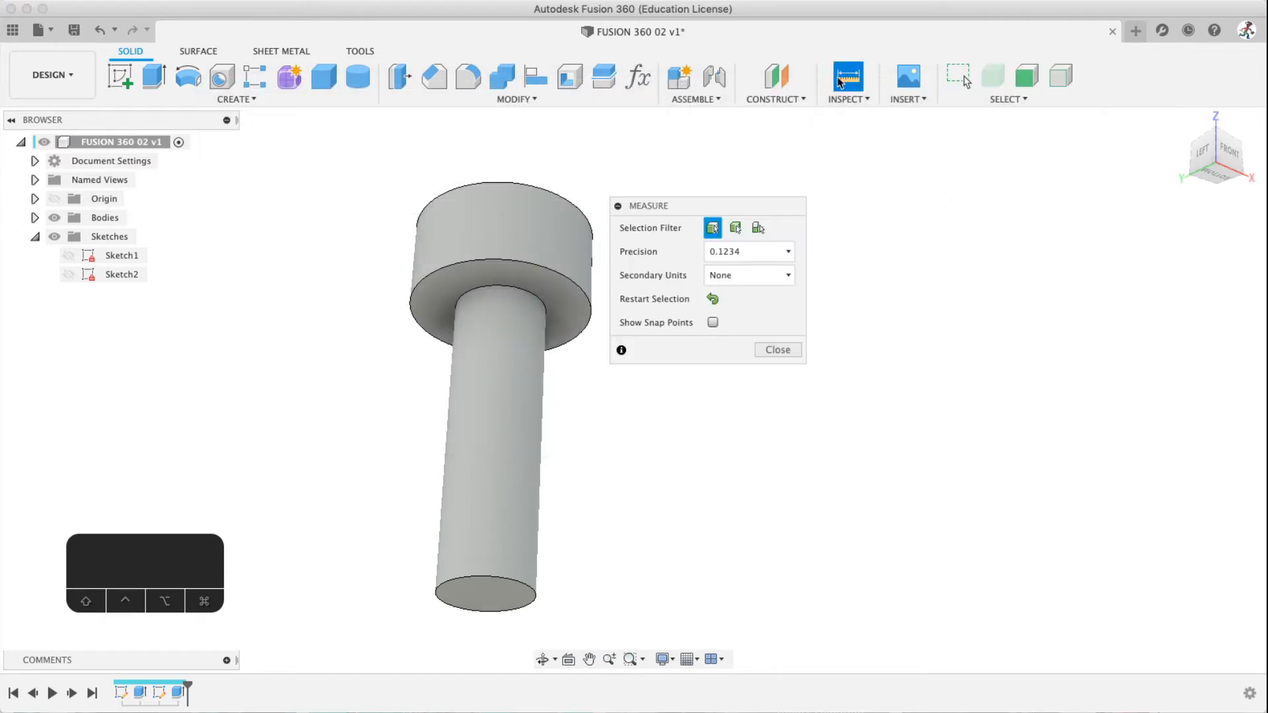
left_click(529, 291)
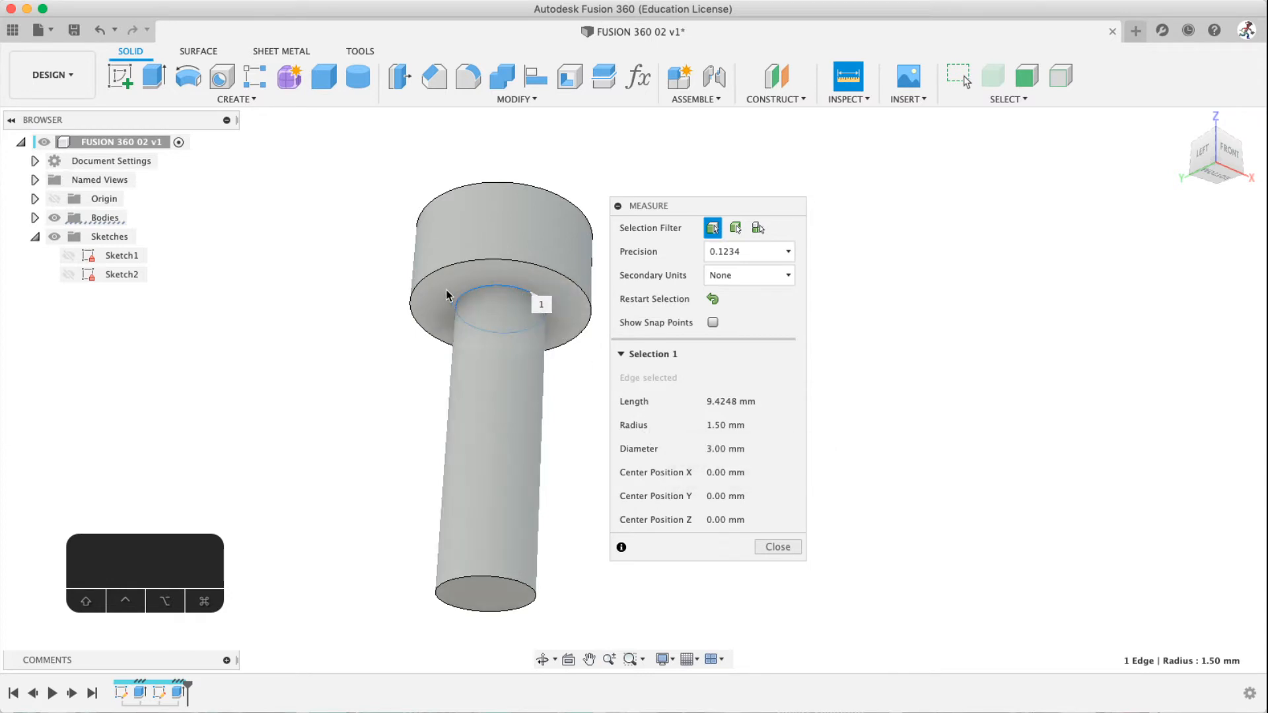
left_click(713, 301)
left_click(509, 588)
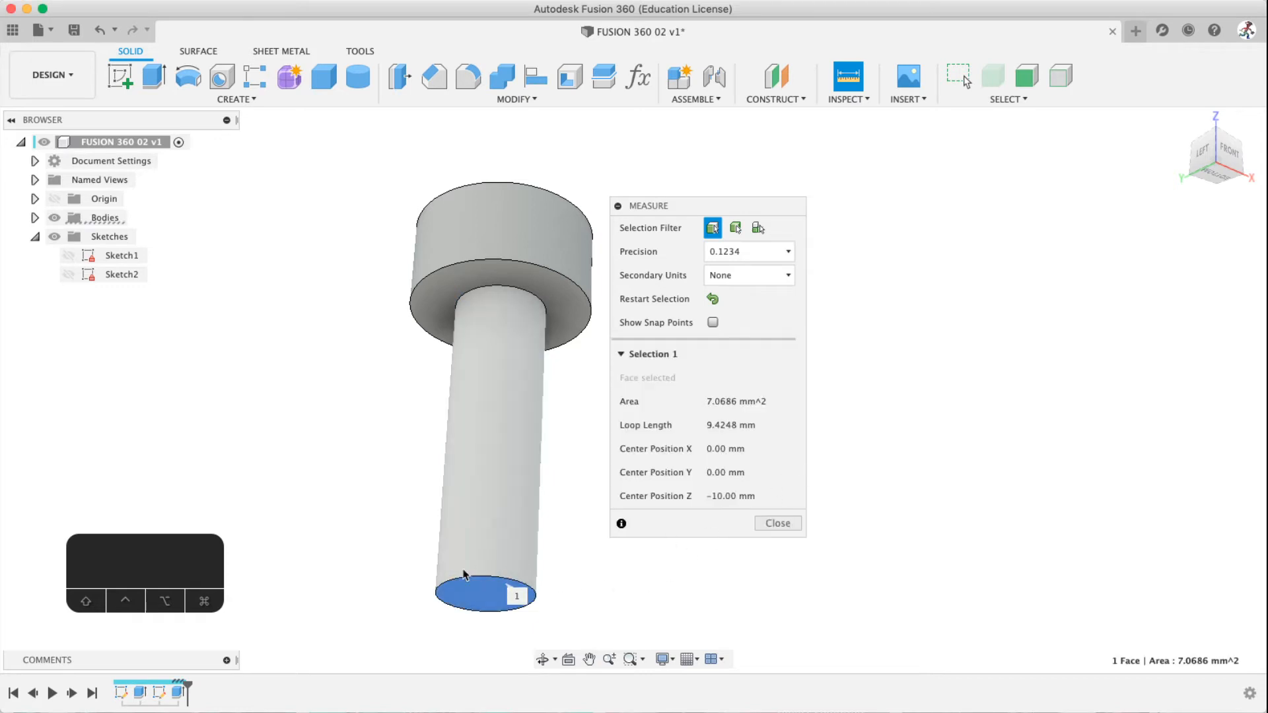
left_click(713, 300)
left_click(501, 580)
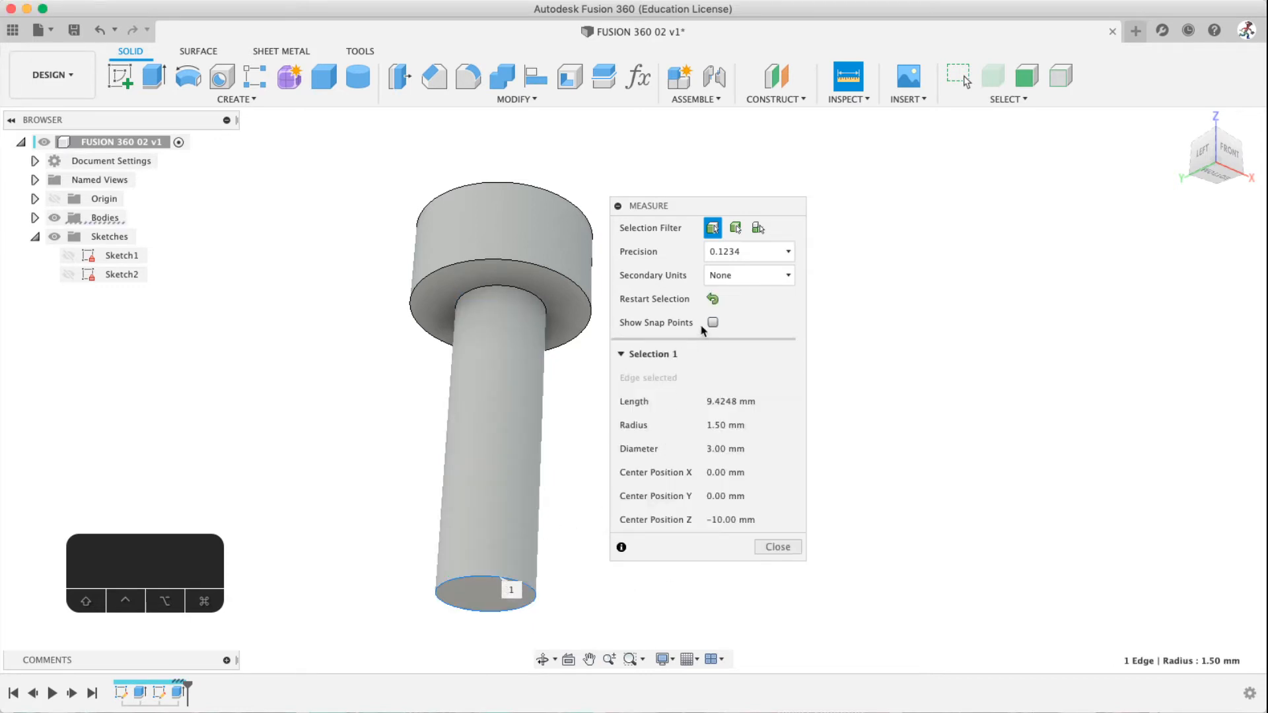
left_click(713, 299)
left_click(777, 350)
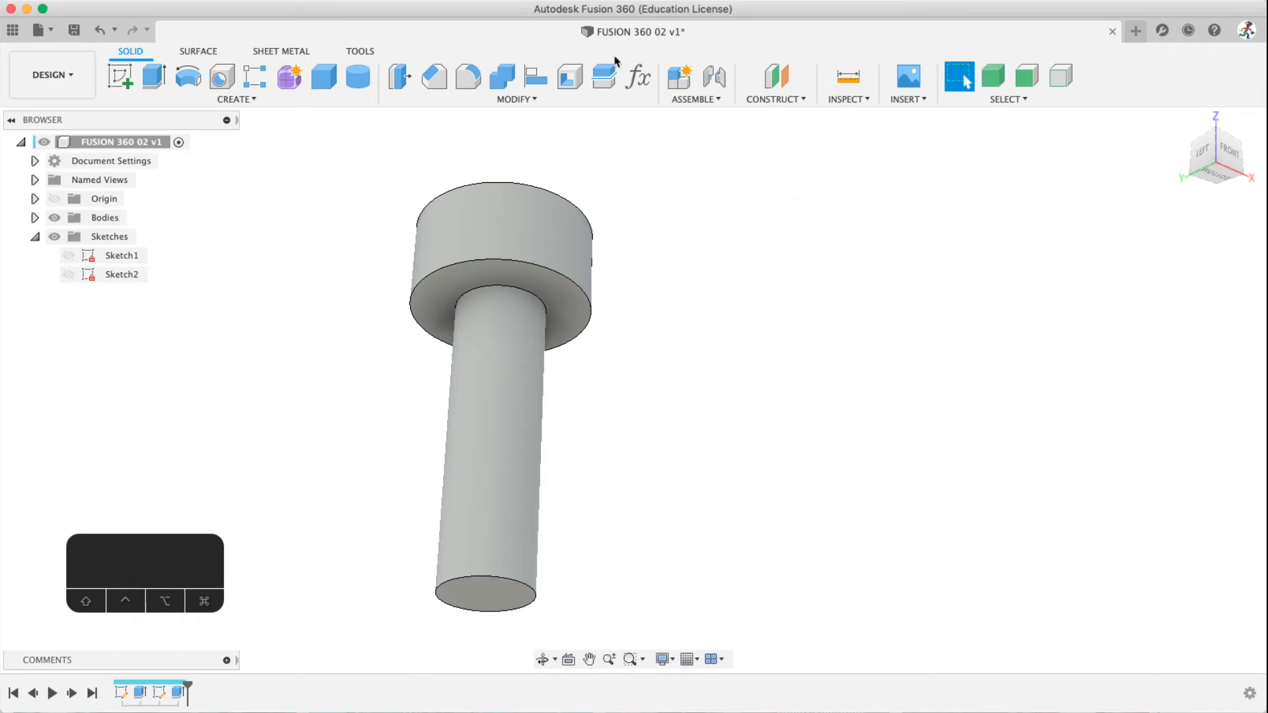
Set the m3dia user parameter to 3.5 mm
left_click(650, 80)
double_click(576, 159)
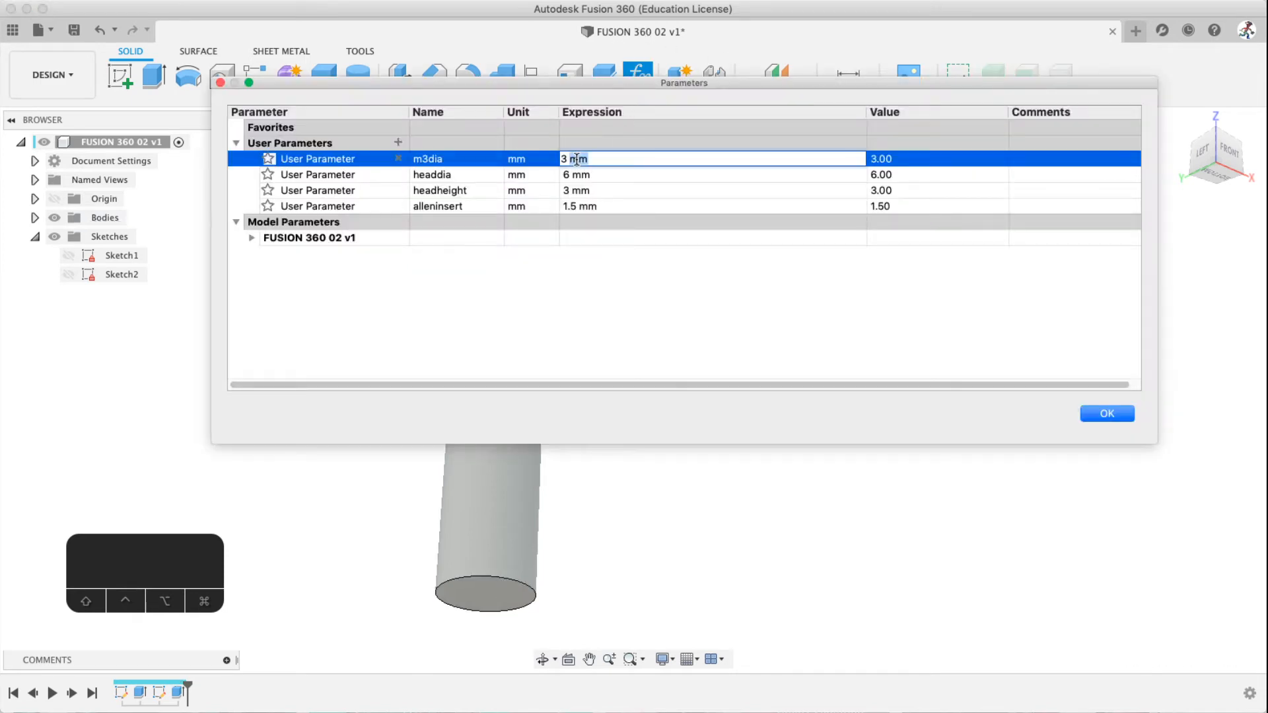
left_click_drag(569, 159, 558, 158)
type("3.5")
left_click(1113, 416)
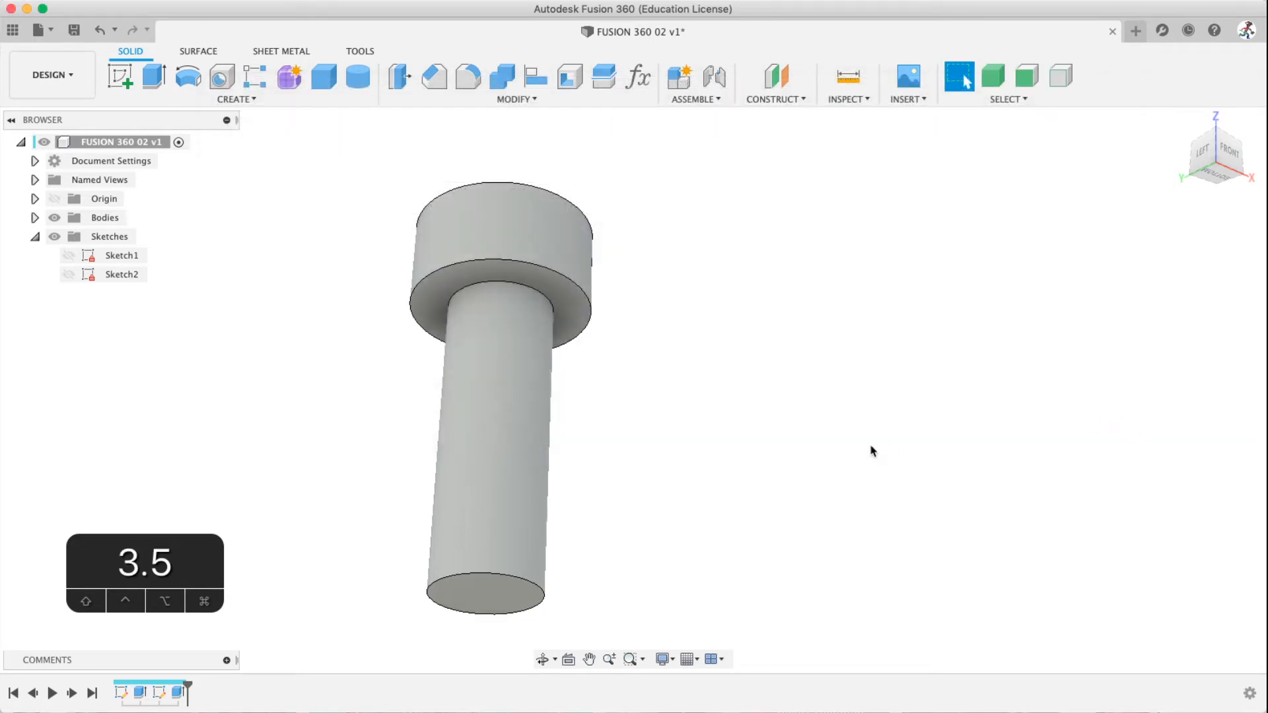
Measure the shank's circular edge at the head and check the user parameters list without changes
left_click(848, 76)
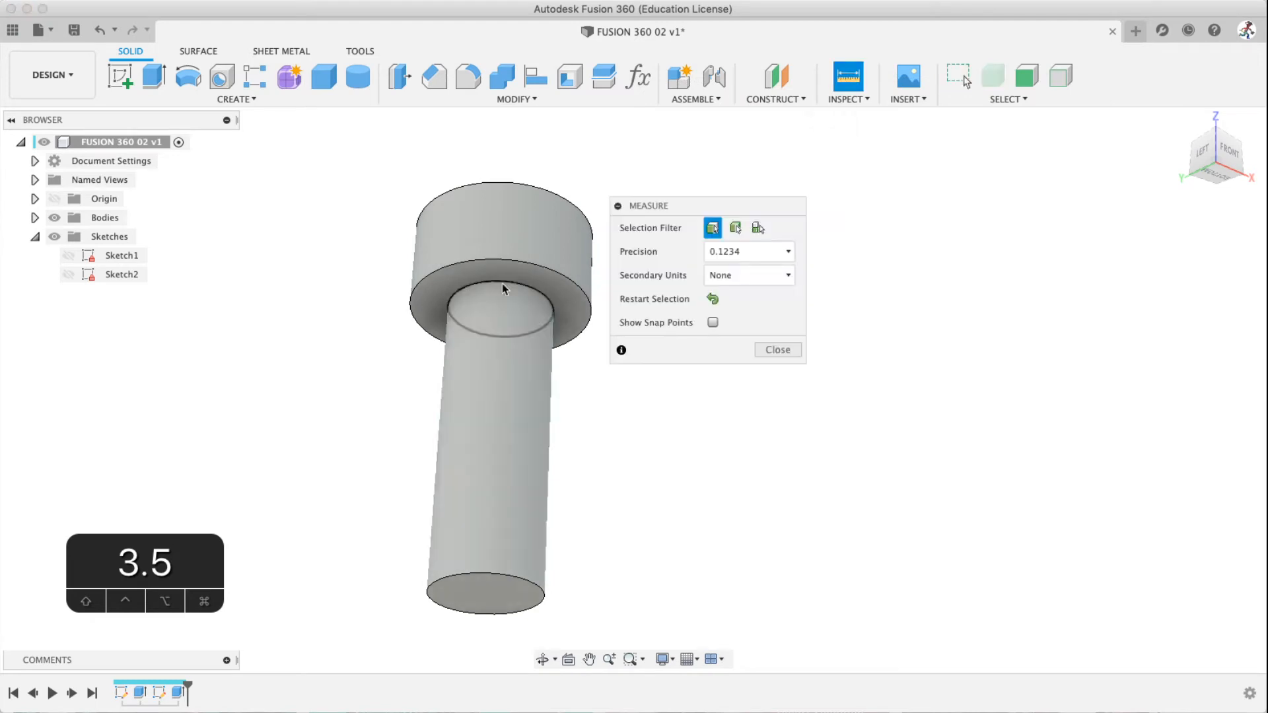
left_click(503, 288)
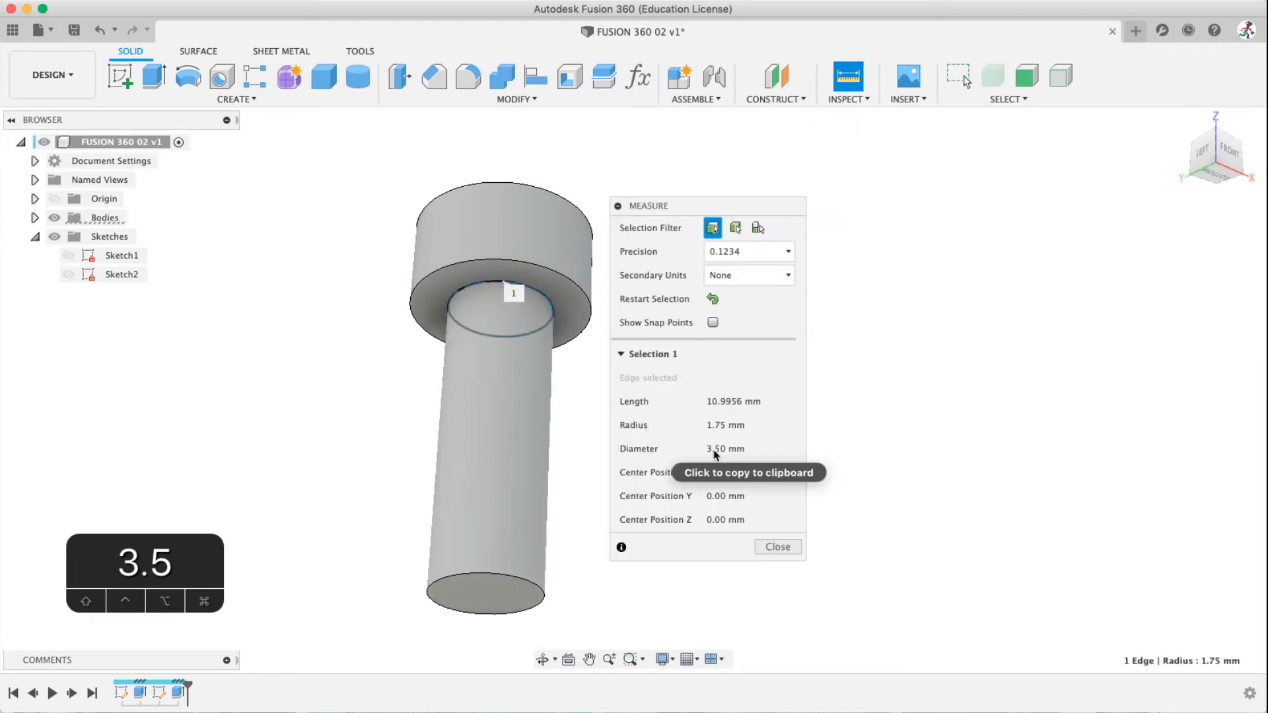
left_click(777, 547)
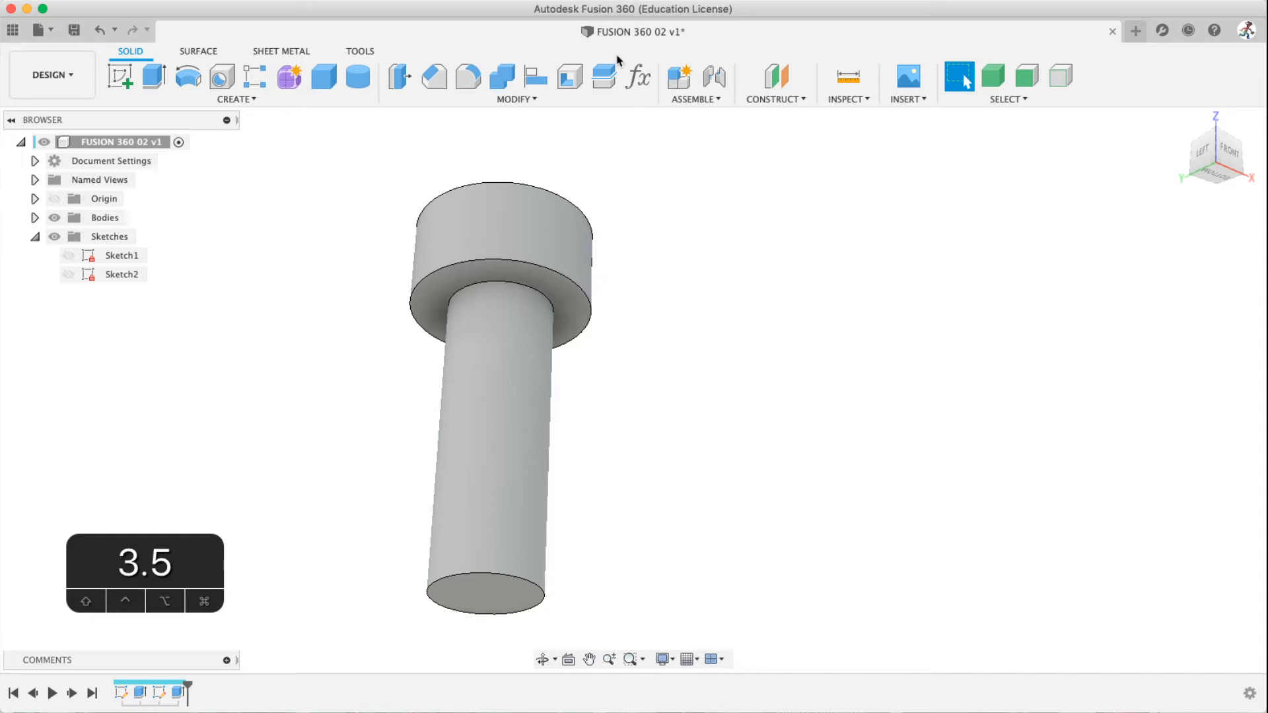
left_click(636, 75)
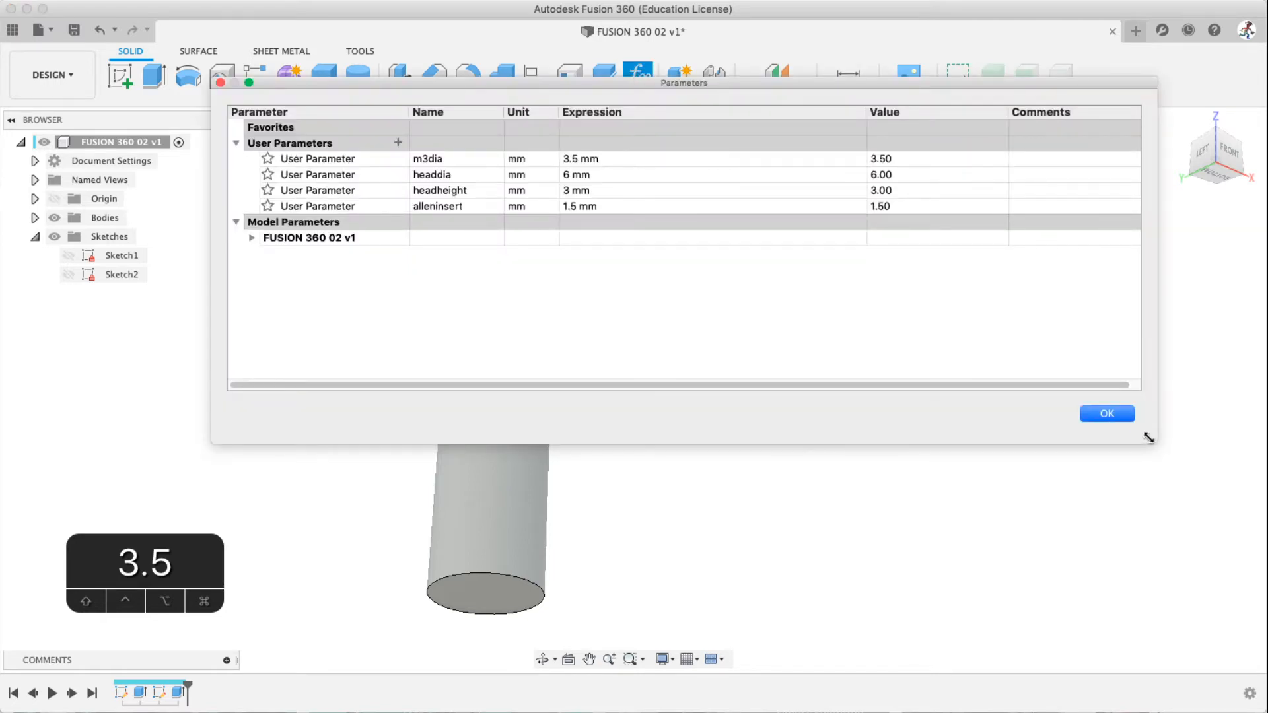
left_click(1109, 415)
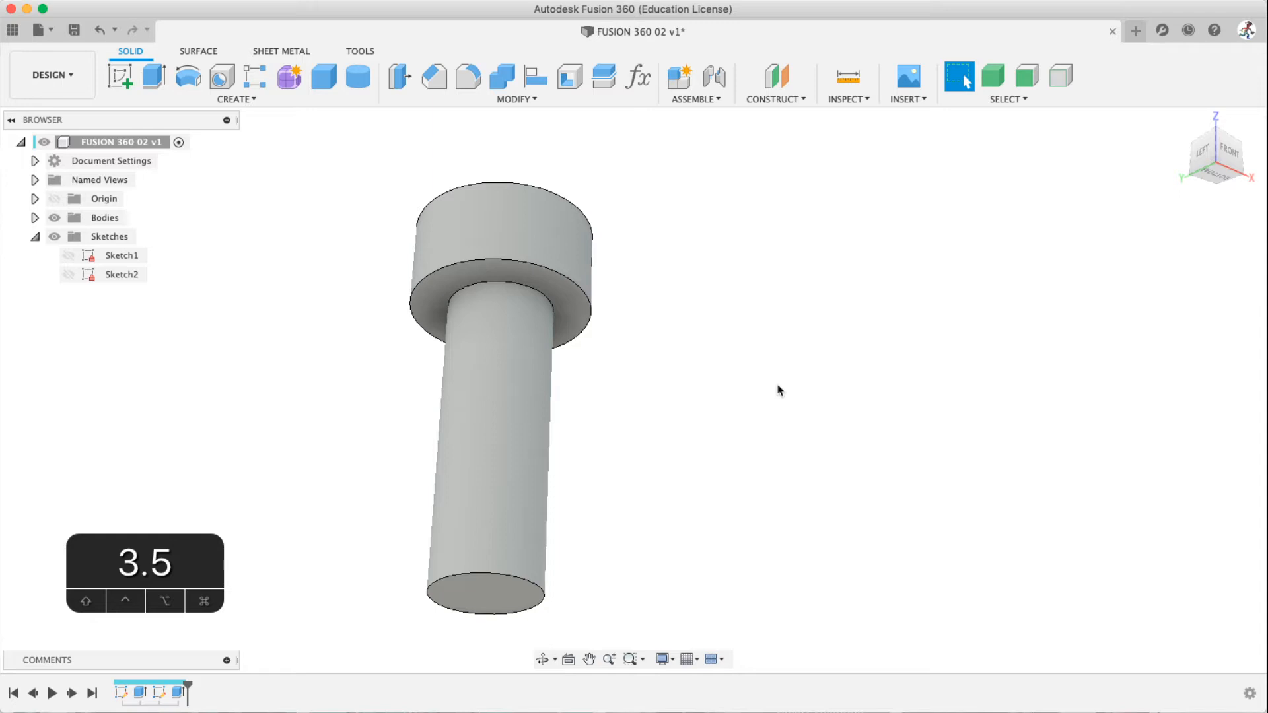
Set the m3dia user parameter back to 3 mm
left_click(640, 77)
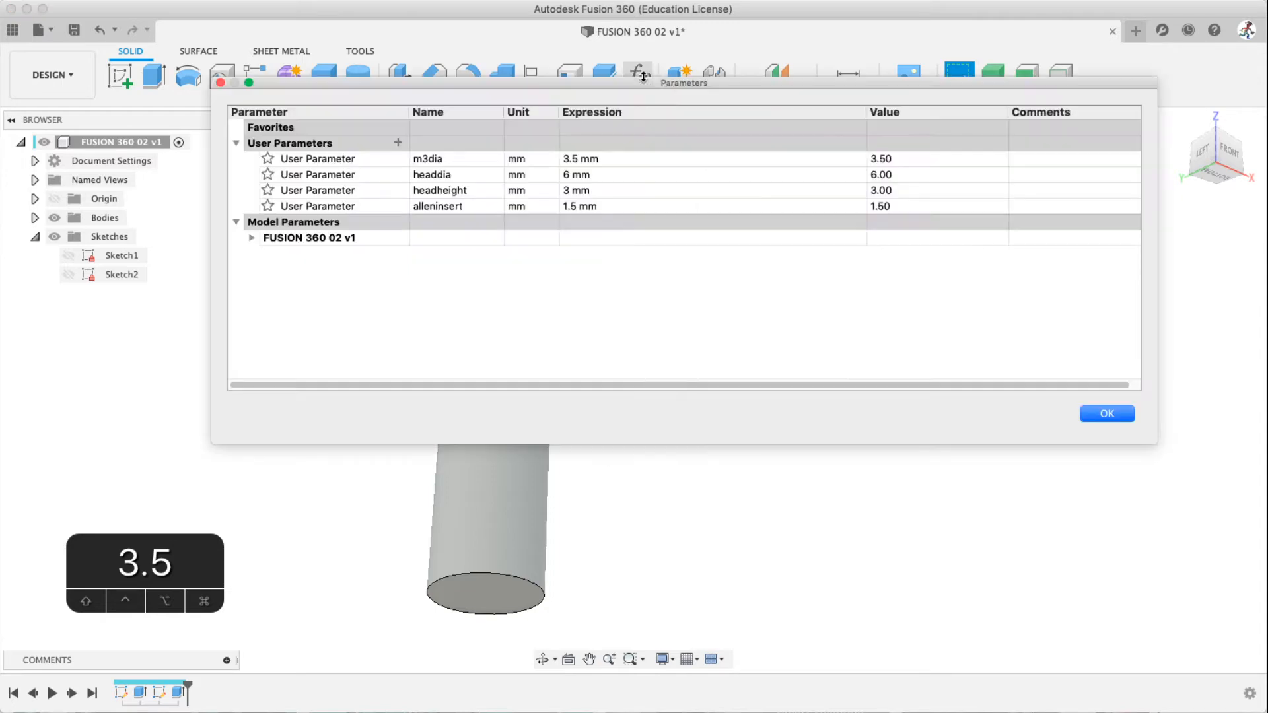
left_click(575, 159)
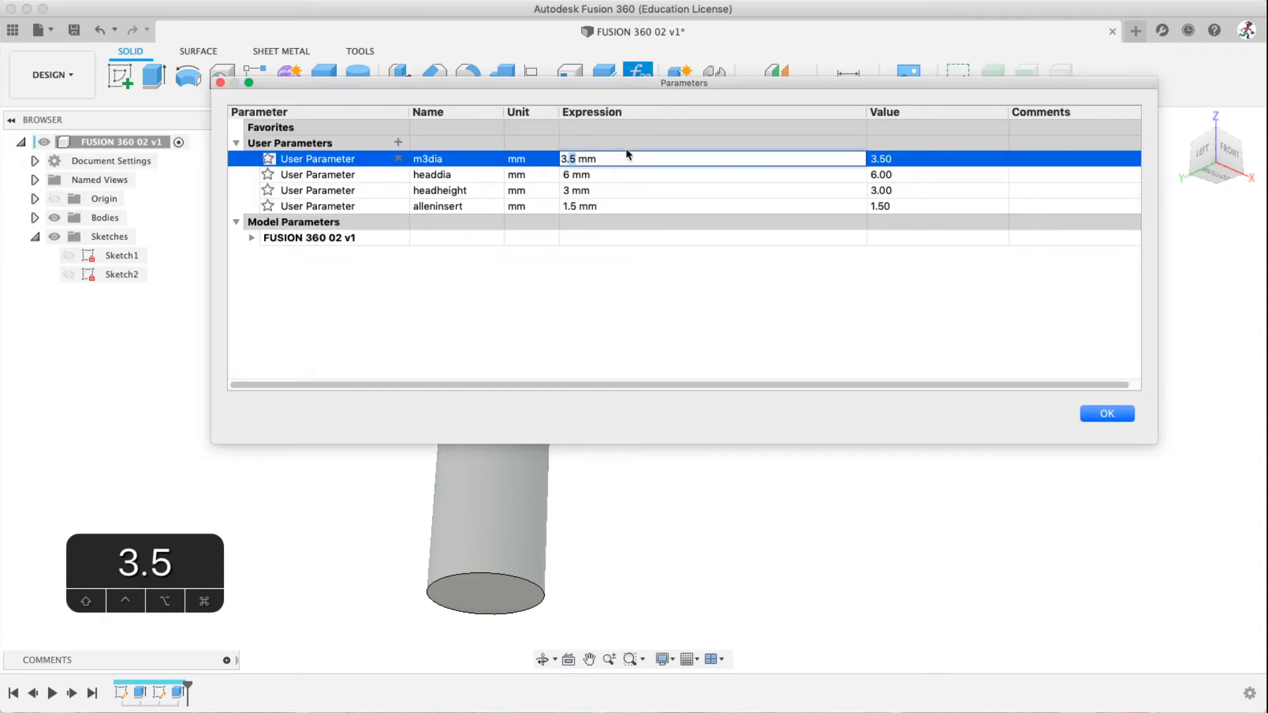
key("BackSpace")
key("BackSpace")
key("BackSpace")
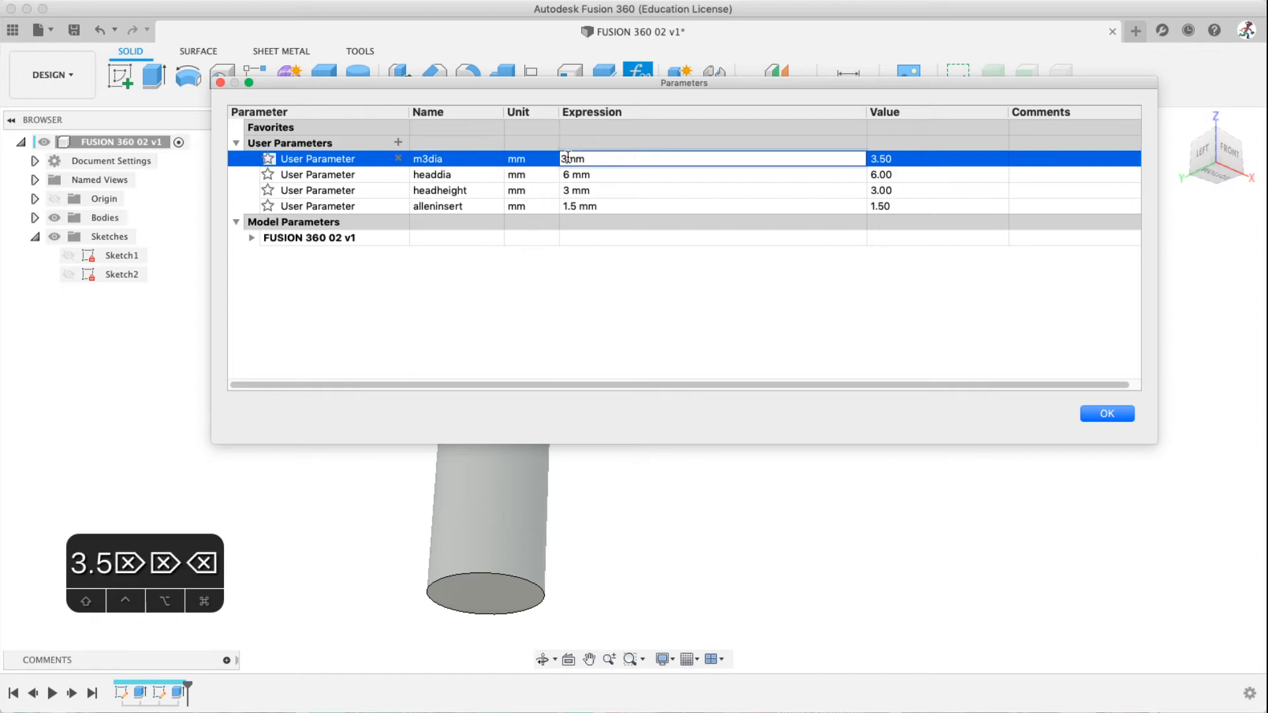
left_click(1100, 414)
scroll(490, 361, "down", 2)
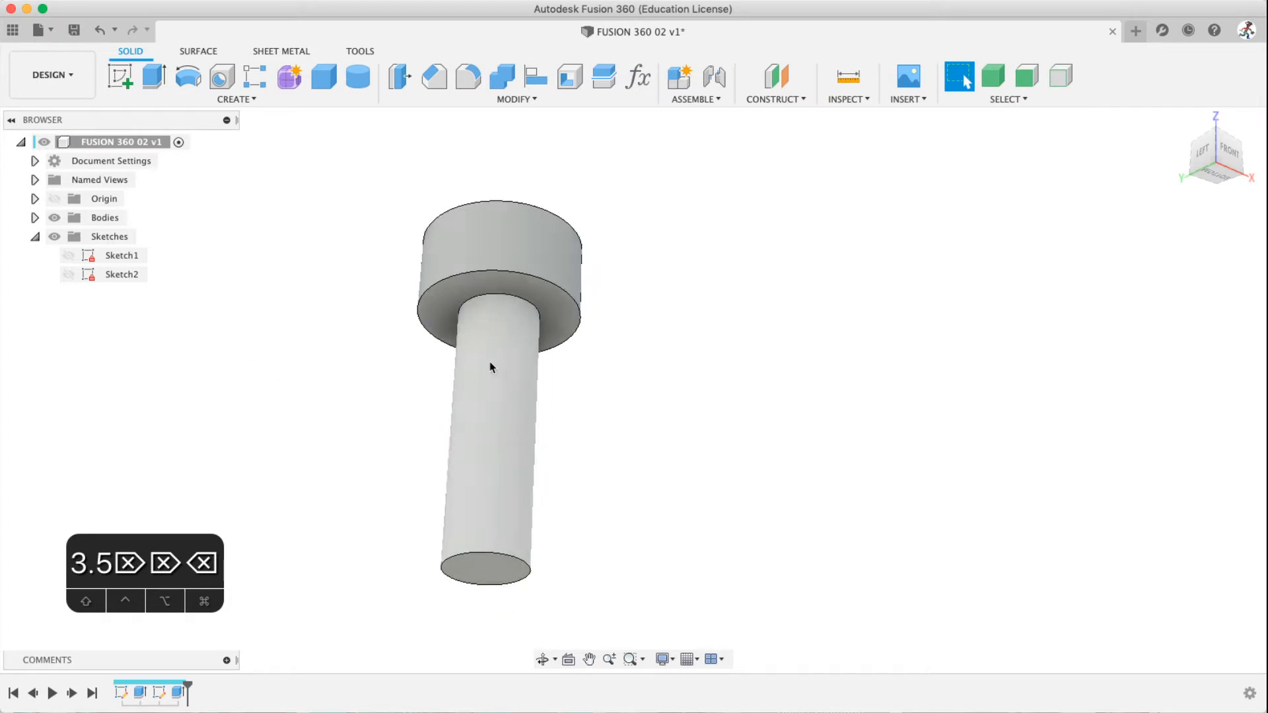
Examine the screw head from above and review the user parameters list
scroll(496, 359, "up", 3)
middle_click_drag(464, 371, 379, 356, "shift")
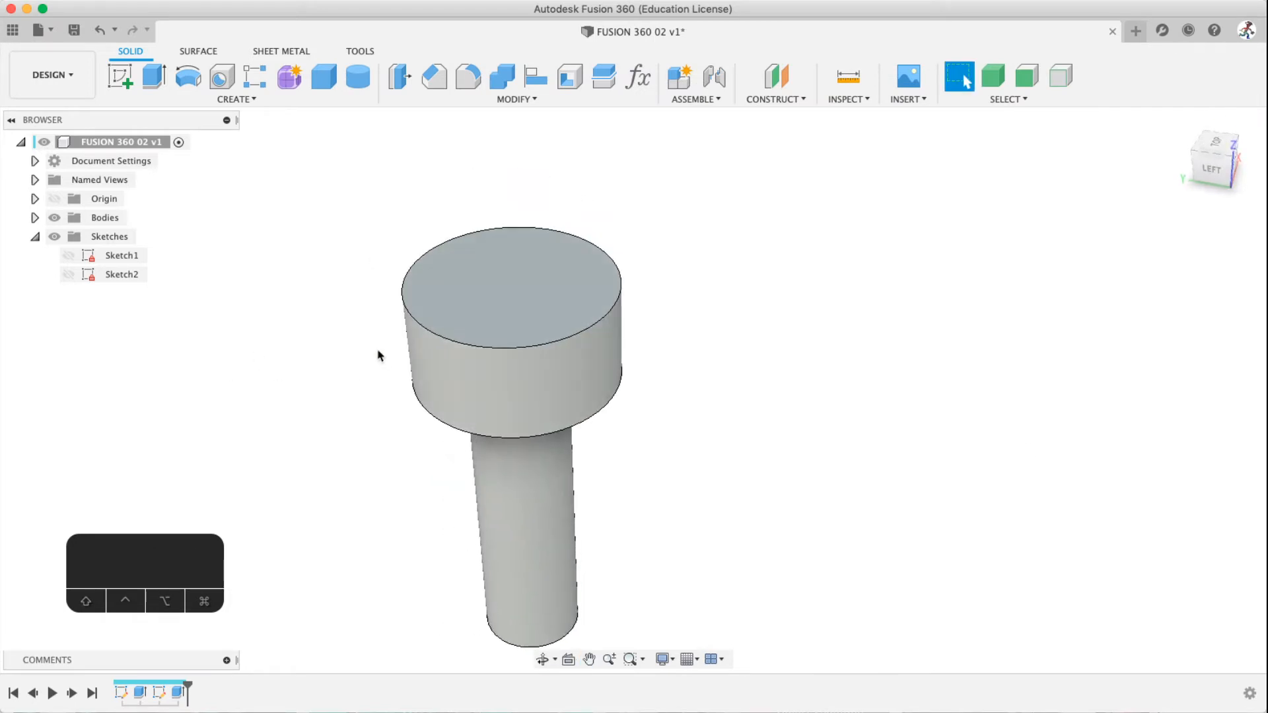
left_click(638, 75)
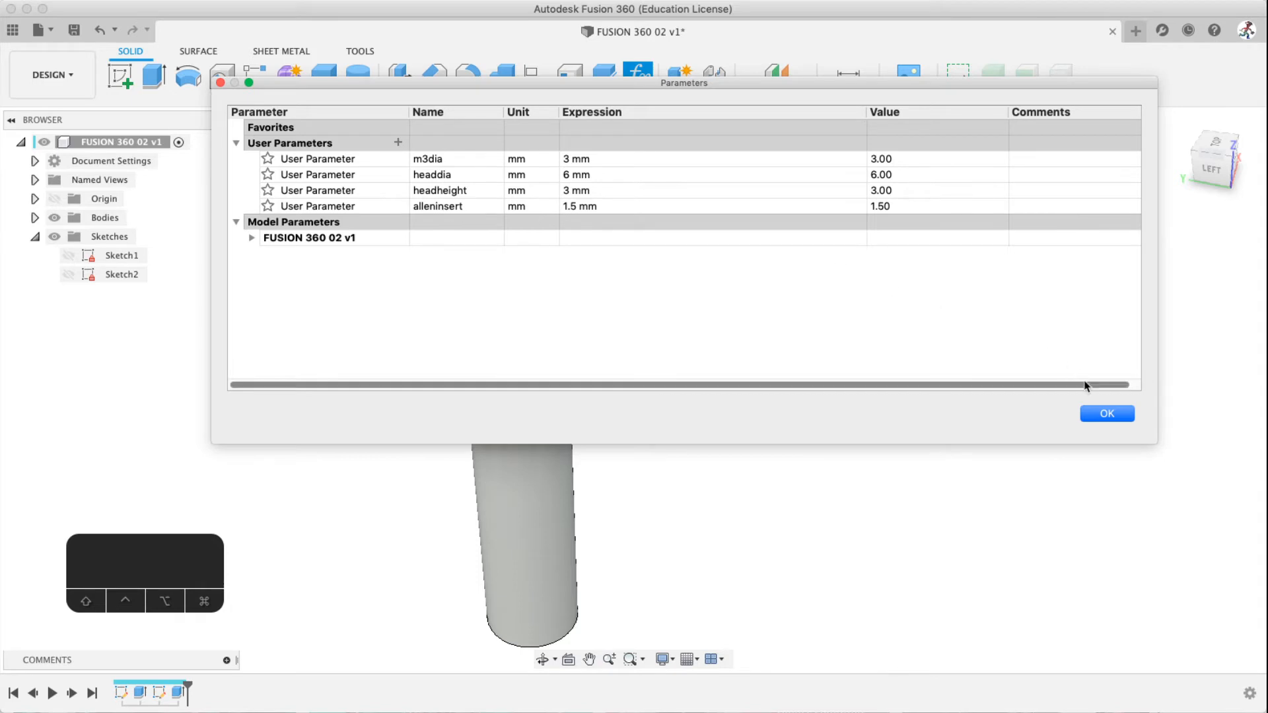
left_click(1107, 413)
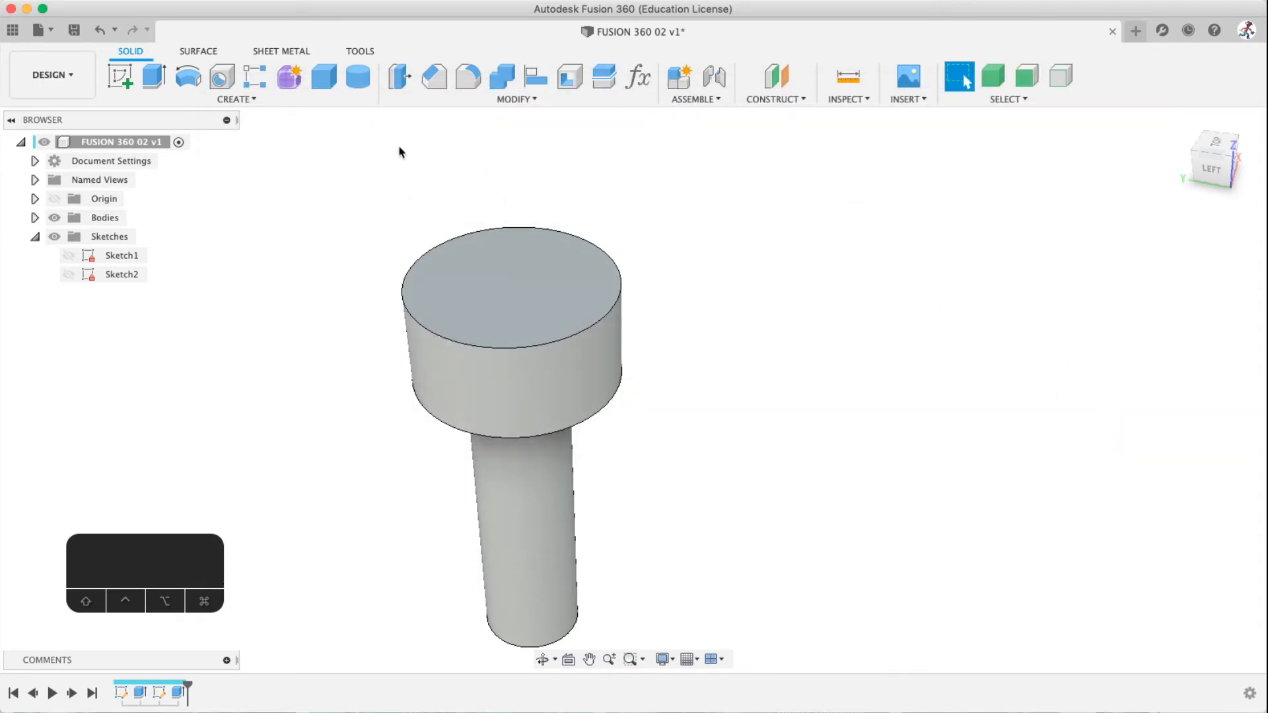
left_click(125, 77)
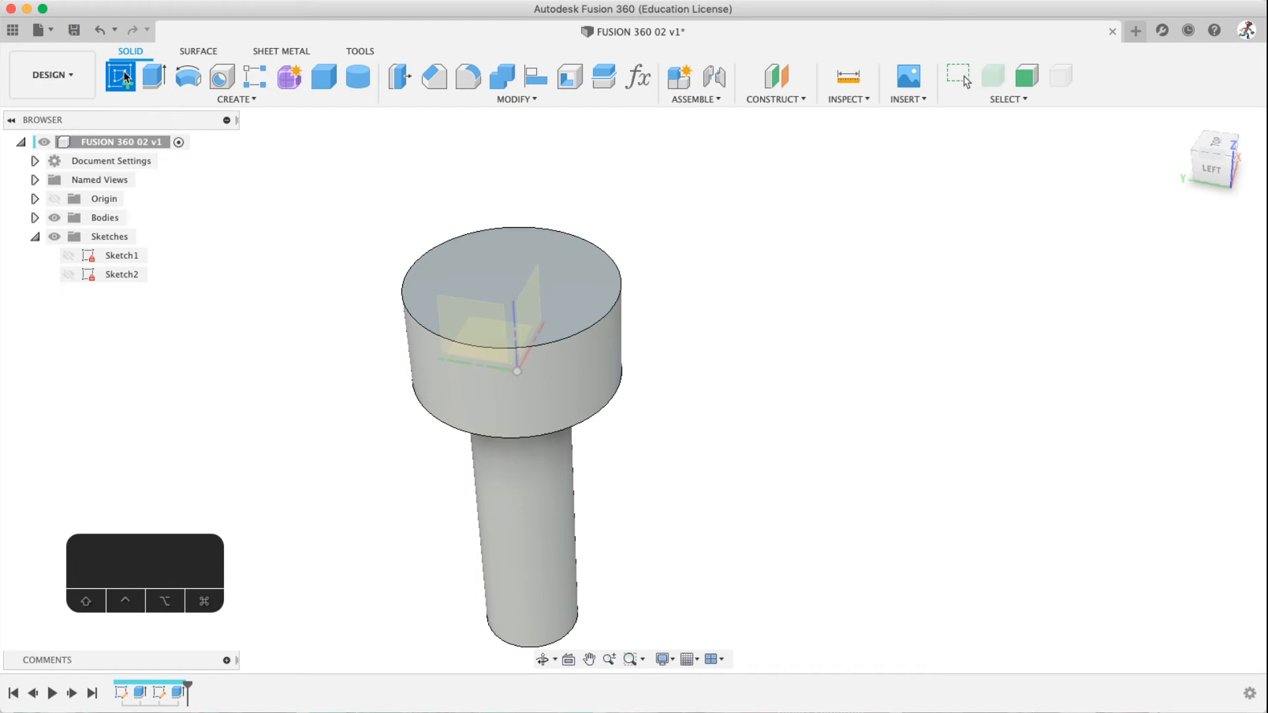
middle_click_drag(345, 275, 546, 471, "shift")
middle_click_drag(513, 350, 521, 436)
scroll(512, 437, "up", 2)
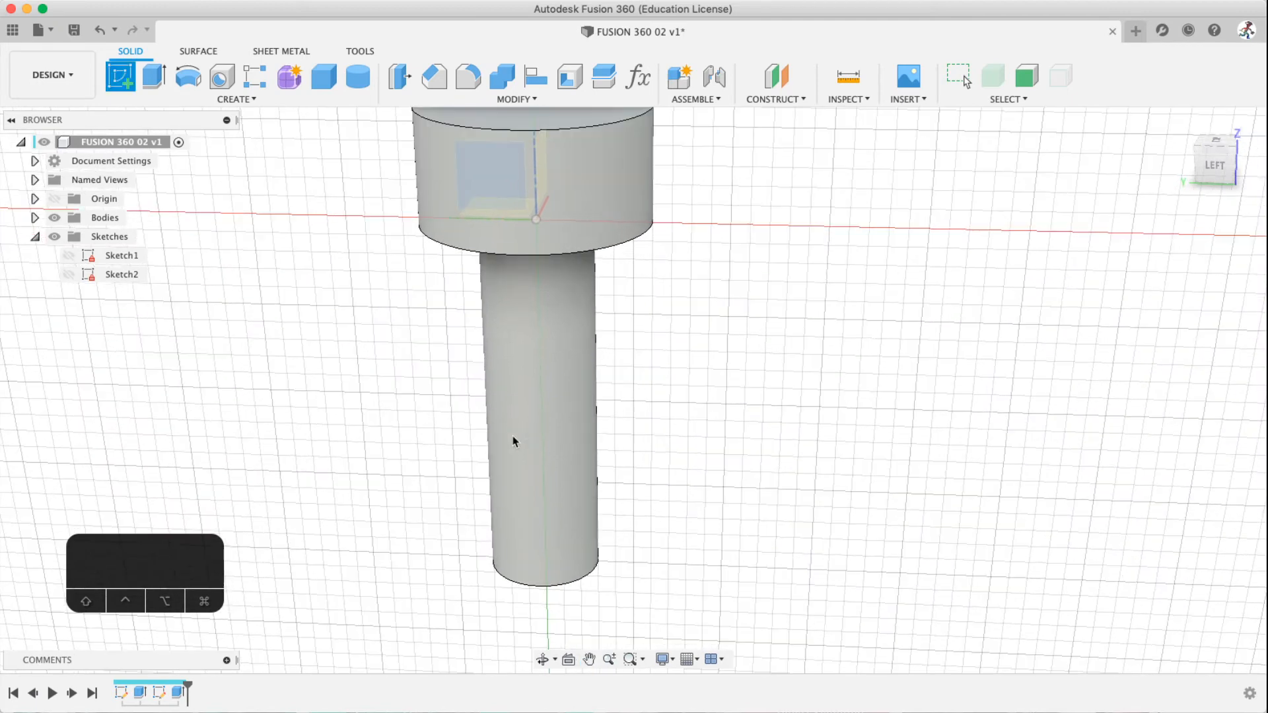
key("Escape")
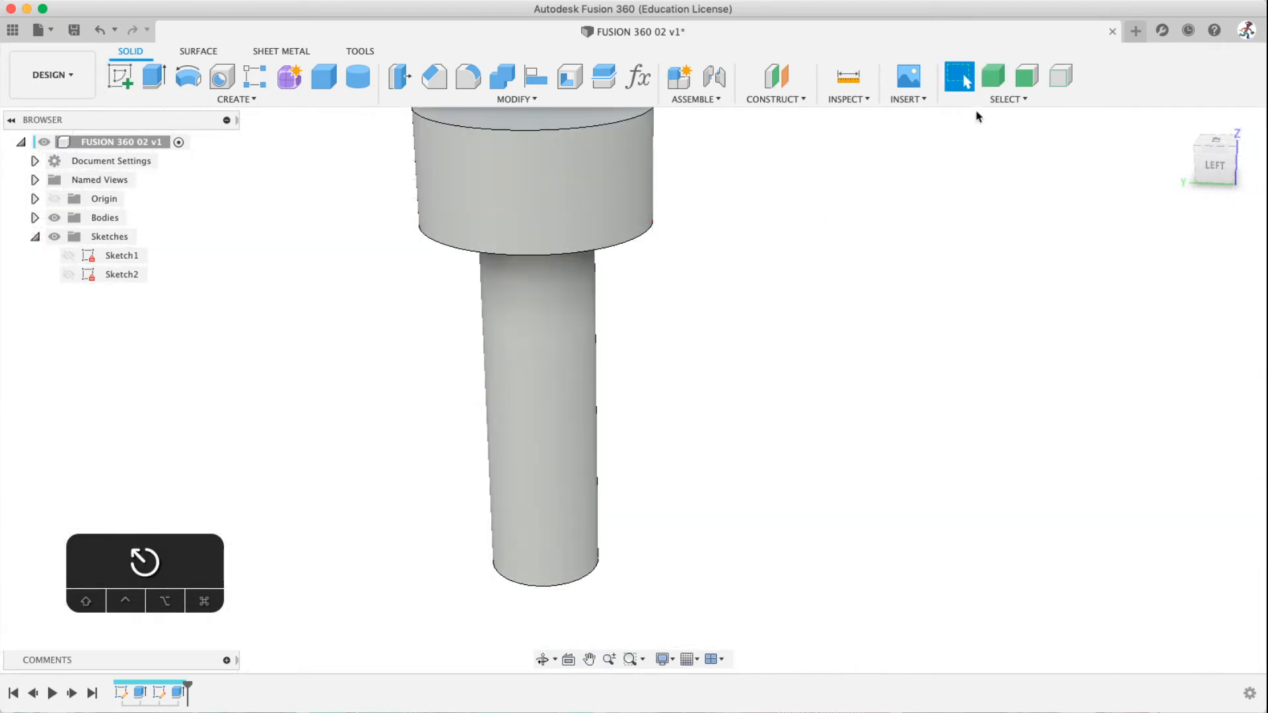
Try moving the screw body 10 mm up along Z against the displayed origin, and hide the origin again
left_click(985, 87)
scroll(605, 382, "up", 2)
scroll(566, 374, "down", 3)
left_click(551, 369)
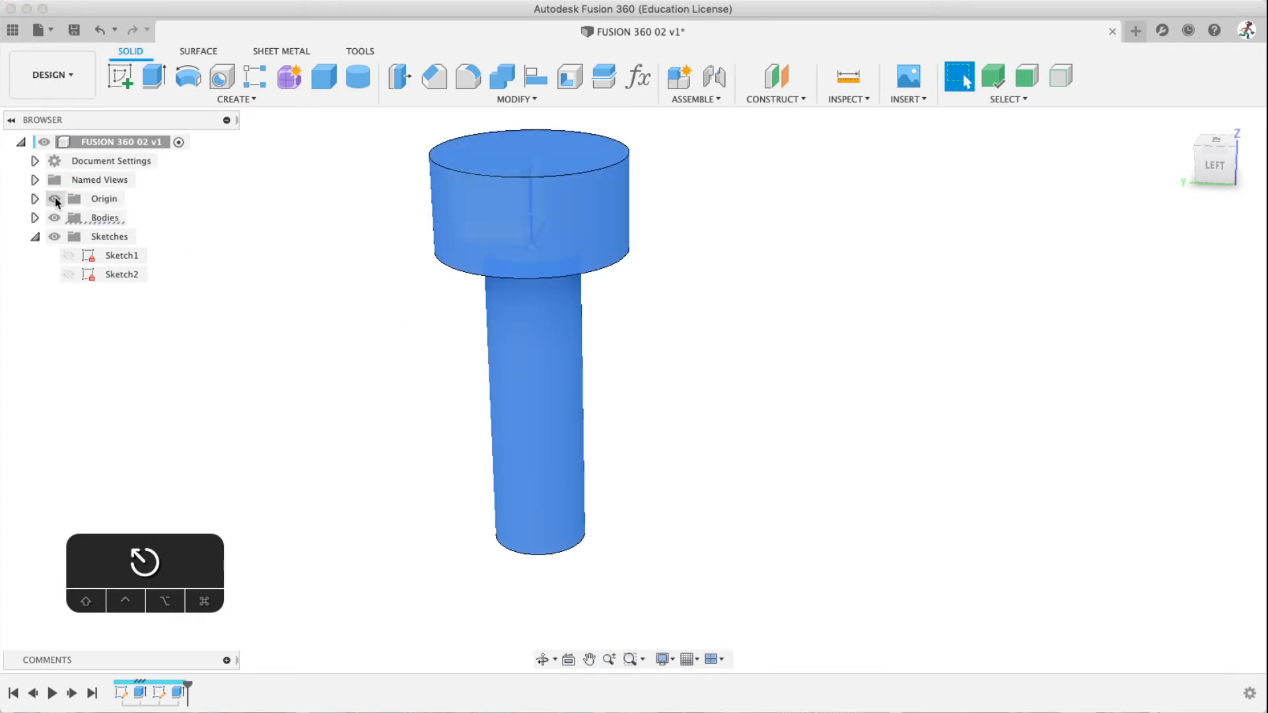
left_click(56, 198)
left_click(554, 352)
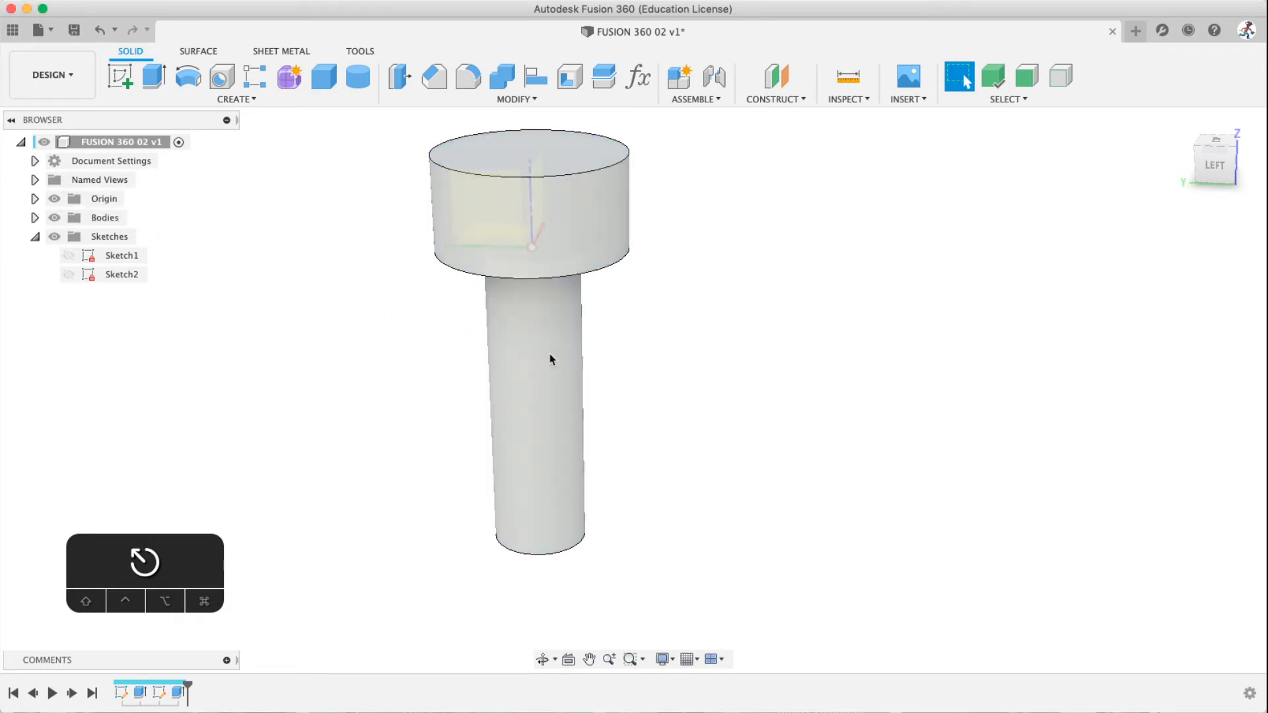
left_click(551, 360)
key("m")
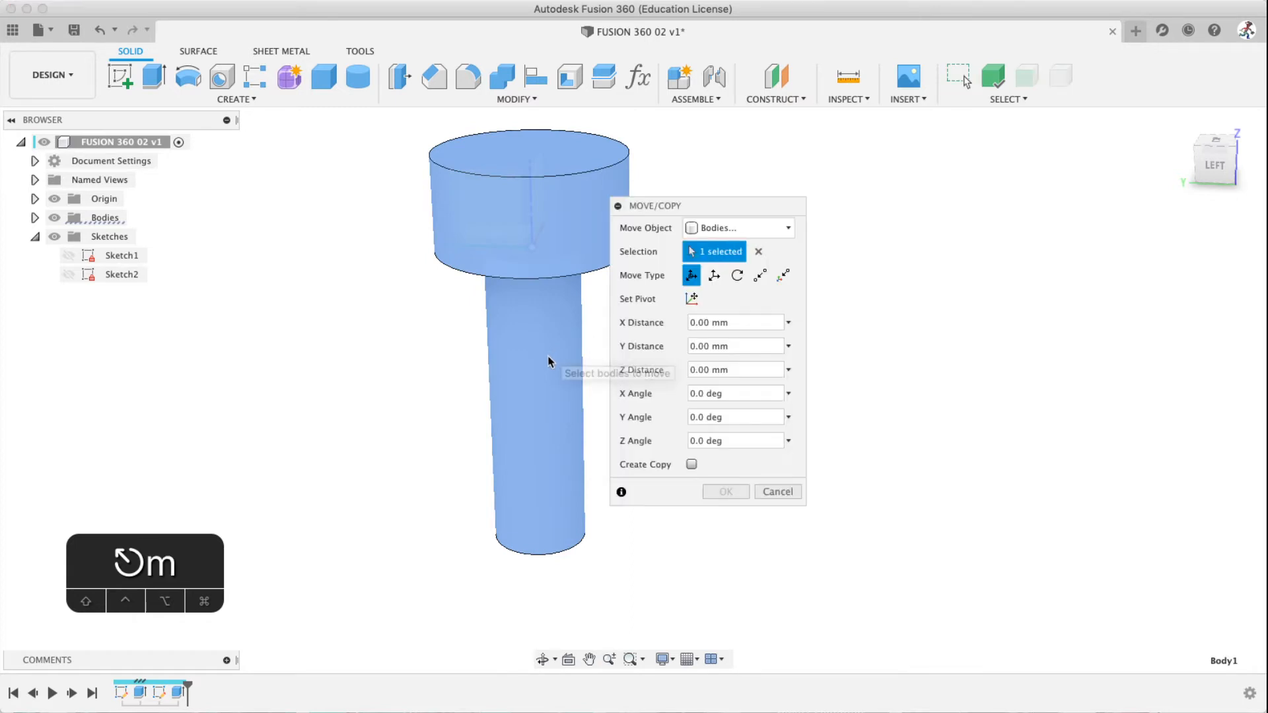
scroll(529, 406, "up", 5)
scroll(531, 404, "down", 7)
middle_click_drag(532, 406, 535, 477)
left_click(574, 547)
left_click_drag(576, 547, 581, 275)
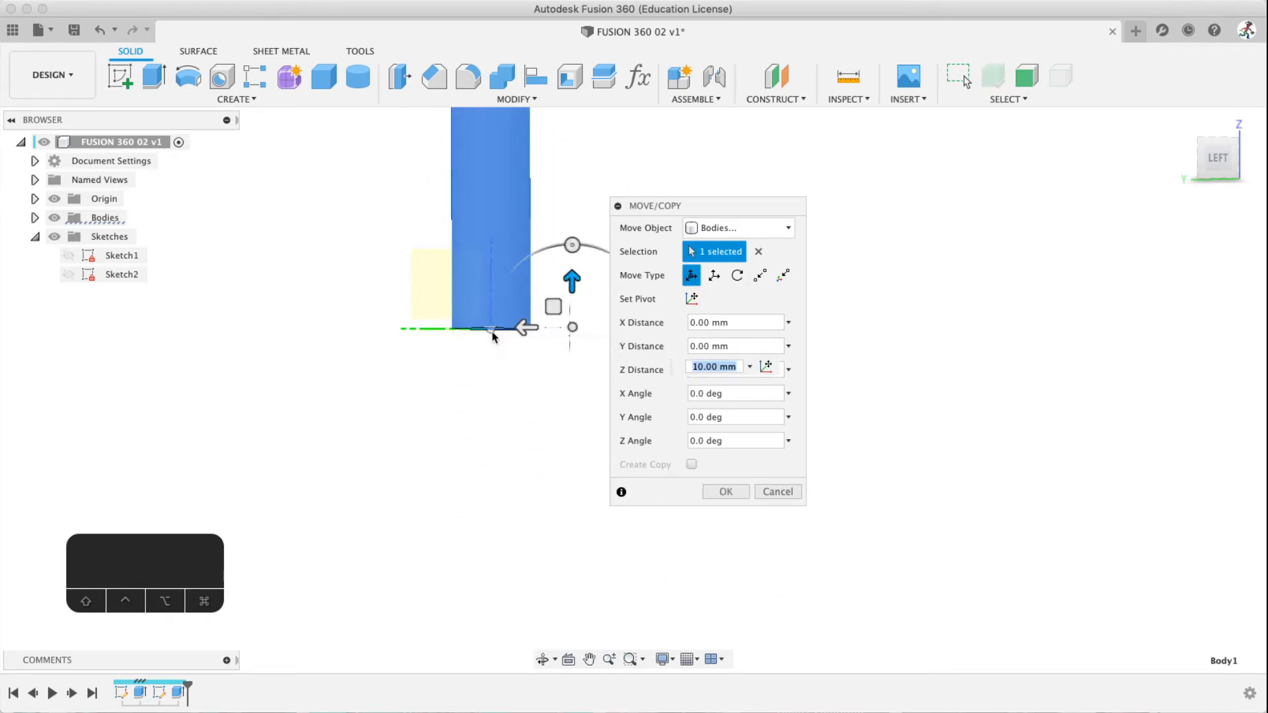
left_click(776, 490)
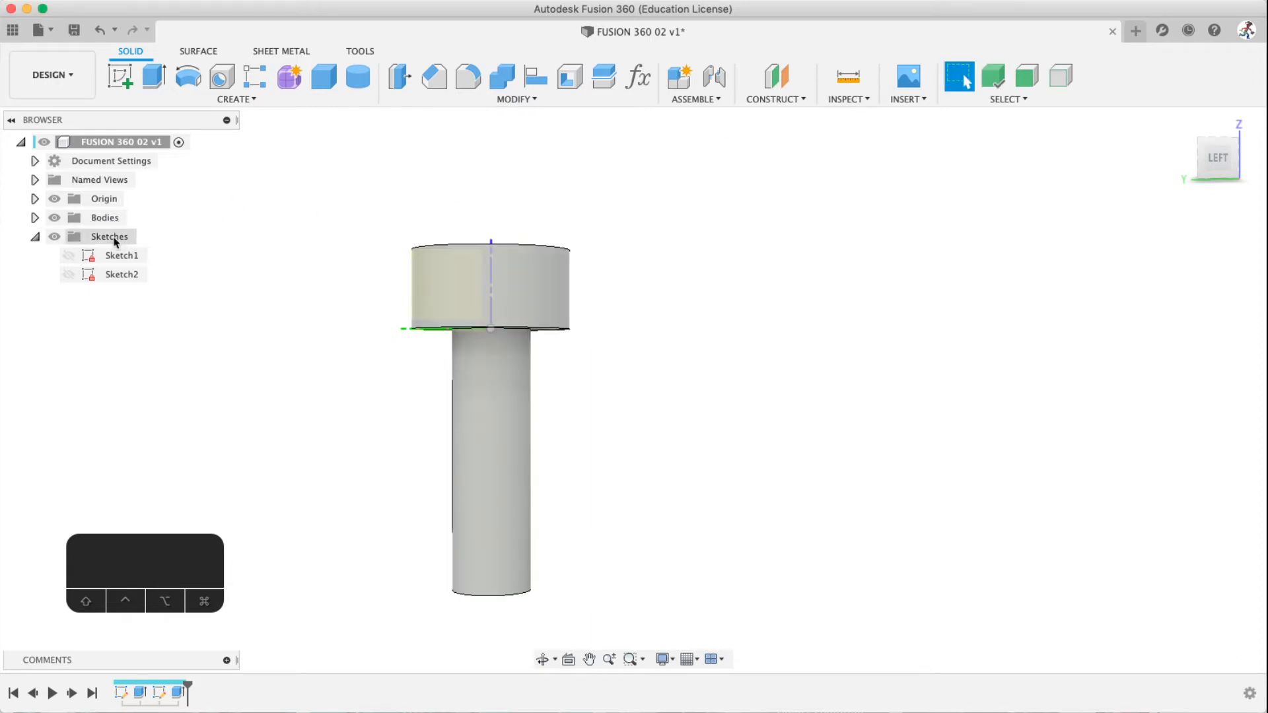
left_click(54, 199)
Start a new sketch on the top face of the screw head
middle_click_drag(498, 280, 499, 333, "shift")
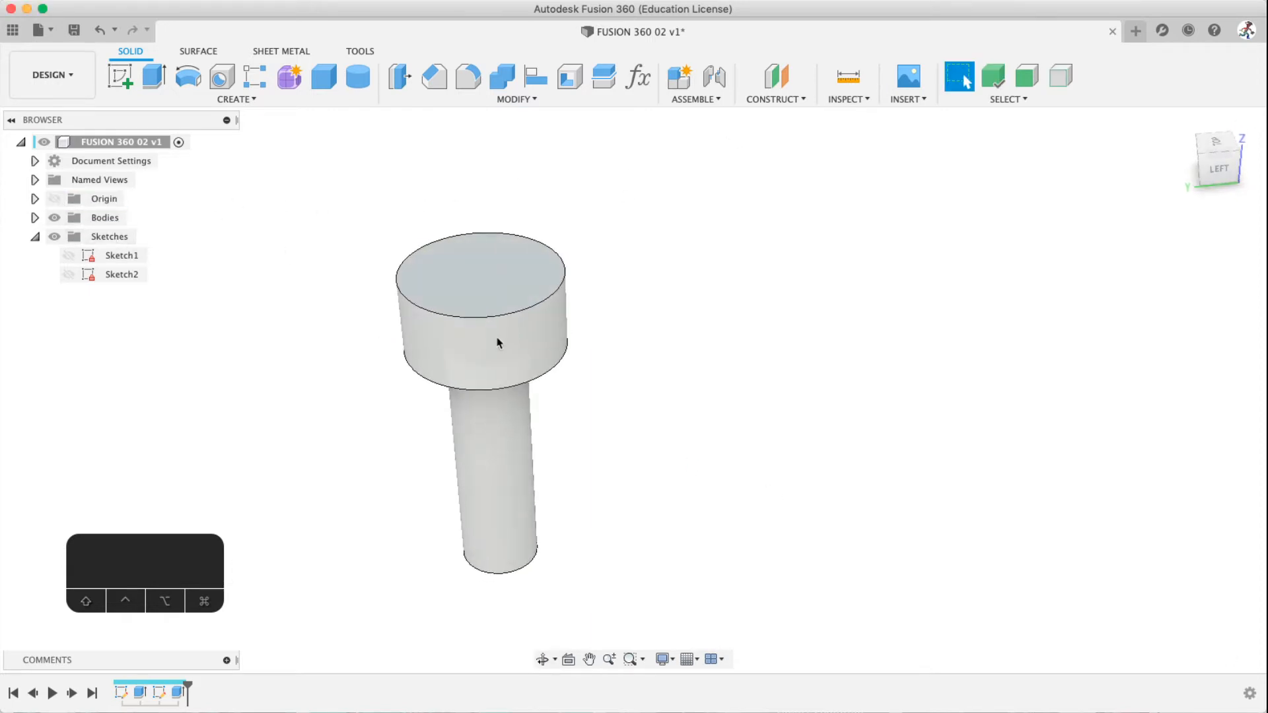
scroll(463, 353, "up", 5)
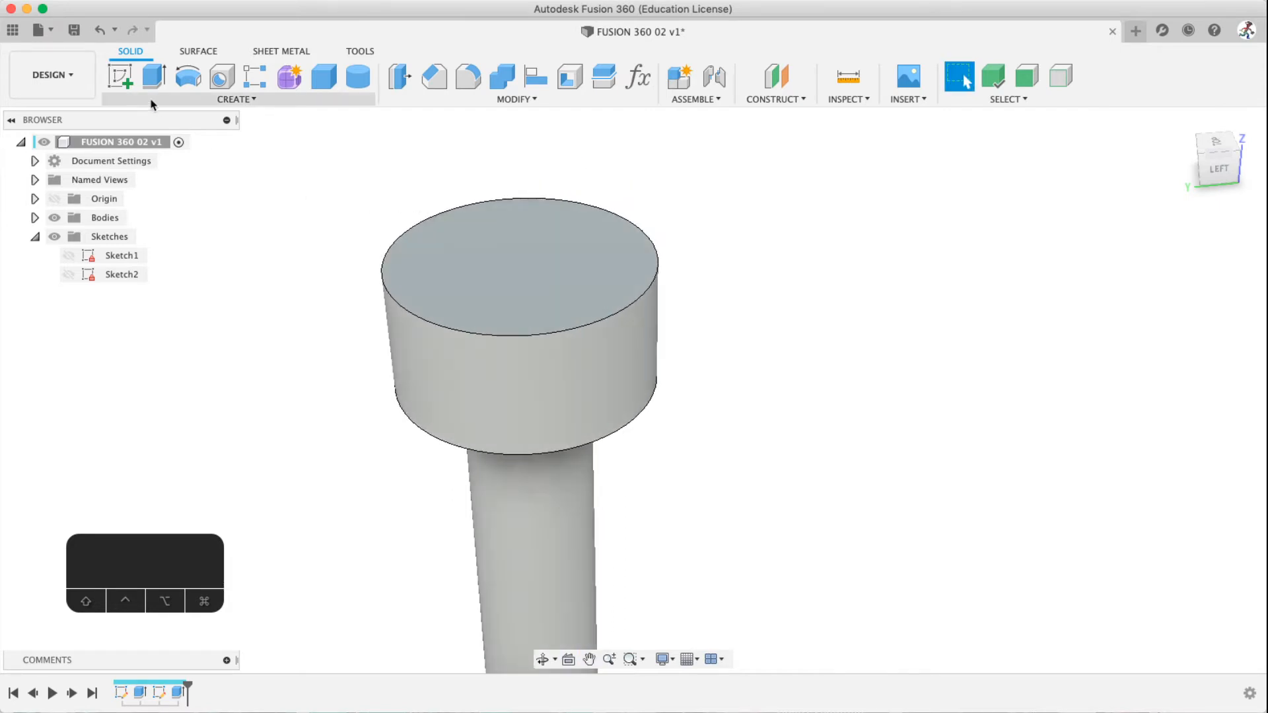
left_click(119, 77)
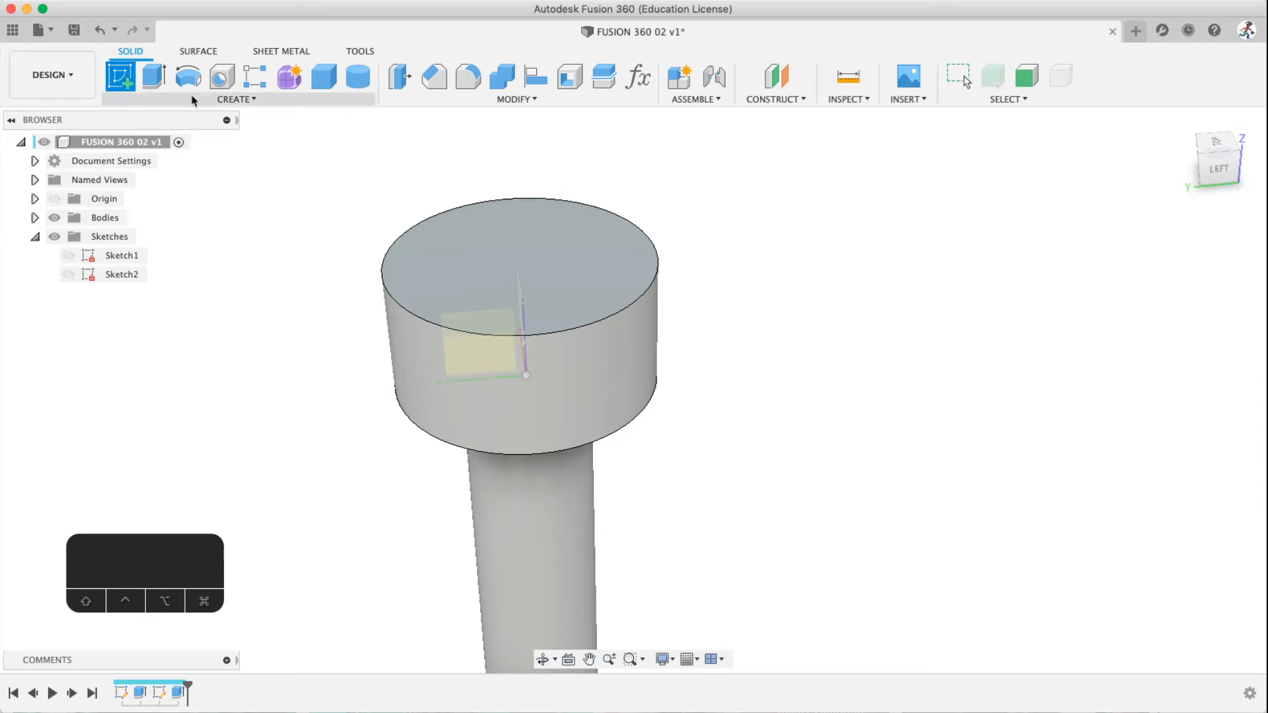
left_click(122, 100)
left_click(121, 132)
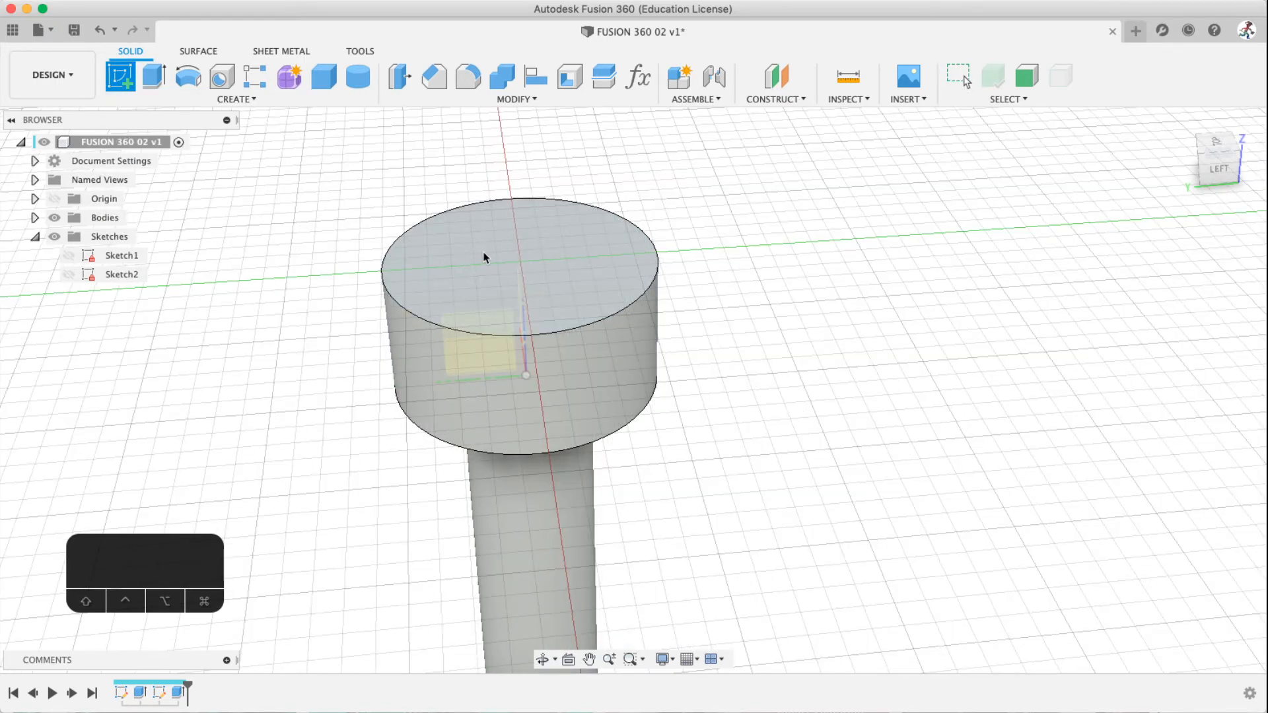
left_click(484, 258)
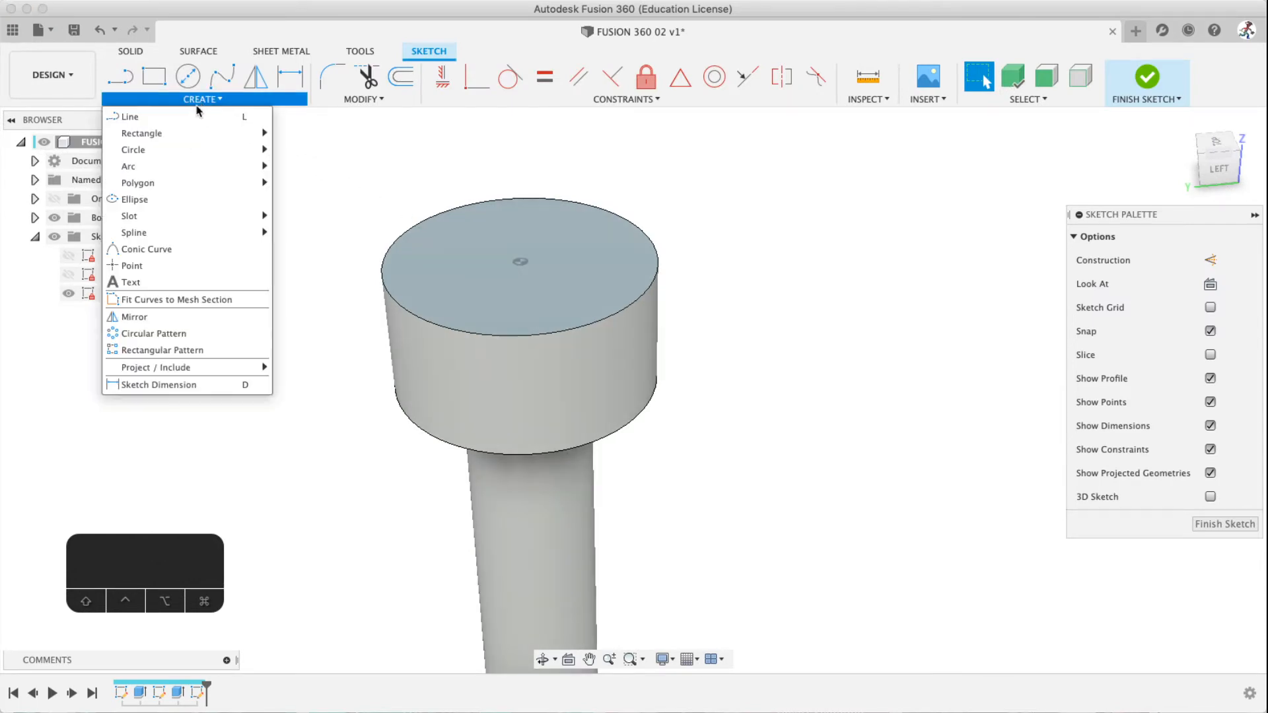
Draw a six-sided circumscribed polygon centred on the head's top face, with its radius set to the alleninsert parameter
mouse_move(206, 187)
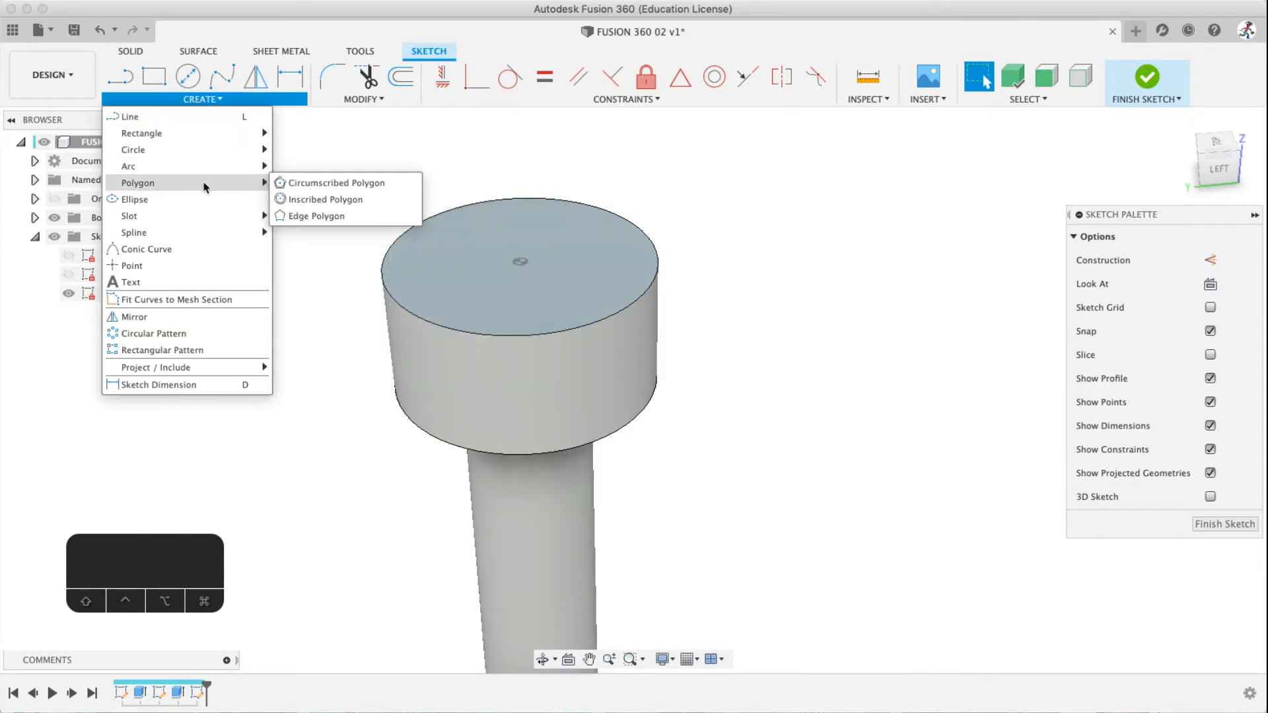
left_click(311, 187)
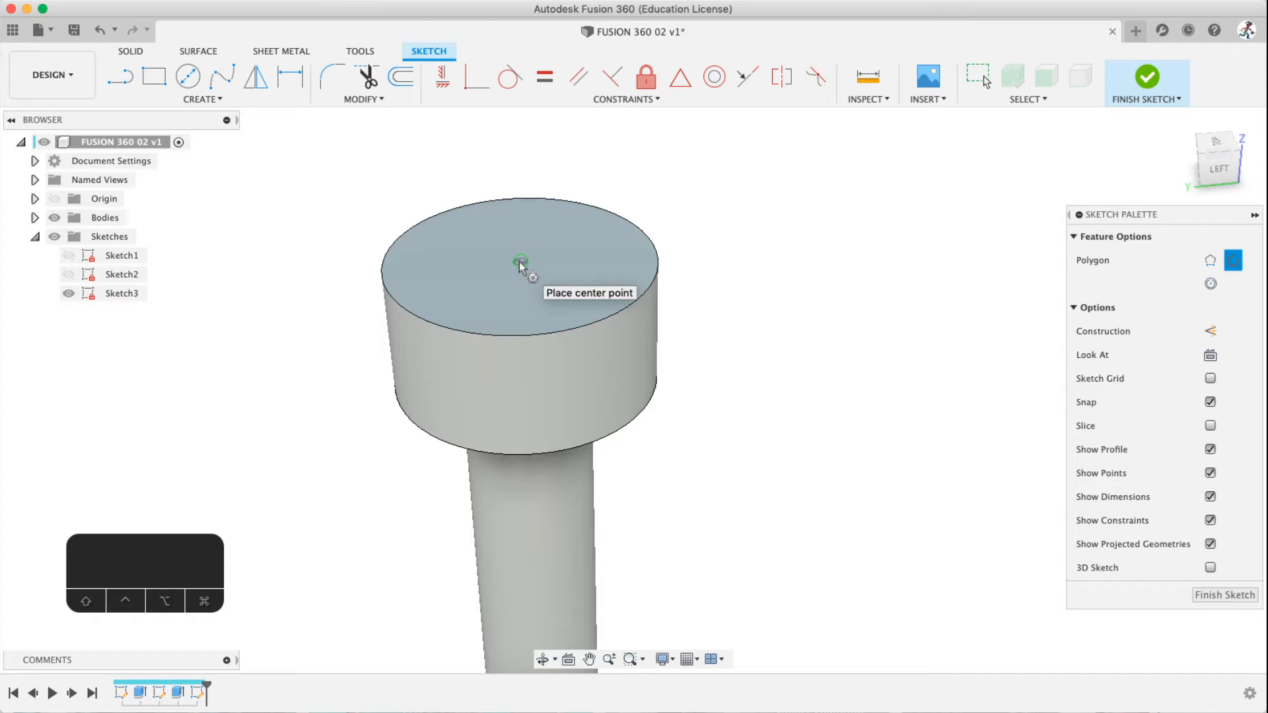
left_click(201, 99)
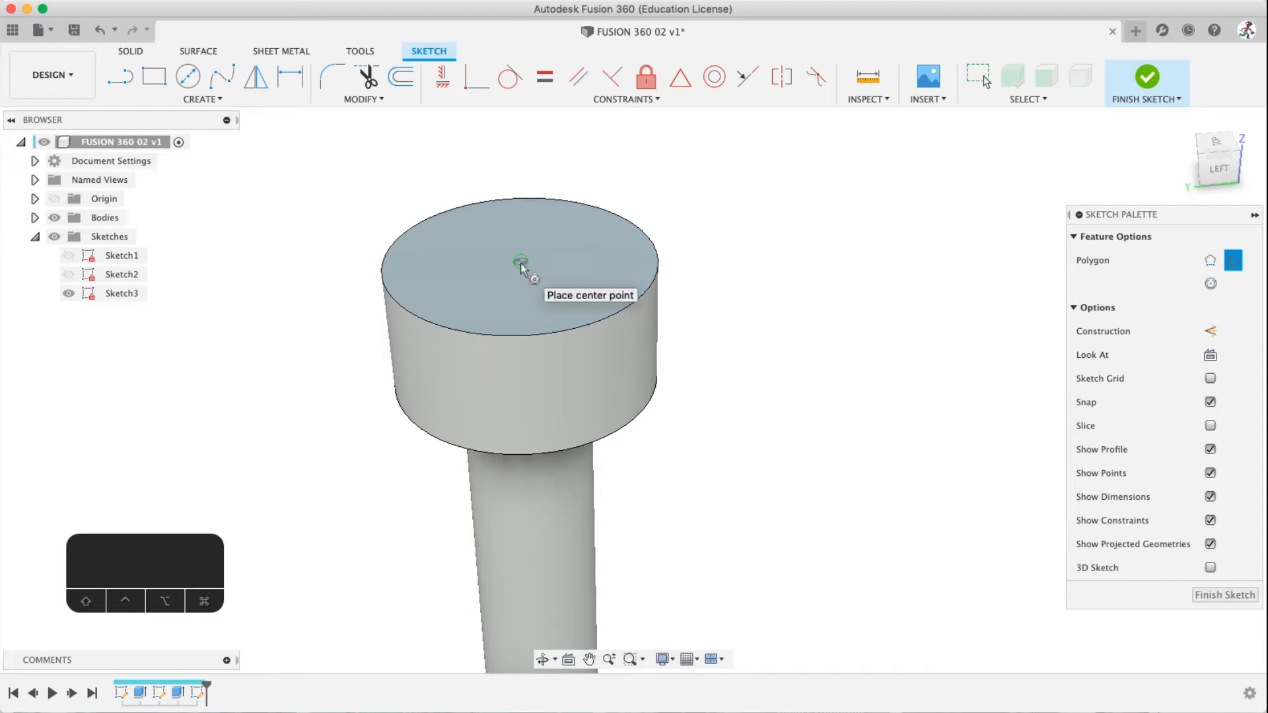
left_click(520, 262)
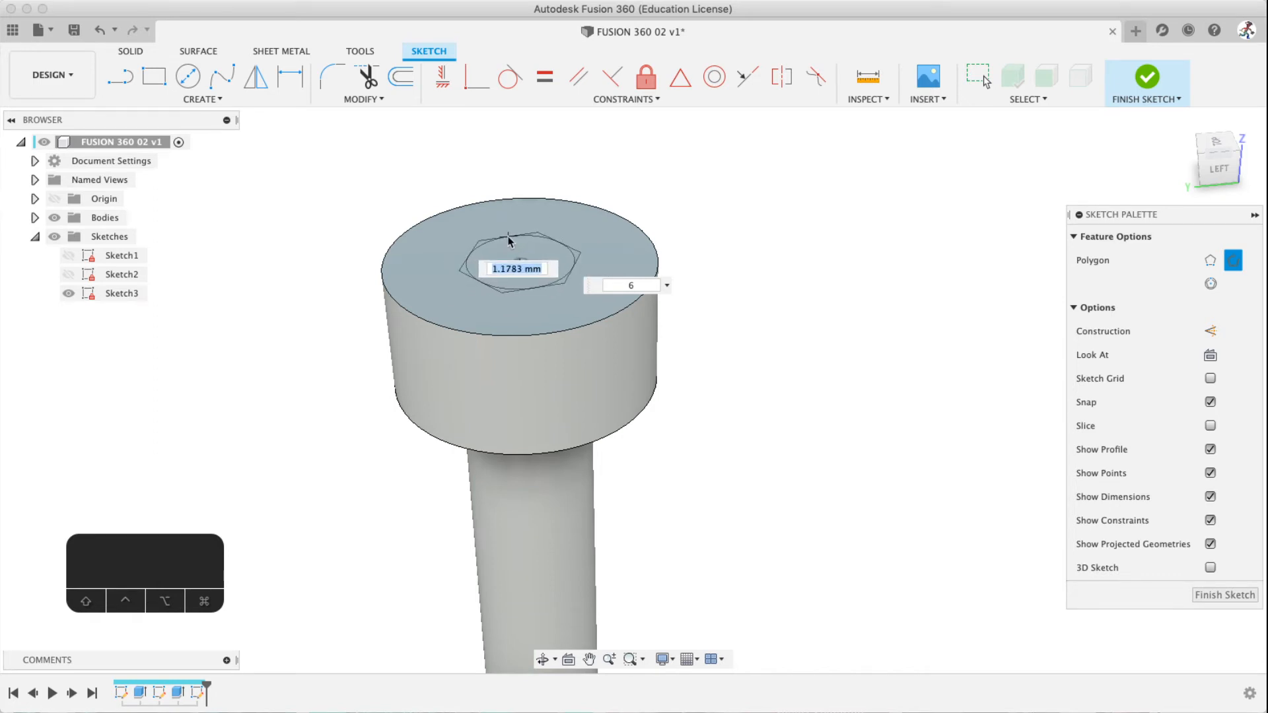
left_click(55, 198)
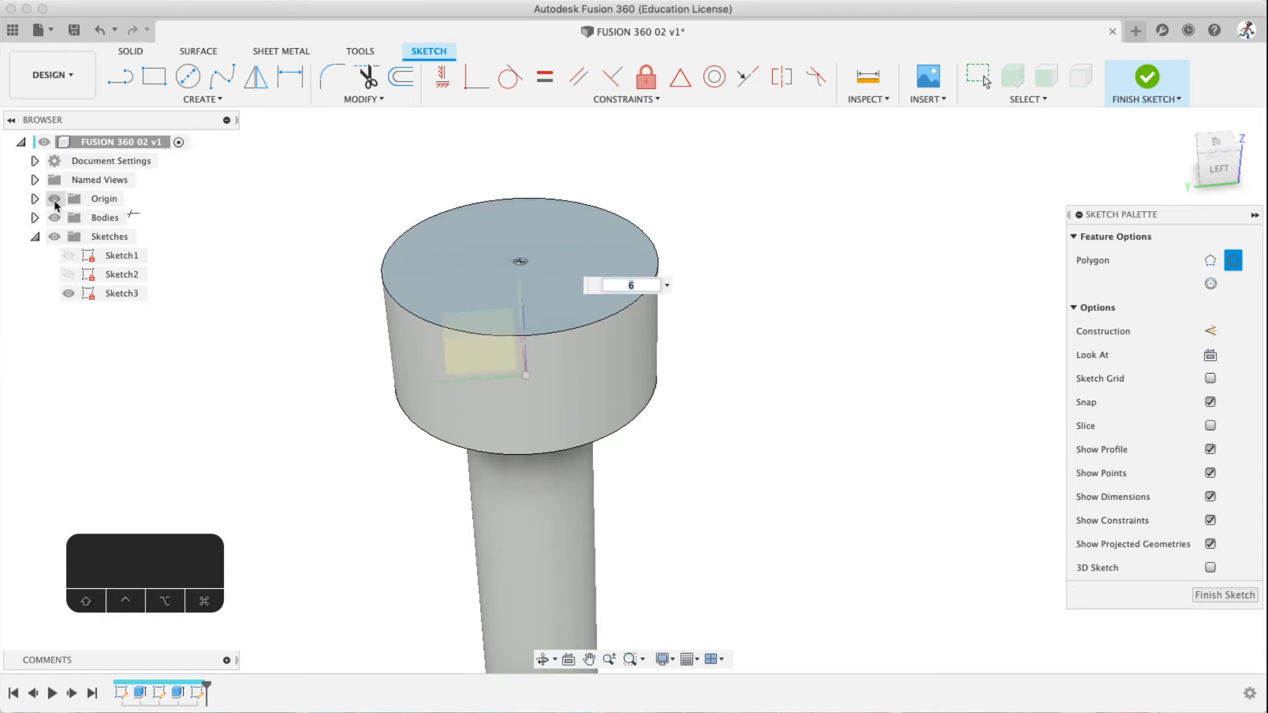
middle_click_drag(473, 268, 433, 252, "shift")
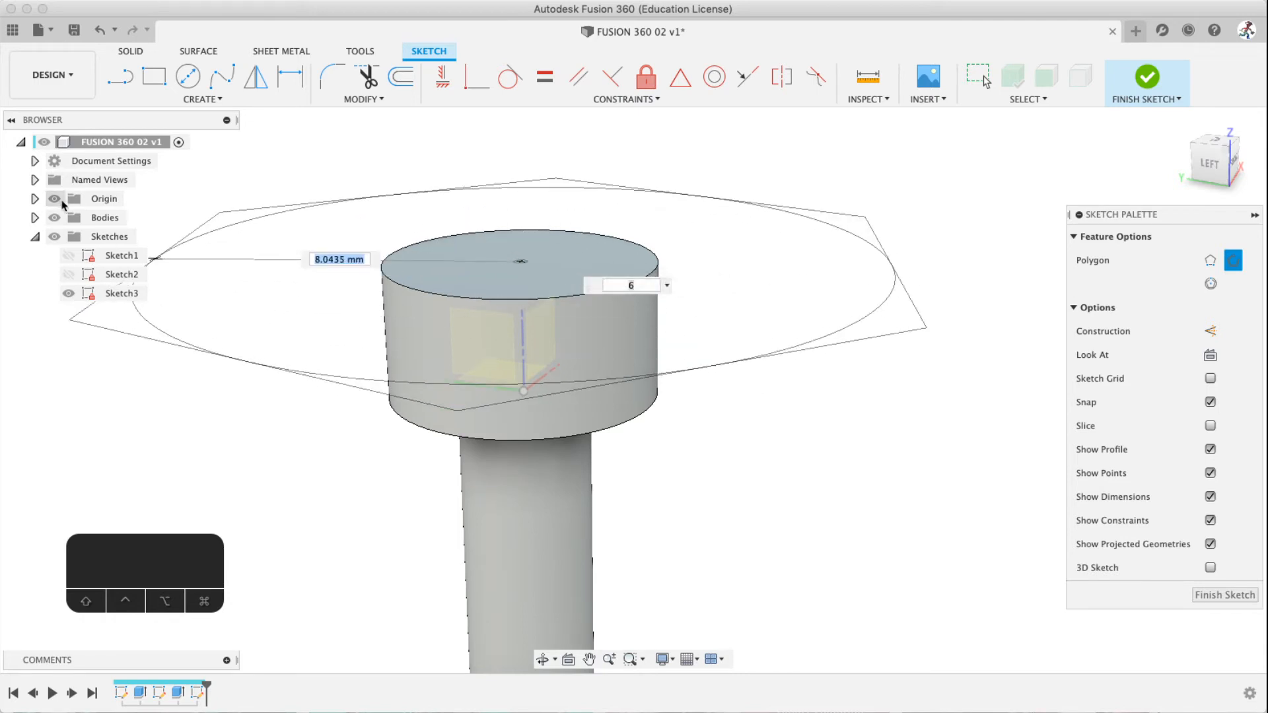
left_click(54, 199)
middle_click_drag(391, 243, 464, 275, "shift")
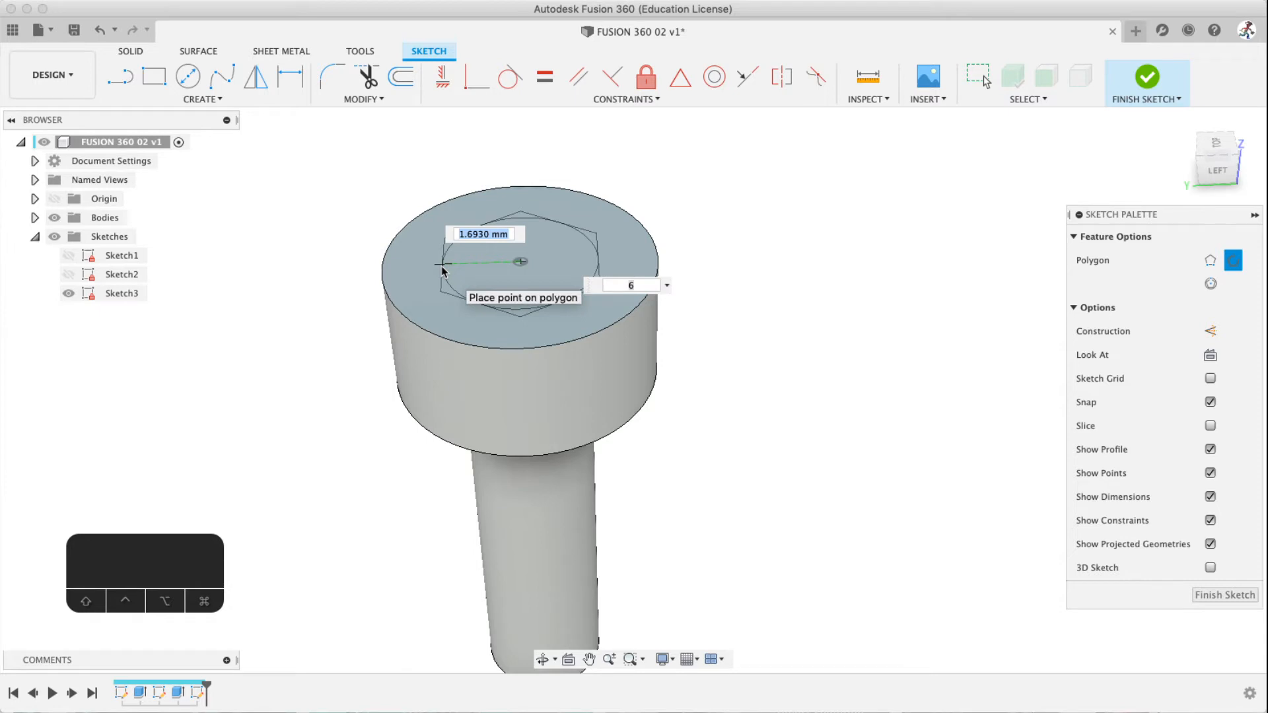
type("all")
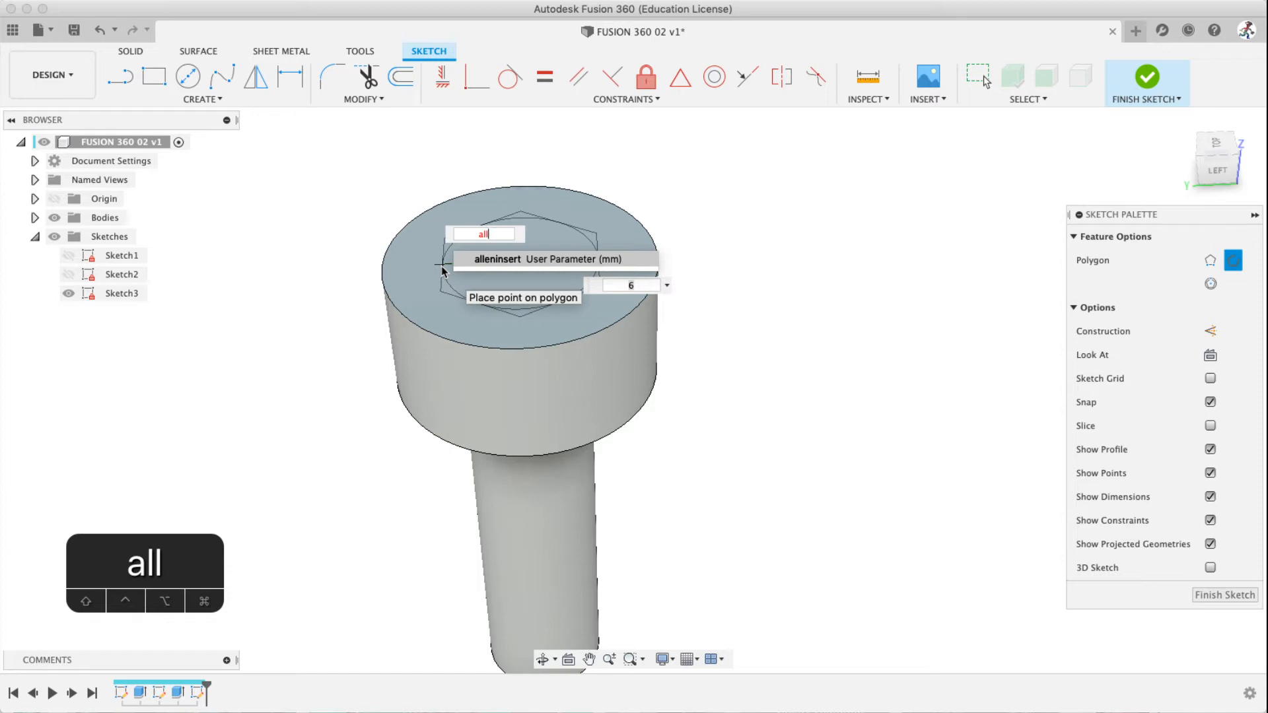
left_click(502, 263)
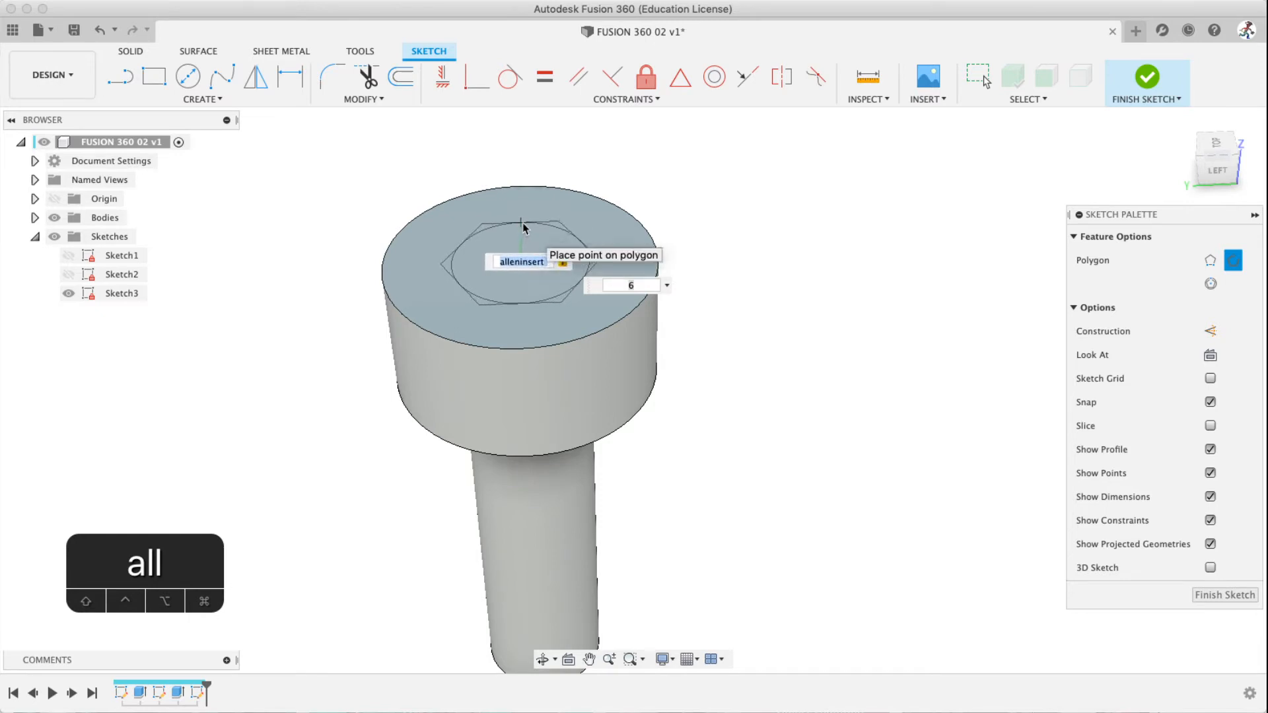
left_click(522, 228)
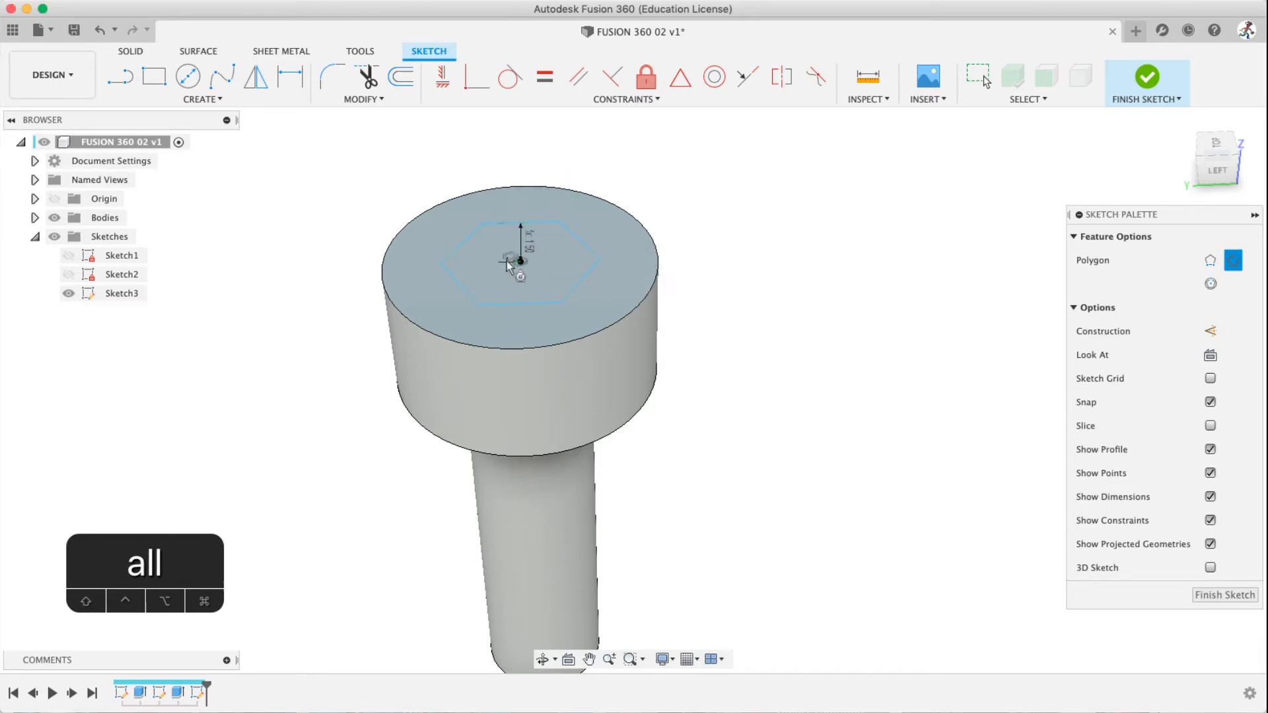
scroll(512, 261, "down", 2)
scroll(522, 251, "up", 5)
middle_click_drag(535, 246, 497, 325)
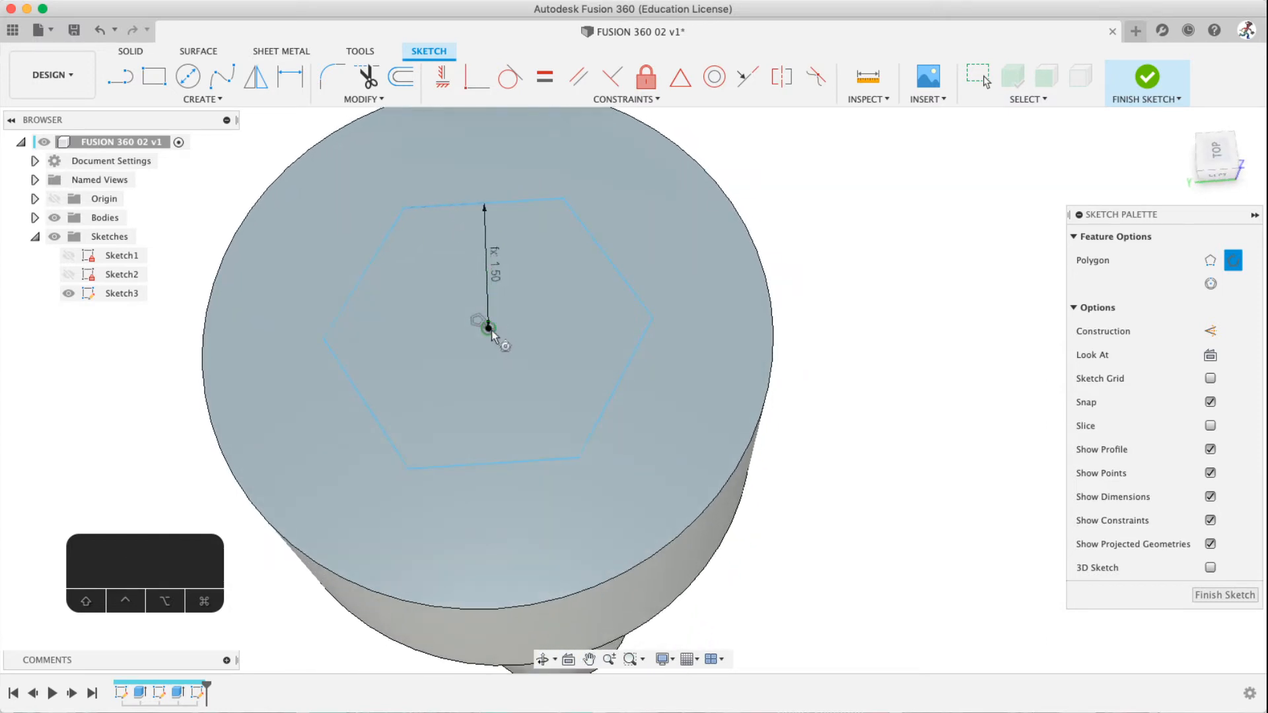
left_click(204, 102)
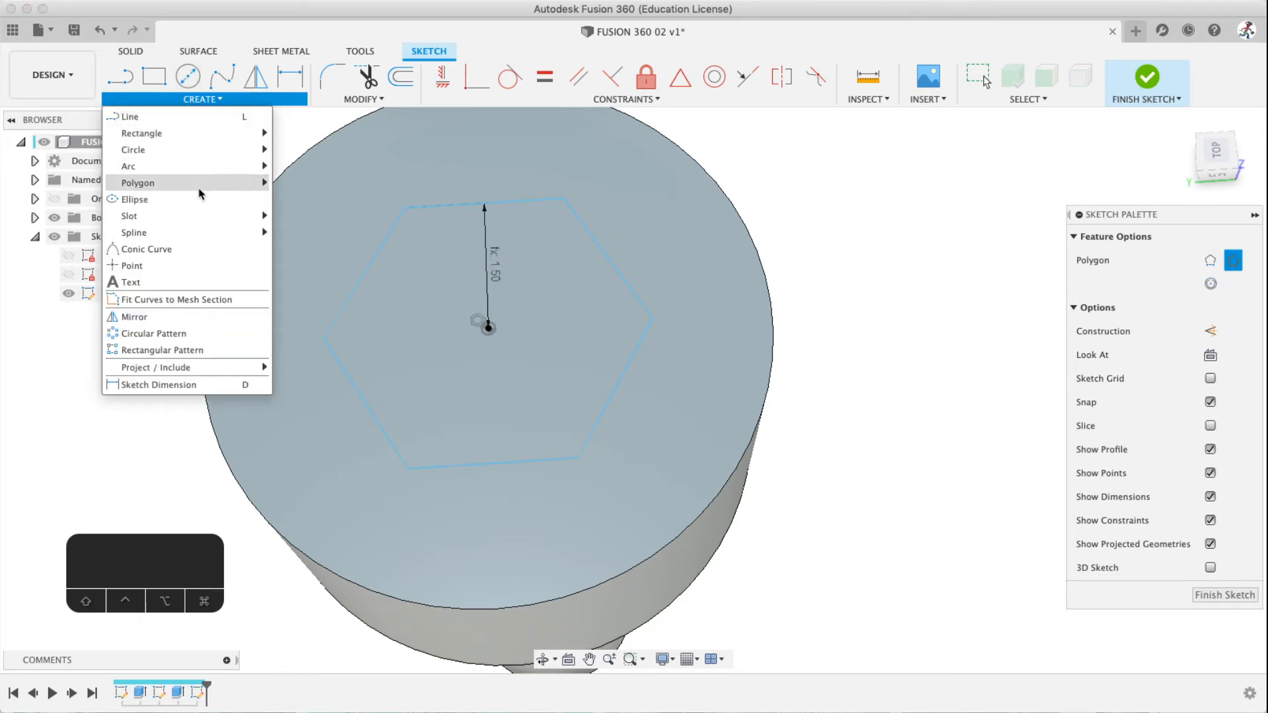
mouse_move(198, 183)
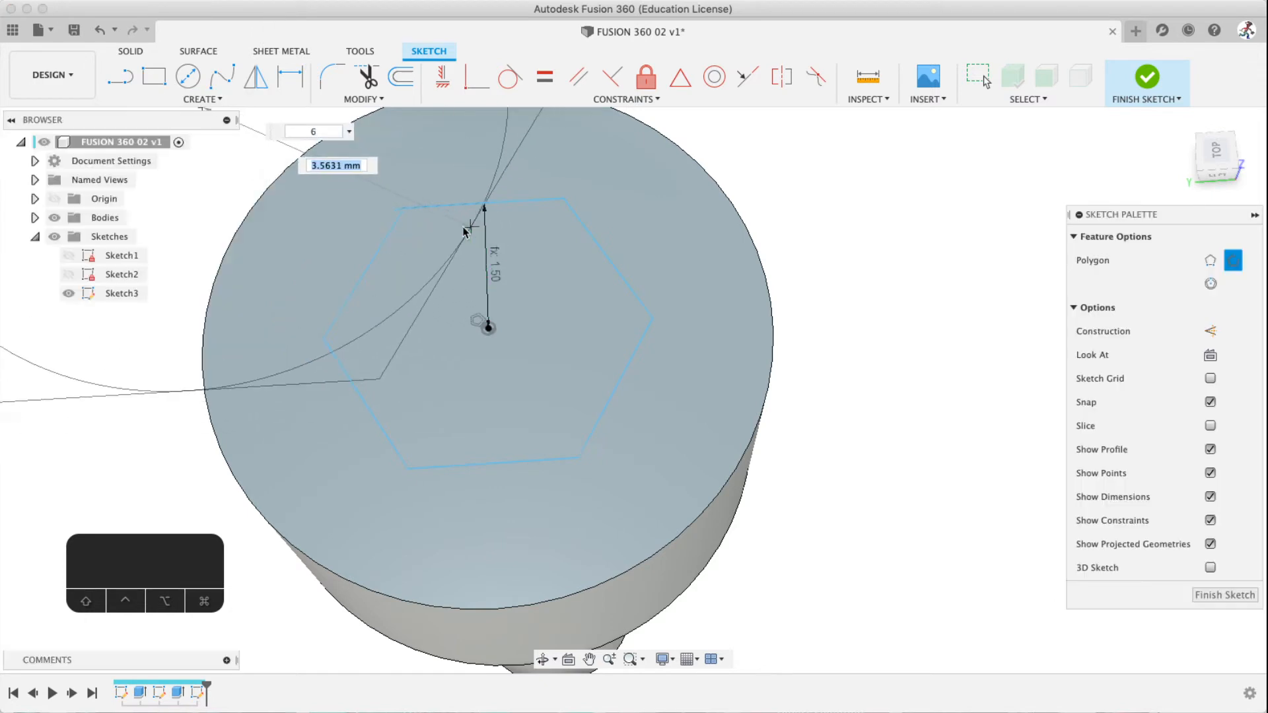
key("Escape")
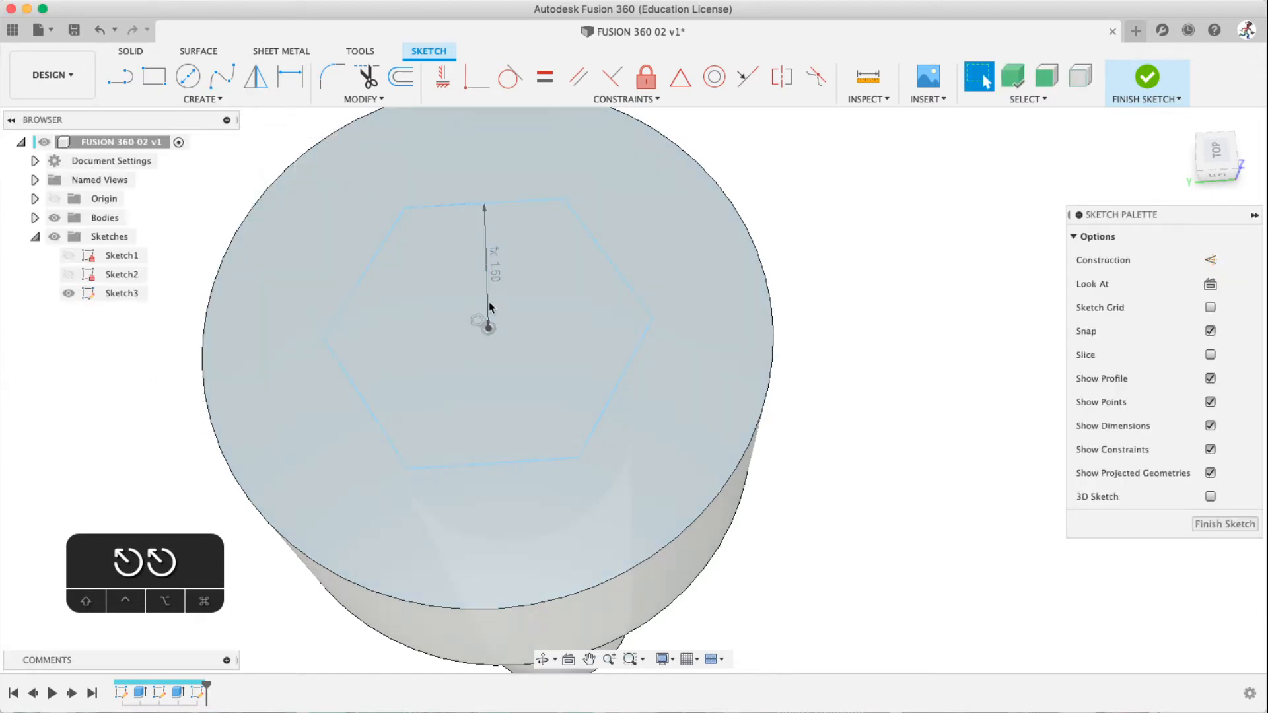
Inspect the hexagon with the bodies temporarily hidden, and finish the sketch
scroll(486, 319, "down", 5)
mouse_move(475, 317)
middle_mouse_down()
mouse_move(504, 293)
mouse_move(497, 317)
mouse_move(521, 282)
mouse_move(482, 309)
middle_mouse_up()
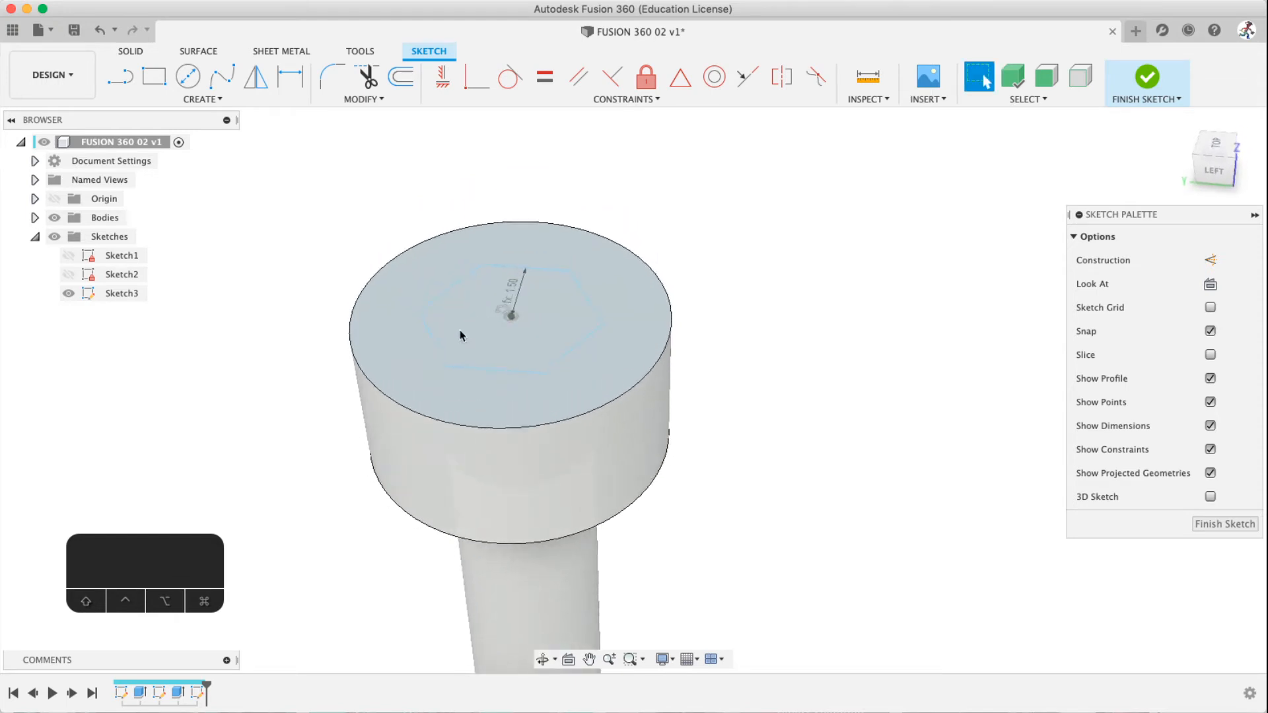
left_click(55, 217)
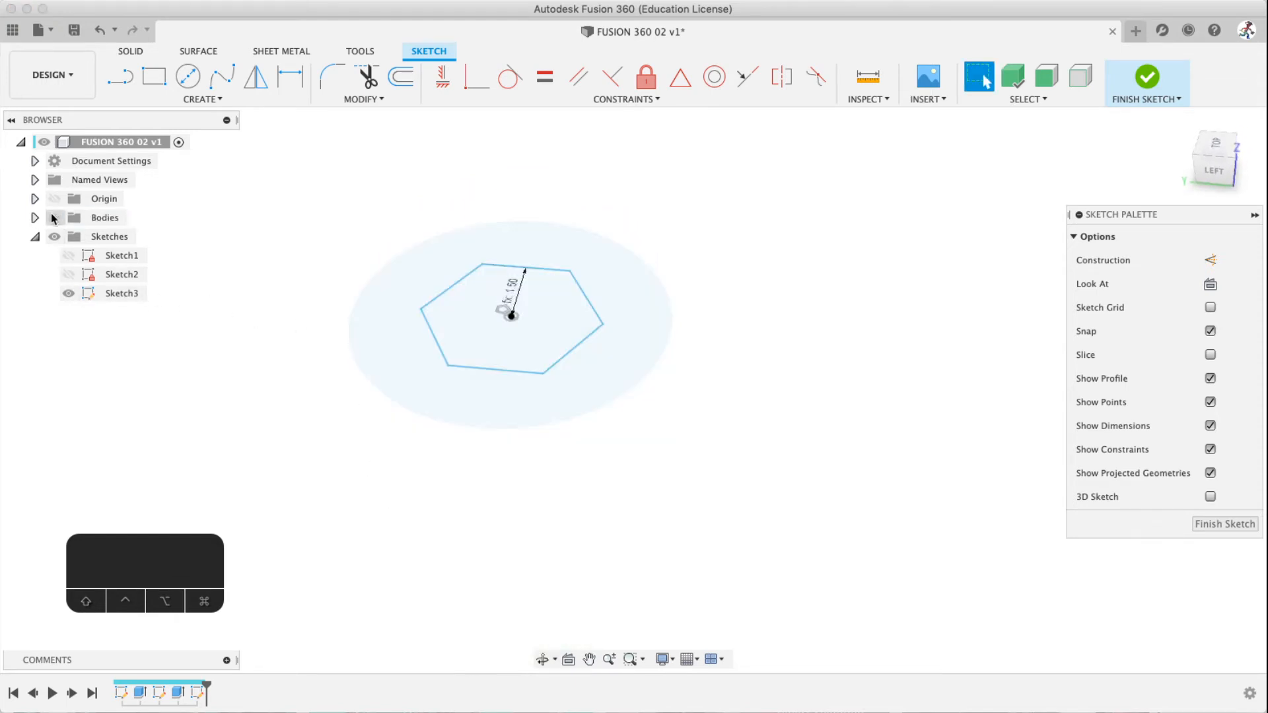
left_click(55, 217)
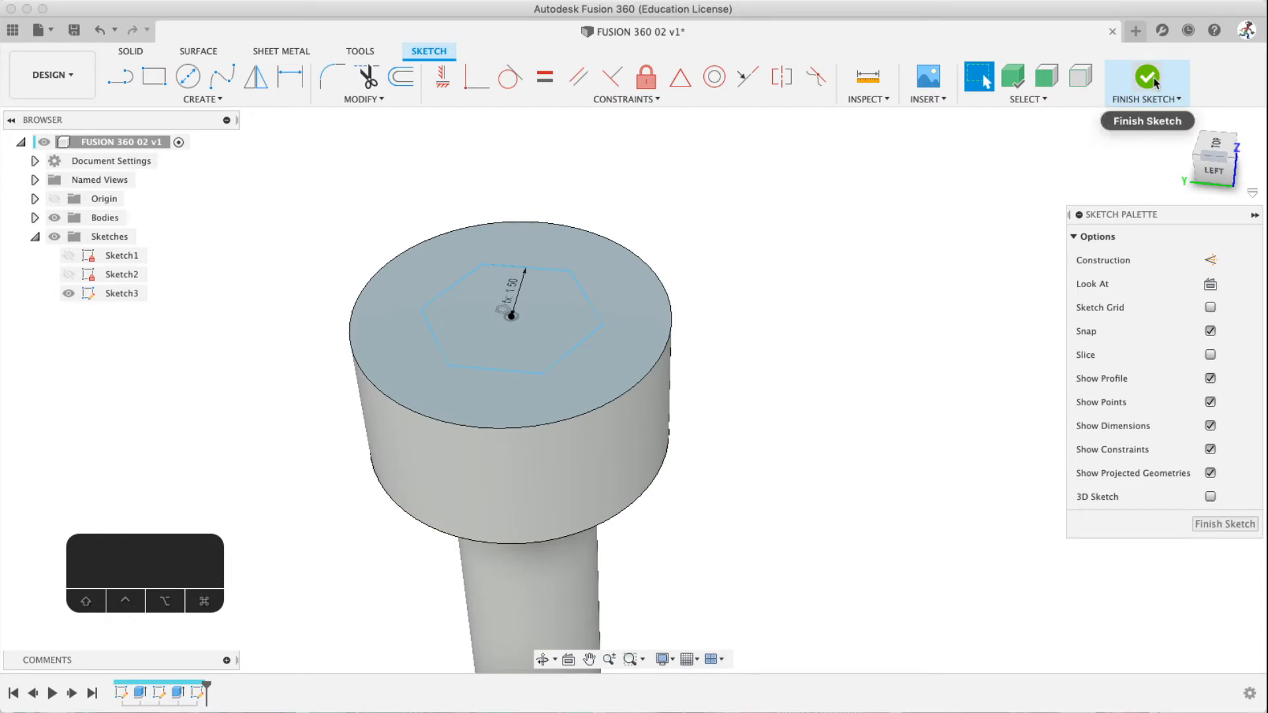
left_click(1148, 78)
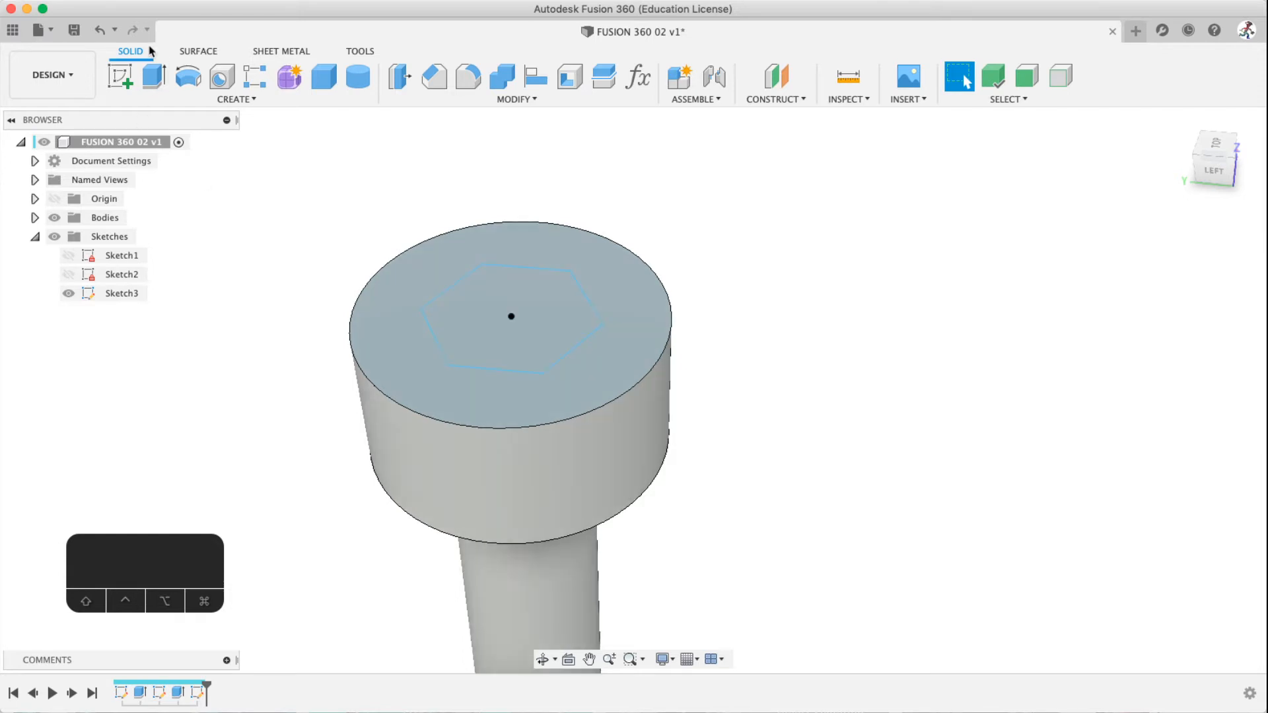
left_click(153, 73)
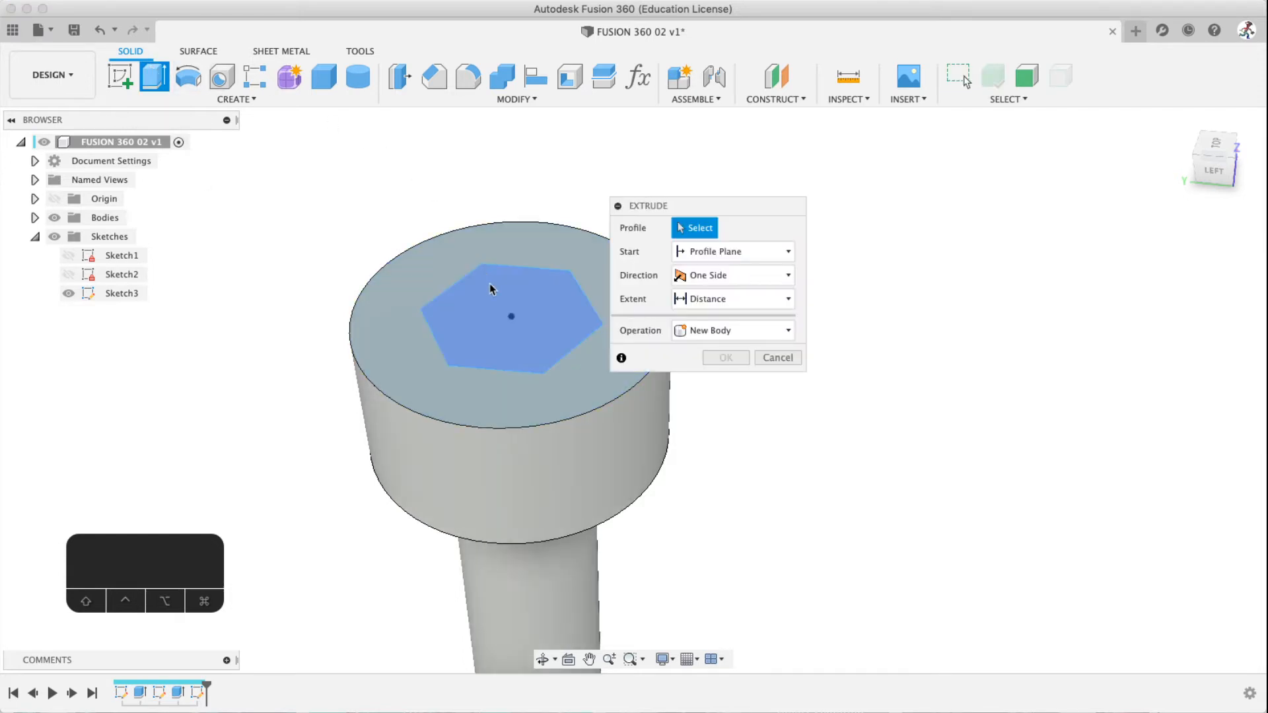
left_click(543, 303)
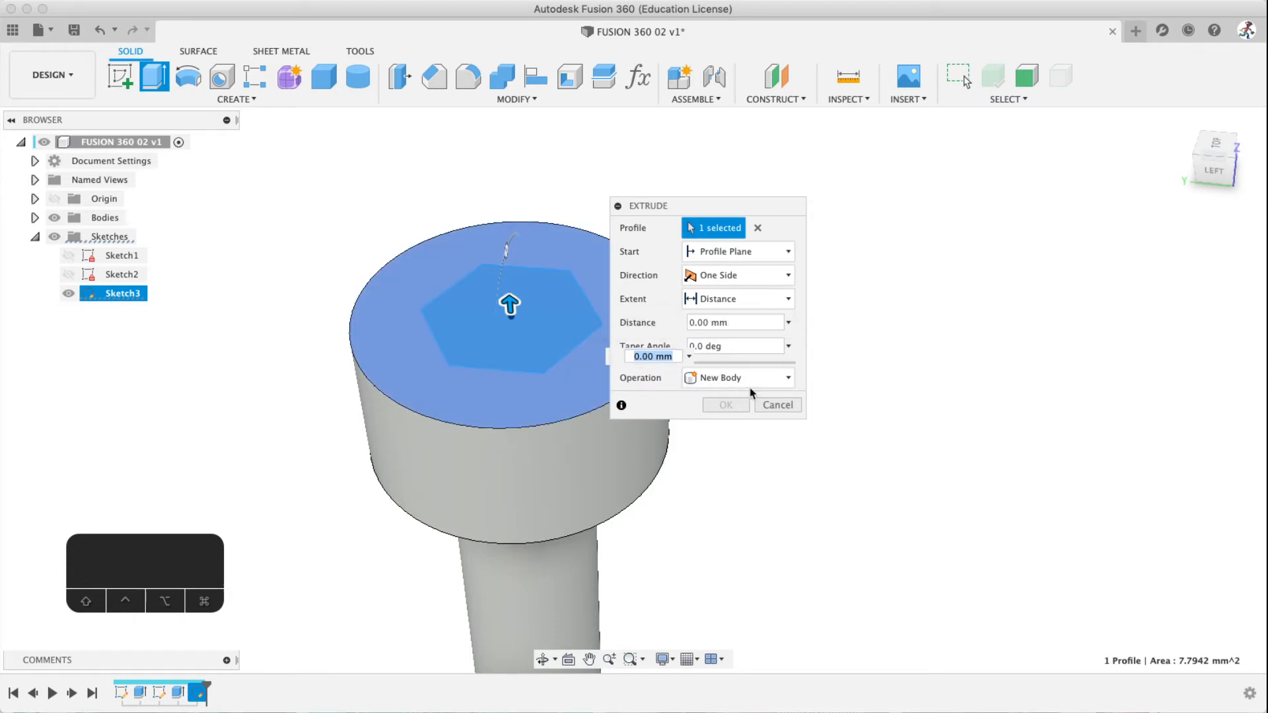
left_click(777, 405)
Start a new user parameter in mm and name it alleninsertheight
left_click(638, 76)
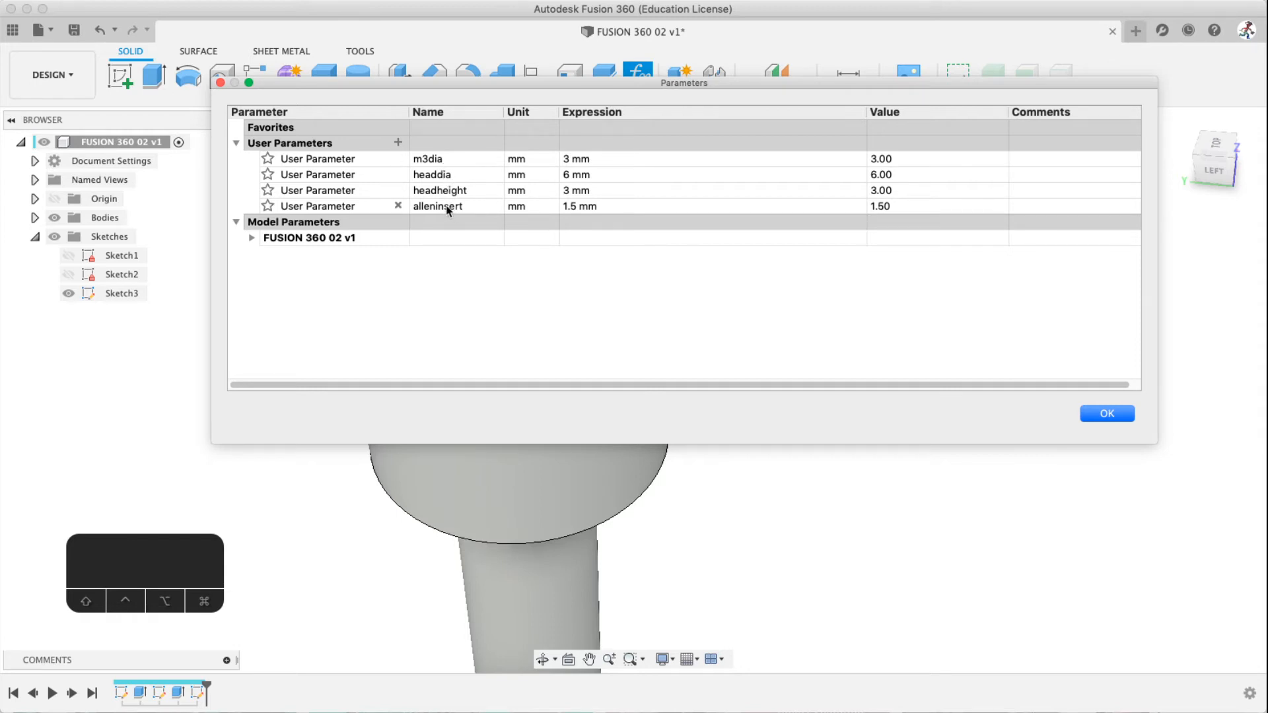
left_click(398, 142)
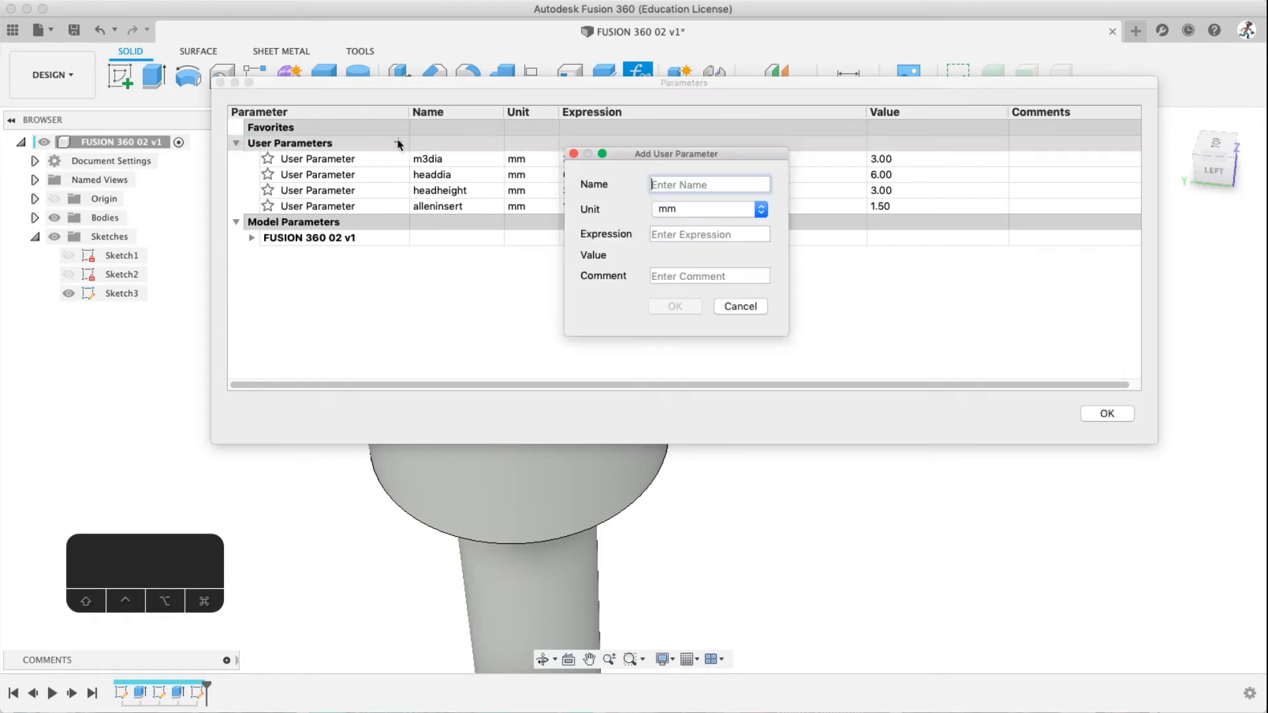
type("all")
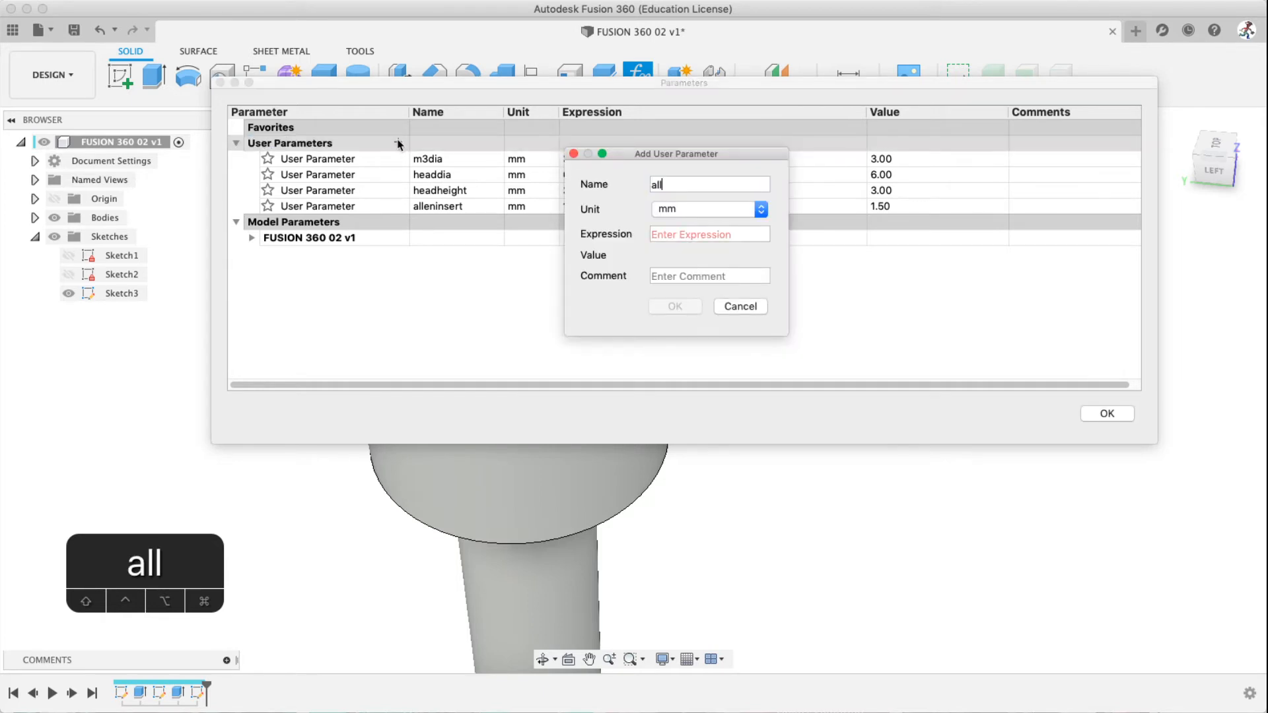
type("en")
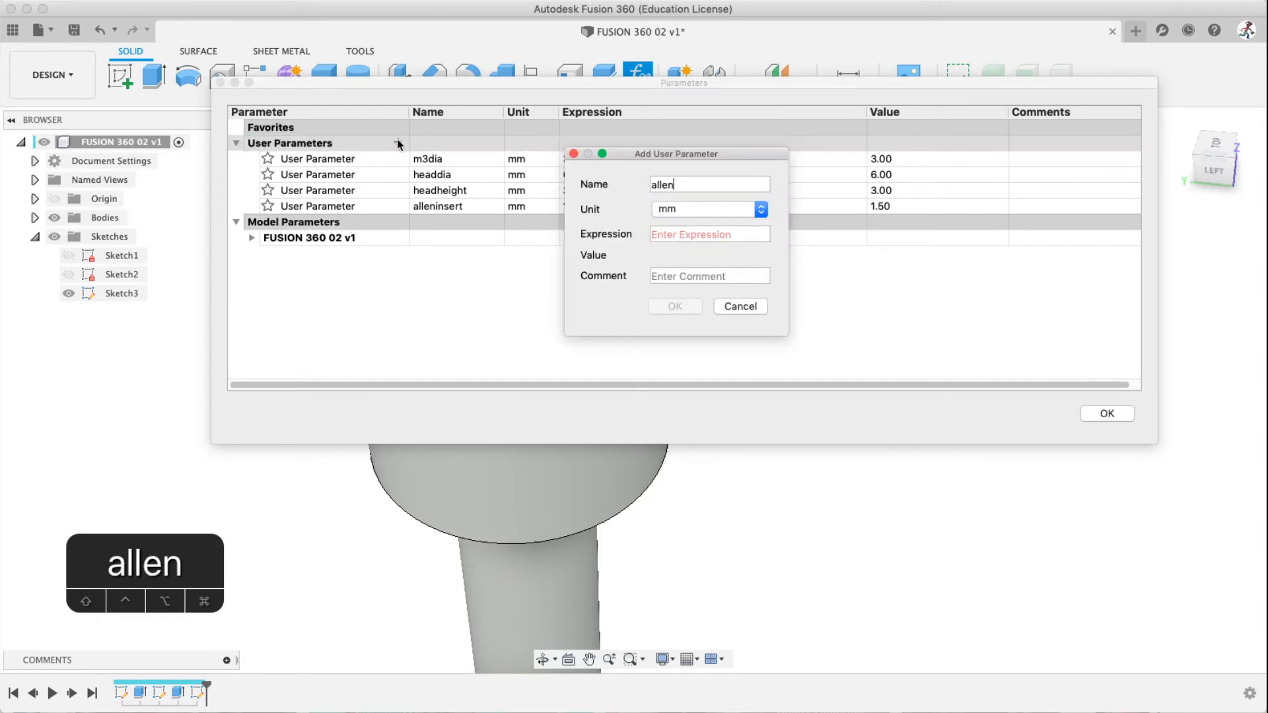
type("insert")
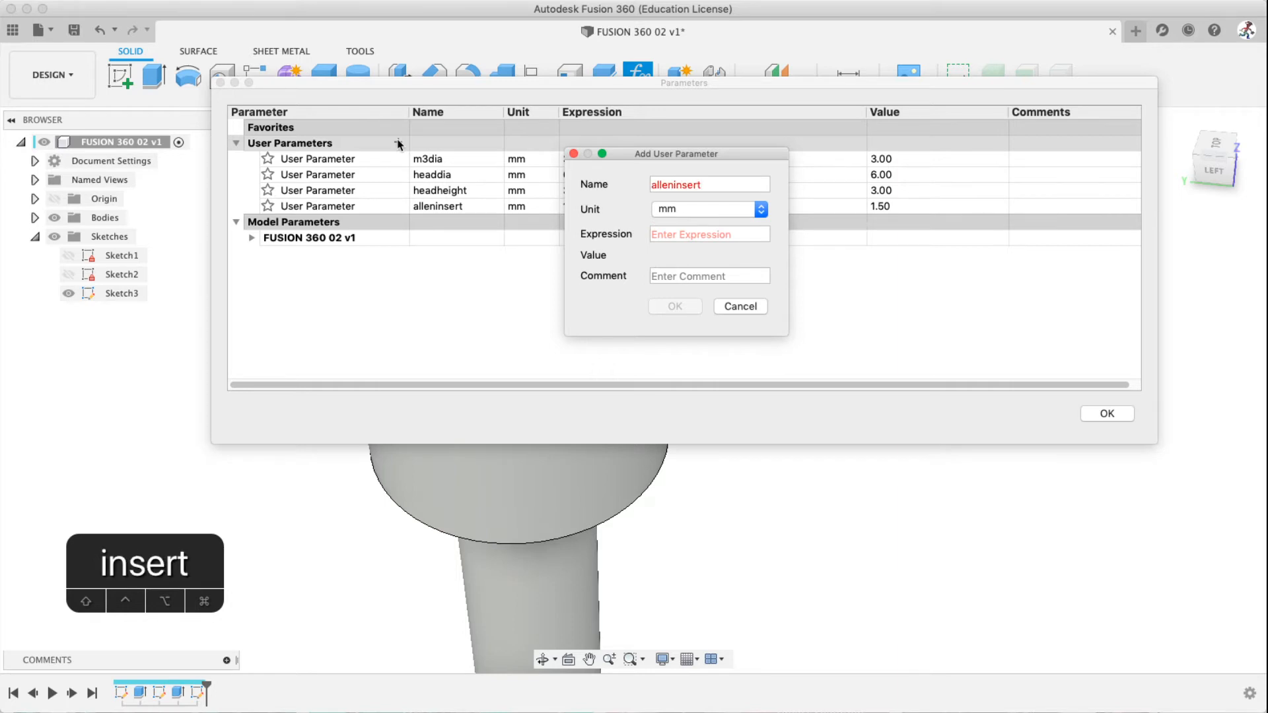
type("height")
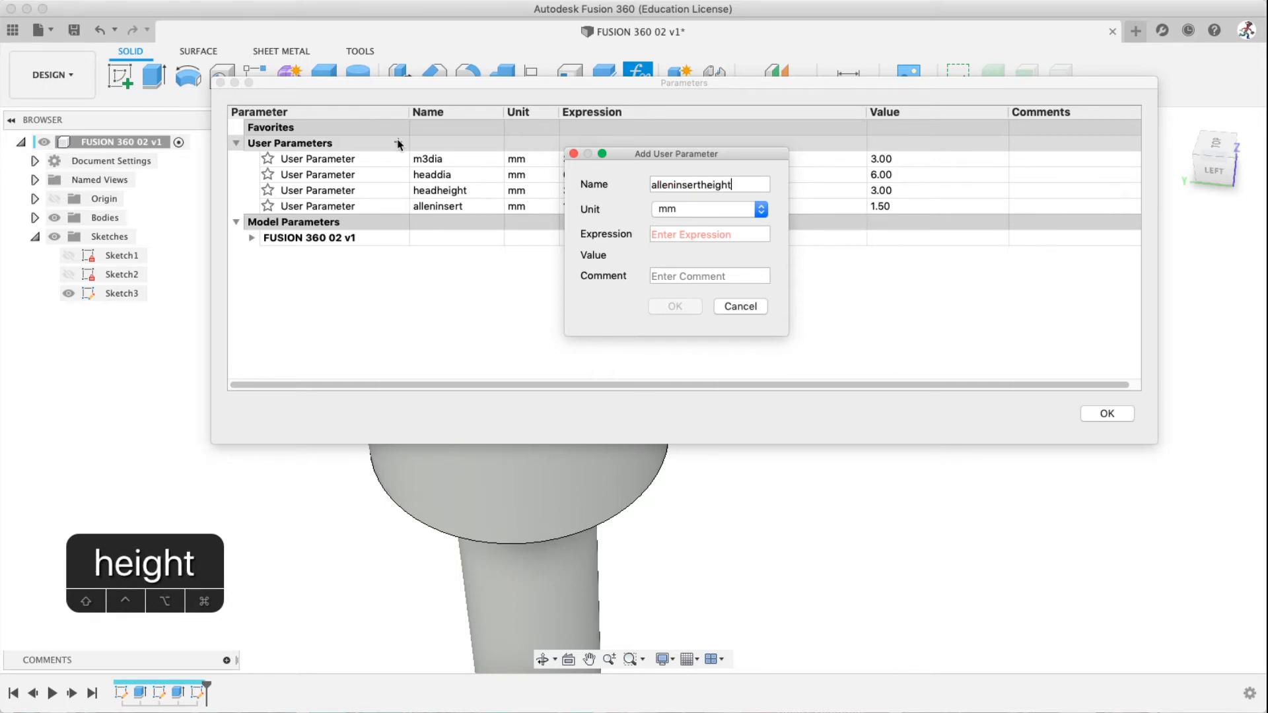
key("BackSpace")
key("BackSpace")
key("BackSpace")
key("BackSpace")
key("BackSpace")
key("BackSpace")
key("BackSpace")
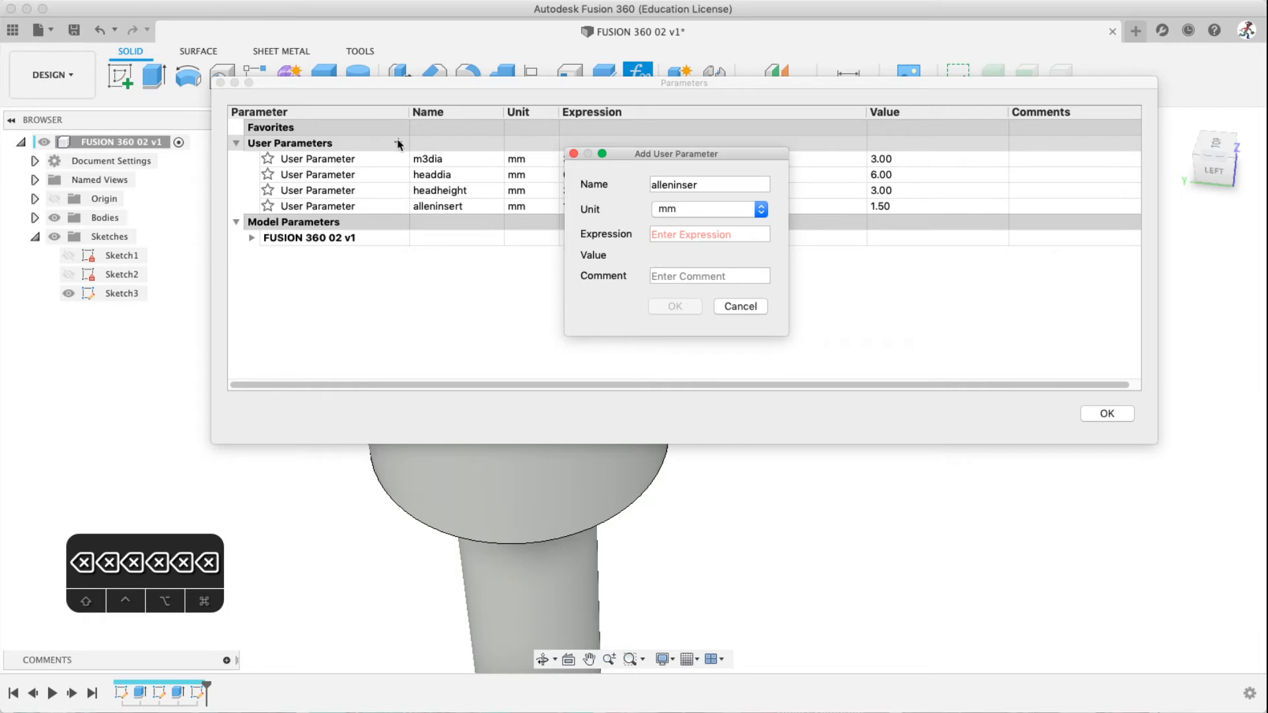
type("t")
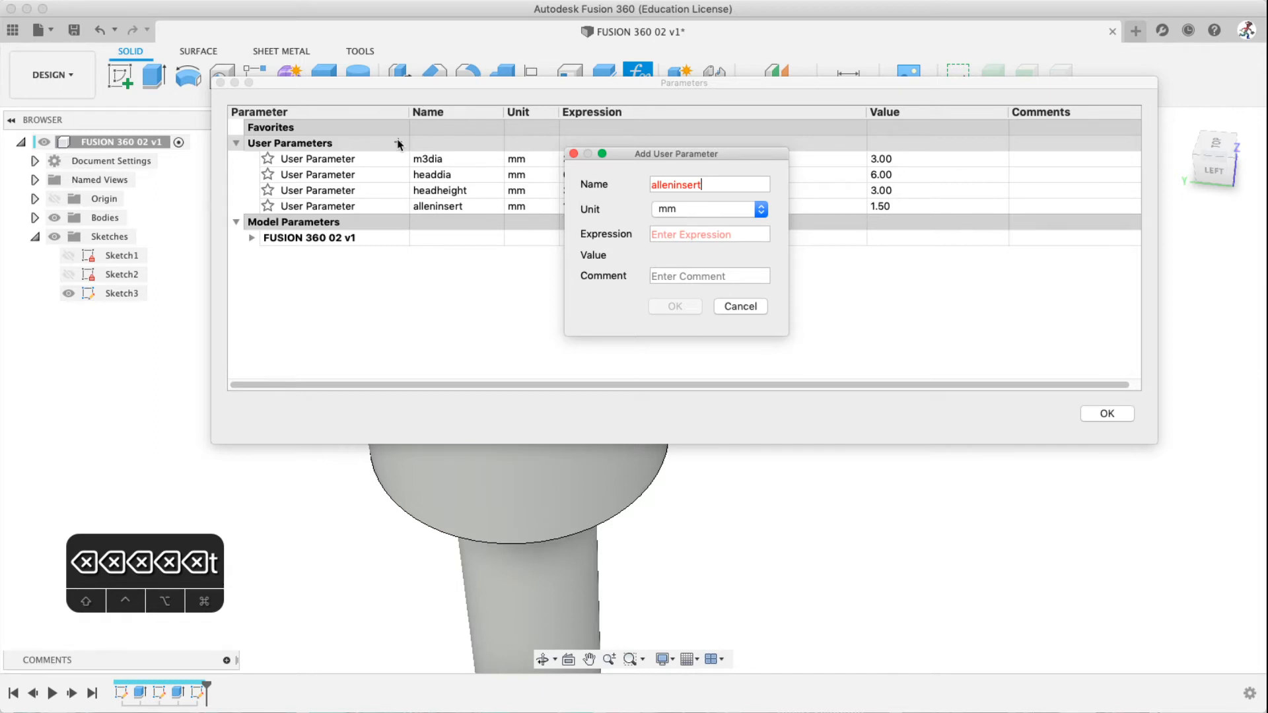
type("height")
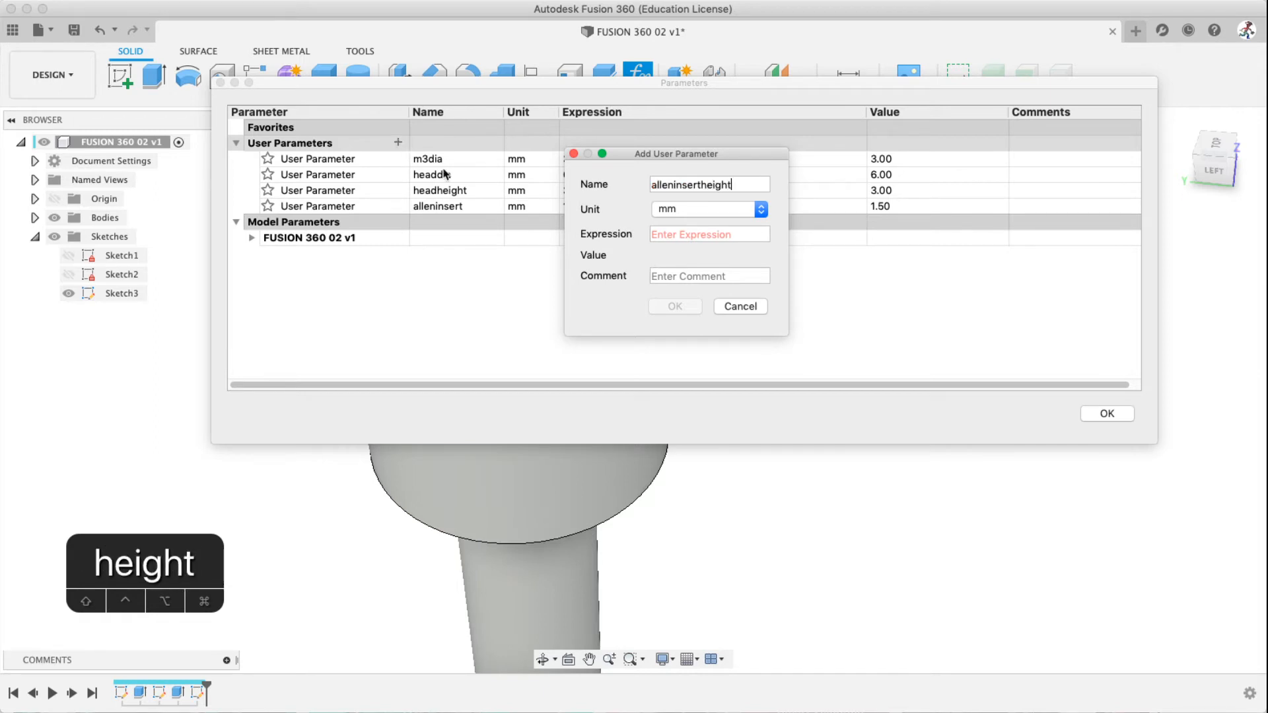
Give the new alleninsertheight parameter the expression 2, and close the parameter list
left_click(693, 235)
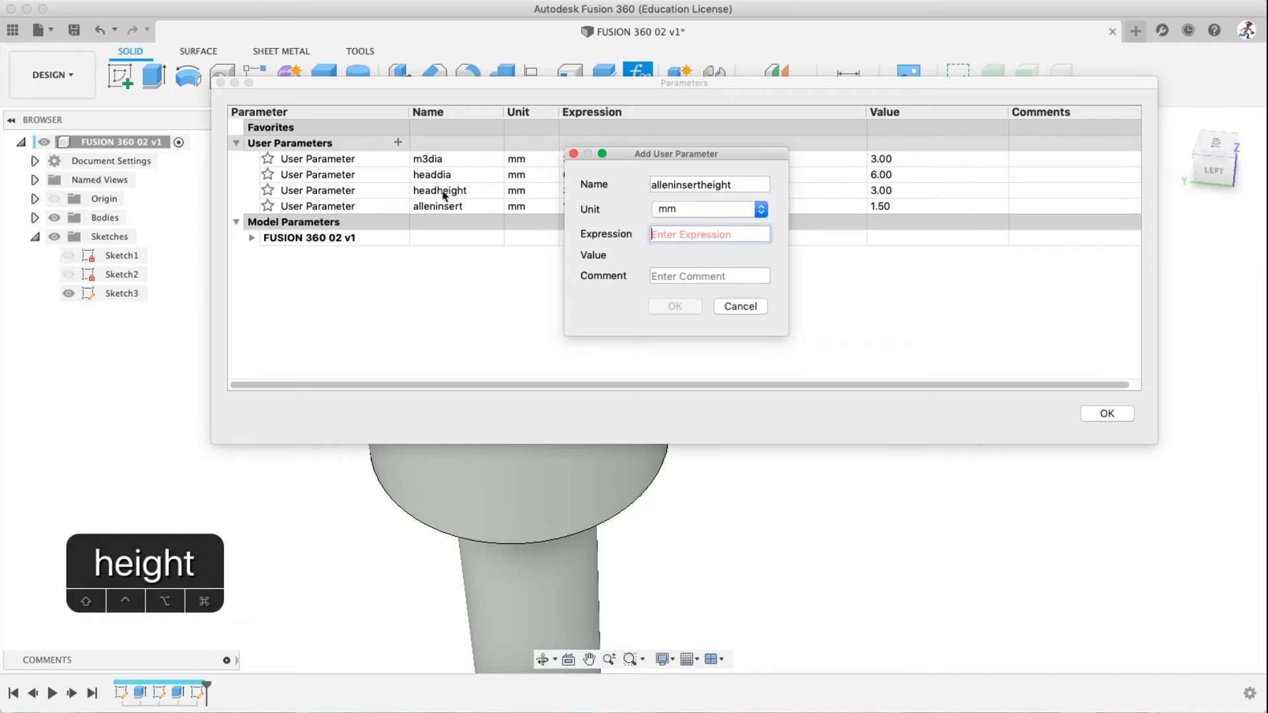
left_click_drag(639, 156, 817, 204)
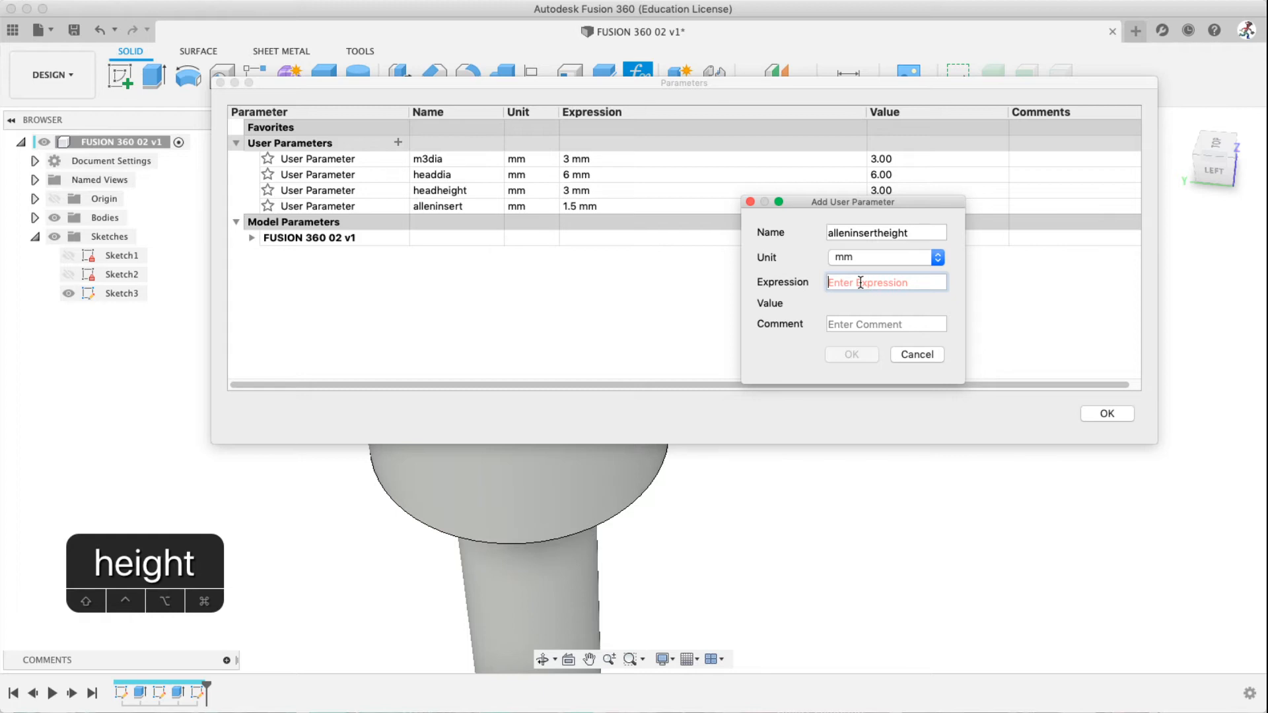
type("2")
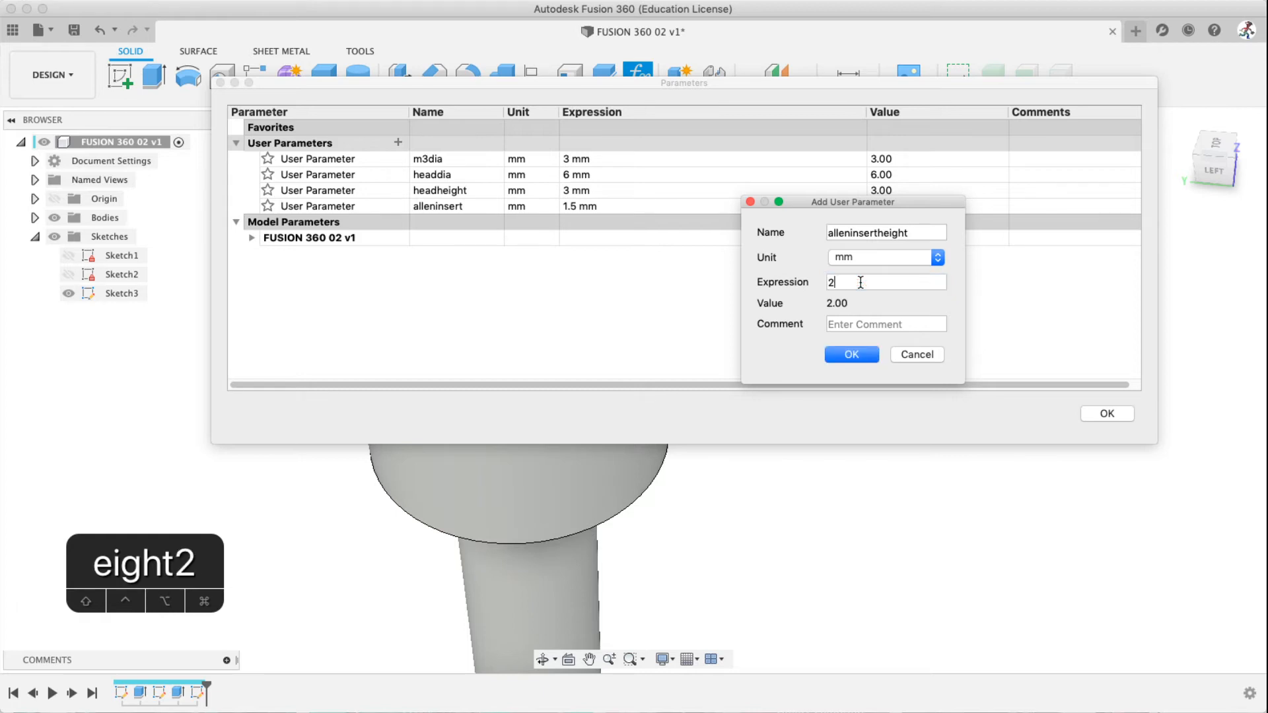
left_click(850, 355)
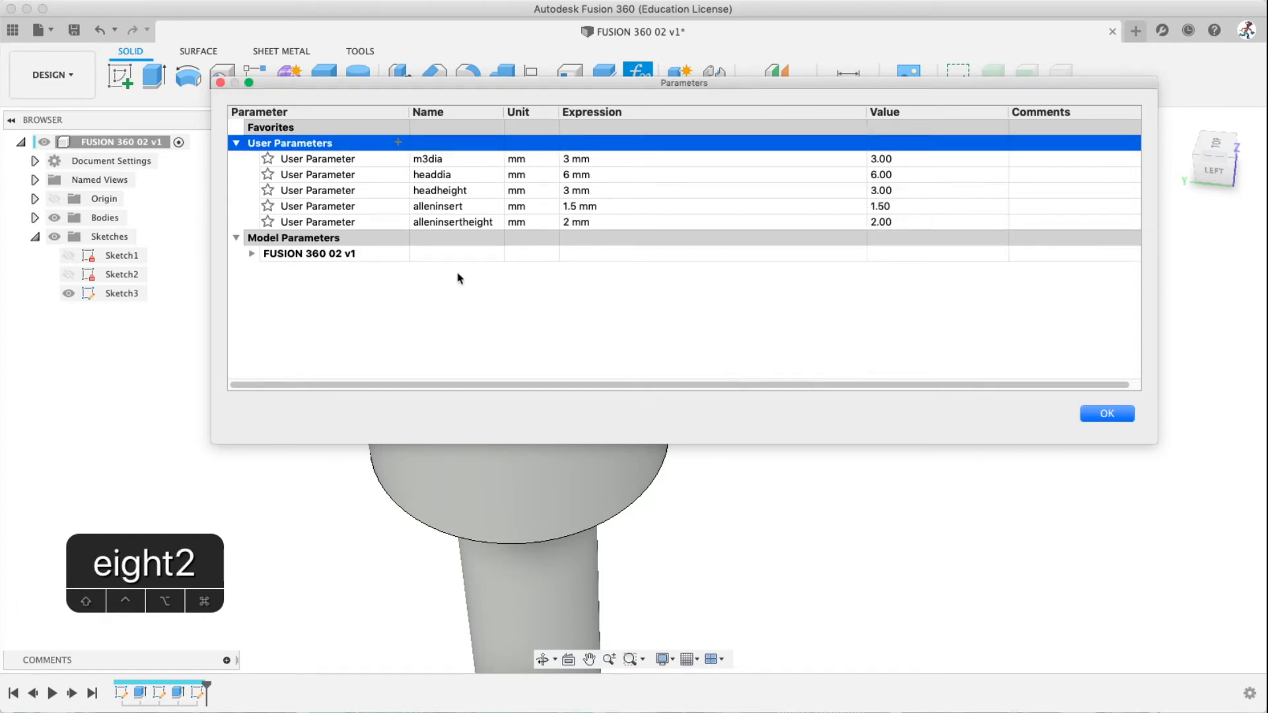
left_click(1102, 418)
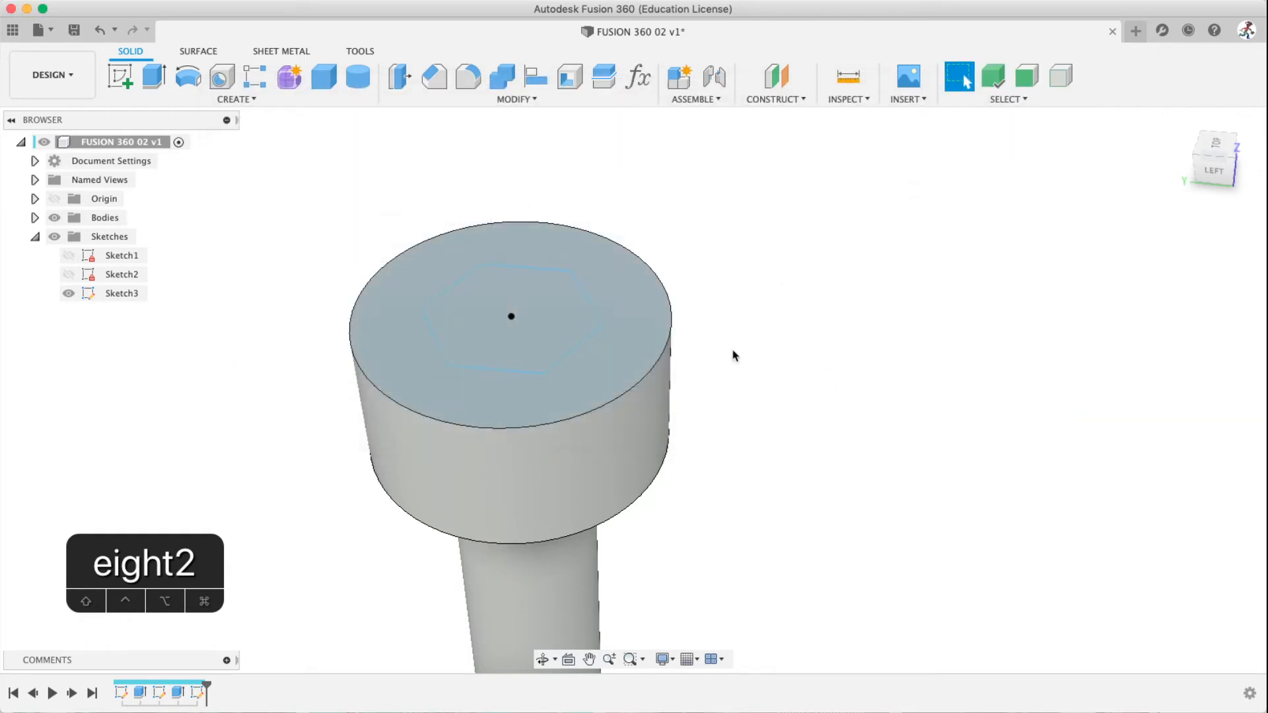
Start extruding the hexagon profile on the screw head, with the distance set to the alleninsertheight parameter
left_click(157, 80)
left_click(502, 298)
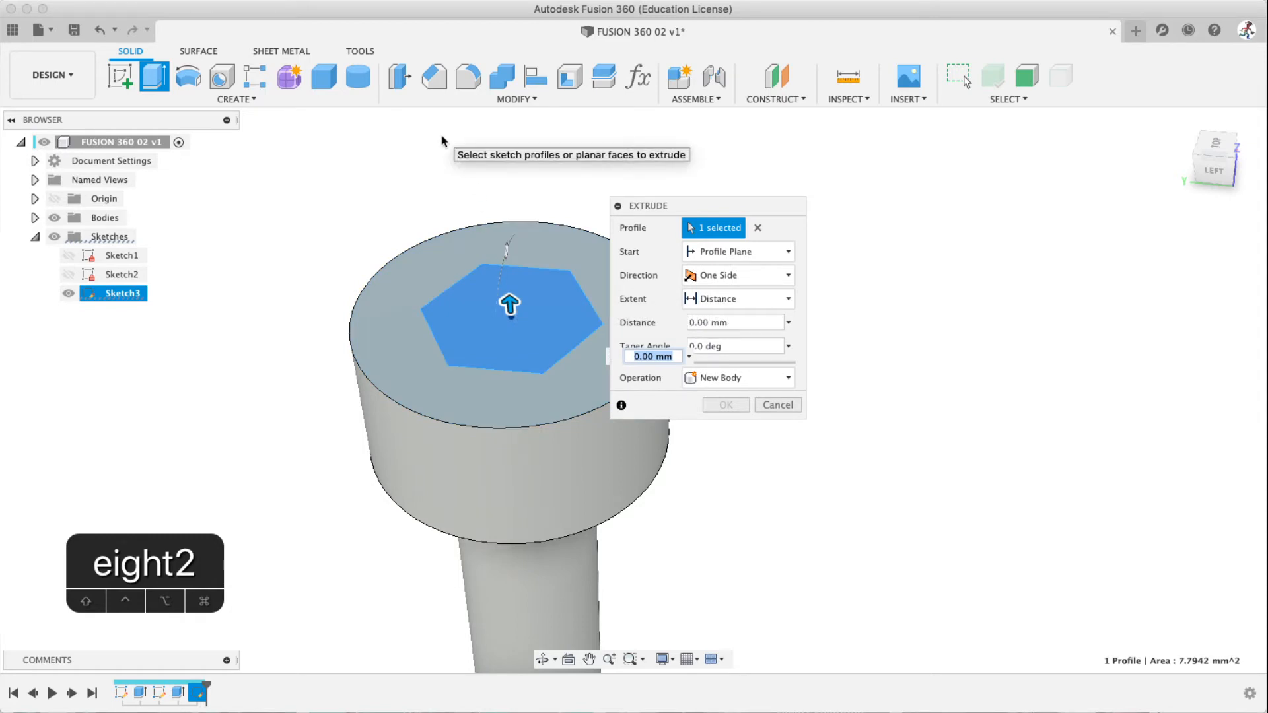
type("h")
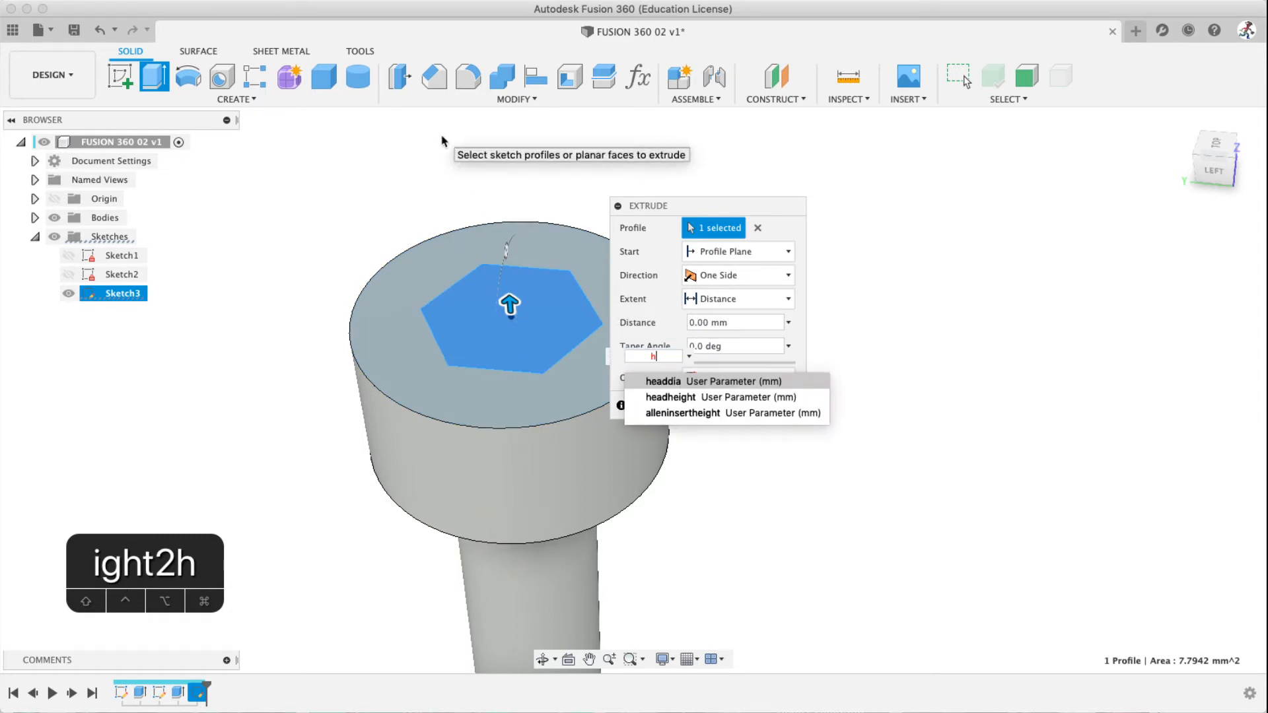
key("BackSpace")
type("al")
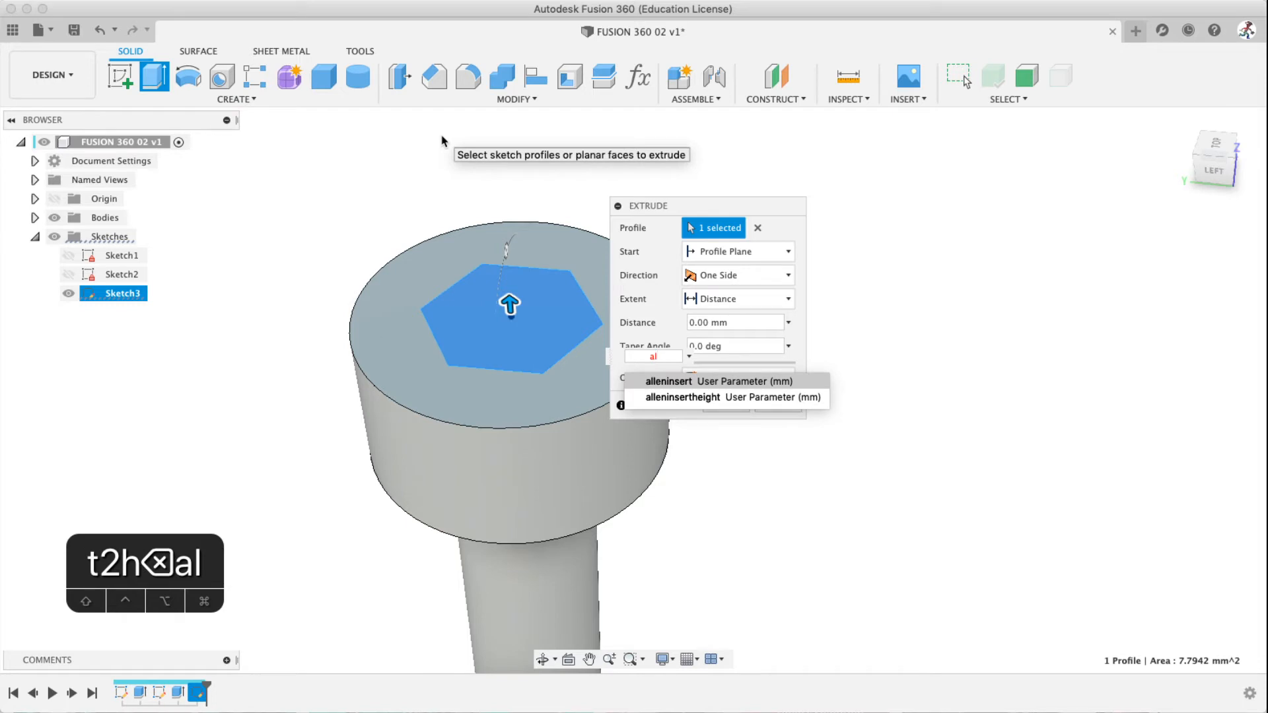
key("BackSpace")
key("BackSpace")
type("h")
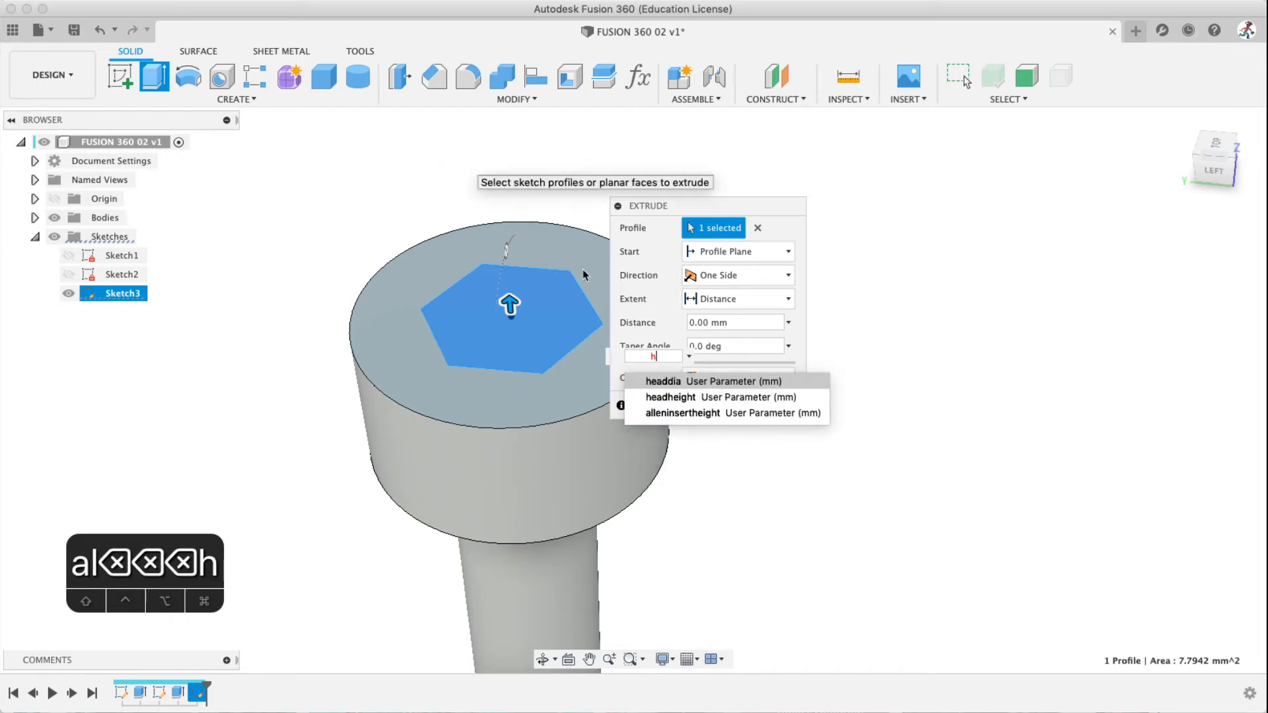
left_click(647, 414)
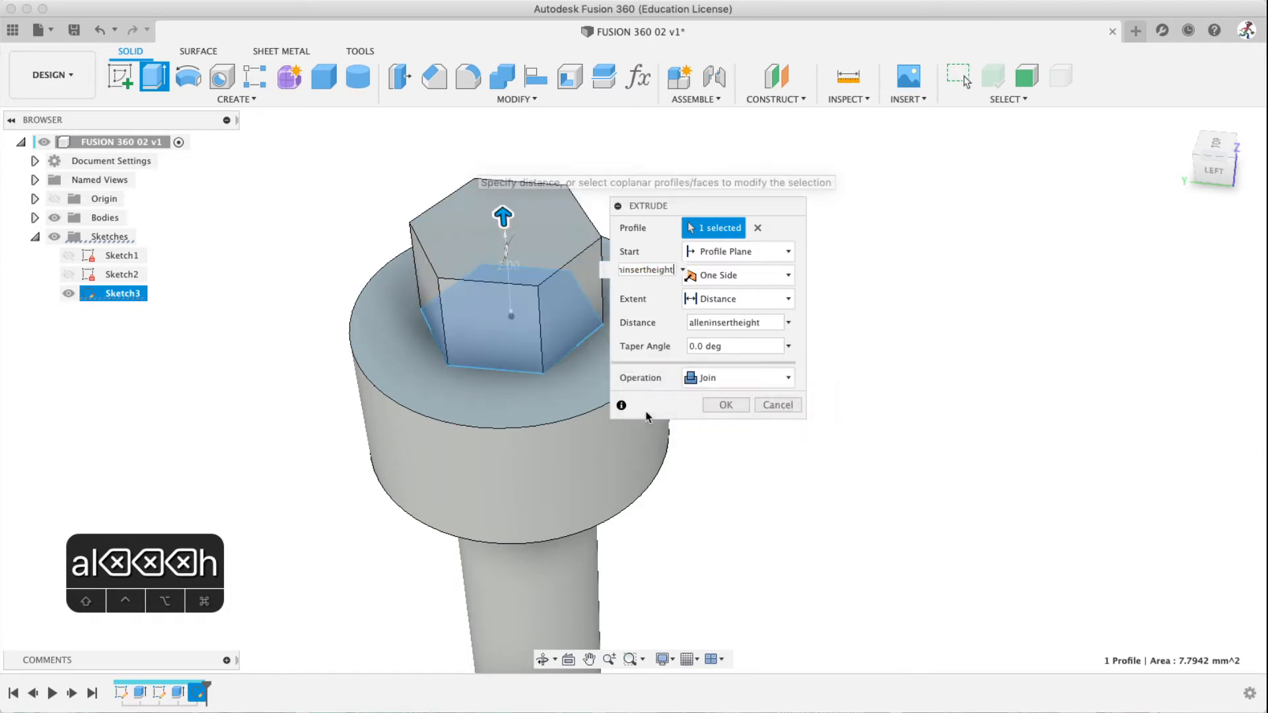
Reverse the hexagon's extrusion into the screw head by setting the distance to -alleninsertheight
middle_click_drag(526, 405, 459, 352, "shift")
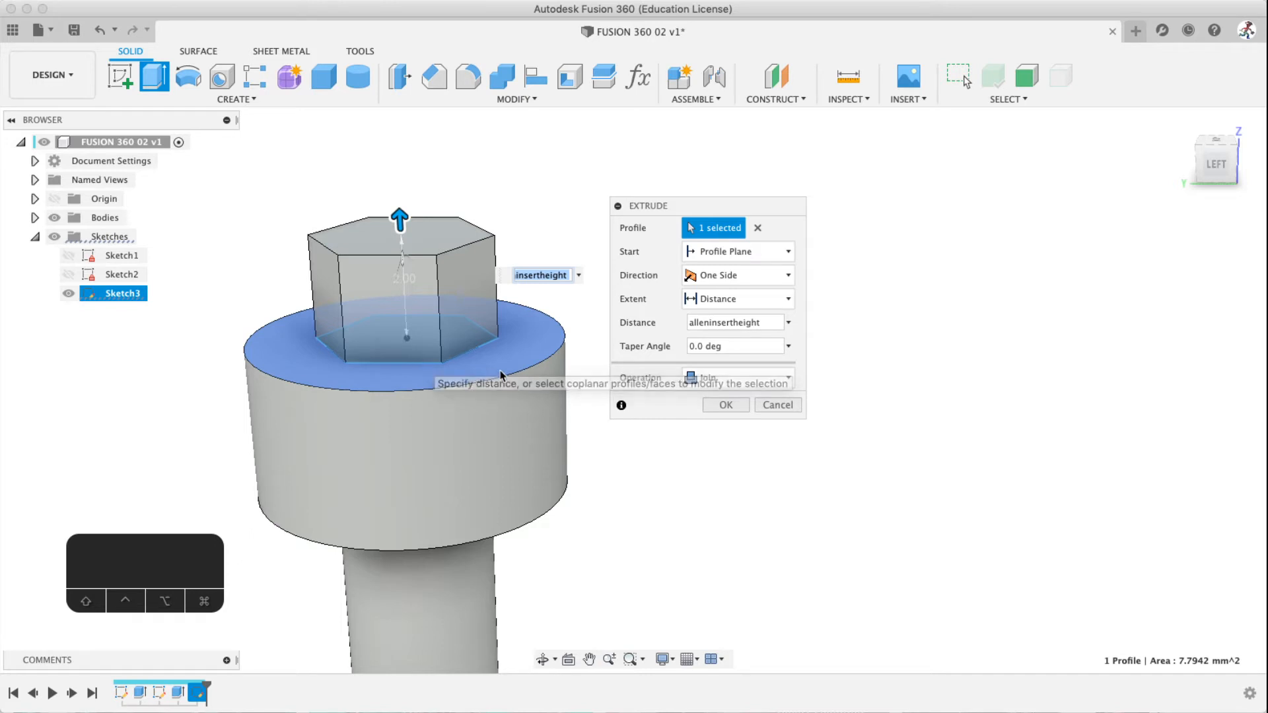
left_click(691, 324)
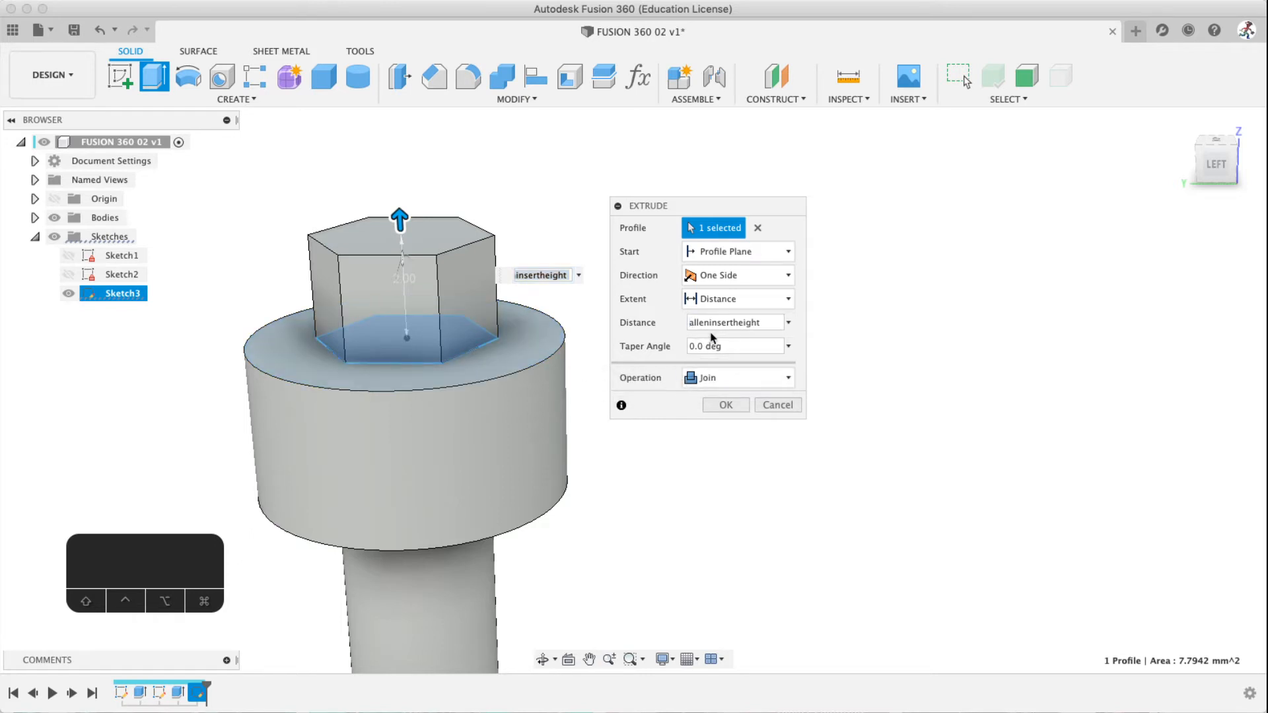
type("-")
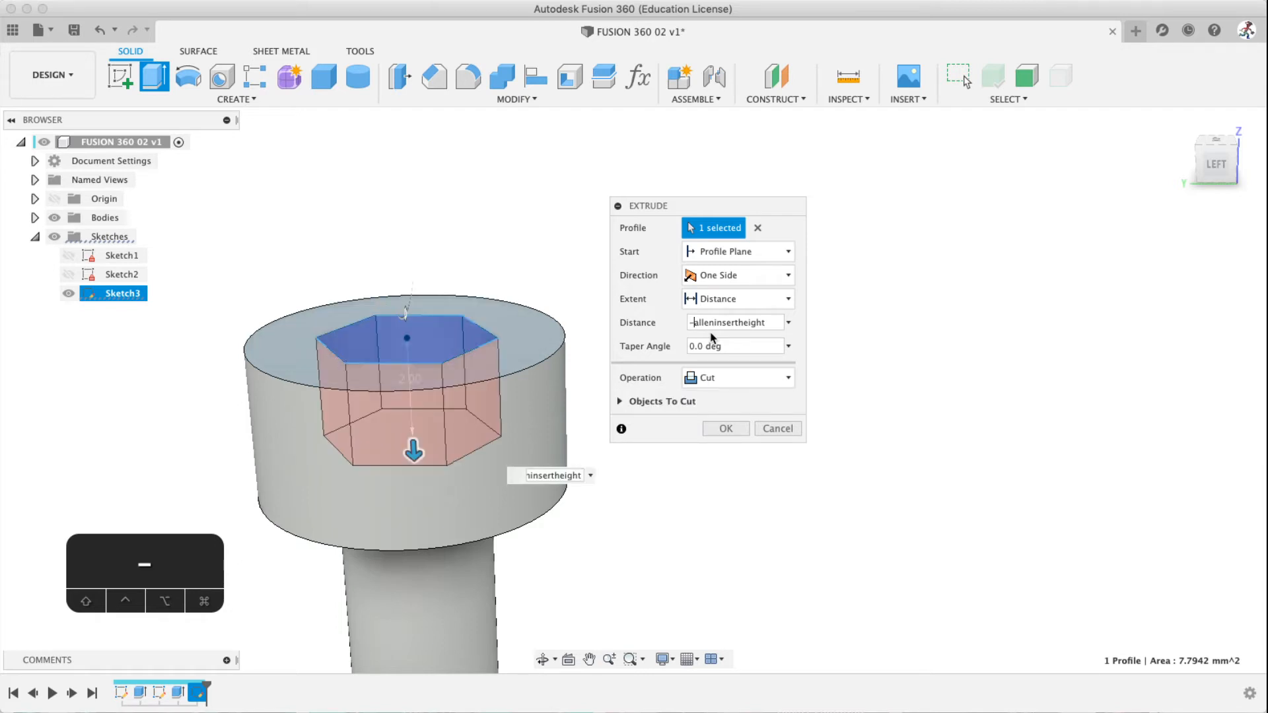
left_click_drag(767, 322, 696, 322)
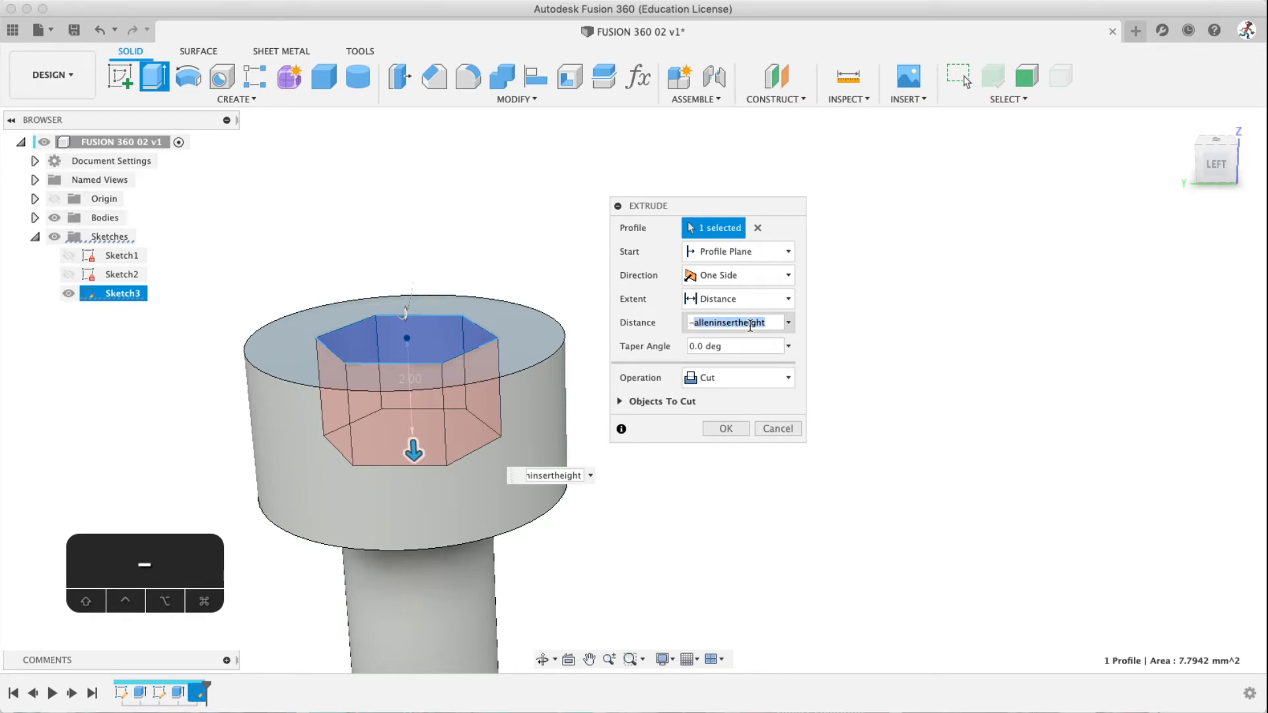
left_click(694, 324)
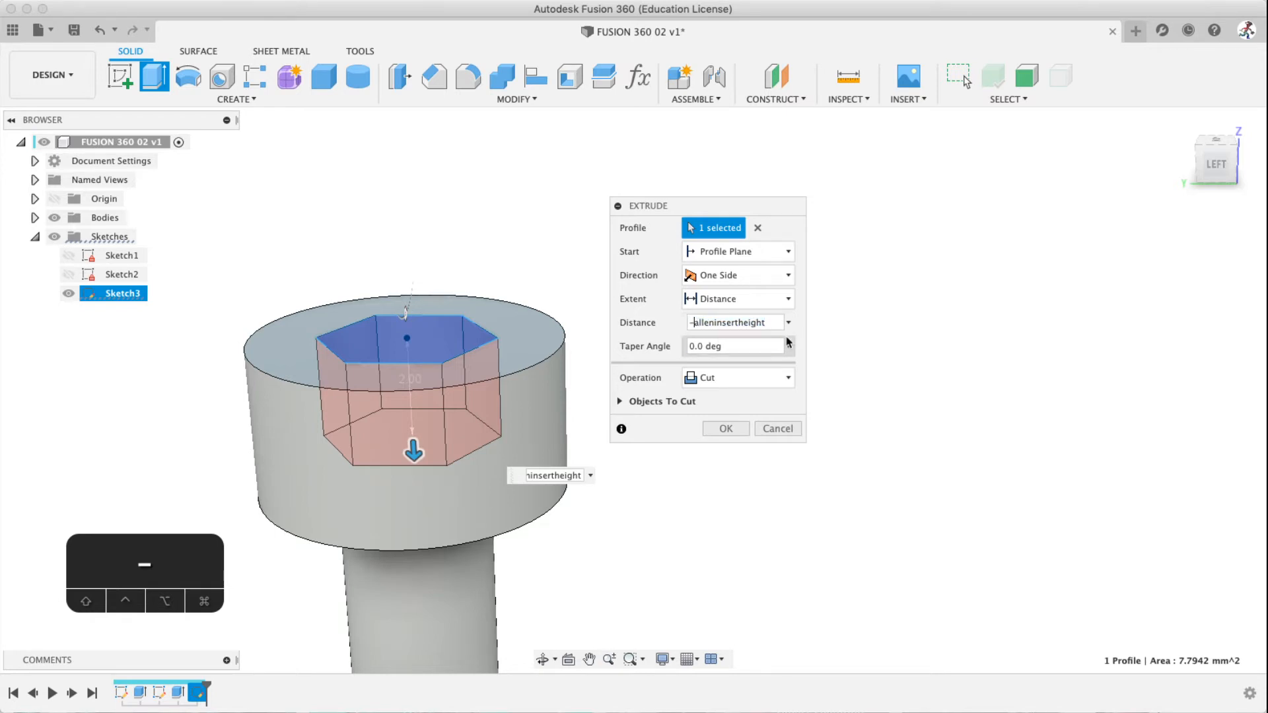
Try the Join, Cut and New Body operations on the hexagon's extrusion and compare their previews
left_click(719, 379)
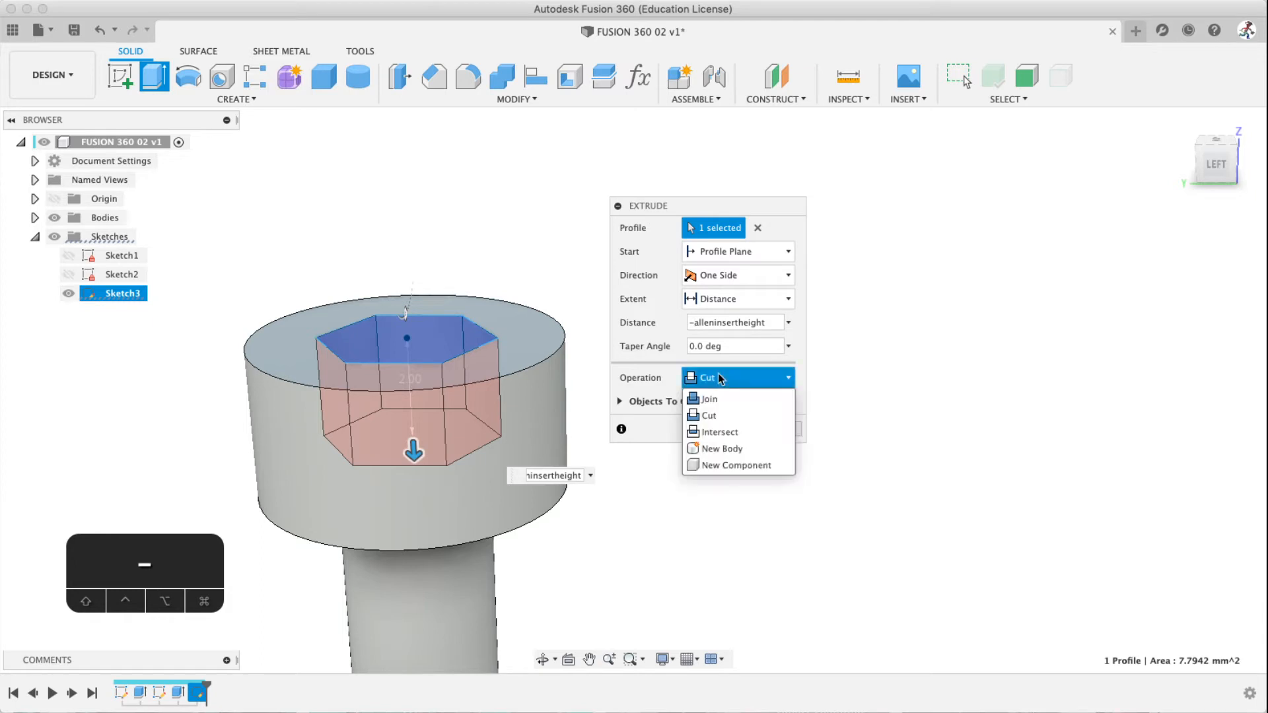
left_click(669, 367)
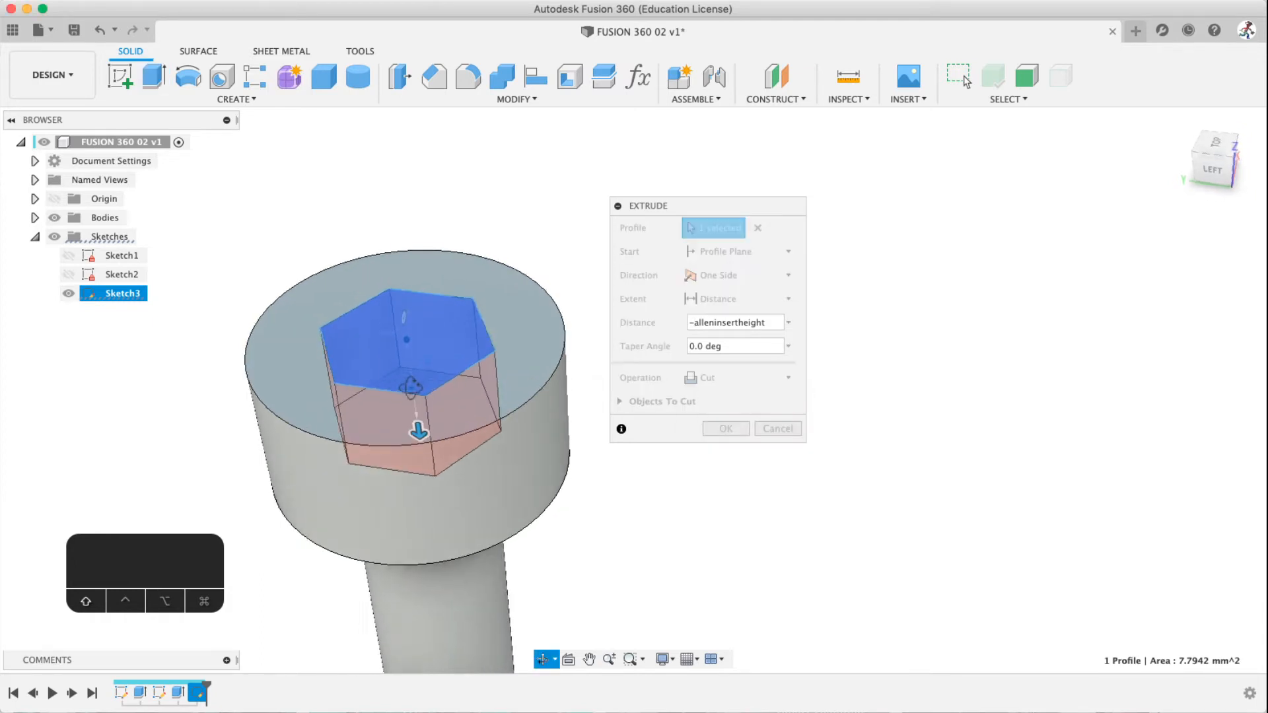
left_click(733, 378)
left_click(711, 394)
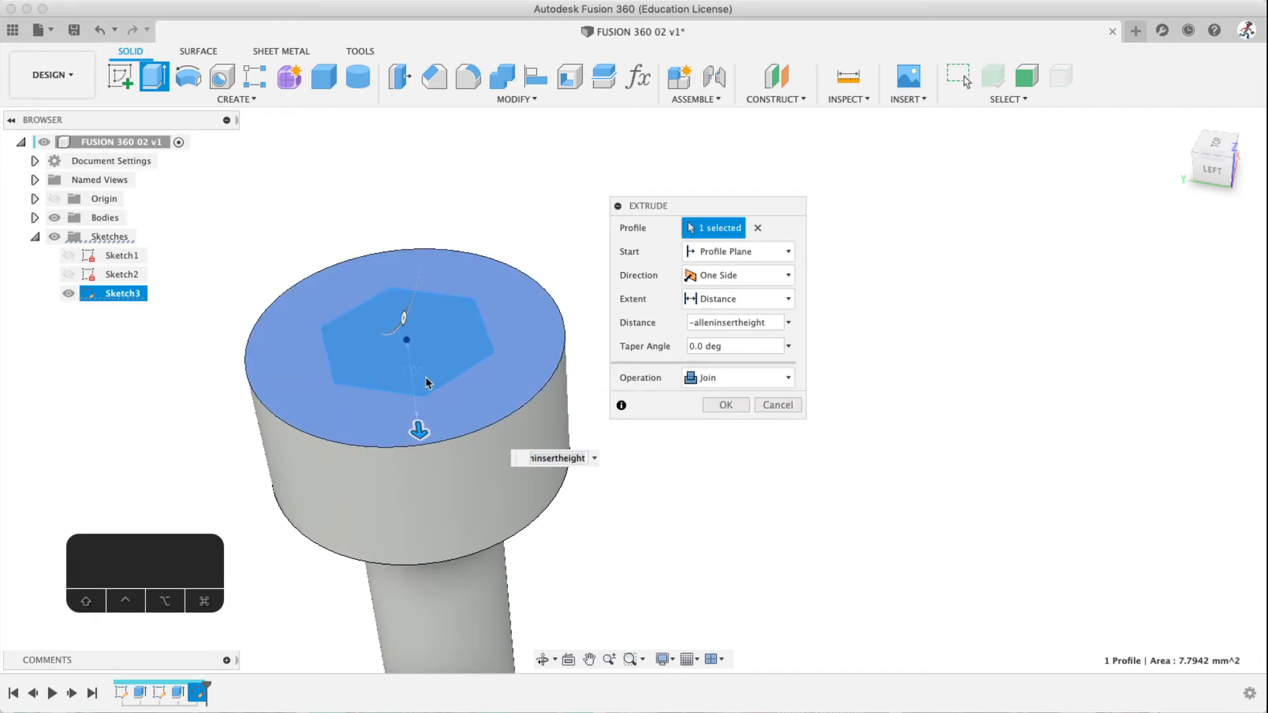
left_click(748, 377)
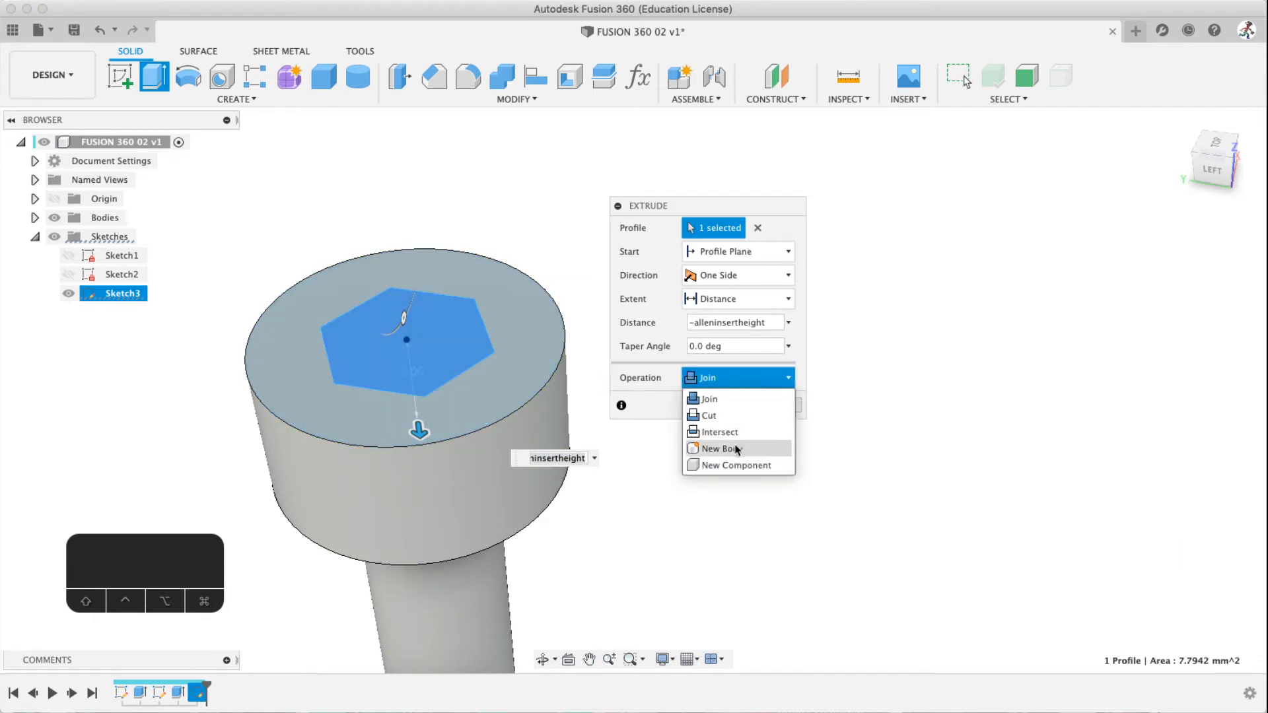
left_click(709, 415)
left_click(714, 380)
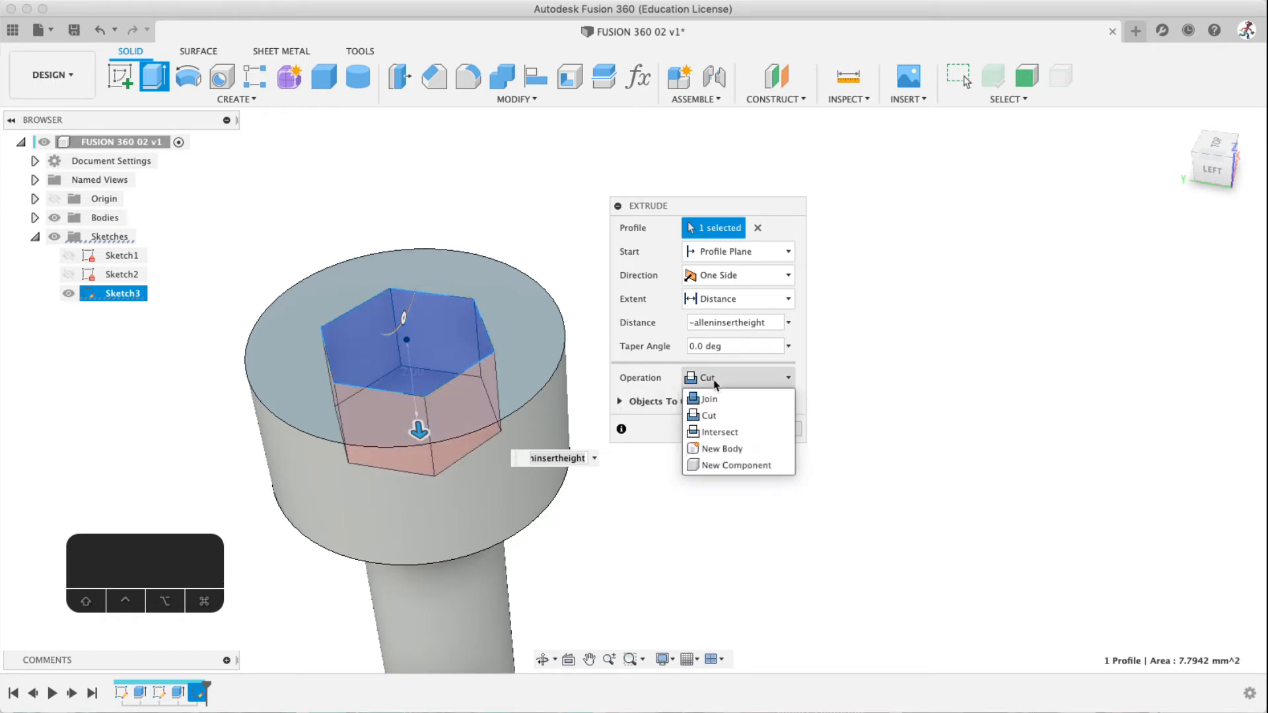
left_click(721, 448)
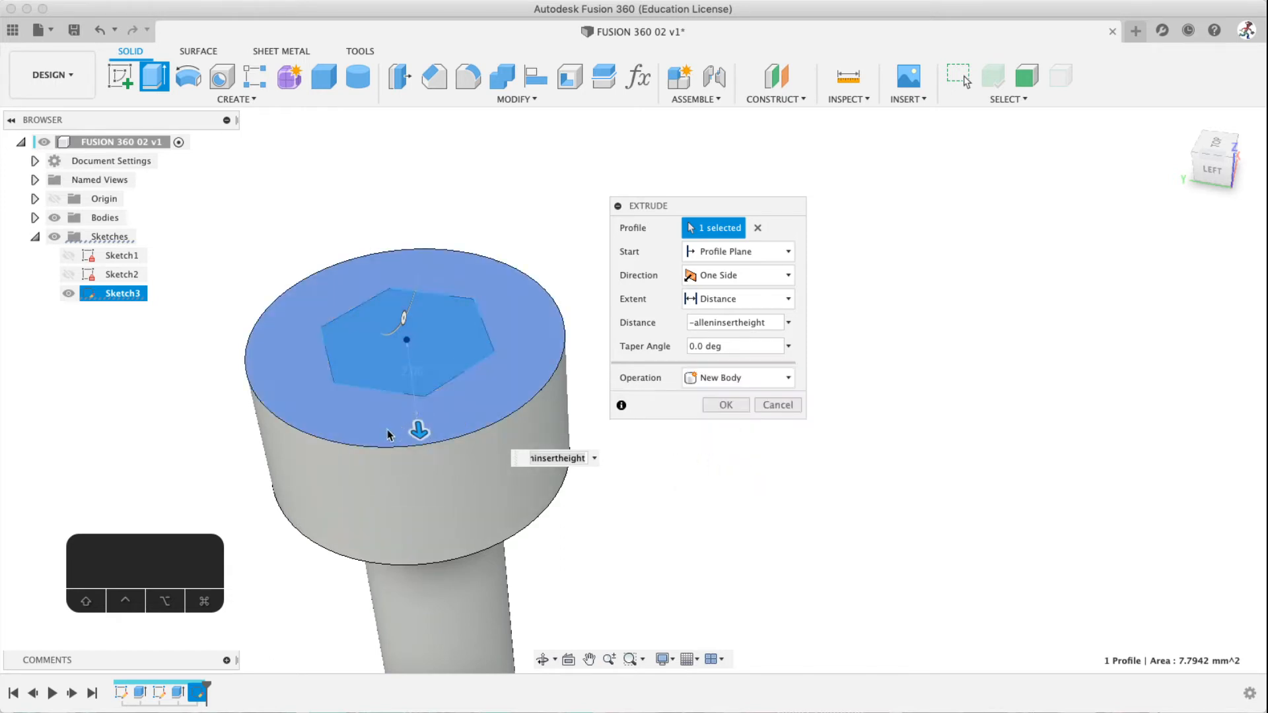
middle_click_drag(387, 431, 379, 390)
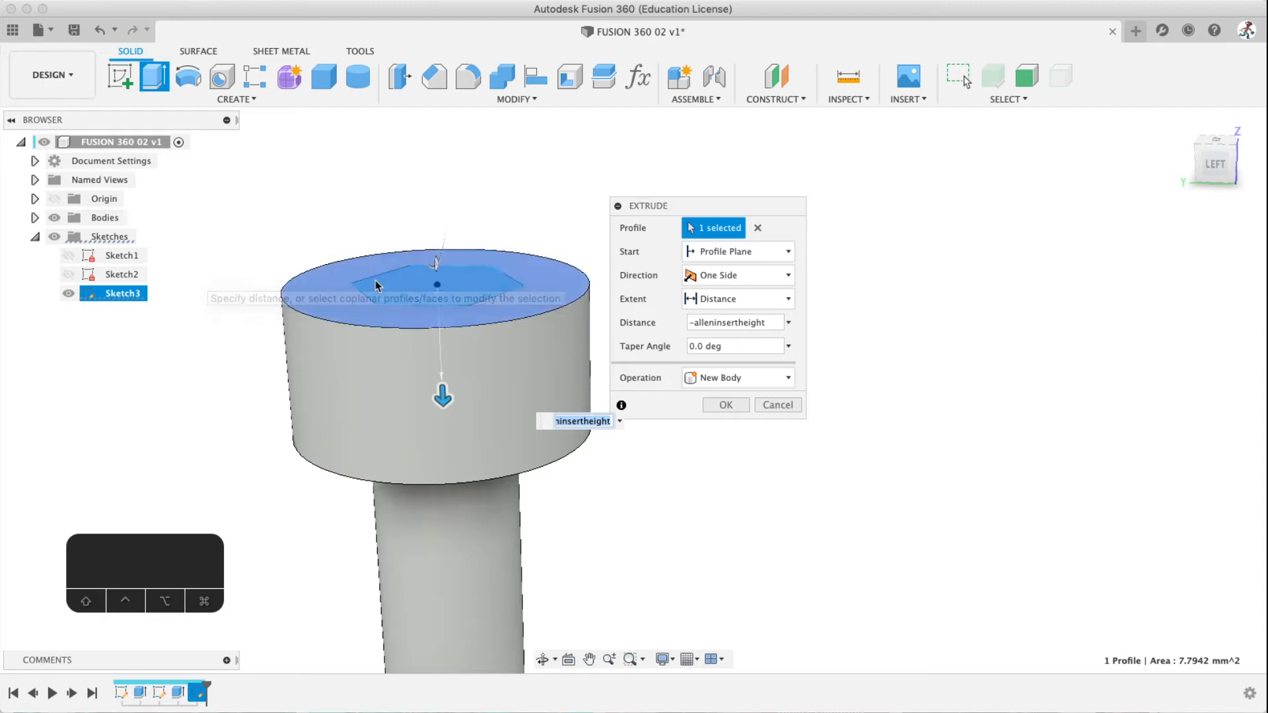
Set the hexagon's Extrude operation to Cut and apply it to create the Allen socket in the head
left_click(759, 377)
left_click(724, 417)
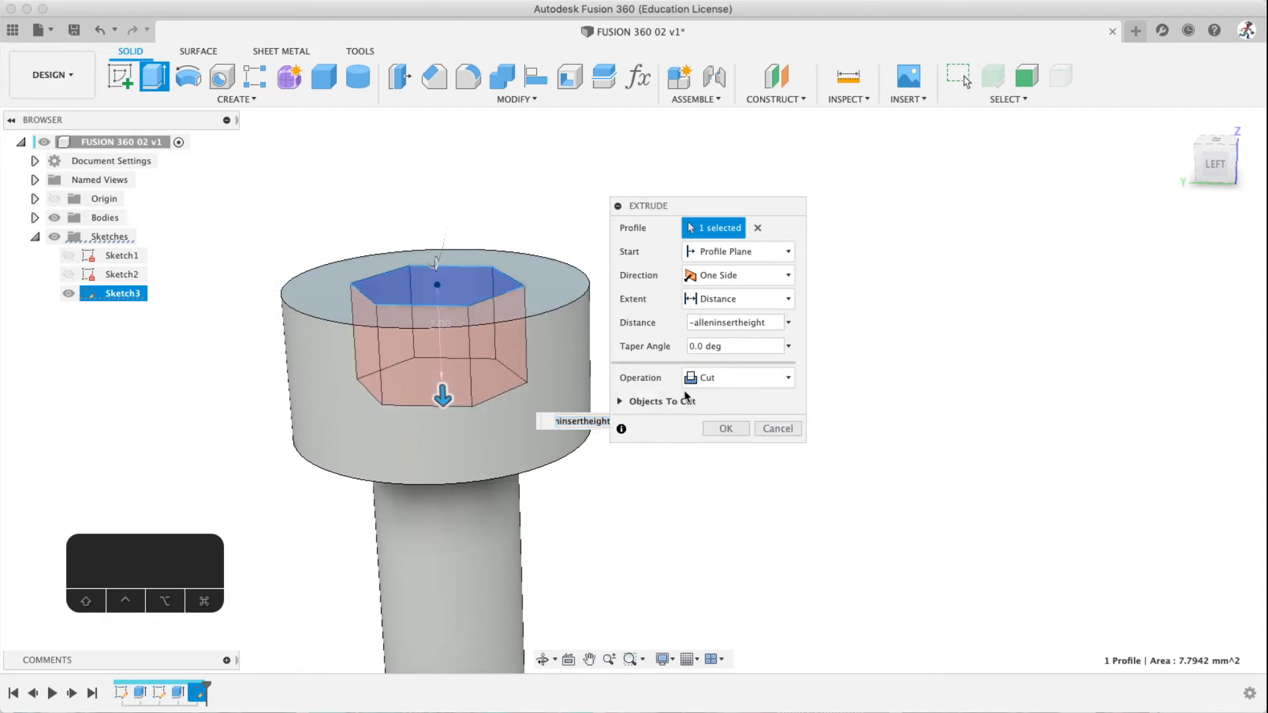
left_click(724, 428)
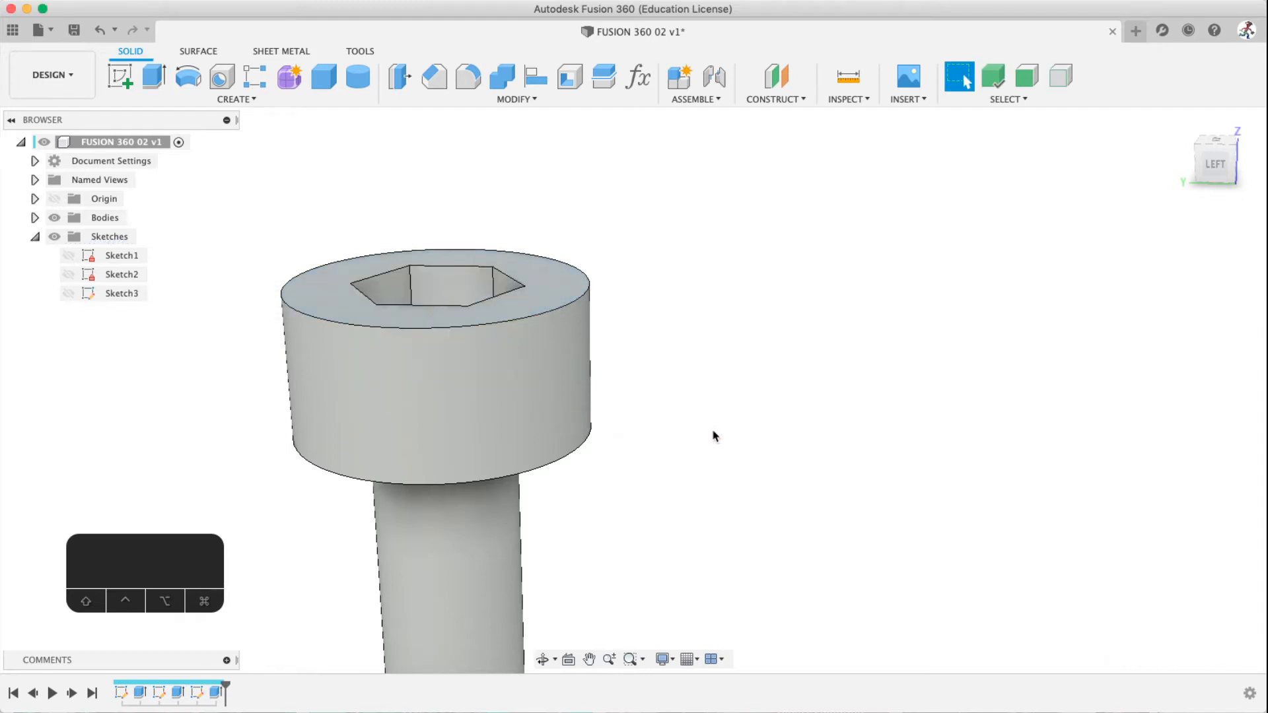
Set the alleninsert user parameter to 2 mm and apply it to the hexagonal socket
middle_click_drag(544, 365, 552, 431, "shift")
scroll(404, 330, "down", 3)
scroll(403, 329, "up", 5)
middle_click_drag(408, 303, 463, 412)
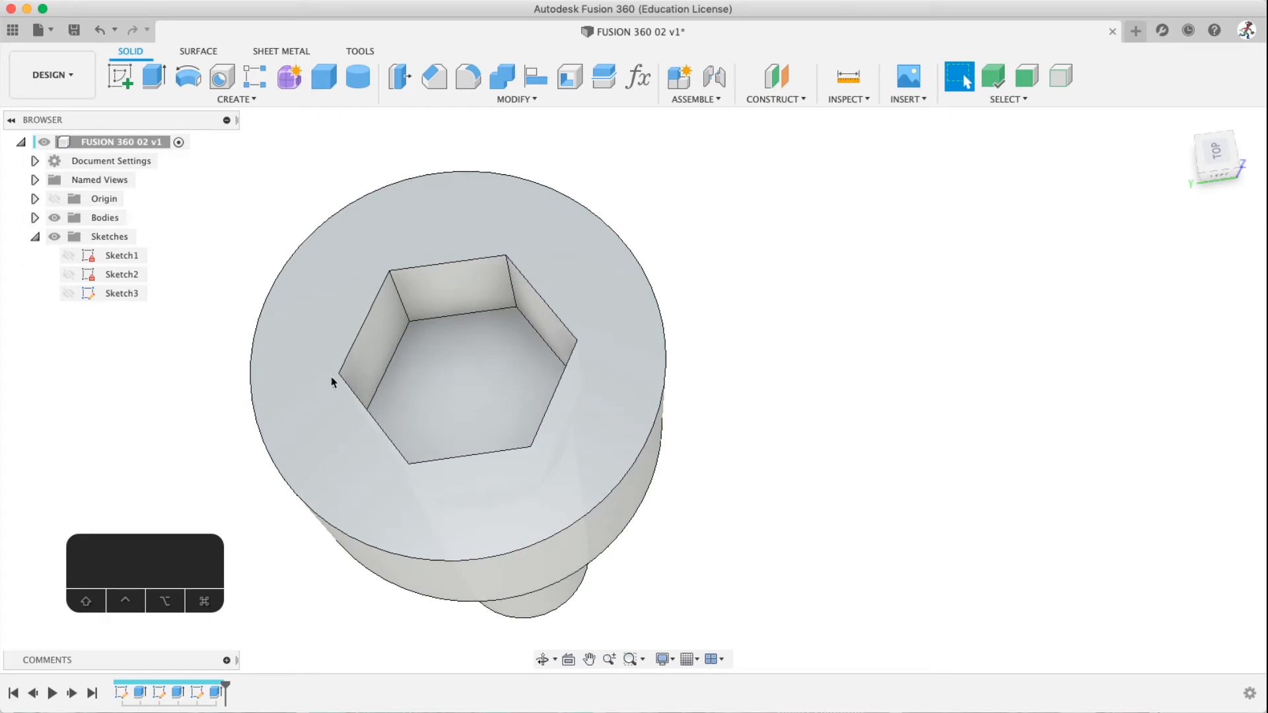
left_click(642, 78)
left_click_drag(619, 88, 668, 35)
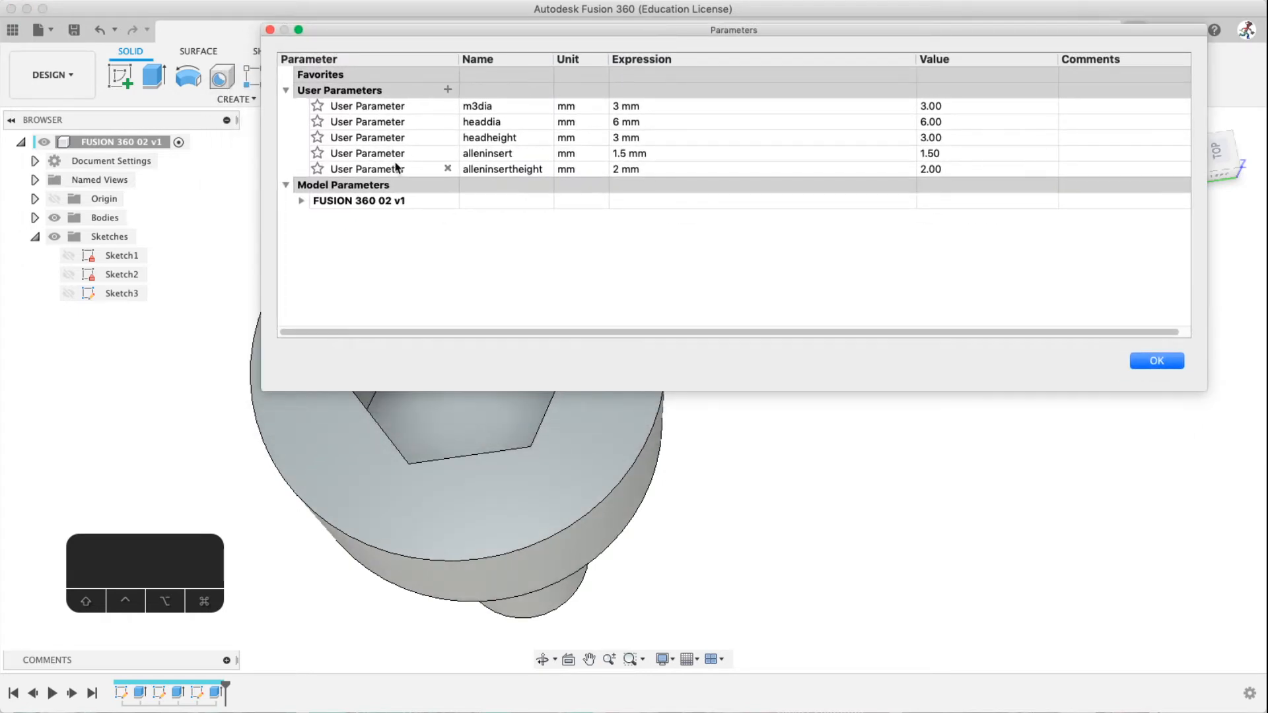
left_click(620, 153)
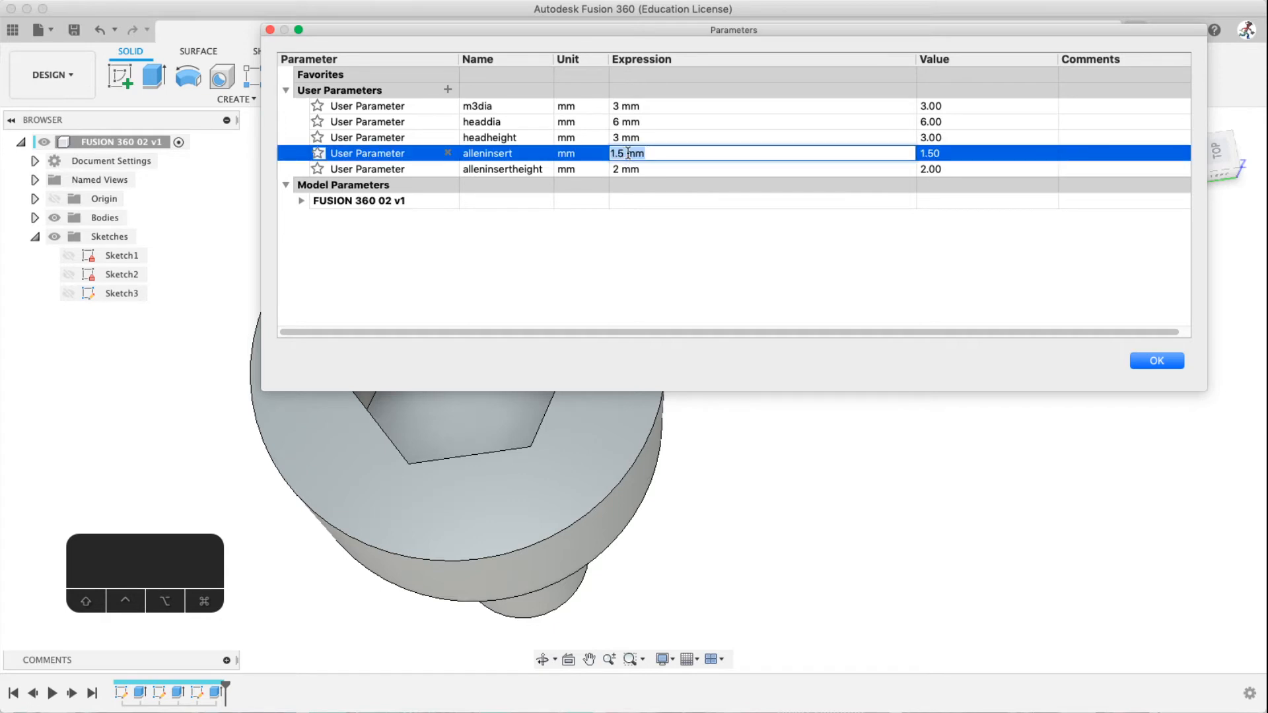
type("2")
key("Return")
left_click(1156, 361)
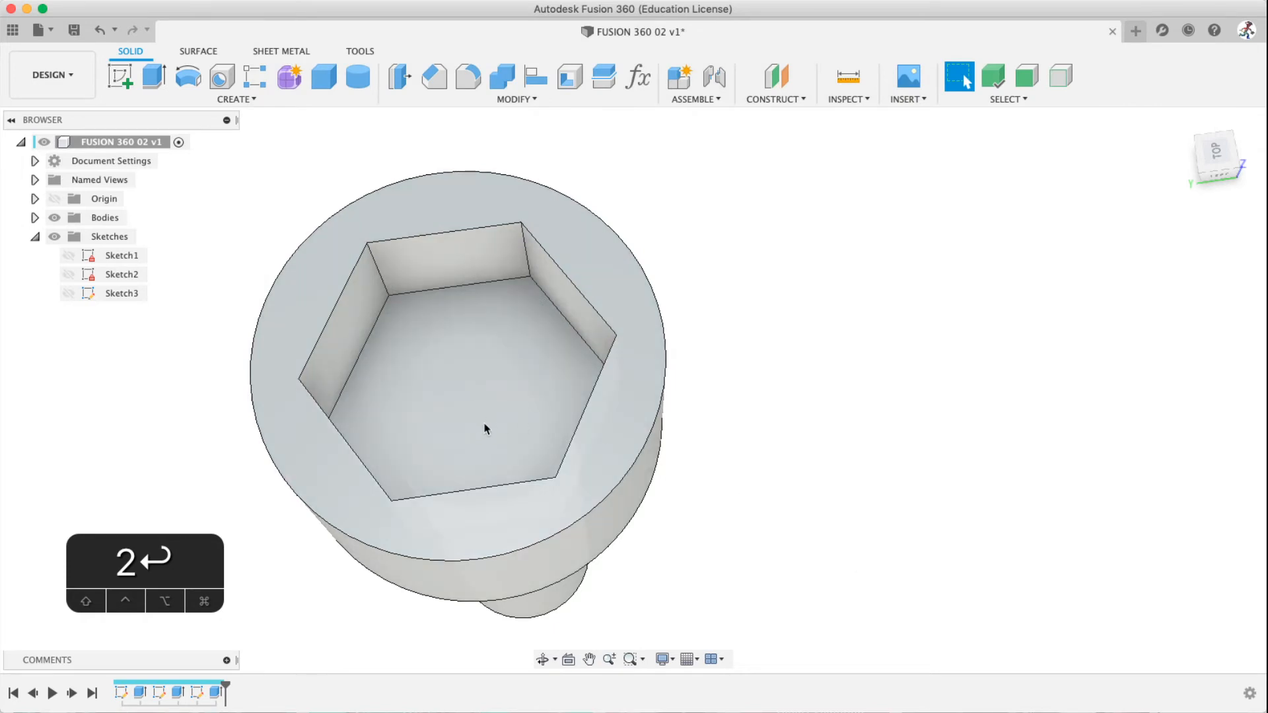
Examine the socket and the underside of the screw, and briefly show and hide Sketch1
scroll(484, 429, "up", 5)
scroll(476, 433, "down", 6)
middle_click_drag(472, 444, 473, 390, "shift")
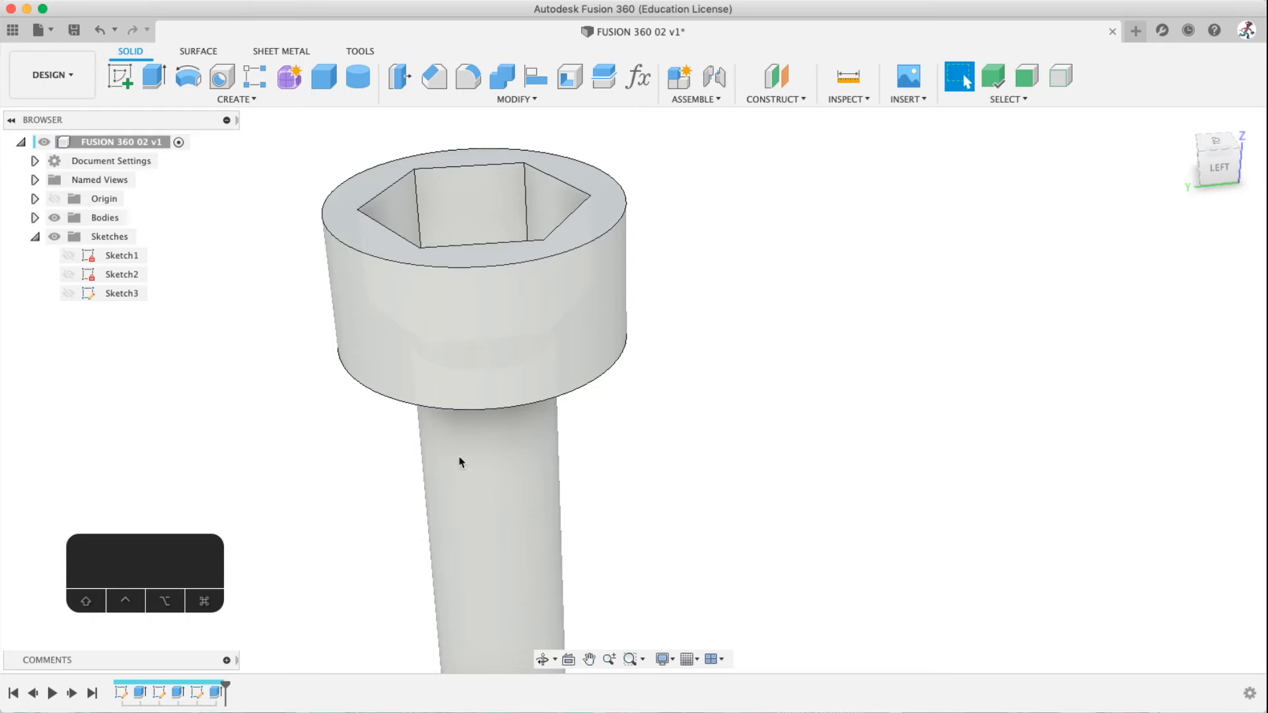
scroll(470, 356, "up", 2)
scroll(469, 365, "down", 4)
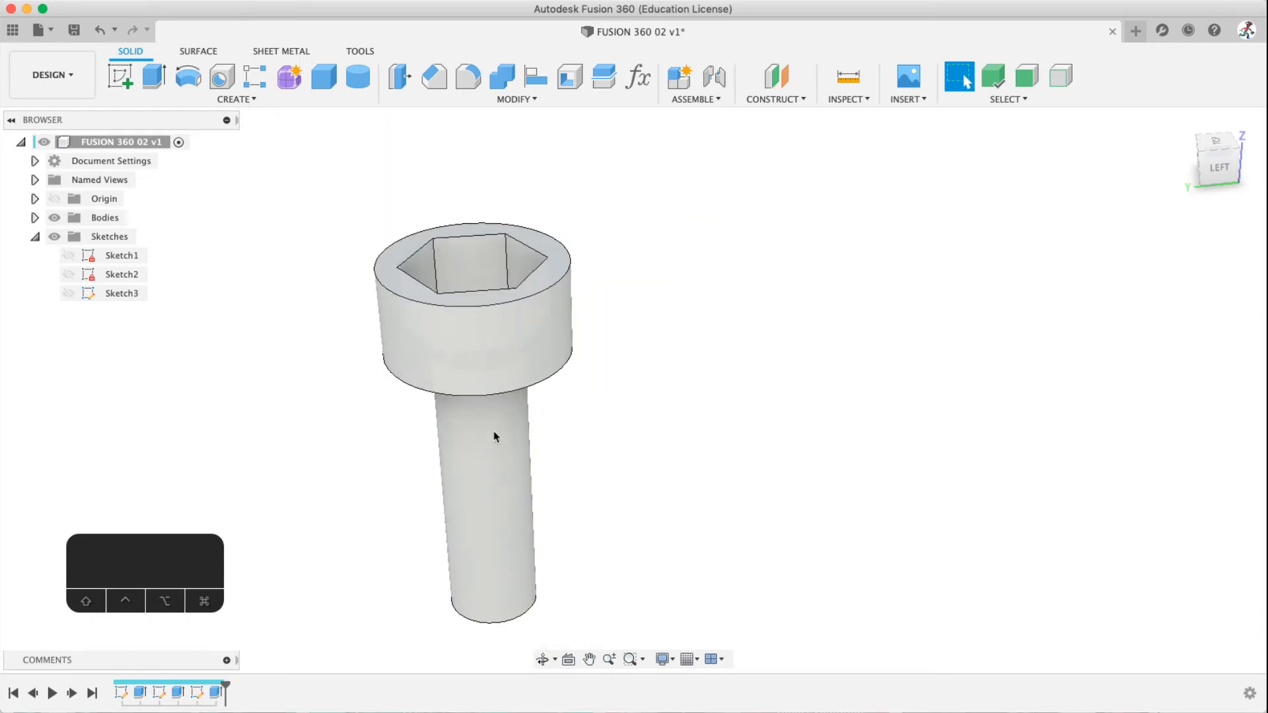
middle_click_drag(493, 417, 461, 341, "shift")
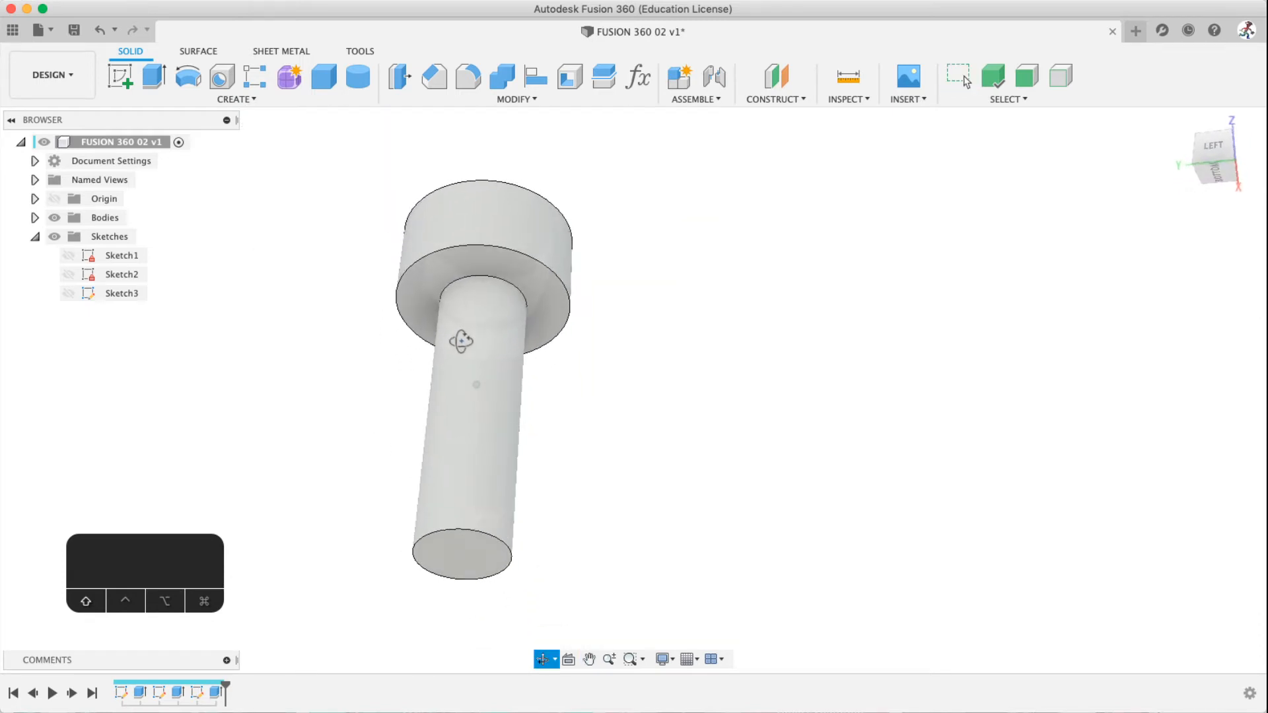
left_click(121, 274)
left_click(120, 295)
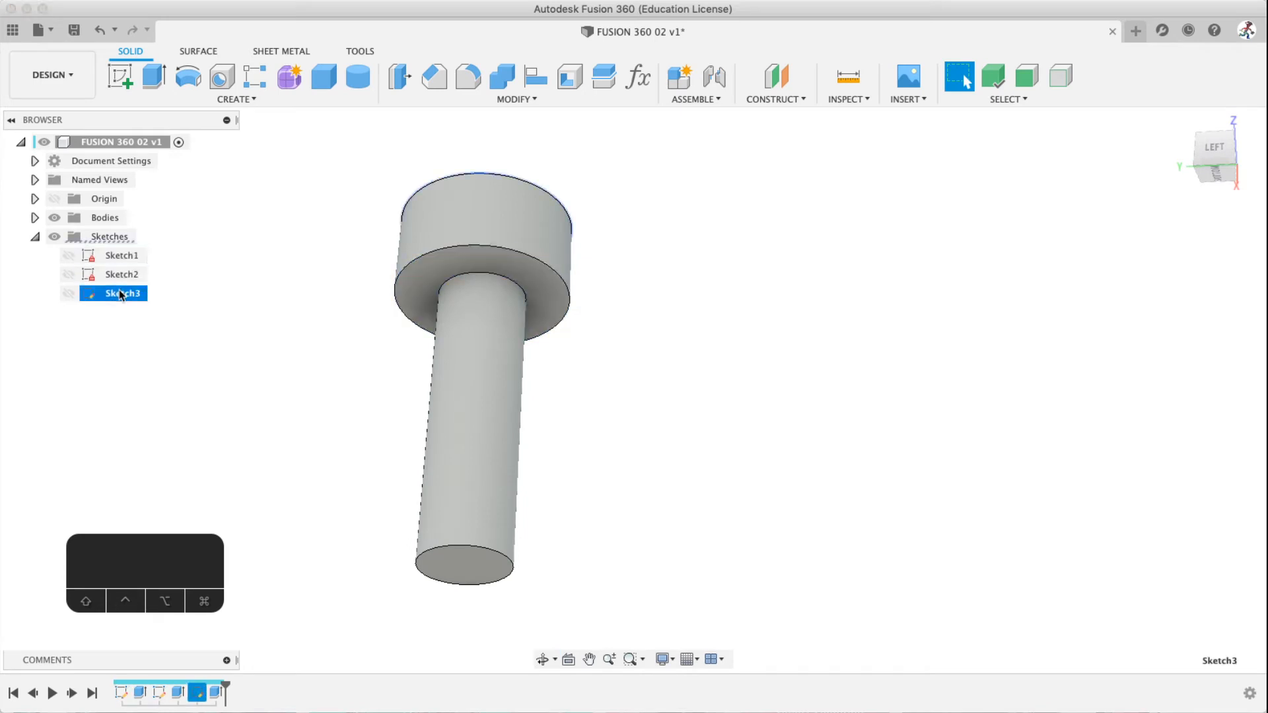
key("Escape")
left_click(69, 256)
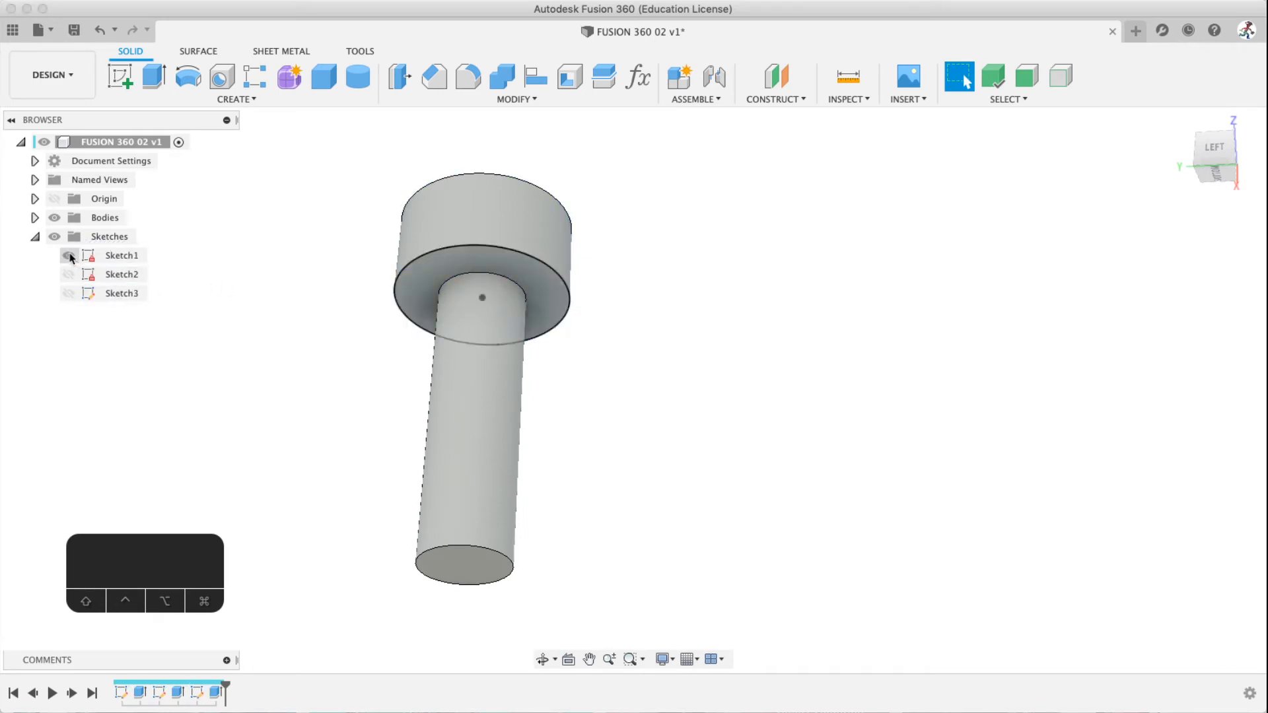
left_click(69, 255)
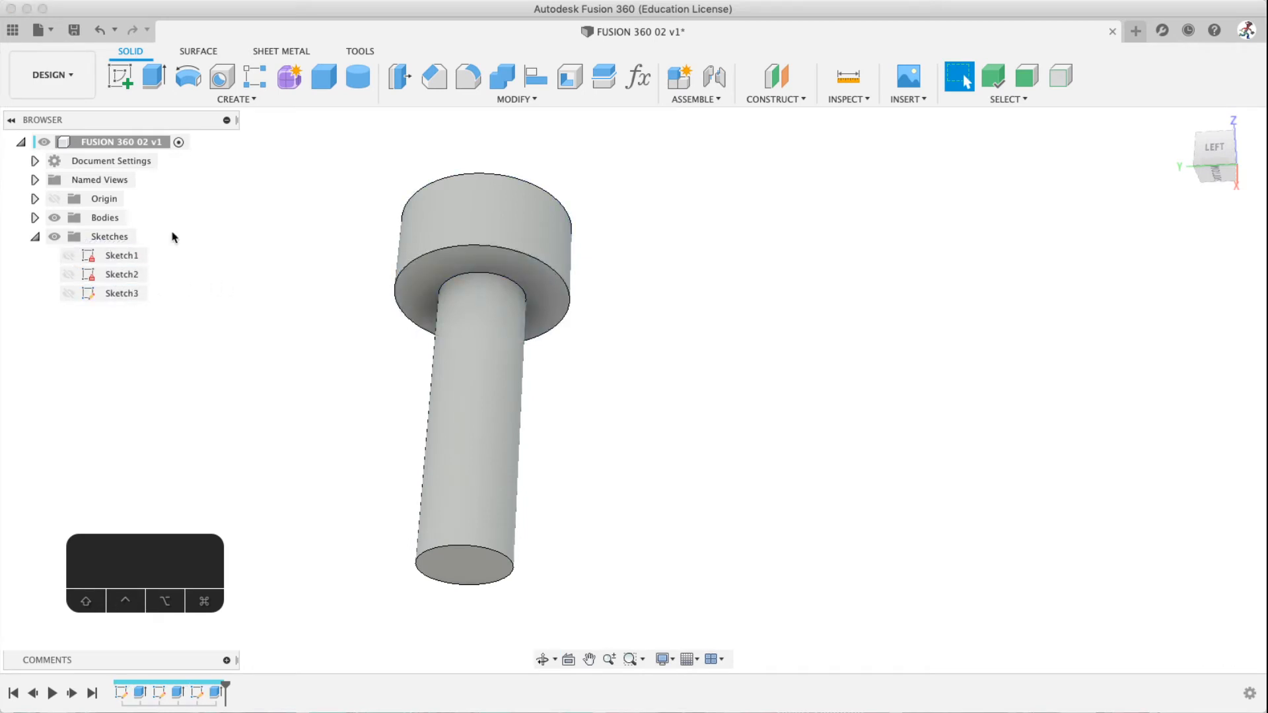
left_click(69, 255)
left_click(69, 255)
Open Sketch1 for editing to review the head circle, and return to the solid model
left_click(108, 256)
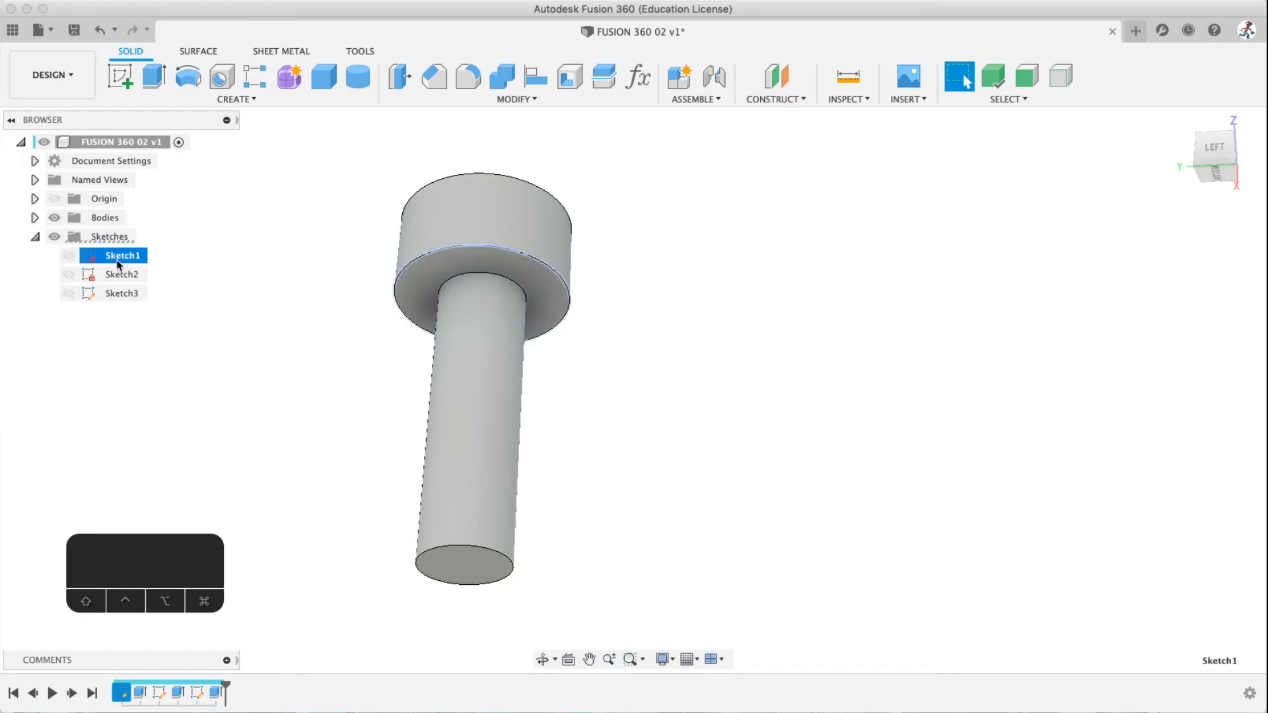
right_click(114, 259)
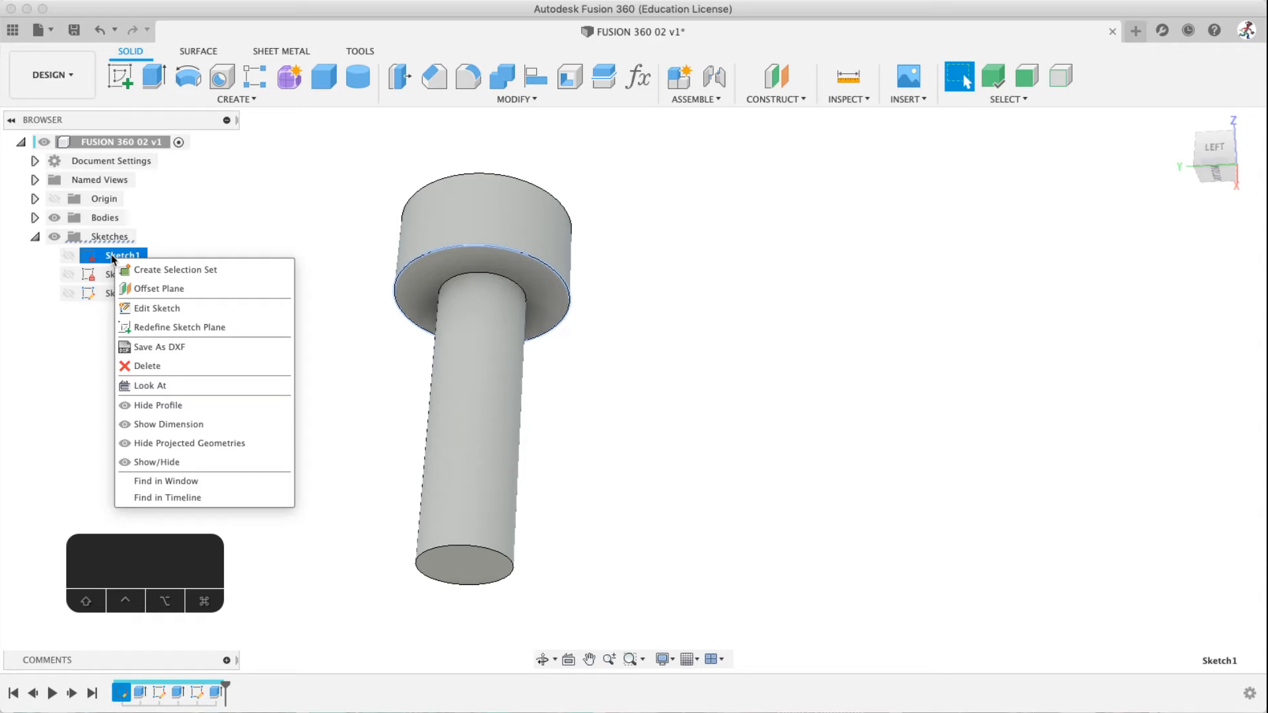
left_click(142, 309)
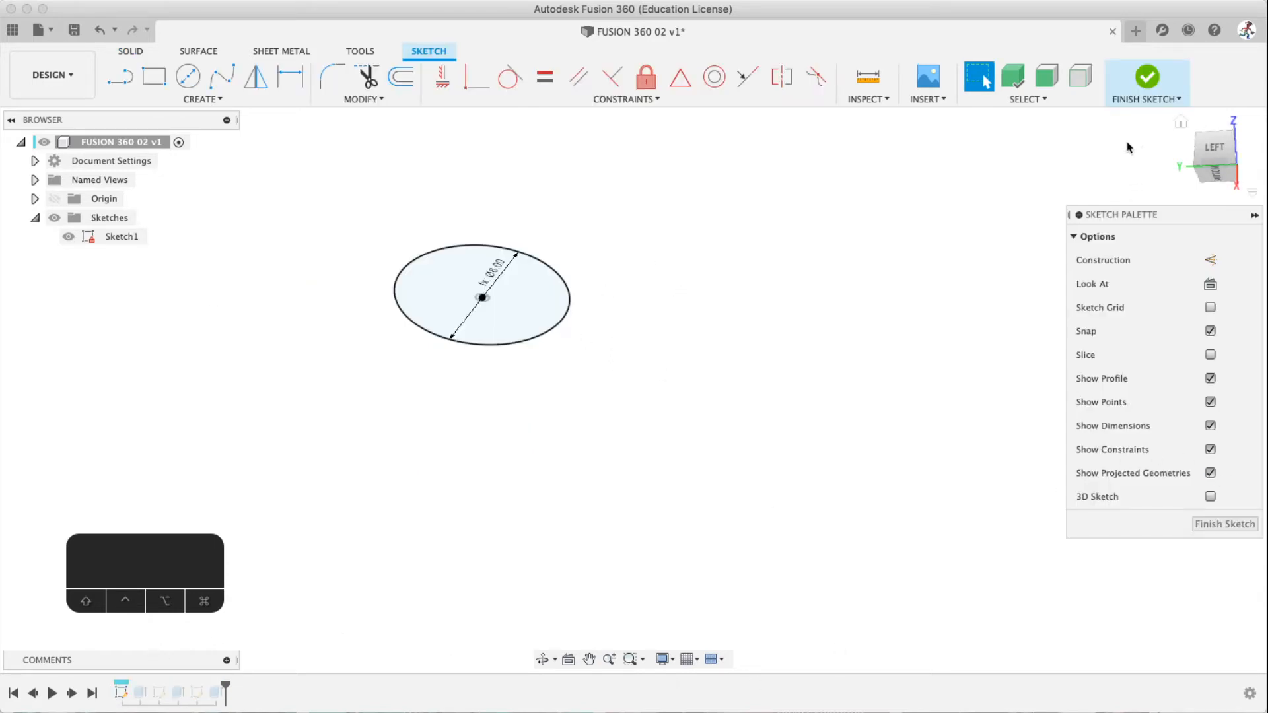
key("super+z")
scroll(461, 309, "down", 1)
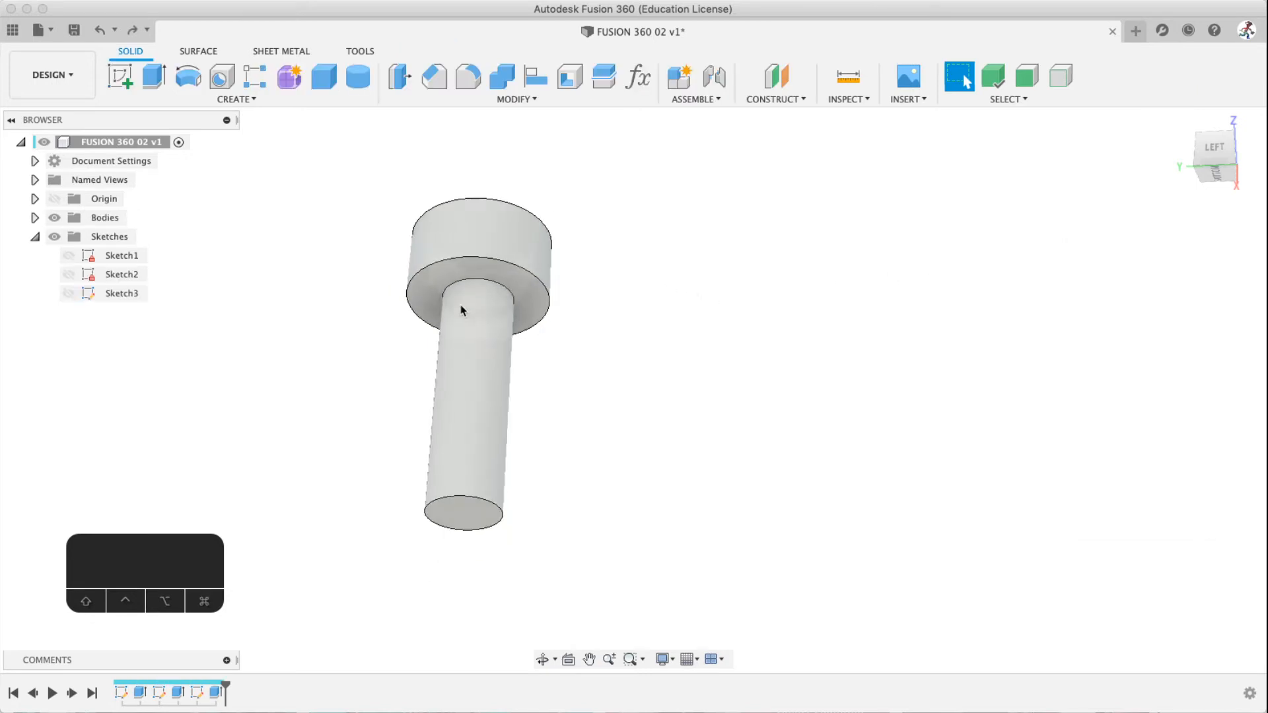
Examine the screw head's outer wall and hexagonal socket from the side and above, and locate the Circular Pattern command
scroll(460, 311, "up", 5)
middle_click_drag(360, 275, 461, 309, "shift")
middle_click_drag(541, 332, 429, 301, "shift")
scroll(364, 258, "down", 2)
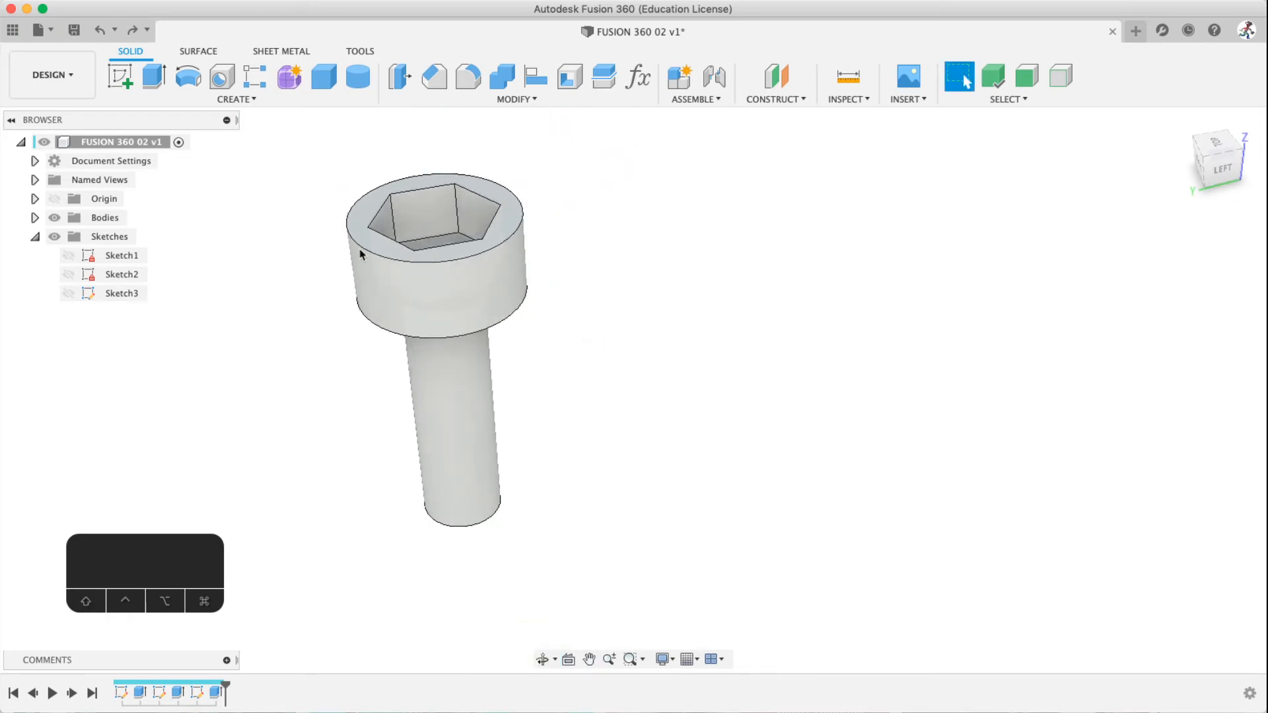
scroll(360, 246, "up", 4)
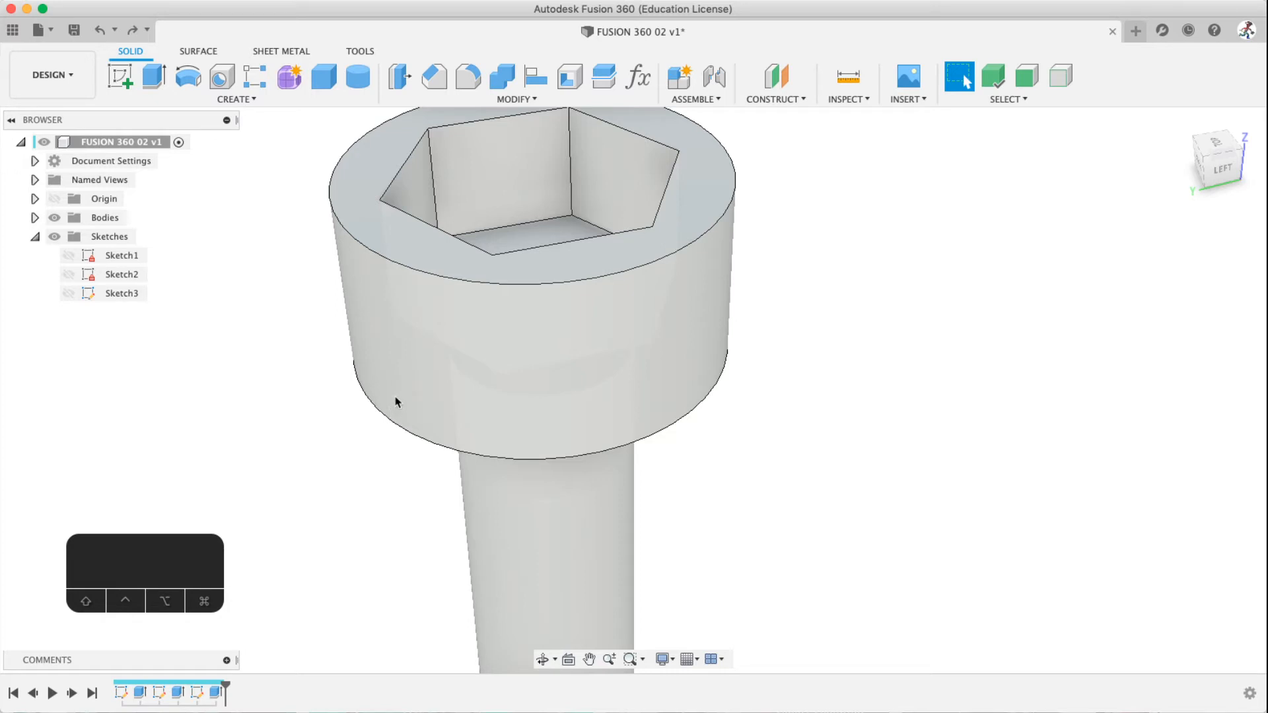
middle_click_drag(455, 248, 523, 382)
middle_click_drag(532, 444, 537, 410)
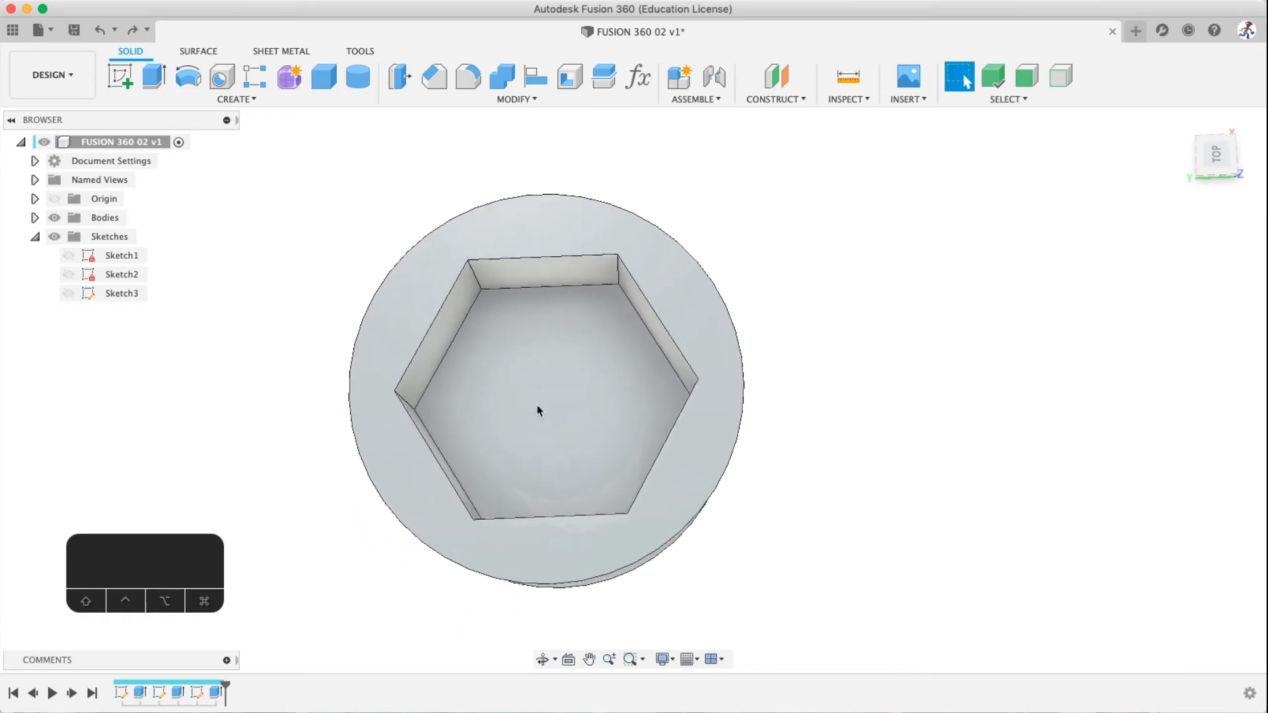
left_click(229, 100)
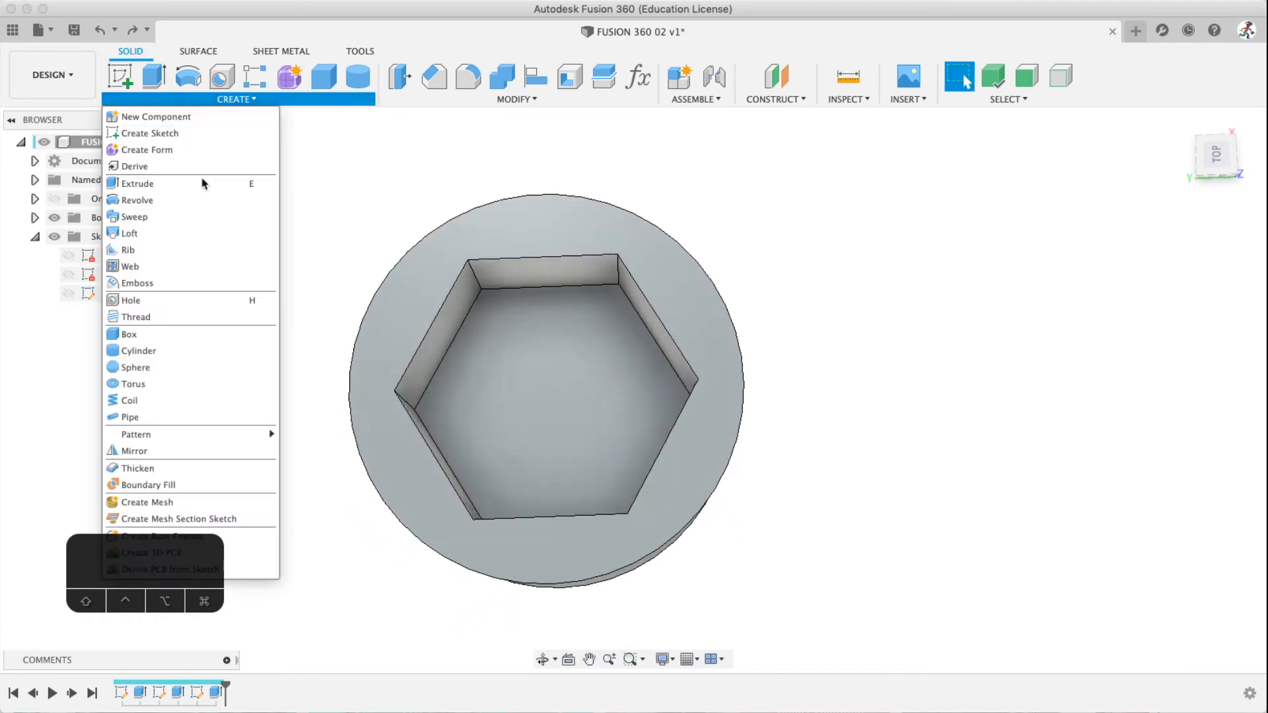
mouse_move(206, 440)
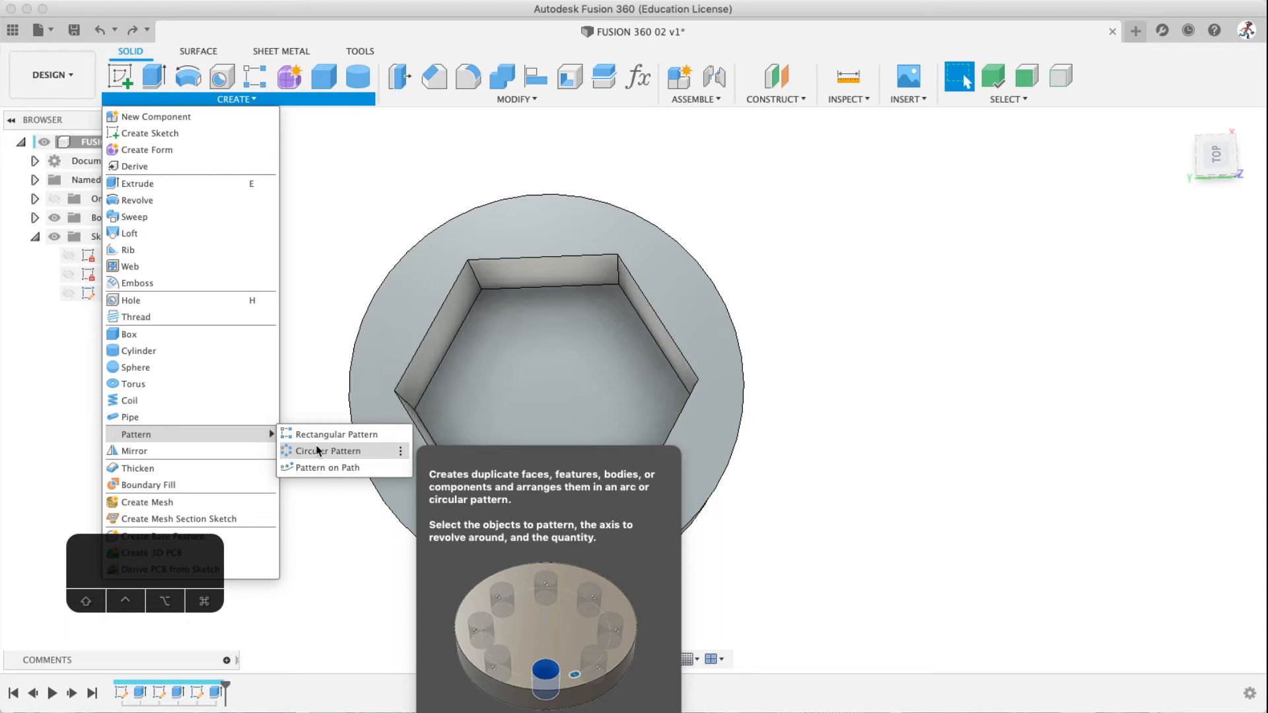
left_click(343, 275)
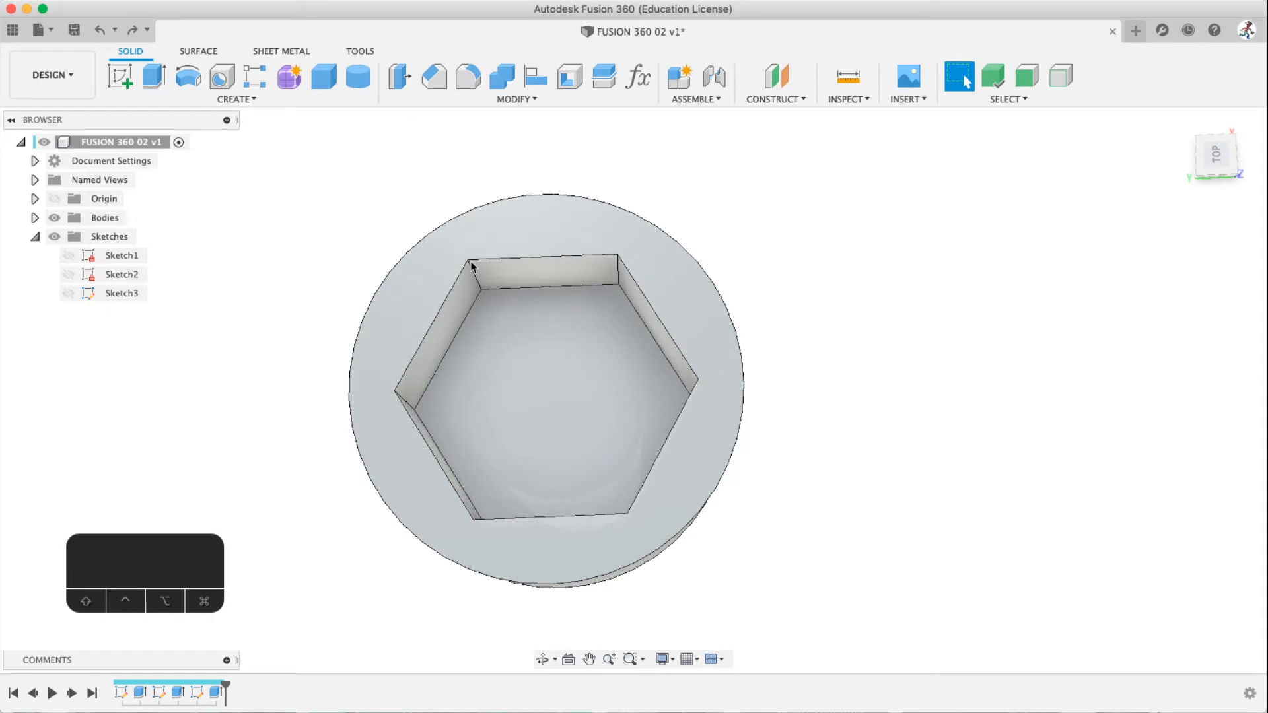
middle_click_drag(520, 390, 460, 255, "shift")
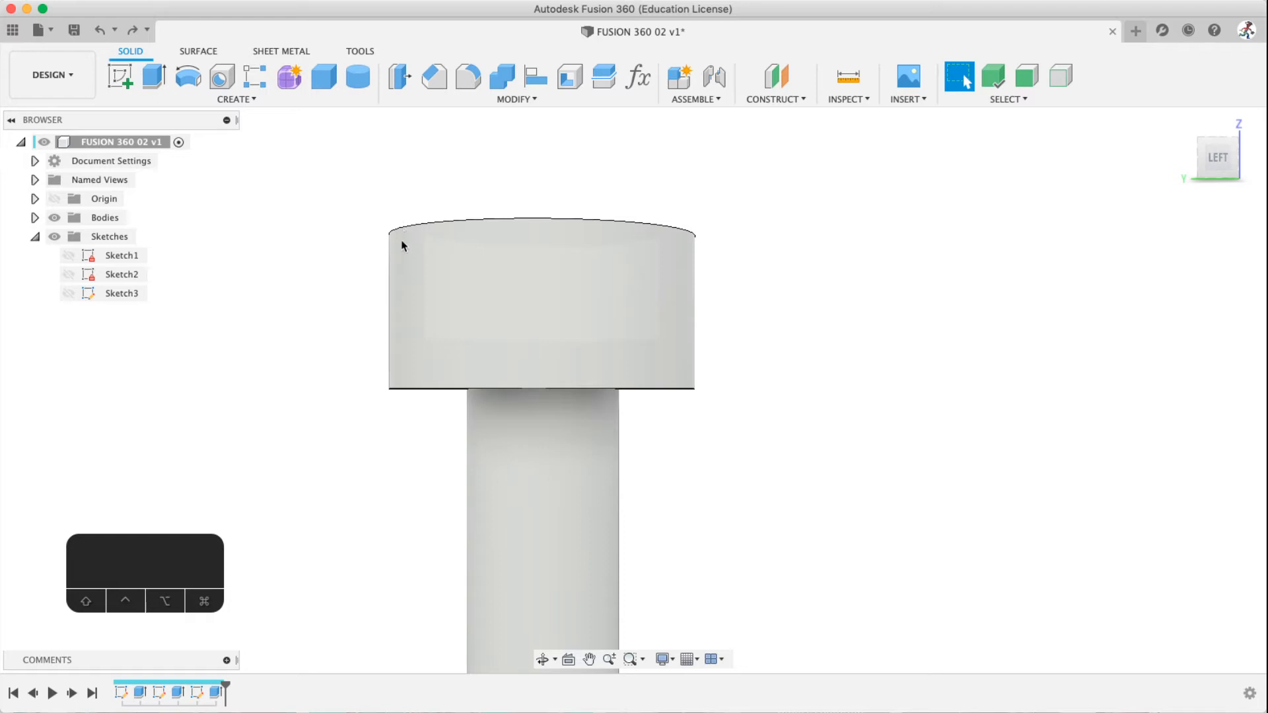
middle_click_drag(407, 385, 374, 211, "shift")
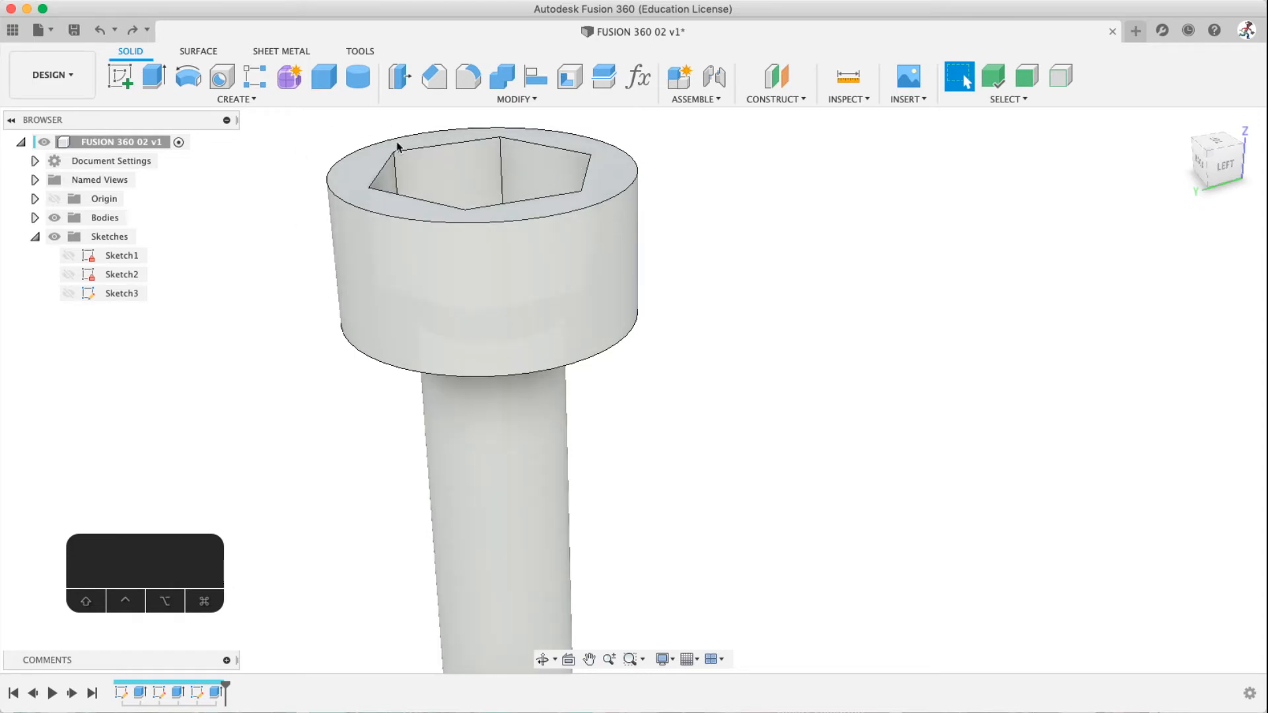
middle_click_drag(381, 235, 361, 217, "shift")
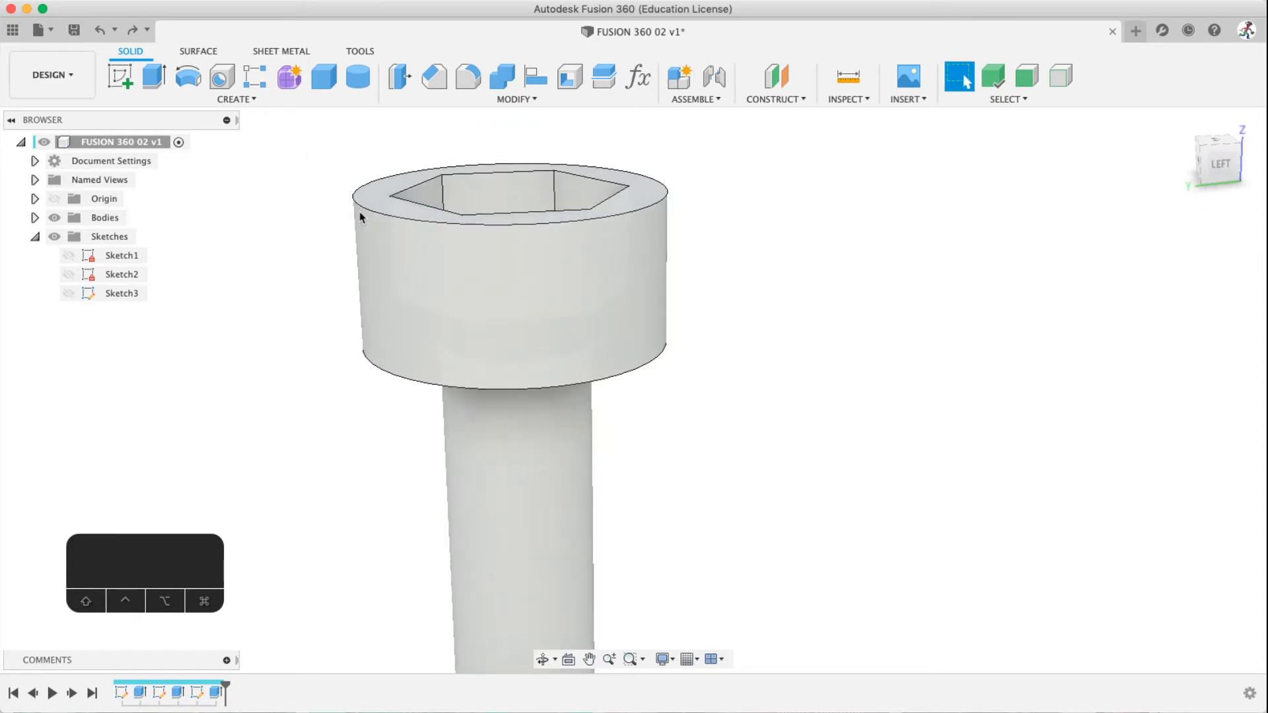
middle_click_drag(381, 276, 407, 296, "shift")
scroll(407, 295, "up", 10)
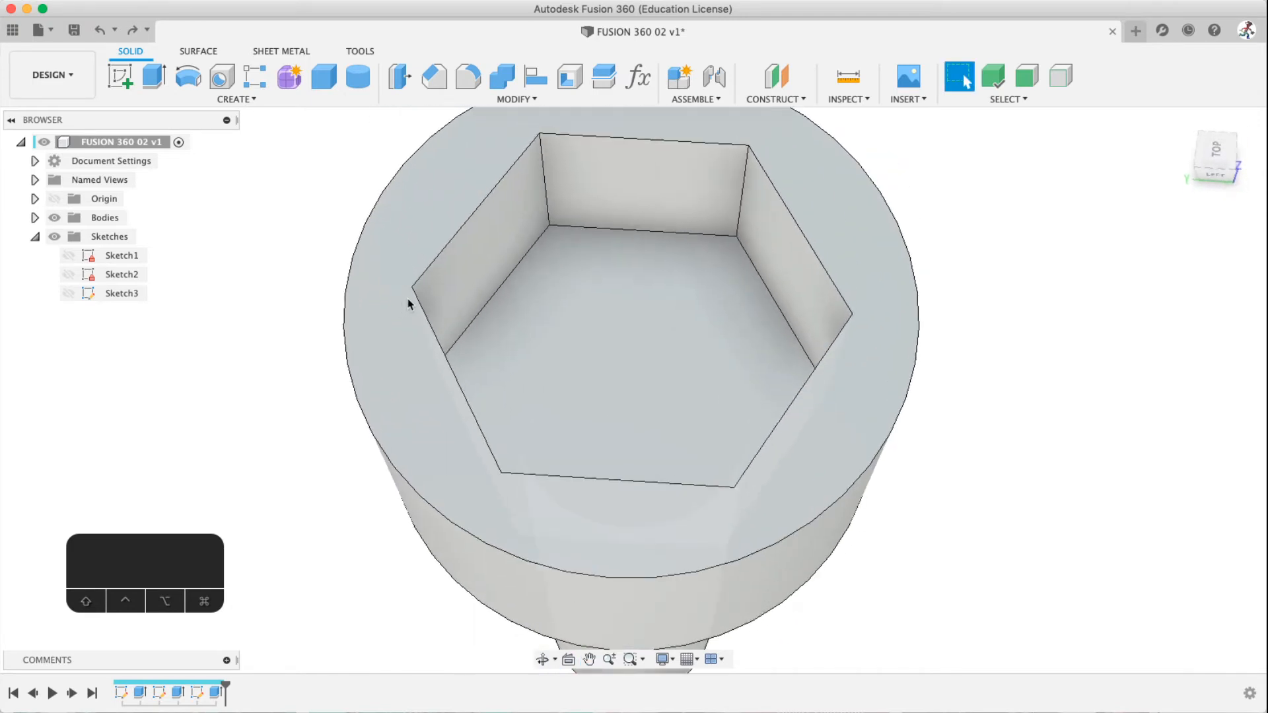
Add a user parameter named gripwidth in millimetres with the expression .2
left_click(122, 80)
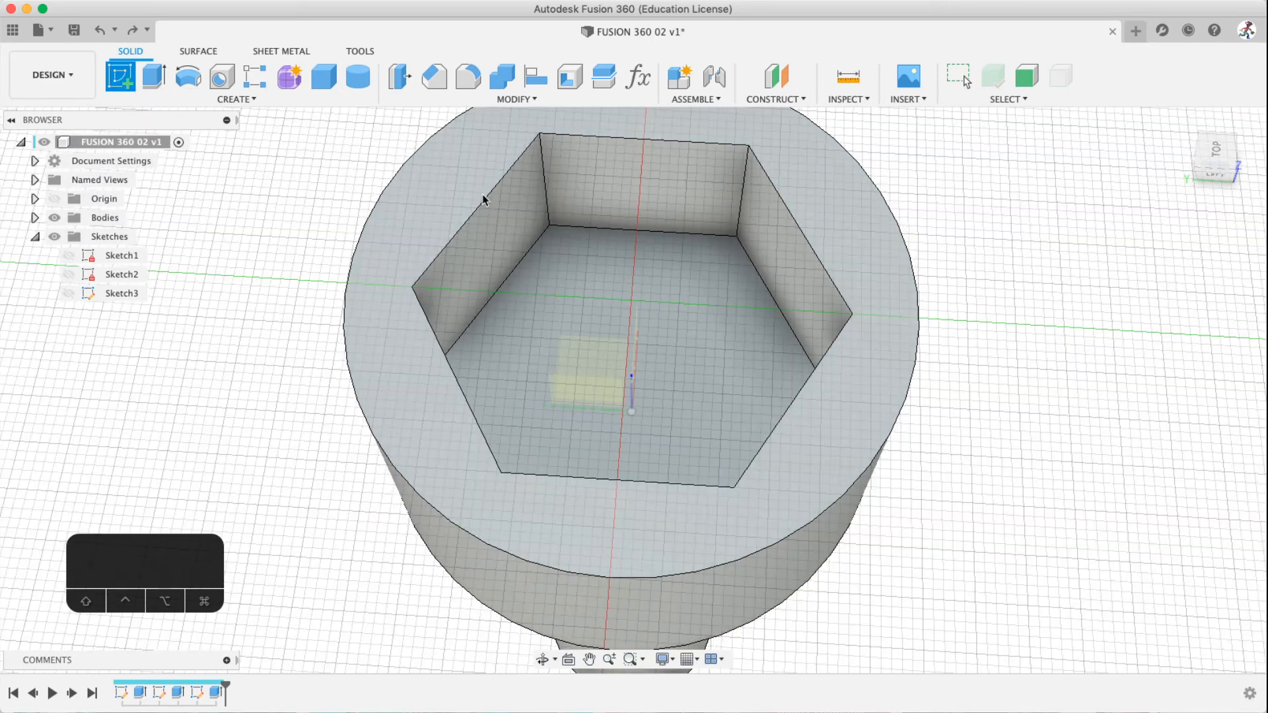
key("Escape")
left_click(637, 76)
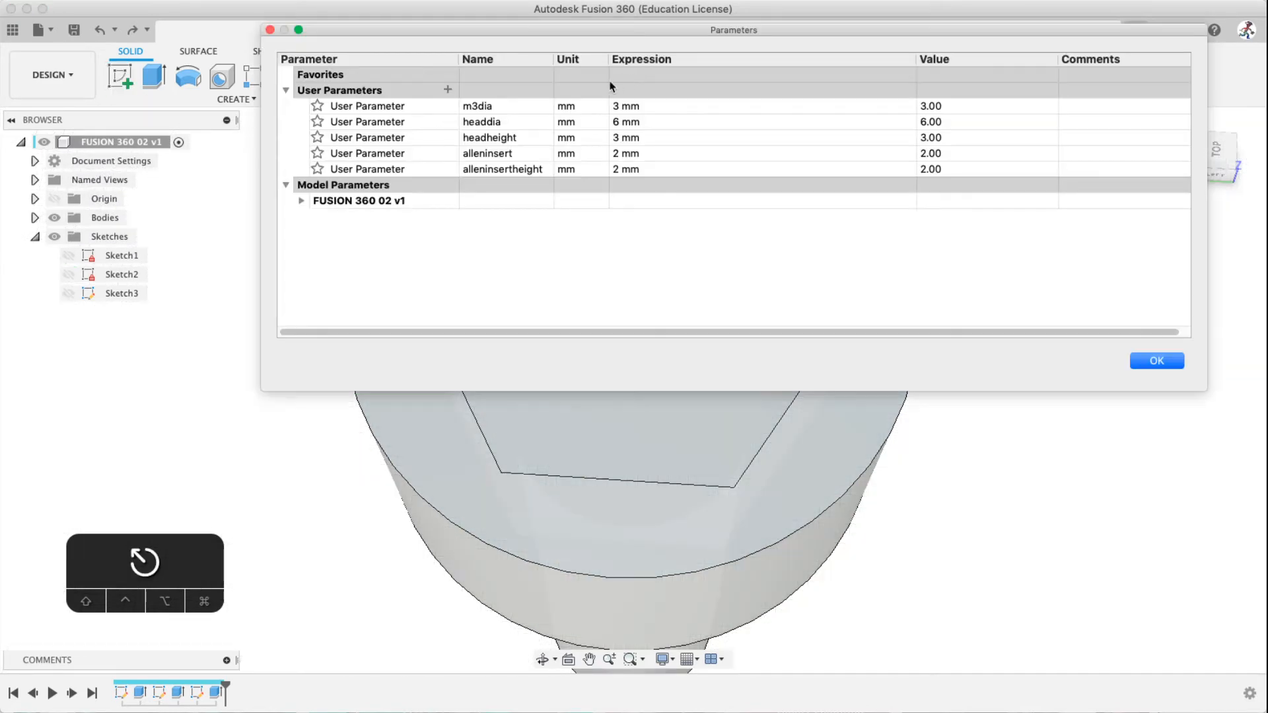
left_click(448, 89)
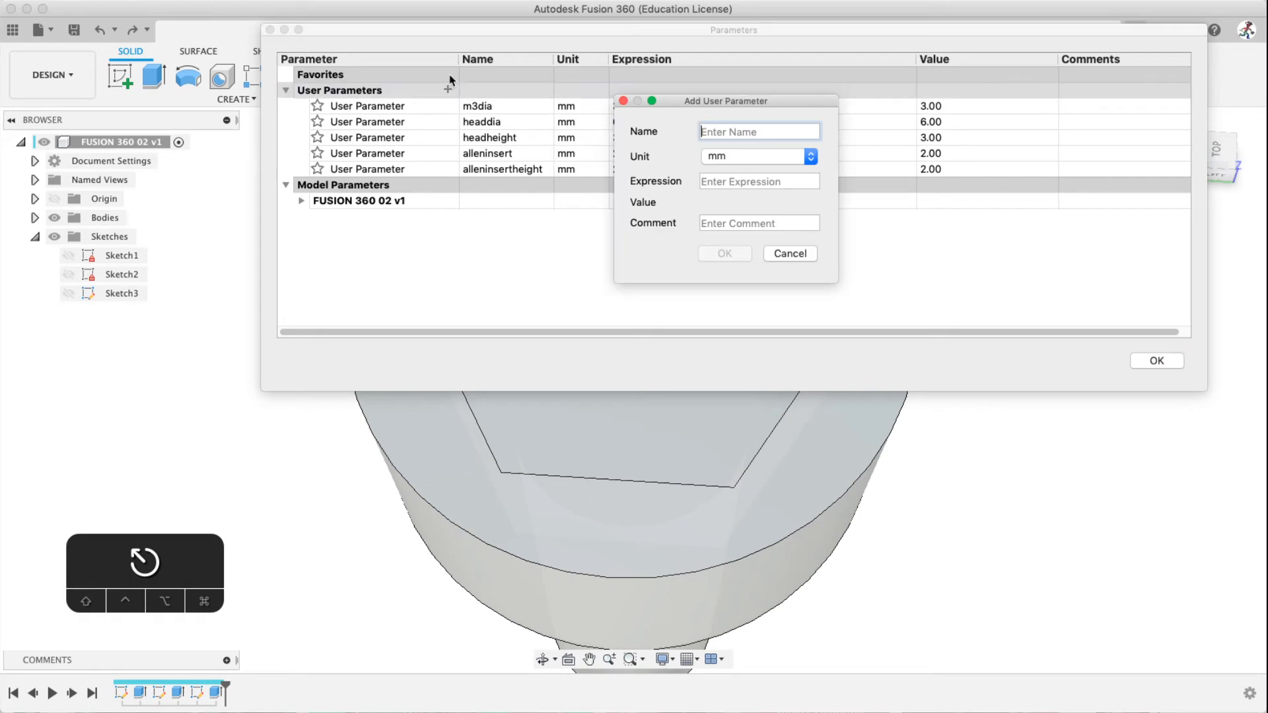
type("grip")
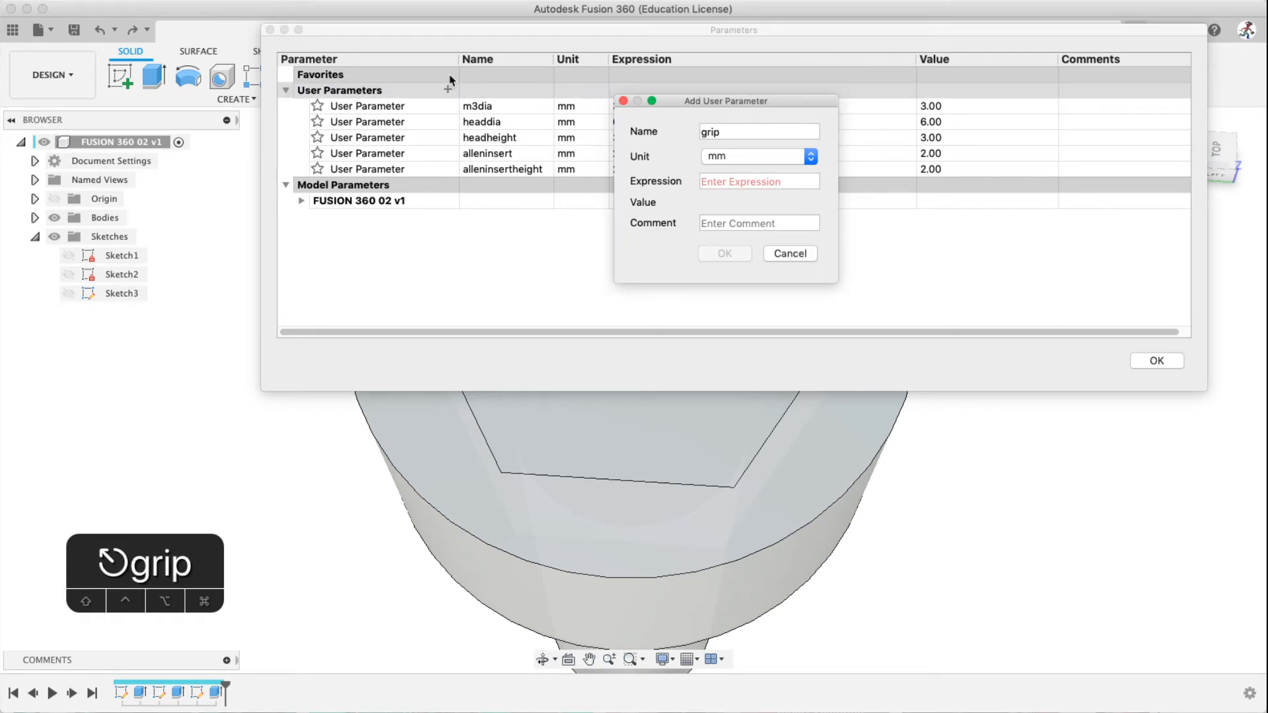
type("width")
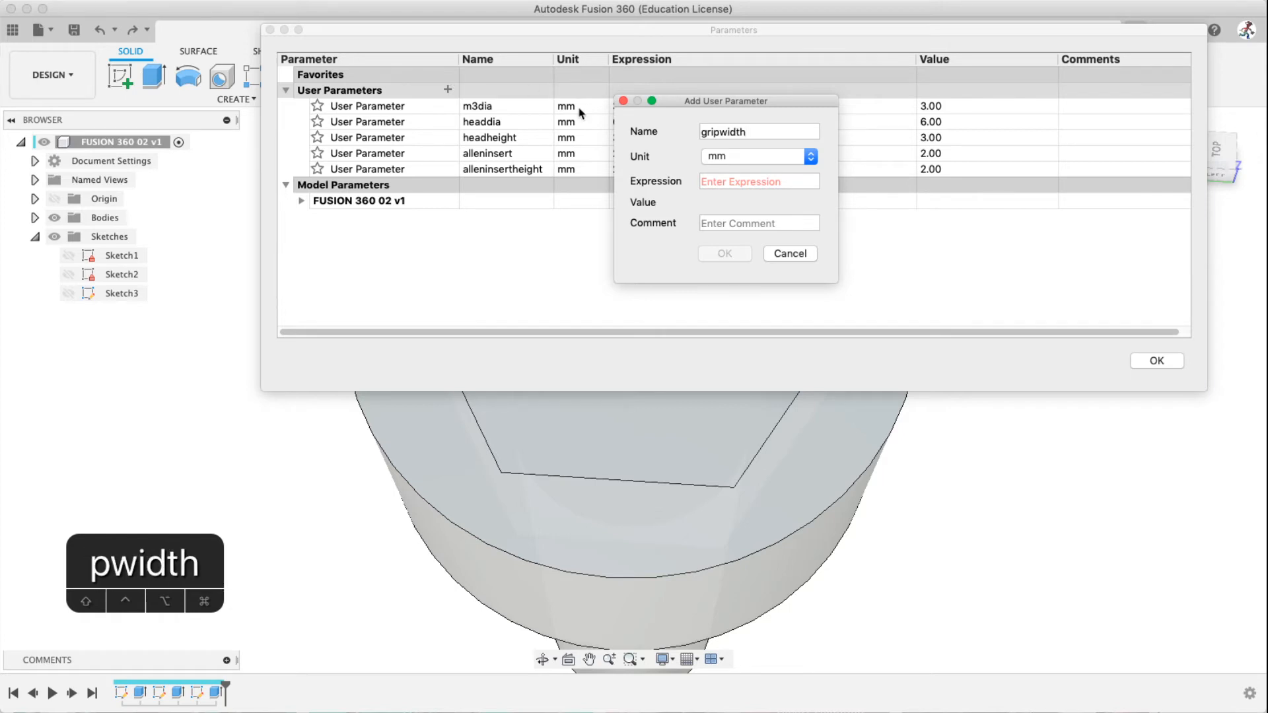
left_click(756, 186)
type(".2")
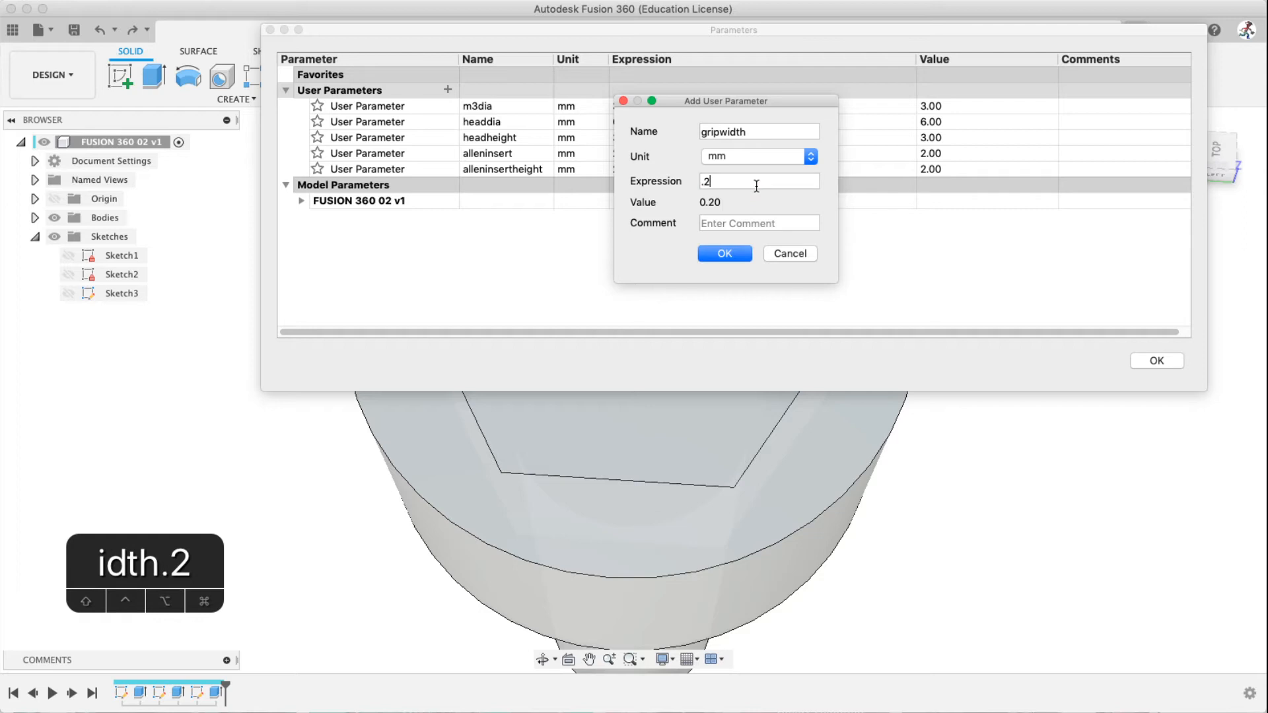
left_click(723, 254)
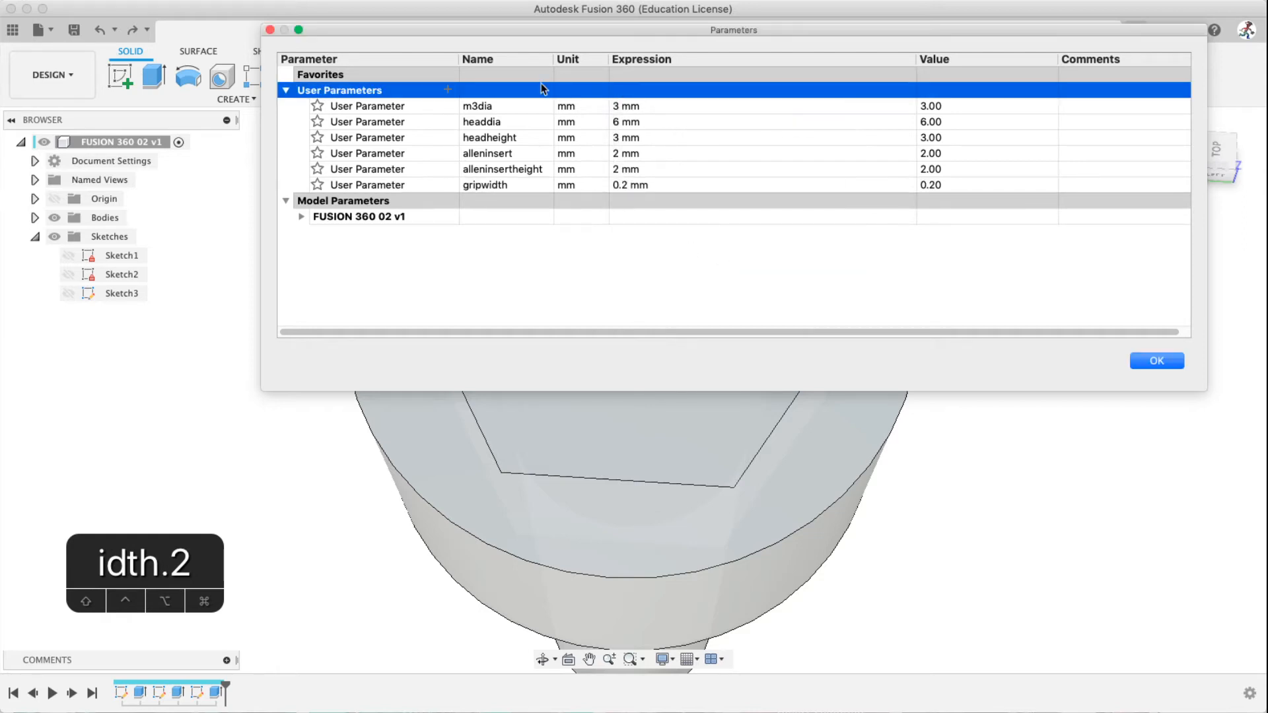
Add a user parameter named gripheight in millimetres with the expression .3, and close the parameter list
left_click(447, 90)
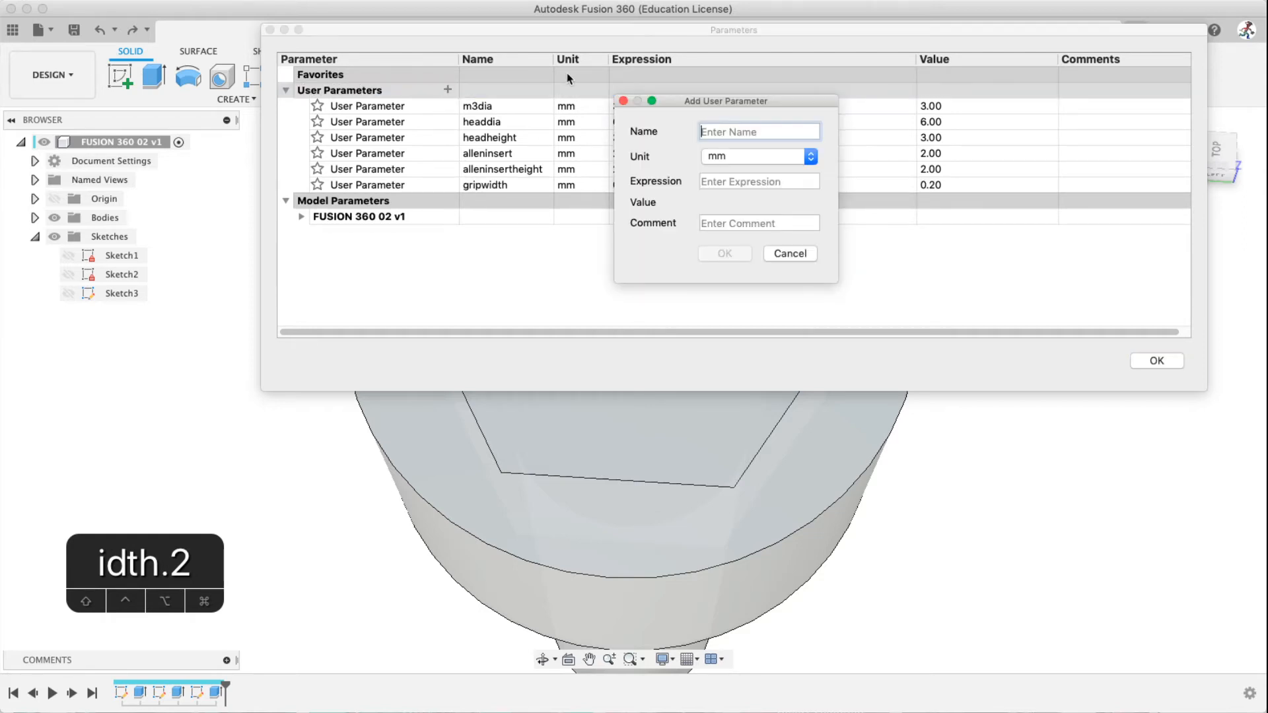
type("grip")
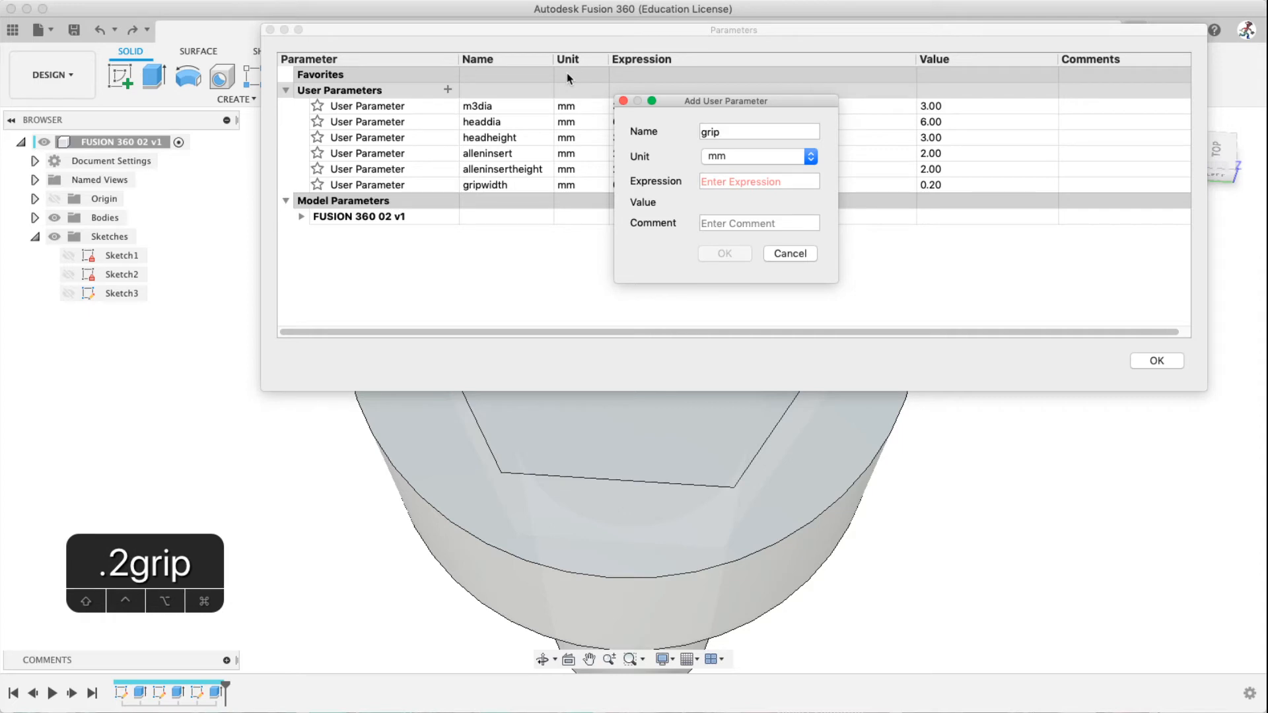
type("height")
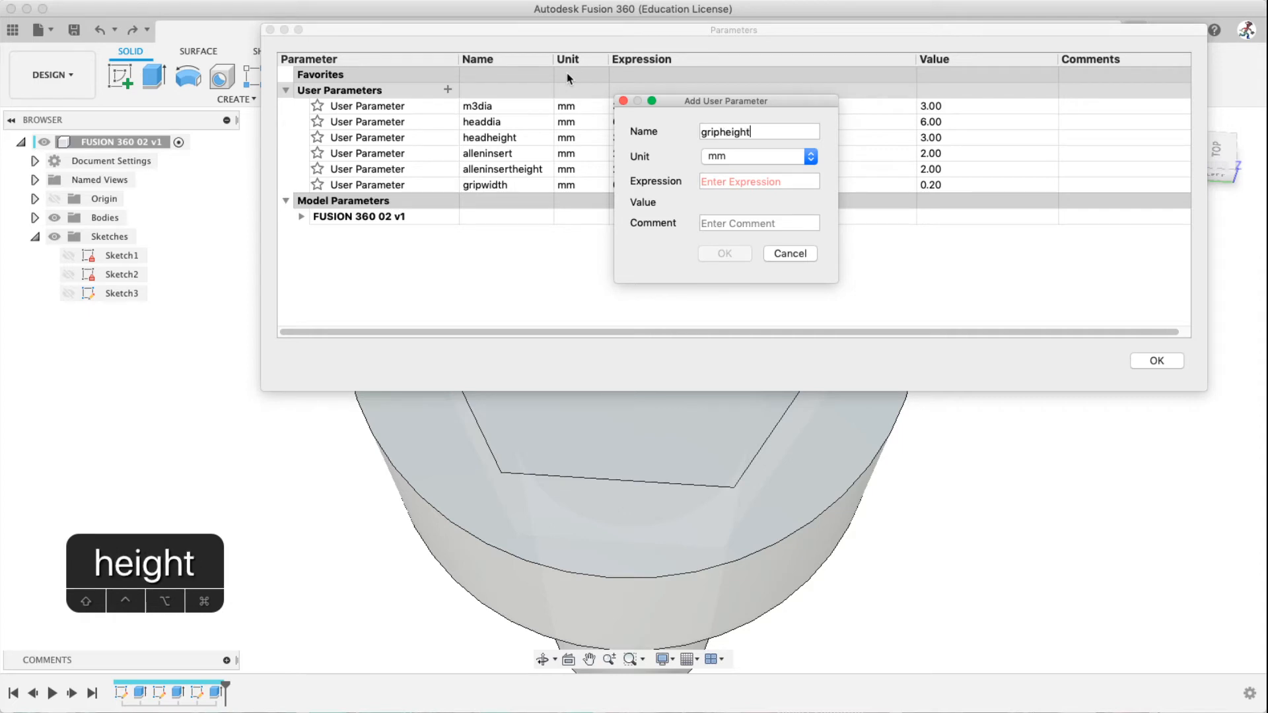
left_click(729, 182)
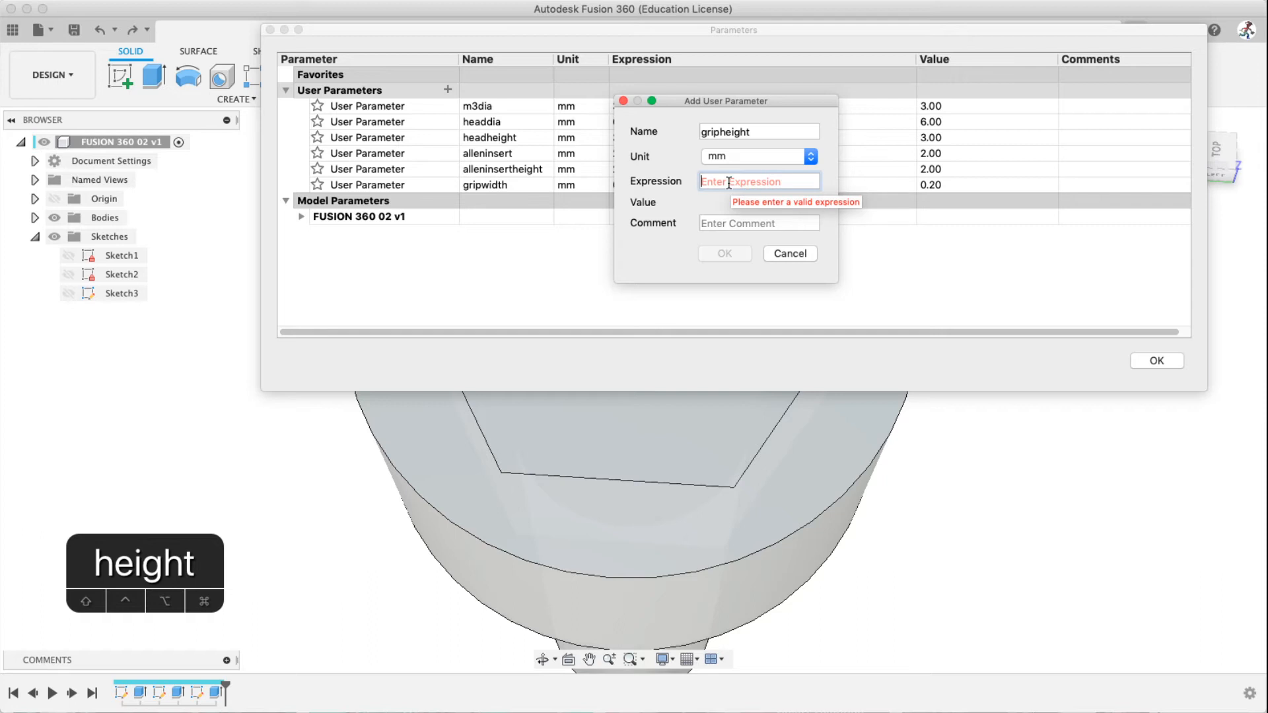
type(".2")
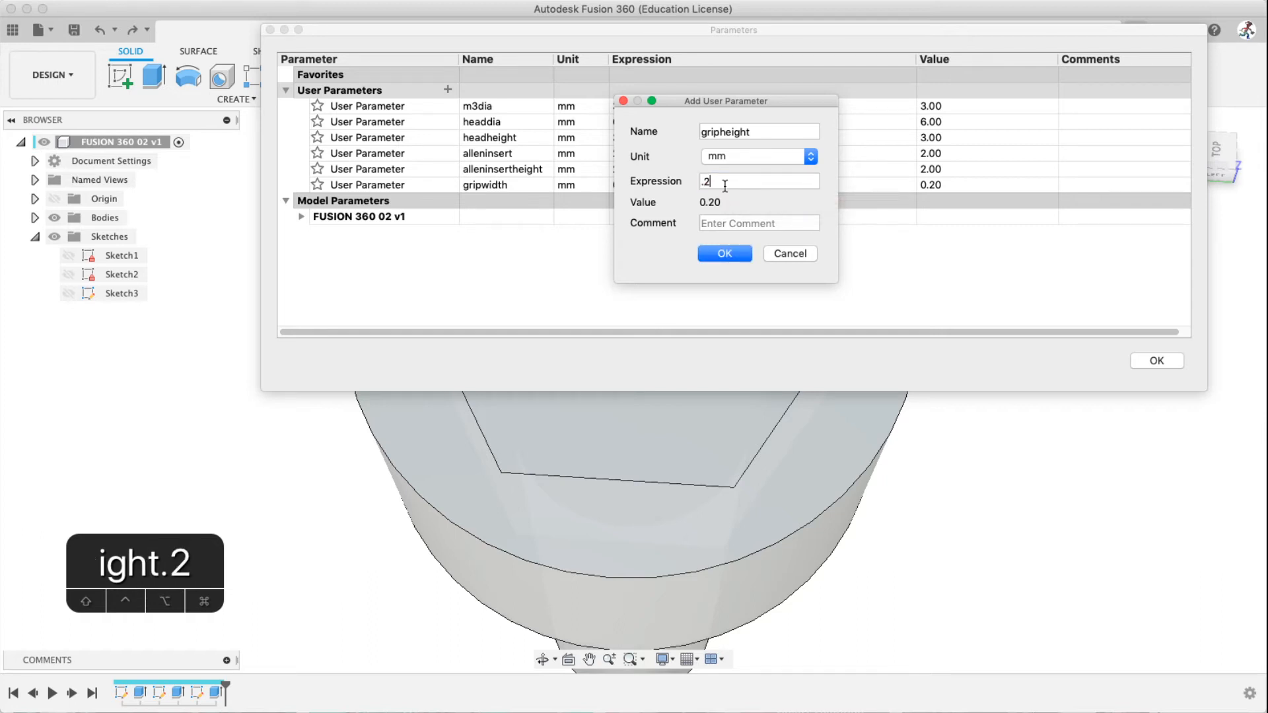
key("BackSpace")
type("3")
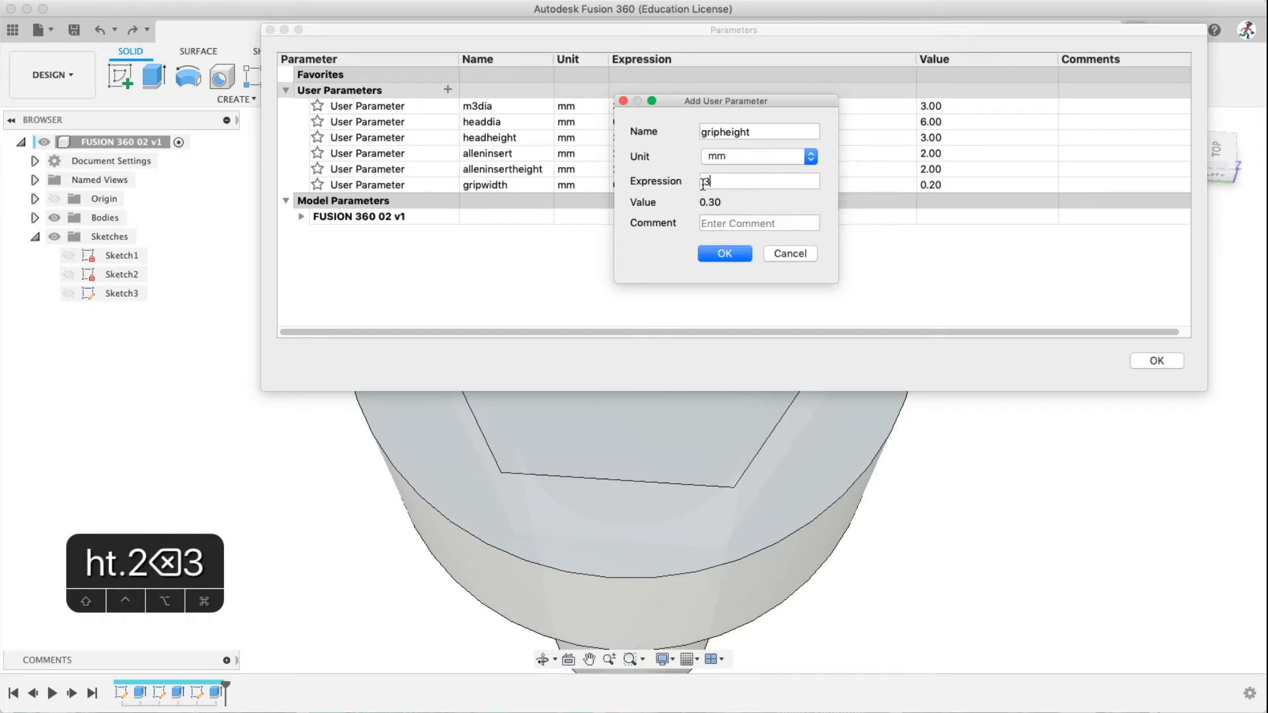
left_click(723, 254)
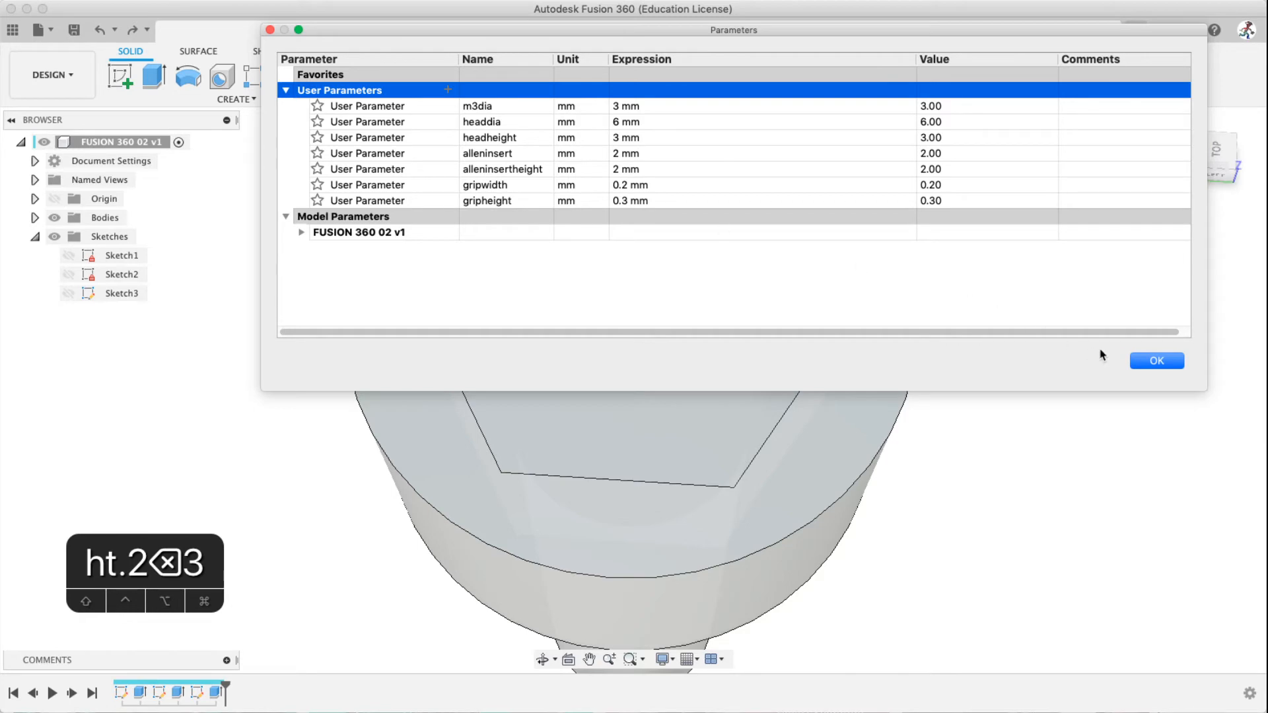
left_click(1146, 362)
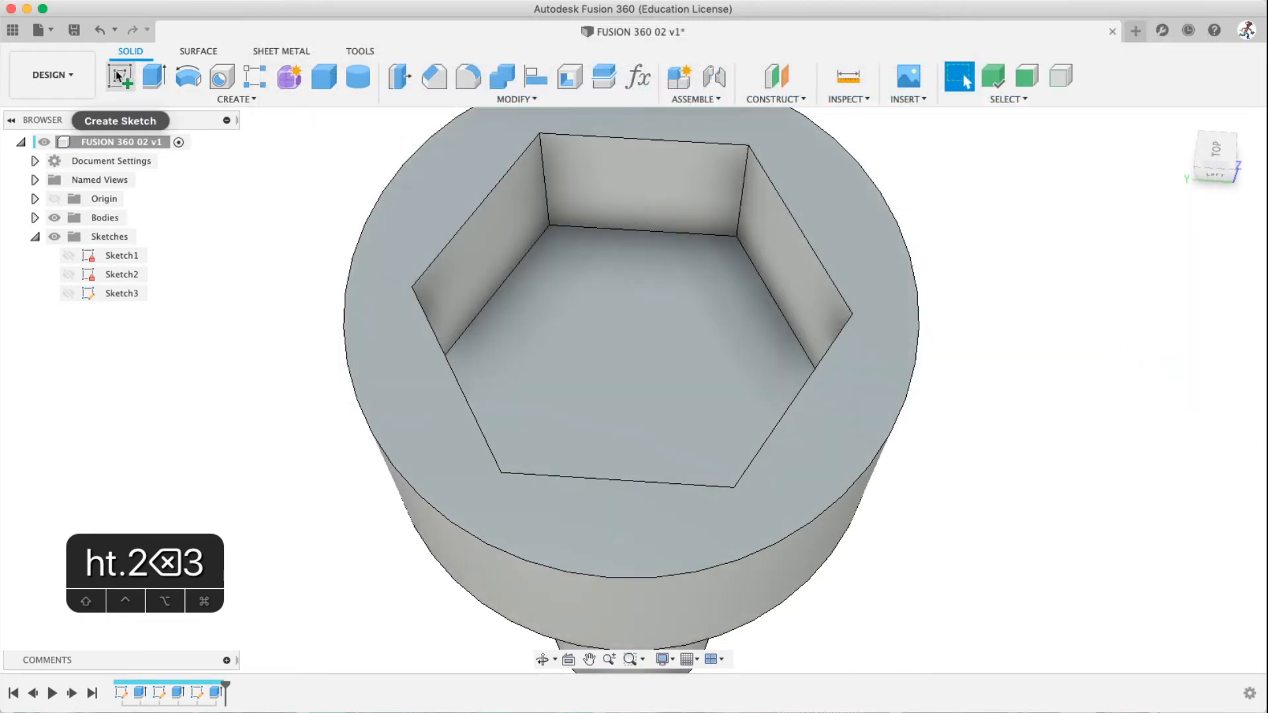
Create a new sketch on the flat top face of the screw head
left_click(119, 77)
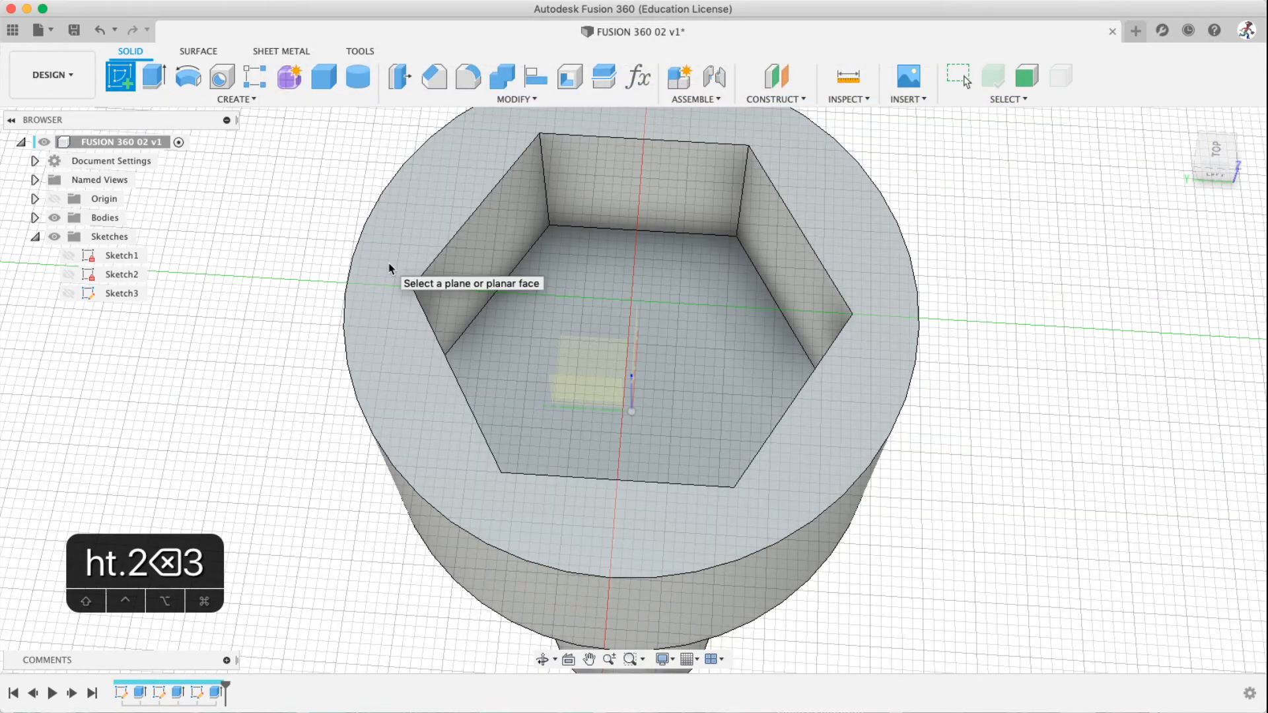
mouse_move(389, 308)
middle_mouse_down("shift")
mouse_move(405, 334)
mouse_move(388, 204)
mouse_move(348, 300)
mouse_move(395, 312)
mouse_move(438, 275)
mouse_move(423, 311)
middle_mouse_up("shift")
left_click(393, 301)
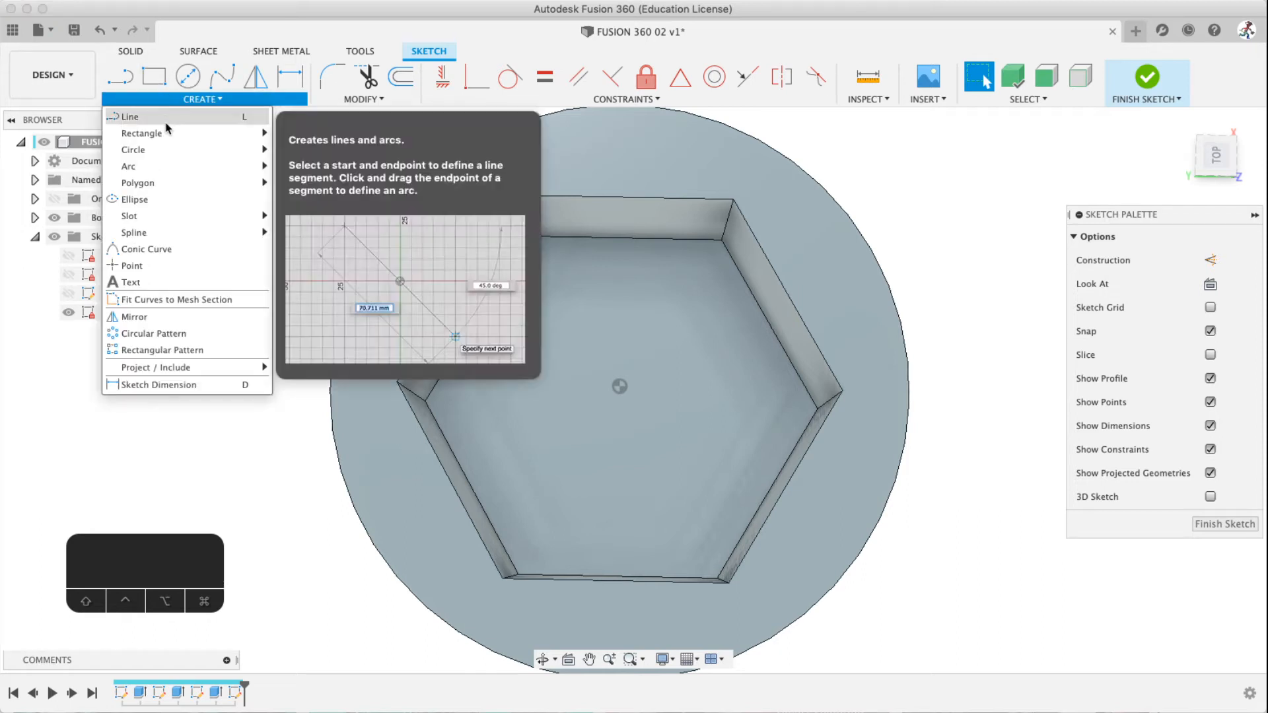
Enable the Pin to Toolbar option for the Center Rectangle sketch command
mouse_move(164, 135)
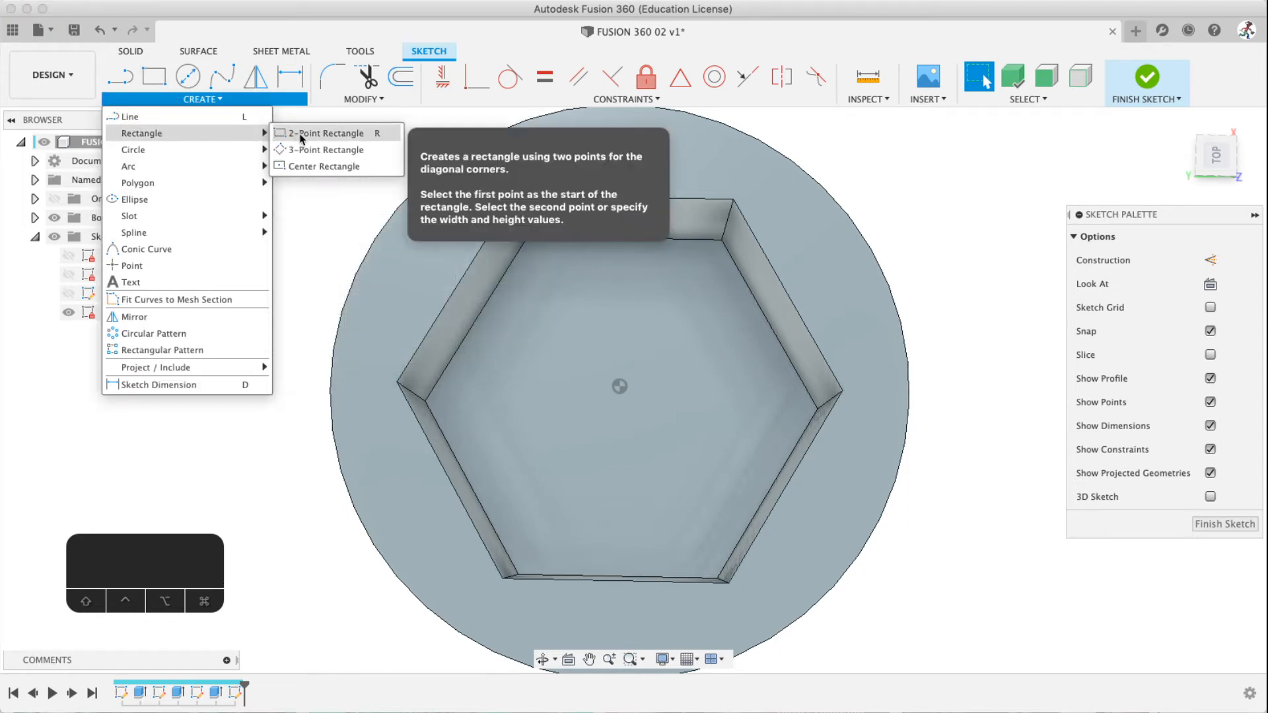
left_click(392, 167)
left_click(409, 169)
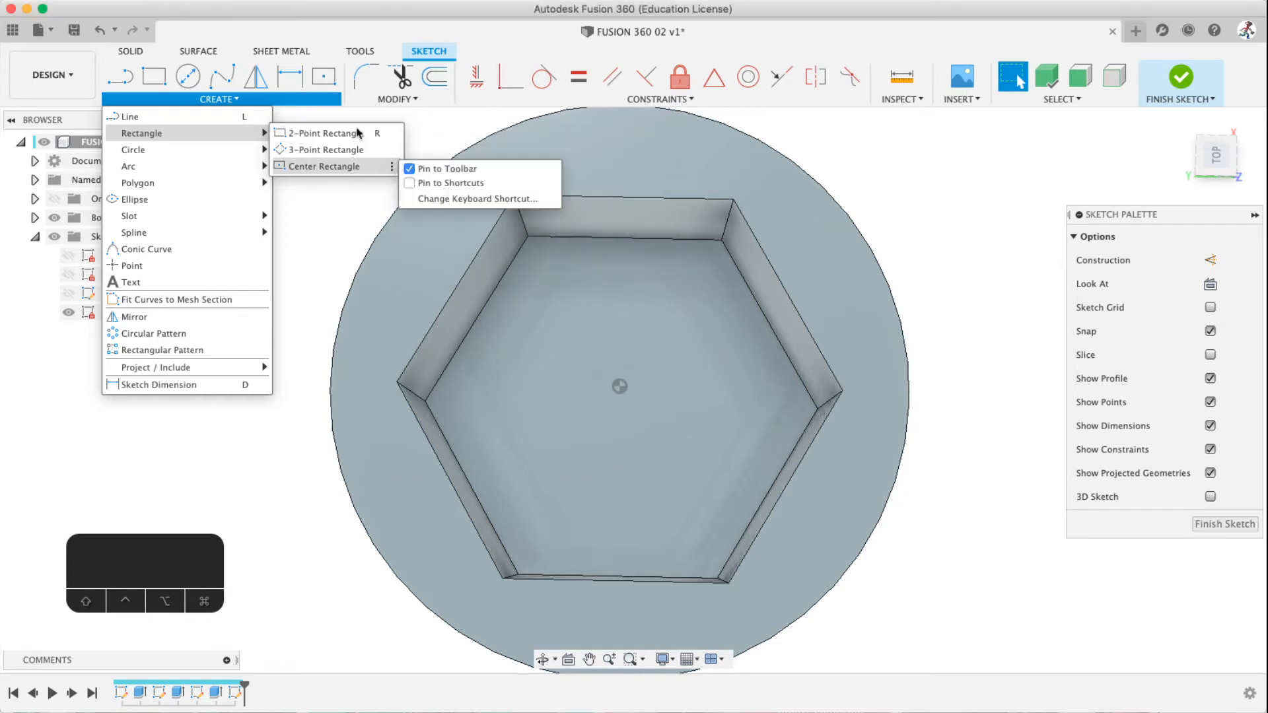
left_click(396, 99)
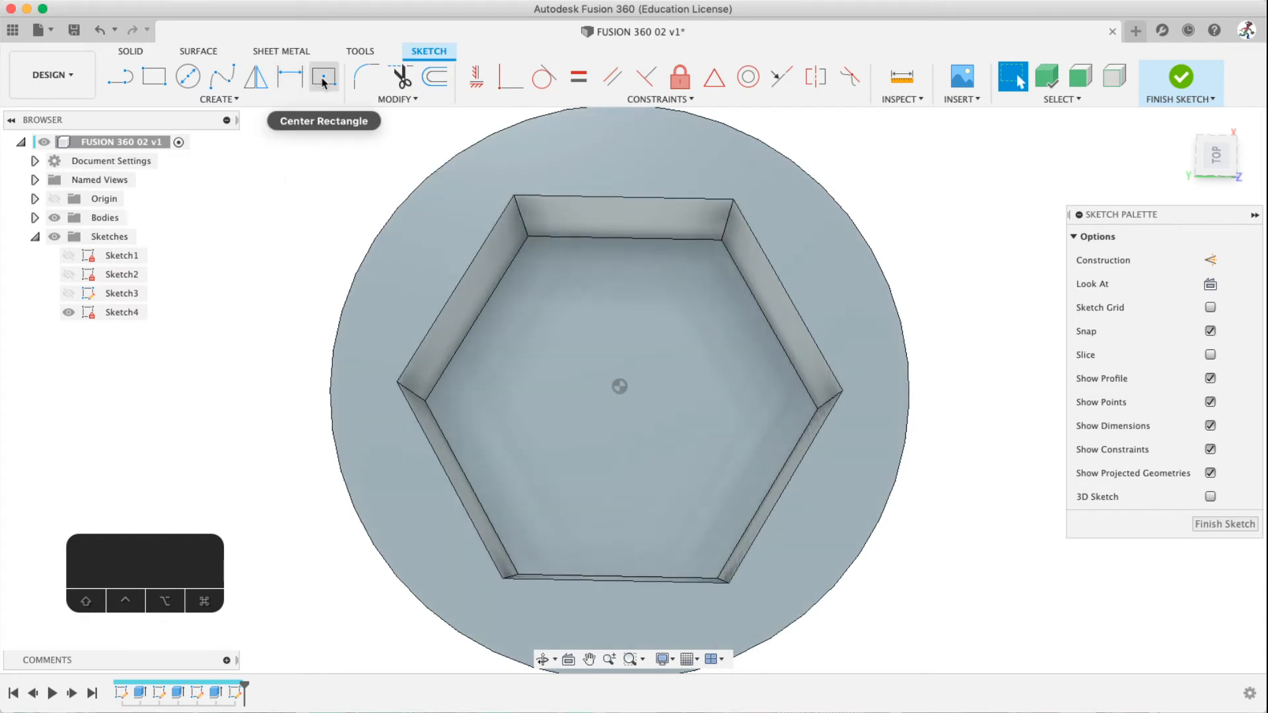
left_click(219, 99)
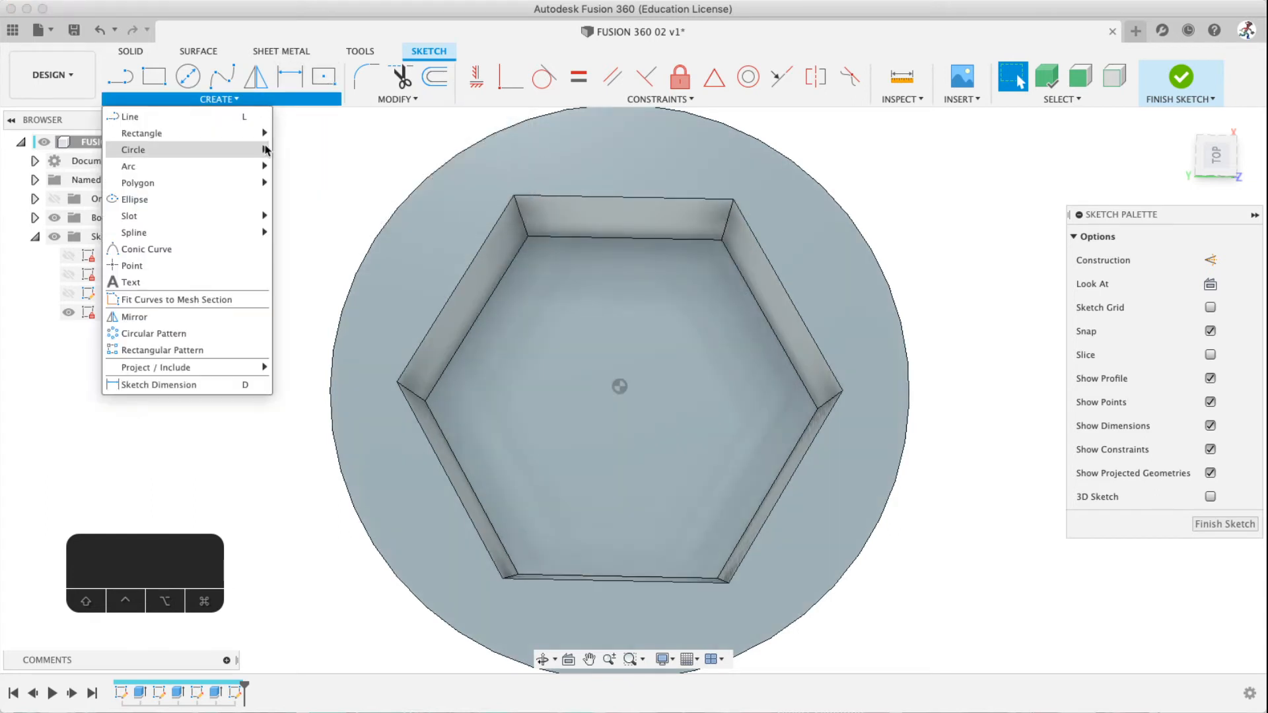
mouse_move(261, 151)
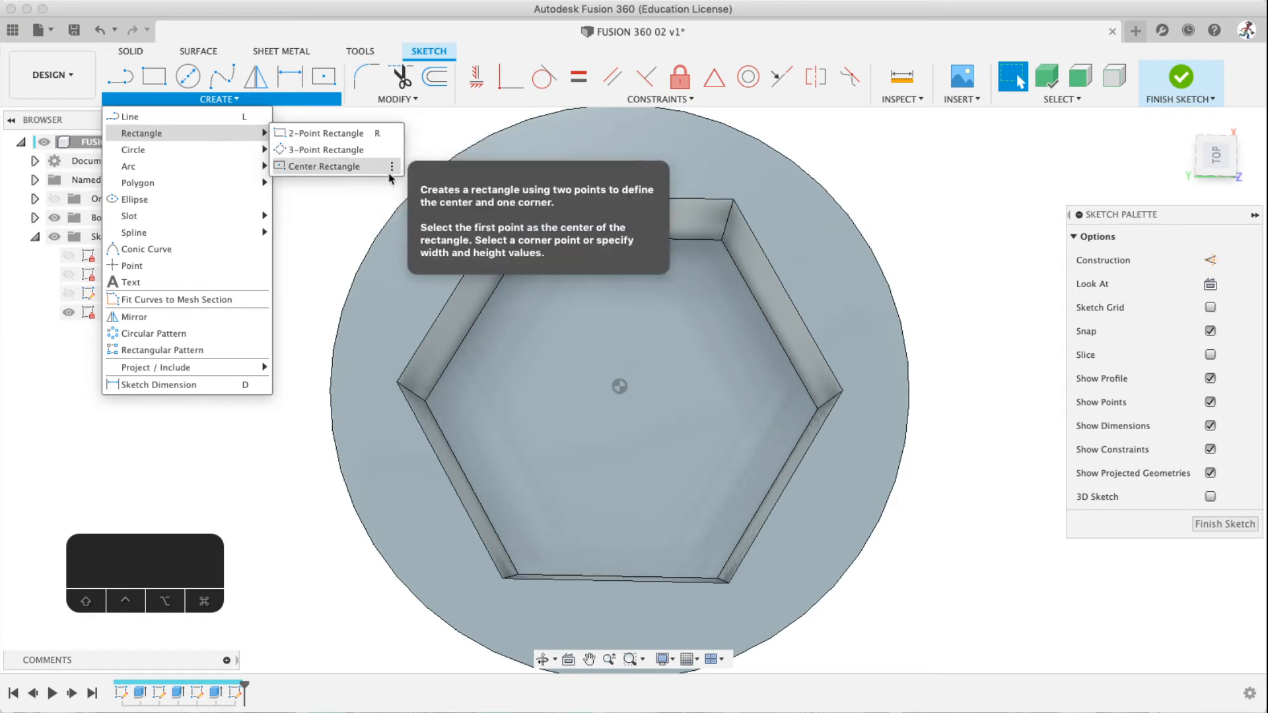
left_click(394, 168)
left_click(385, 31)
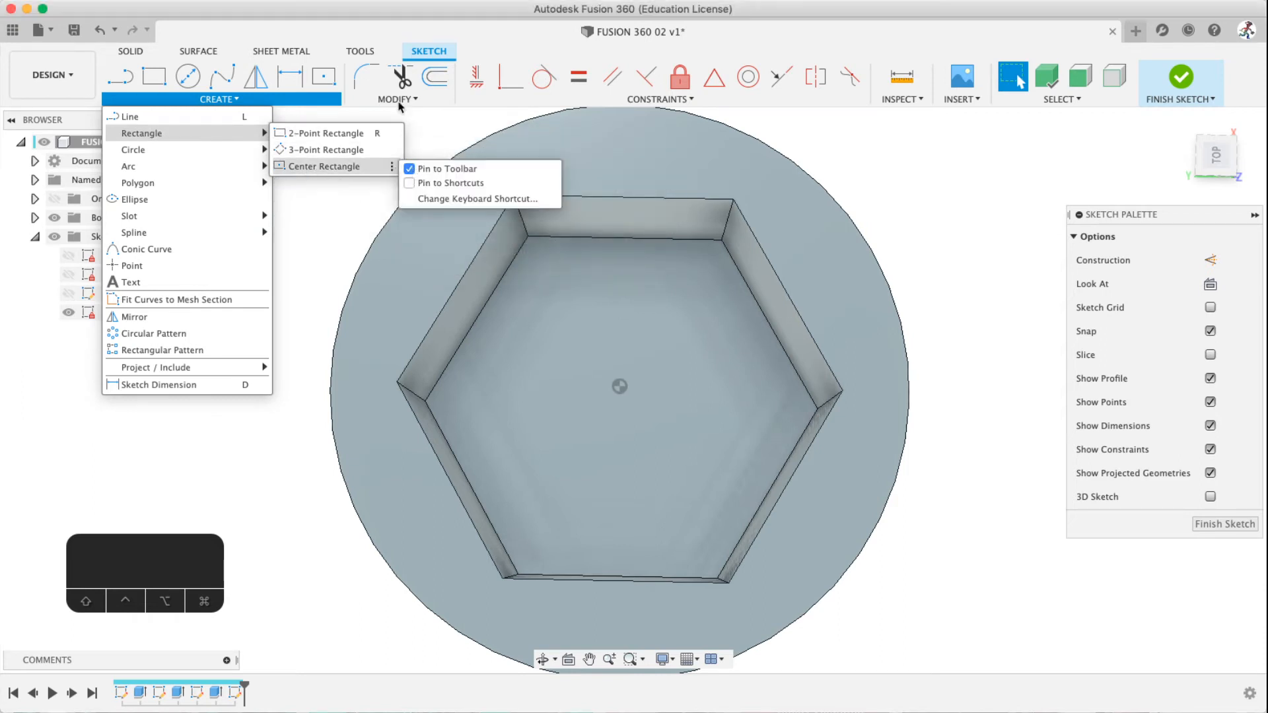
left_click(384, 13)
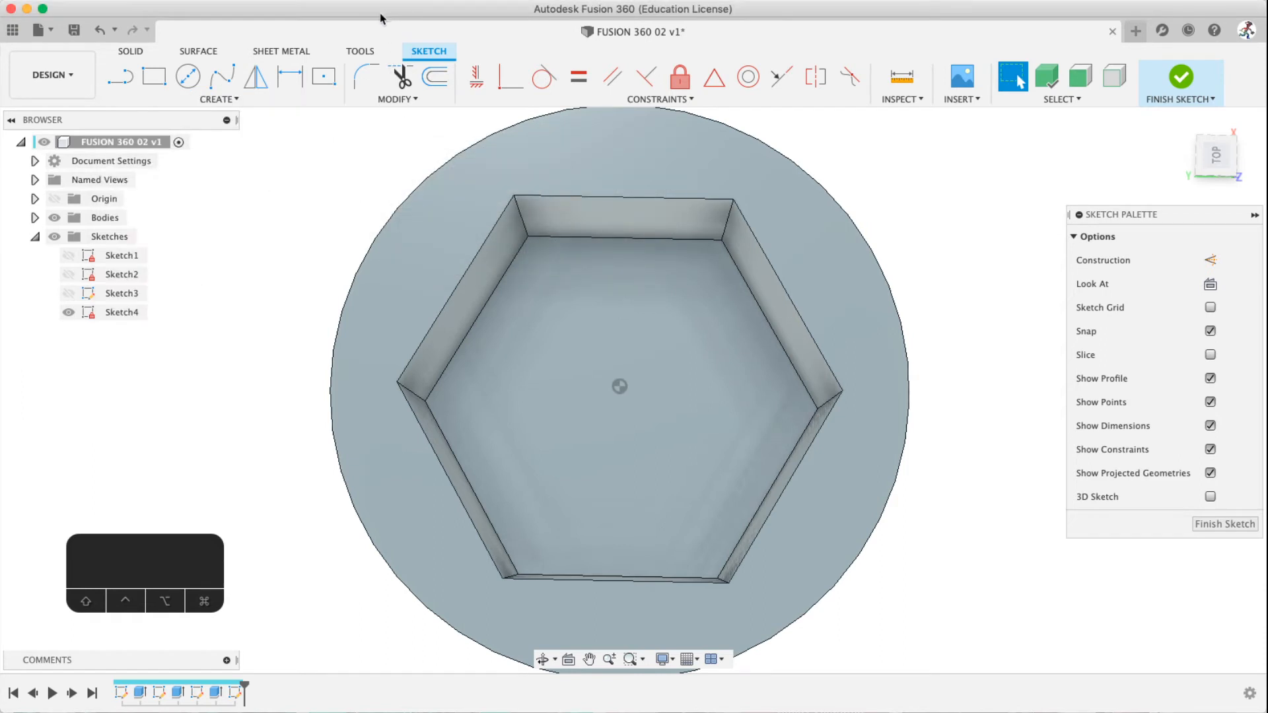
Reorder the pinned Center Rectangle command so it sits directly after the 2-Point Rectangle
left_click(326, 84)
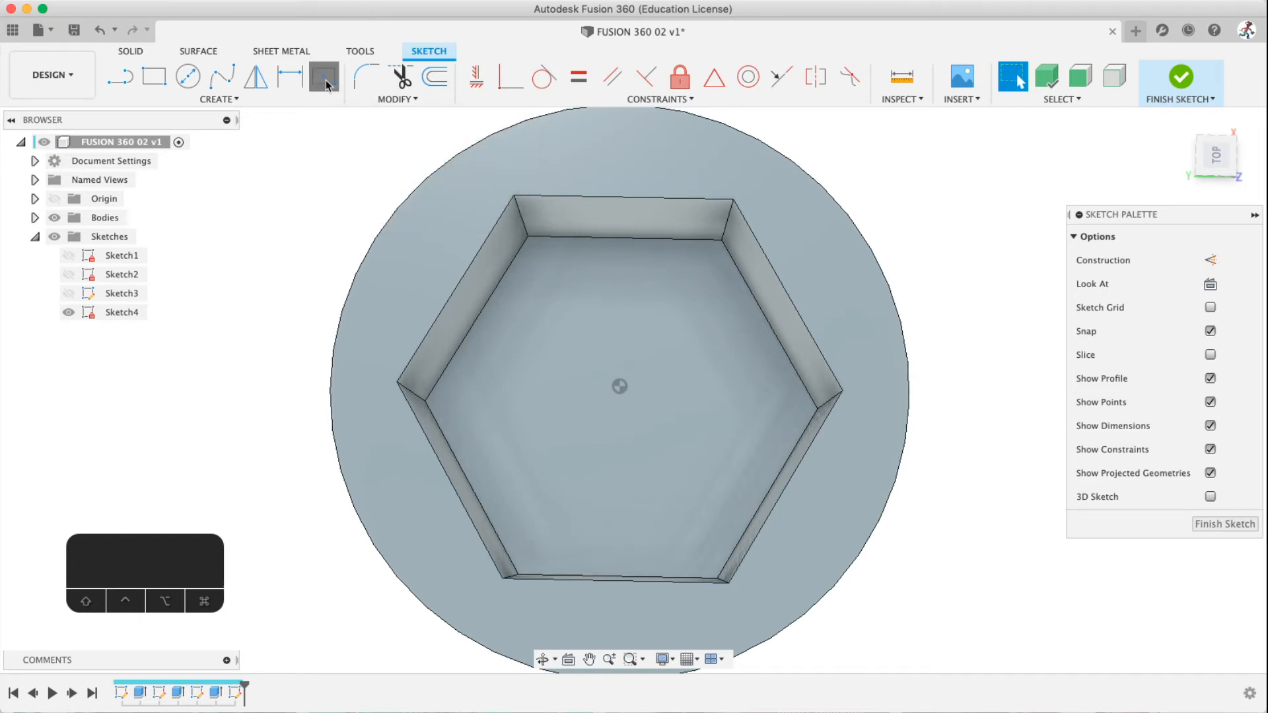
mouse_move(326, 84)
left_mouse_down()
mouse_move(192, 83)
mouse_move(322, 81)
left_mouse_up()
key("Escape")
key("Escape")
key("Escape")
key("Escape")
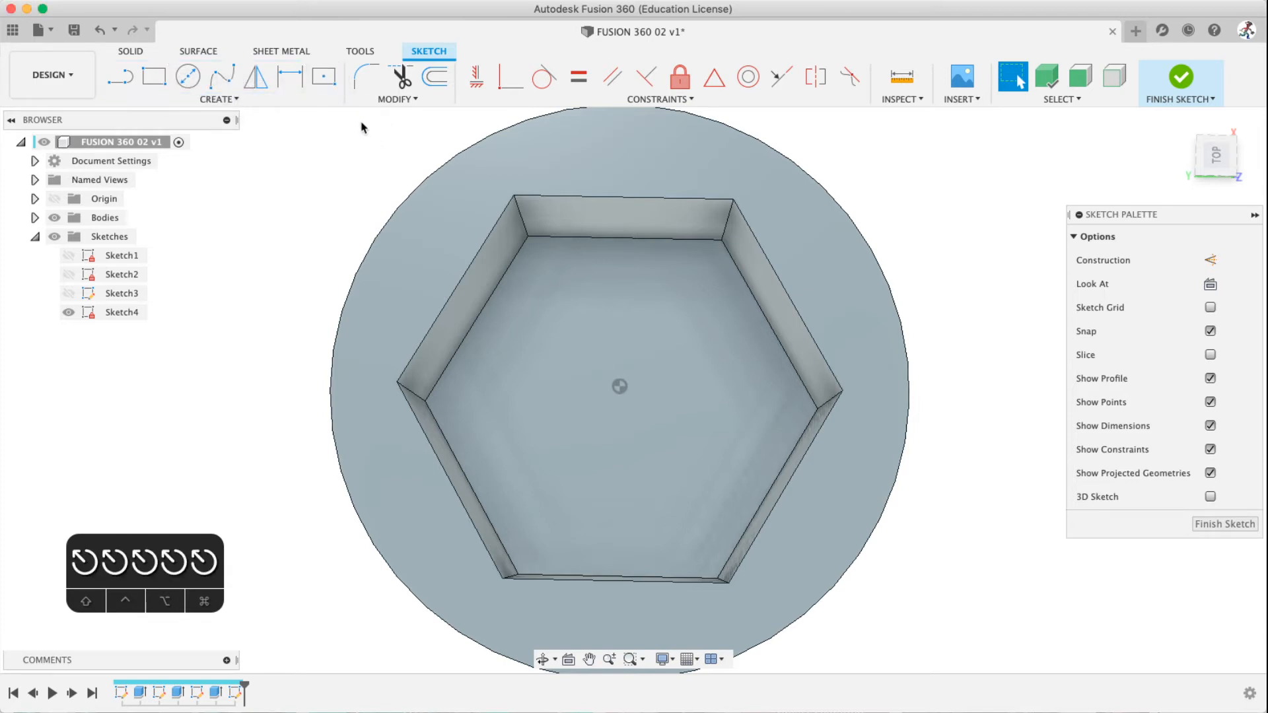
left_click(323, 76)
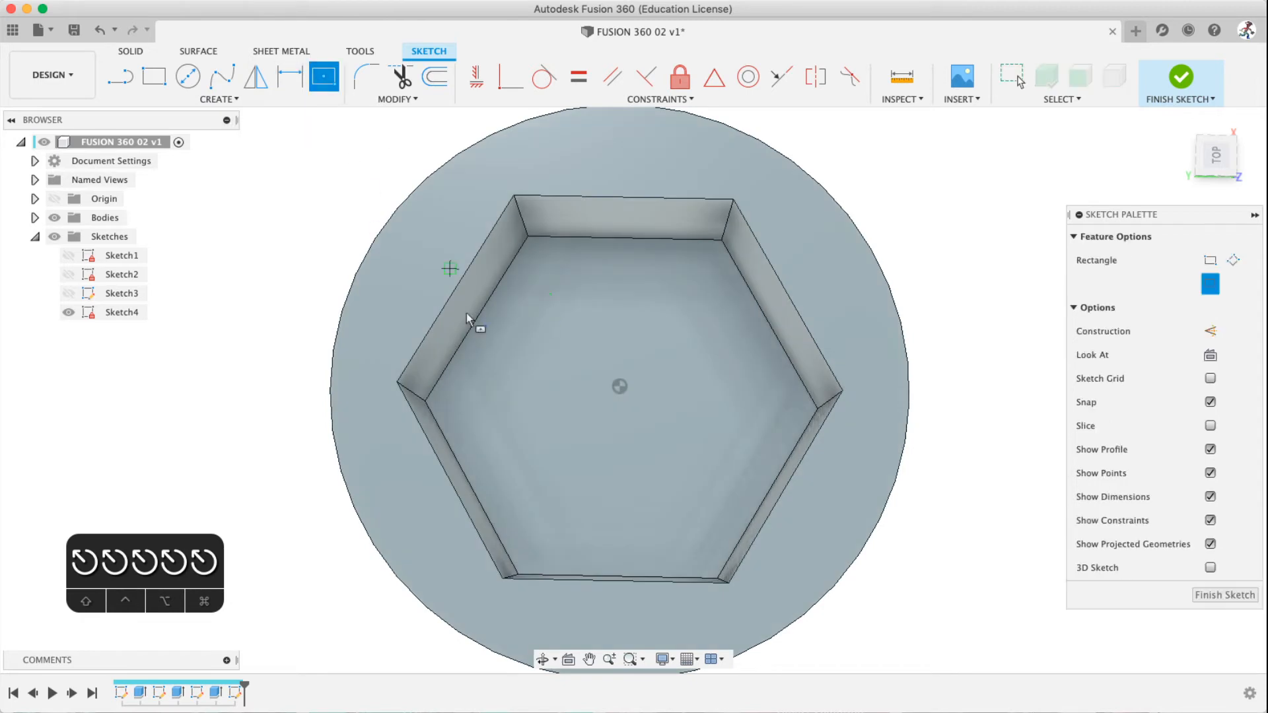
key("Escape")
key("Escape")
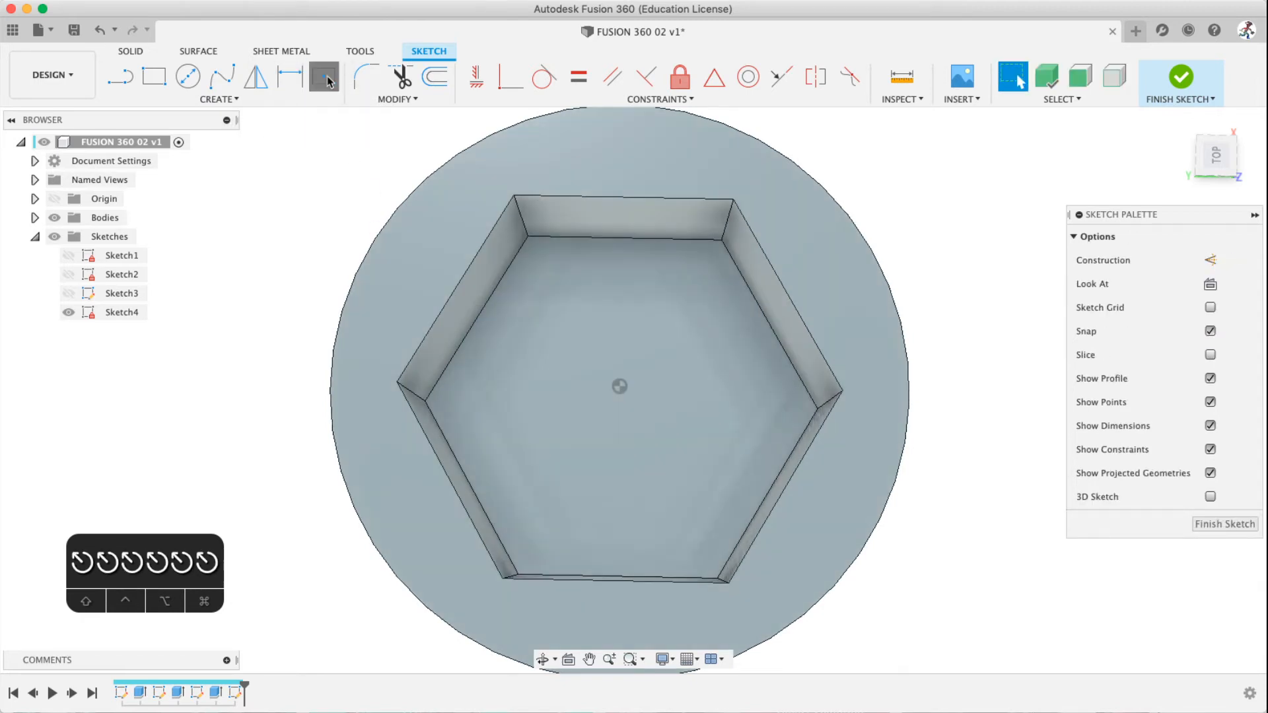
left_click_drag(327, 76, 177, 78)
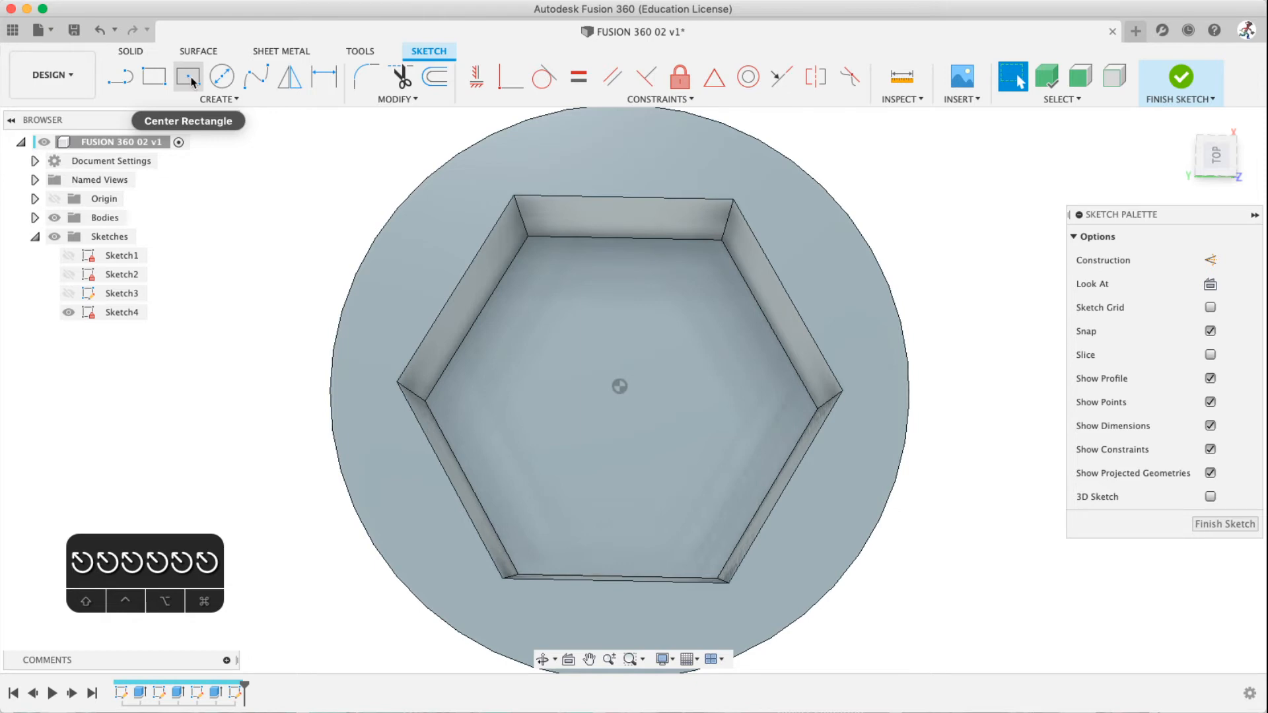
Begin a center rectangle centred on the outer edge of the screw head, with its radial dimension set to gripheight
left_click(190, 80)
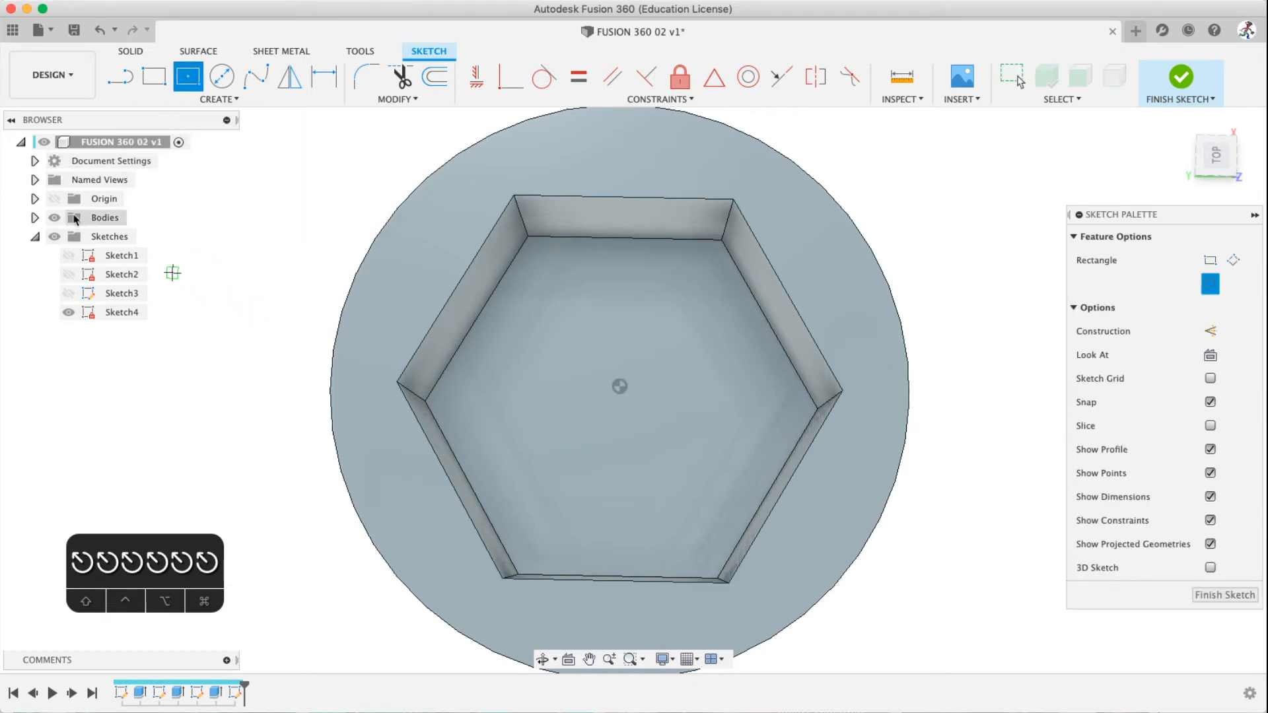
left_click(55, 218)
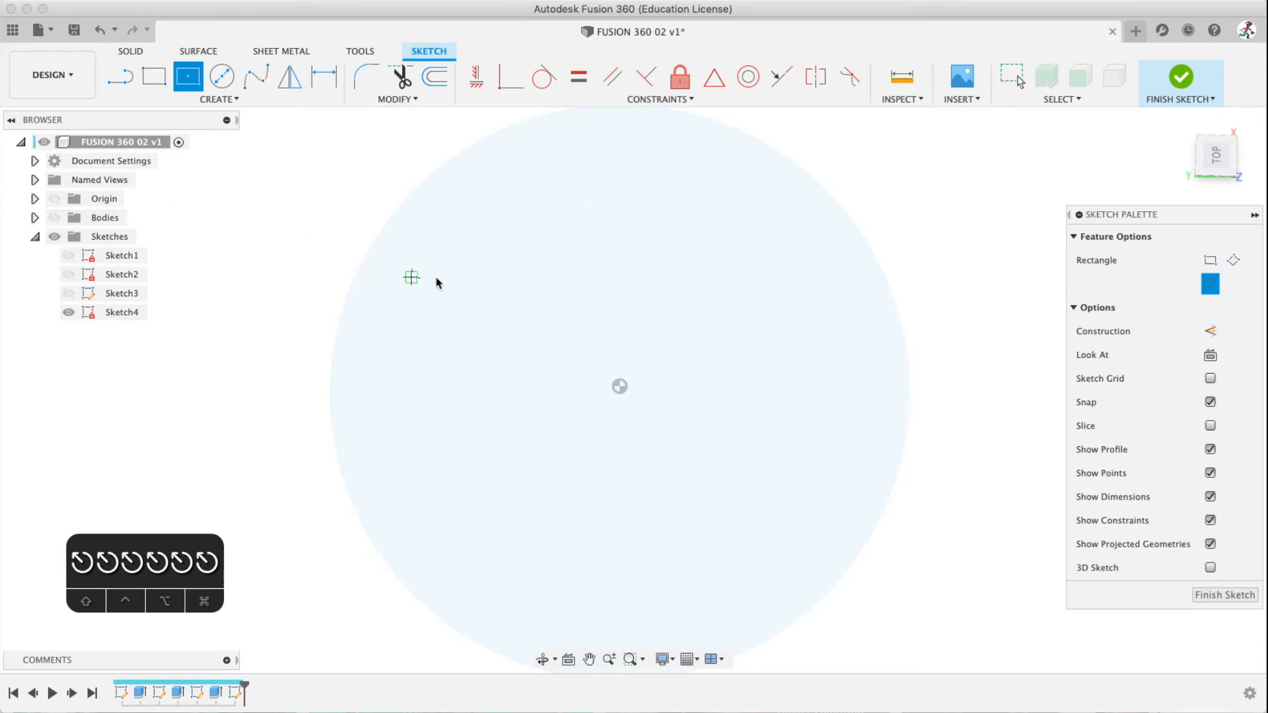
left_click(55, 218)
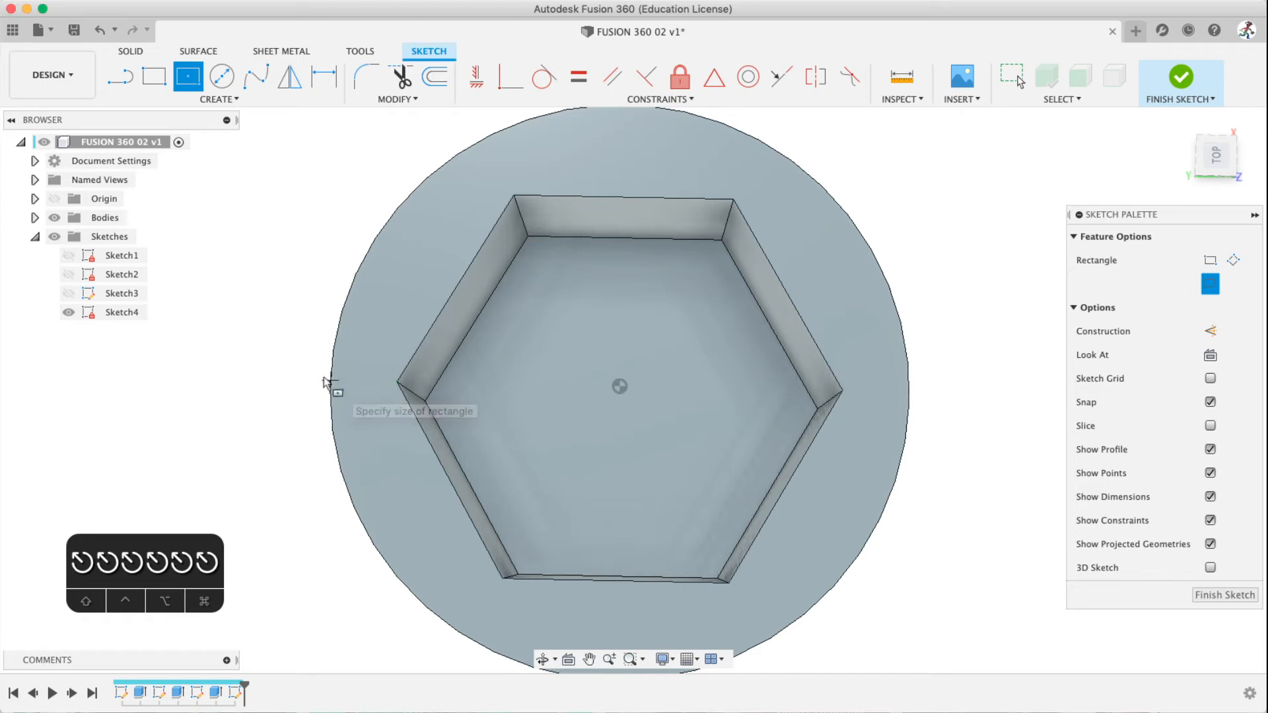
left_click(328, 381)
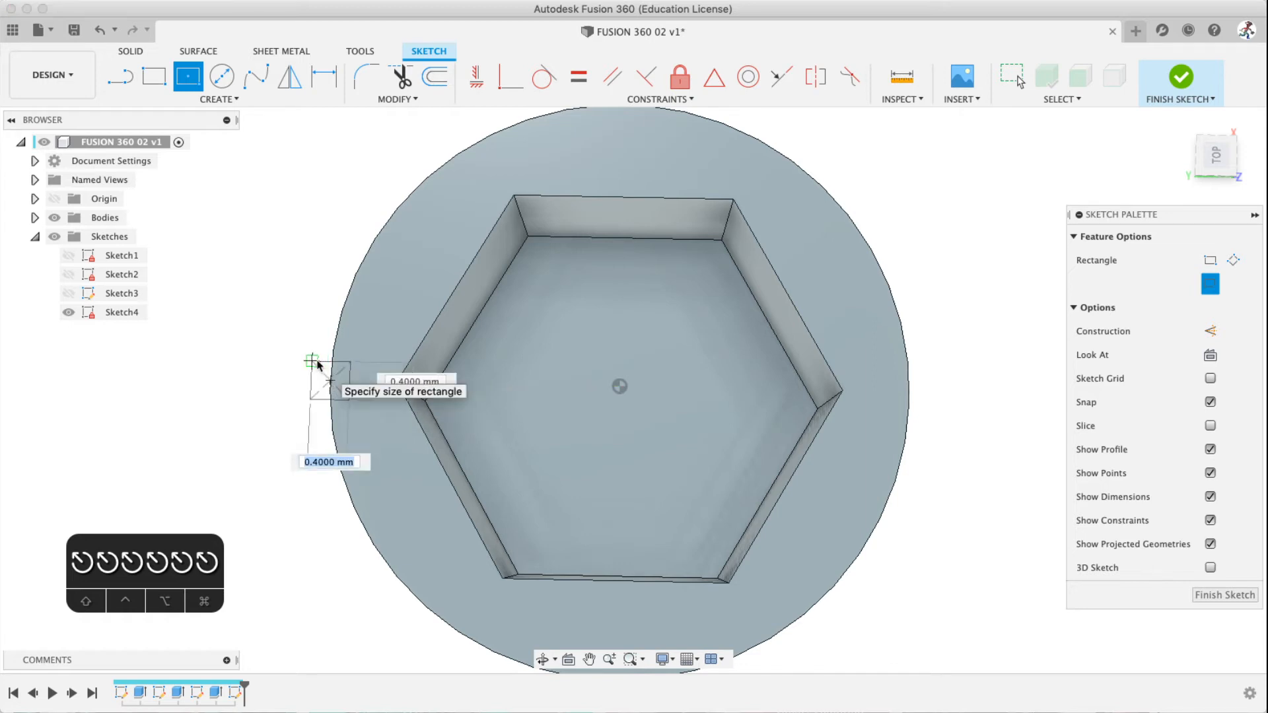
type("gri")
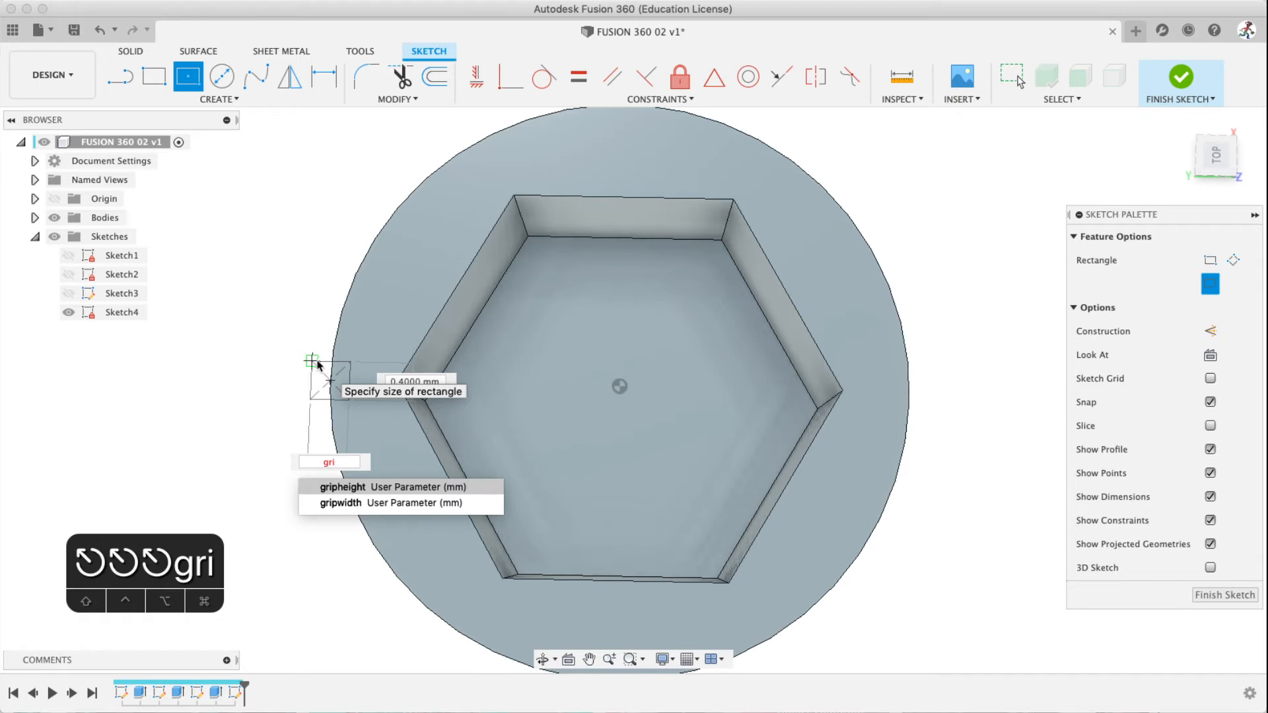
left_click(334, 486)
key("Tab")
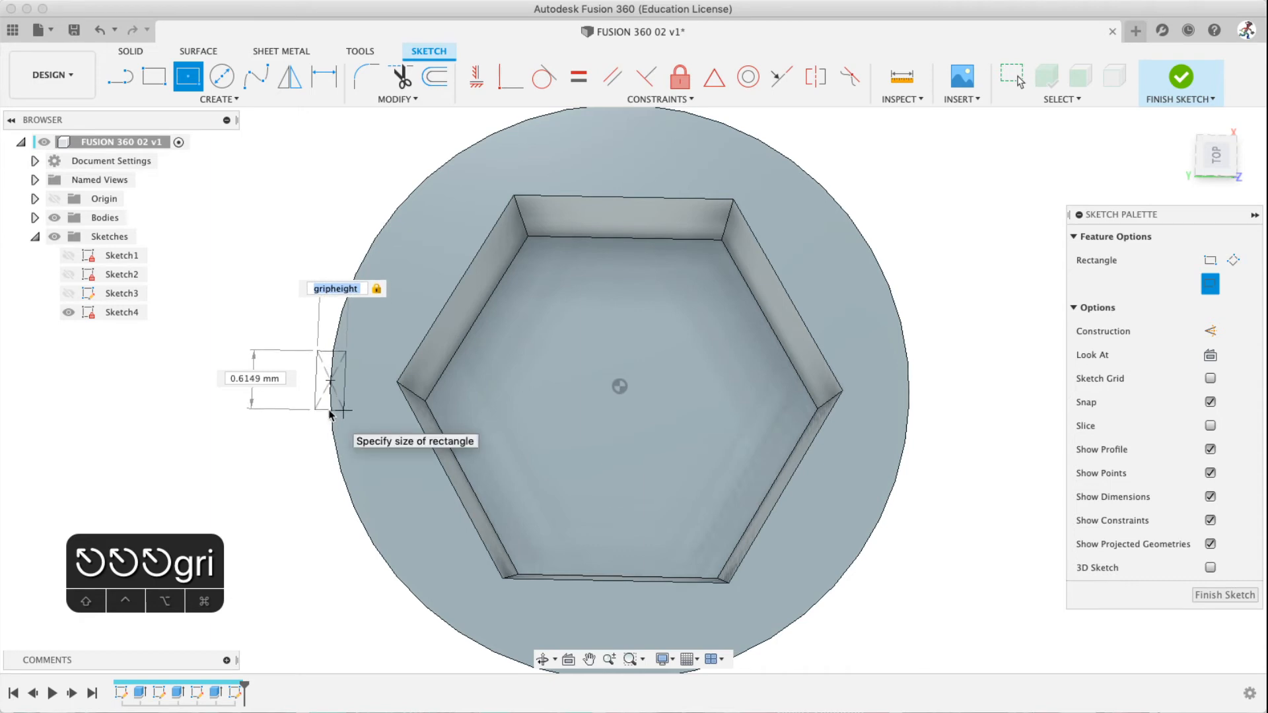
Set the center rectangle's dimension along the head's edge to the gripwidth parameter
key("Tab")
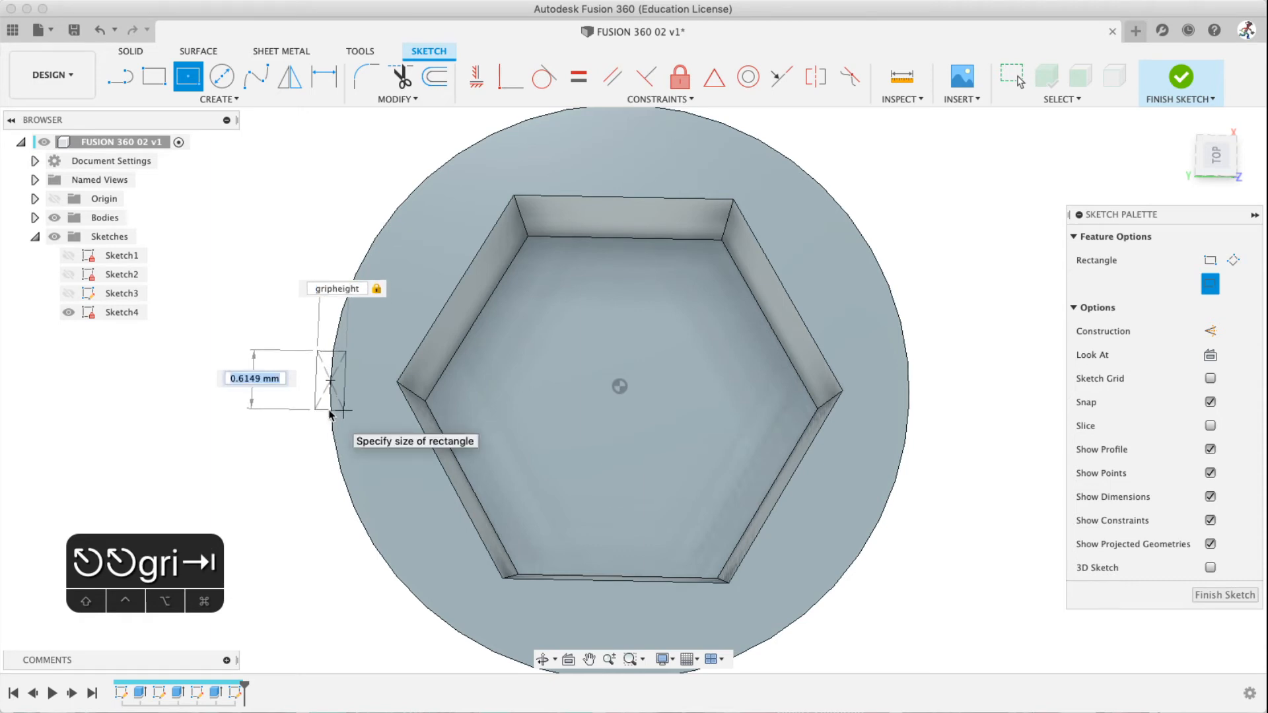
type("gri")
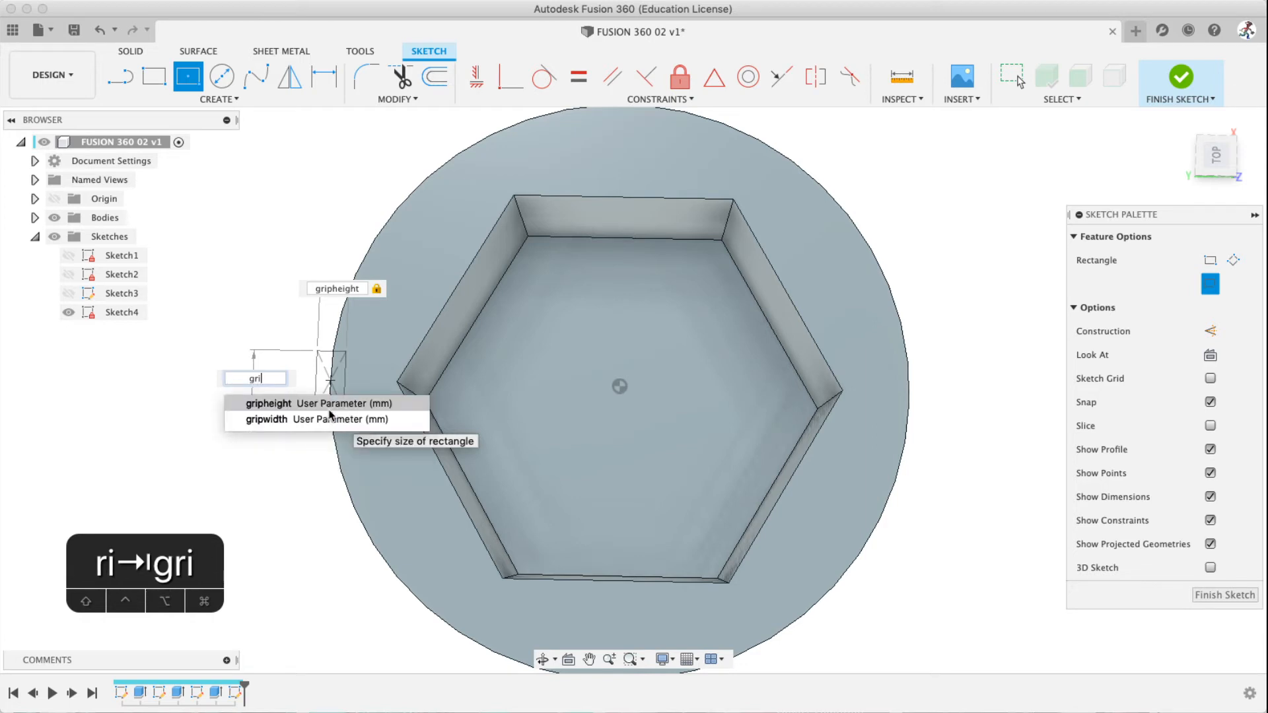
left_click(327, 422)
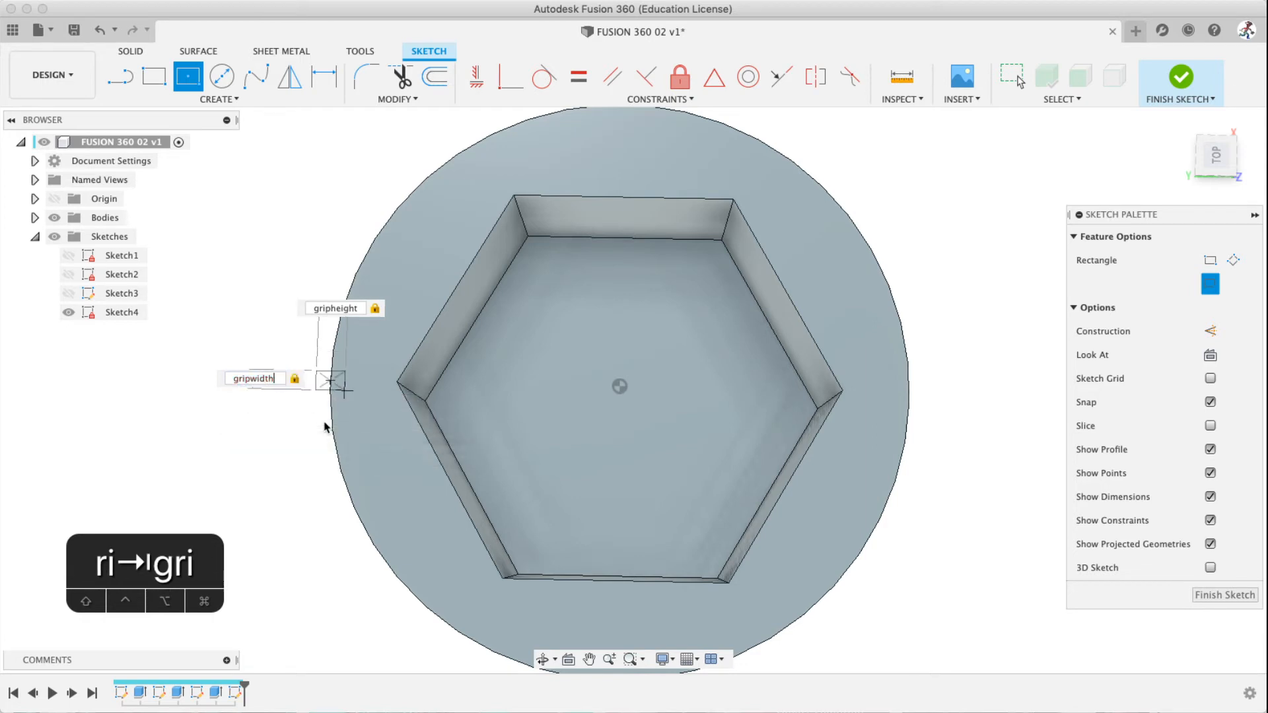
scroll(326, 409, "up", 10)
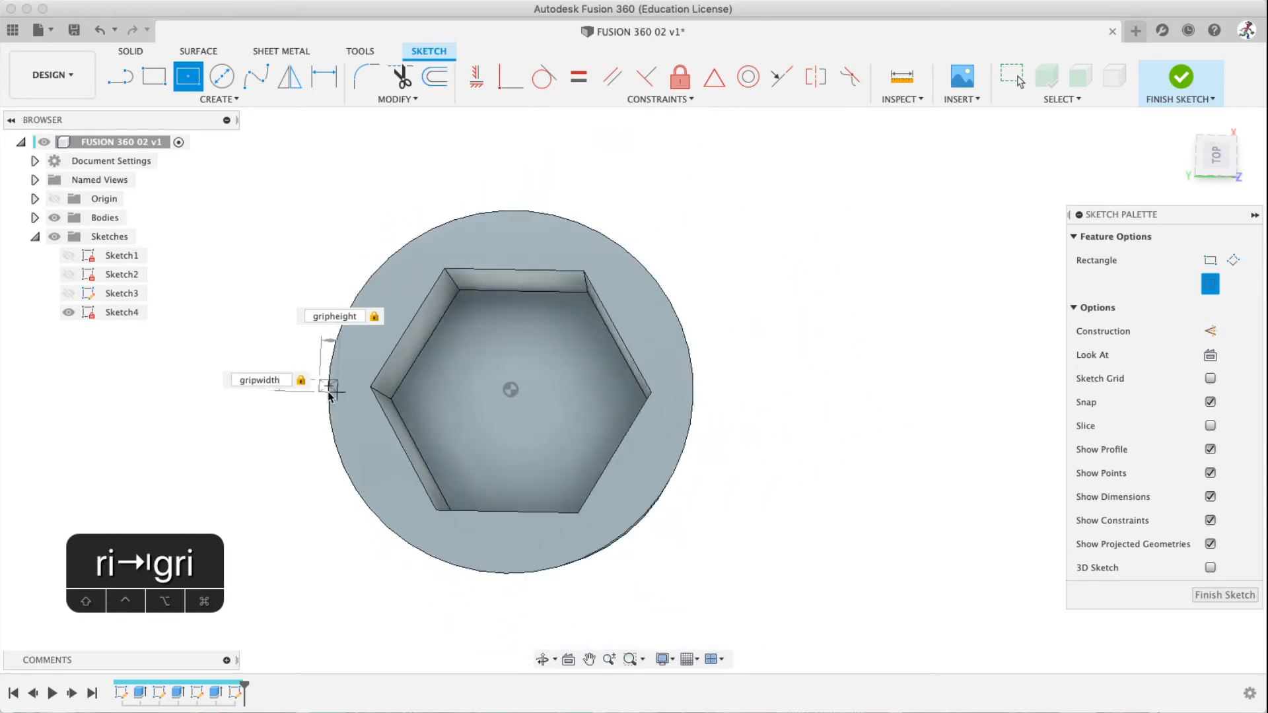
middle_click_drag(360, 381, 484, 391)
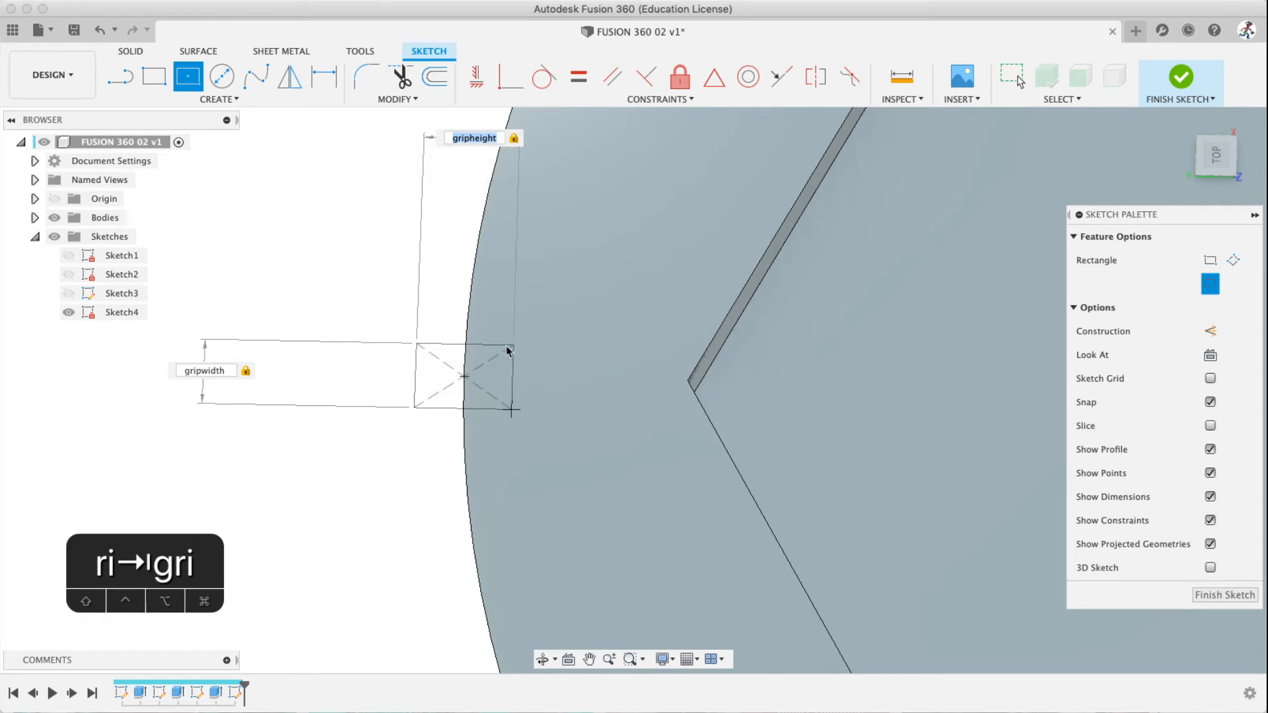
scroll(441, 350, "up", 5)
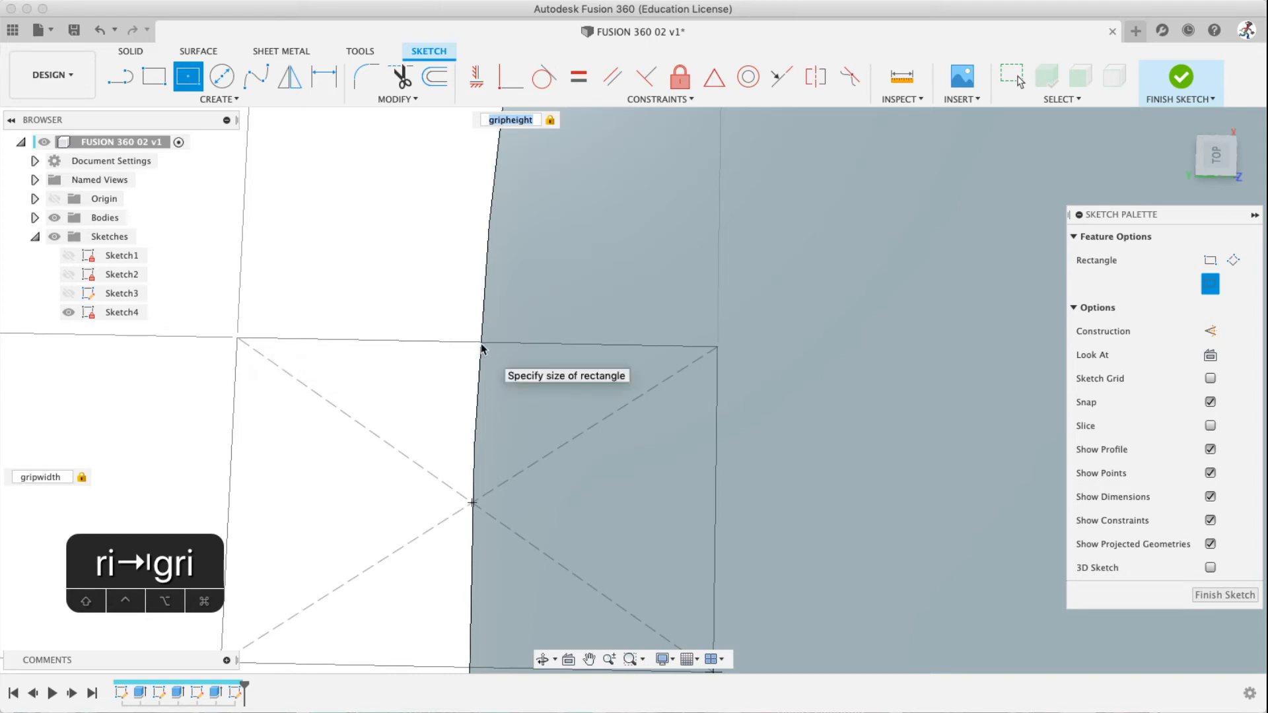
scroll(481, 347, "down", 4)
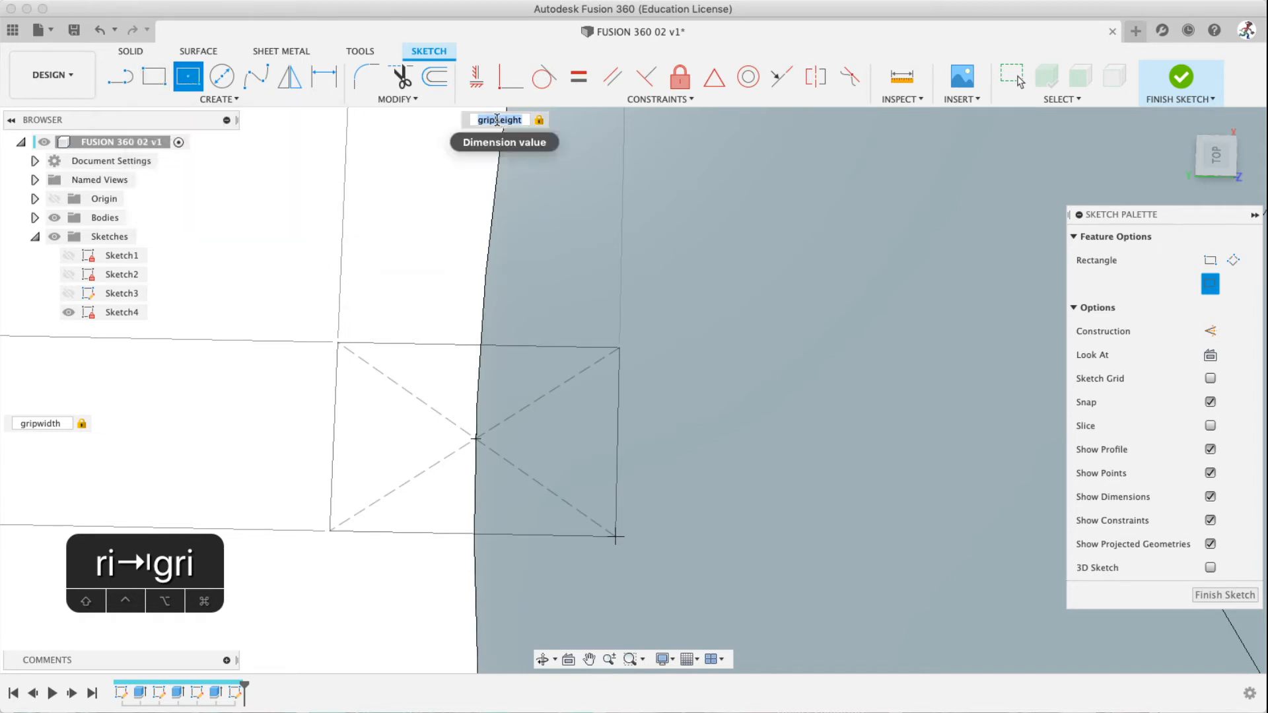
scroll(385, 419, "down", 5)
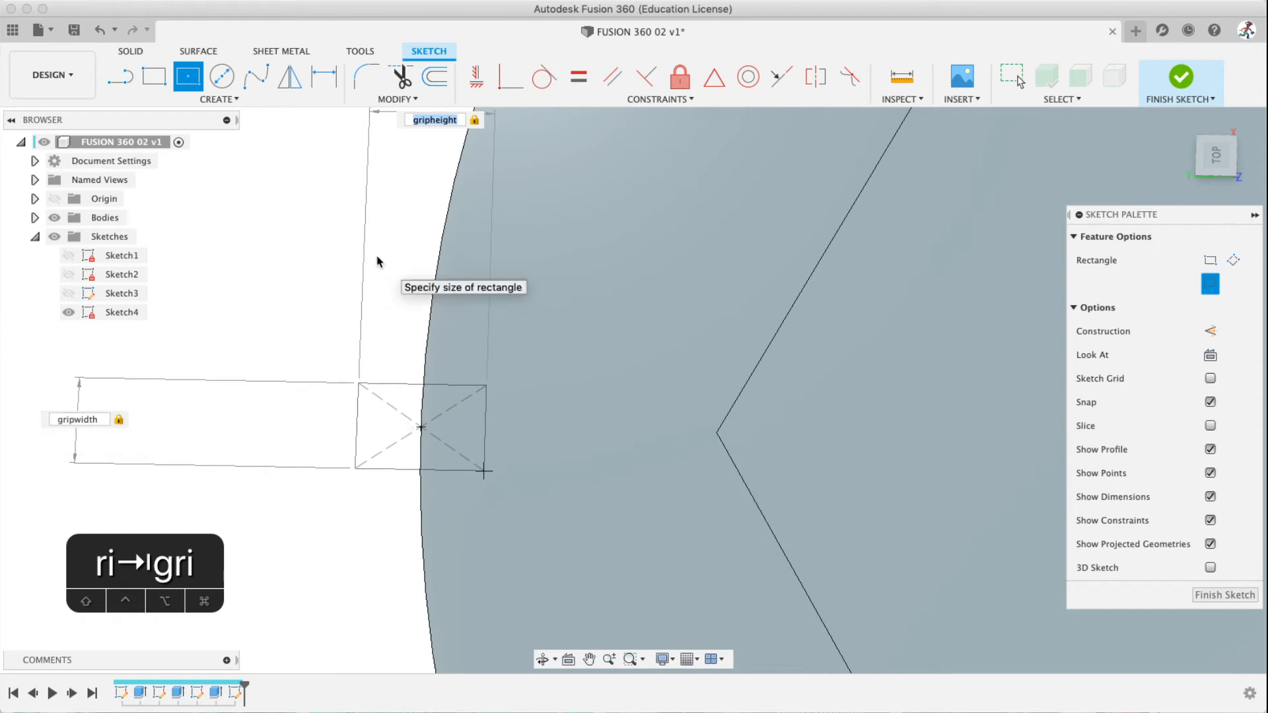
Set both dimensions of the center rectangle on the head's edge to the gripwidth parameter
type("grip")
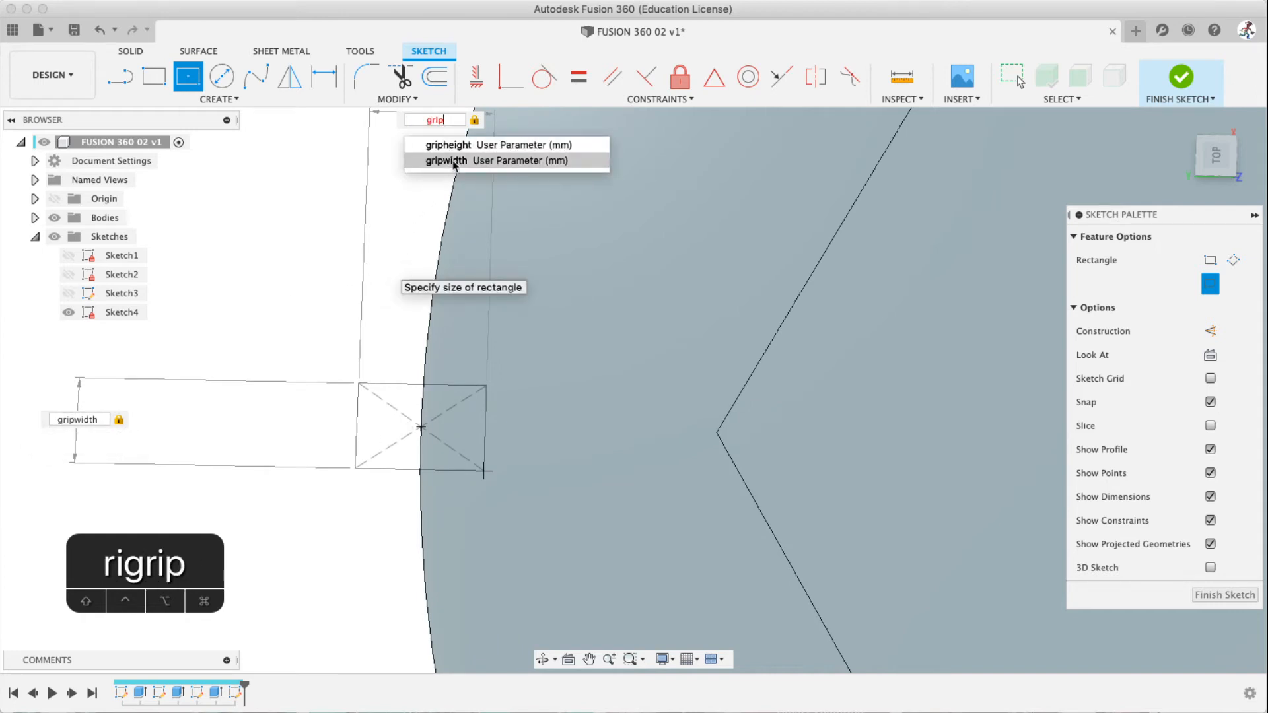
left_click(455, 165)
key("Tab")
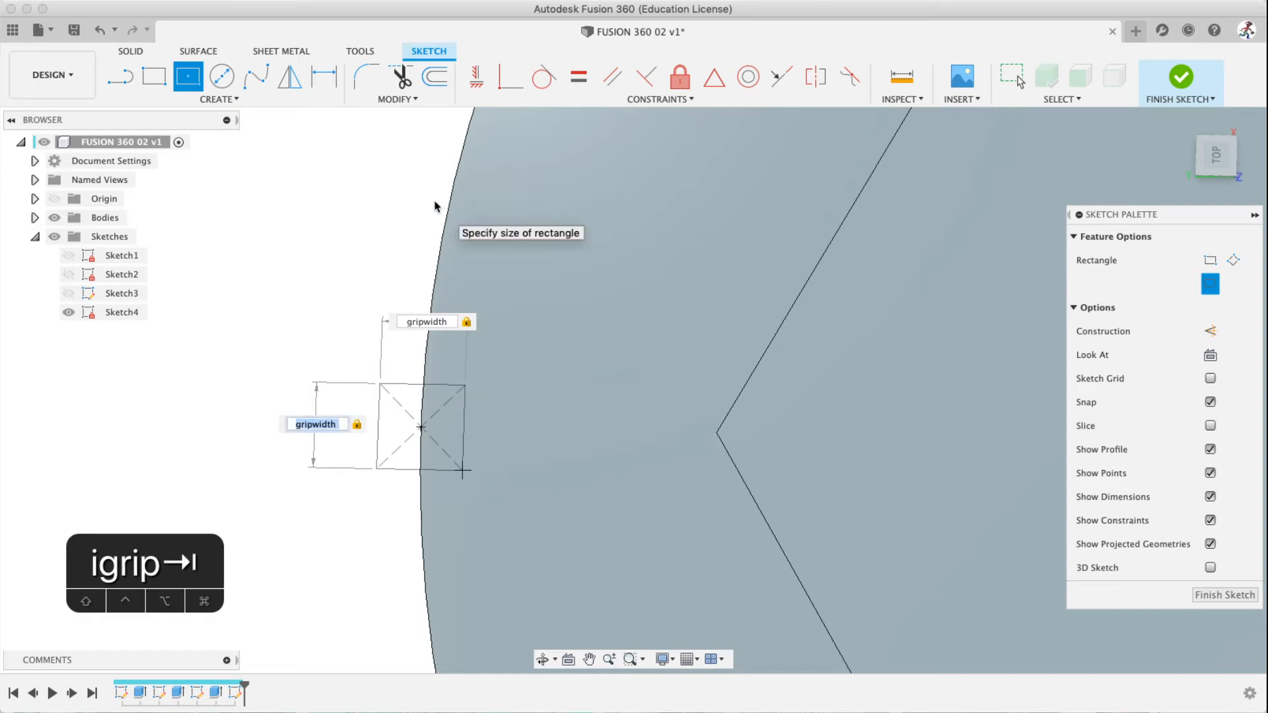
type("gr")
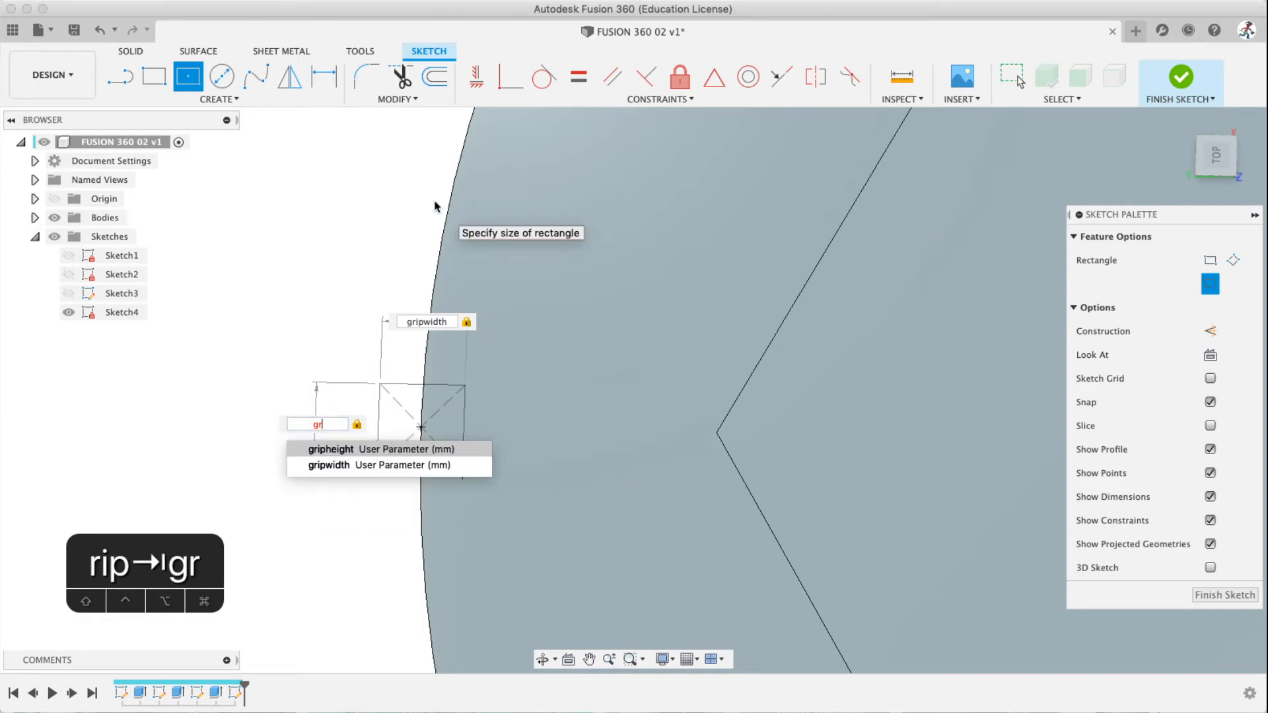
key("Down")
key("Return")
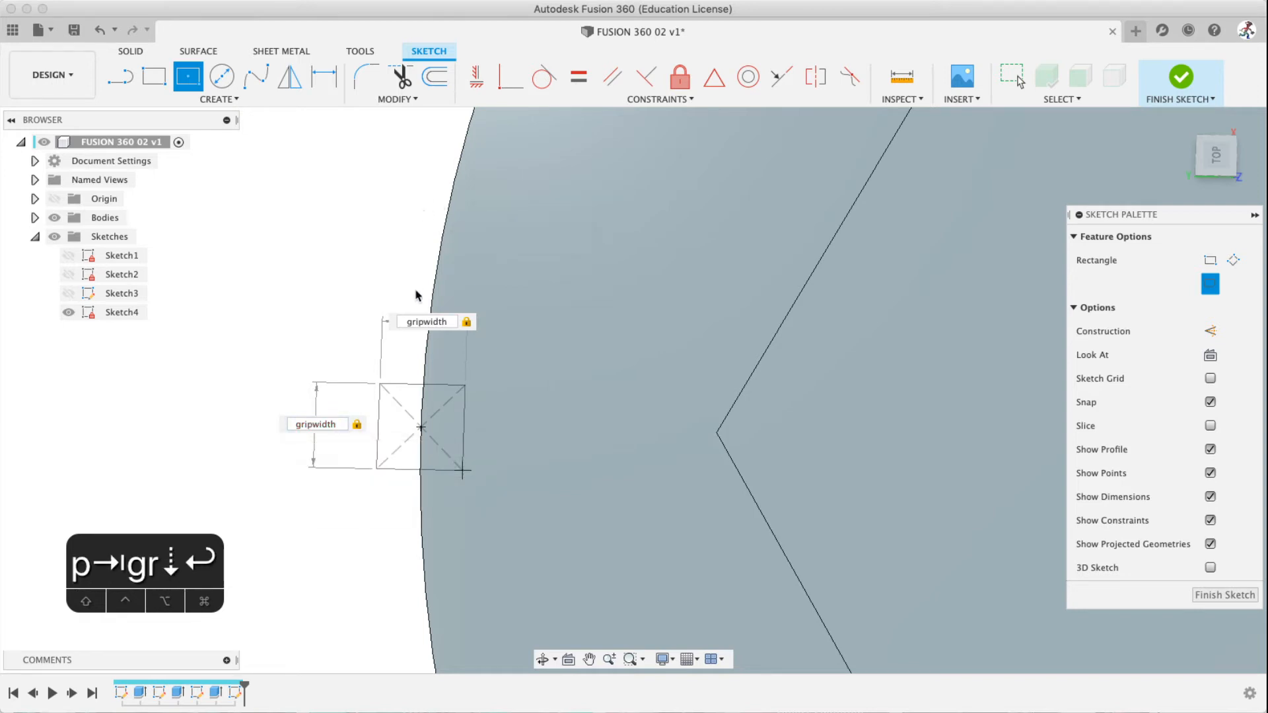
Set the rectangle's radial dimension to the gripheight parameter and finish placing the rectangle
double_click(436, 323)
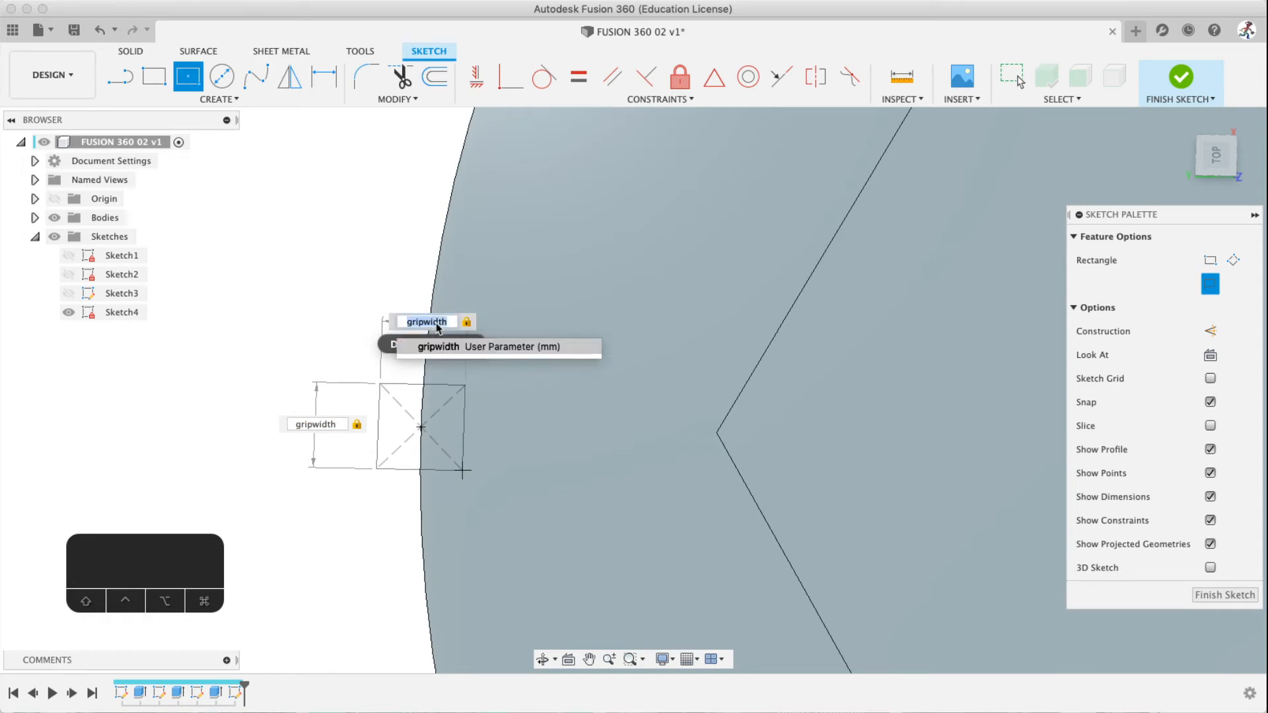
type("grip")
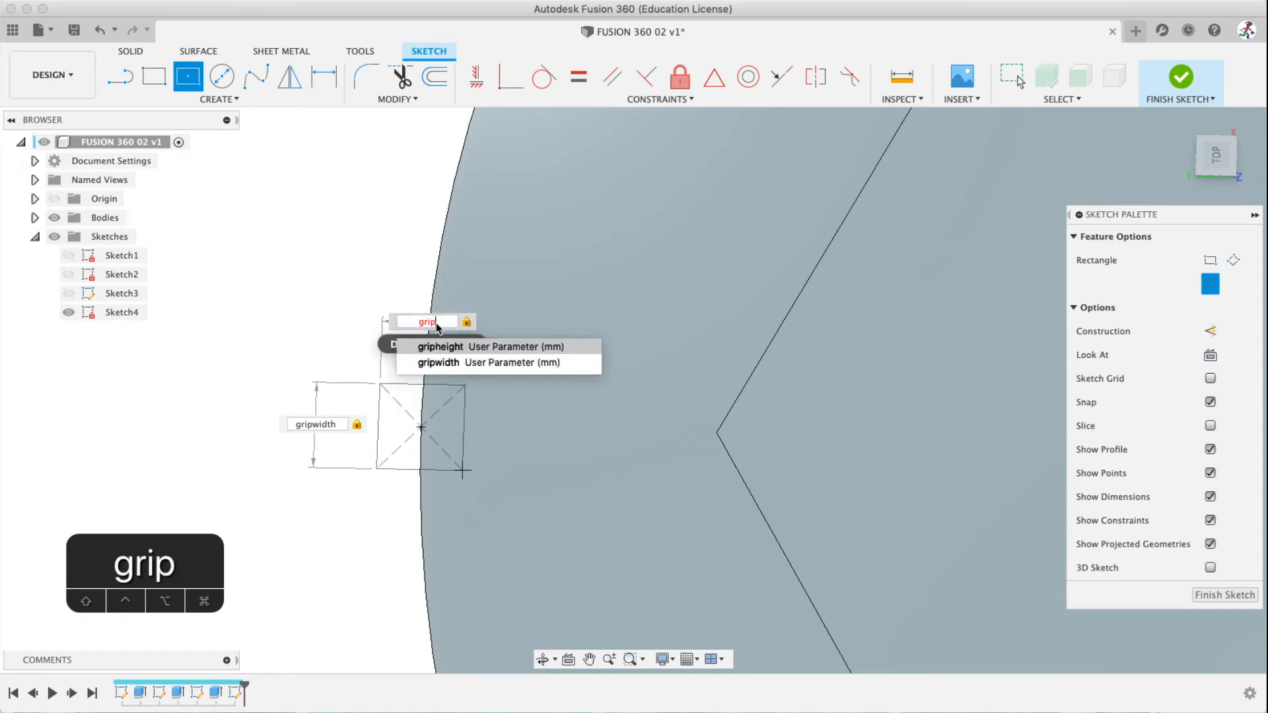
type("hei")
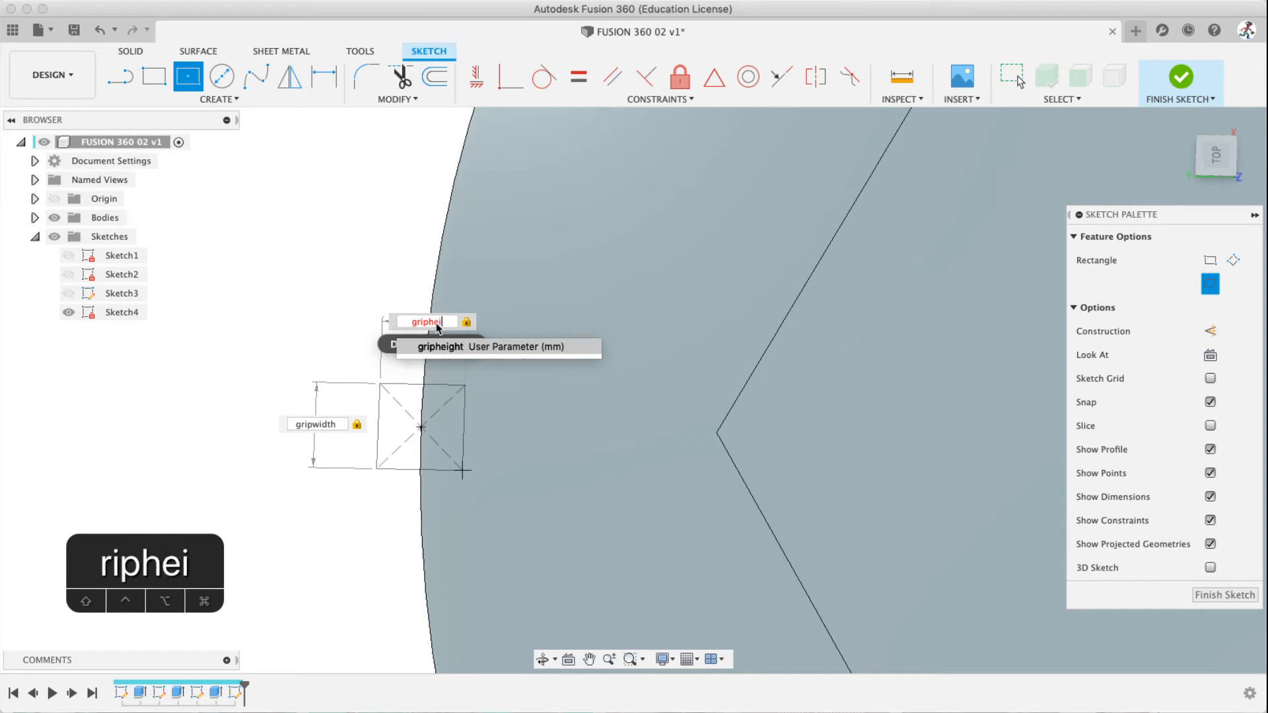
left_click(438, 346)
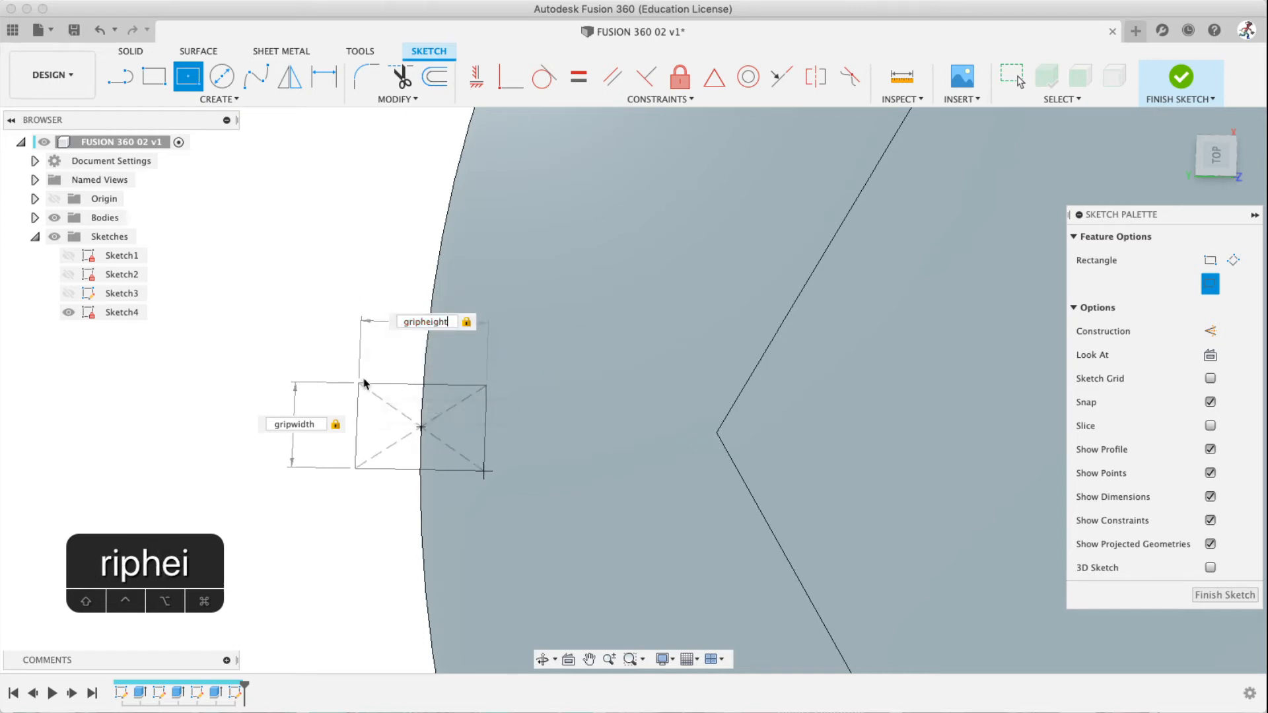
key("Return")
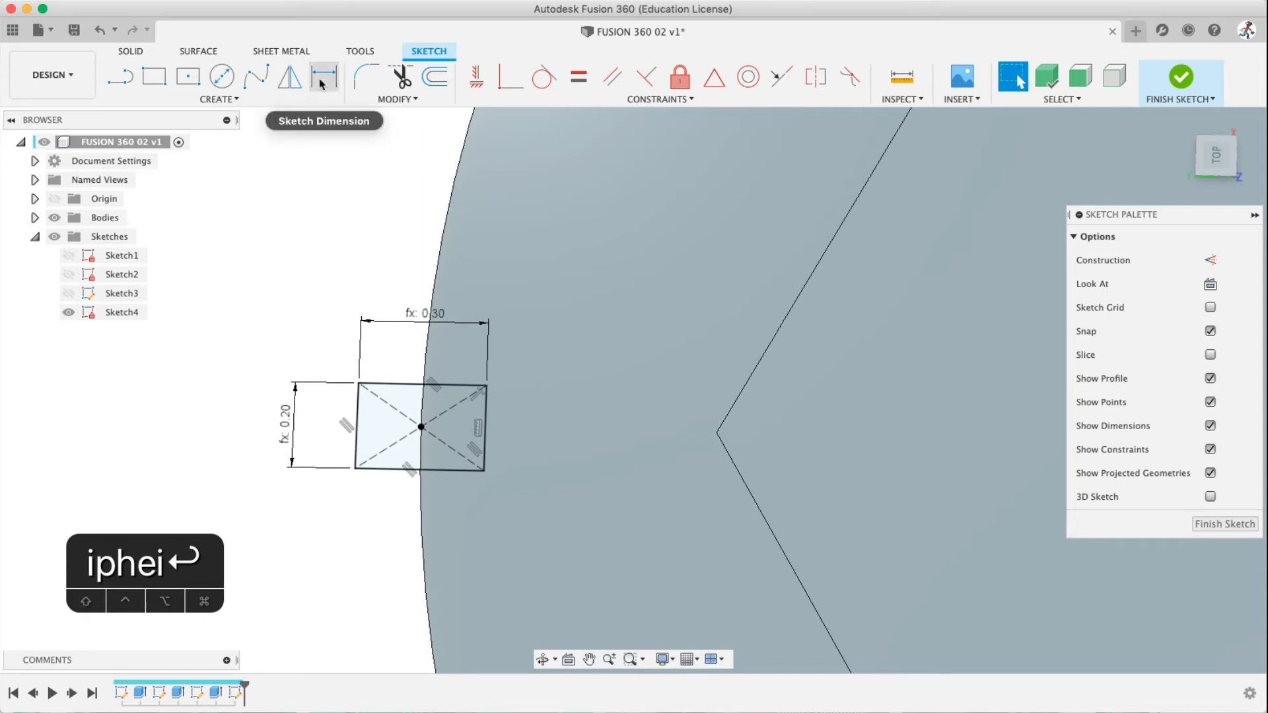
Start the Sketch Dimension command and open the rectangle's gripwidth dimension for editing
scroll(354, 447, "up", 5)
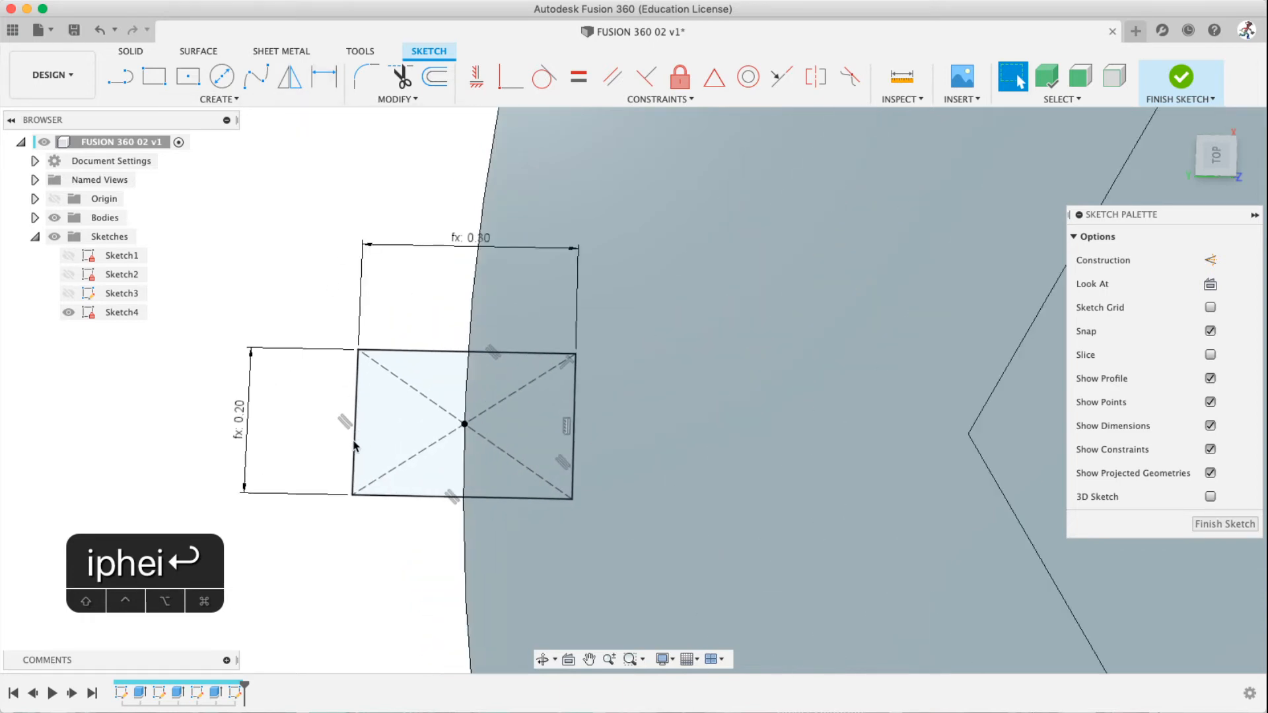
left_click(322, 76)
left_click(253, 100)
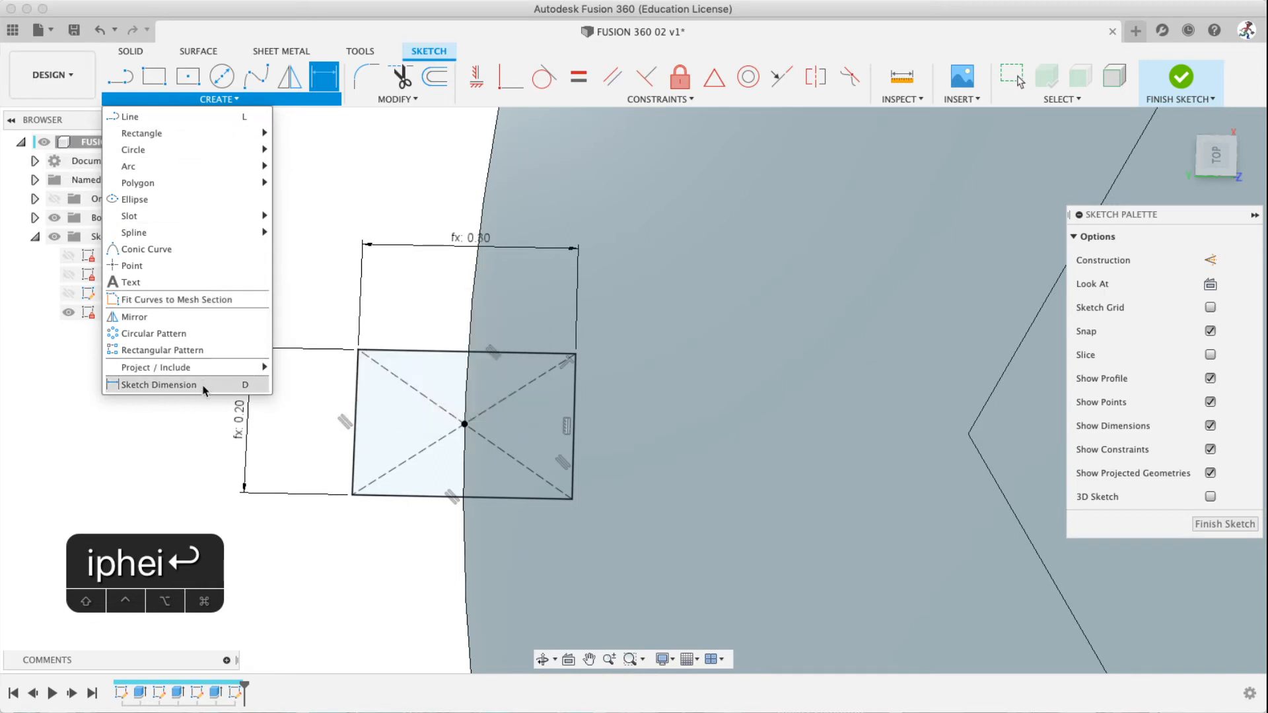
left_click(346, 18)
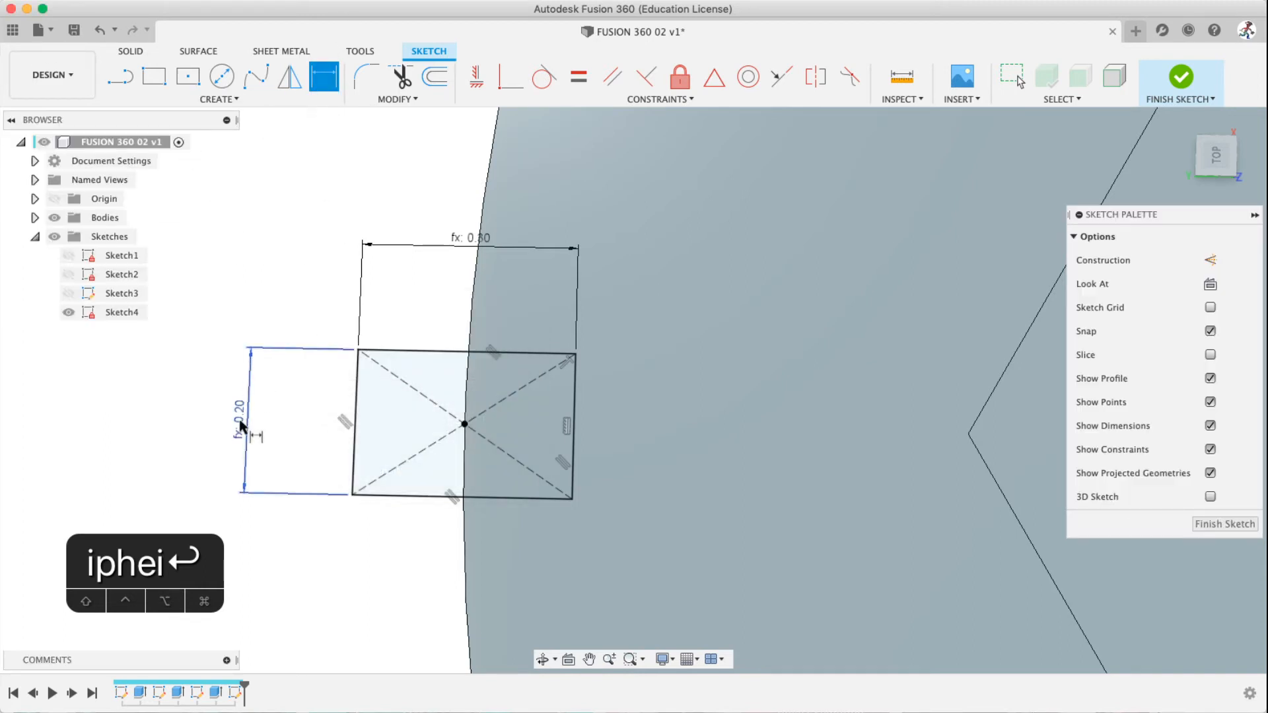
scroll(241, 413, "down", 3)
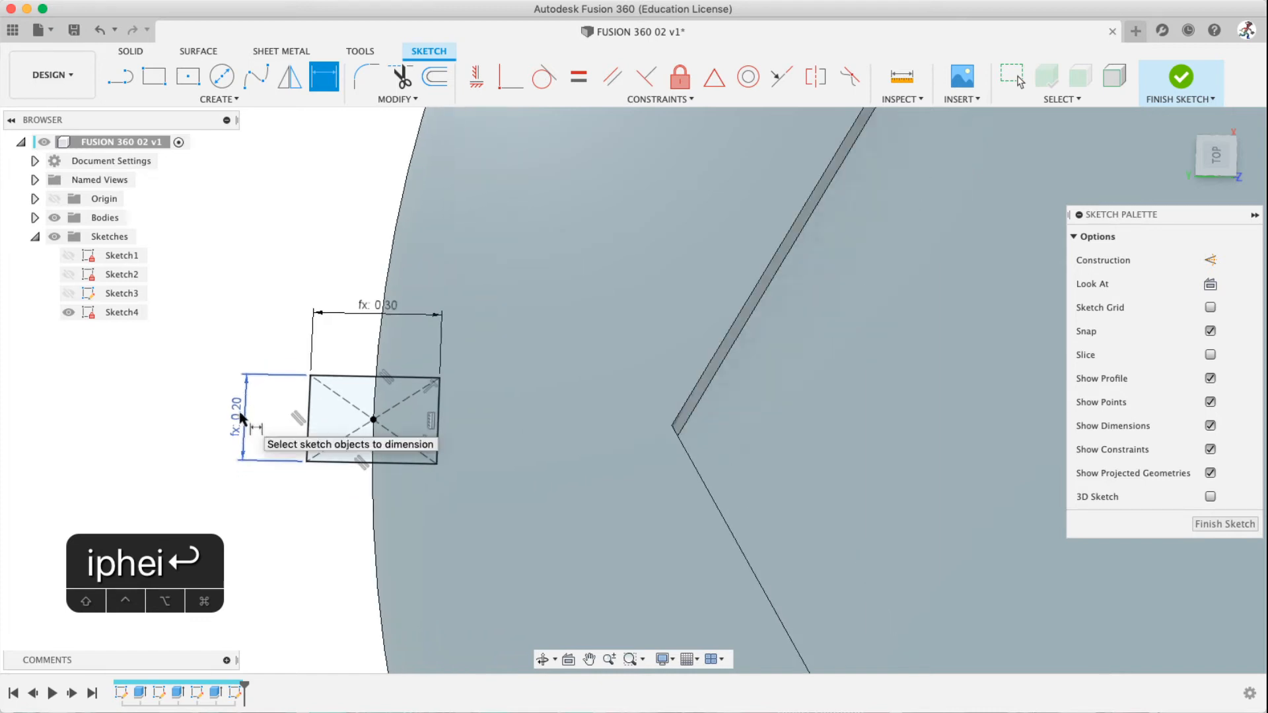
scroll(241, 418, "up", 8)
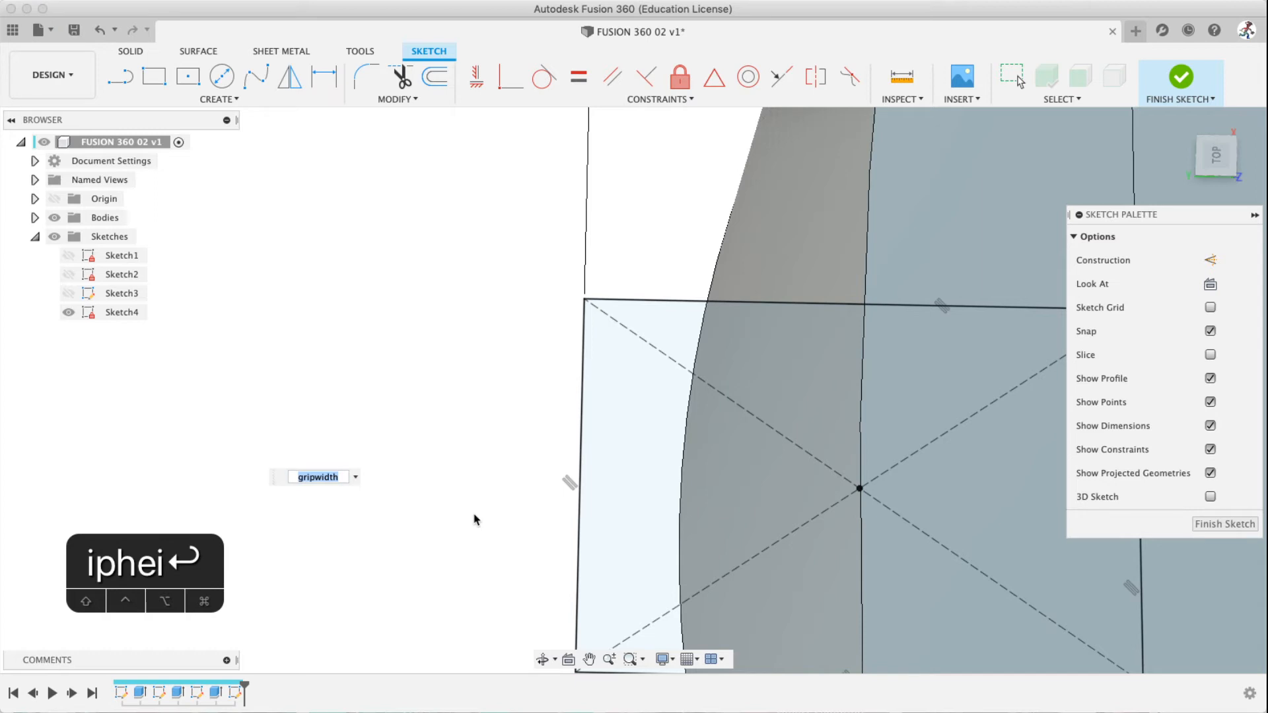
Try driving the grip rectangle's short-side dimension with the gripheight parameter, and undo that change
key("Escape")
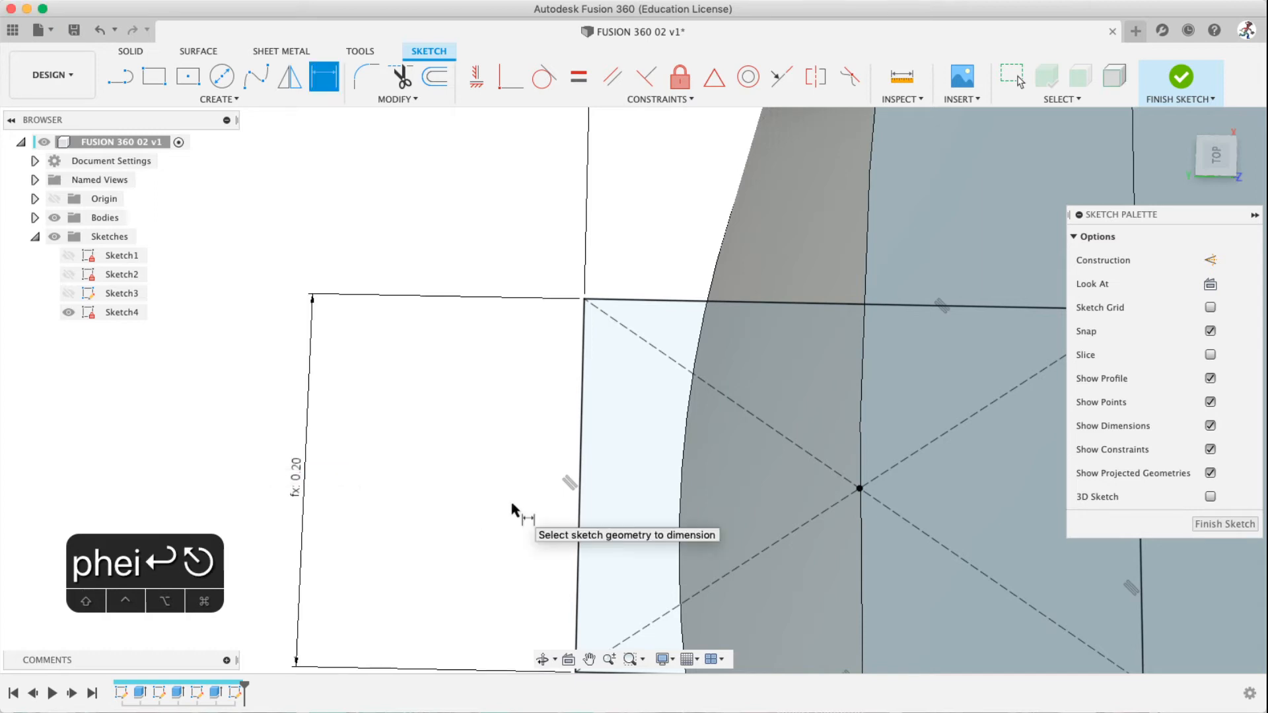
double_click(297, 476)
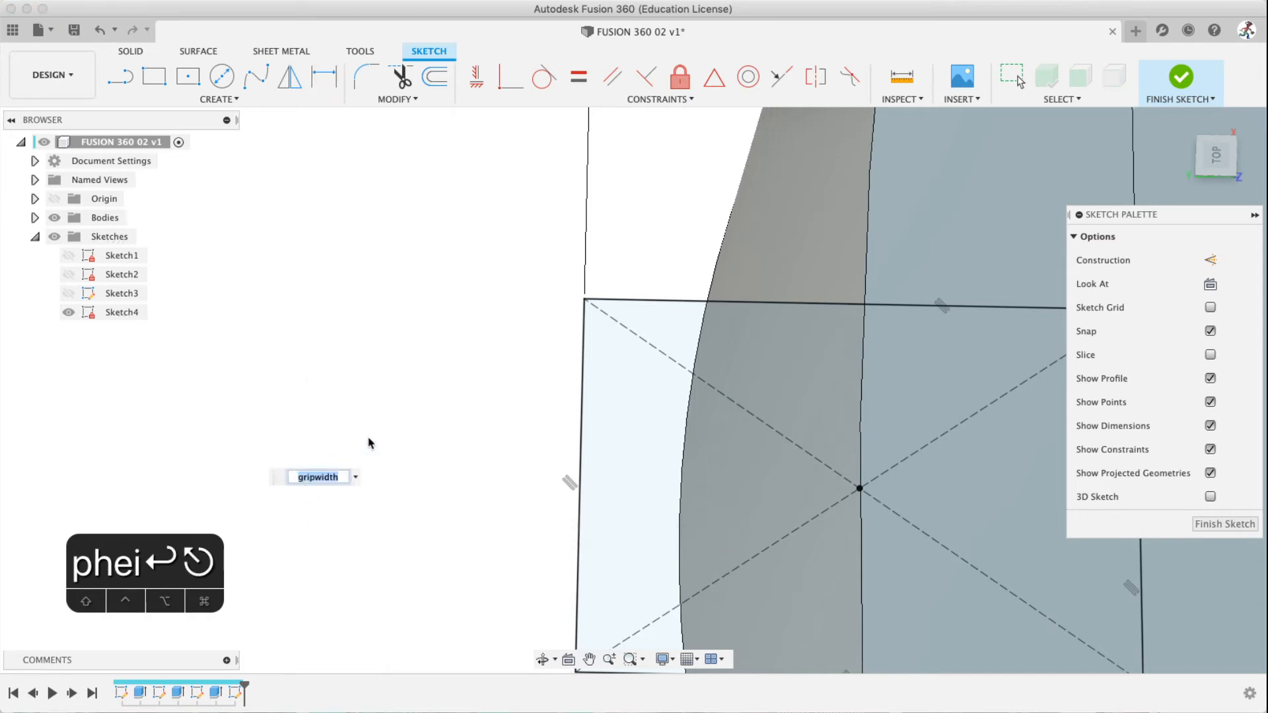
type("gri")
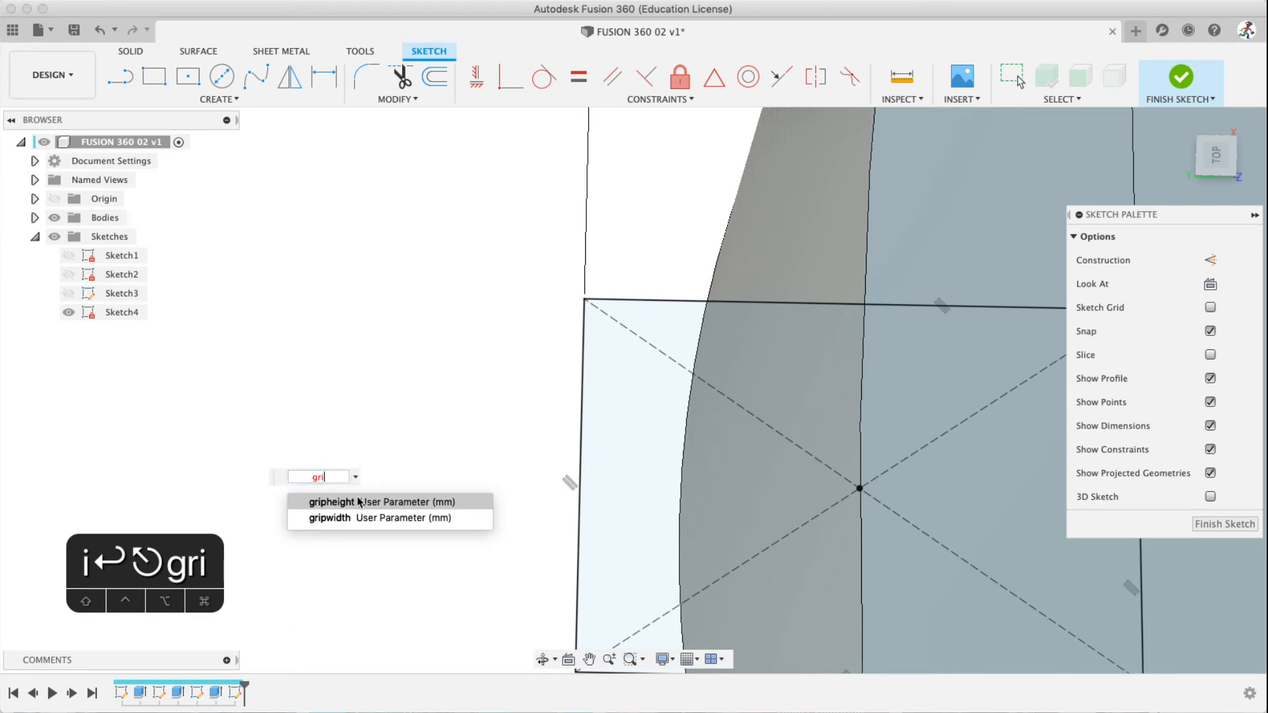
left_click(357, 503)
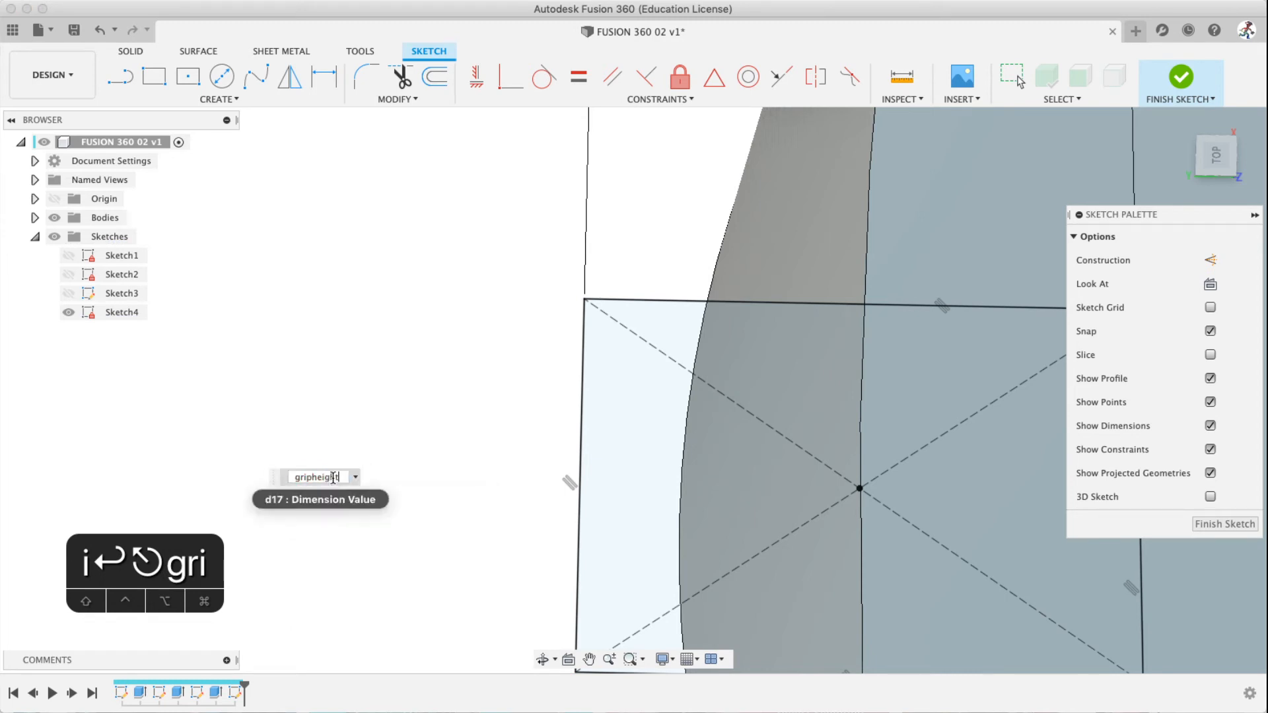
scroll(423, 445, "down", 5)
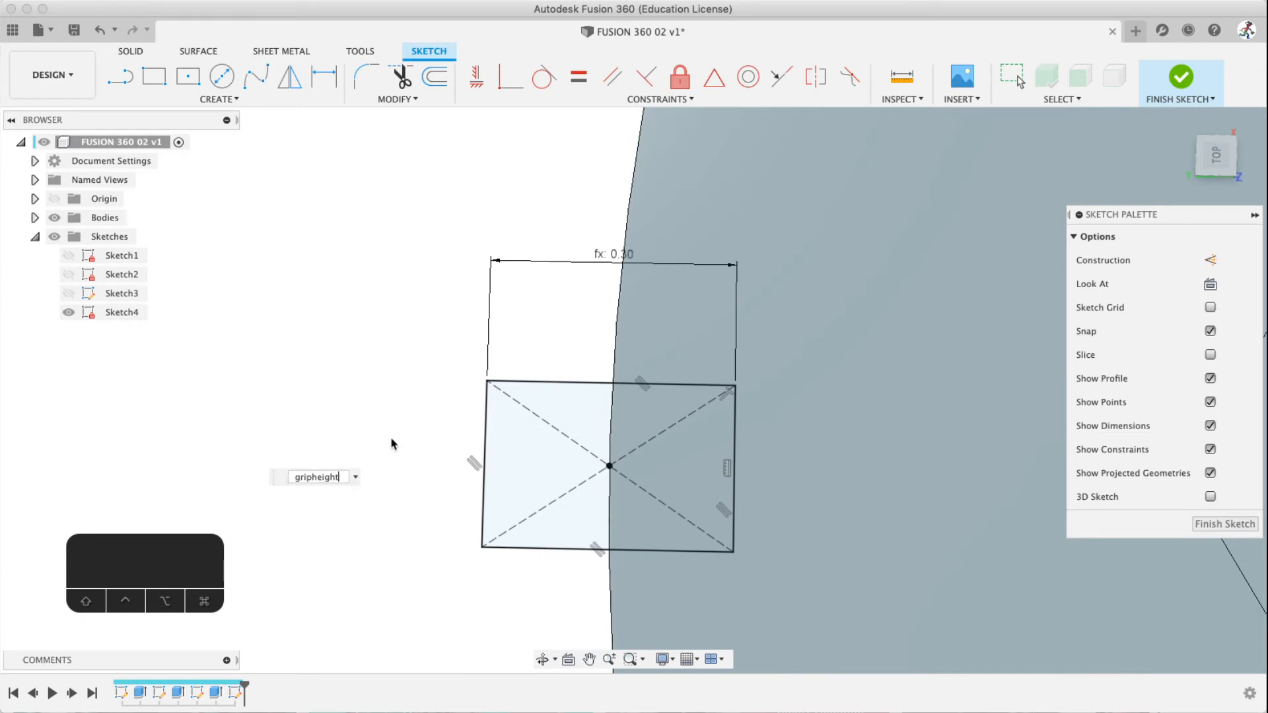
key("Return")
key("super+z")
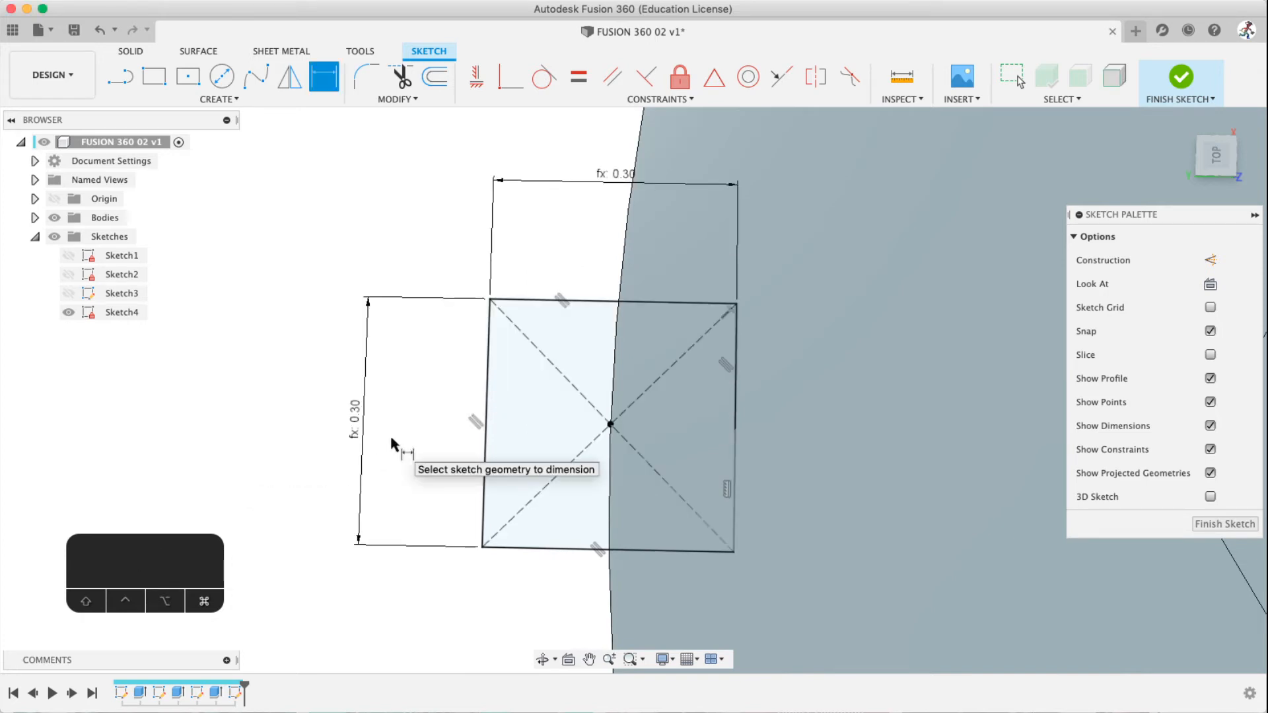
key("super+z")
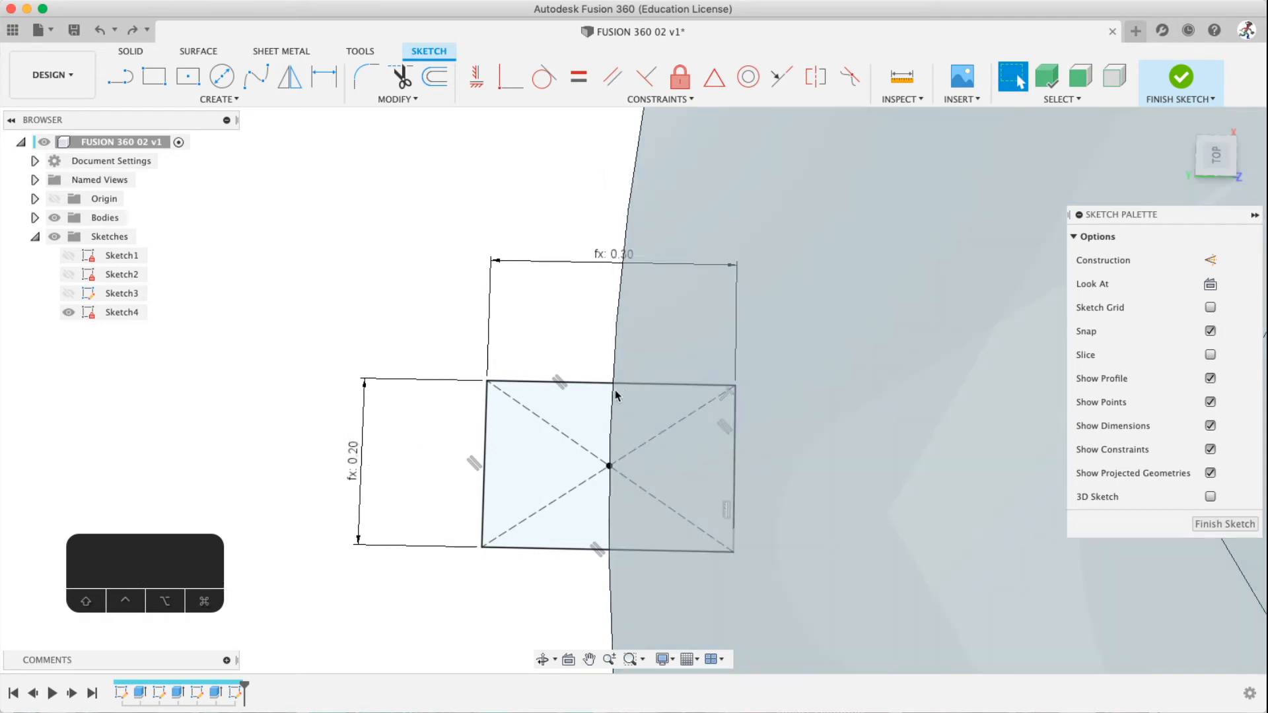
Finish the sketch containing the grip rectangle on the screw head's outer edge
scroll(616, 395, "down", 5)
scroll(660, 452, "up", 1)
scroll(718, 462, "down", 2)
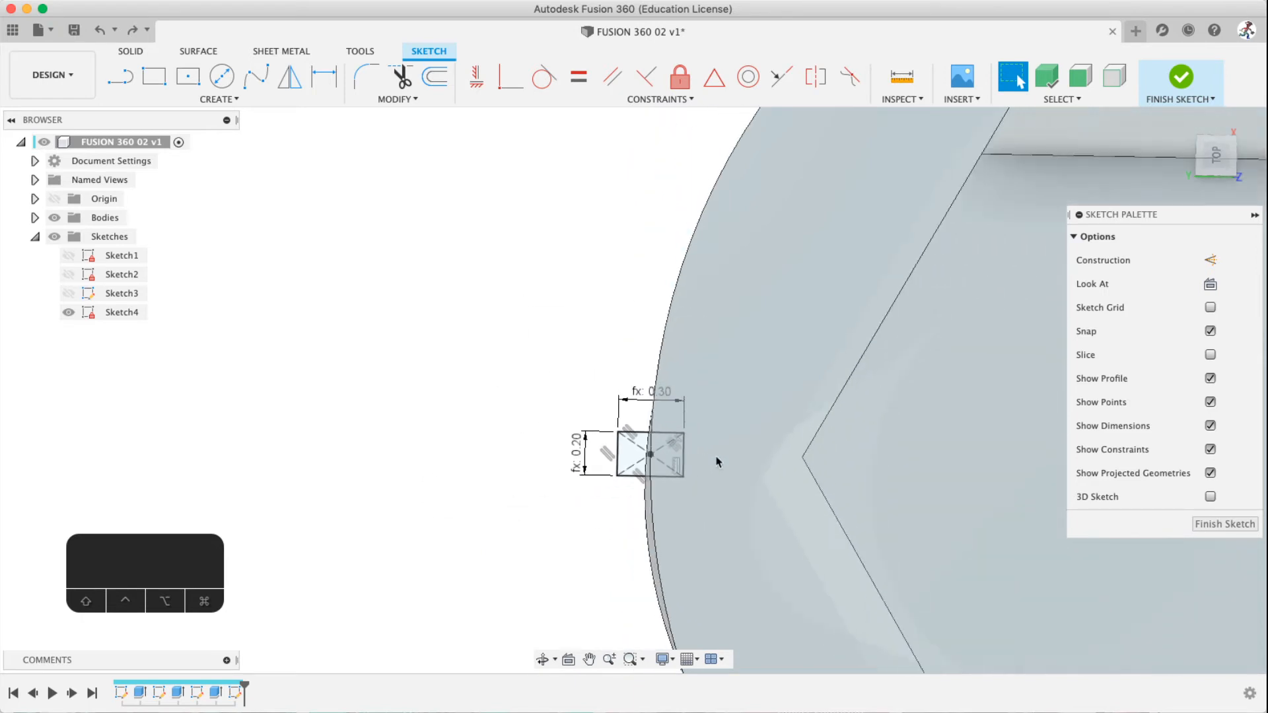
scroll(718, 462, "down", 5)
scroll(552, 419, "up", 5)
mouse_move(937, 467)
middle_mouse_down()
mouse_move(862, 487)
mouse_move(945, 494)
middle_mouse_up()
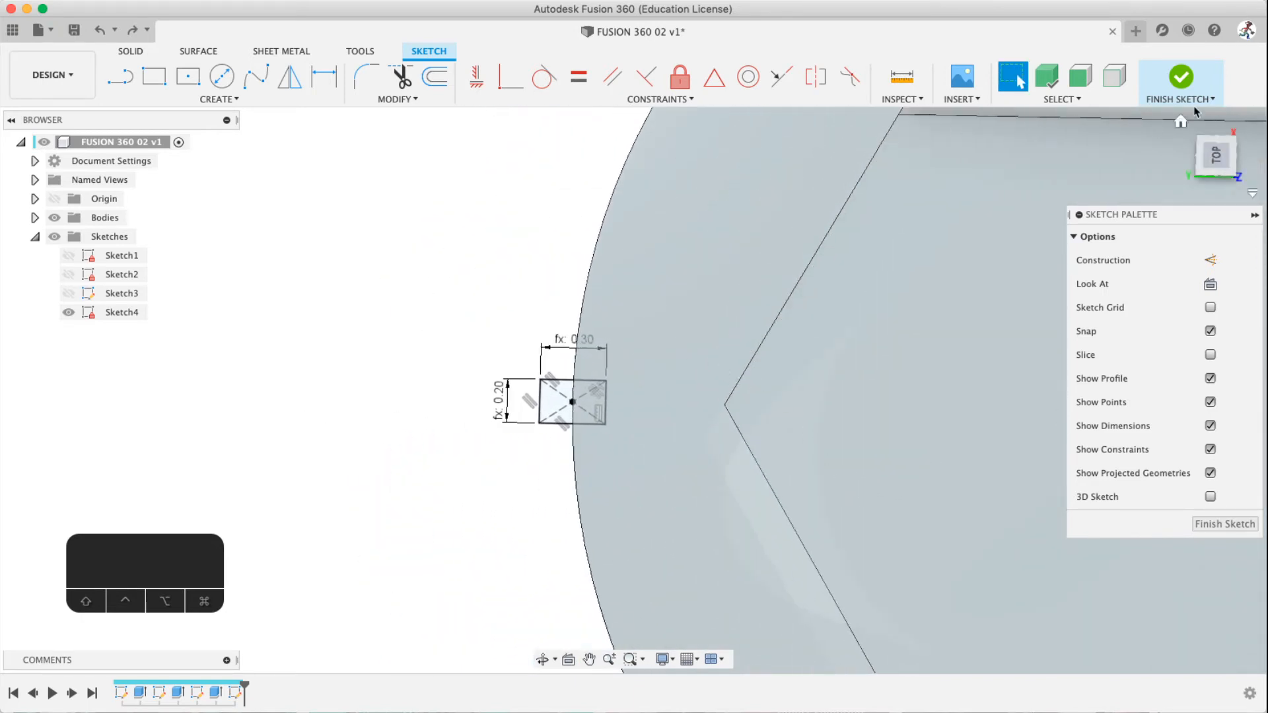
left_click(1181, 77)
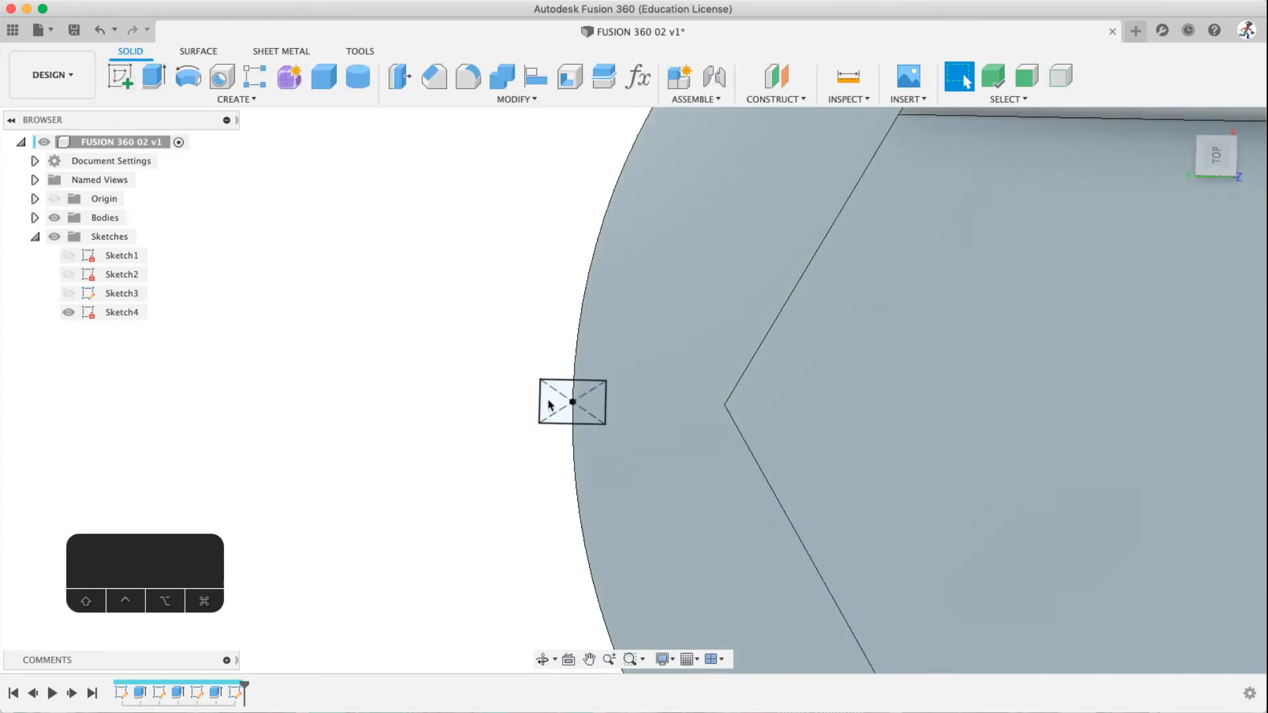
Start an Extrude and select the part of the grip rectangle lying outside the head's circular edge as its profile
scroll(595, 417, "down", 3)
scroll(589, 418, "up", 5)
scroll(587, 416, "up", 2)
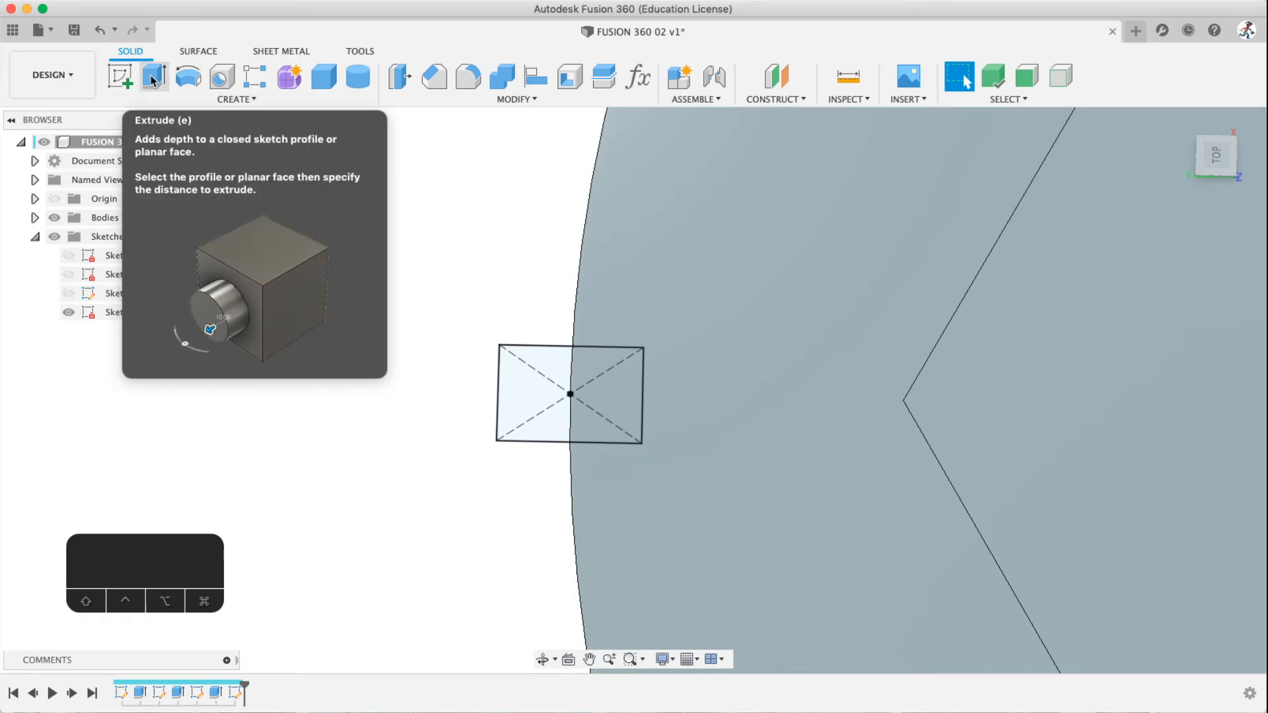
key("e")
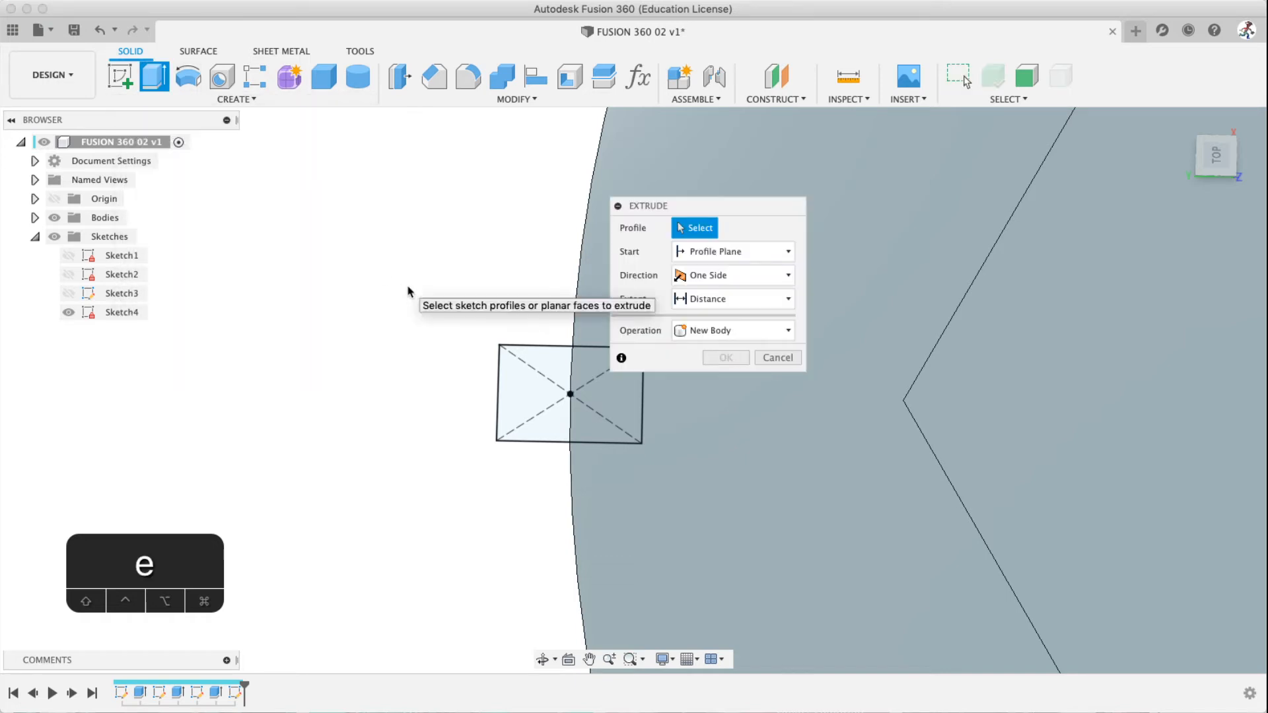
left_click_drag(665, 206, 836, 175)
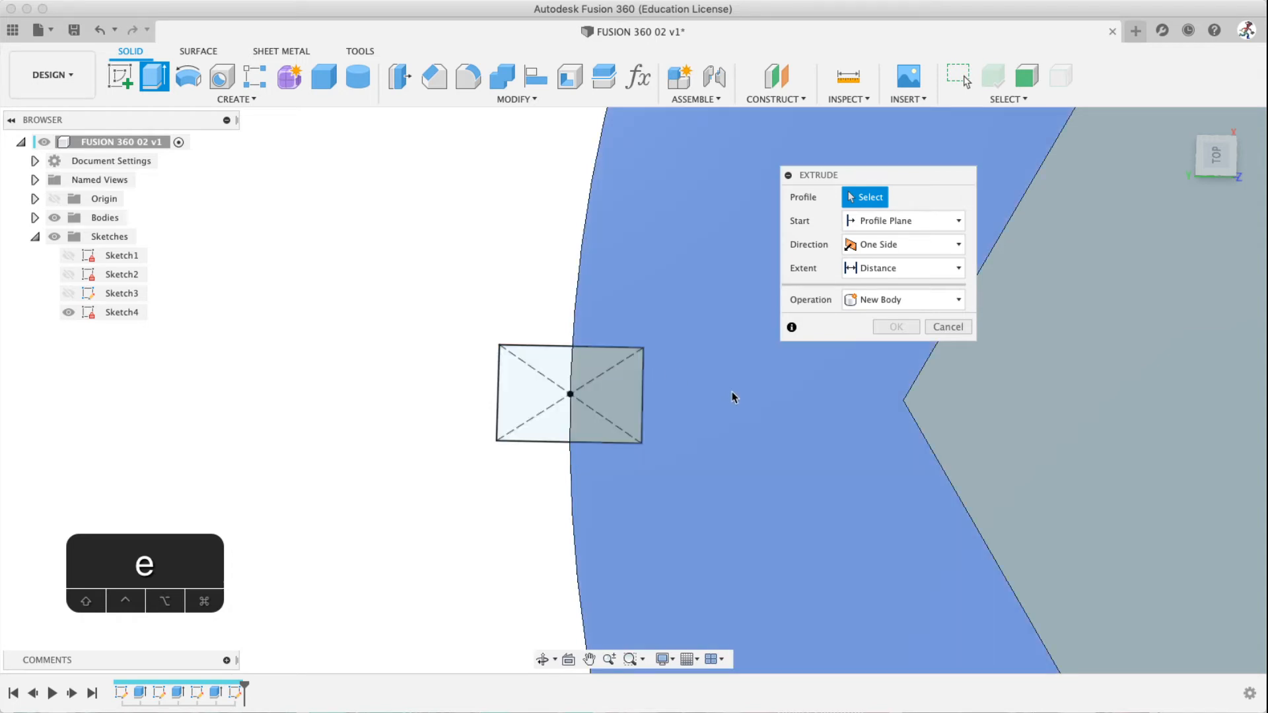
scroll(616, 393, "down", 3)
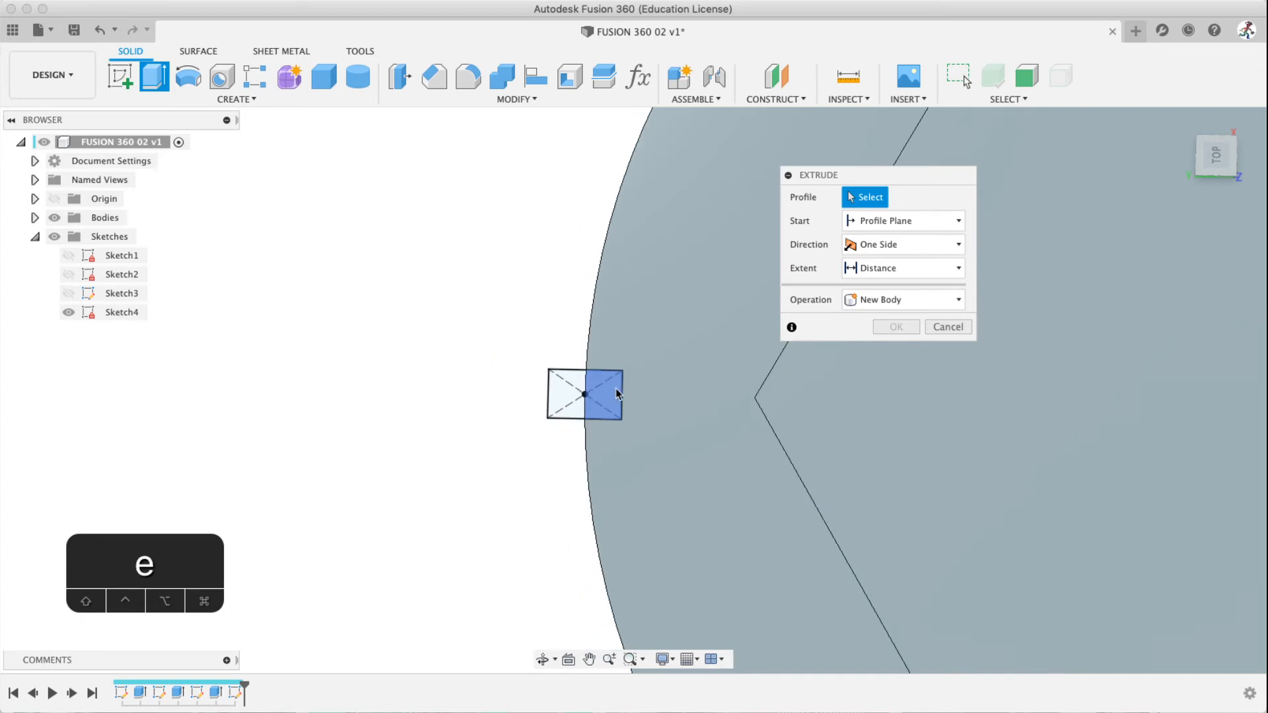
scroll(616, 392, "down", 5)
middle_click_drag(778, 411, 464, 397)
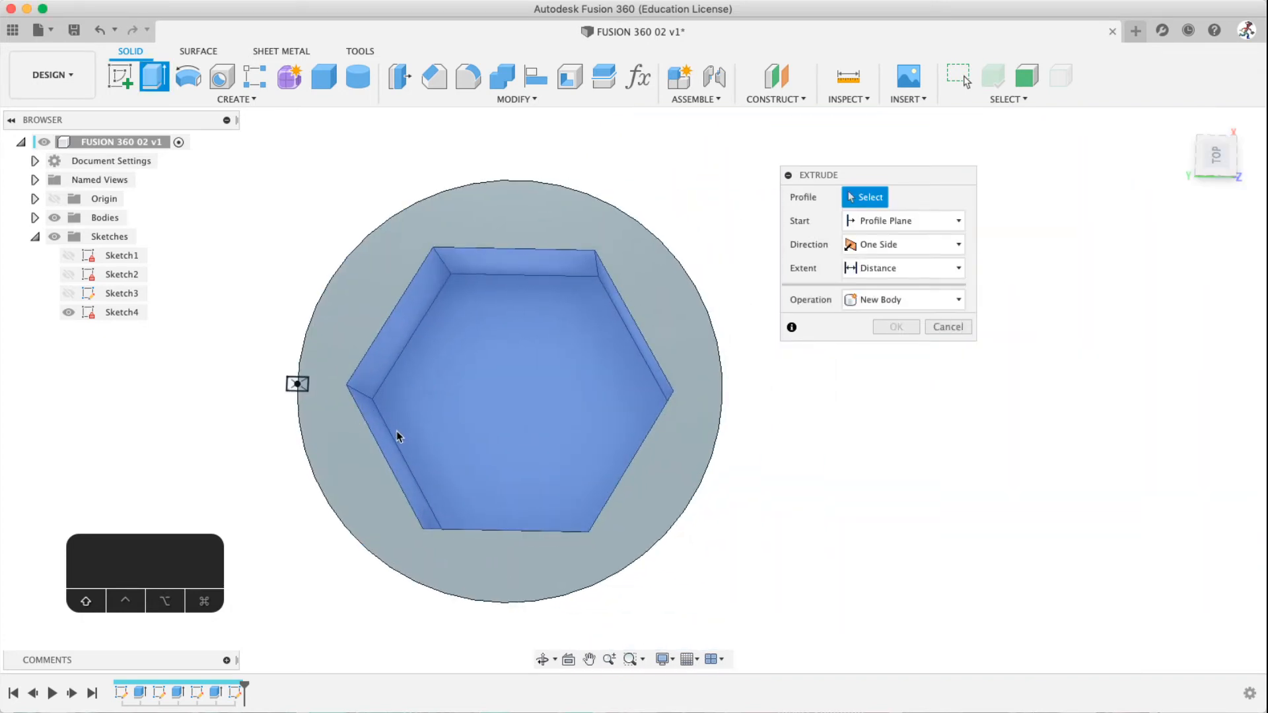
middle_click_drag(397, 437, 521, 515, "shift")
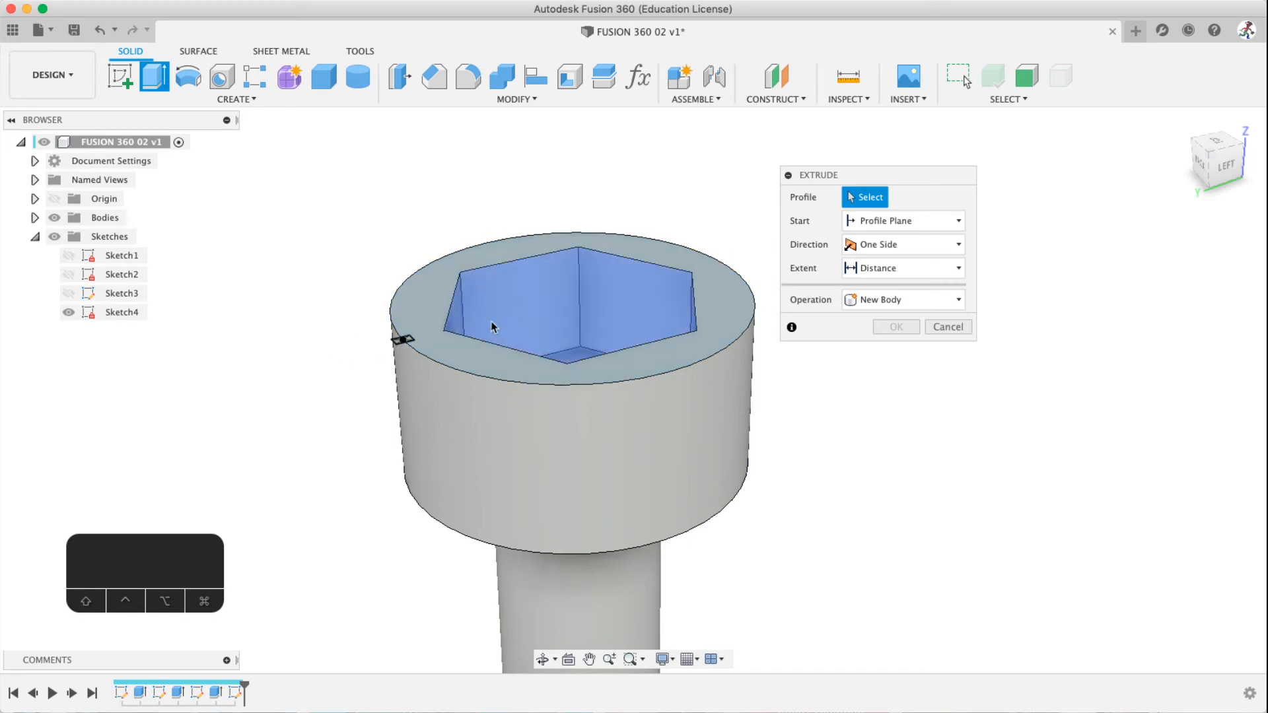
scroll(469, 335, "up", 6)
middle_click_drag(399, 279, 366, 343, "shift")
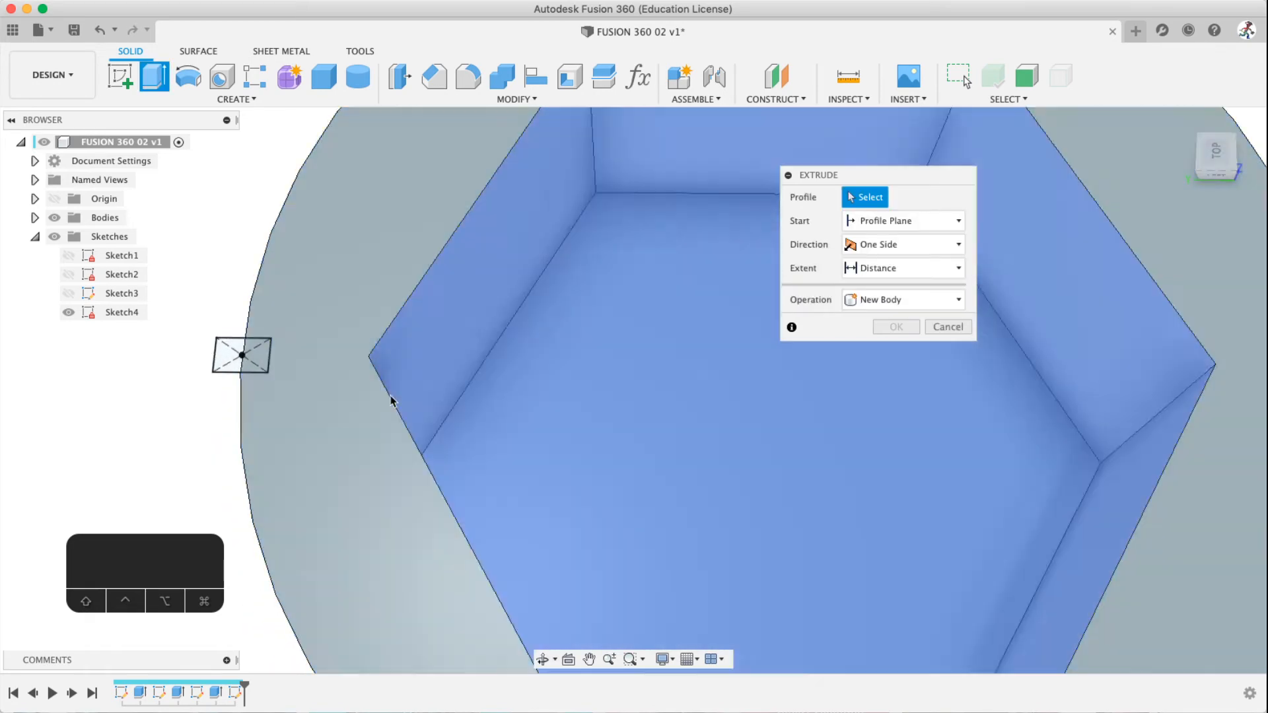
middle_click_drag(319, 317, 499, 312)
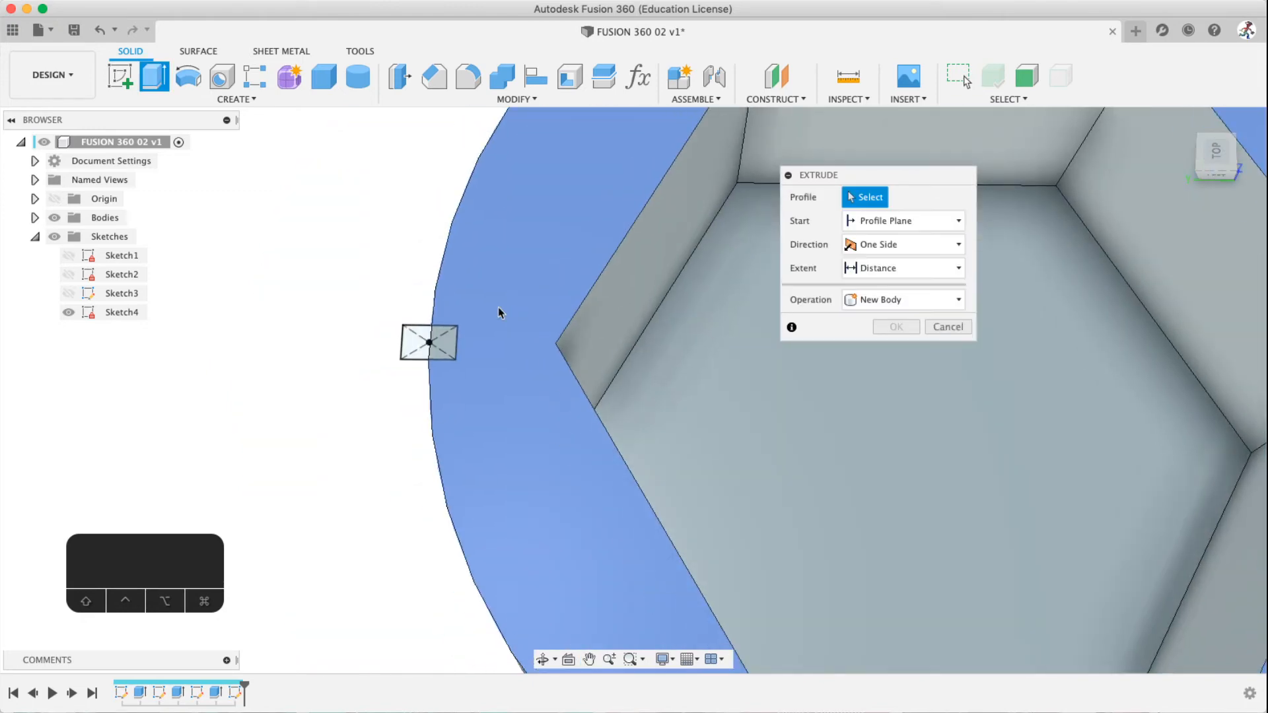
scroll(499, 317, "down", 5)
scroll(509, 343, "up", 2)
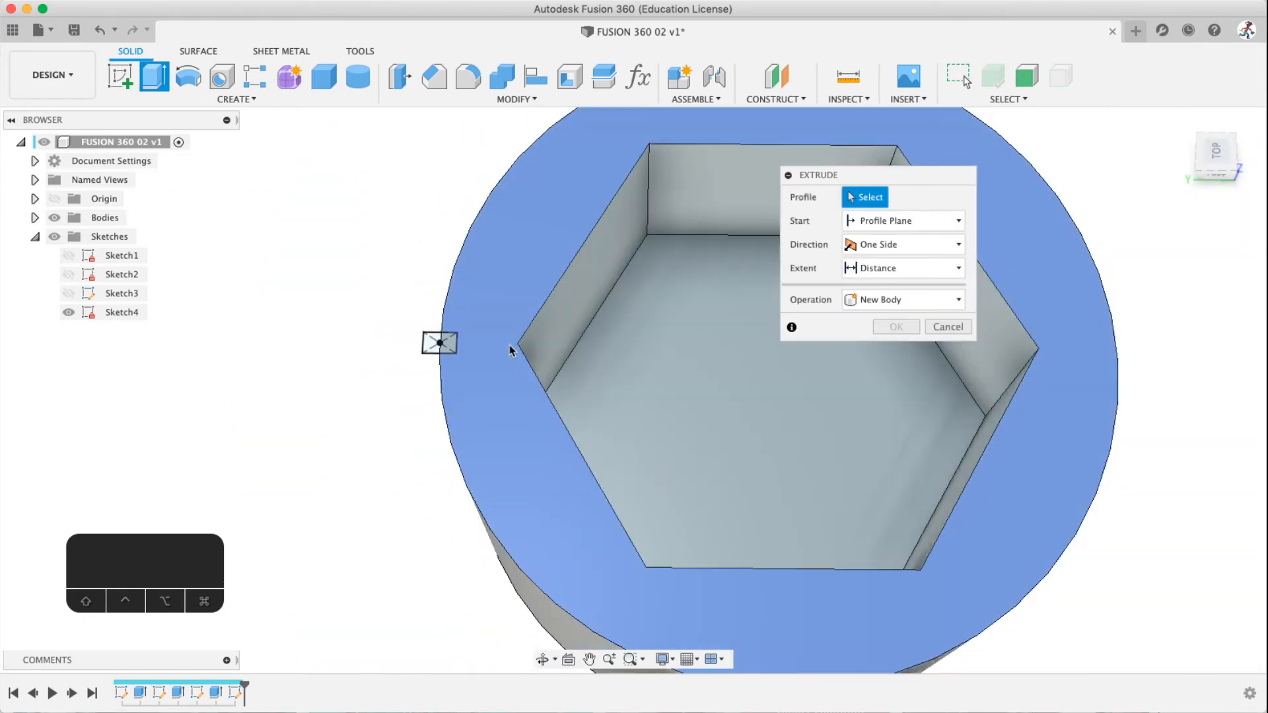
scroll(436, 348, "down", 3)
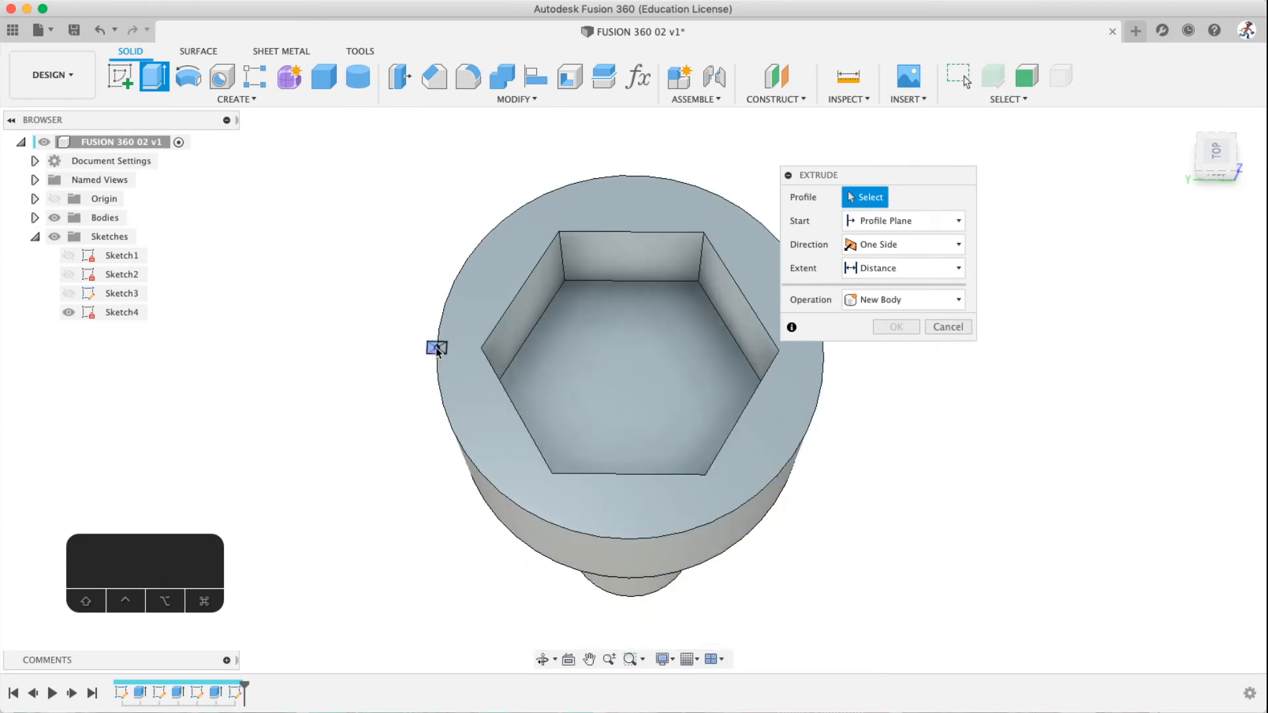
scroll(436, 349, "up", 10)
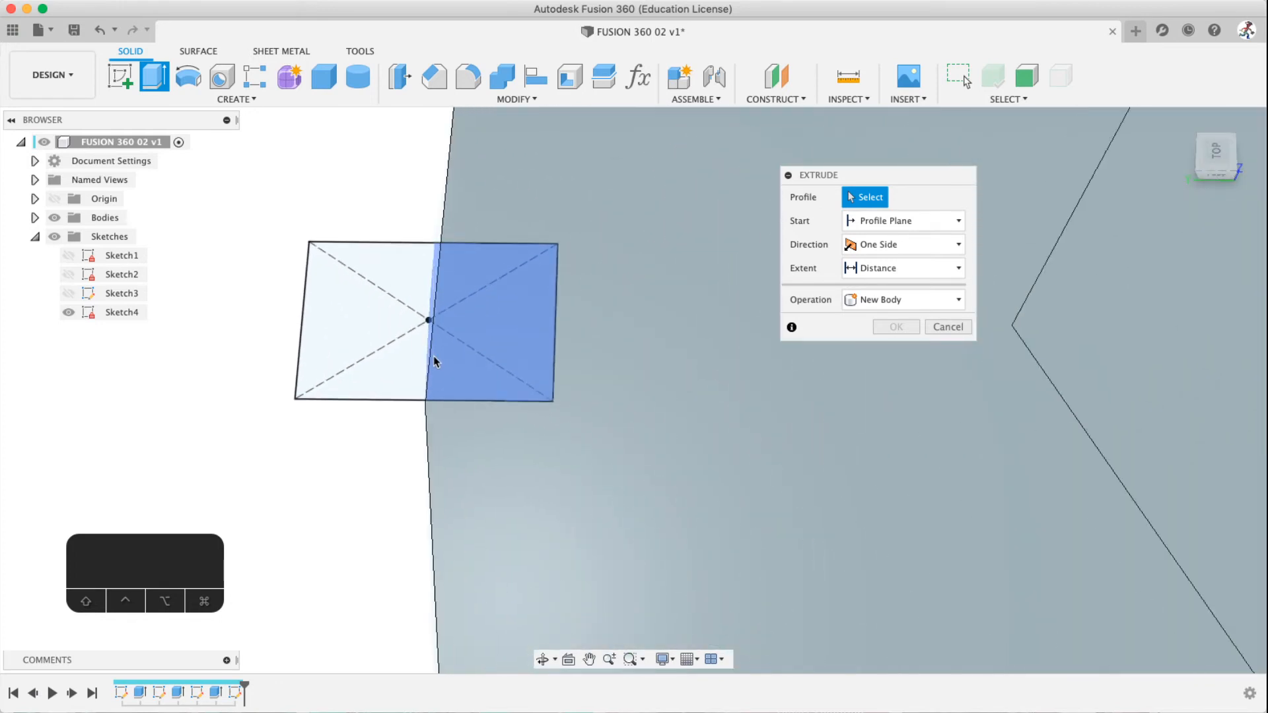
mouse_move(434, 362)
middle_mouse_down("shift")
mouse_move(461, 317)
mouse_move(473, 331)
mouse_move(352, 244)
middle_mouse_up("shift")
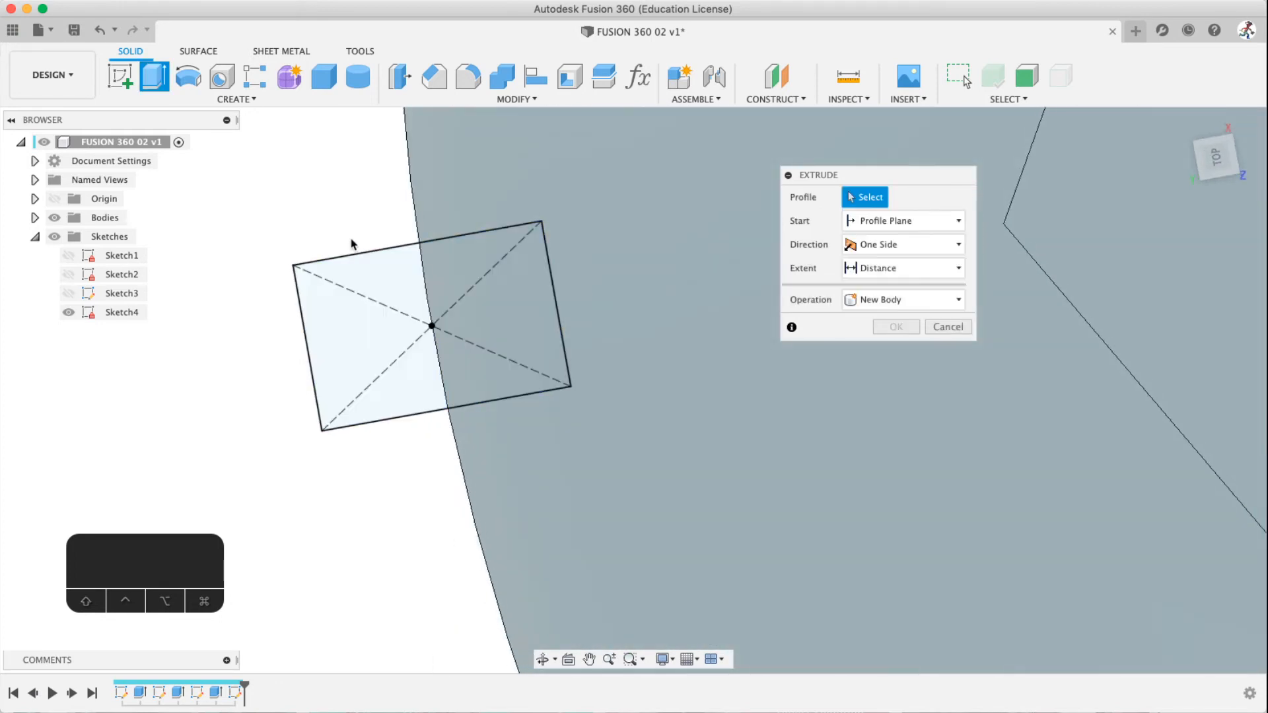
left_click(398, 298)
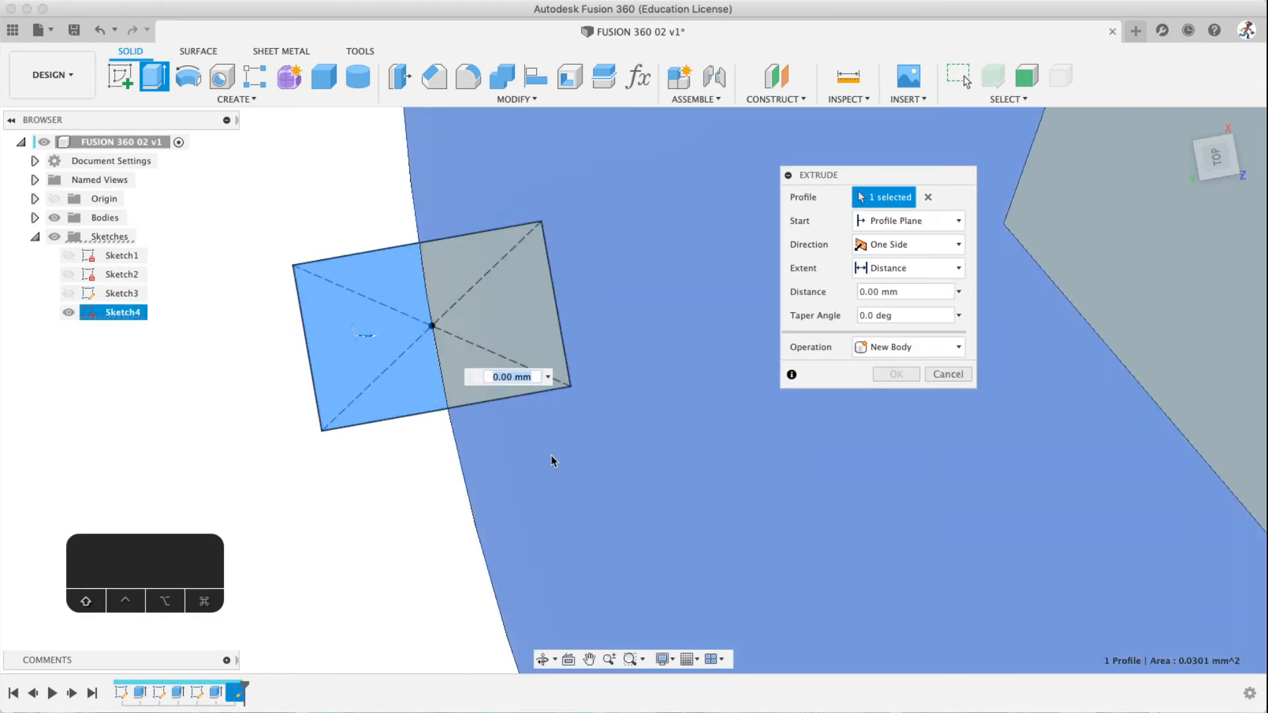
Preview an upward extrusion of the outer grip profile and reset the distance to 0
mouse_move(551, 454)
middle_mouse_down("shift")
mouse_move(525, 377)
mouse_move(508, 370)
middle_mouse_up("shift")
left_click_drag(413, 363, 423, 261)
type("0")
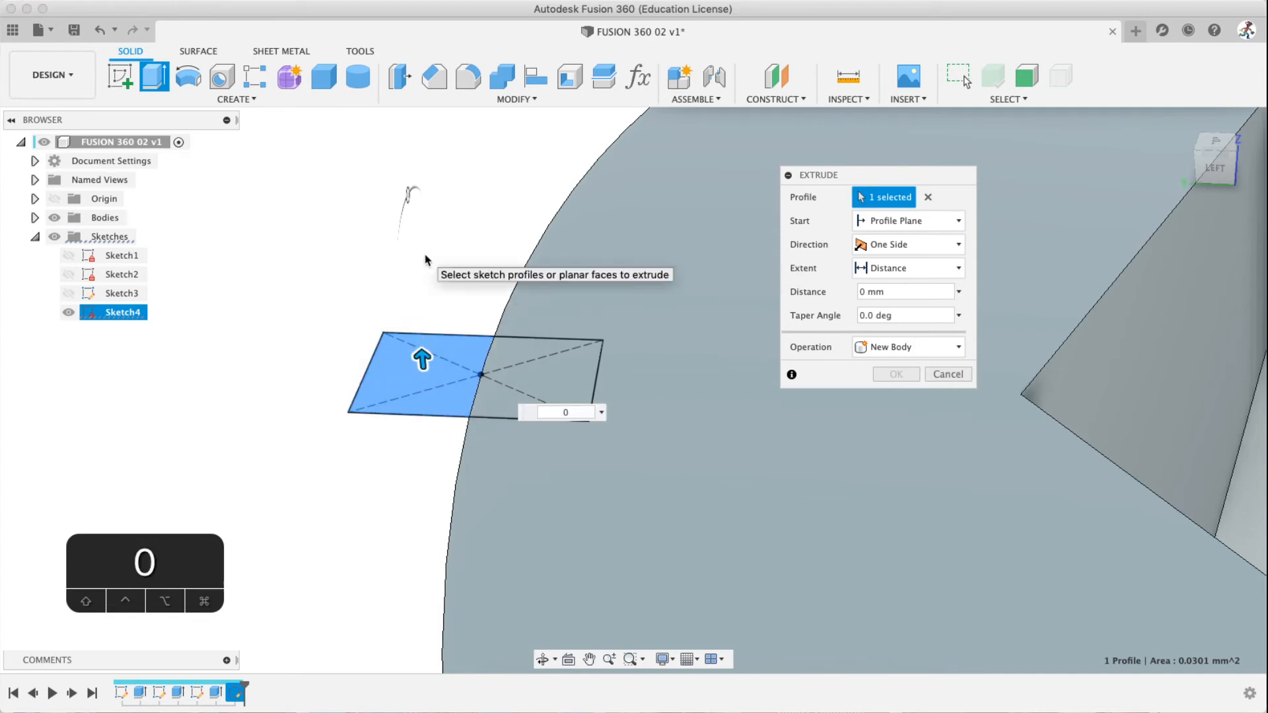
Preview extruding both halves of the grip rectangle by about 0.155 mm, reset the distance to 0 and keep only the outer half selected
left_click(501, 382)
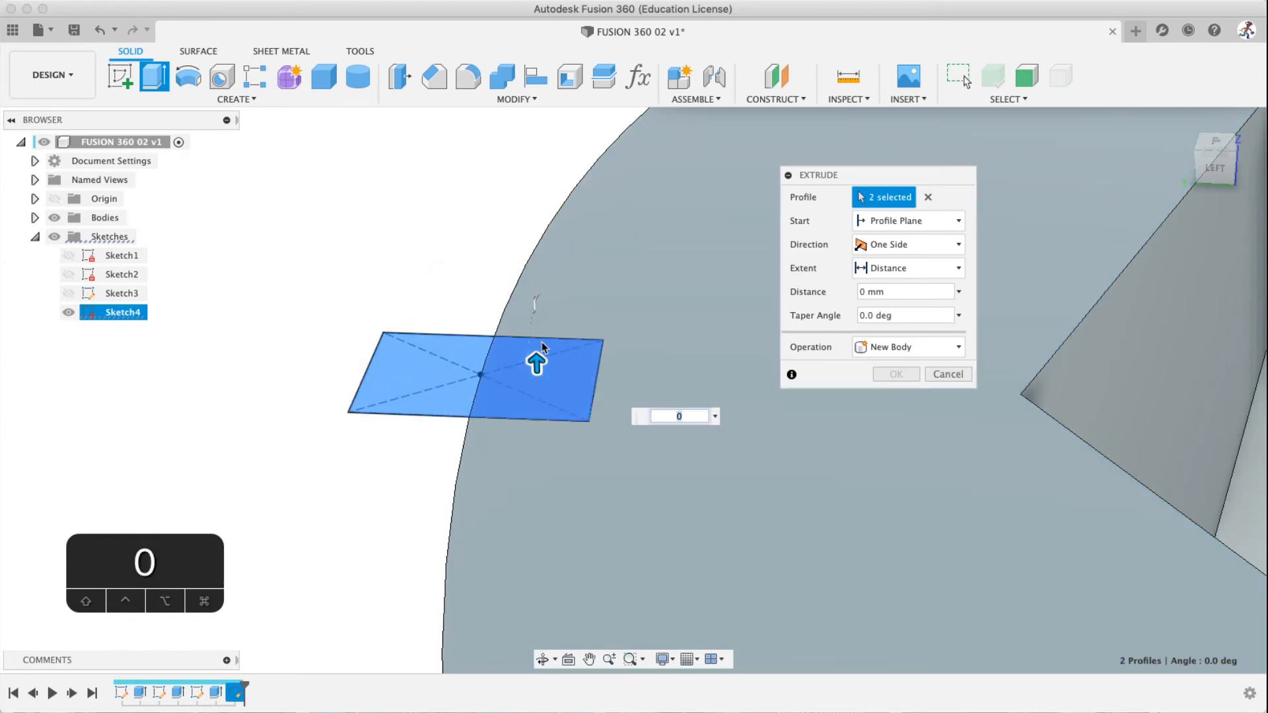
left_click_drag(536, 363, 524, 191)
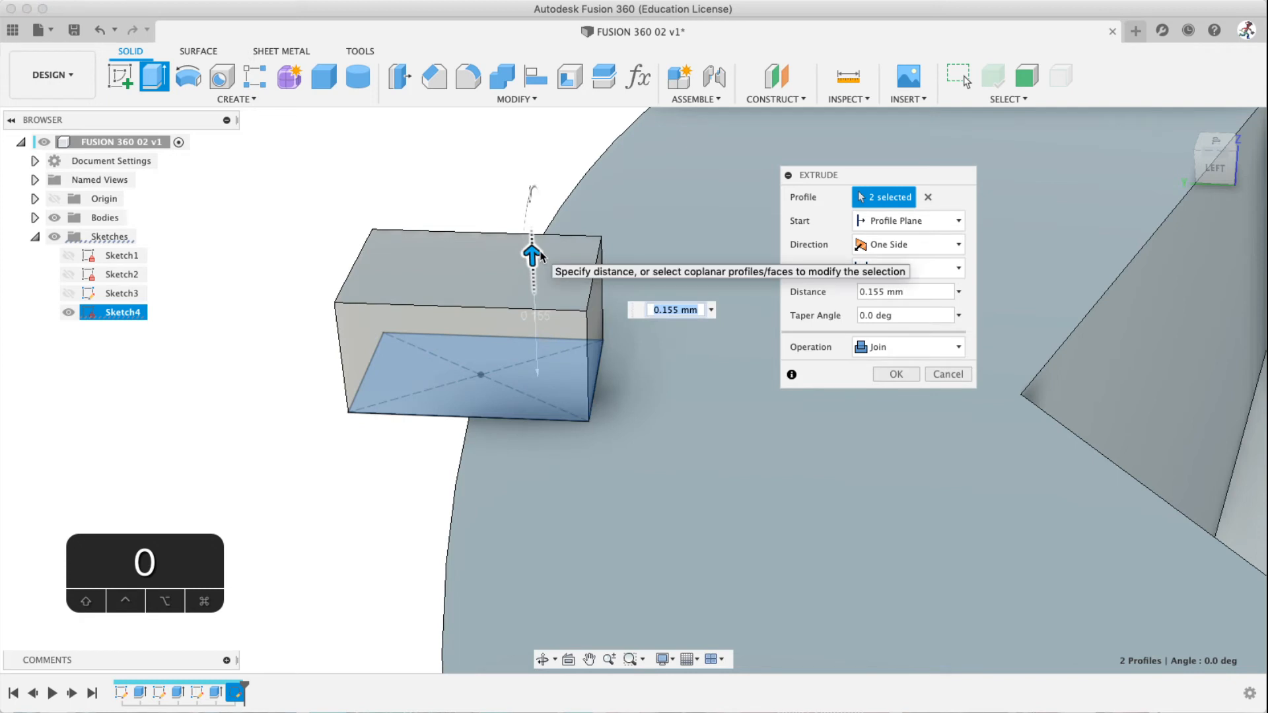
type("0")
left_click(457, 359)
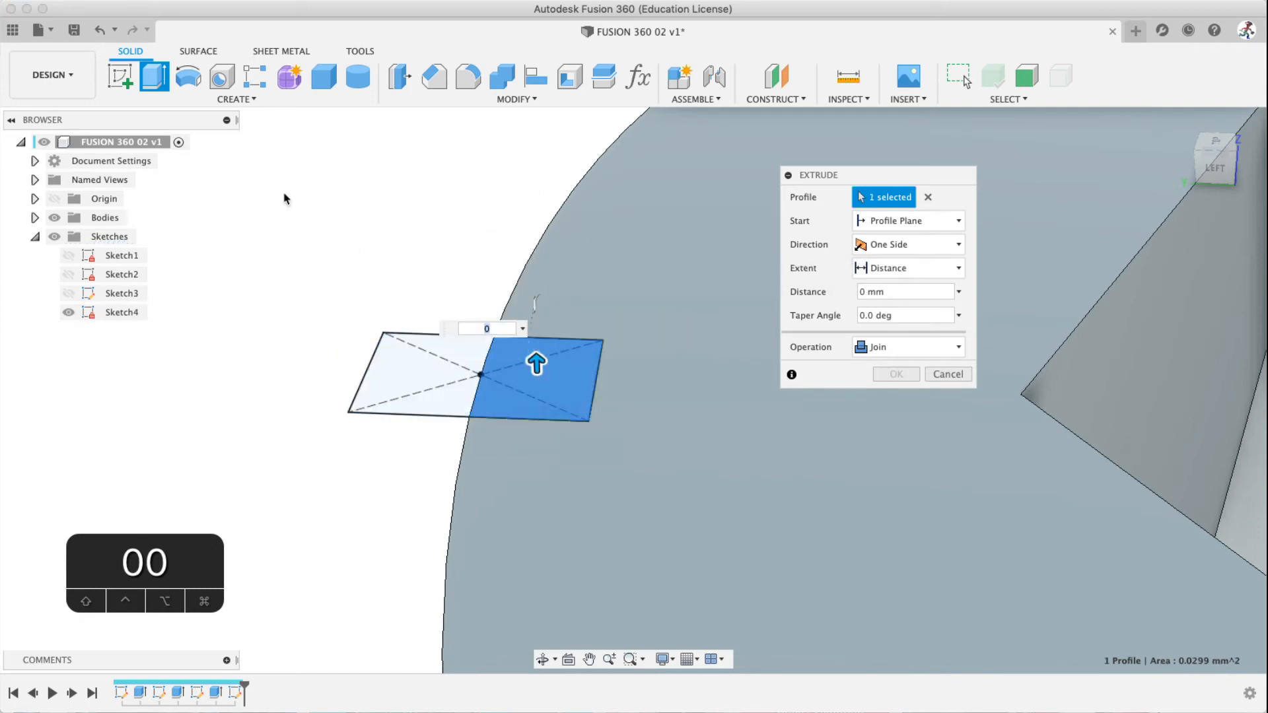
left_click(430, 392)
left_click(532, 393)
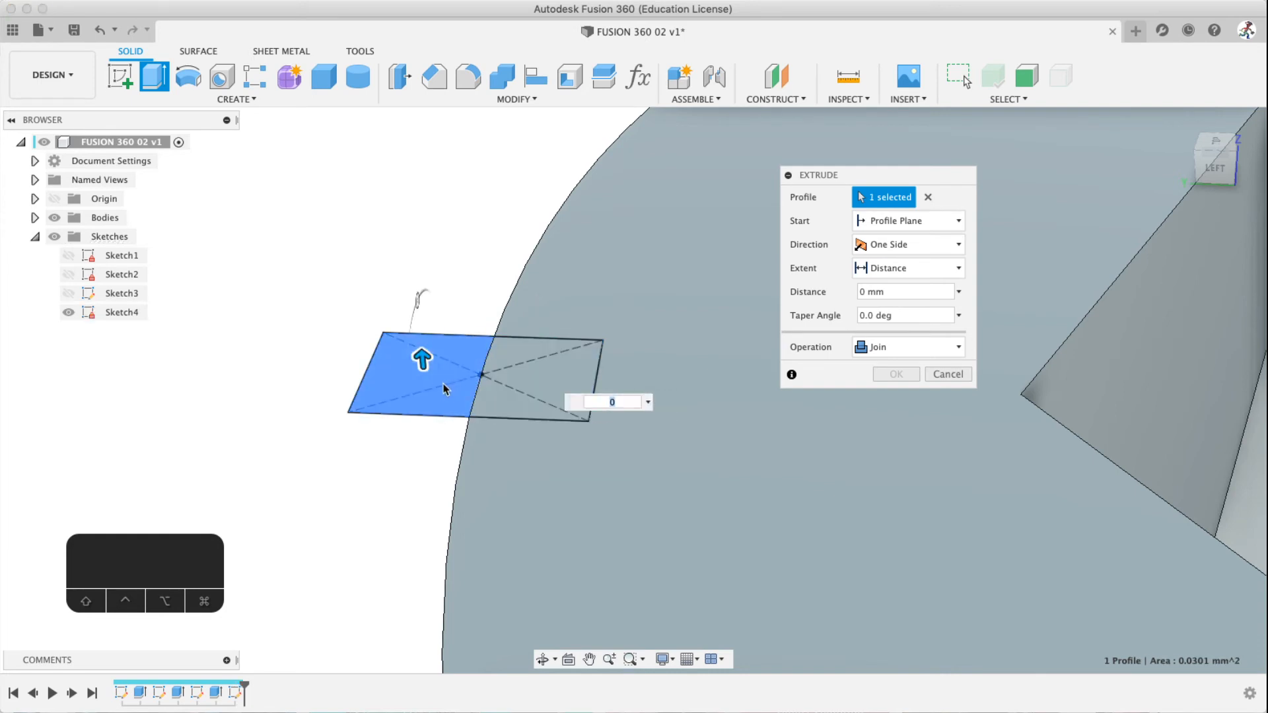
Preview extruding the outer grip profile with the head's top face by about 0.156 mm, reset the distance to 0 and deselect the face
left_click(545, 293)
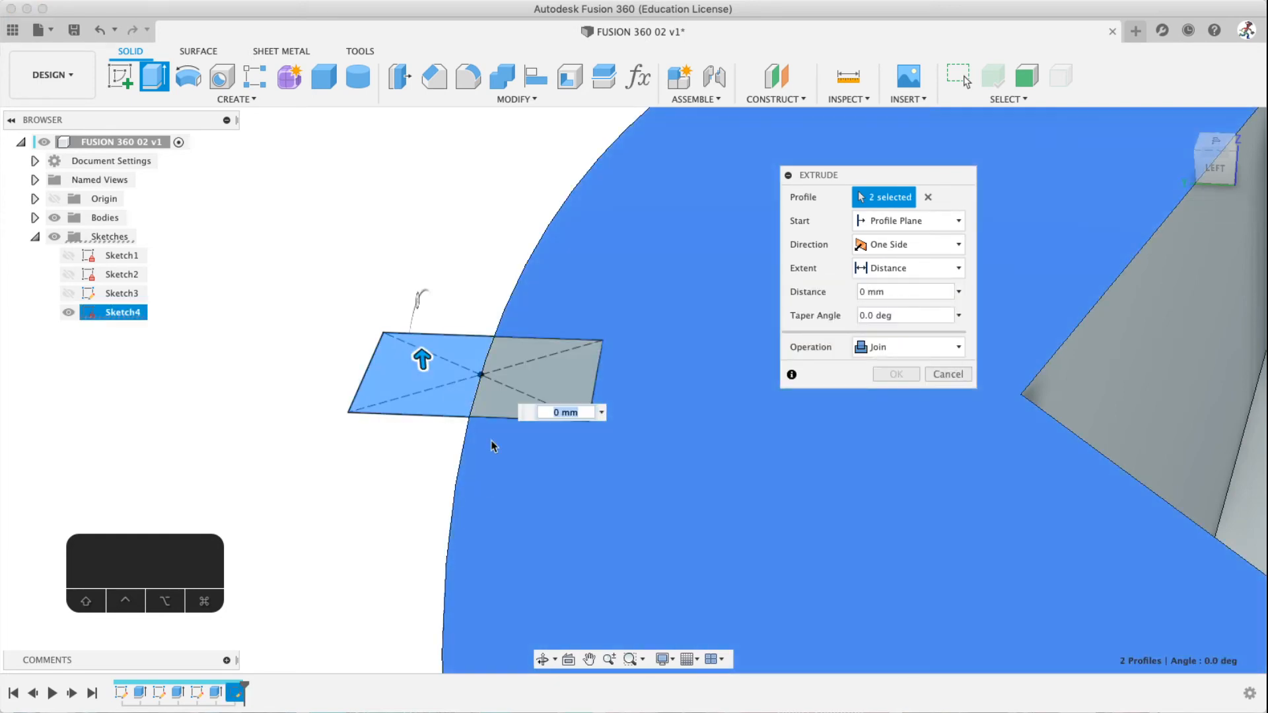
left_click_drag(422, 360, 412, 251)
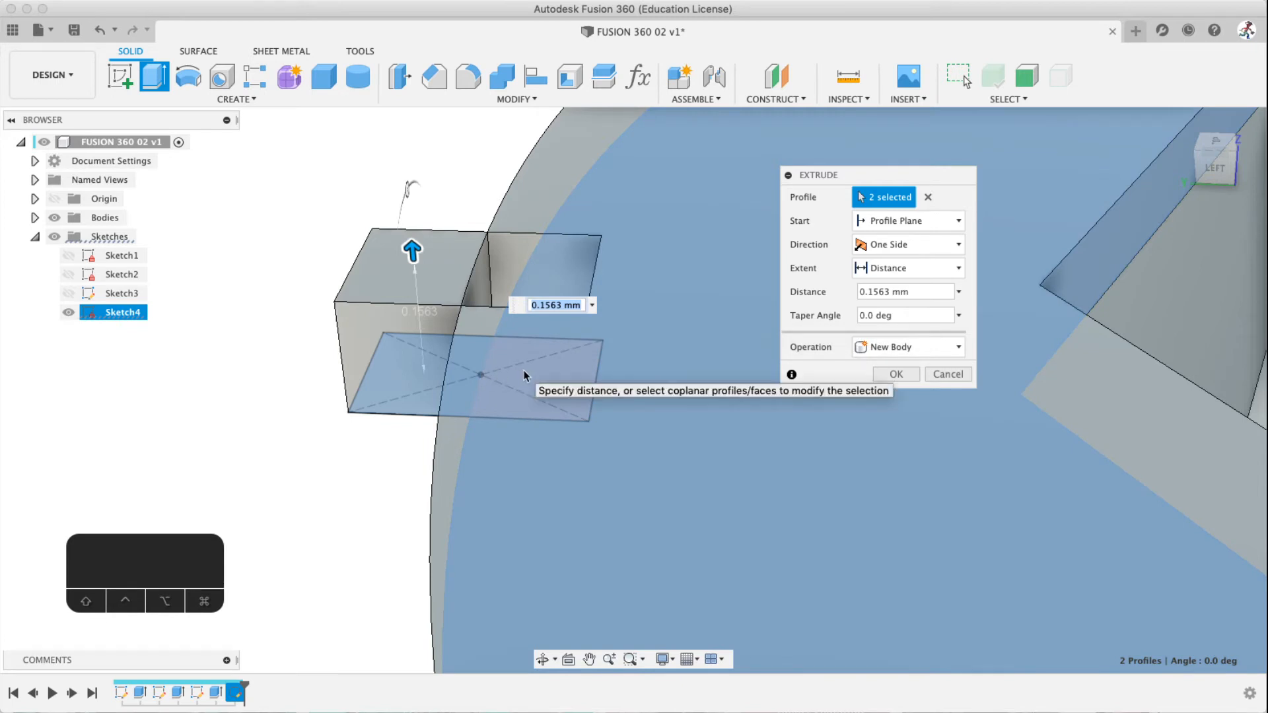
type("0")
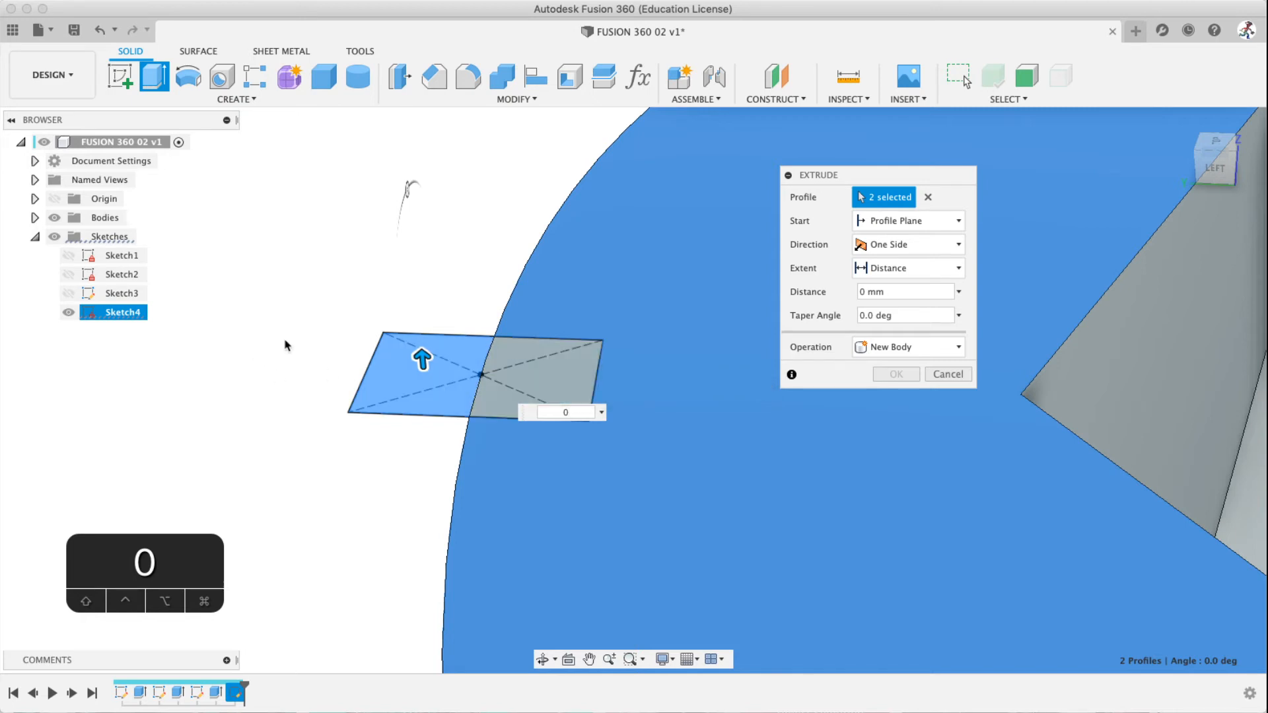
left_click(627, 297)
Preview extruding the outer grip profile by -headheight and inspect where the grip meets the head's underside
scroll(451, 301, "down", 10)
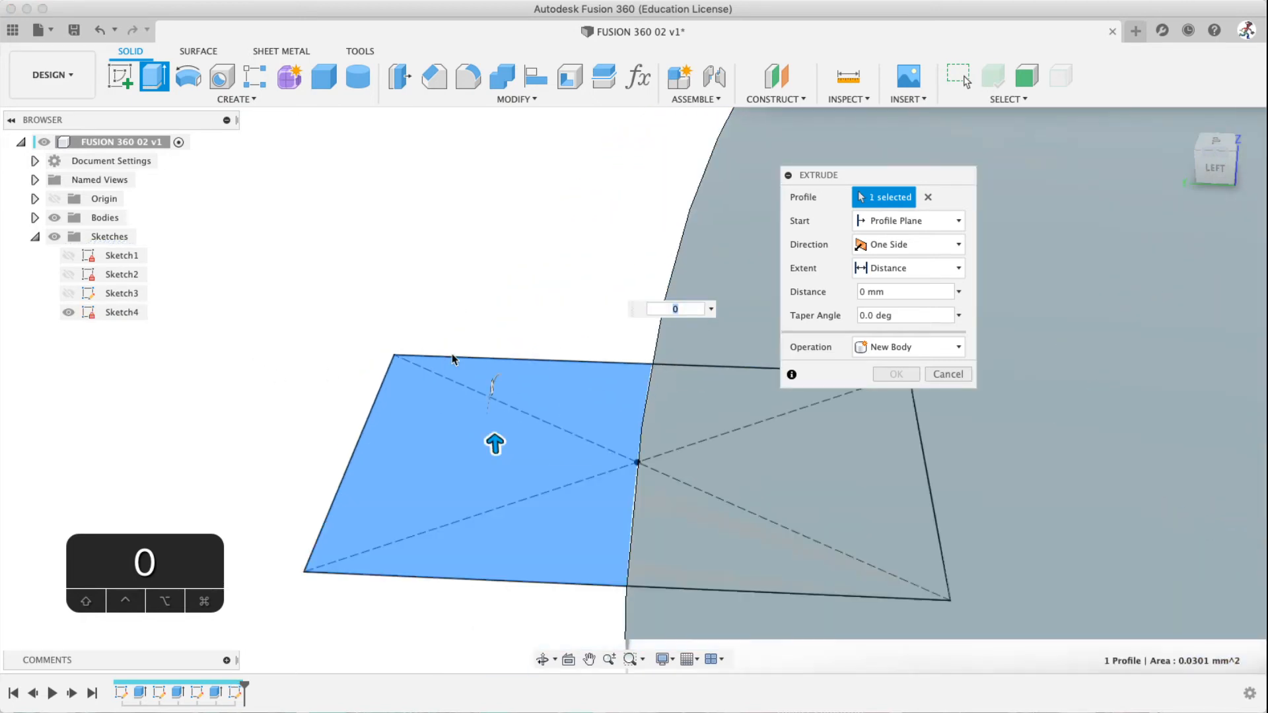
middle_click_drag(543, 447, 530, 358, "shift")
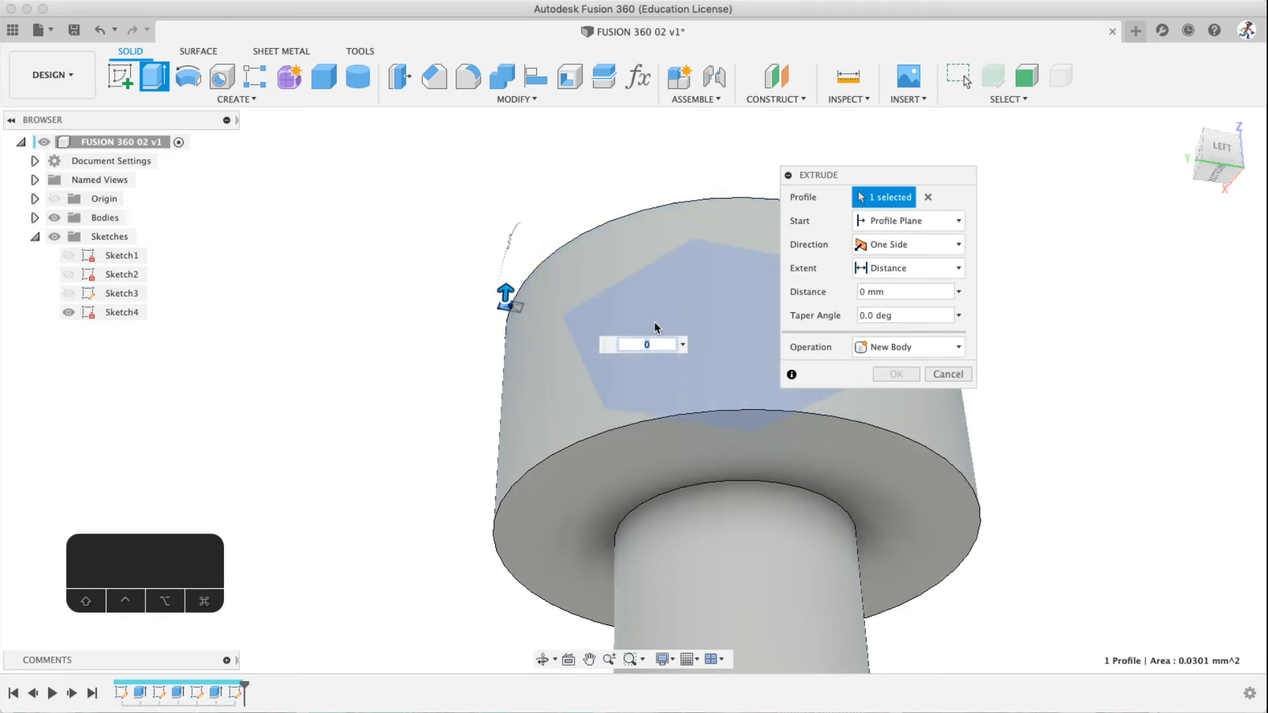
type("height")
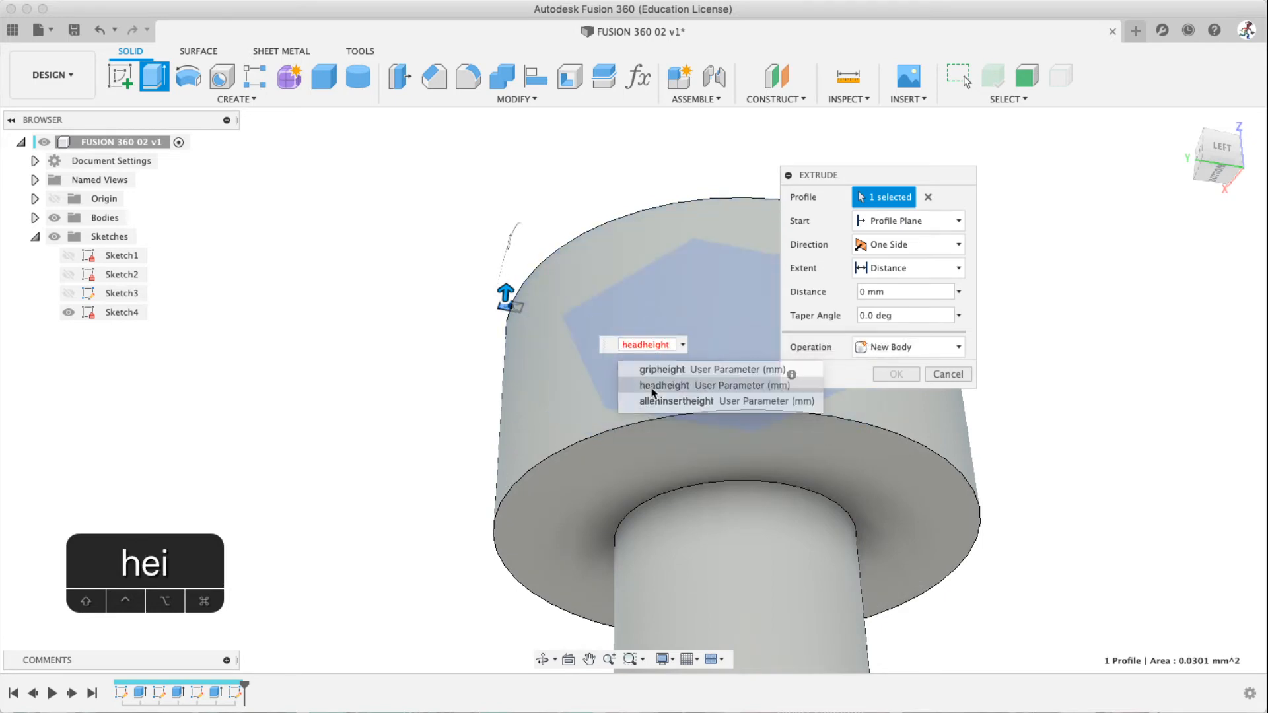
left_click(663, 386)
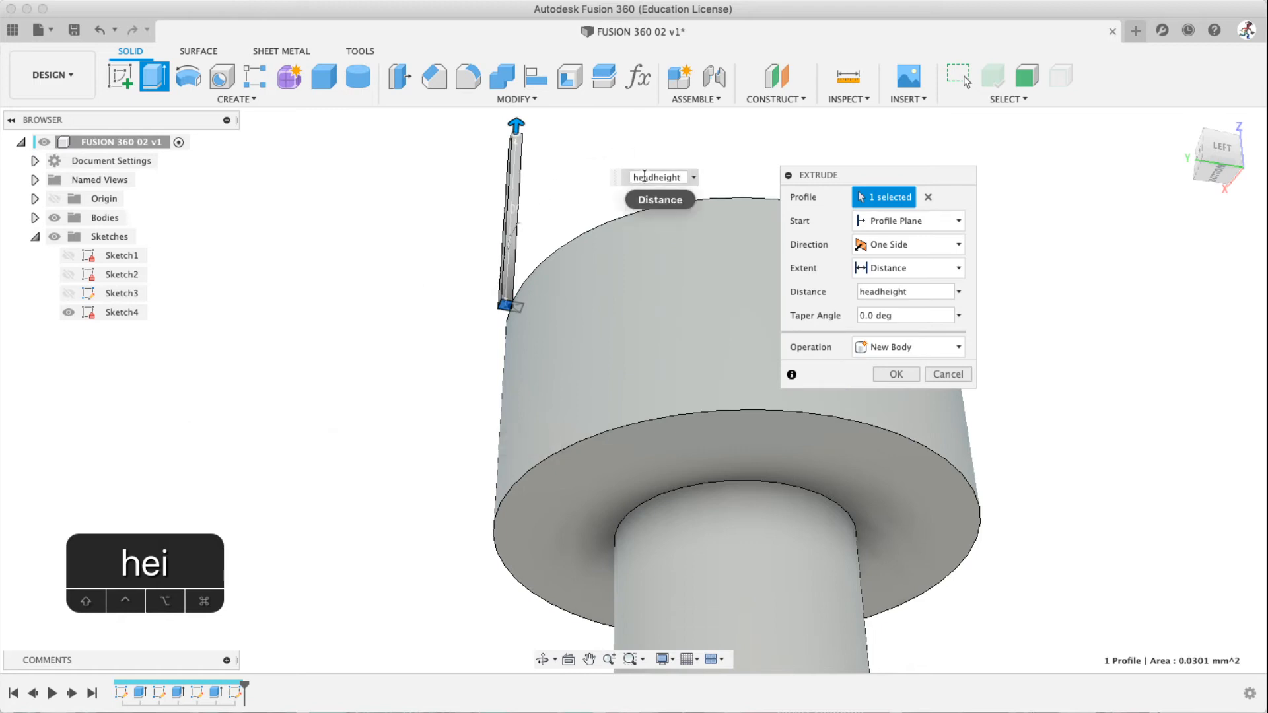
type("-")
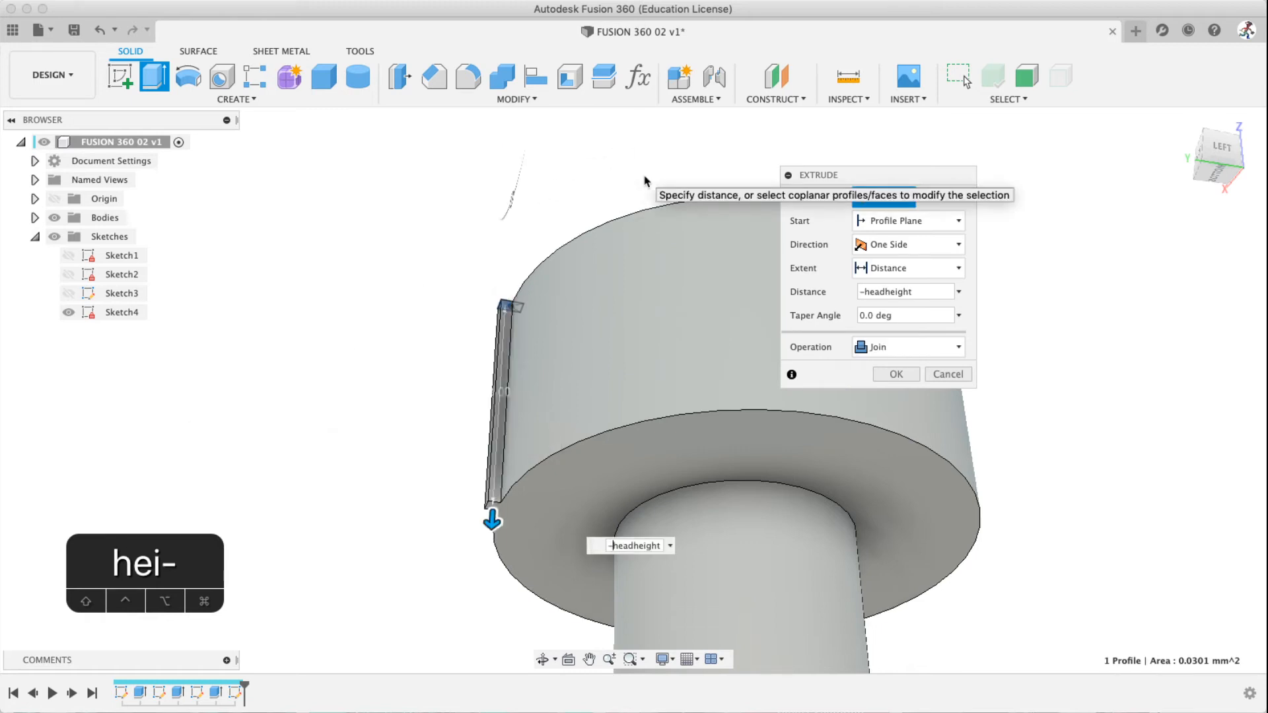
scroll(553, 511, "down", 4)
scroll(542, 513, "up", 10)
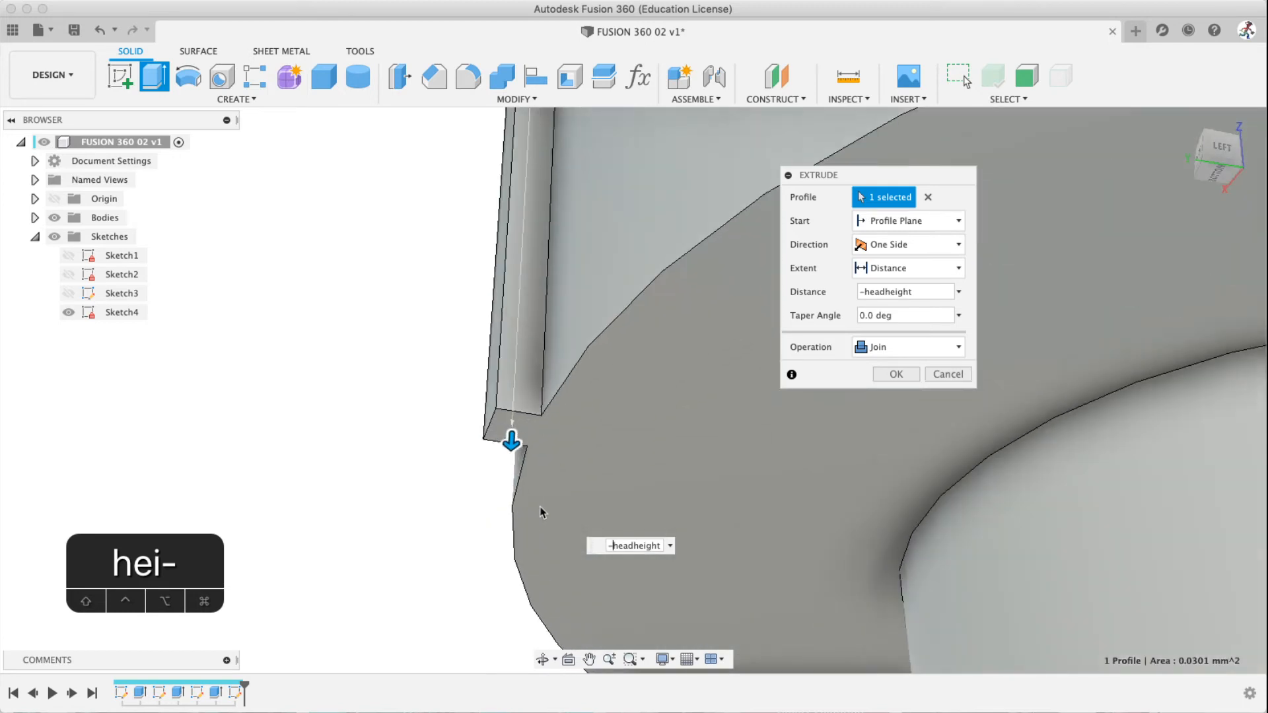
scroll(534, 441, "up", 2)
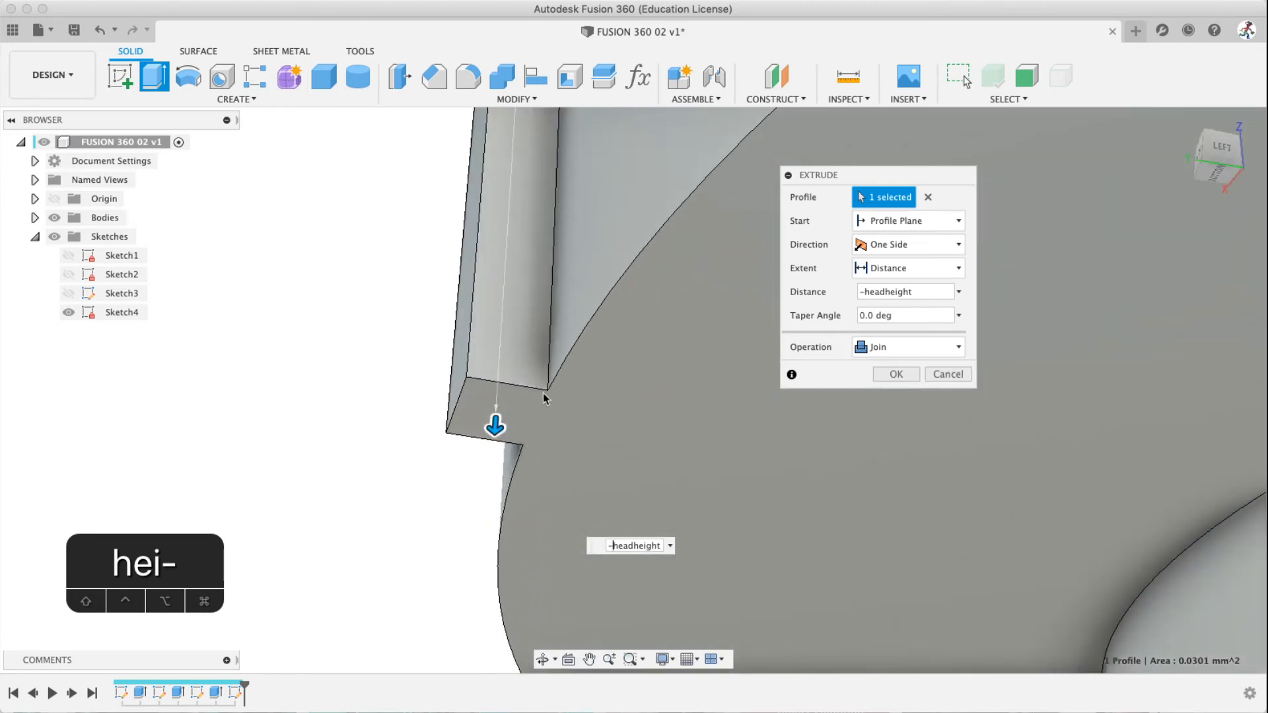
scroll(529, 442, "down", 4)
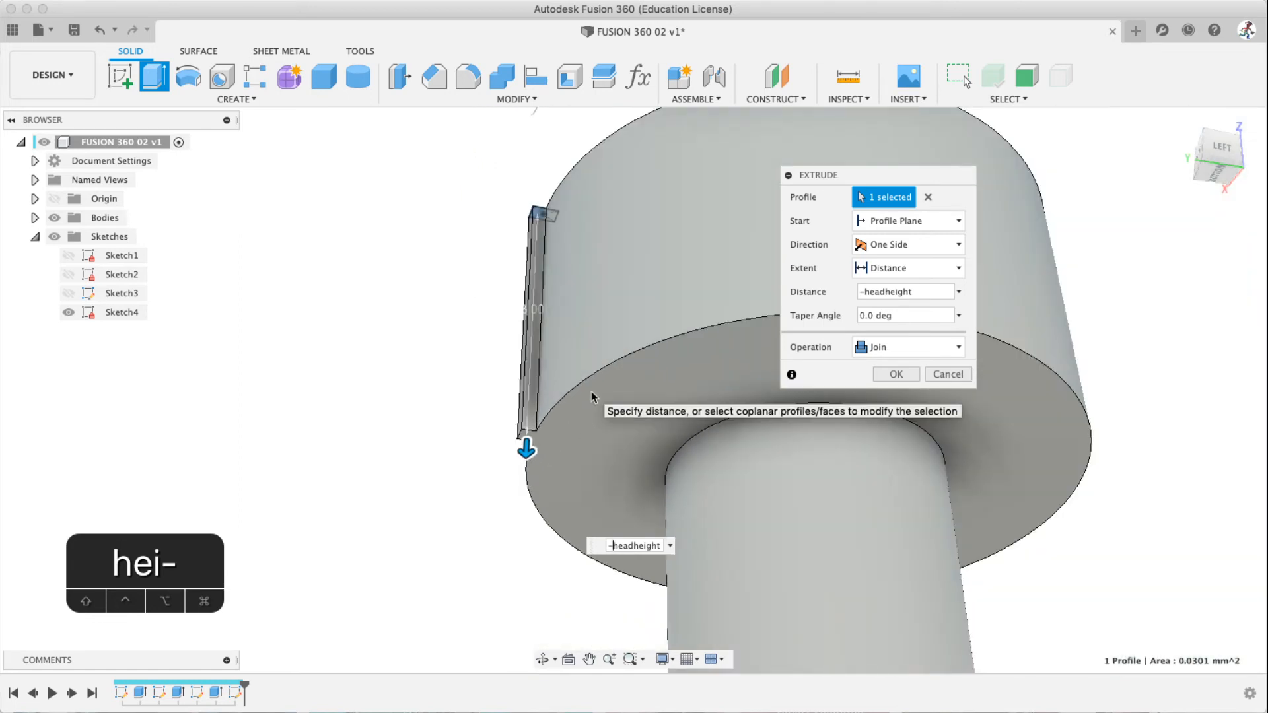
Clear the headheight expression and reset the grip extrusion's distance to 0
key("BackSpace")
key("super+a")
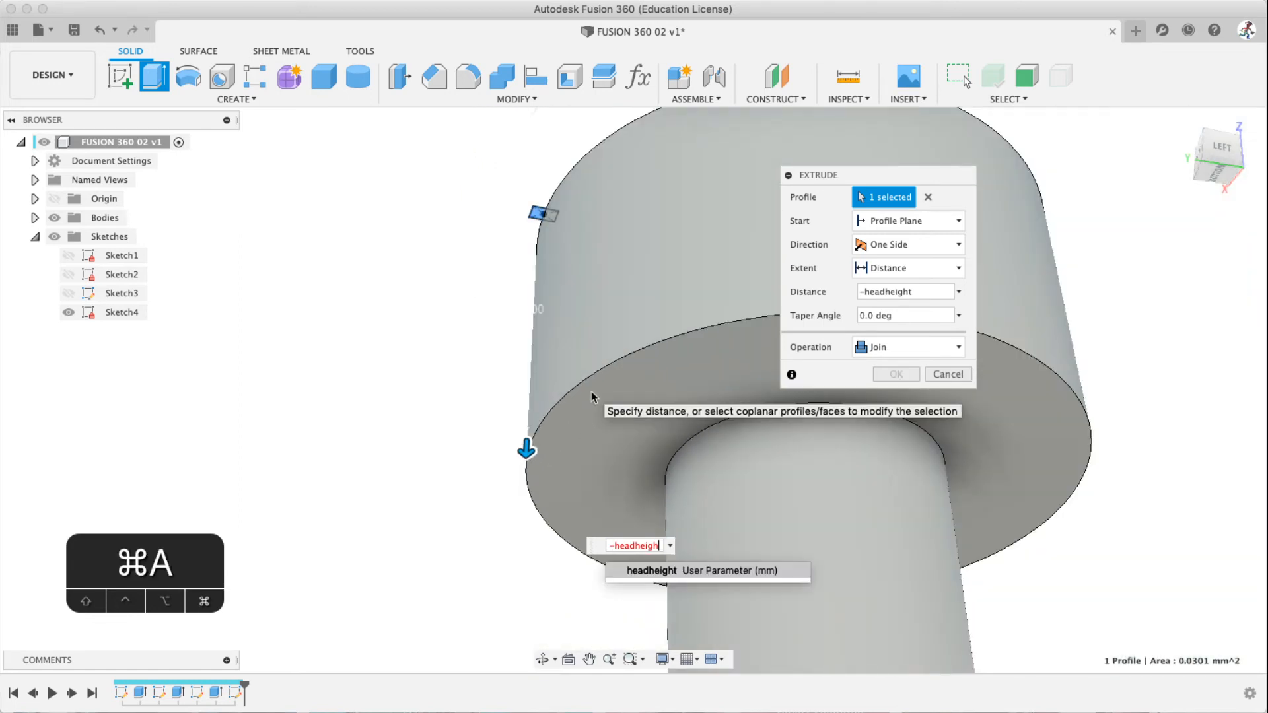
key("BackSpace")
type("0")
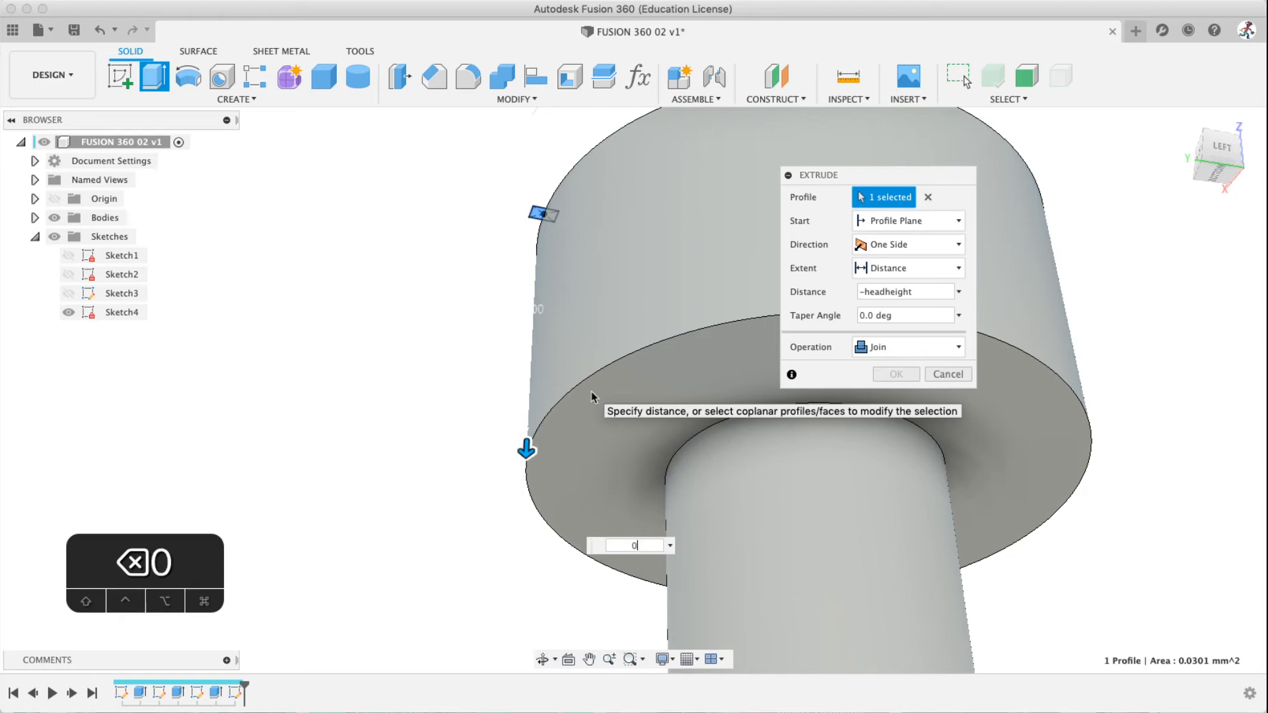
left_click_drag(912, 291, 847, 299)
type("0")
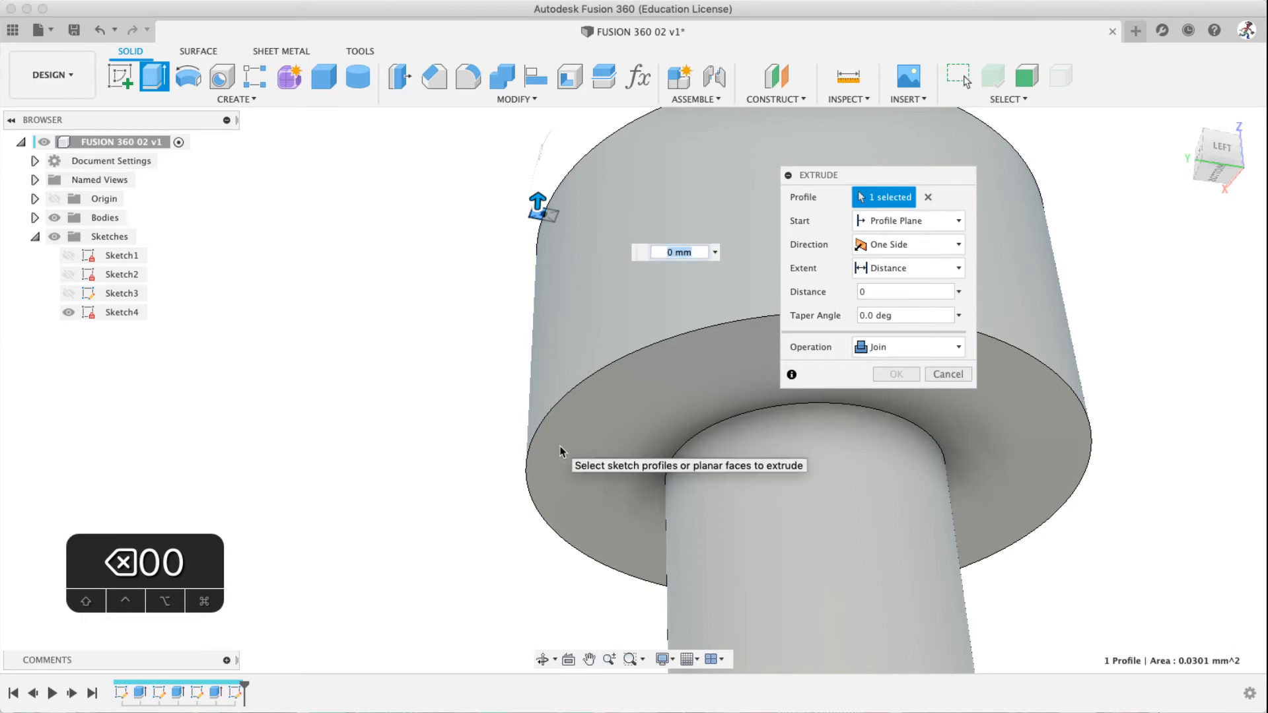
Preview the outer grip profile's extrusion at 1 mm and at -1 mm
type("1")
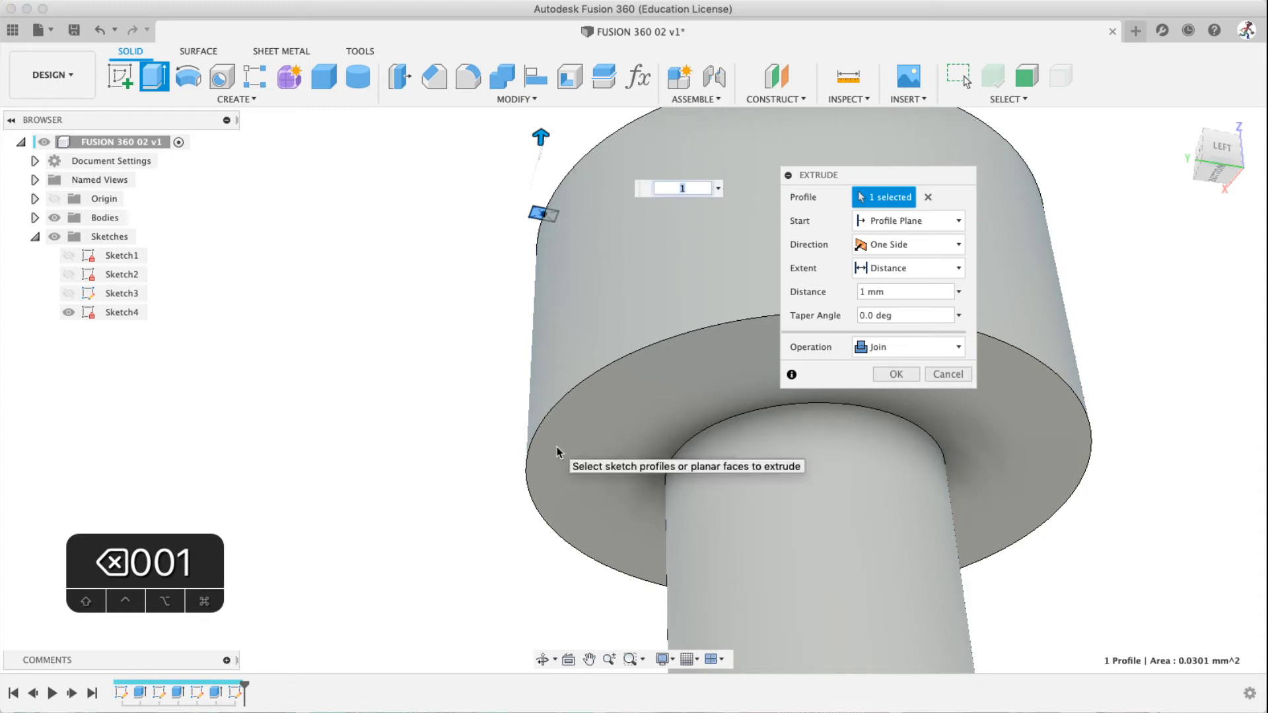
key("BackSpace")
type("-1")
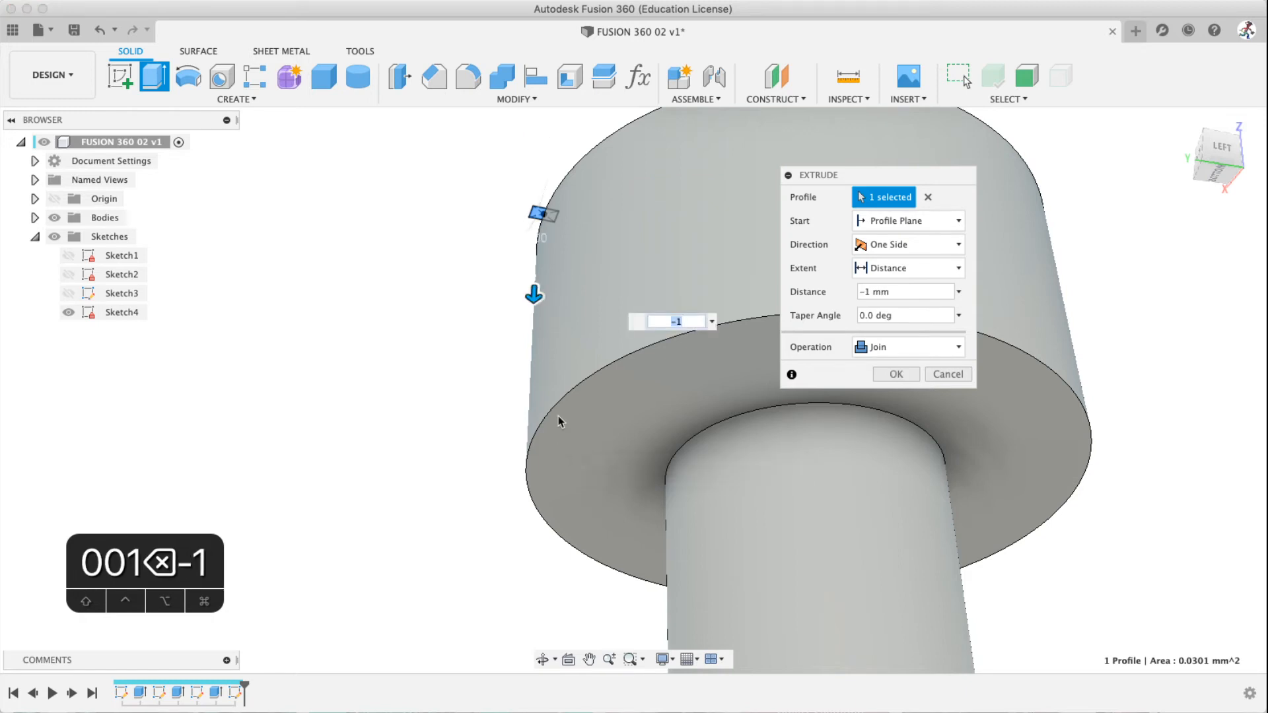
middle_click_drag(554, 362, 521, 415, "shift")
scroll(494, 446, "down", 4)
scroll(493, 447, "up", 8)
scroll(525, 412, "down", 3)
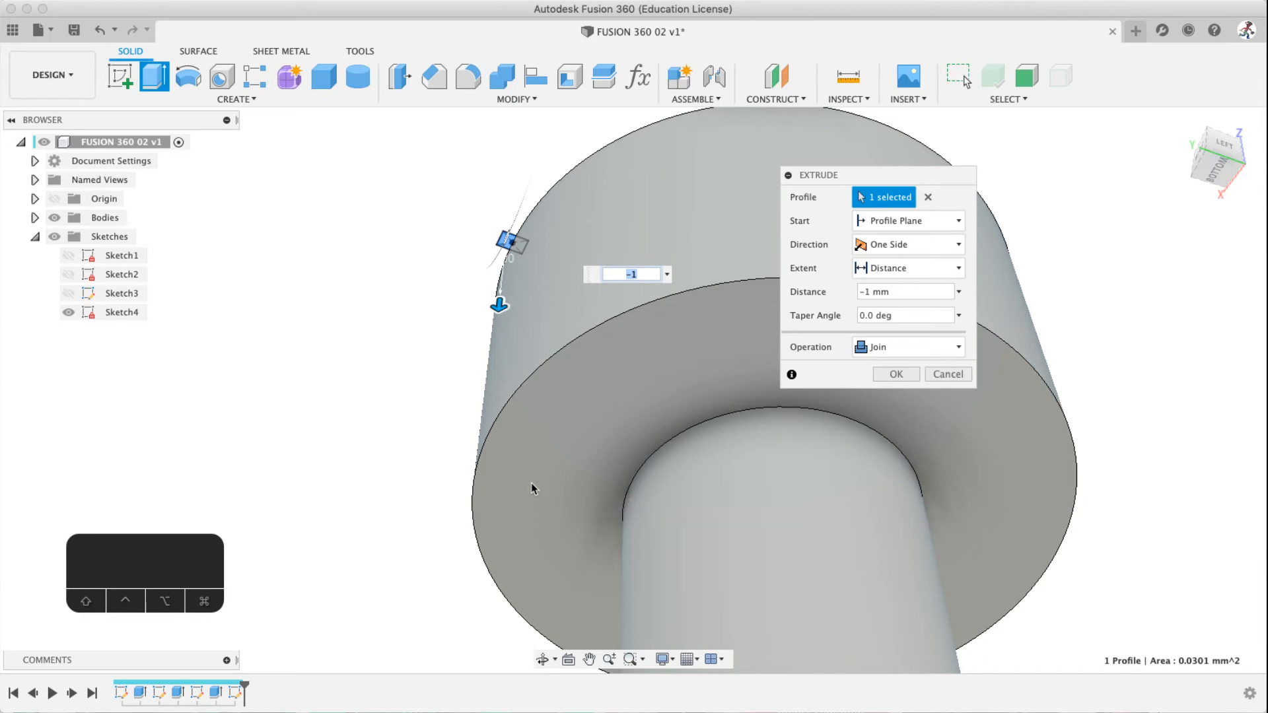
Try the headheight parameter as the grip extrusion's distance and leave the command
type("i")
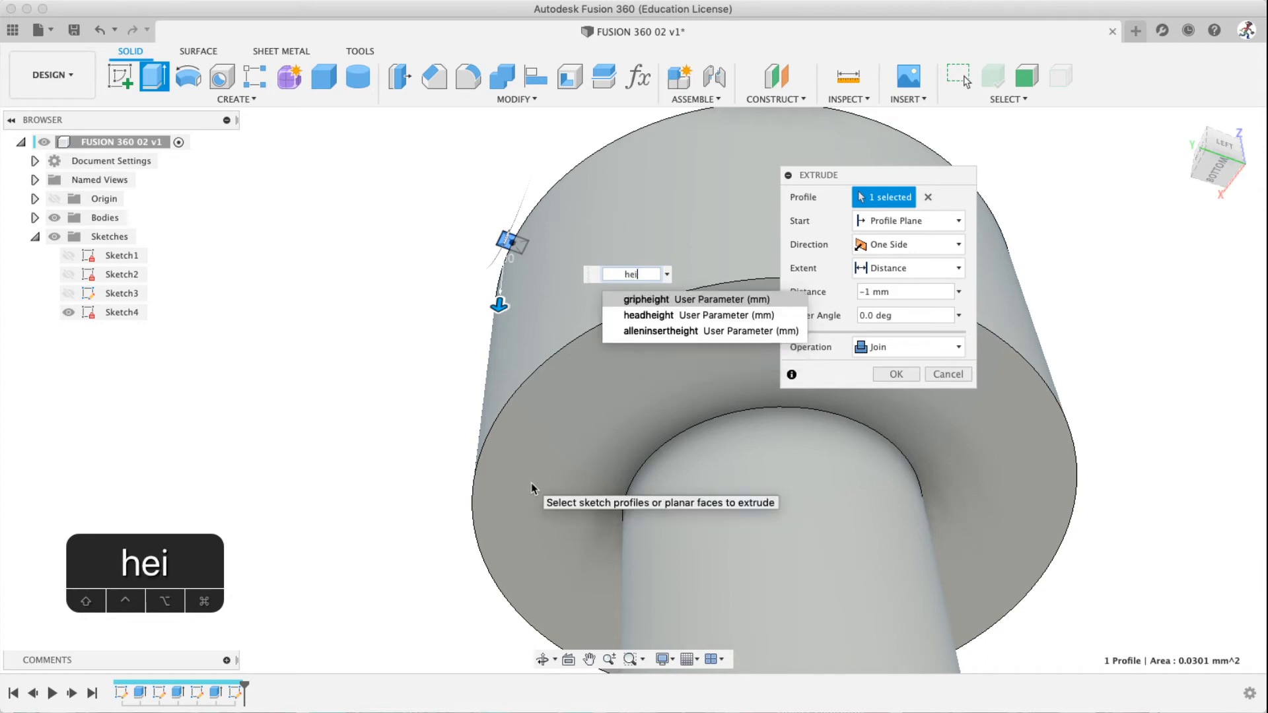
left_click(642, 315)
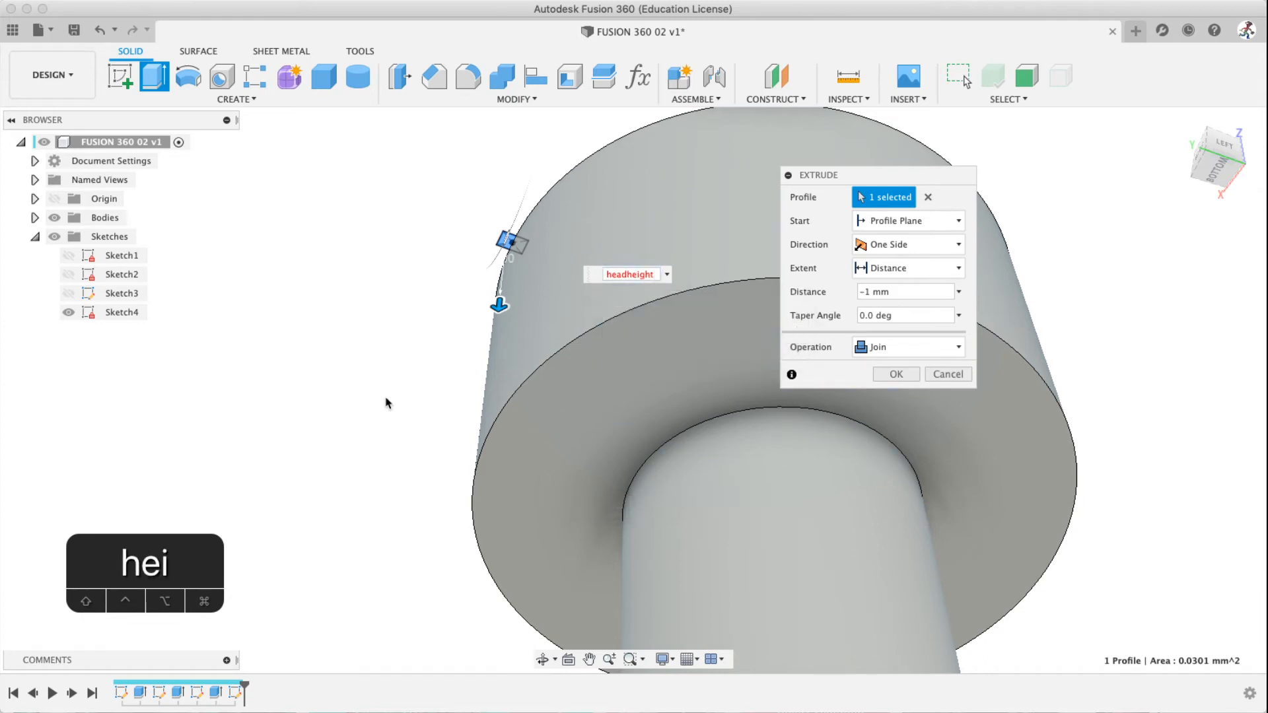
left_click(642, 142)
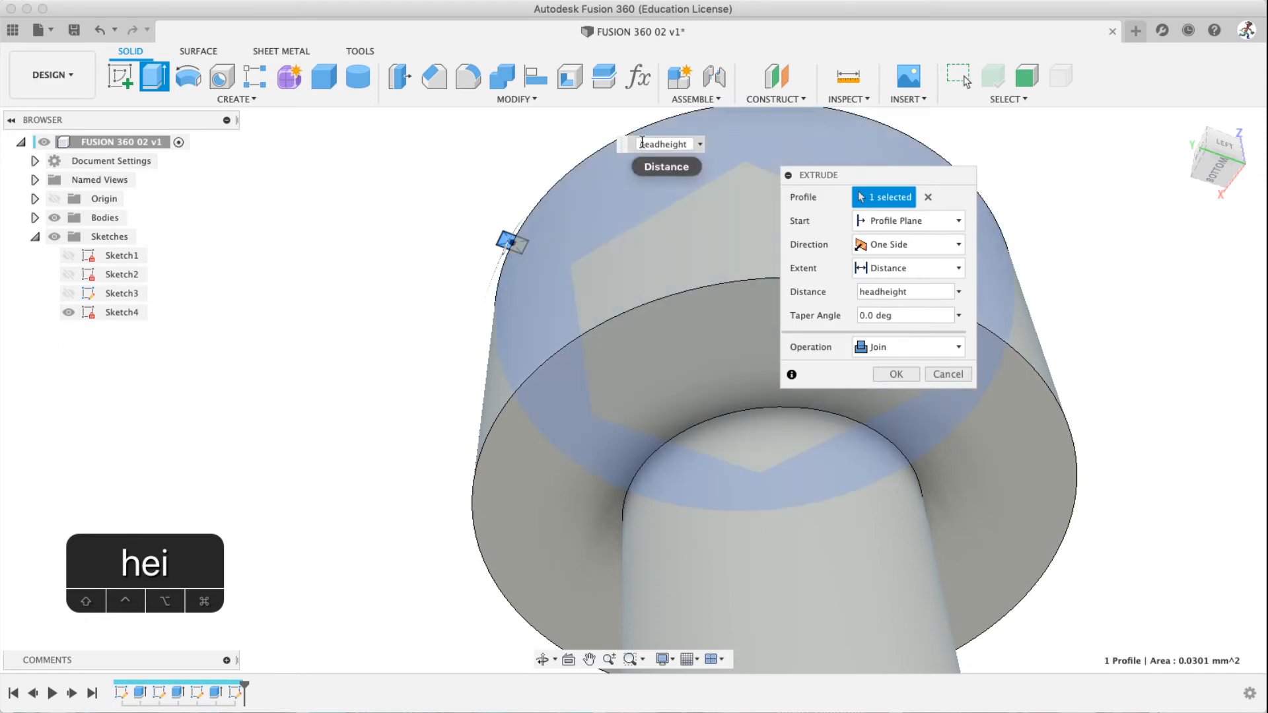
middle_click_drag(605, 246, 567, 432, "shift")
key("Return")
middle_click_drag(539, 330, 553, 390, "shift")
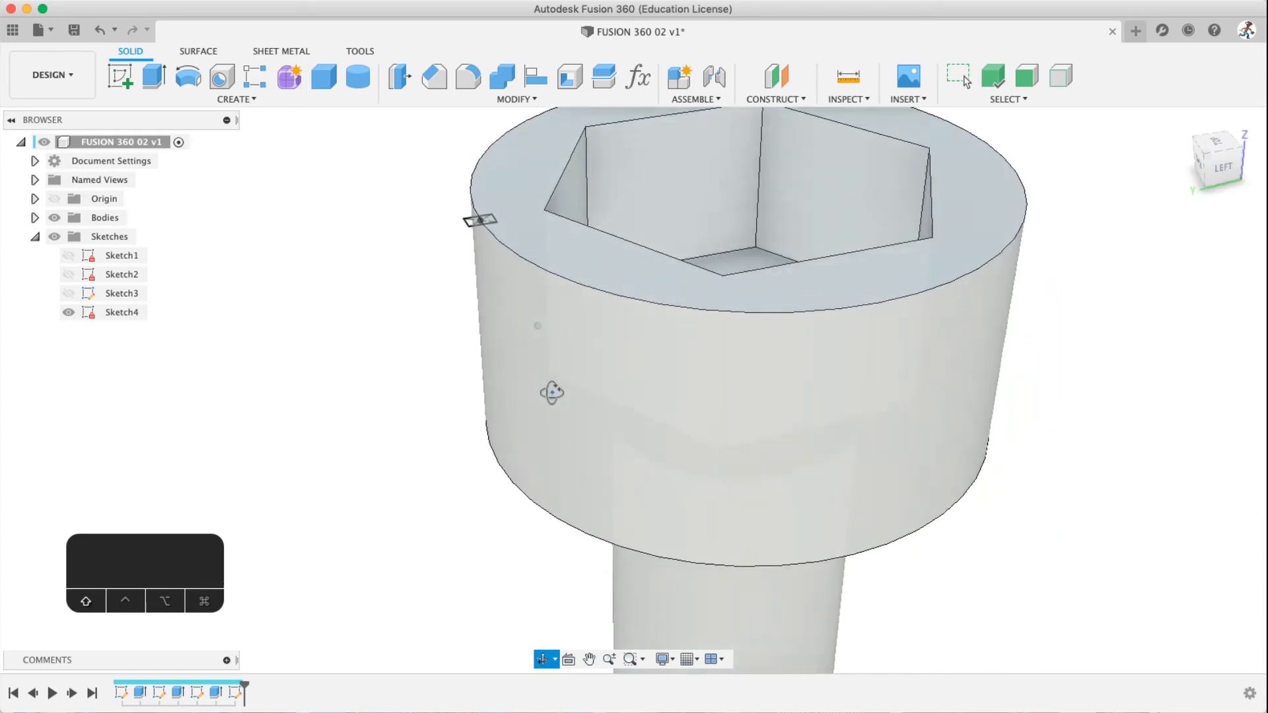
left_click(154, 76)
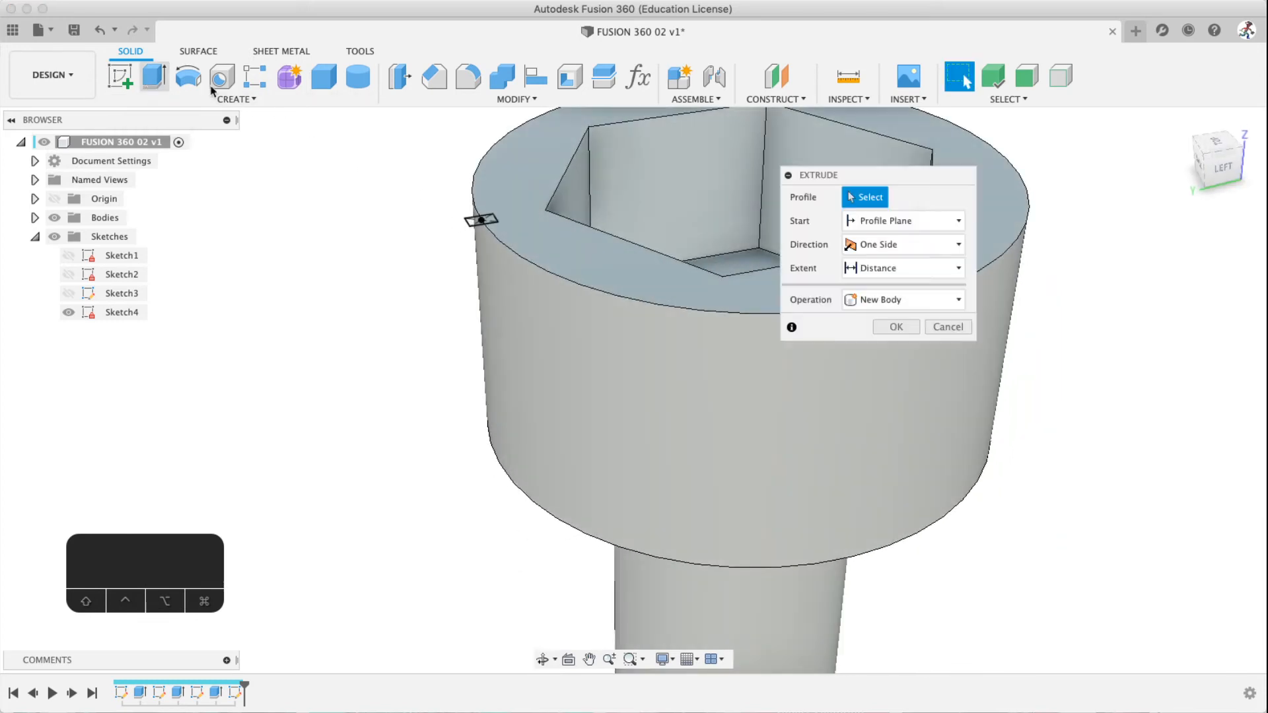
left_click(471, 224)
mouse_move(538, 376)
middle_mouse_down("shift")
mouse_move(535, 322)
mouse_move(529, 417)
middle_mouse_up("shift")
key("Escape")
key("Escape")
scroll(502, 327, "down", 3)
scroll(521, 322, "up", 10)
left_click(158, 68)
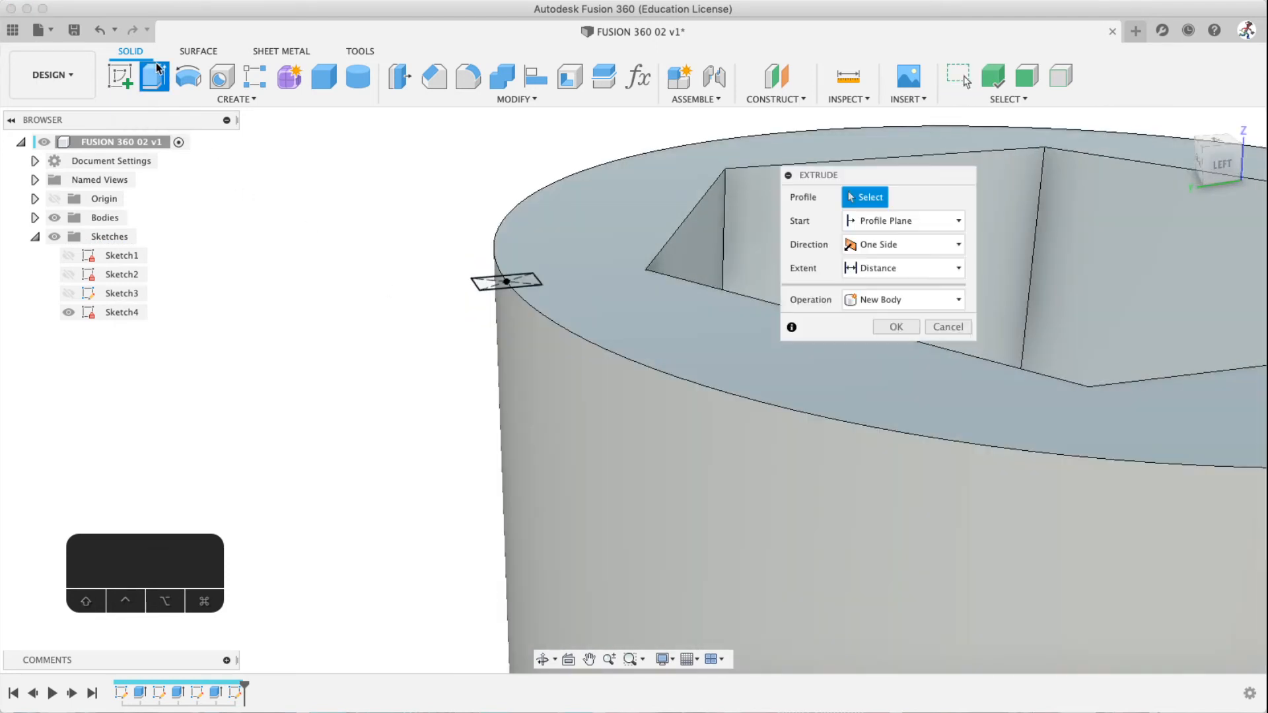
left_click(493, 286)
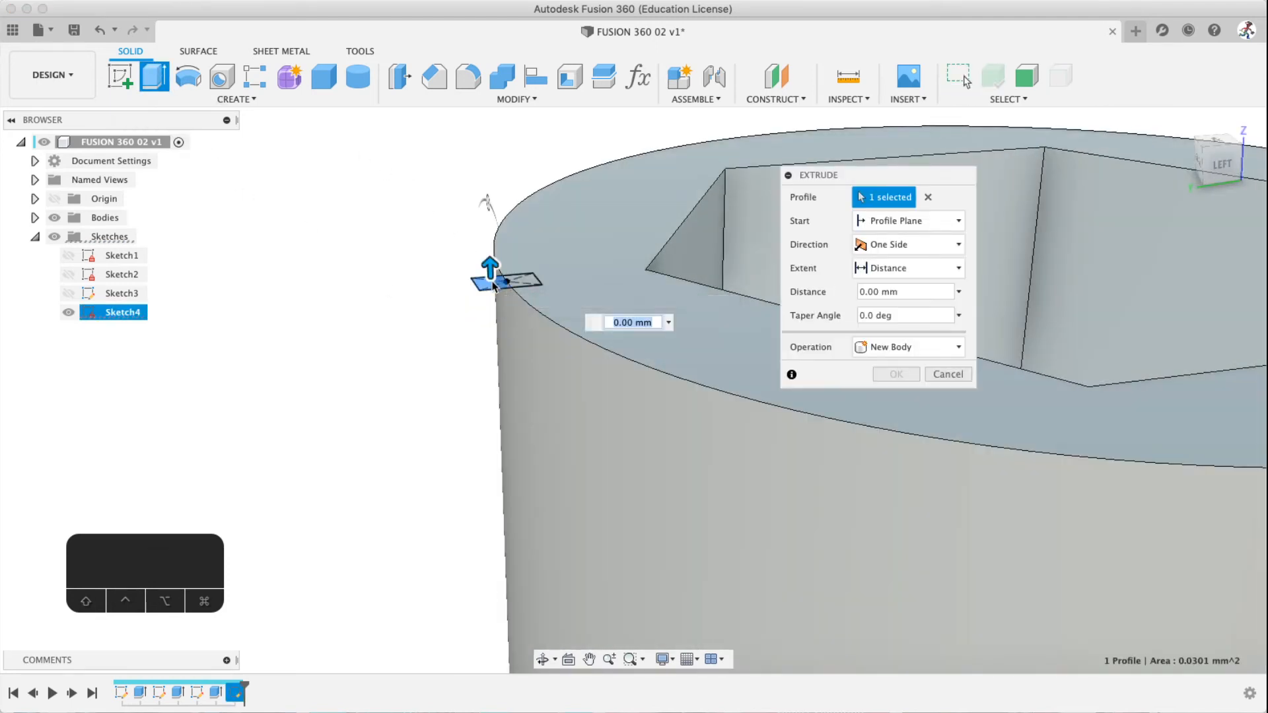
scroll(531, 473, "up", 4)
scroll(532, 473, "down", 5)
scroll(568, 476, "down", 2)
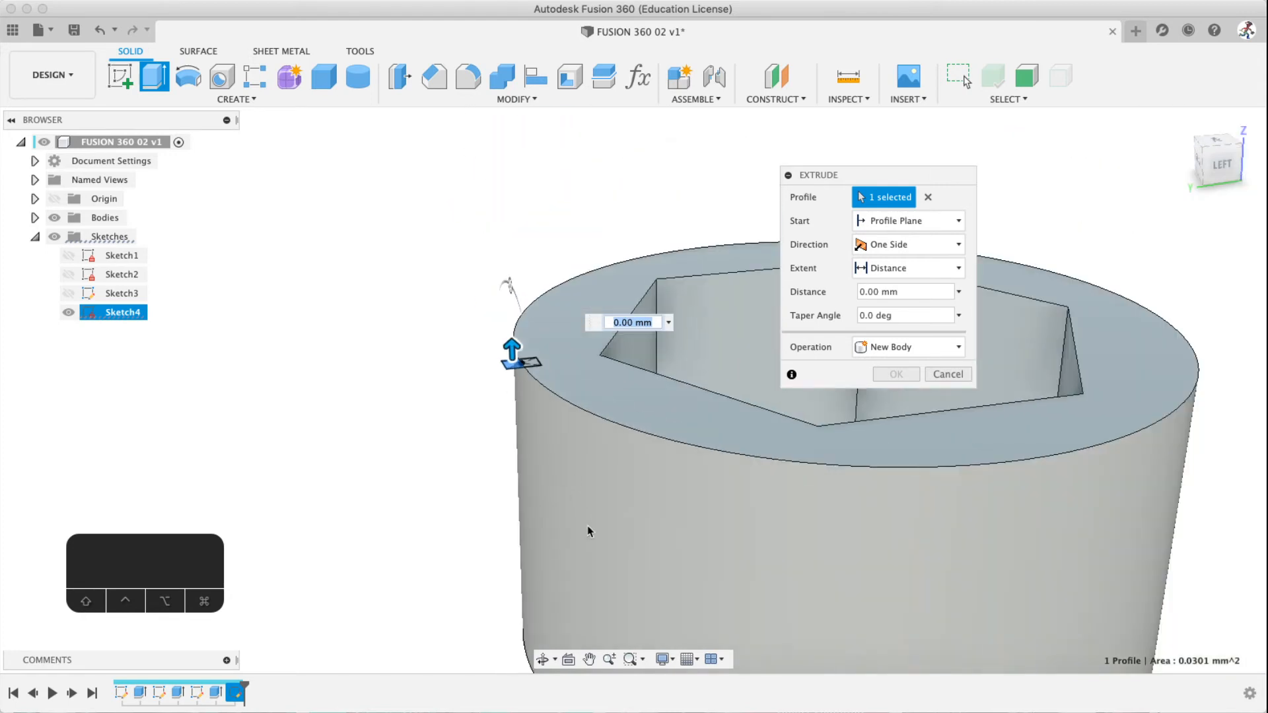
middle_click_drag(593, 542, 587, 454, "shift")
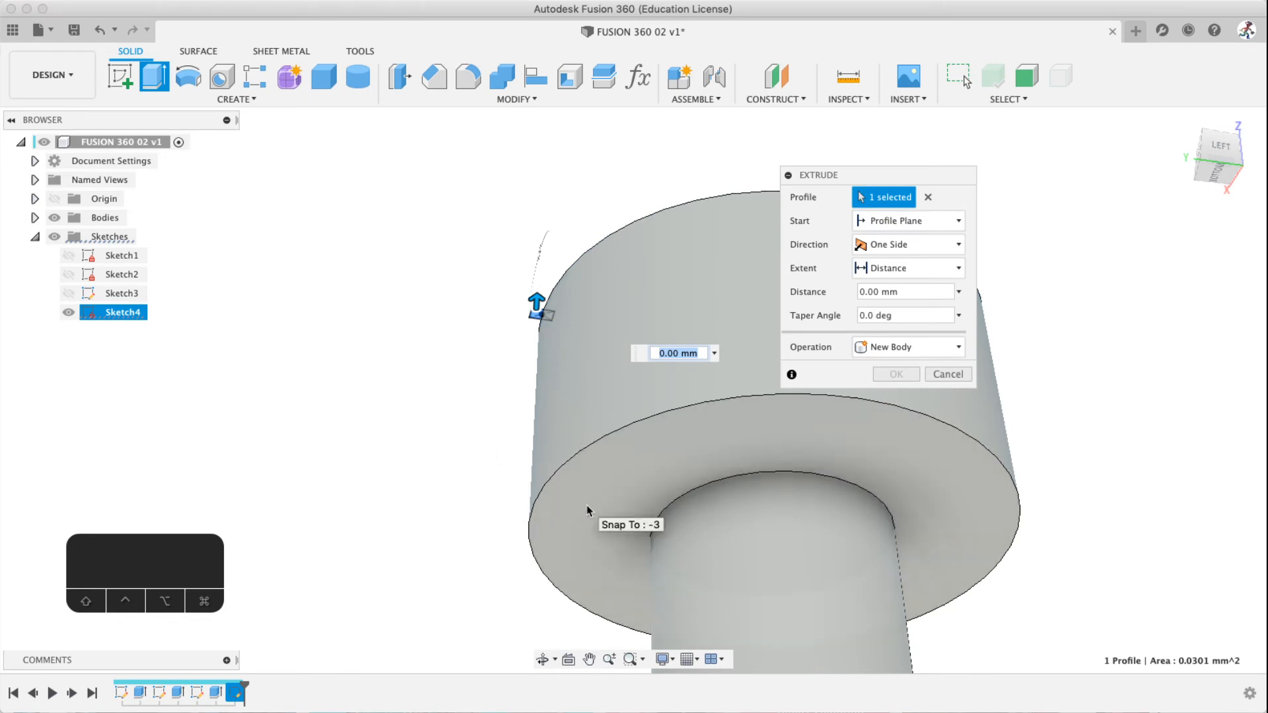
key("Escape")
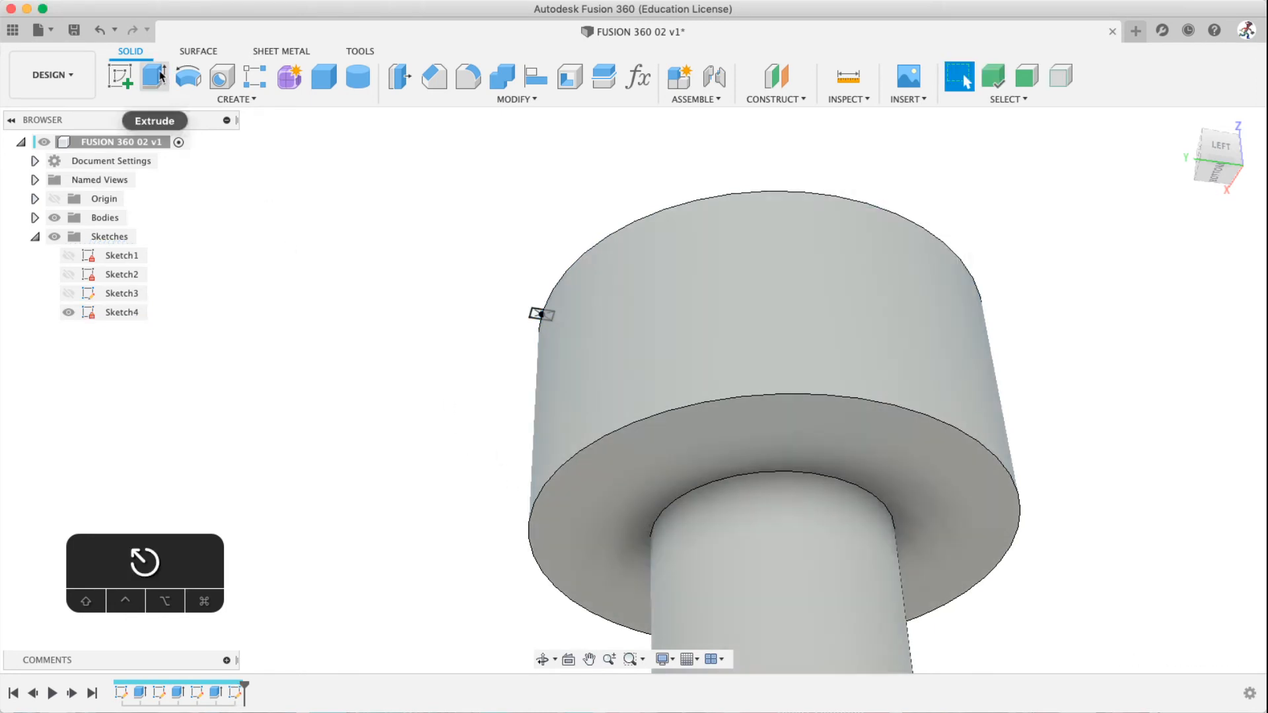
Start an Extrude of the grip rectangle's outer half and snap its distance to the head's underside at -3 mm
left_click(535, 317)
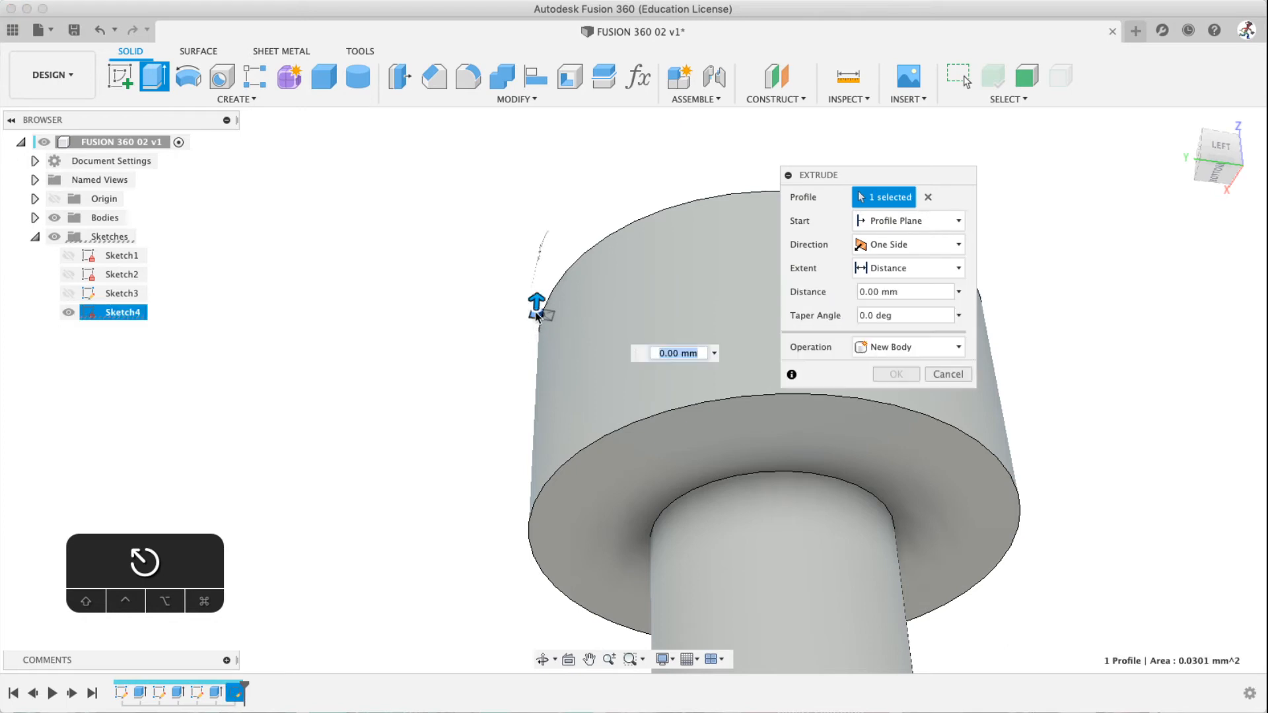
left_click_drag(570, 490, 568, 491)
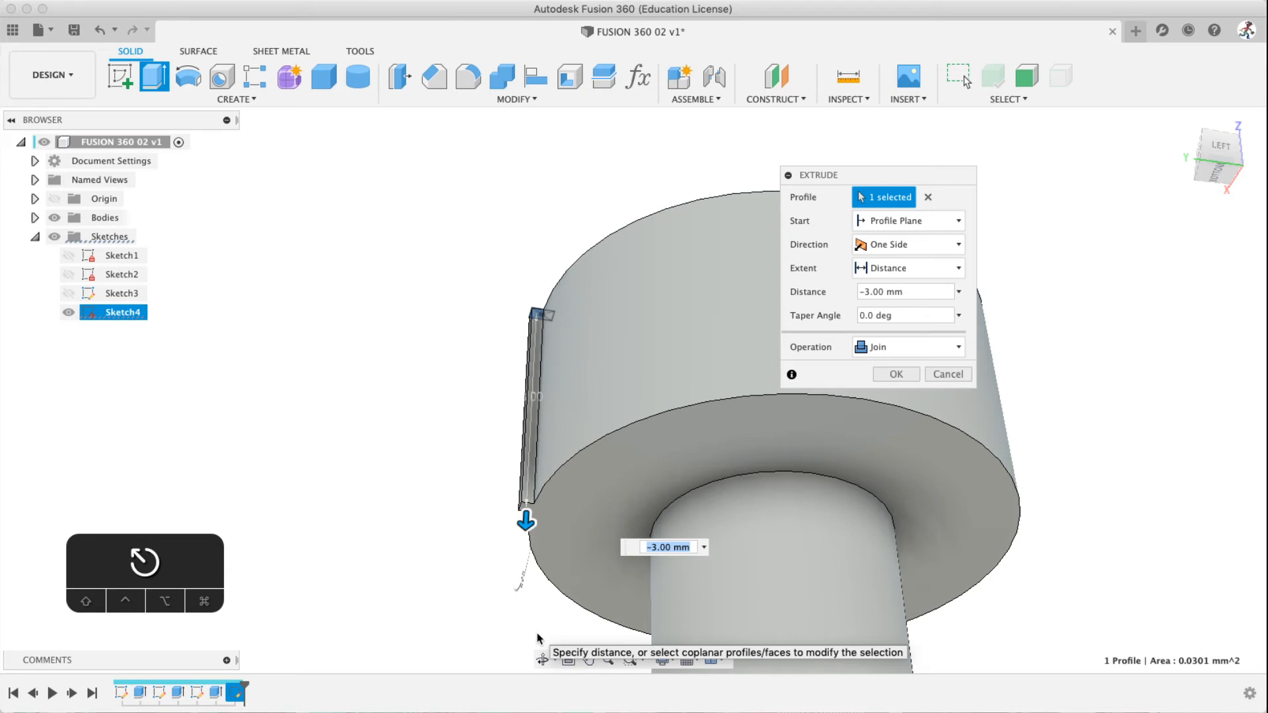
scroll(538, 529, "down", 2)
scroll(539, 529, "up", 5)
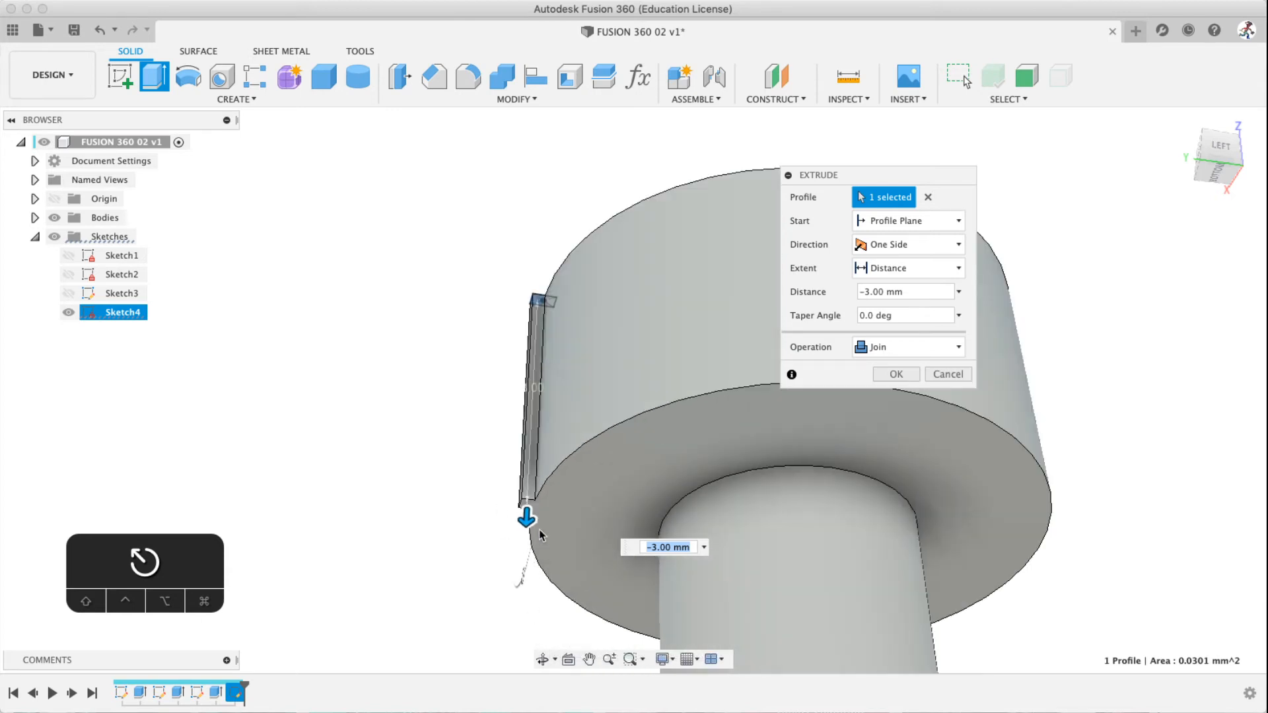
middle_click_drag(542, 518, 532, 435)
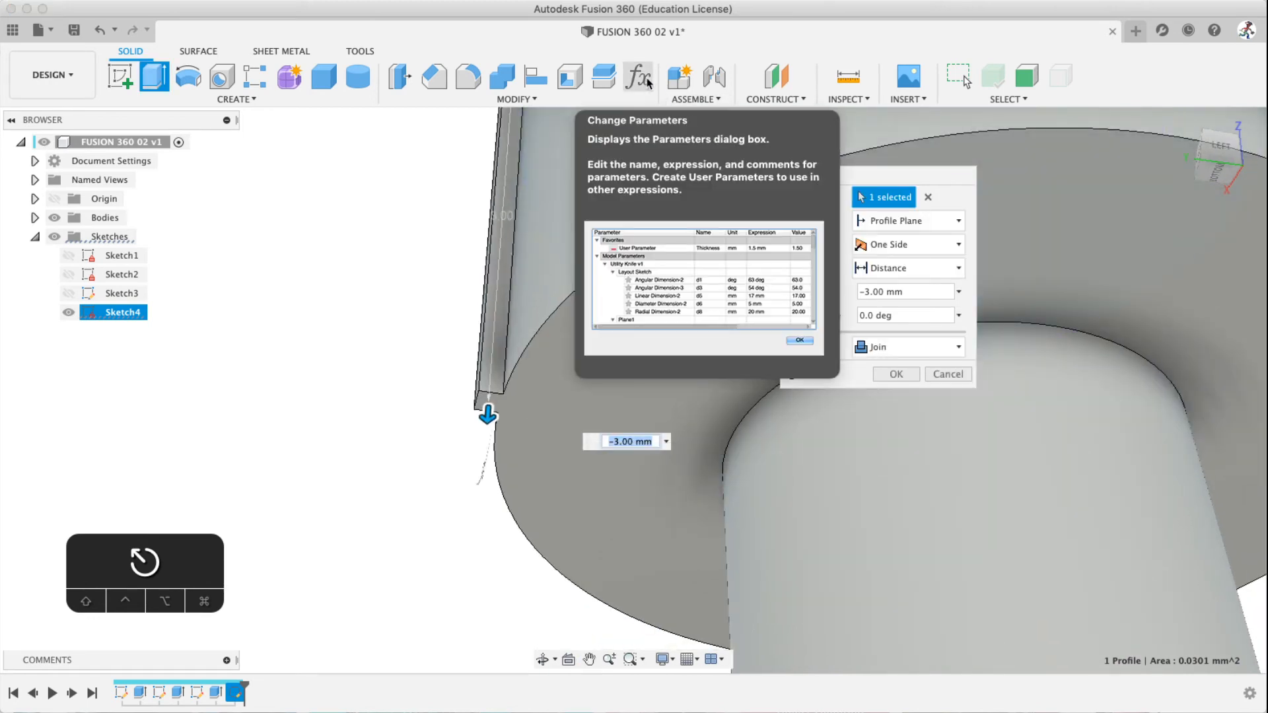
scroll(532, 347, "down", 2)
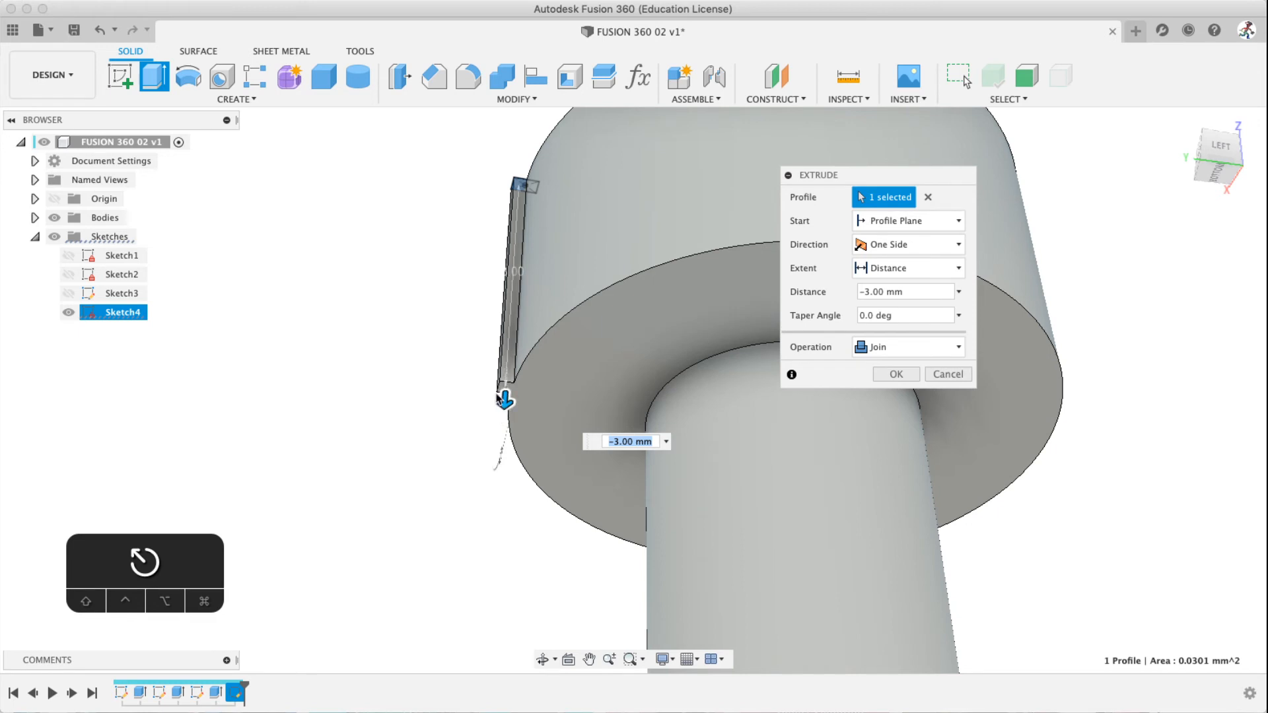
Set the grip extrusion's distance to -headheight and its operation to New Body
type("he")
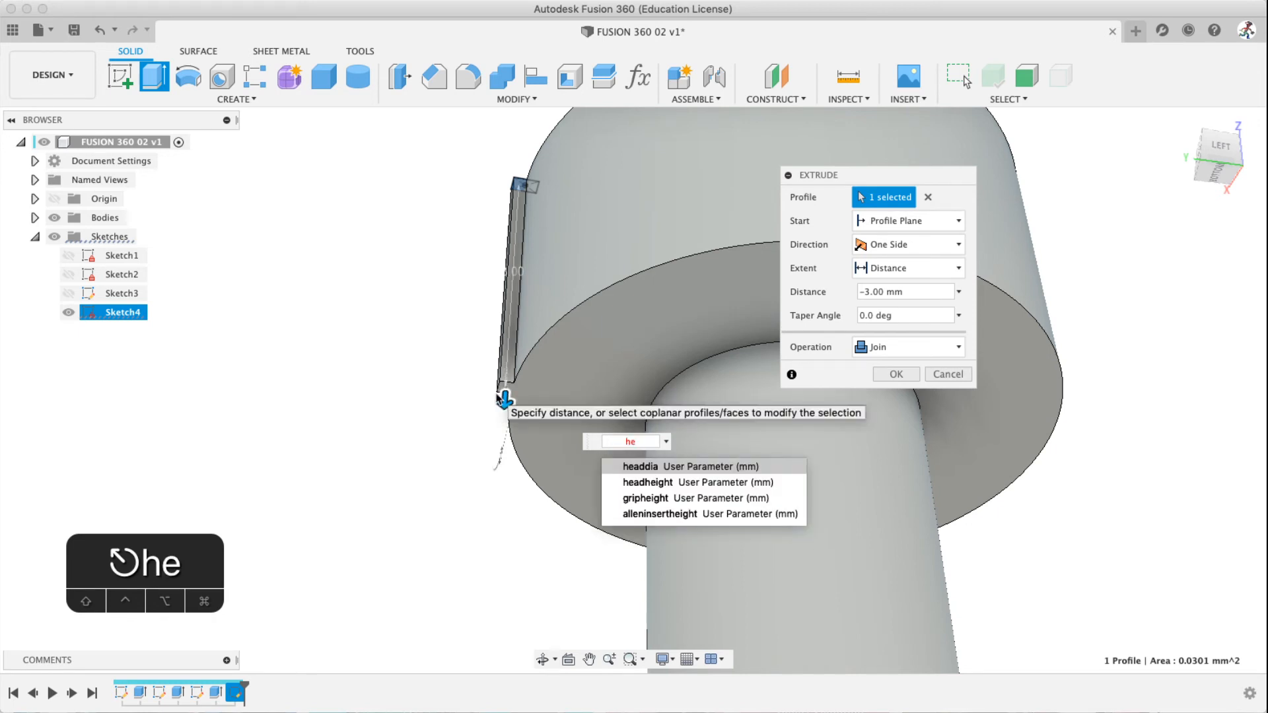
left_click(706, 488)
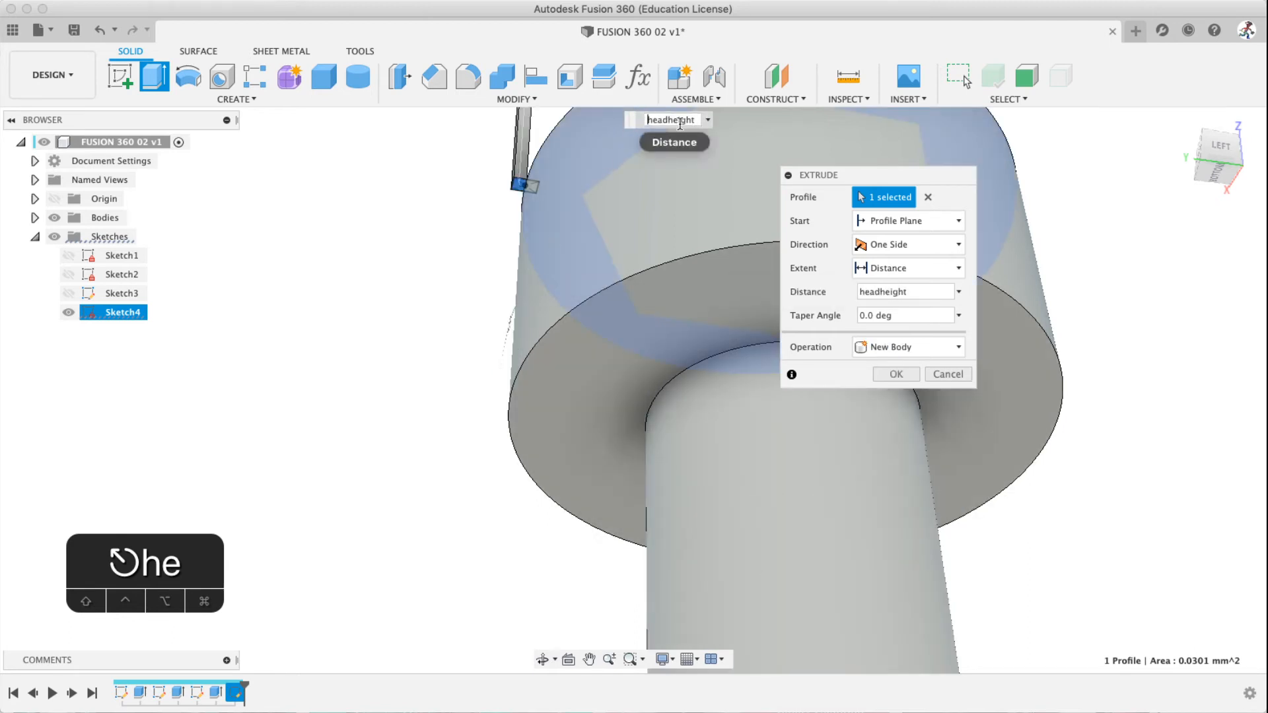
type("-")
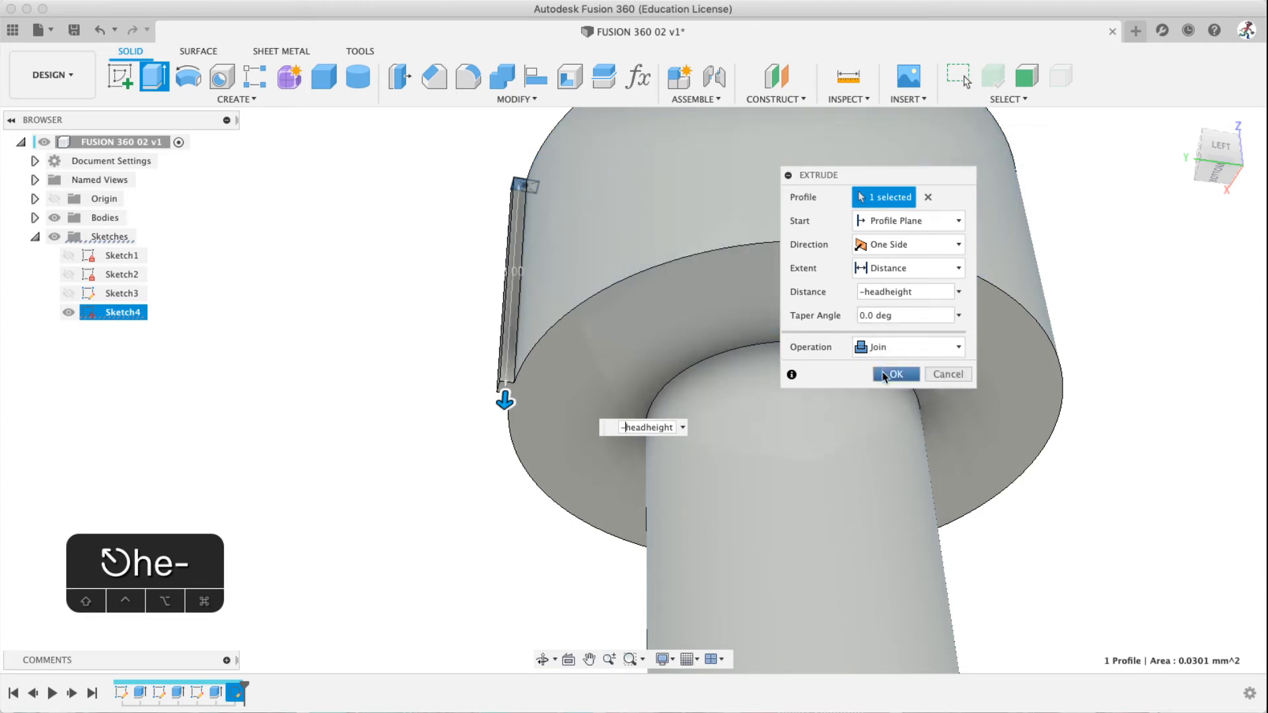
left_click(881, 348)
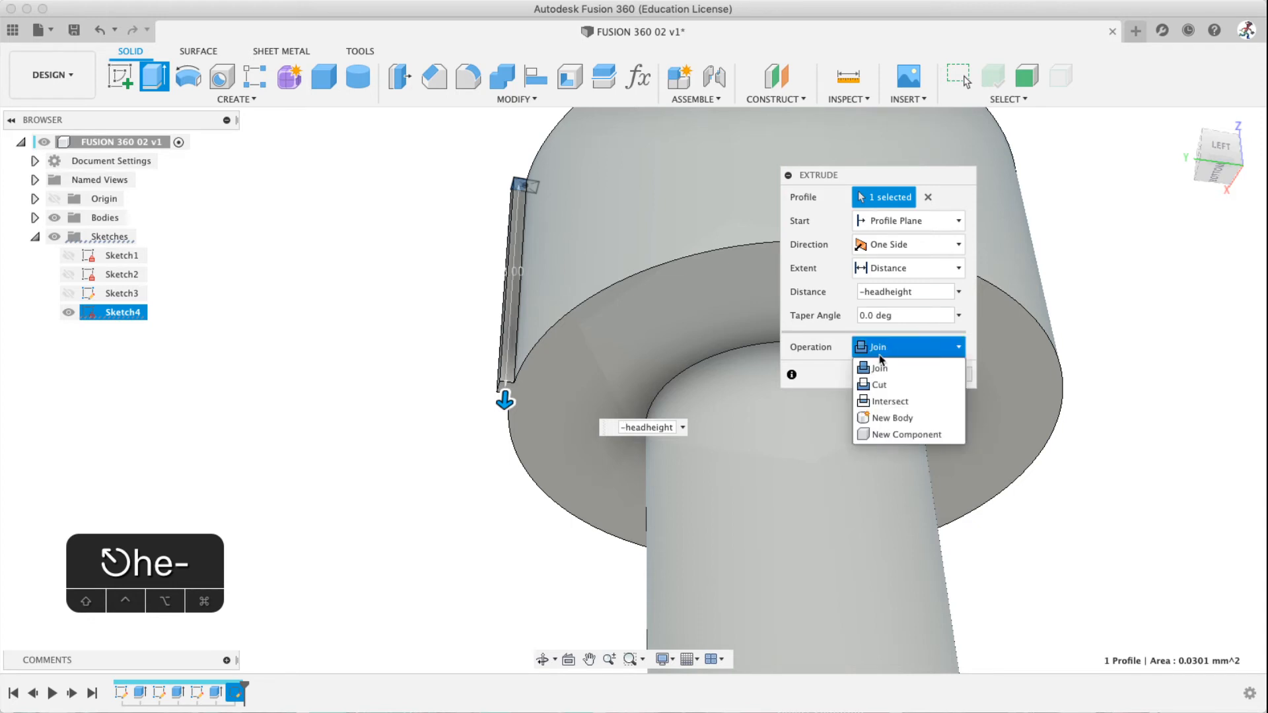
left_click(885, 417)
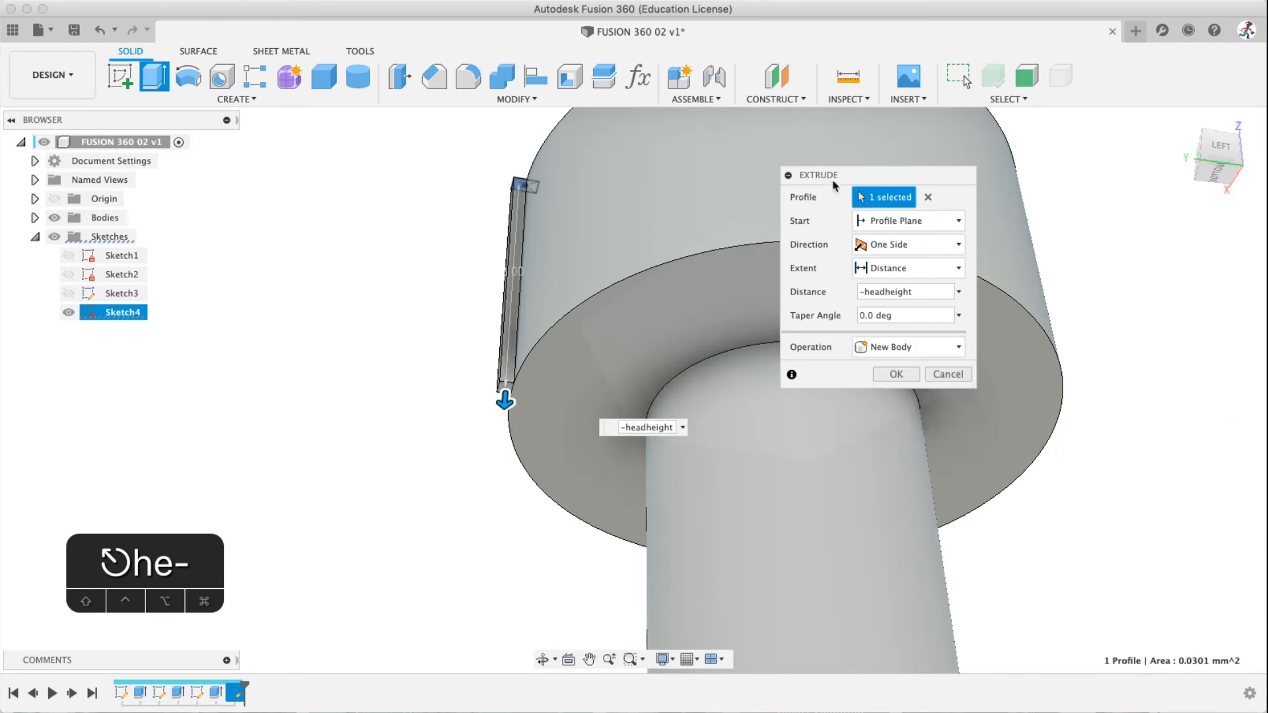
left_click_drag(831, 176, 708, 148)
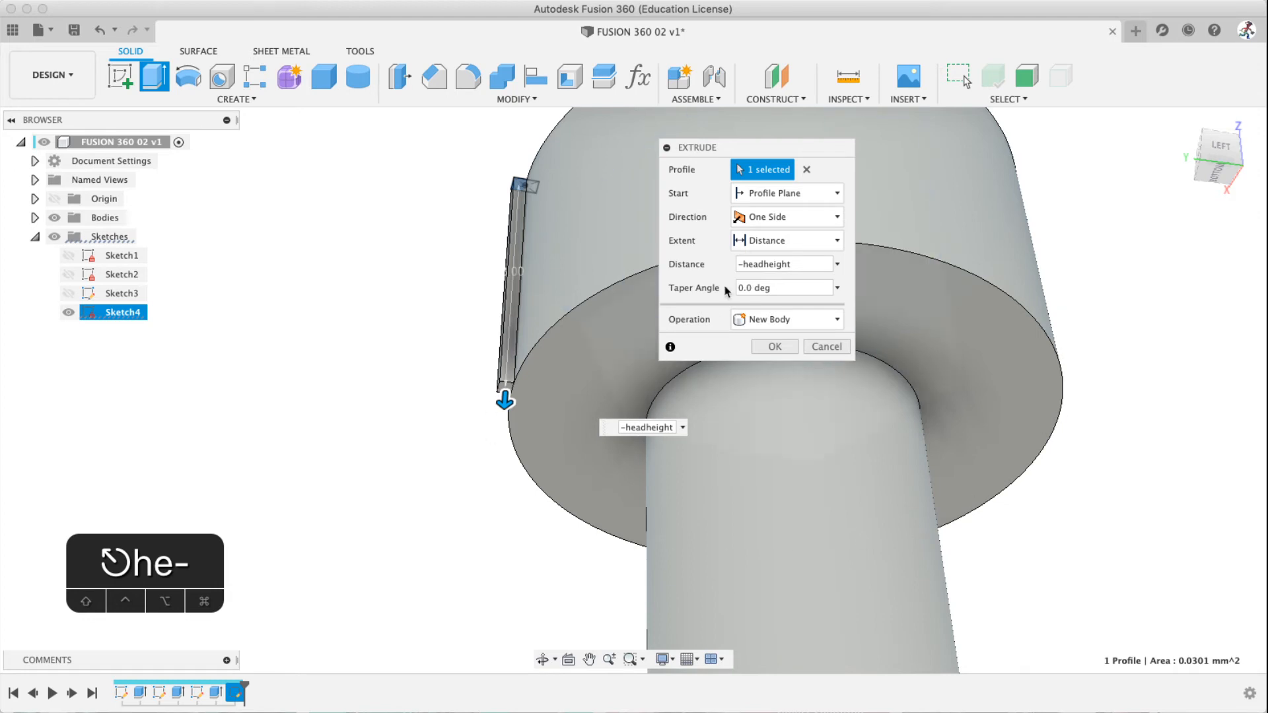
Complete the extrusion of the grip rectangle by -headheight as a new body
left_click(782, 320)
left_click(772, 392)
left_click(774, 346)
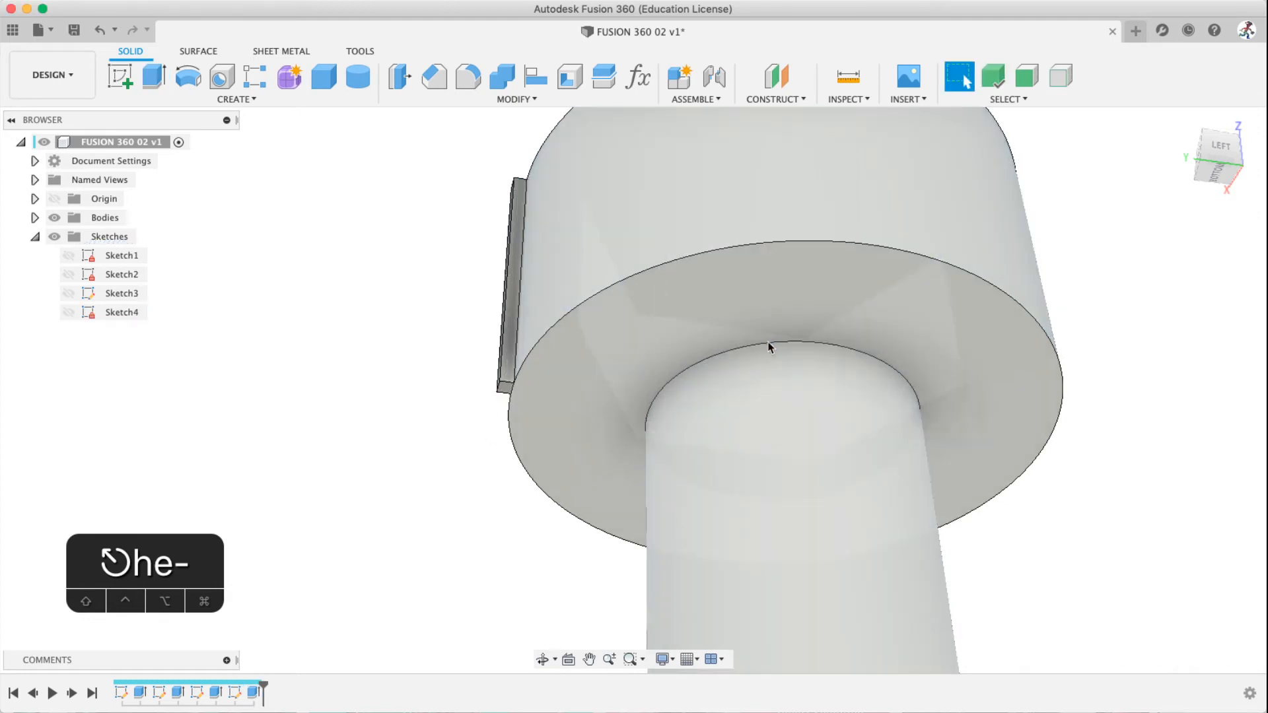
Examine which geometry belongs to Body1 and which to Body2 by highlighting each body in turn
left_click(35, 217)
left_click(110, 236)
scroll(453, 364, "up", 3)
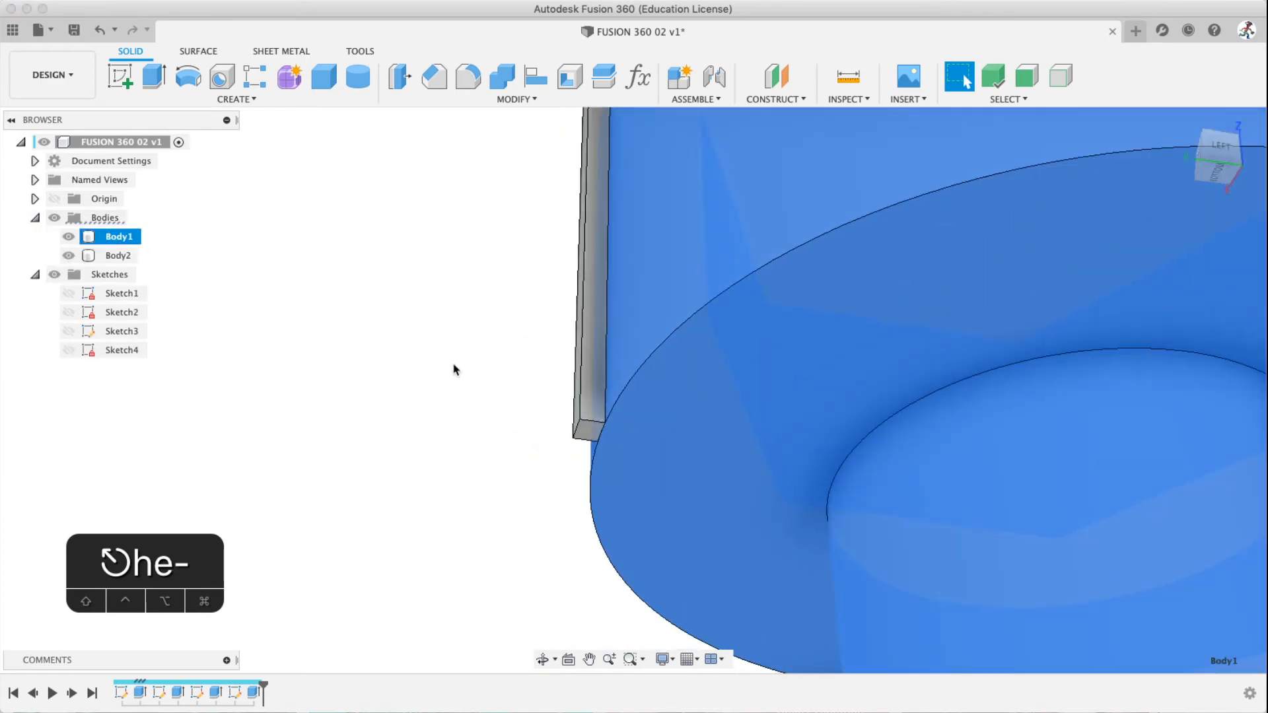
scroll(472, 373, "down", 8)
left_click(35, 218)
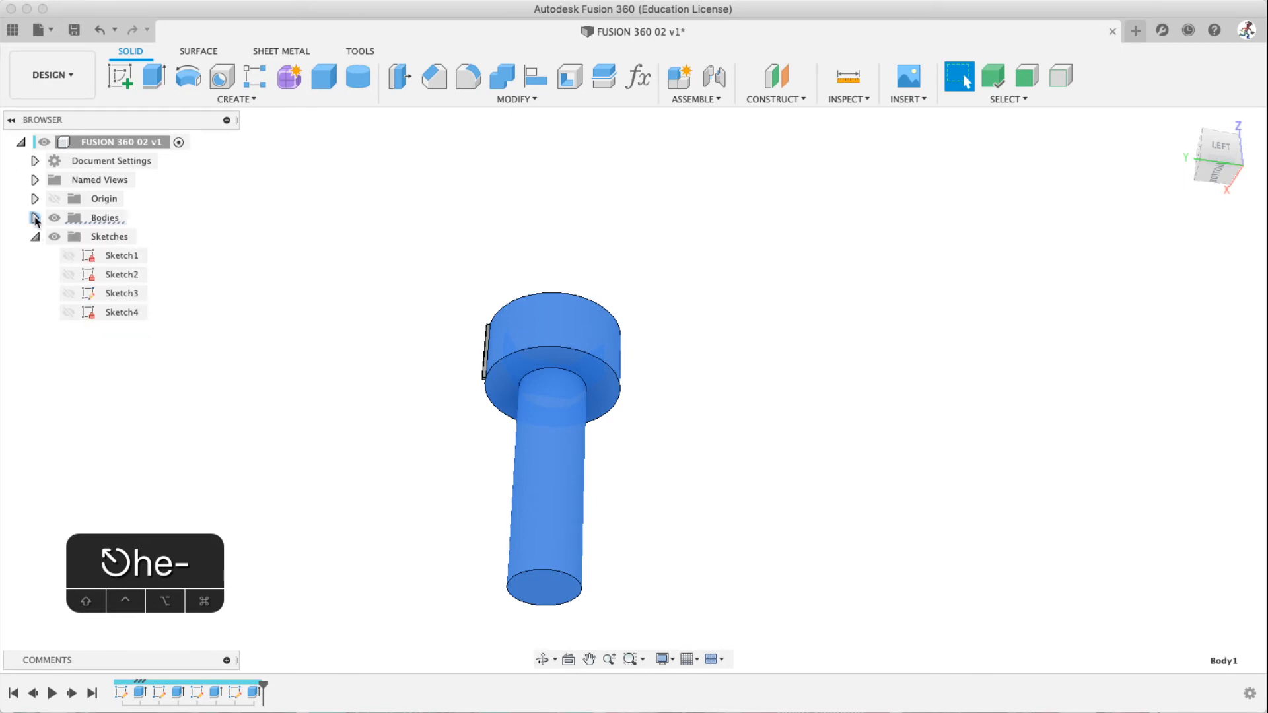
left_click(35, 218)
left_click(110, 256)
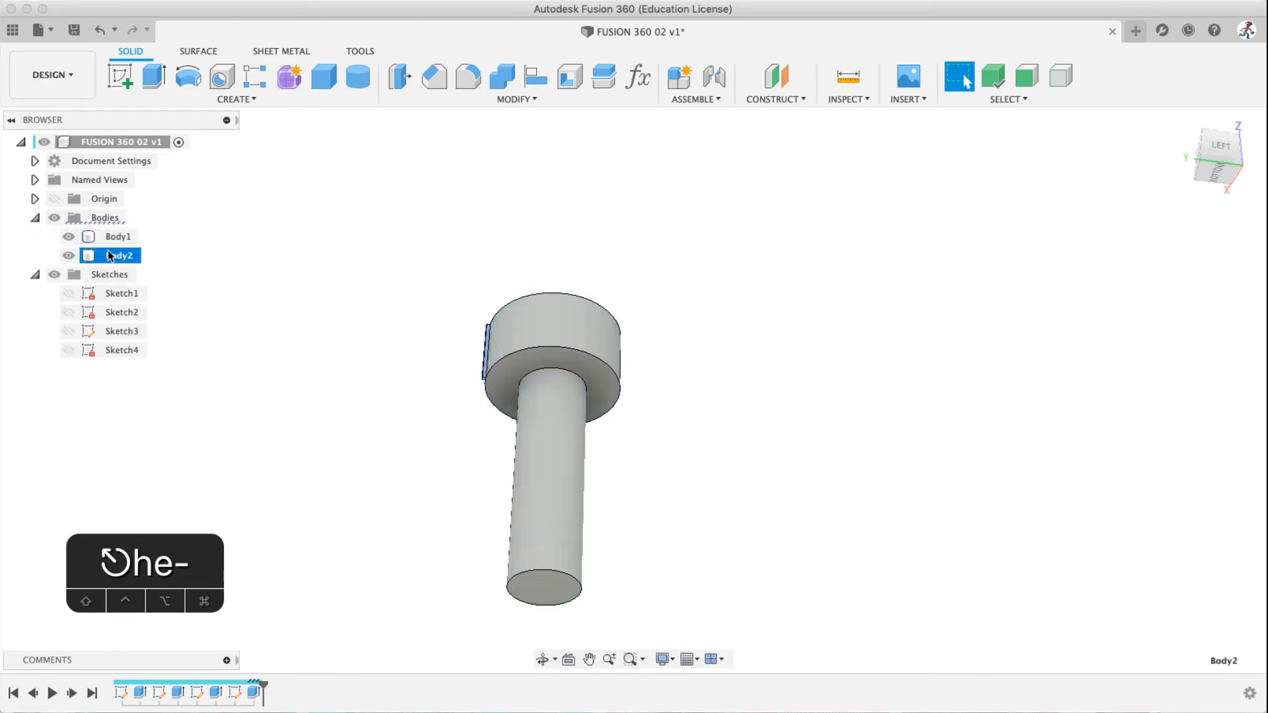
scroll(484, 367, "up", 5)
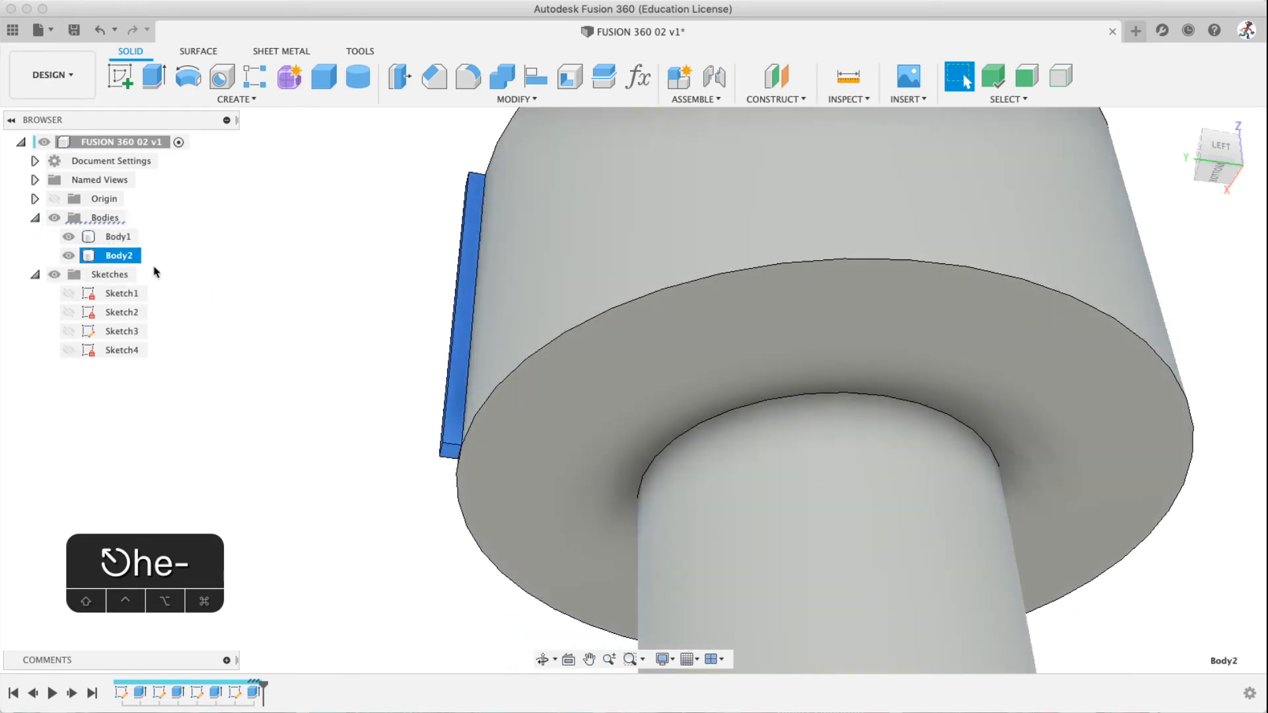
left_click(111, 238)
left_click(214, 202)
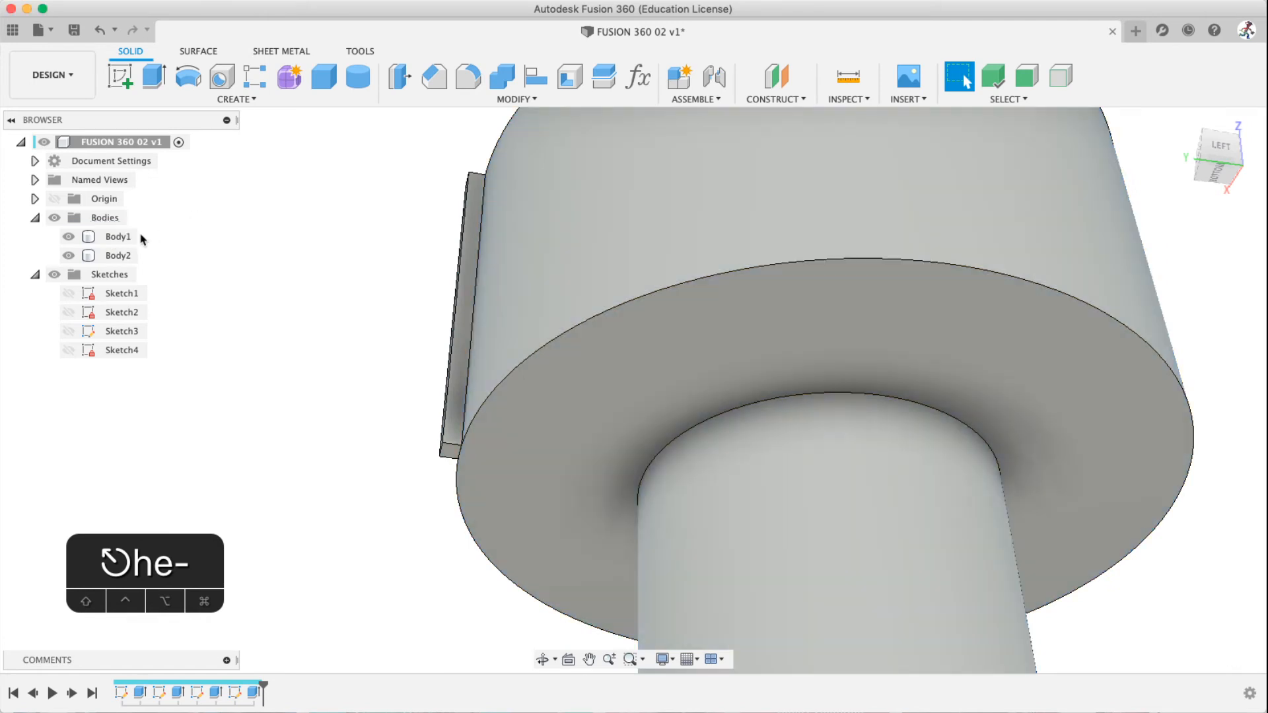
Rename Body1, the screw's main body, as M3x10-Bolt
left_click(124, 239)
left_click(117, 239)
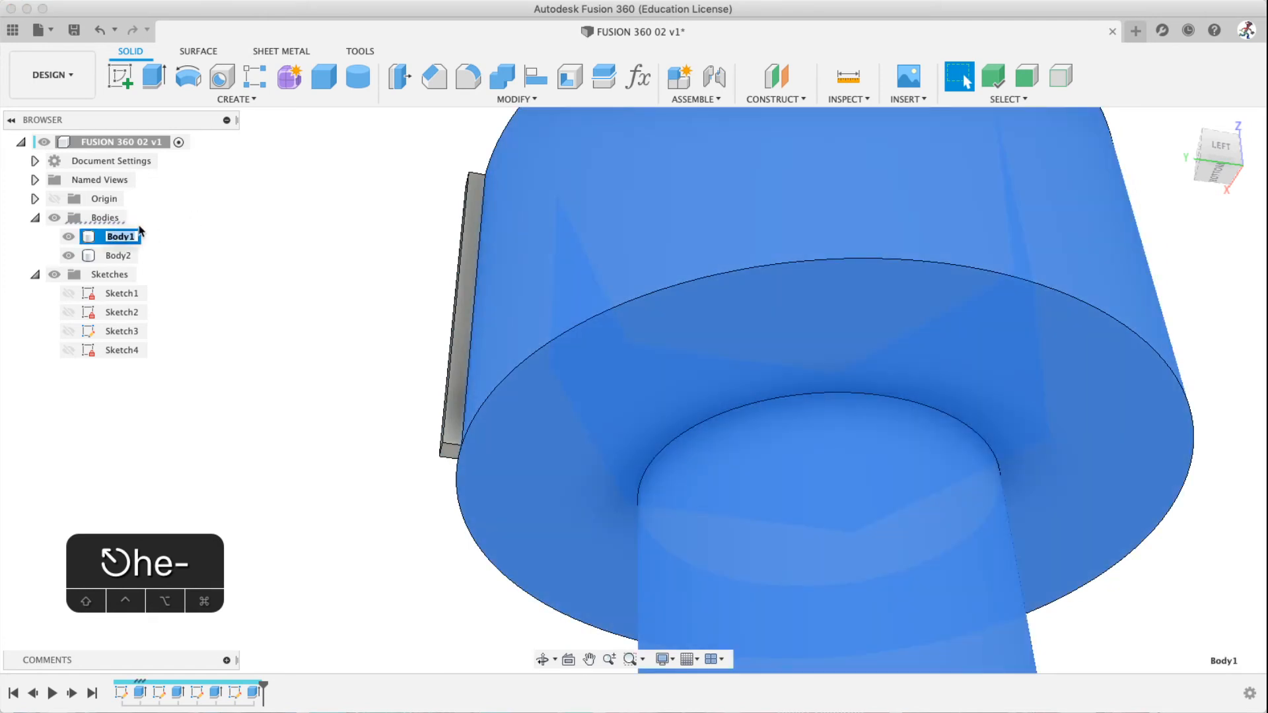
type("M3")
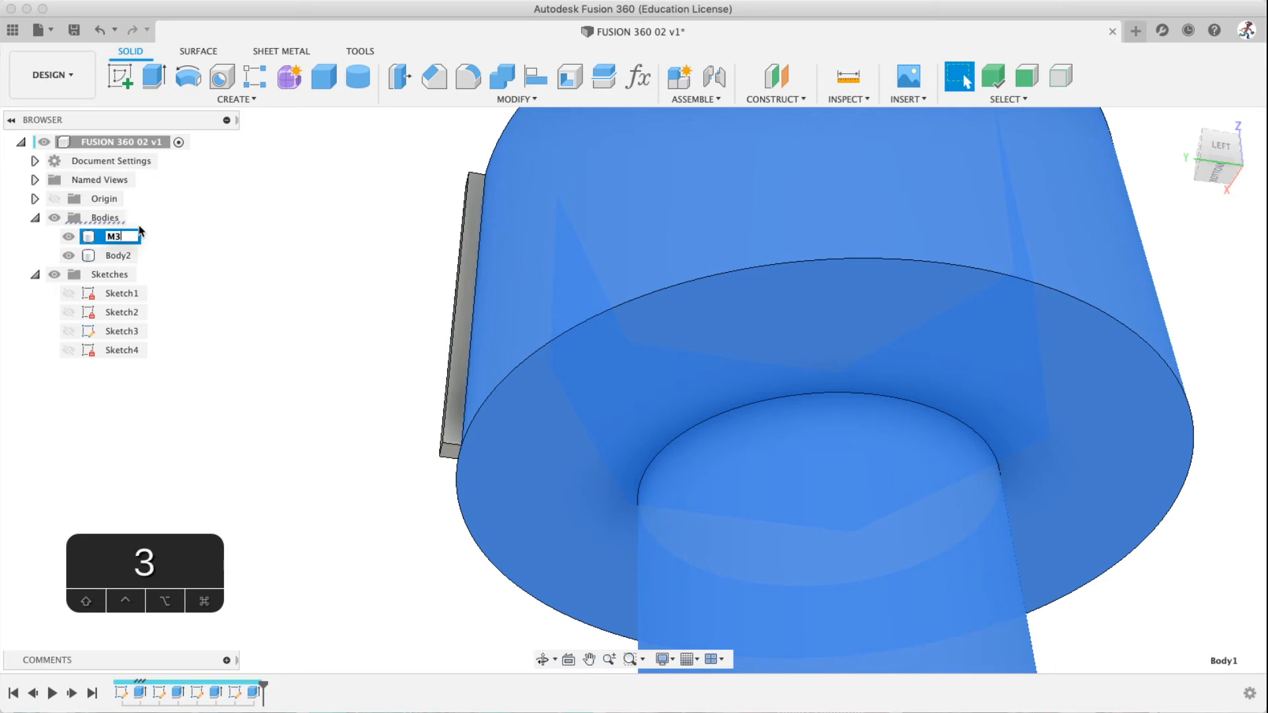
type("x10")
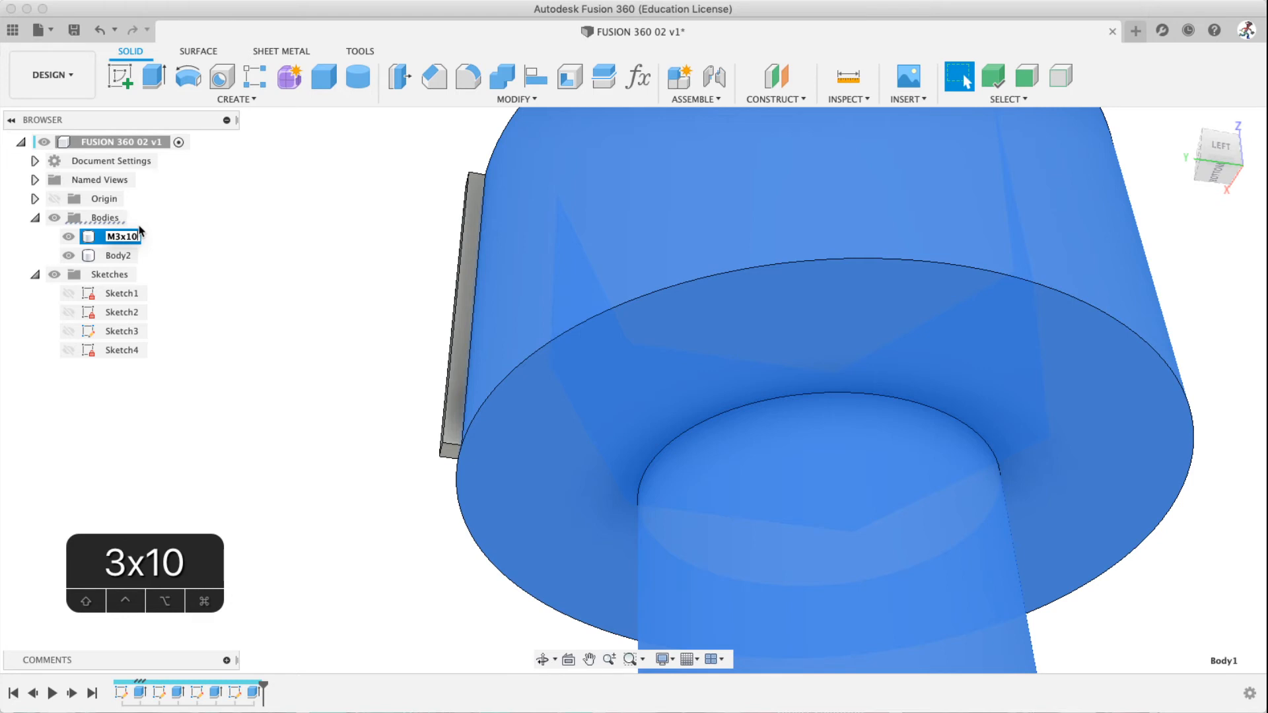
type(" Bolt")
key("BackSpace")
key("BackSpace")
key("BackSpace")
key("BackSpace")
key("BackSpace")
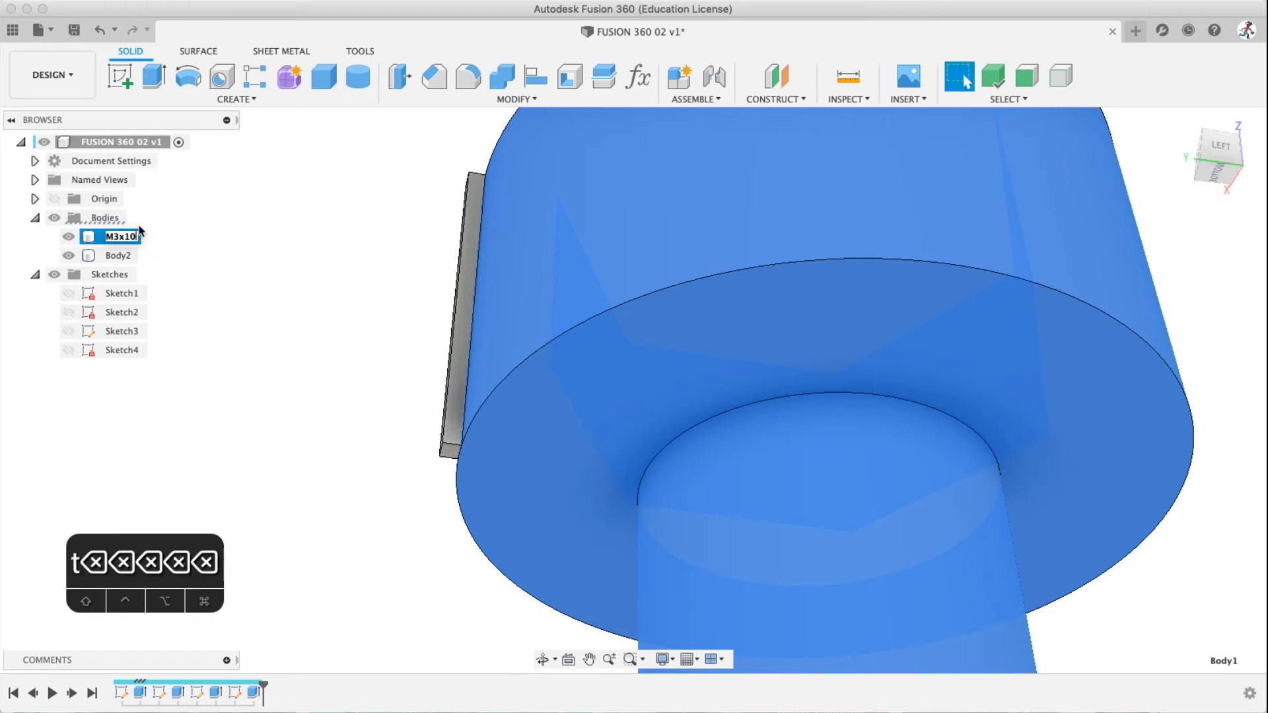
key("Return")
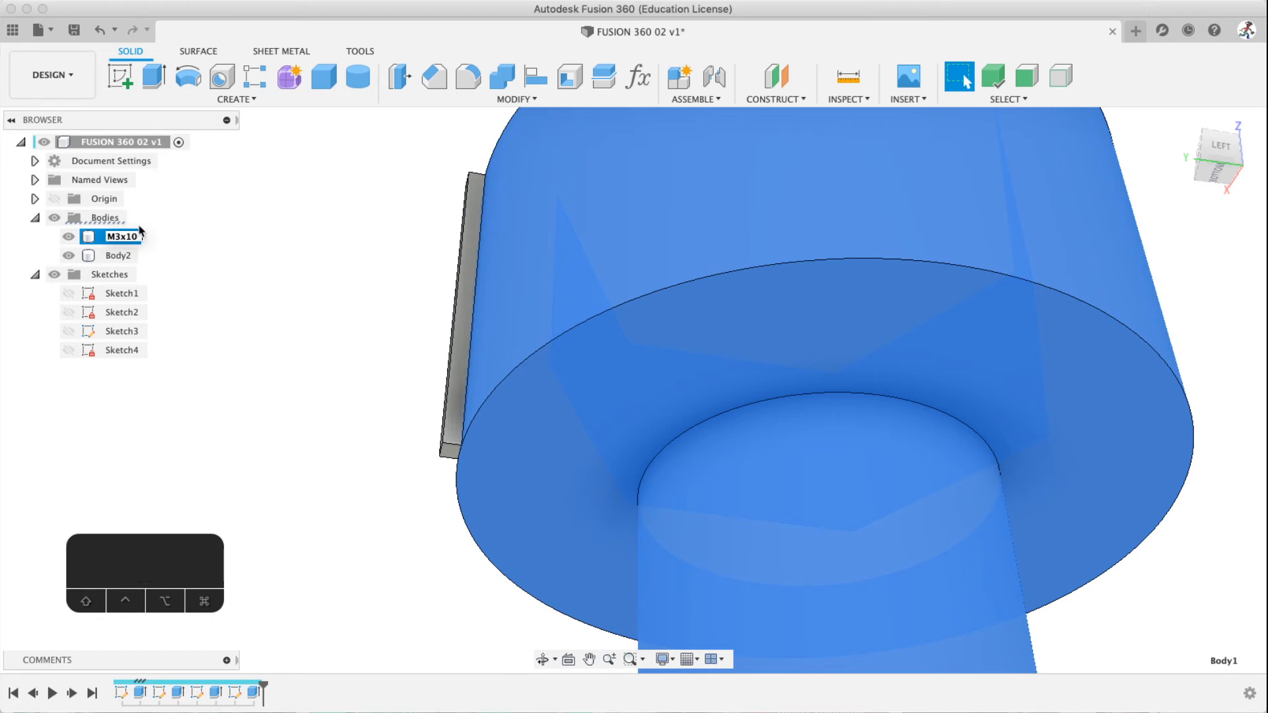
key("Delete")
type("-")
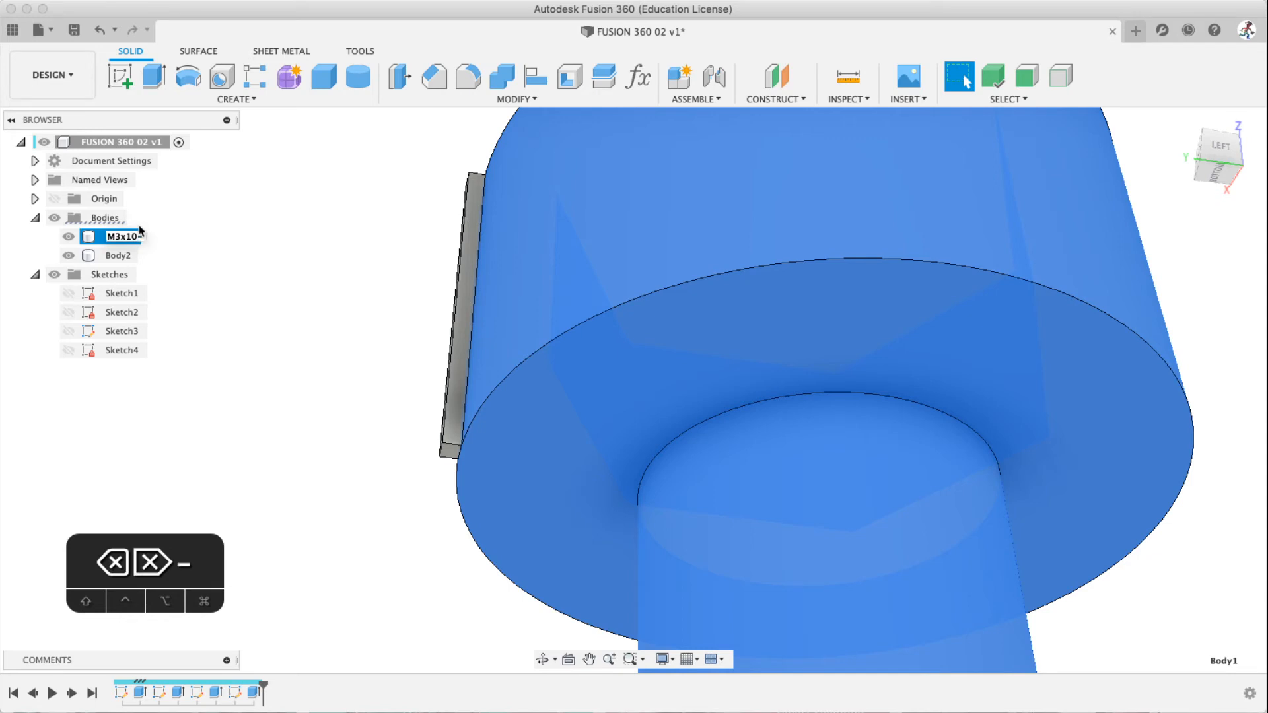
type("Bolt")
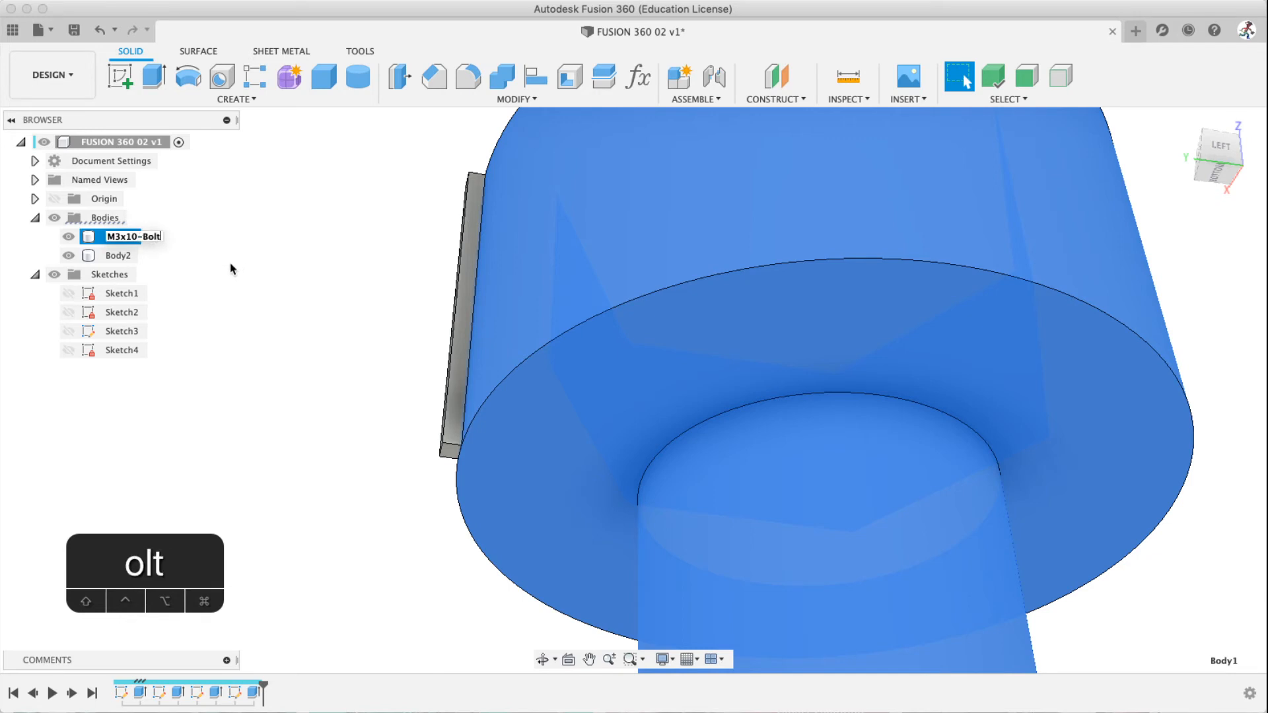
key("Return")
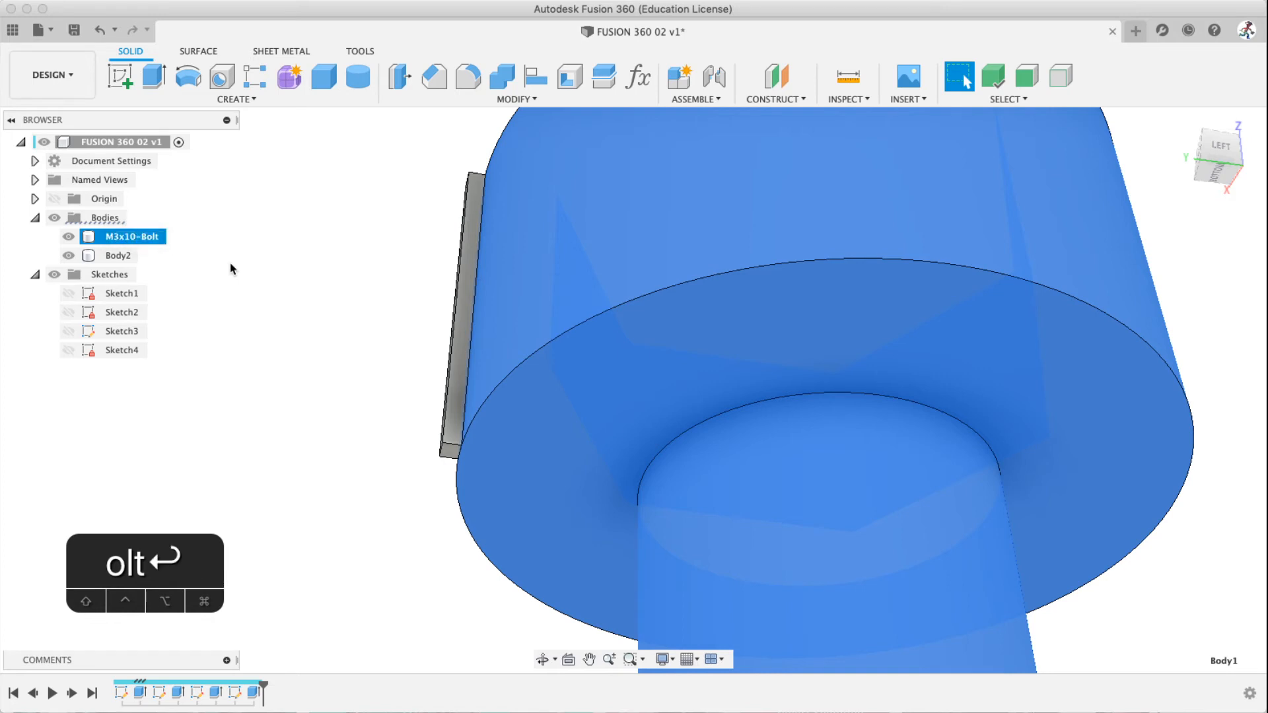
Examine the bolt head and the separate grip bar from the side and above, highlighting both bodies
scroll(625, 343, "down", 10)
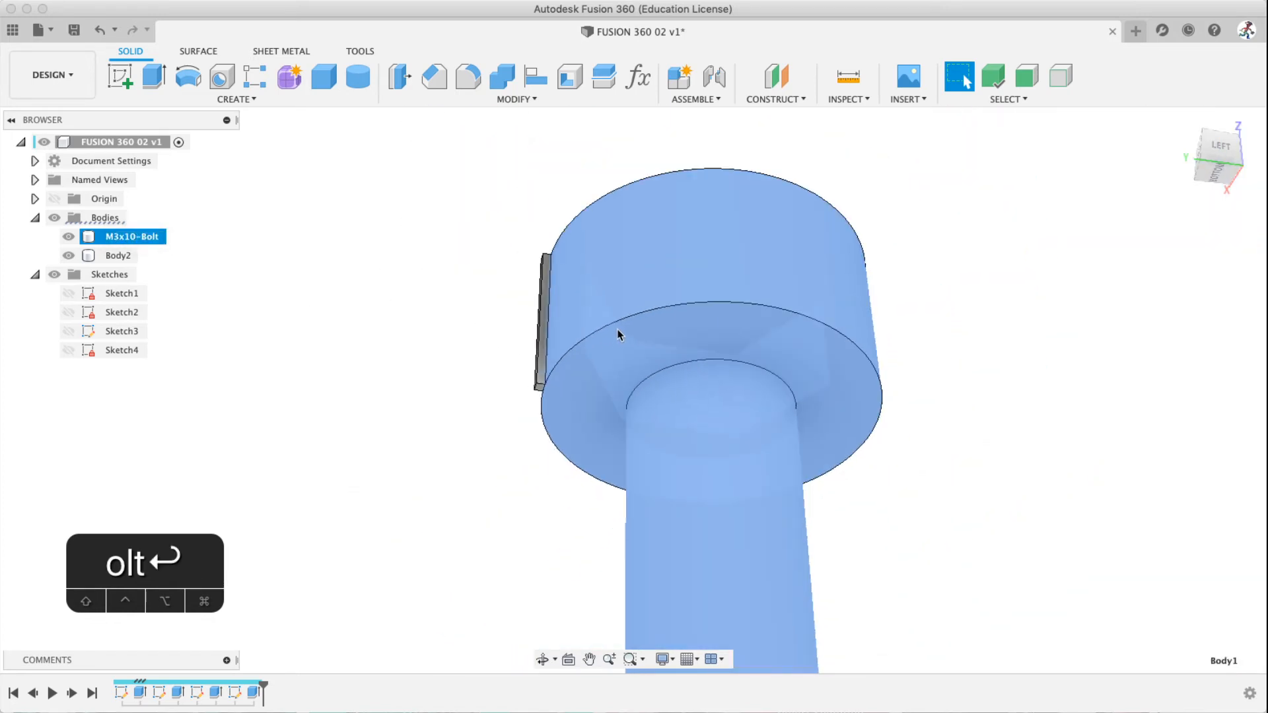
middle_click_drag(558, 292, 562, 332)
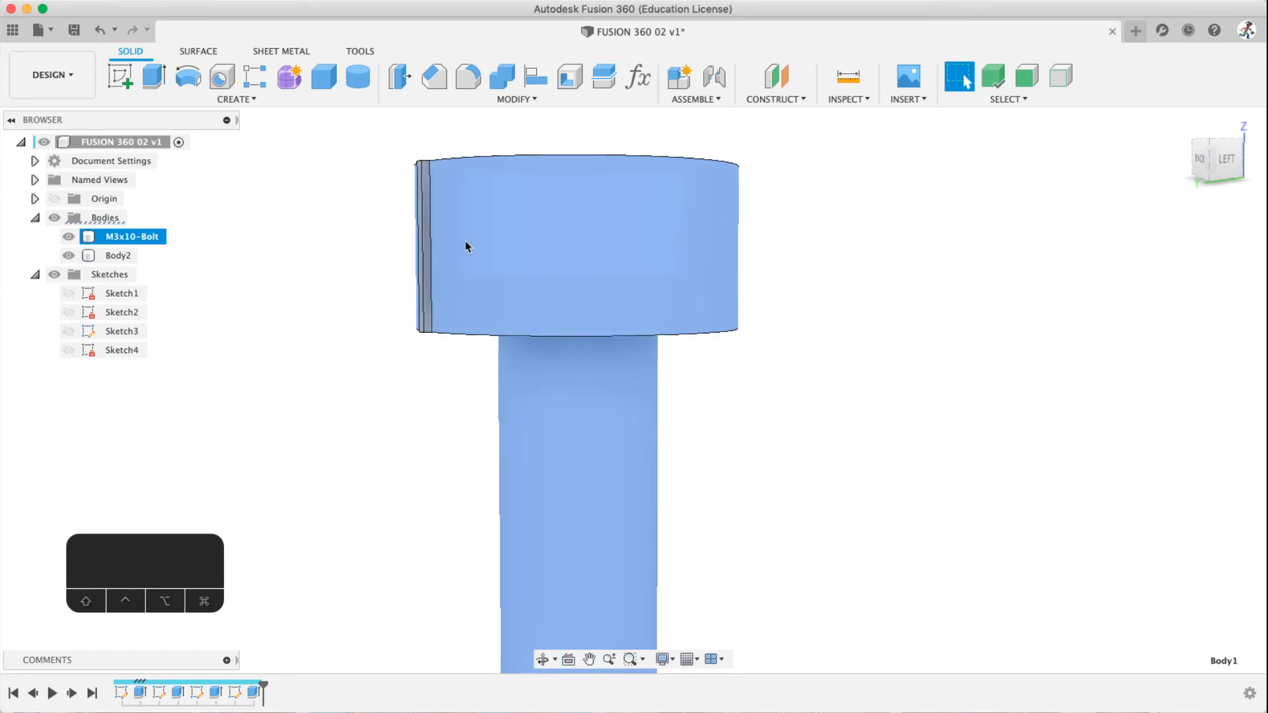
middle_click_drag(467, 244, 512, 331)
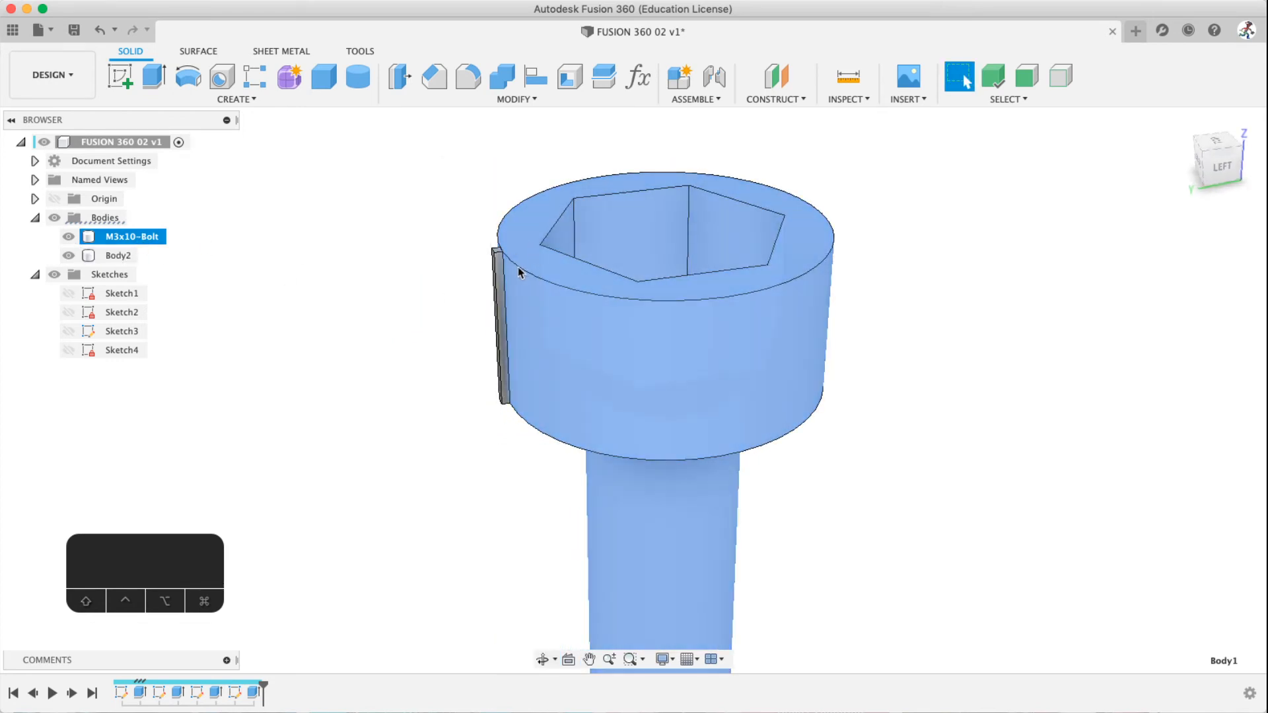
scroll(487, 268, "down", 3)
scroll(489, 269, "up", 5)
scroll(504, 280, "up", 4)
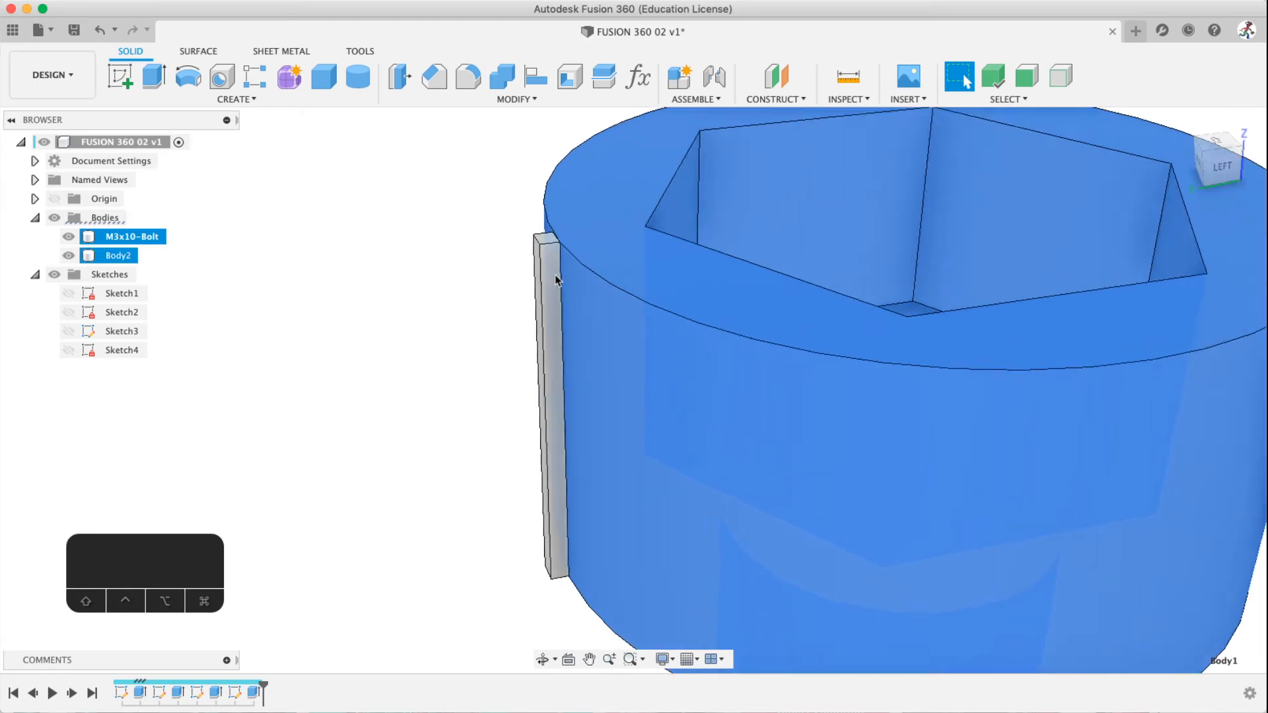
middle_click_drag(595, 300, 450, 265)
scroll(392, 269, "down", 4)
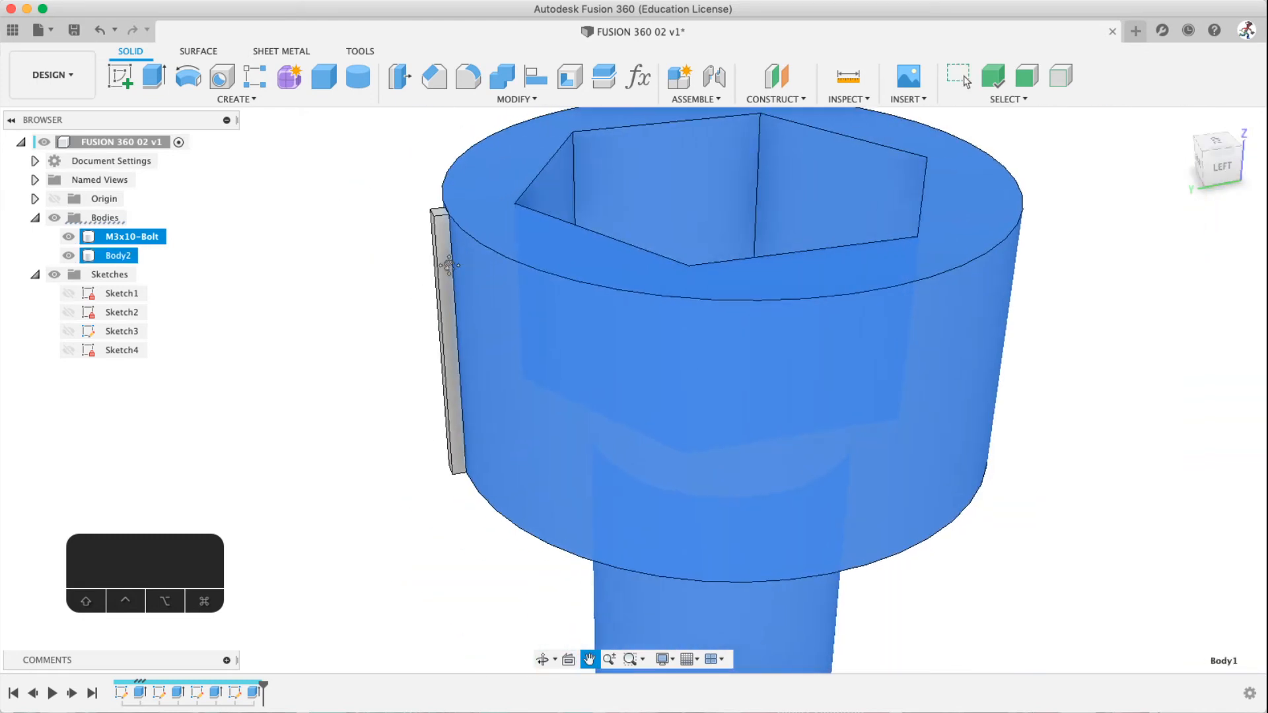
left_click(354, 231)
left_click(130, 237)
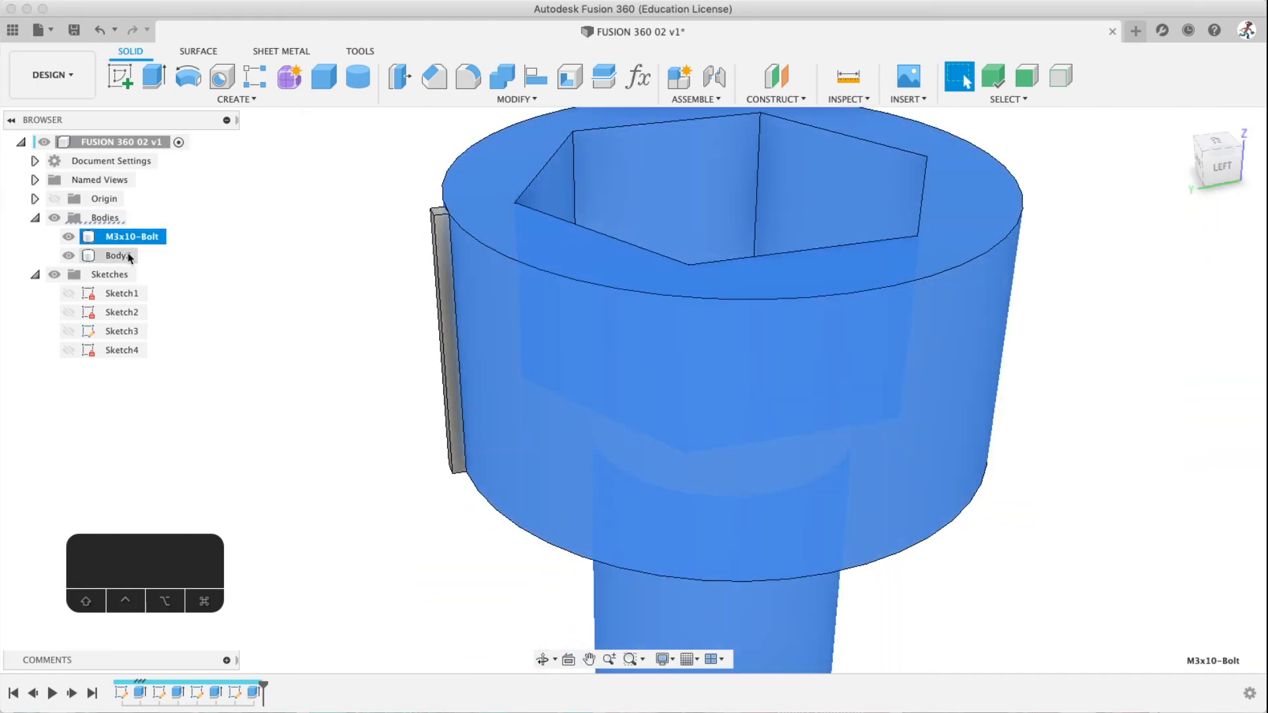
left_click(119, 256)
left_click(130, 237, "shift")
middle_click_drag(548, 263, 498, 311, "shift")
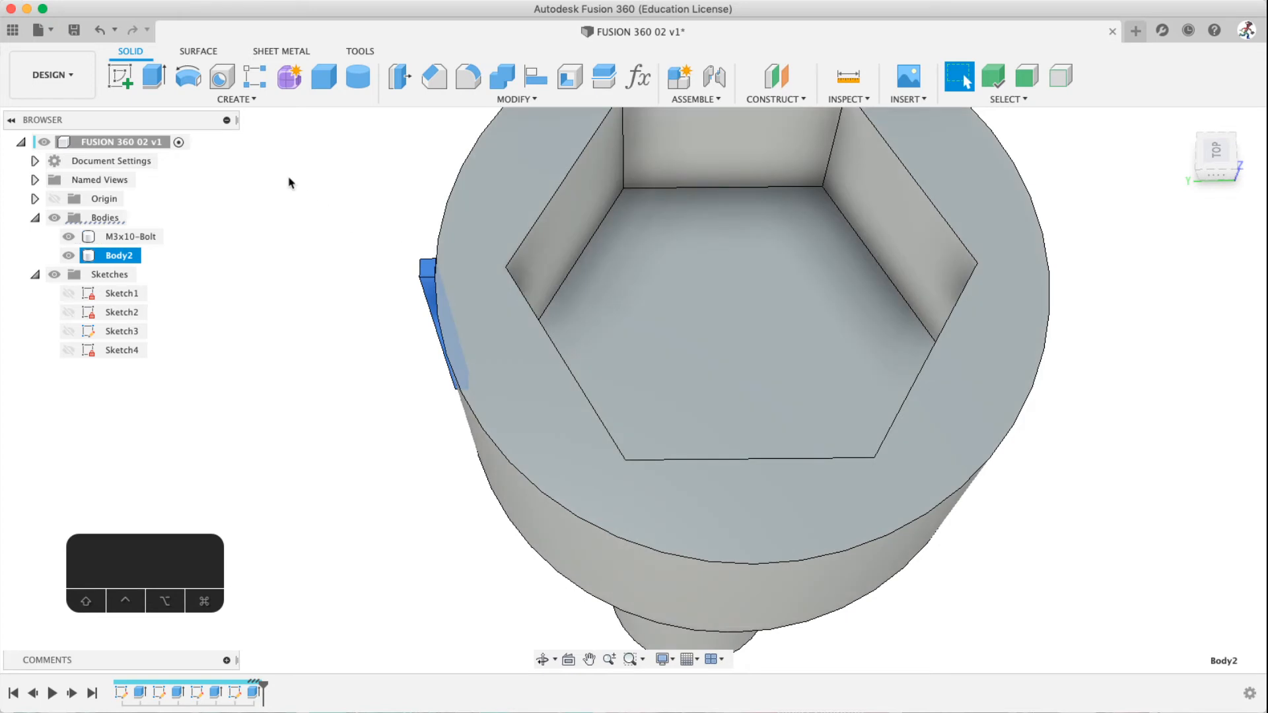
left_click(338, 229)
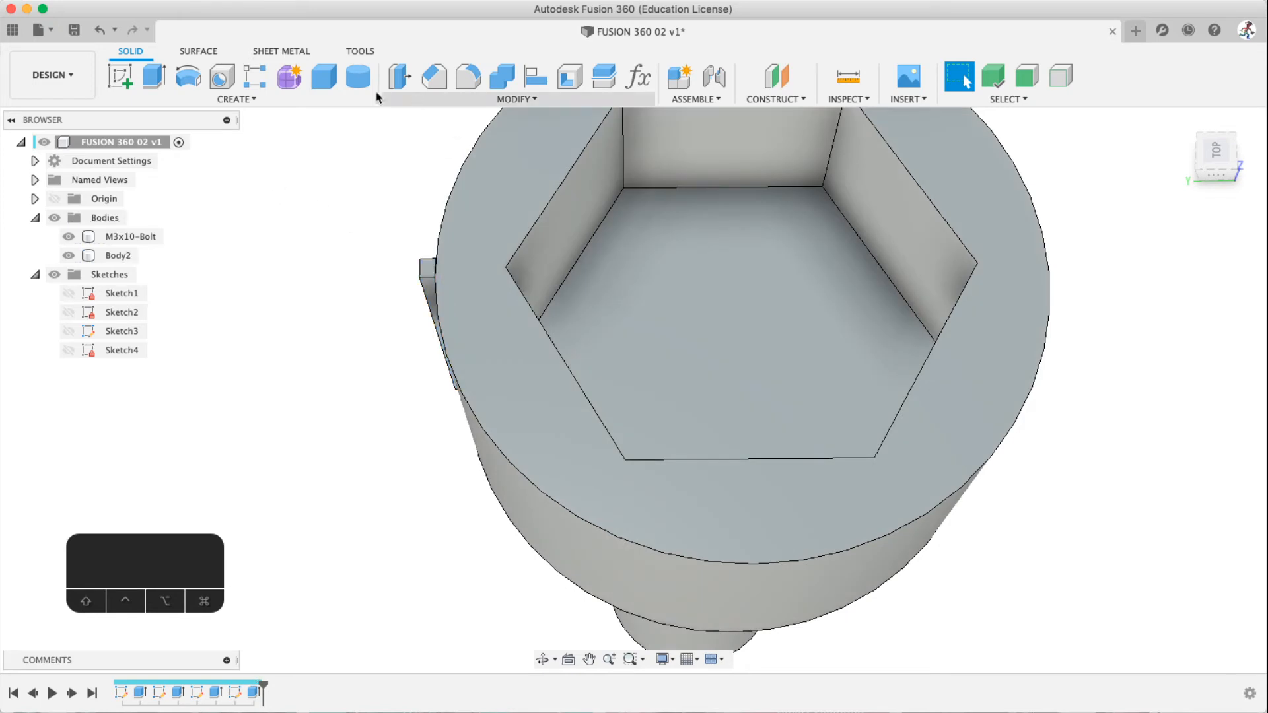
Pin the Circular Pattern command to the toolbar and place it directly after Rectangular Pattern
left_click(266, 101)
mouse_move(268, 434)
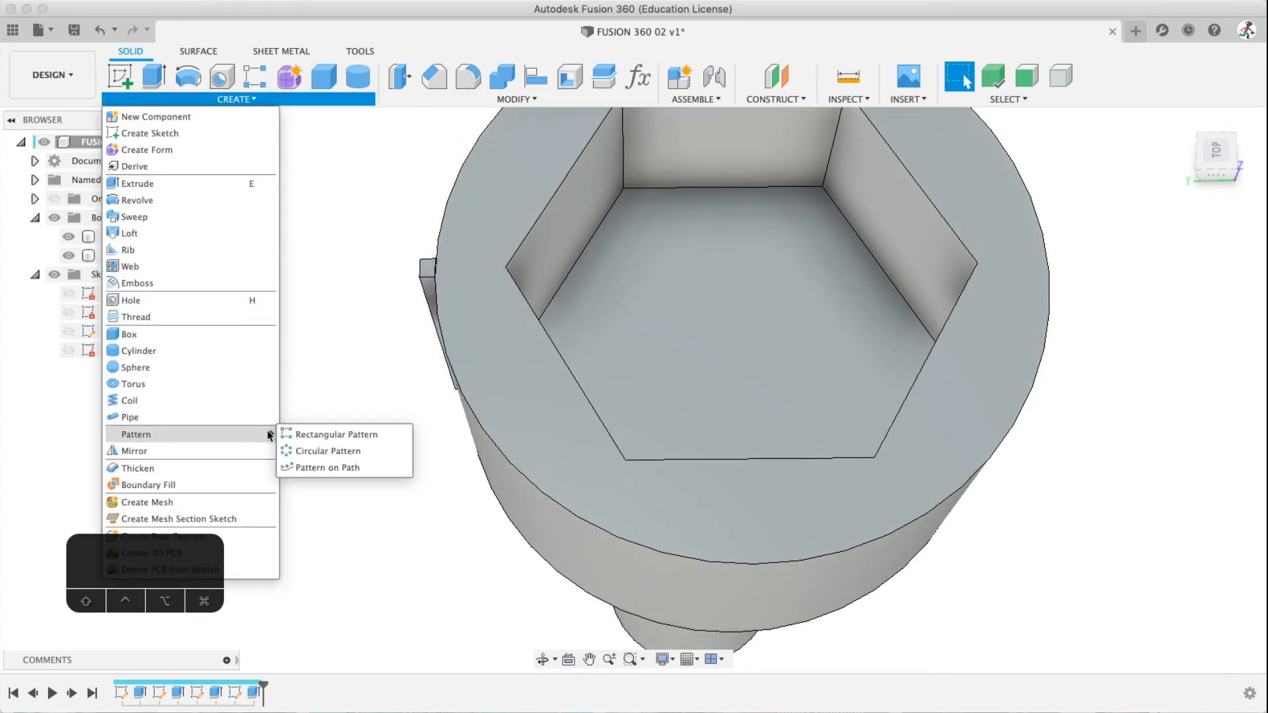
left_click(401, 452)
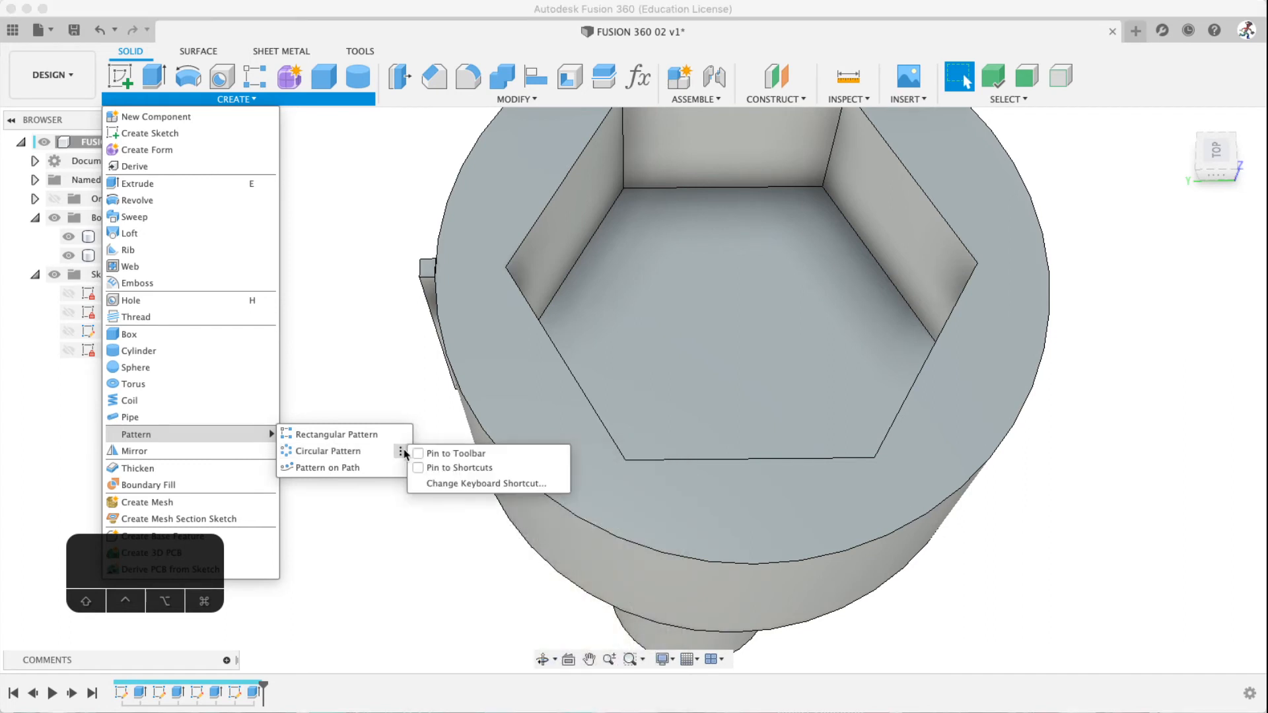
left_click(418, 454)
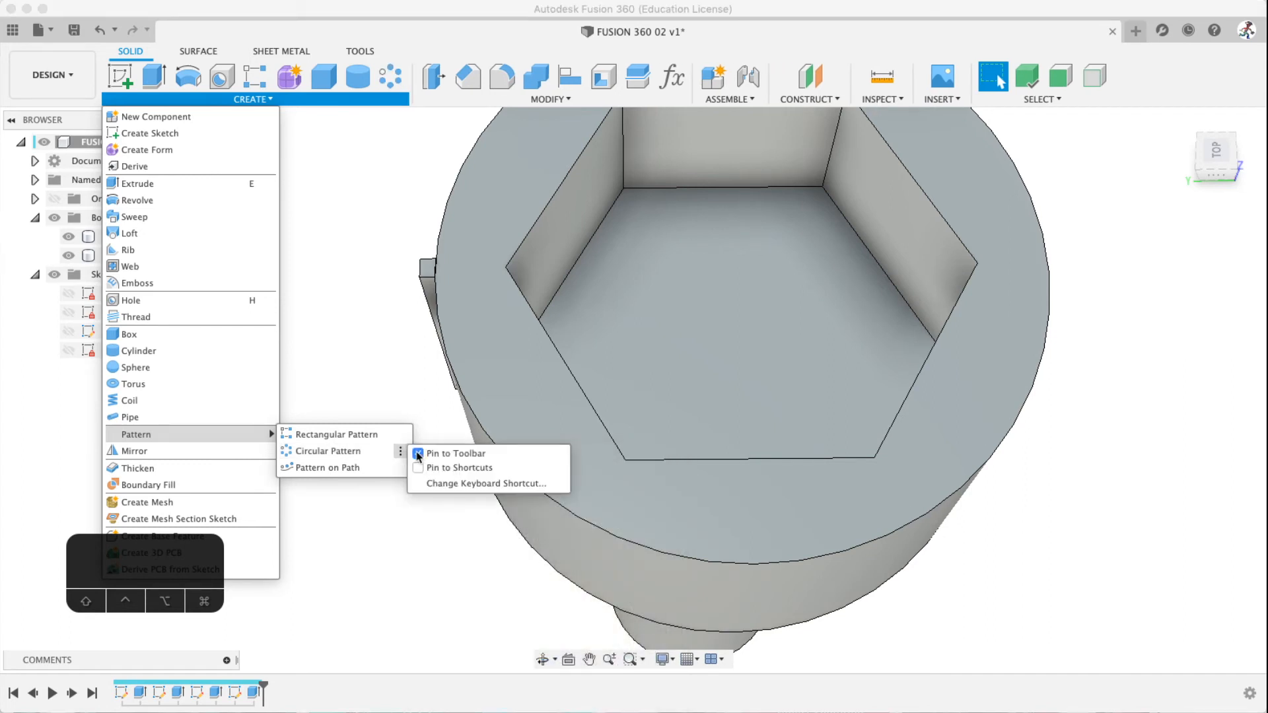
left_click(378, 161)
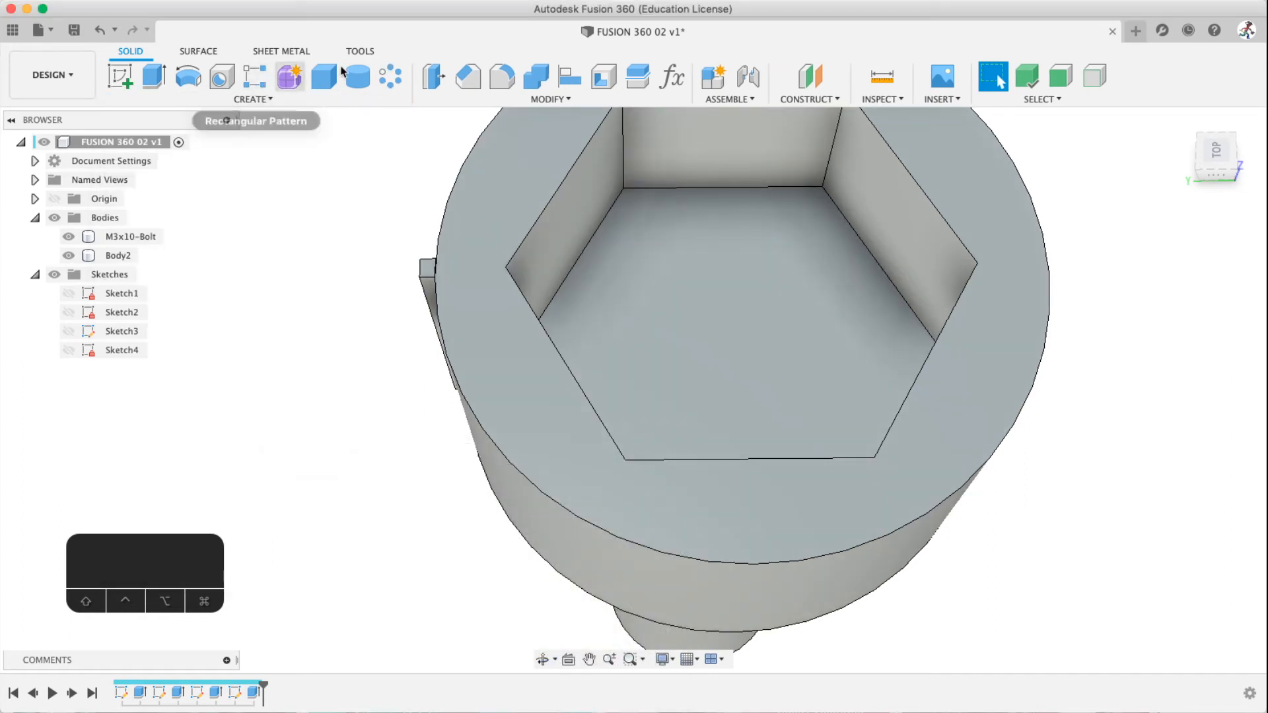
left_click_drag(390, 78, 282, 81)
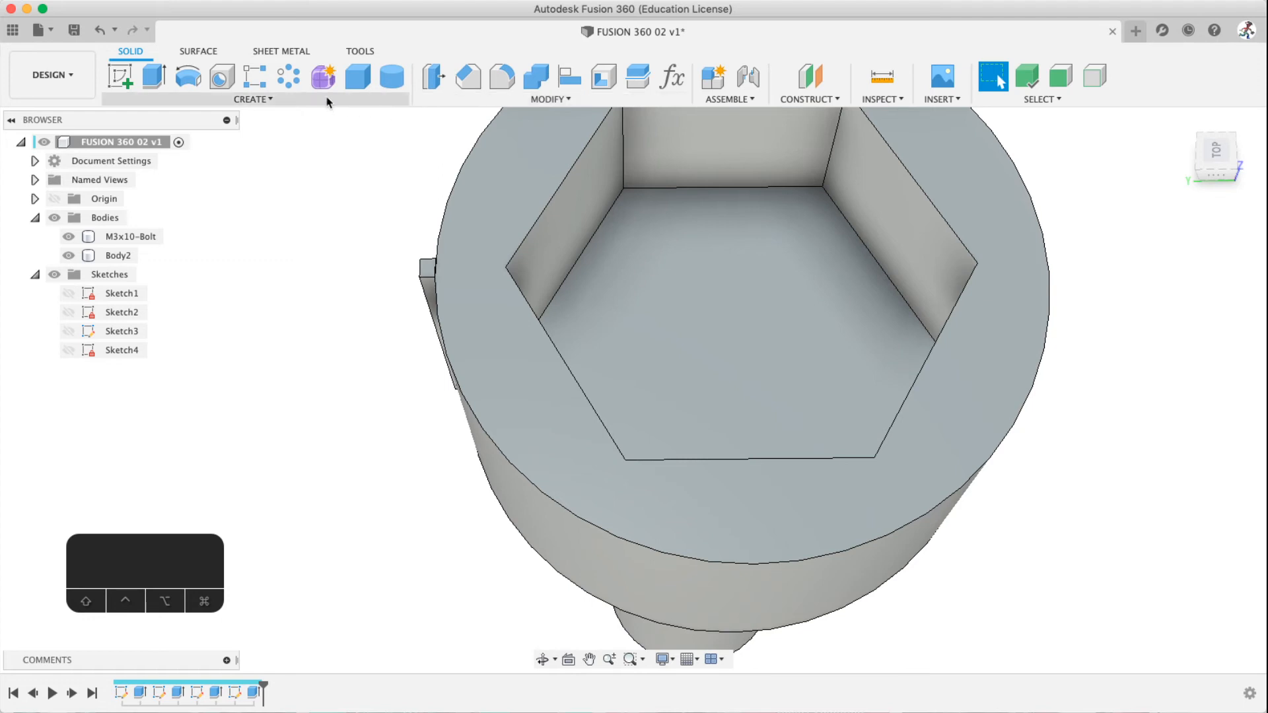
Start a circular pattern with the Bodies pattern type and choose the grip bar on the screw head as its object
left_click(289, 77)
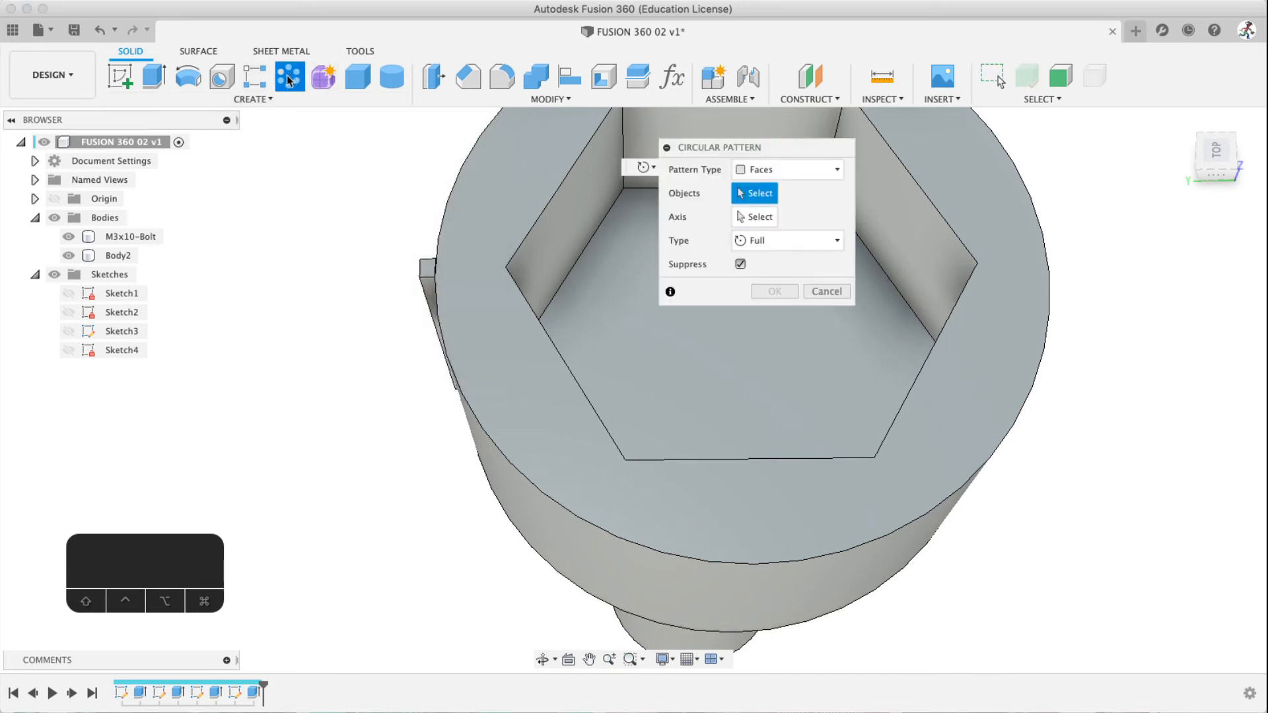
middle_click_drag(376, 184, 299, 280)
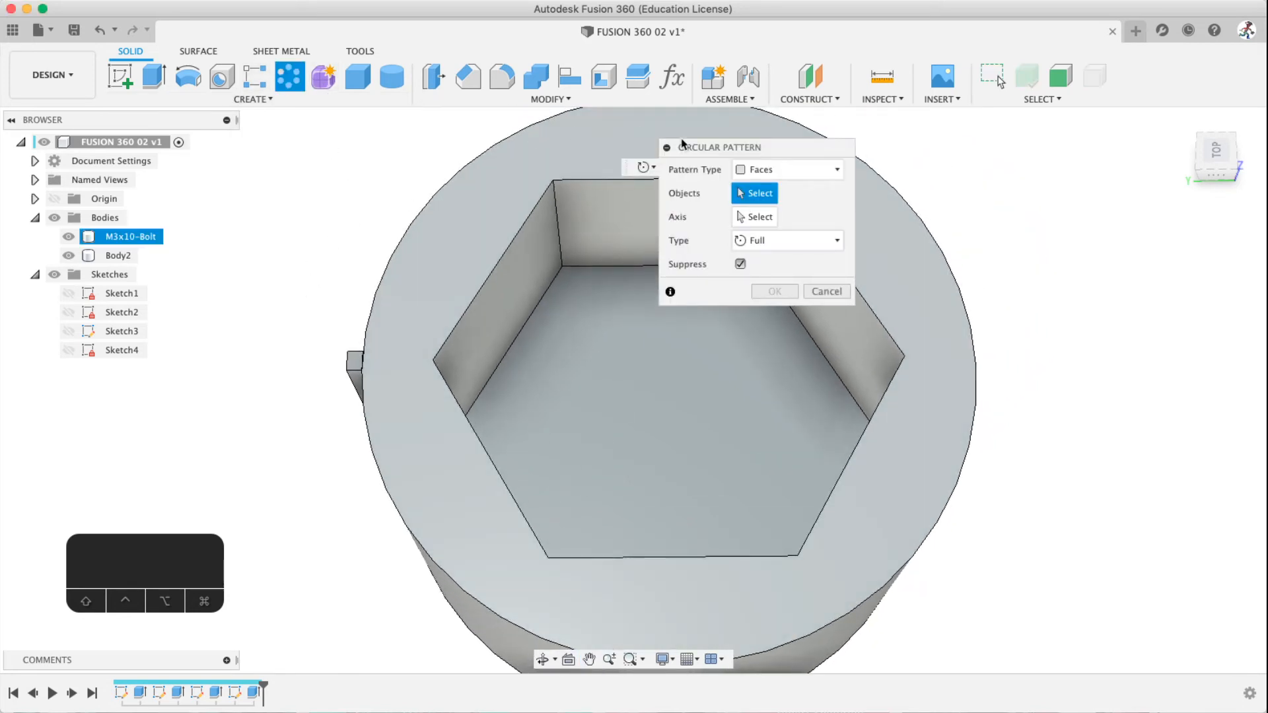
left_click(797, 174)
left_click(784, 206)
left_click(781, 166)
left_click(770, 190)
middle_click_drag(429, 308, 467, 227, "shift")
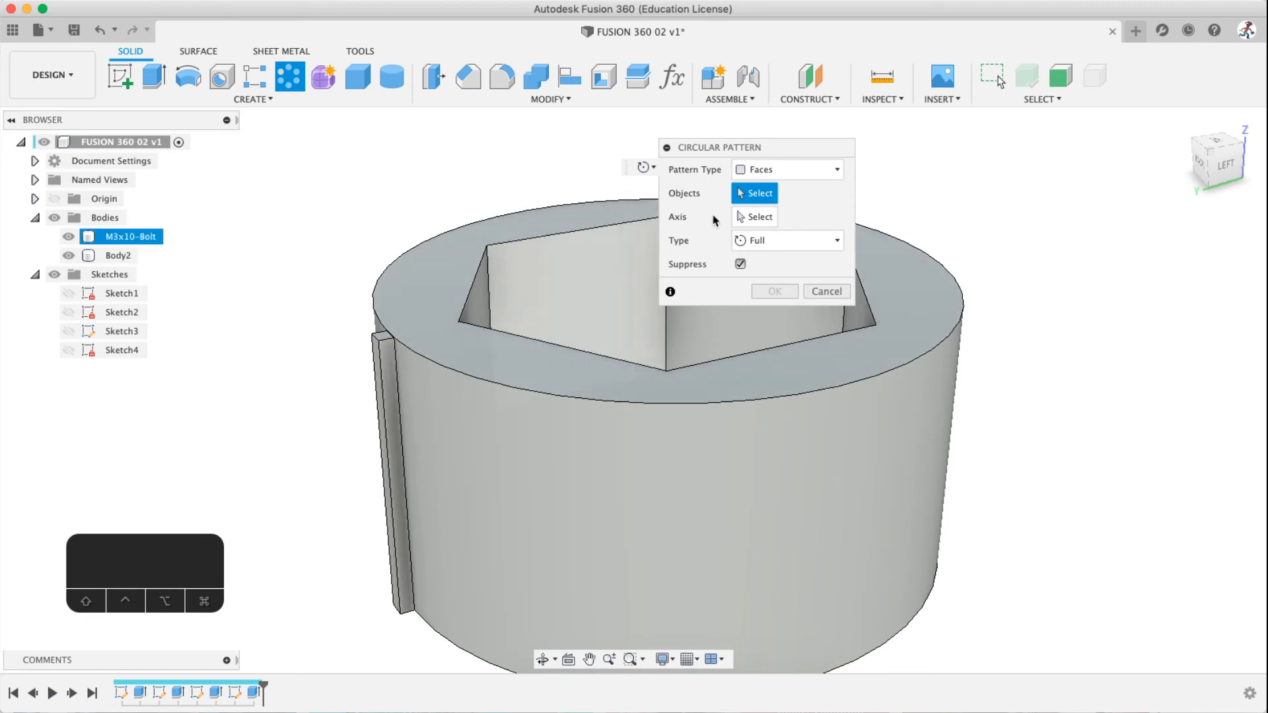
left_click(759, 171)
left_click(754, 206)
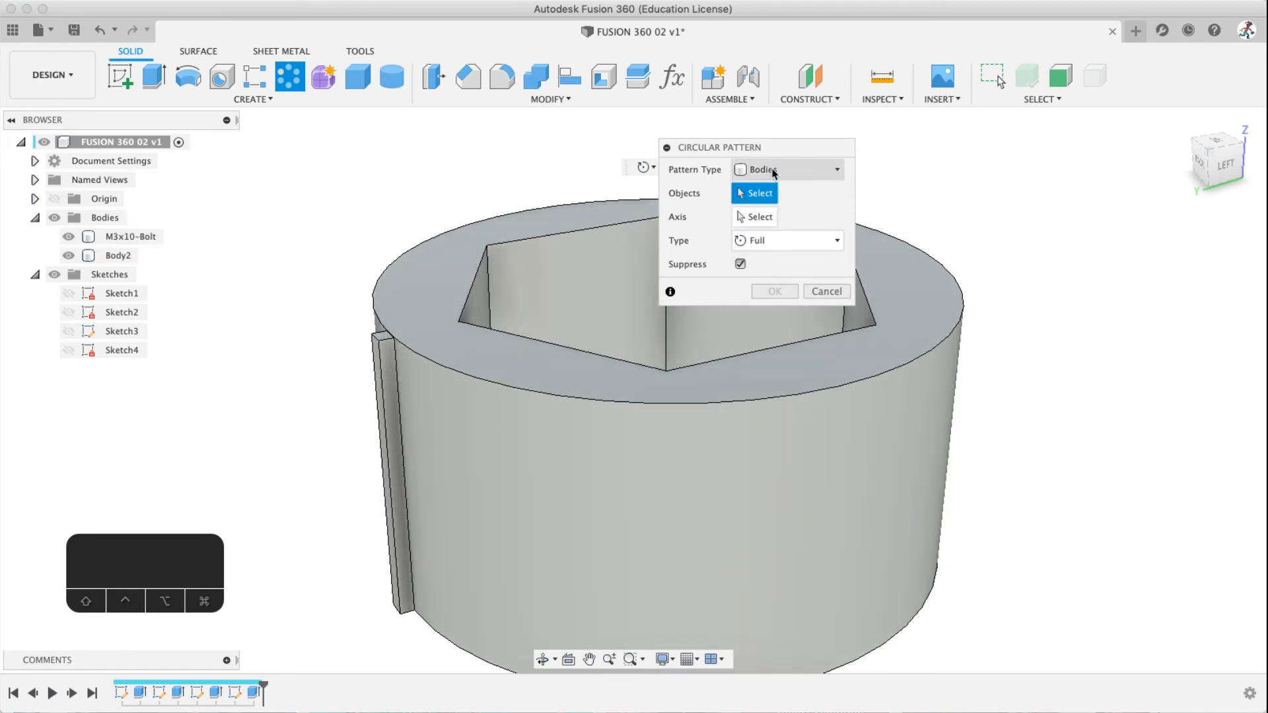
left_click(388, 376)
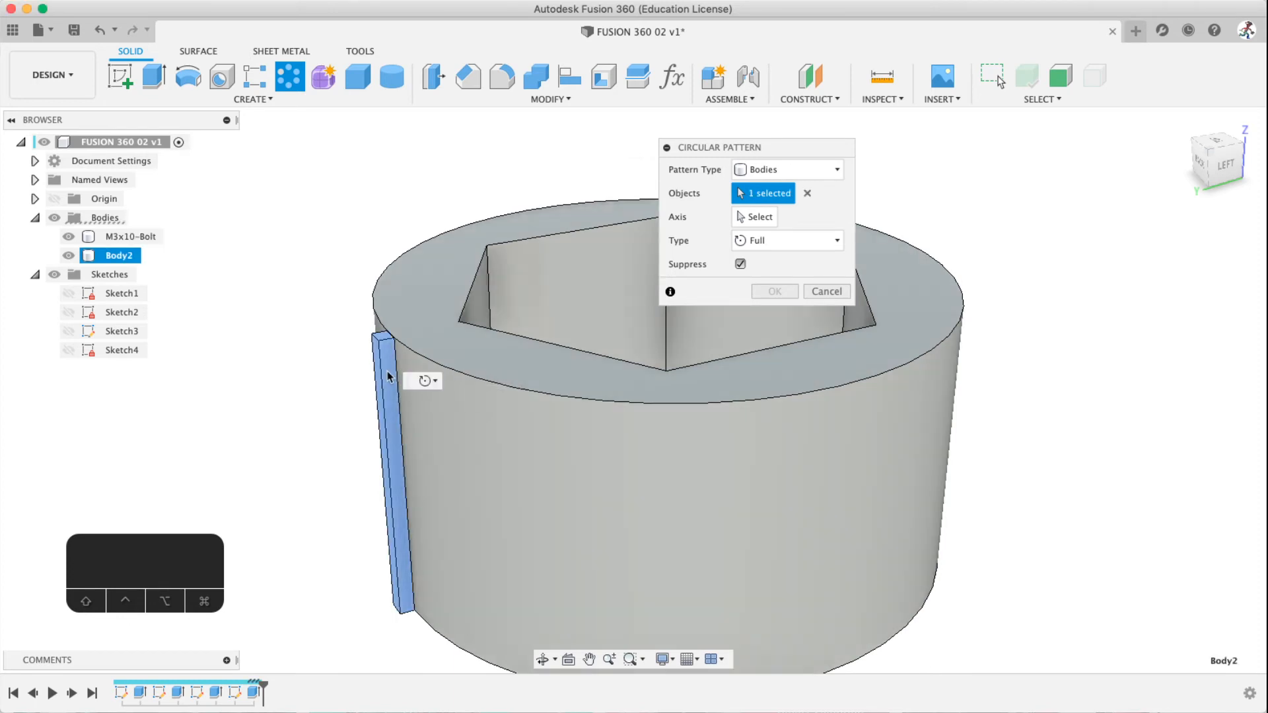
middle_click_drag(433, 343, 465, 343, "shift")
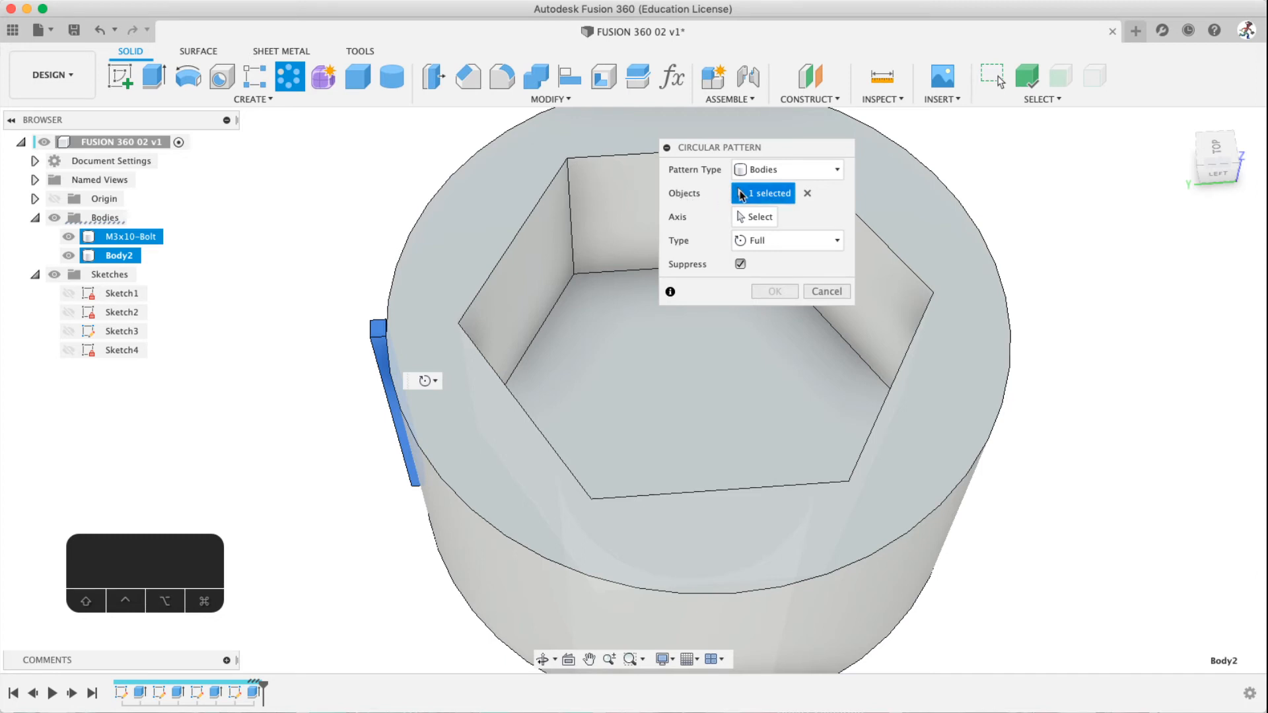
Set the pattern's axis using the outer circular edge on the screw head's top face
left_click(760, 220)
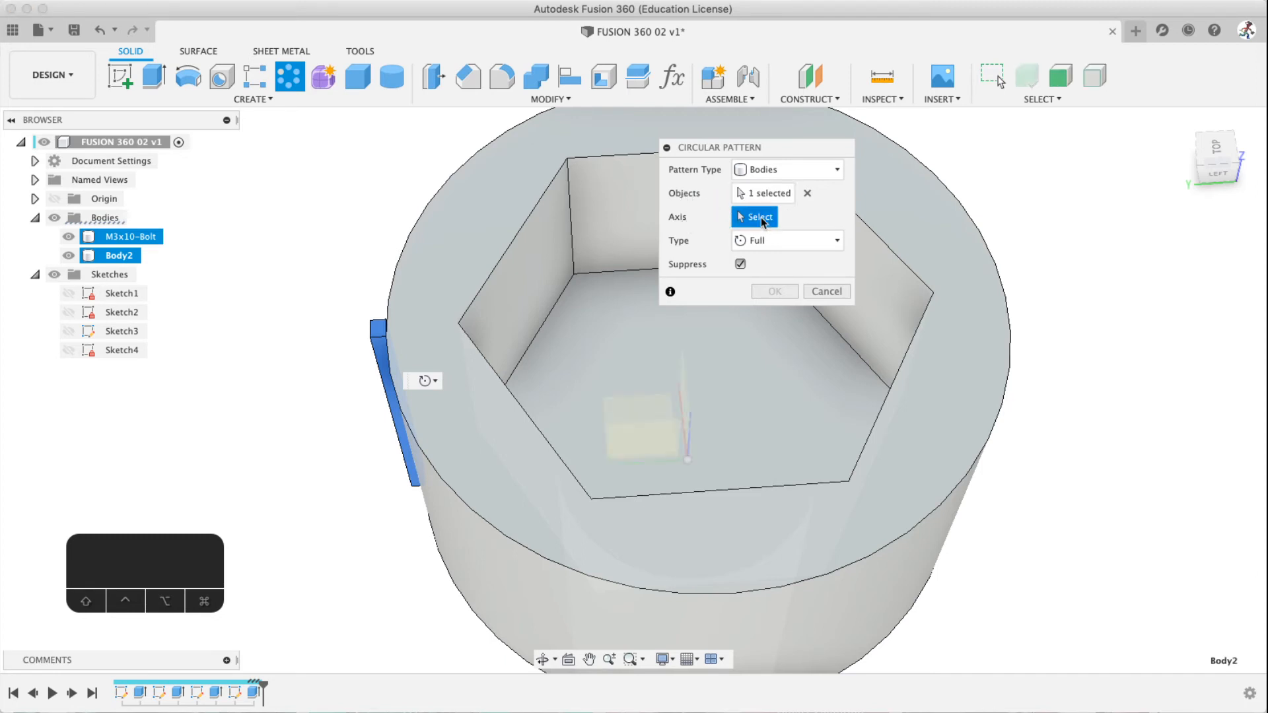
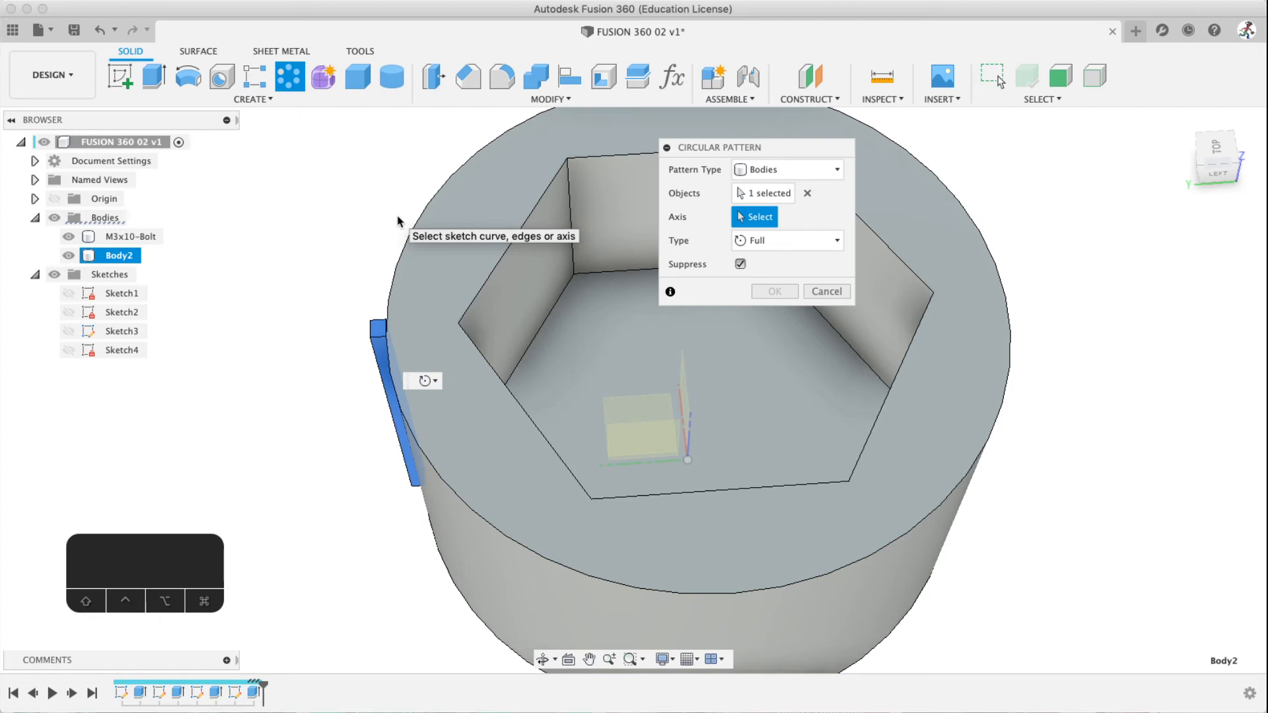
left_click(263, 103)
mouse_move(232, 438)
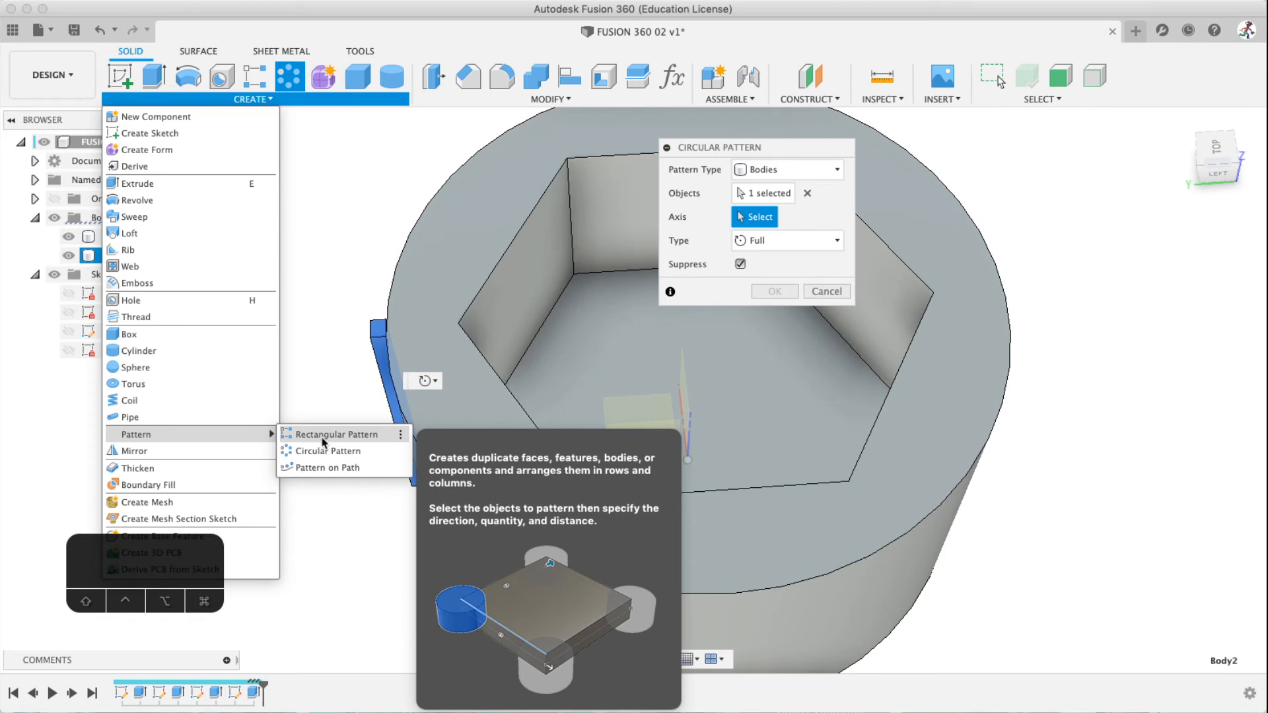
left_click(319, 29)
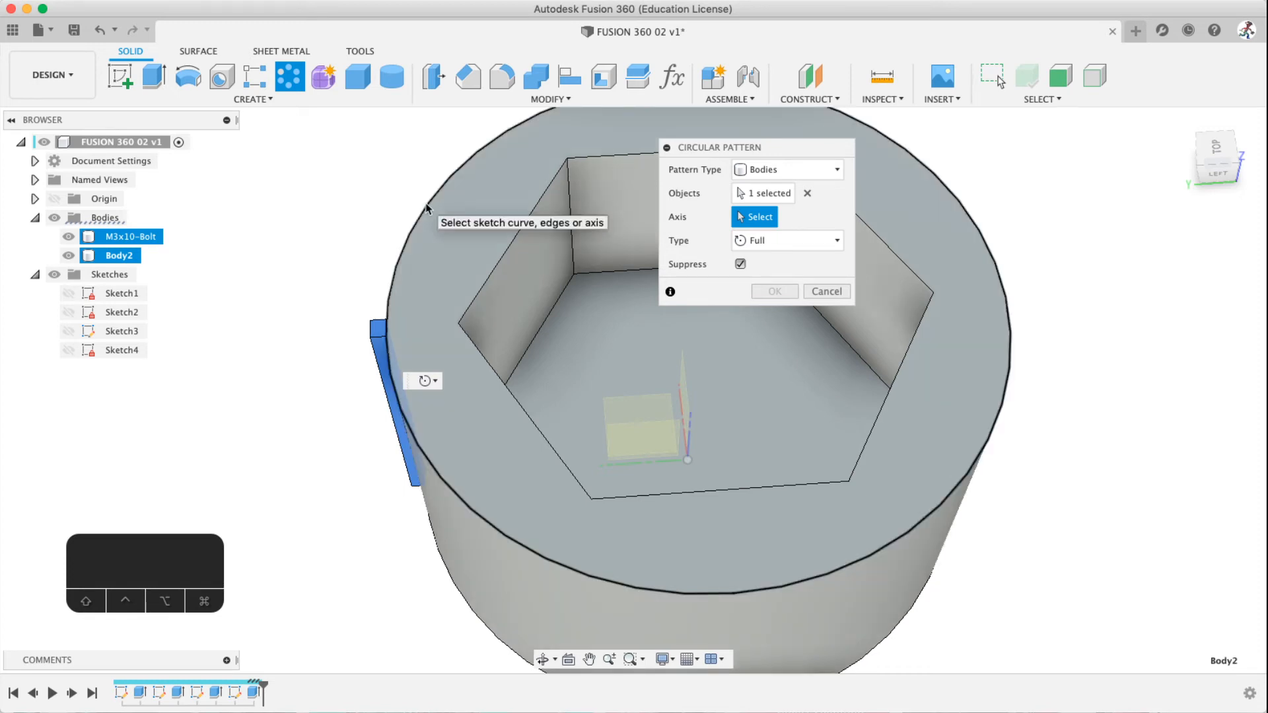
scroll(426, 208, "down", 5)
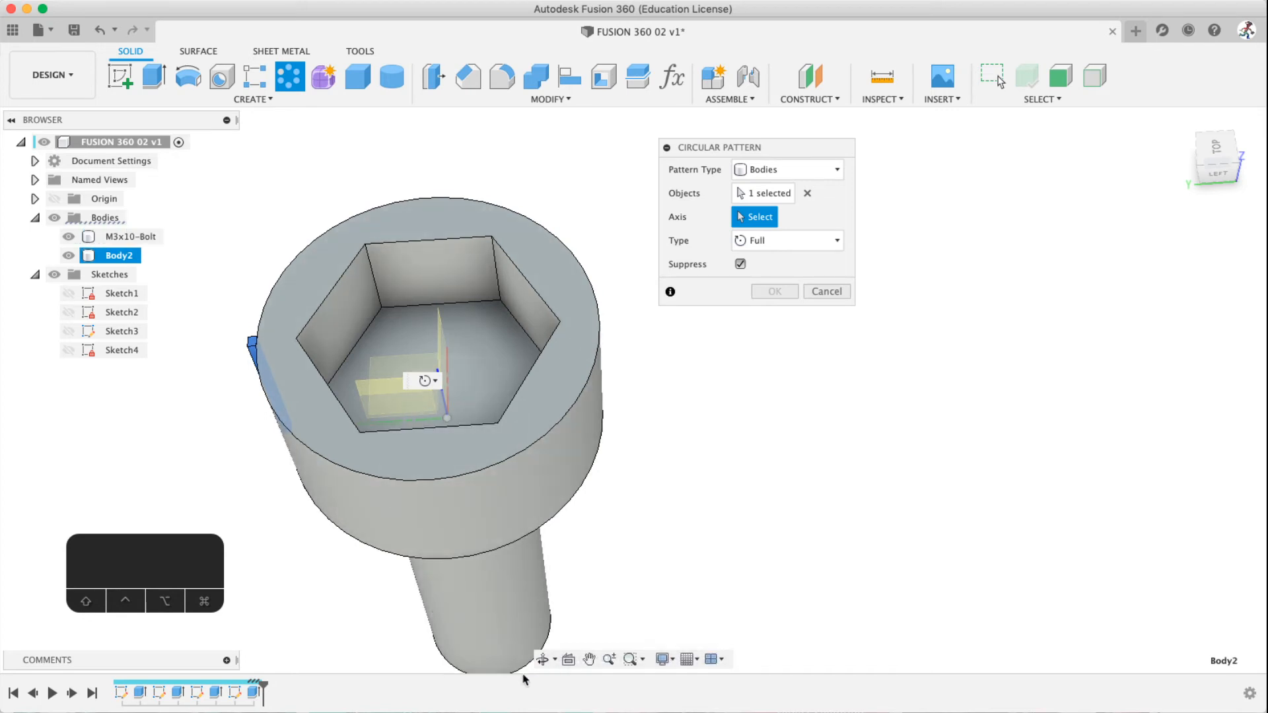
left_click(593, 300)
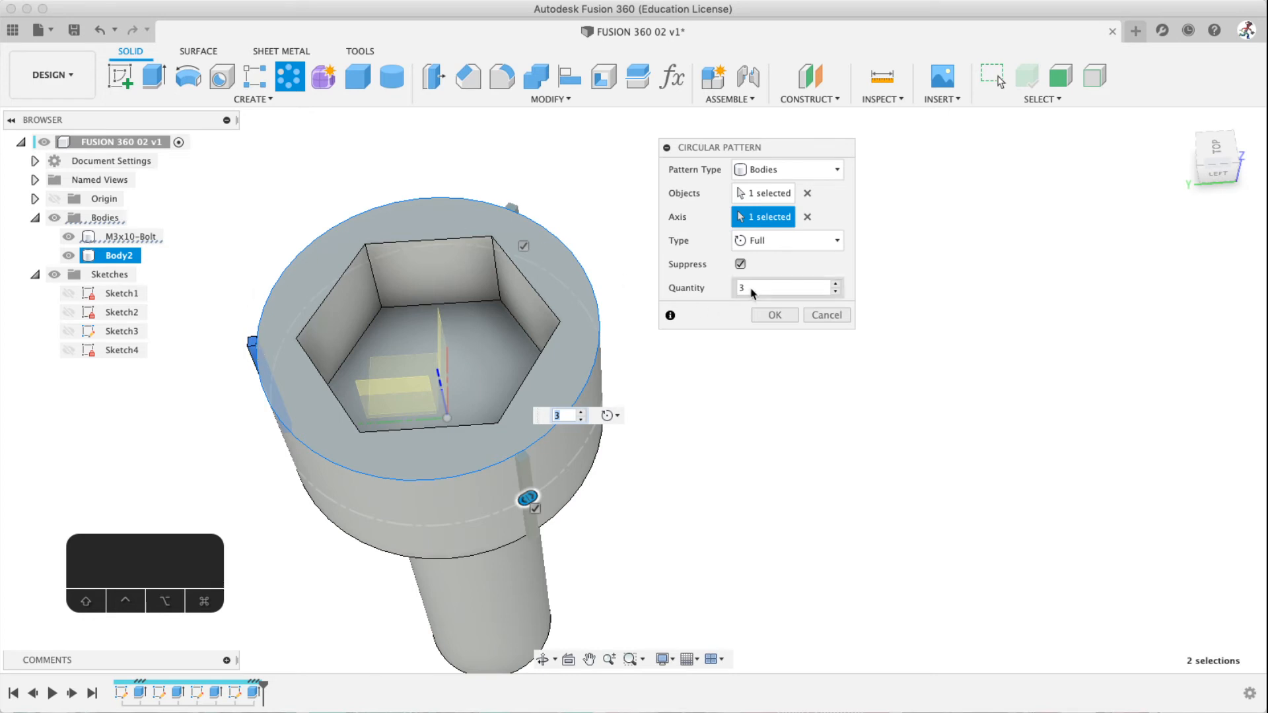
Try the Angle distribution with total angles of 30, -30 and 360 degrees, and return the pattern to Full
left_click(733, 241)
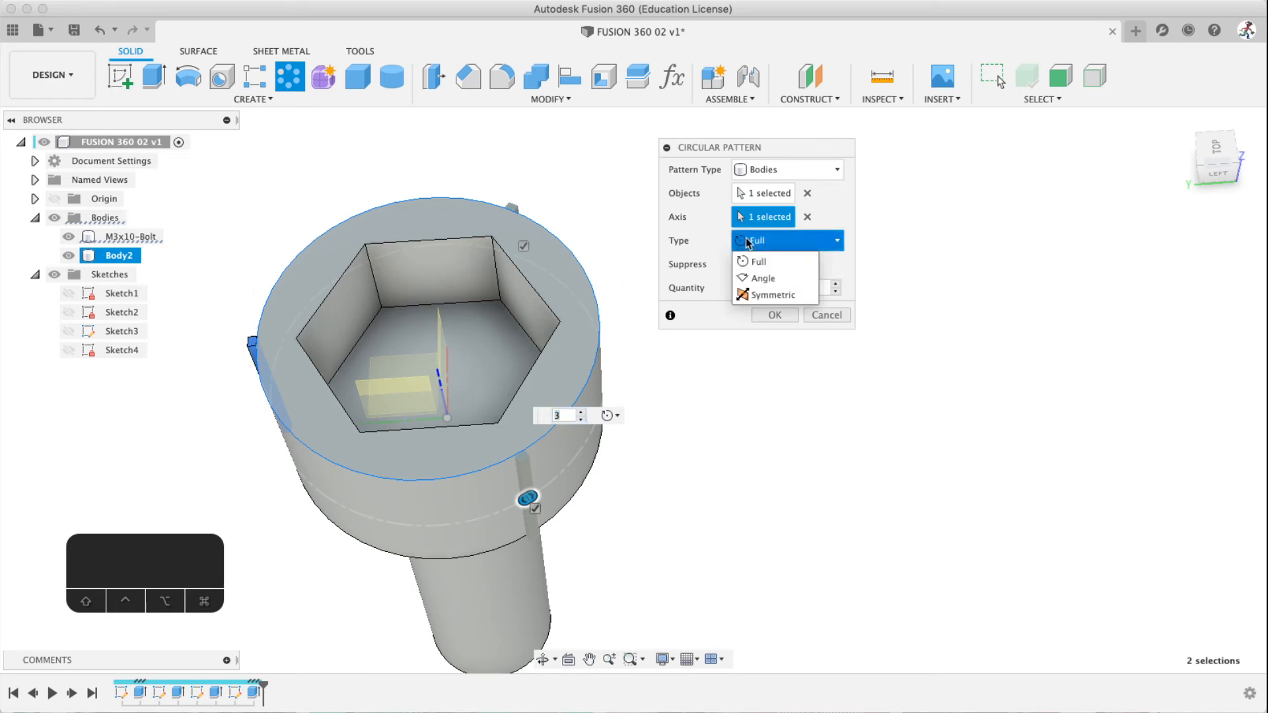
left_click(760, 279)
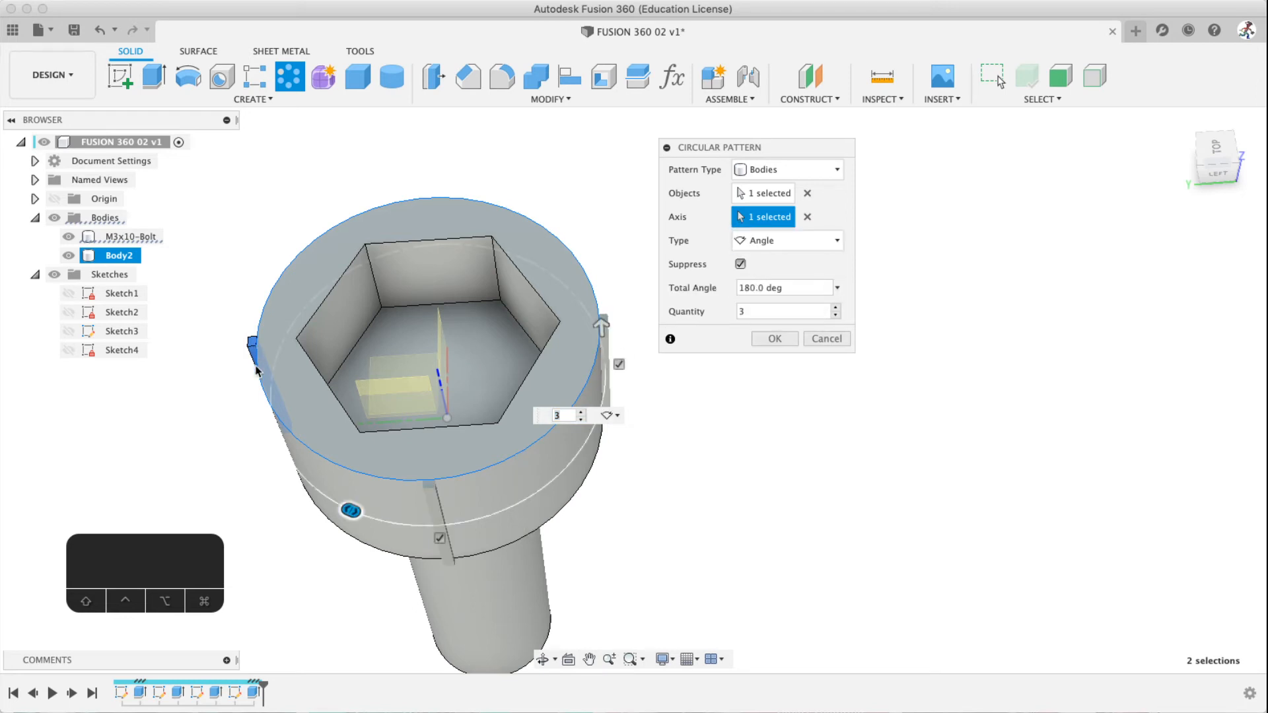
left_click(766, 288)
type("30")
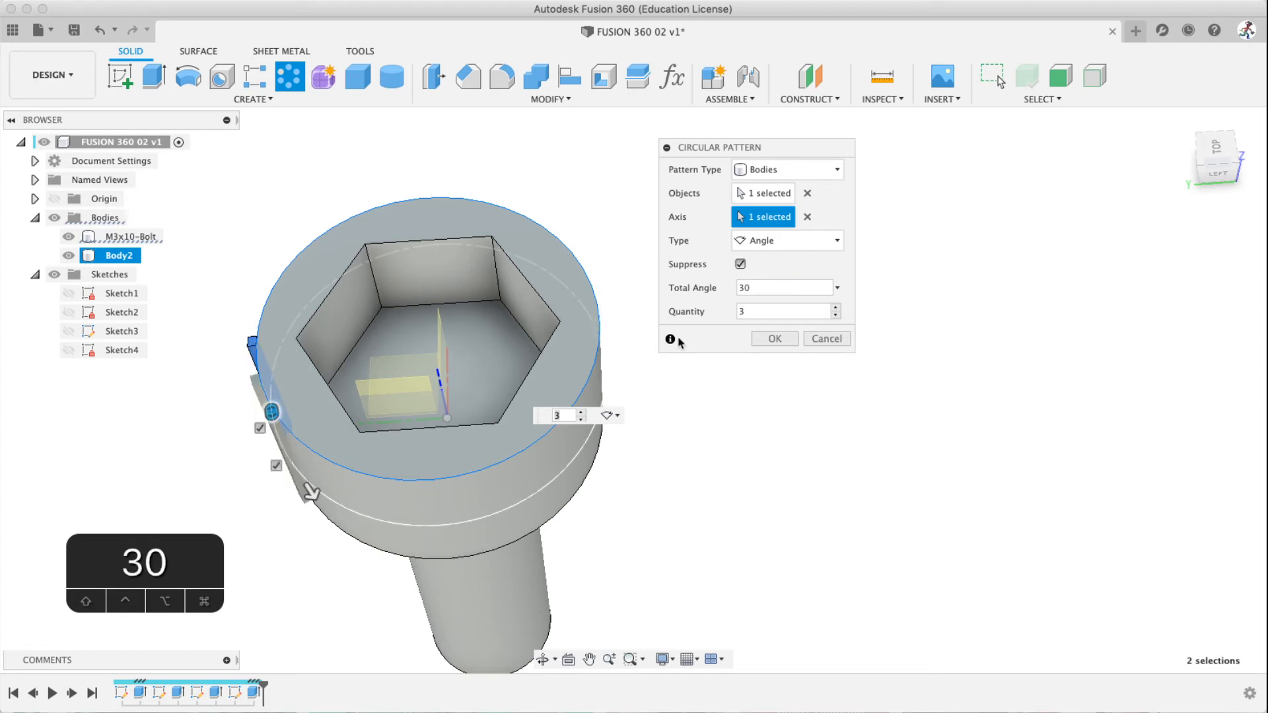
key("Left")
key("Left")
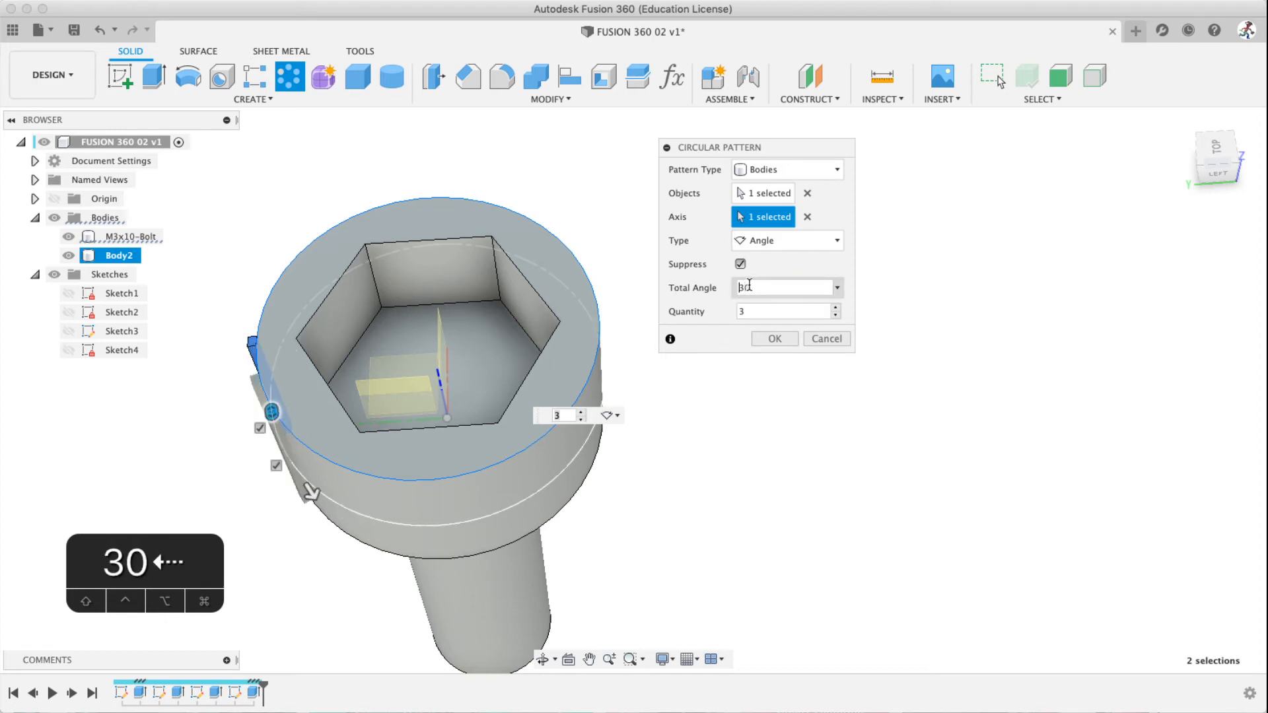
type("-")
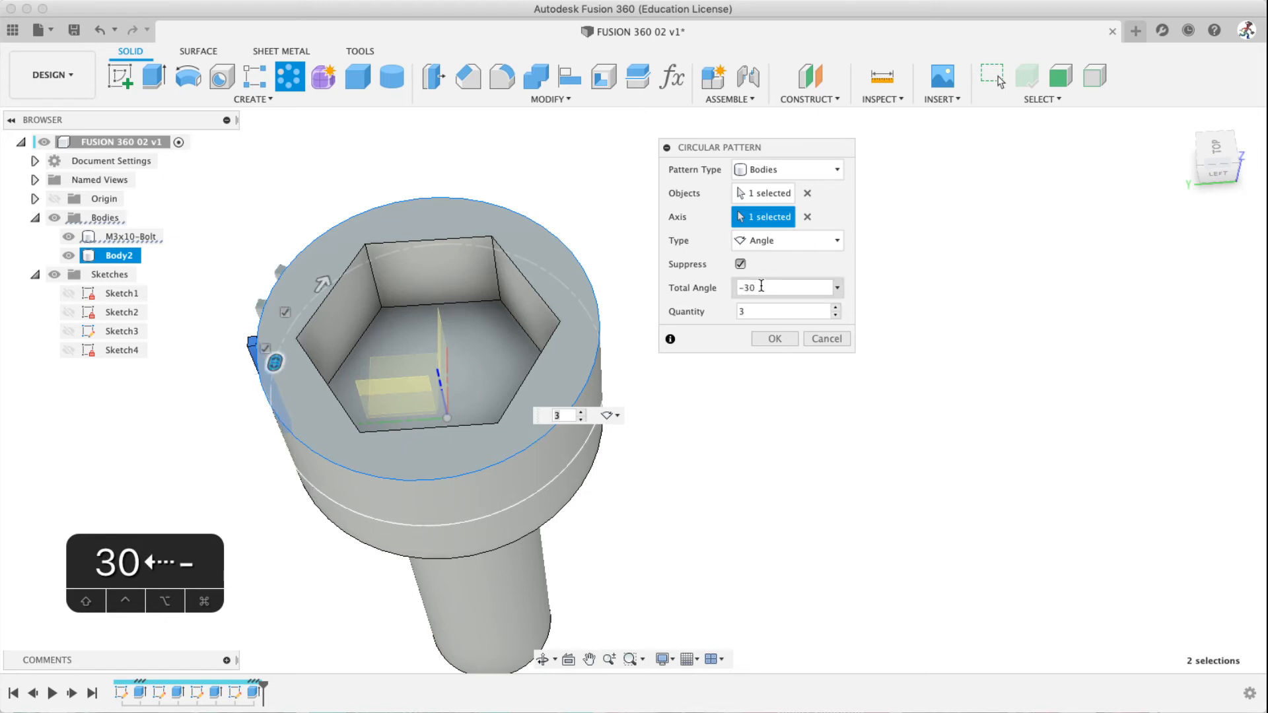
left_click(837, 288)
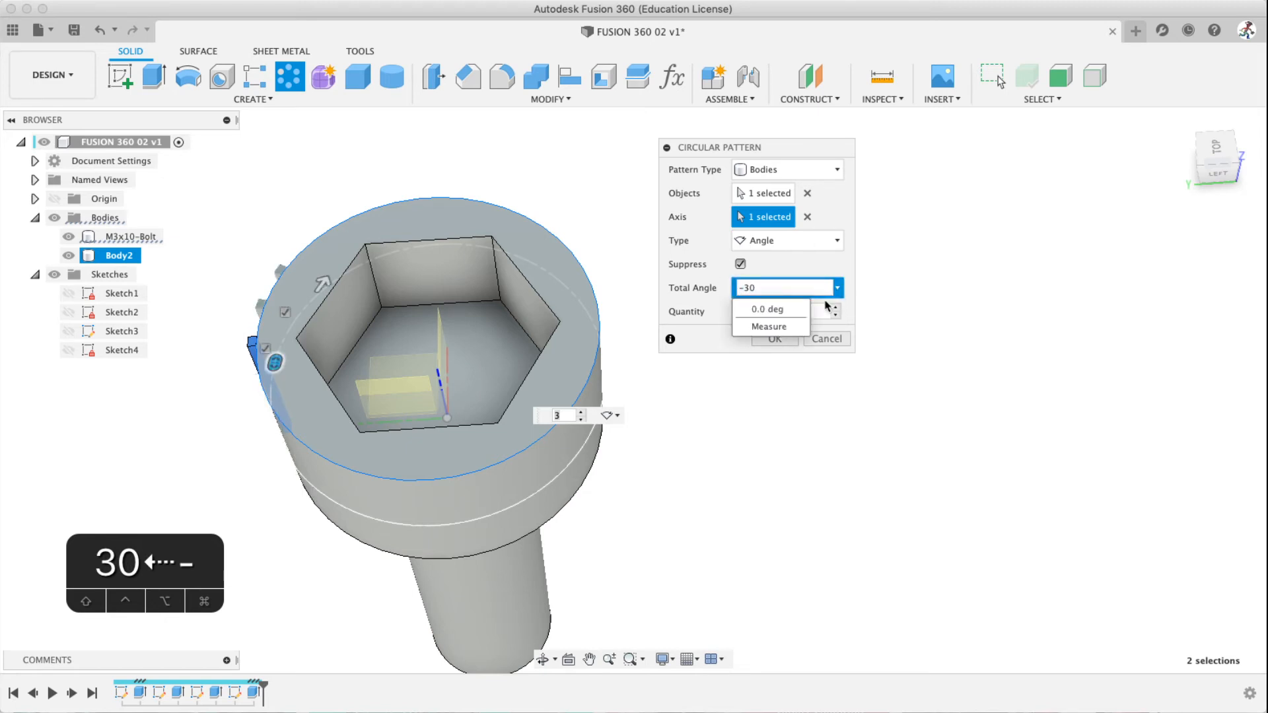
left_click(802, 286)
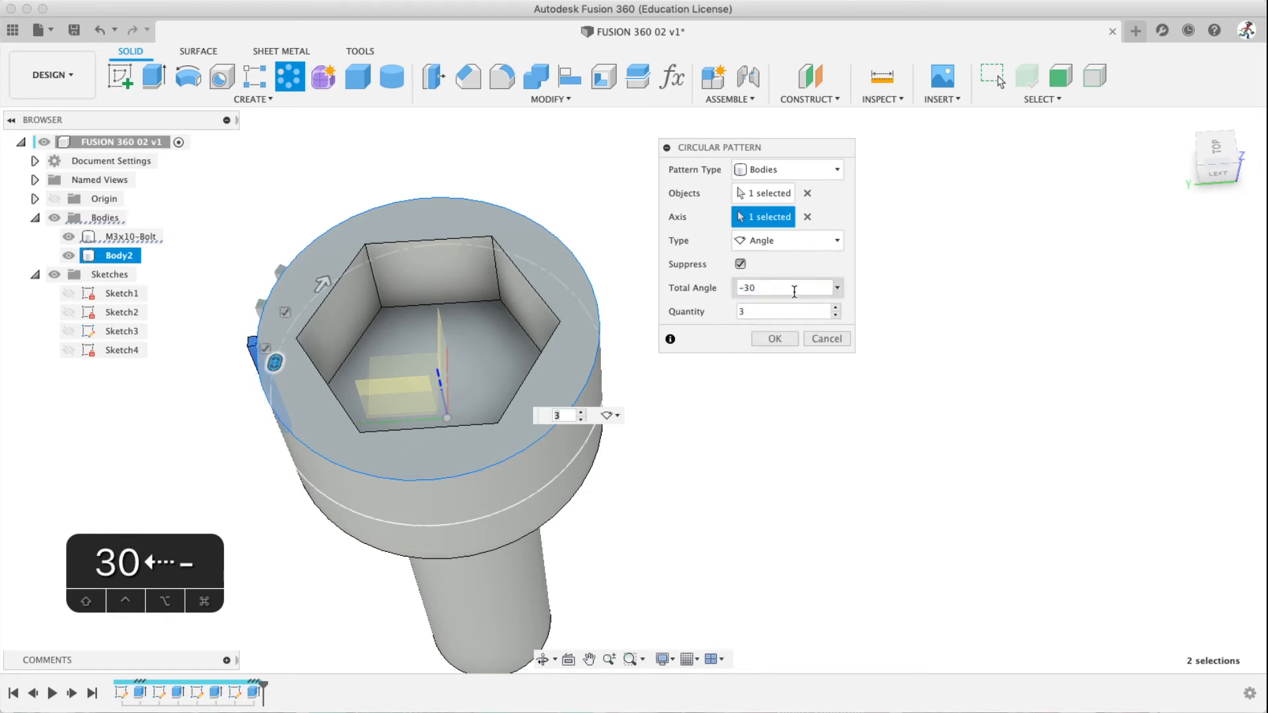
left_click(676, 285)
type("360")
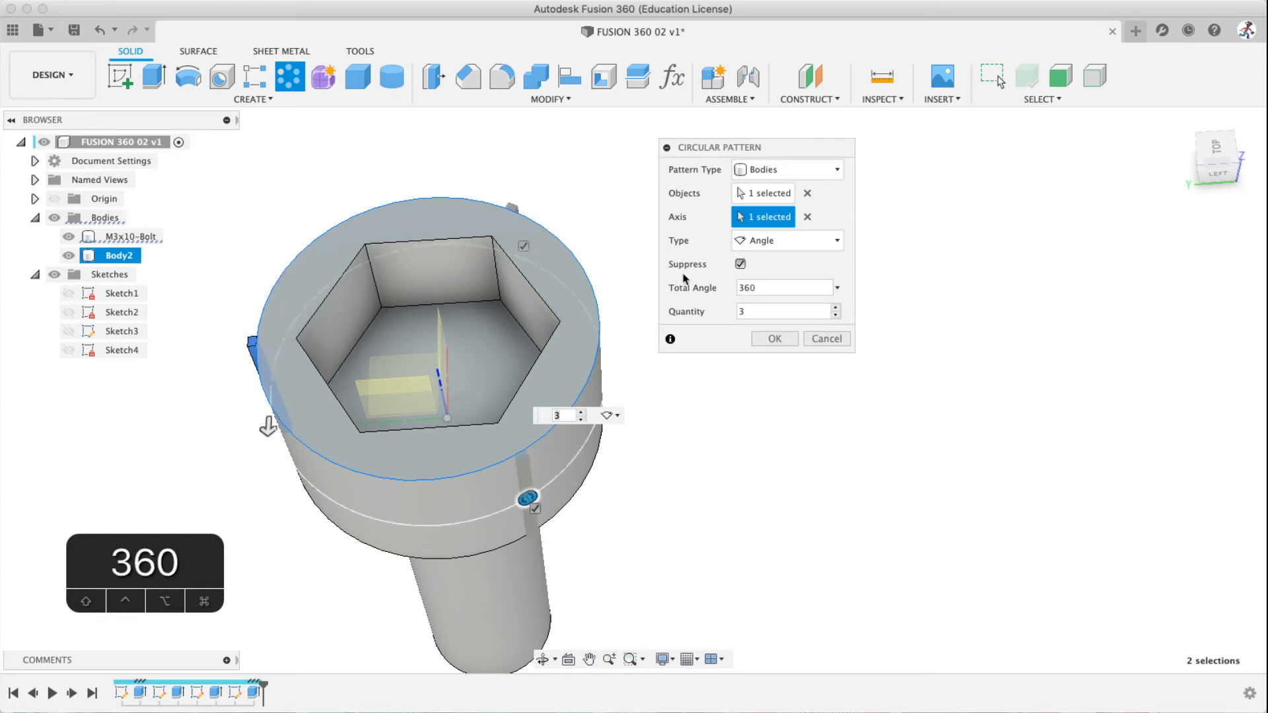
left_click(786, 240)
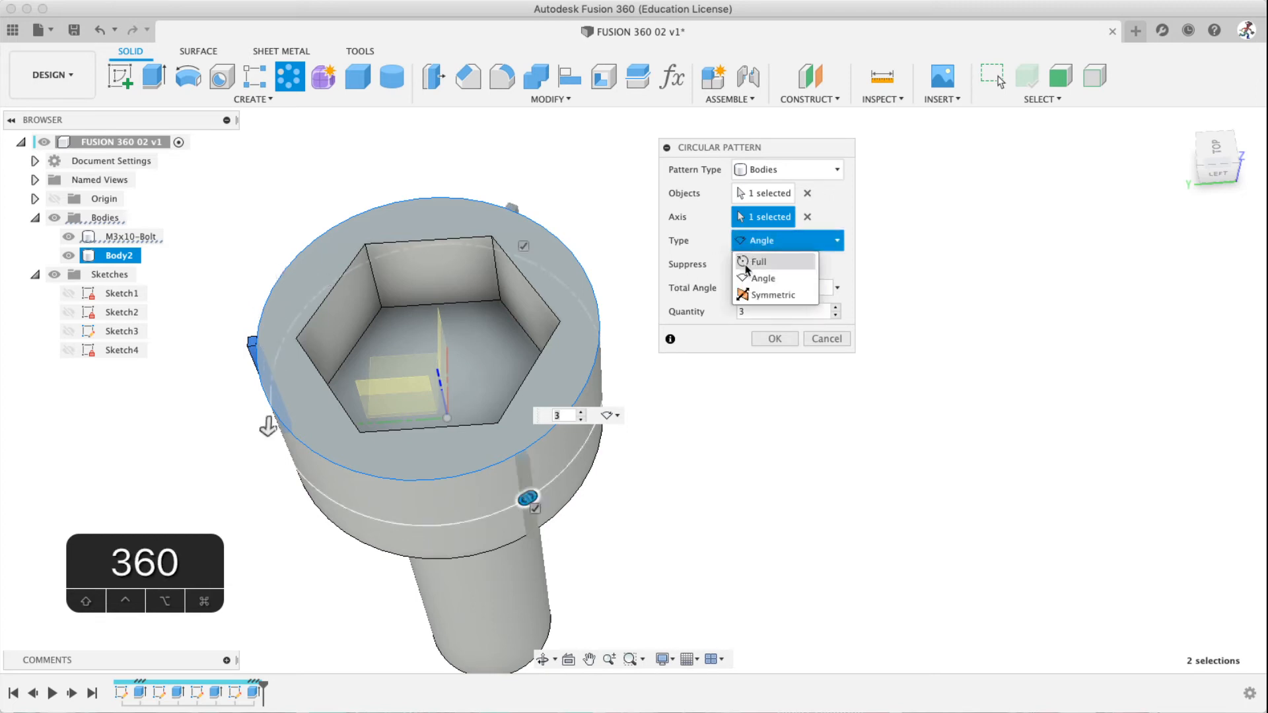
left_click(753, 258)
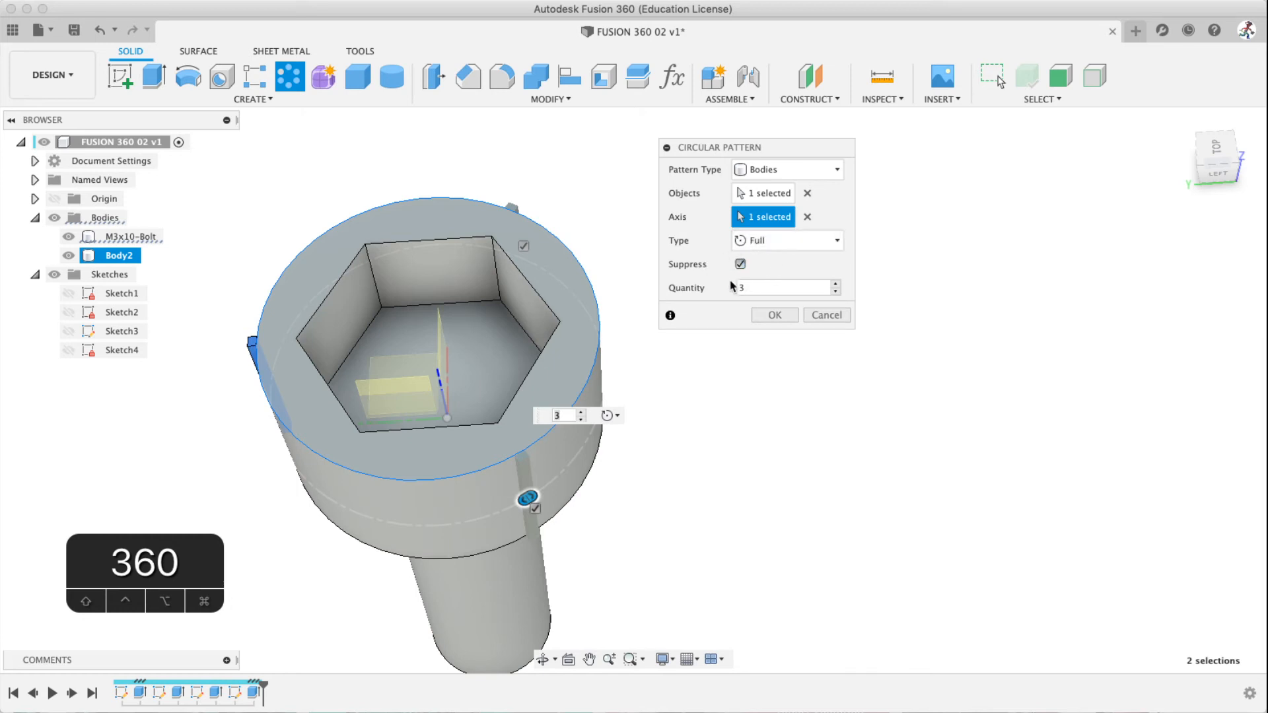
Set the pattern quantity to 50 and check the spacing of the grip bars around the head's edge
left_click(818, 287)
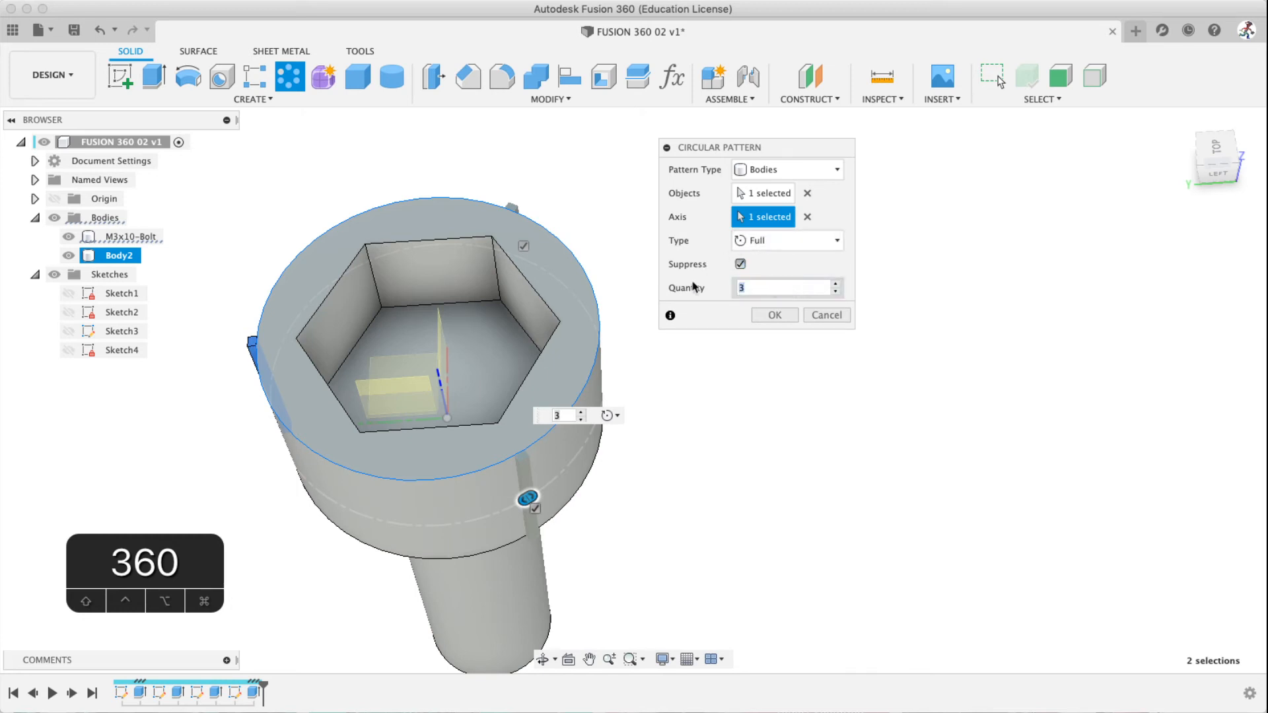
left_click(836, 284)
left_click(836, 284)
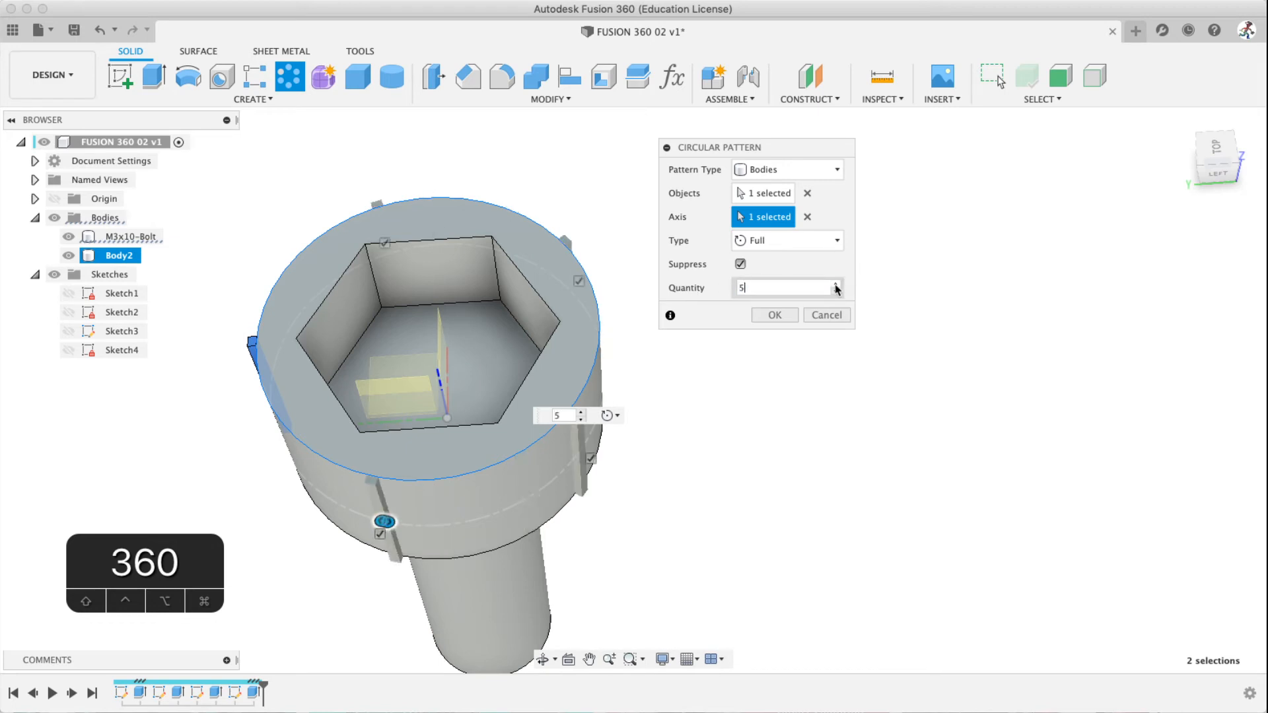
left_click(835, 284)
left_click(835, 284)
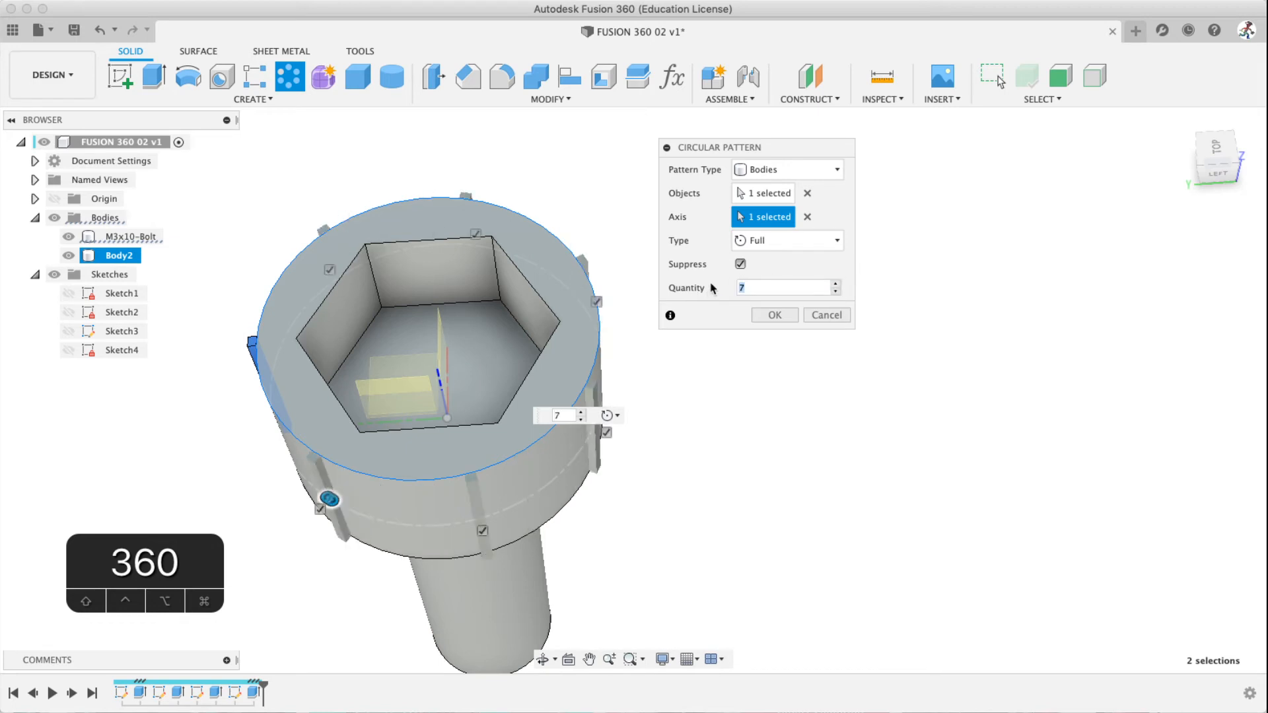
type("50")
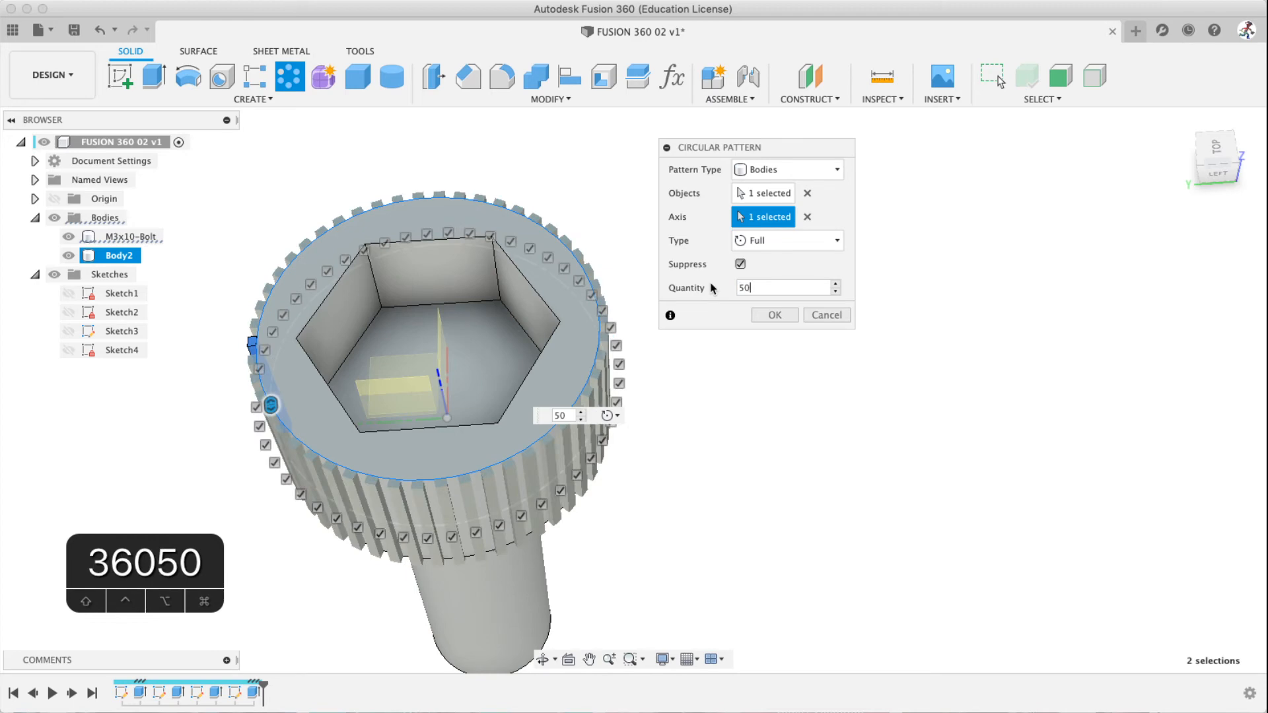
scroll(456, 482, "up", 10)
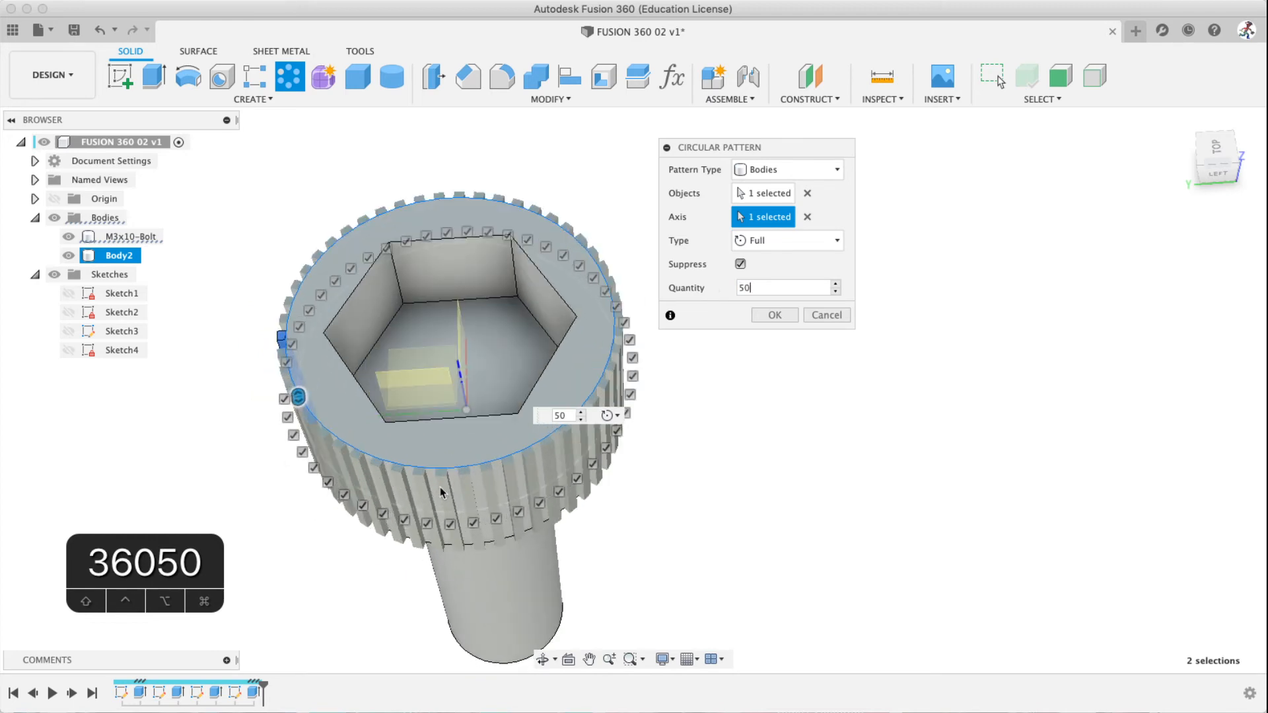
scroll(467, 473, "up", 5)
scroll(468, 407, "down", 5)
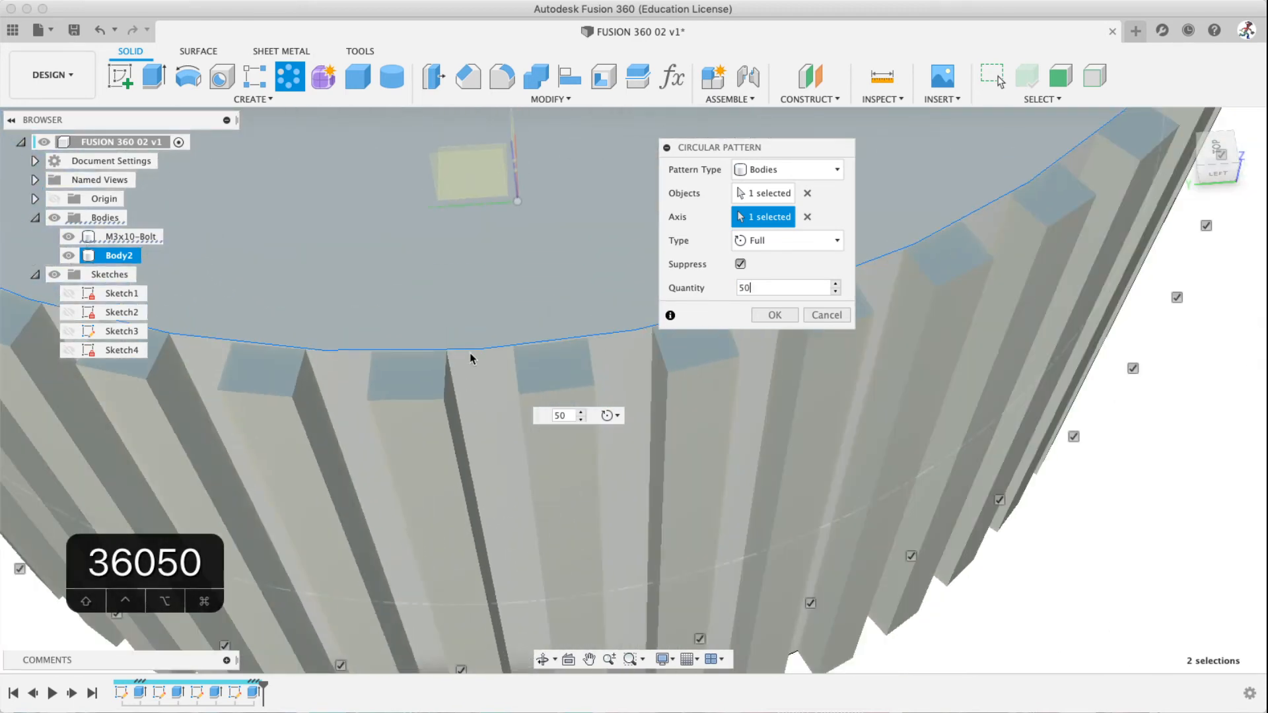
middle_click_drag(470, 354, 453, 408)
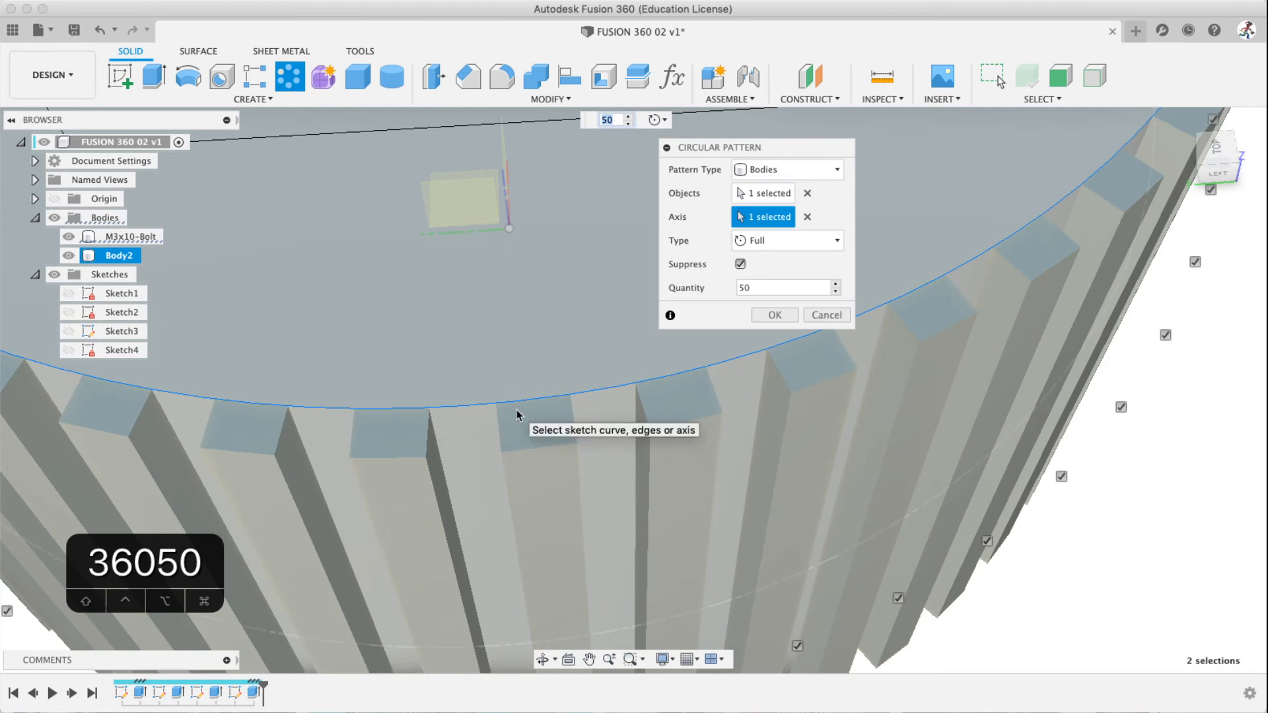
Try the Symmetric distribution for the grip bar pattern and return it to Full
left_click(769, 247)
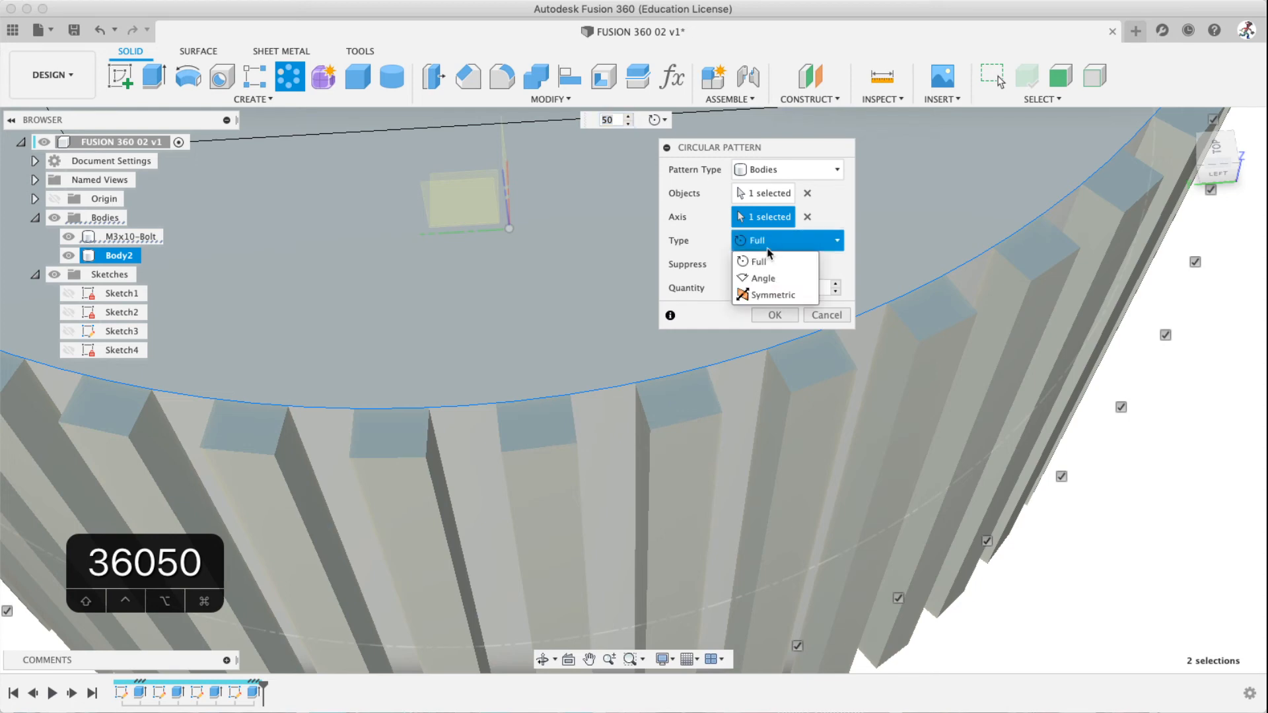
left_click(748, 298)
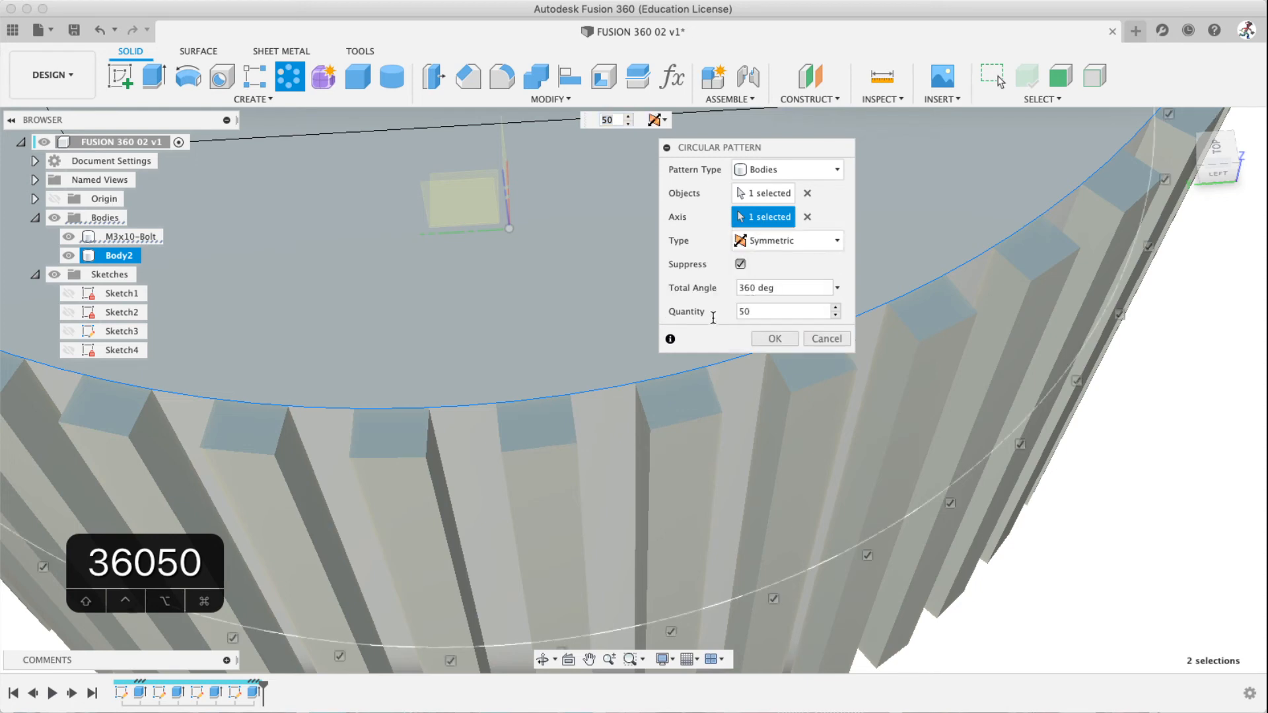
left_click(759, 242)
left_click(760, 258)
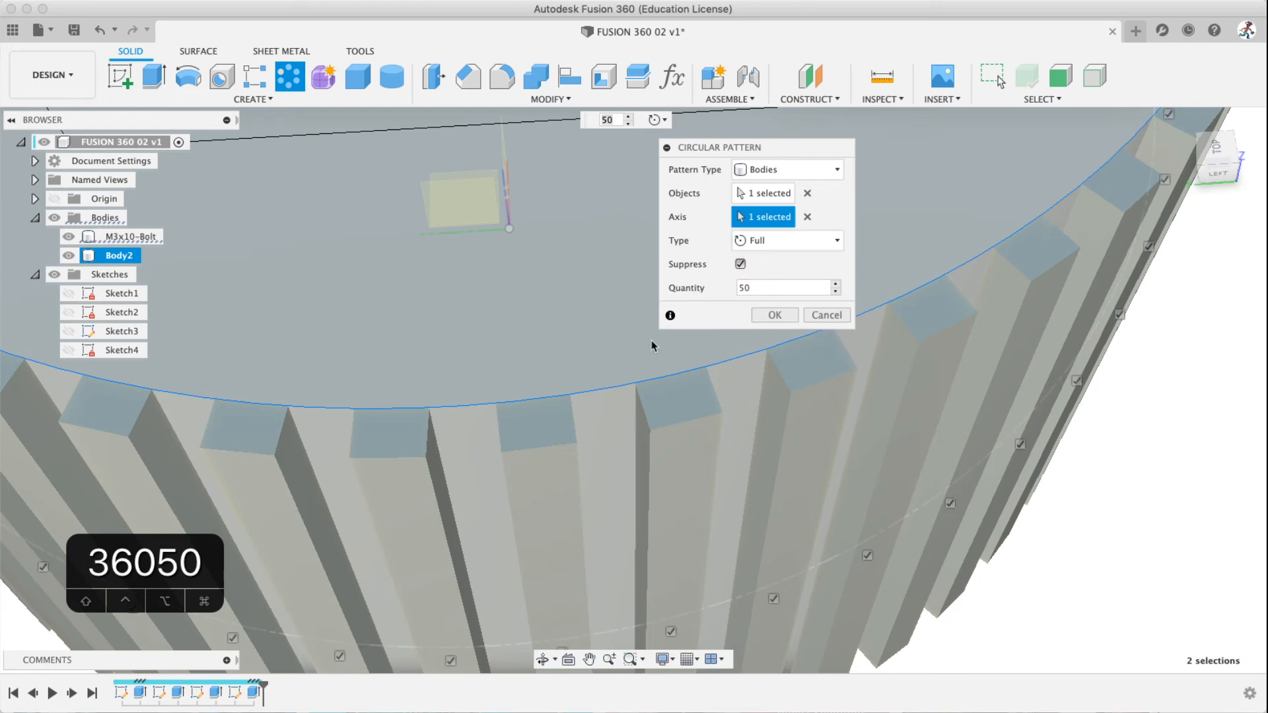
Check the grip bars around the whole screw head and create the full circular pattern
scroll(512, 435, "down", 10)
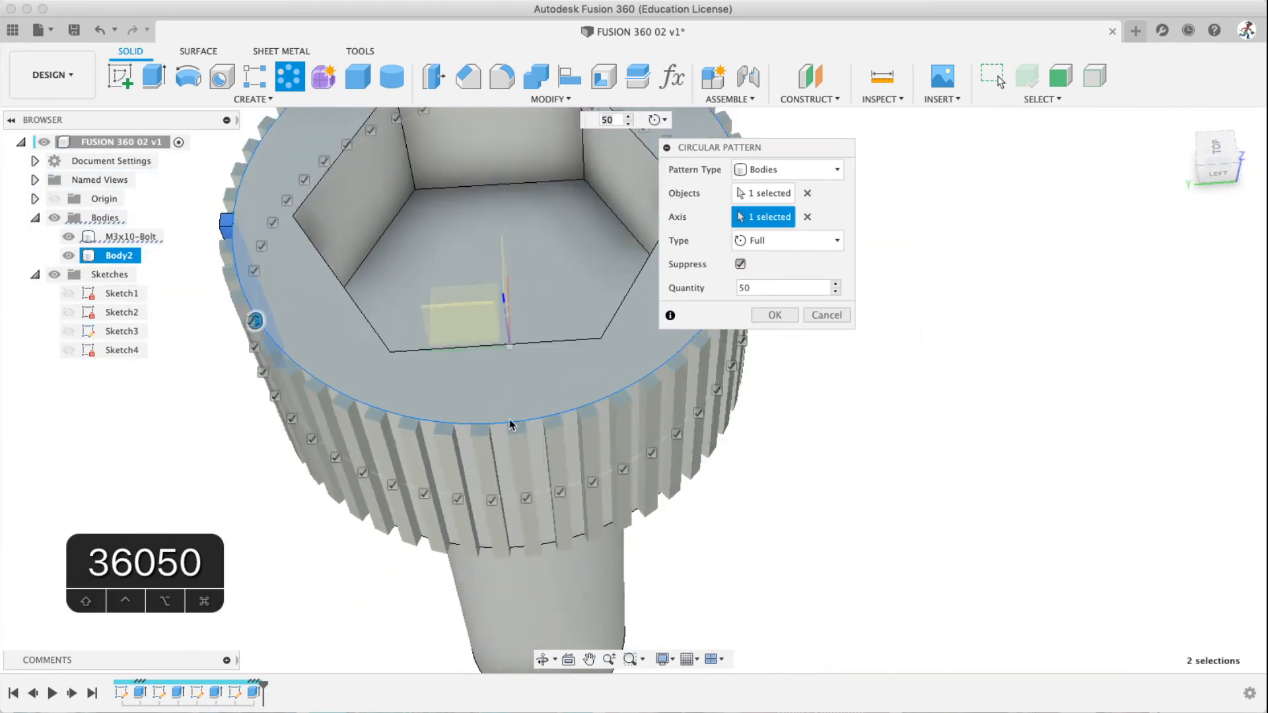
scroll(511, 425, "down", 2)
middle_click_drag(346, 298, 354, 364)
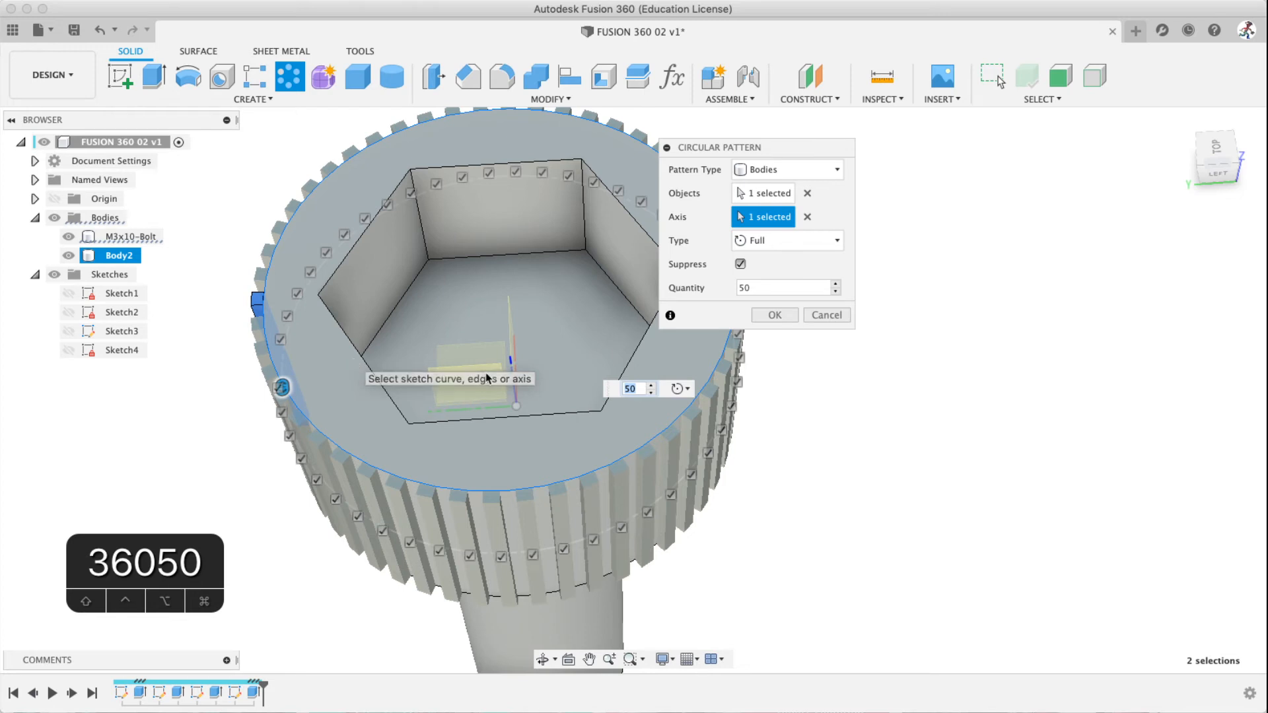
left_click(772, 316)
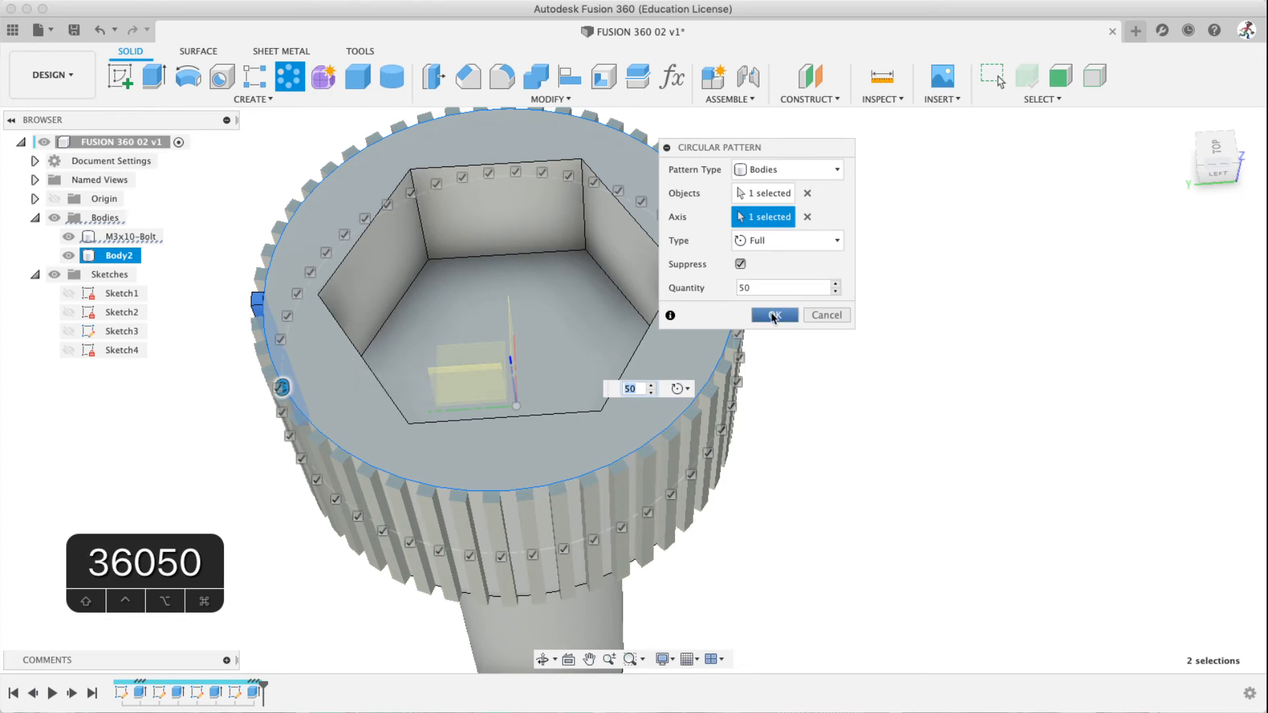
Finish the circular pattern of 50 grip bars and inspect the bars around the screw head
left_click(776, 313)
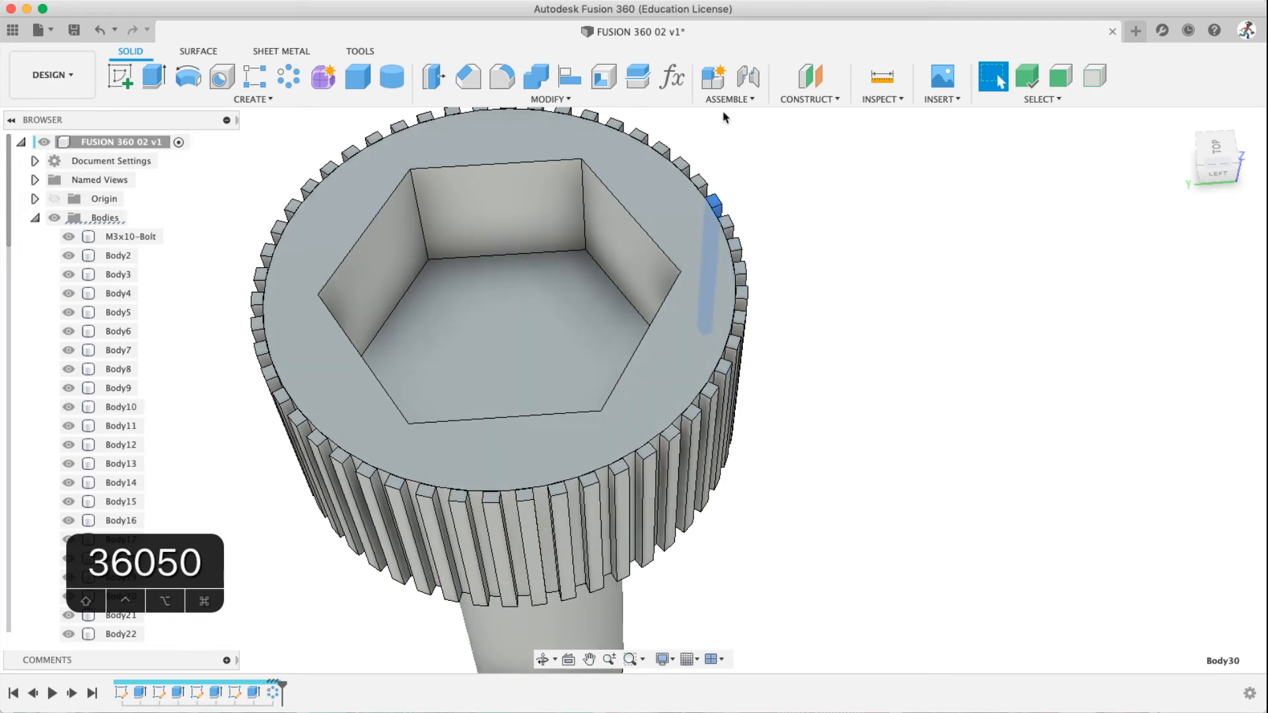
left_click(570, 117)
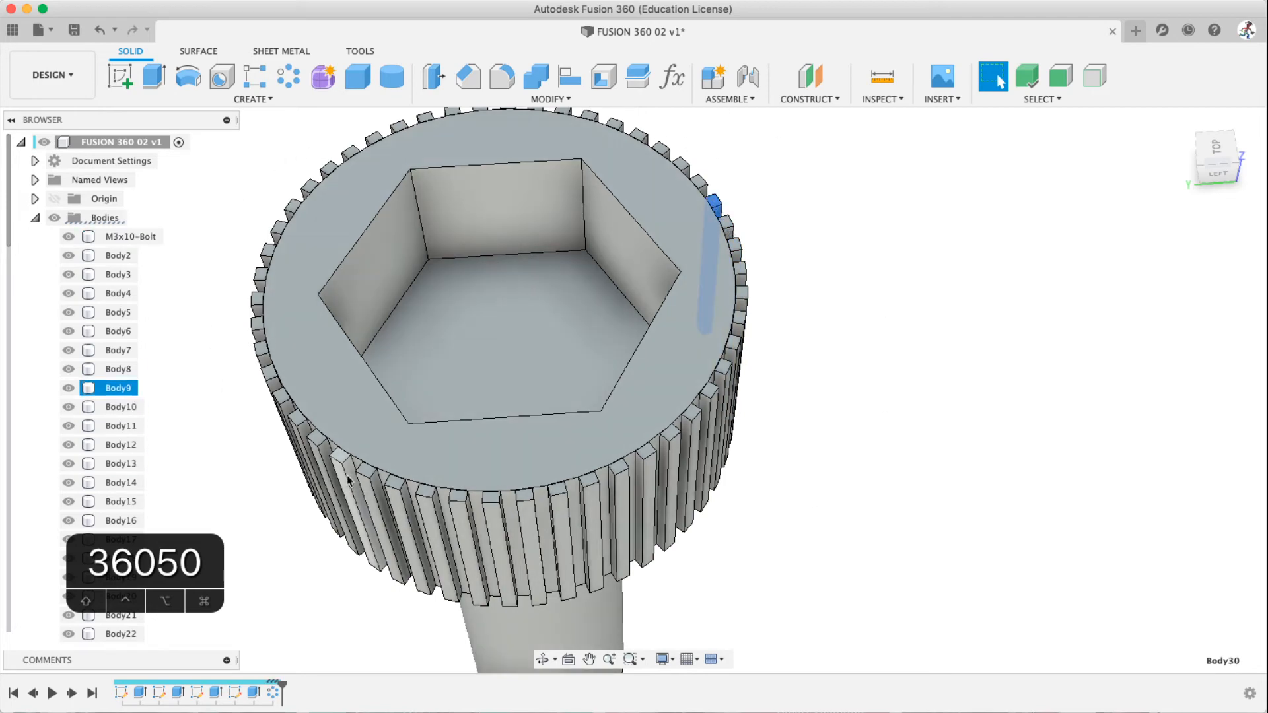
scroll(346, 482, "down", 5)
scroll(338, 484, "up", 6)
scroll(337, 484, "up", 3)
middle_click_drag(338, 482, 359, 394, "shift")
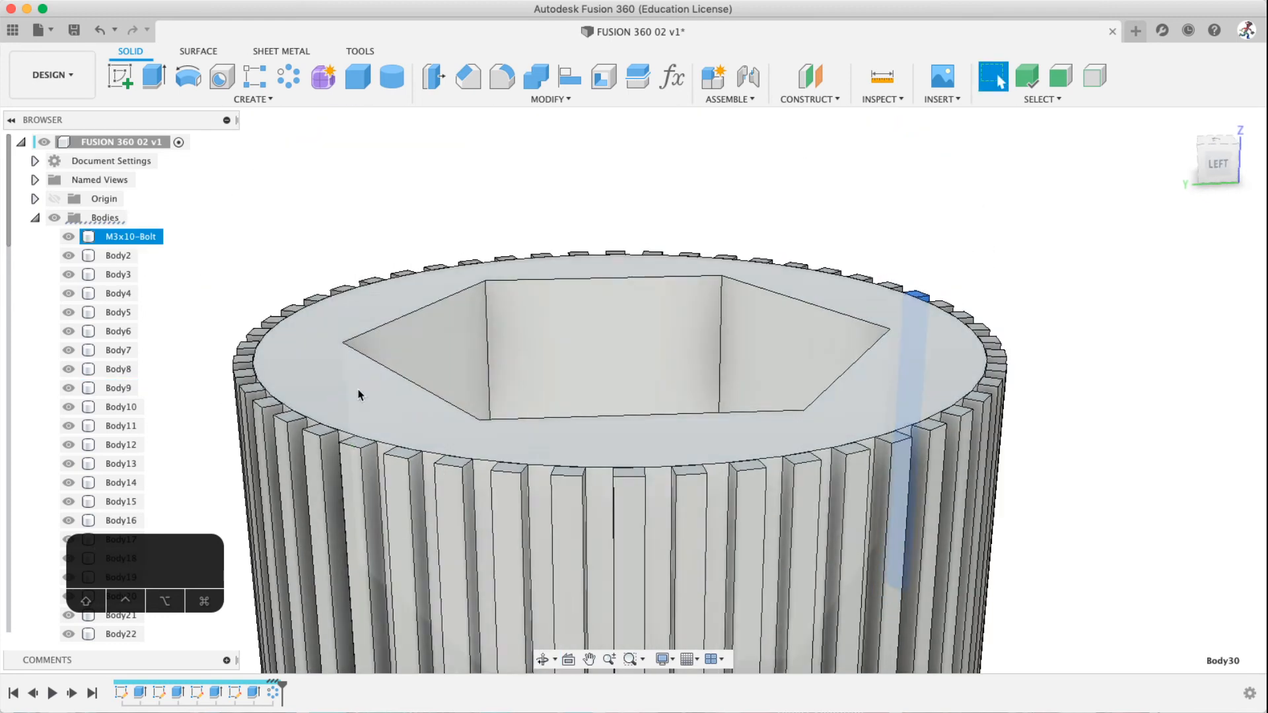
scroll(378, 441, "down", 6)
middle_click_drag(381, 442, 459, 383)
key("Escape")
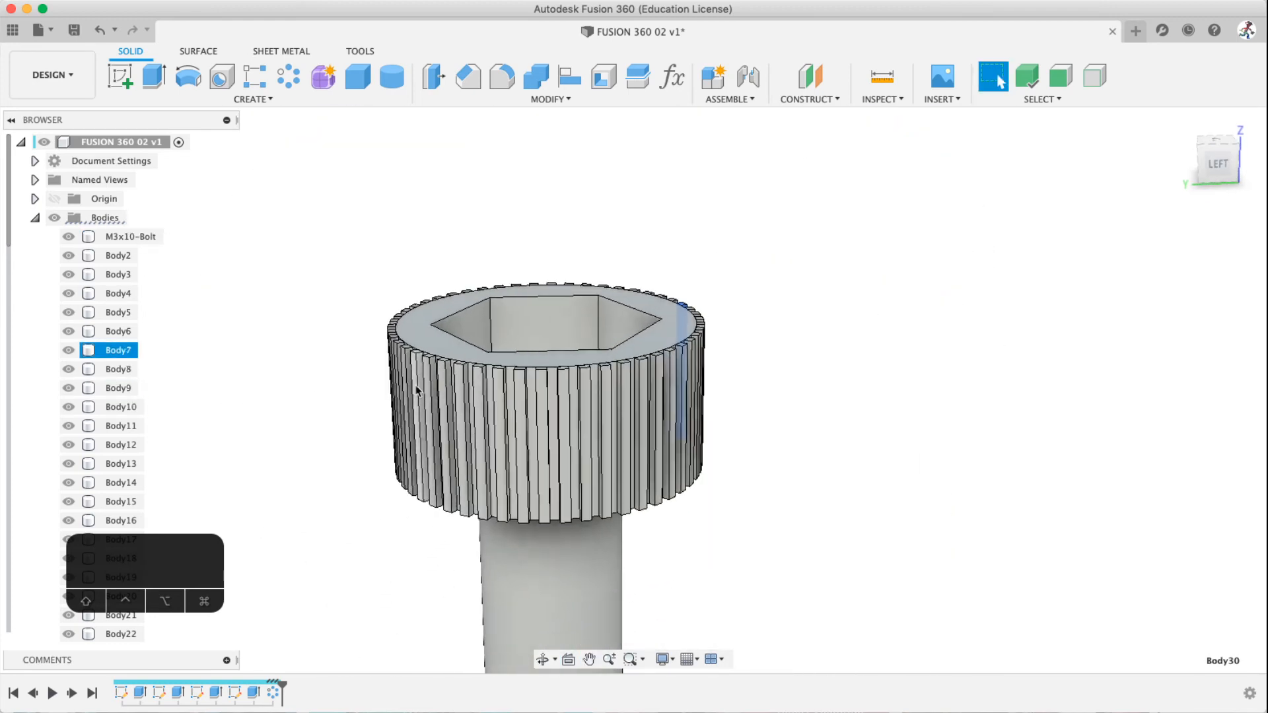
scroll(422, 350, "up", 5)
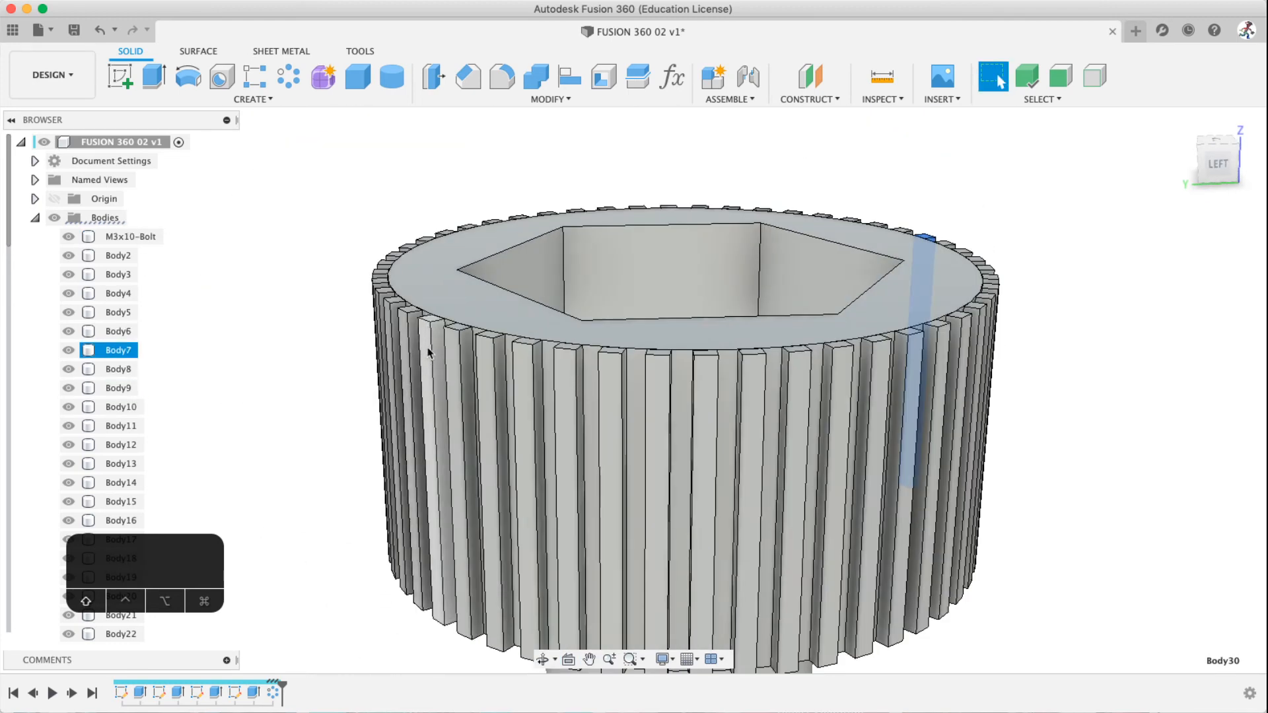
middle_click_drag(431, 355, 430, 378, "shift")
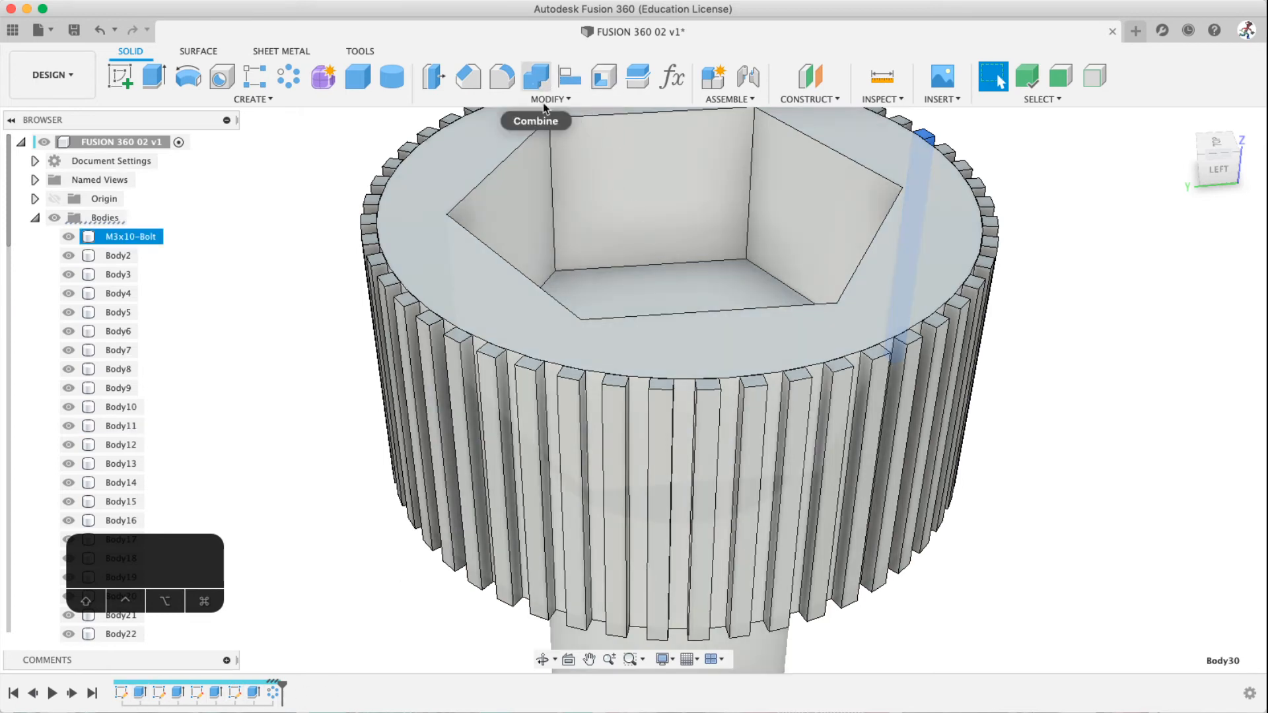
middle_click_drag(596, 191, 471, 286)
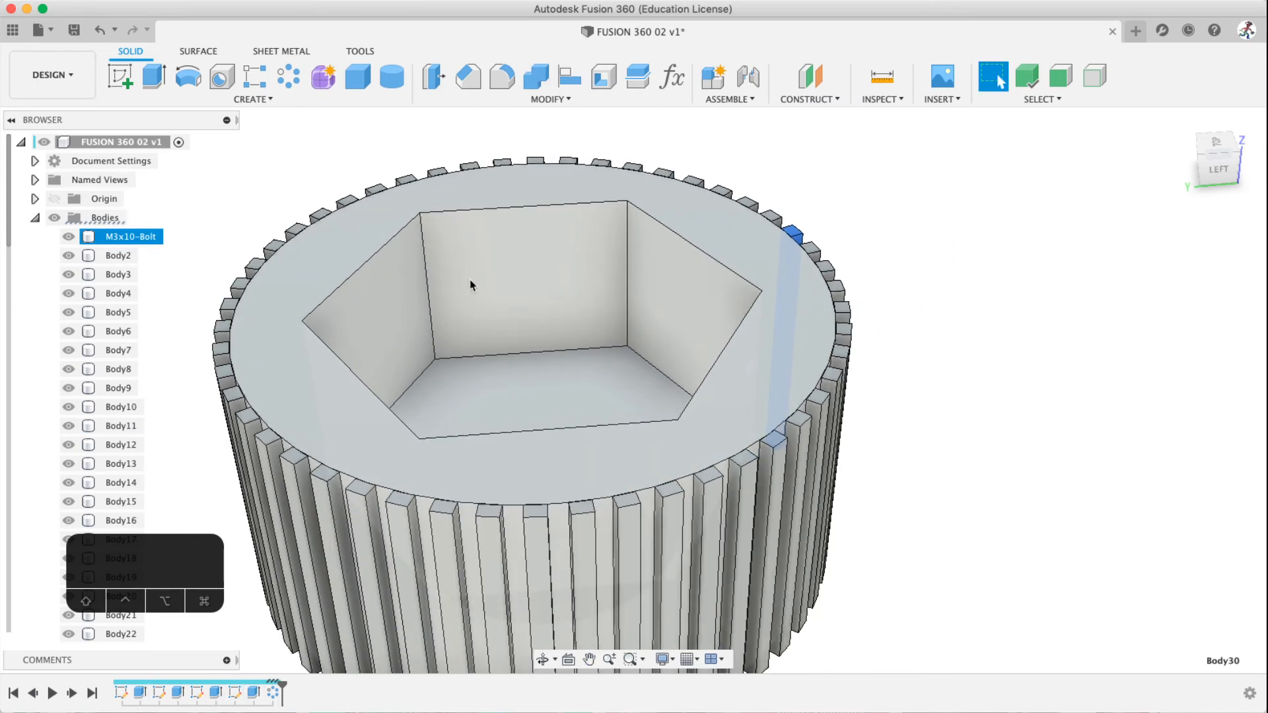
scroll(426, 328, "down", 5)
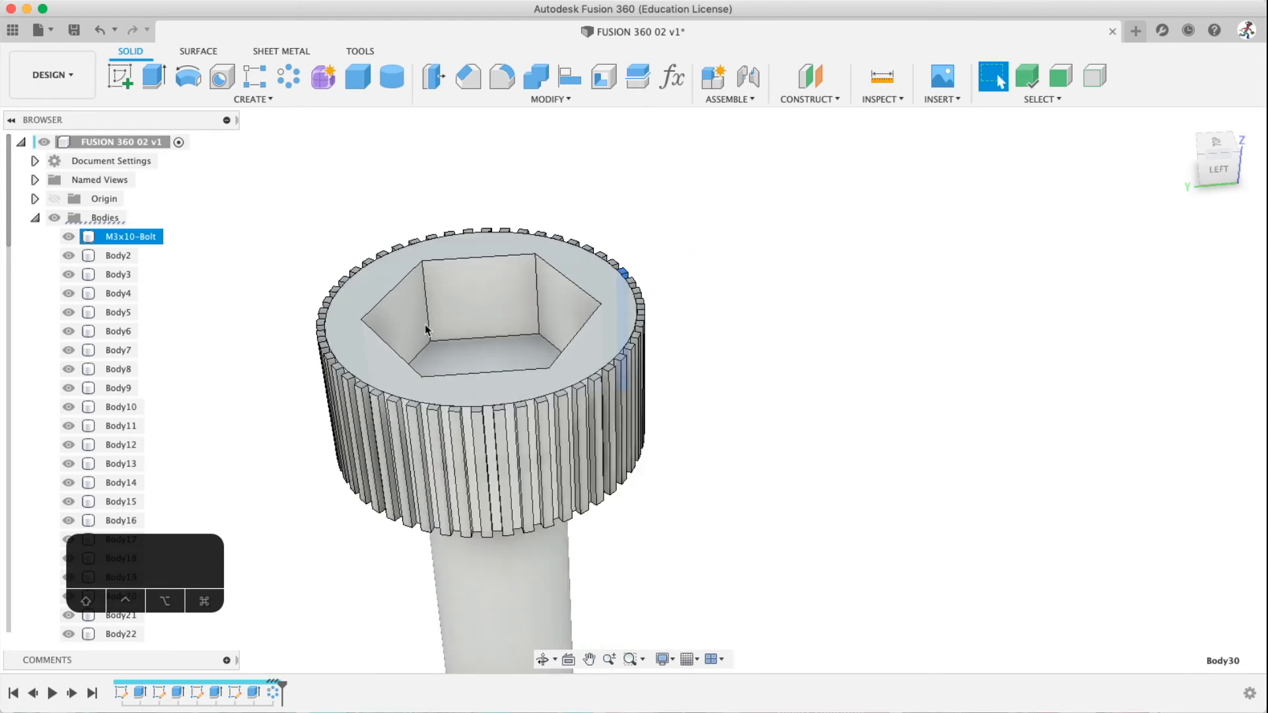
Look through the list of patterned bodies, selecting Body2 to Body7 one by one to locate each grip bar on the head
scroll(86, 436, "down", 5)
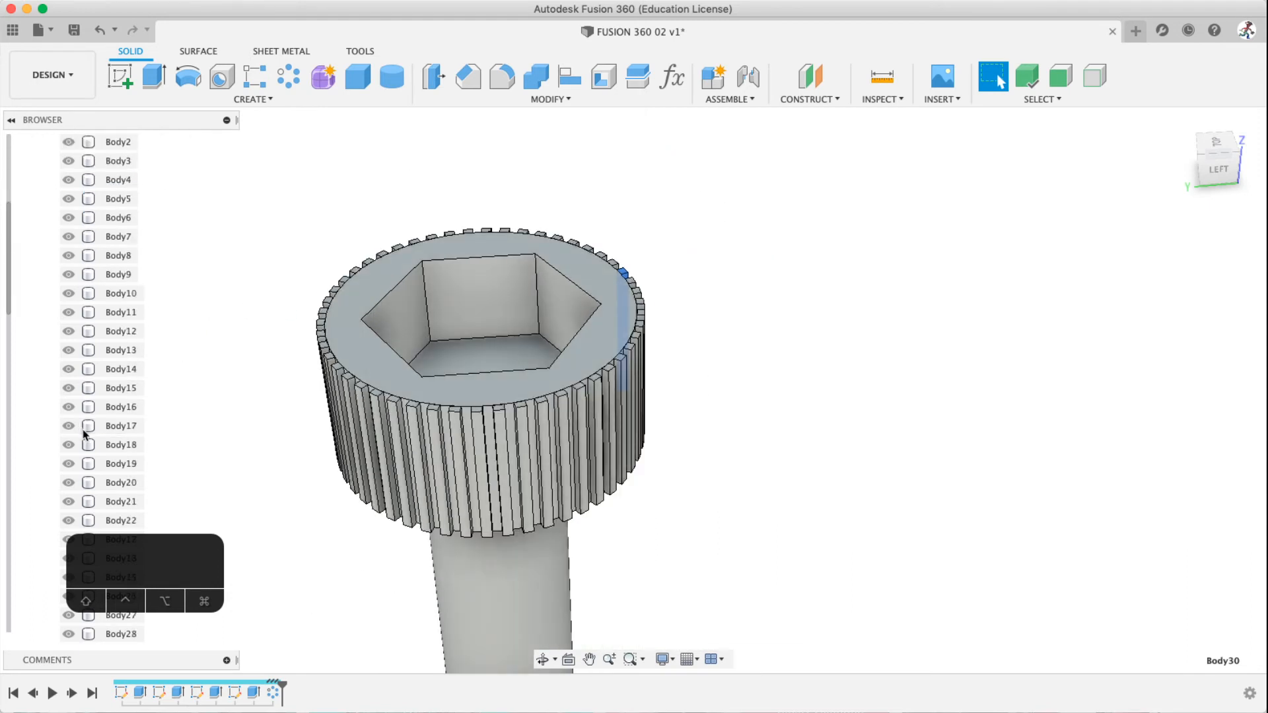
scroll(93, 442, "up", 5)
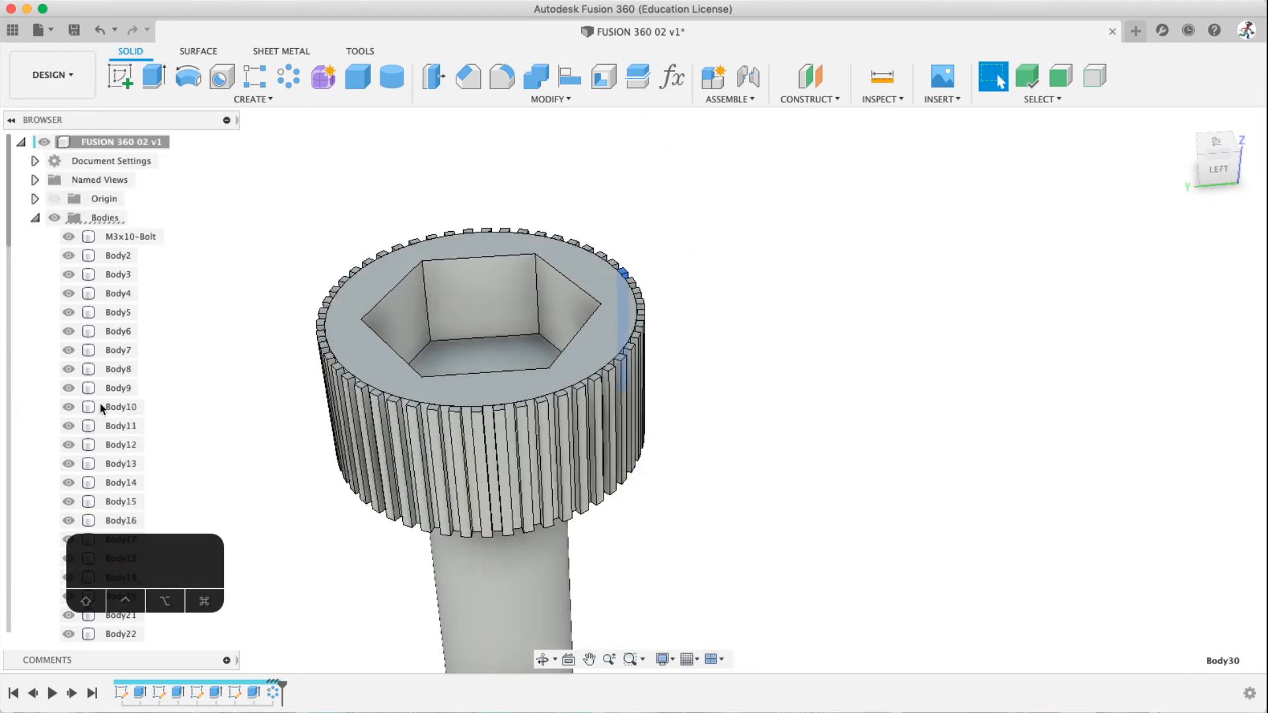
left_click(34, 220)
left_click(34, 218)
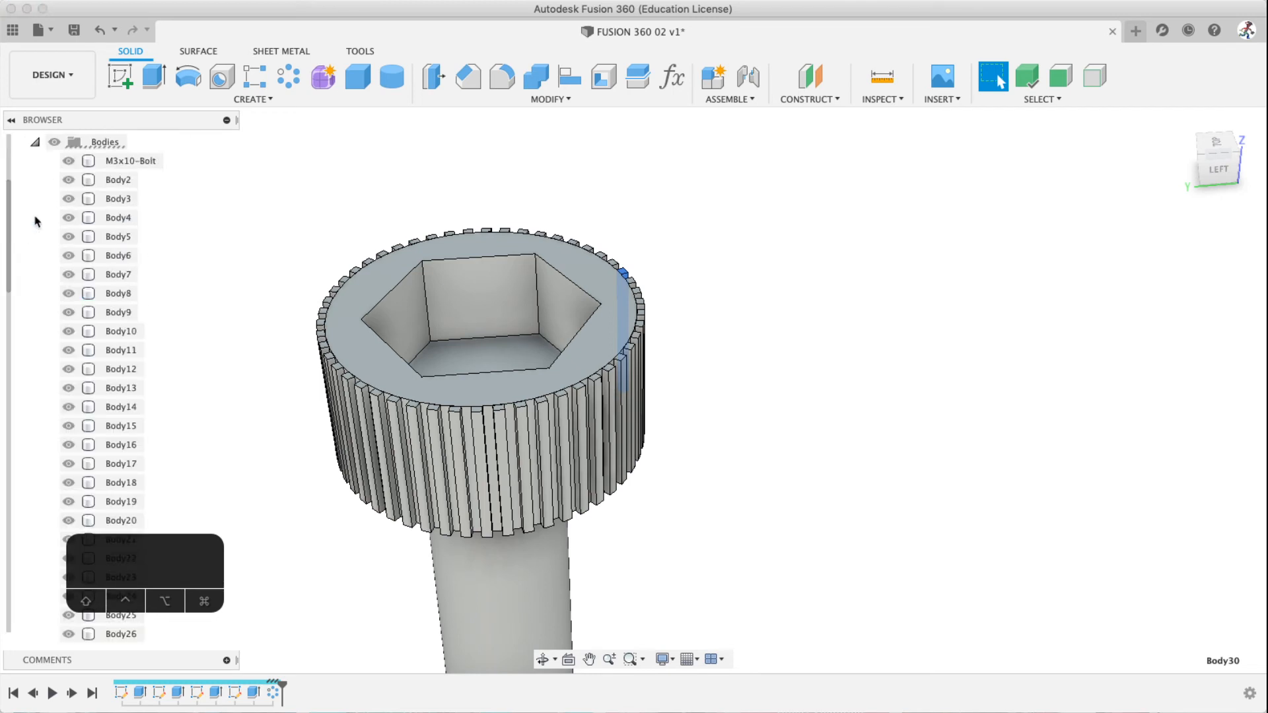
left_click(119, 181)
left_click(119, 199)
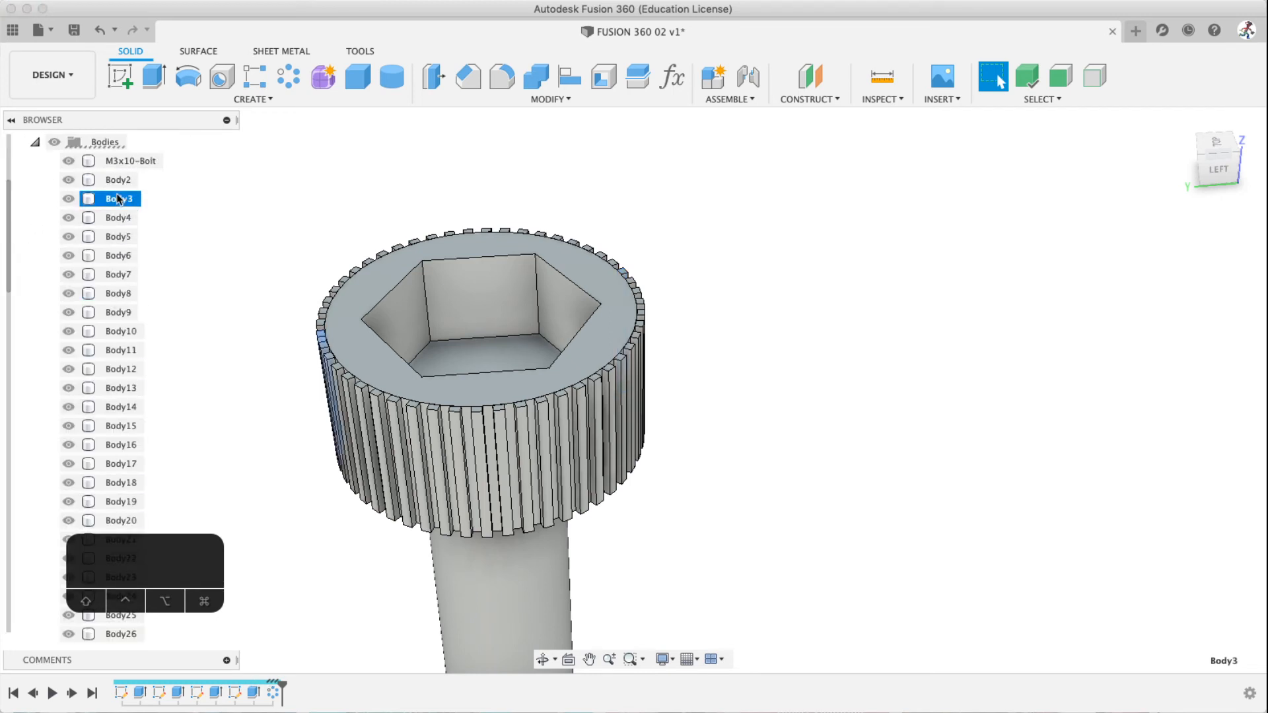
left_click(119, 220)
left_click(119, 235)
left_click(119, 255)
left_click(119, 274)
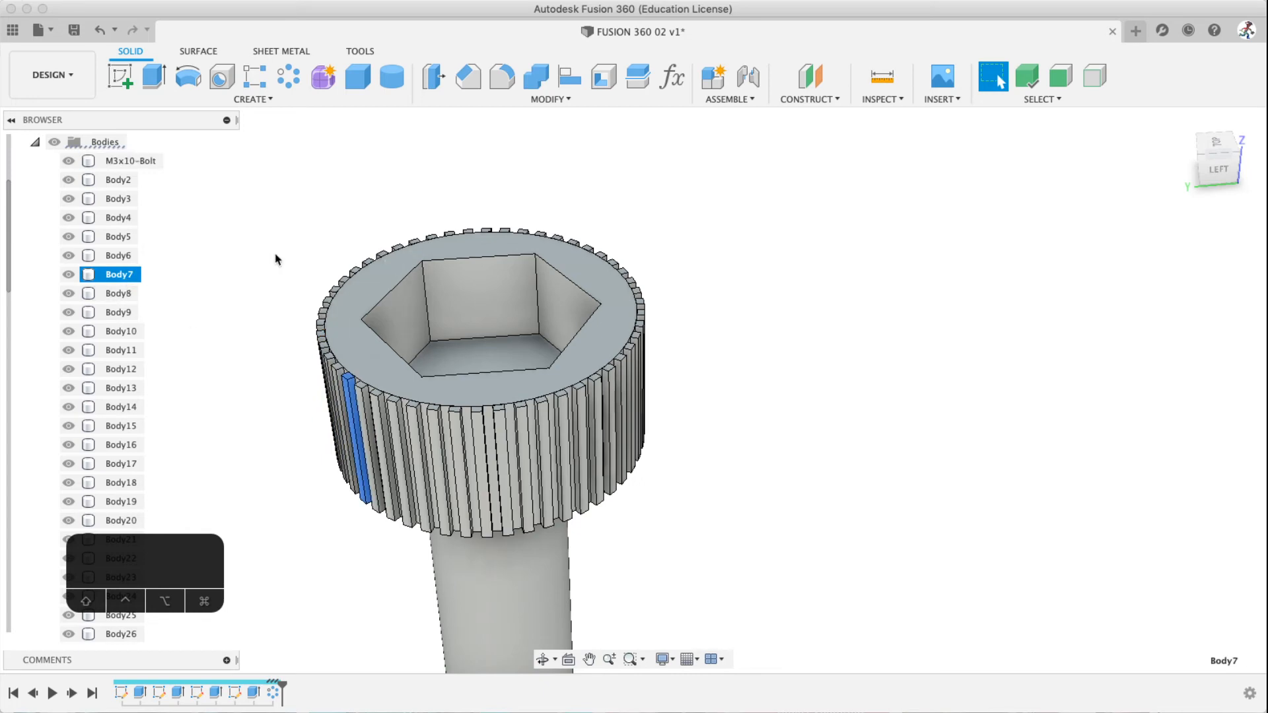
left_click(197, 197)
Examine the grip bars along the head's rim and read the description of the Combine tool
scroll(447, 376, "up", 5)
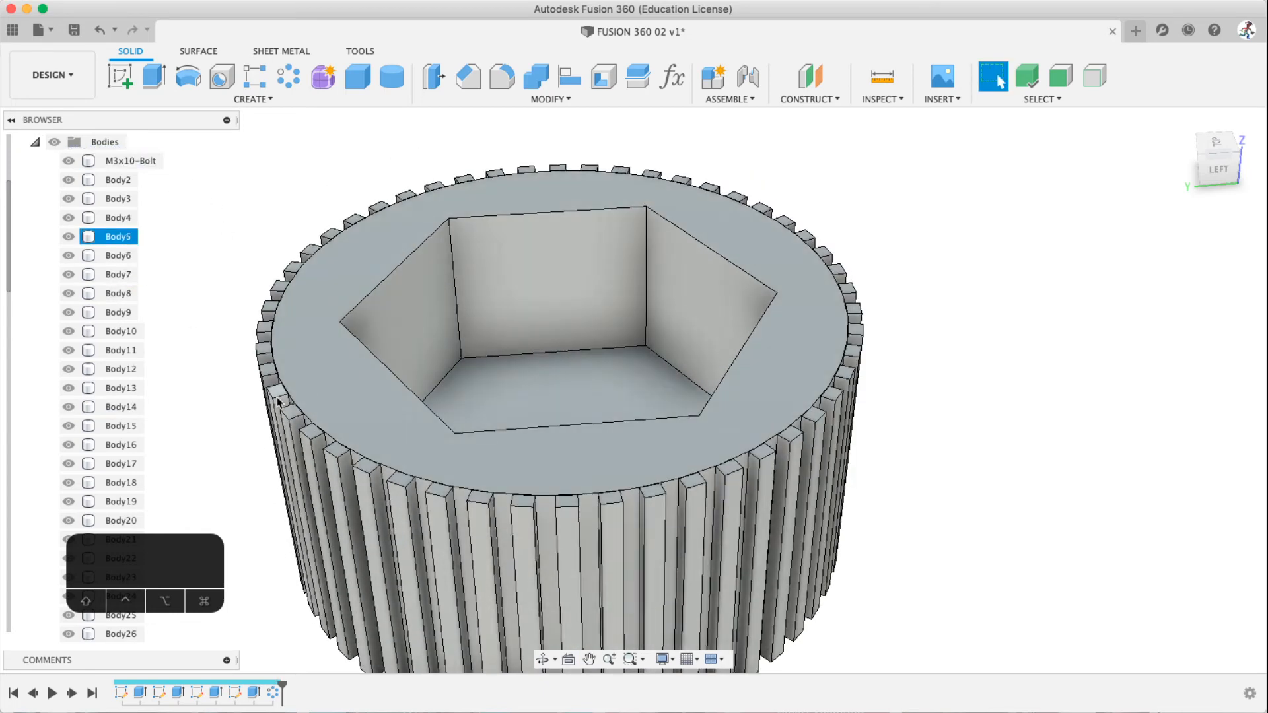
scroll(353, 404, "up", 5)
scroll(362, 412, "down", 10)
middle_click_drag(364, 410, 386, 360)
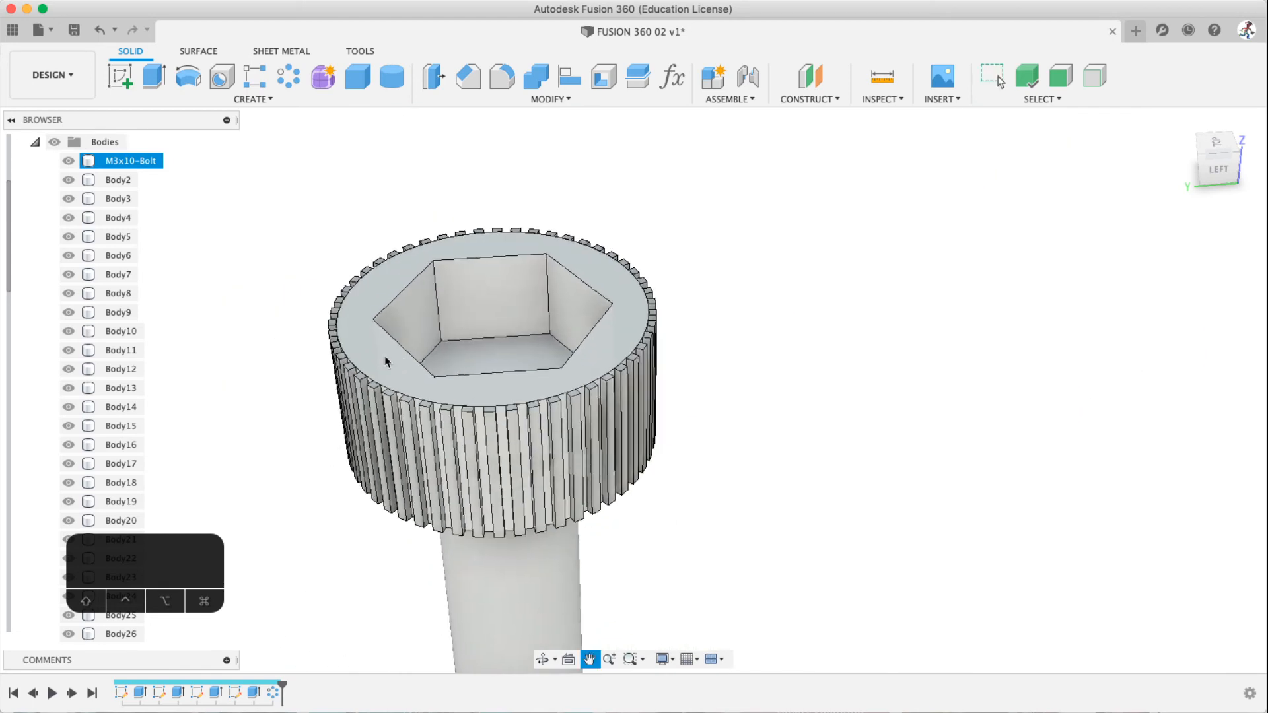
left_click(531, 101)
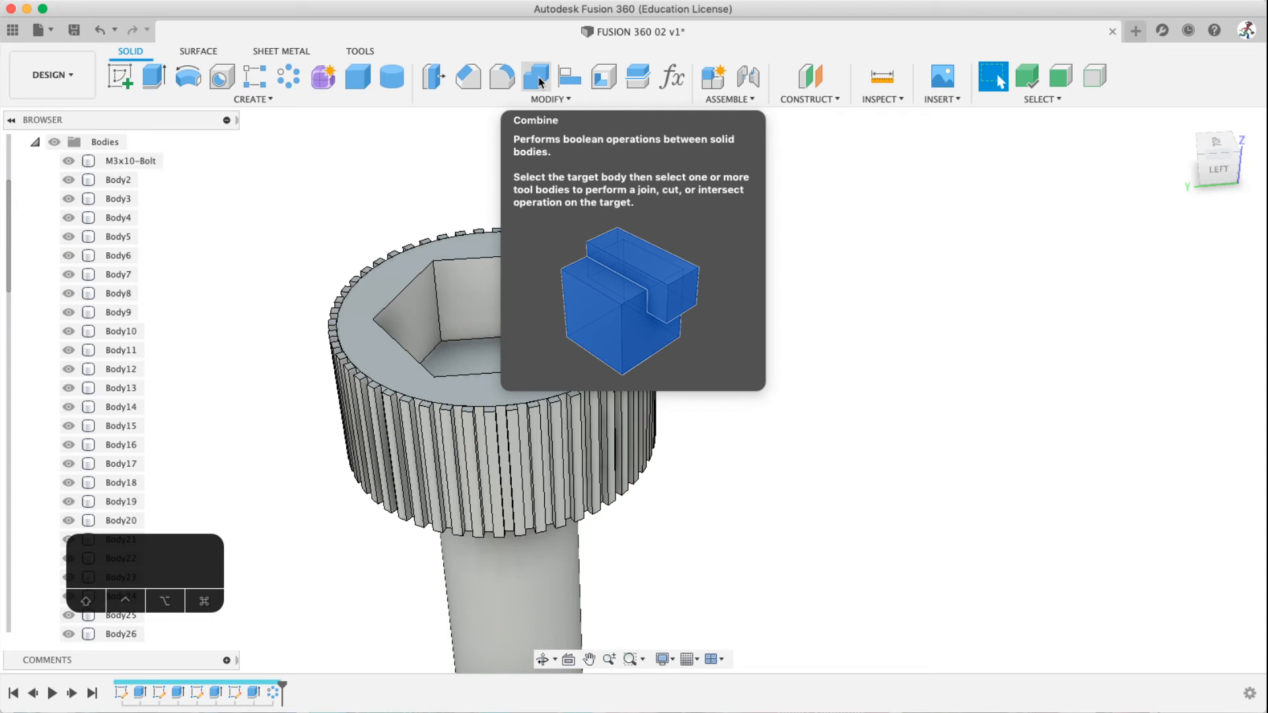
mouse_move(541, 82)
left_mouse_down()
mouse_move(423, 80)
mouse_move(527, 79)
left_mouse_up()
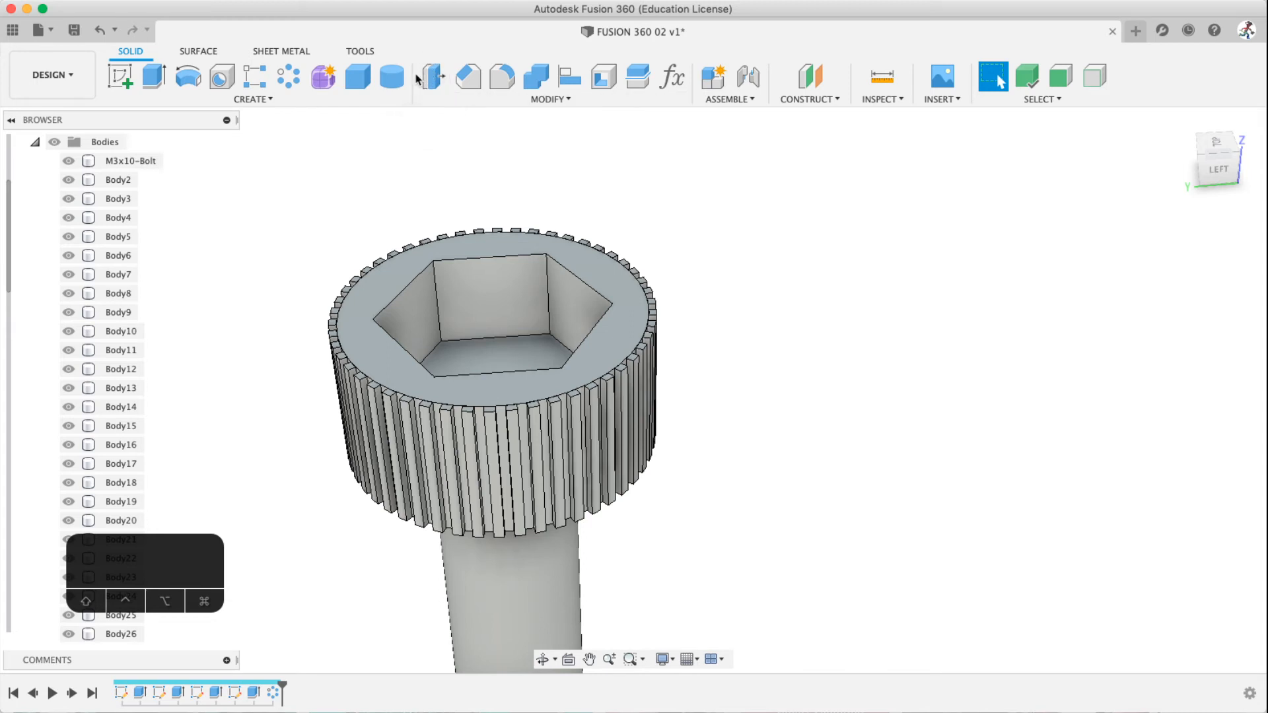
Start a Combine with the Join operation, using the M3x10-Bolt body as the target
left_click(541, 80)
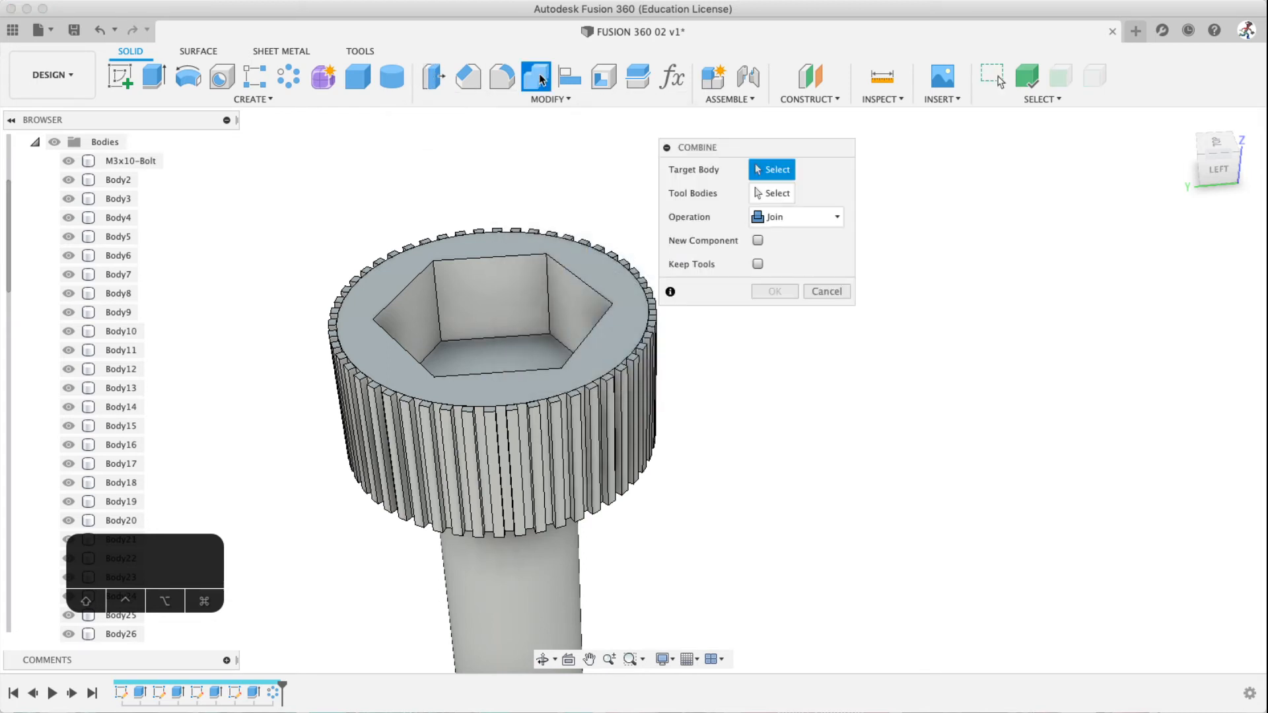
left_click_drag(711, 147, 698, 138)
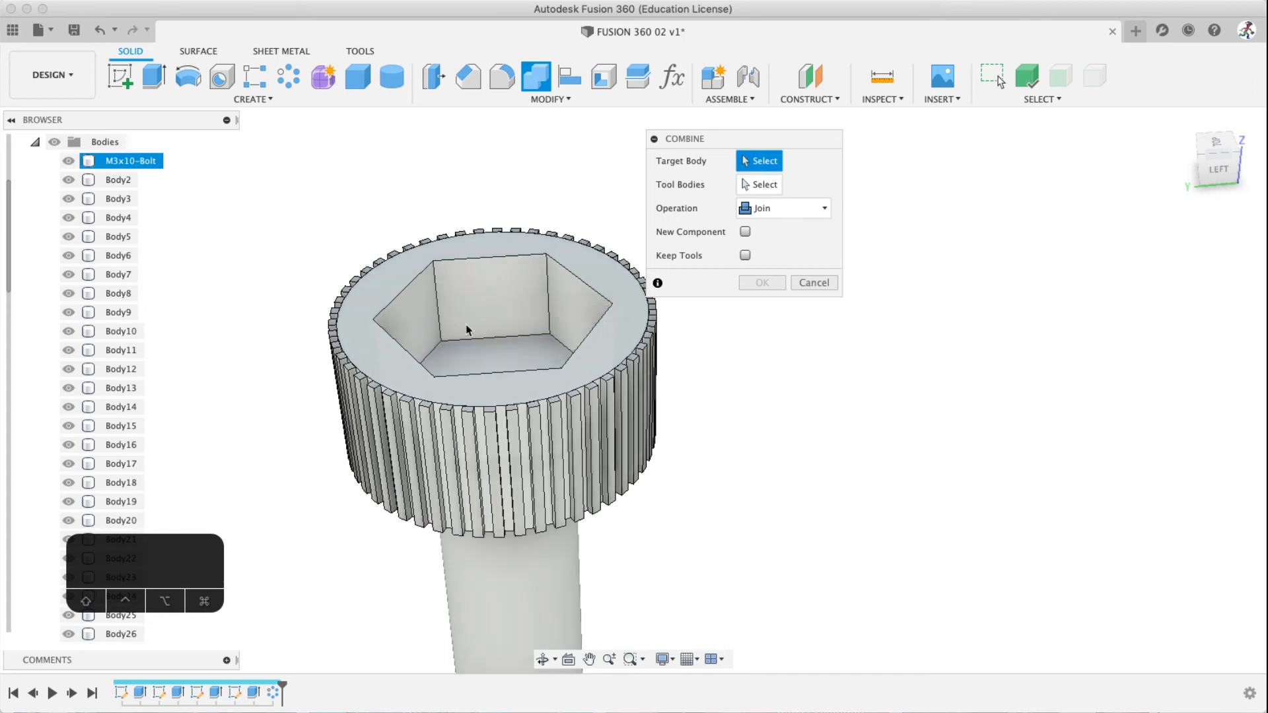
left_click(128, 168)
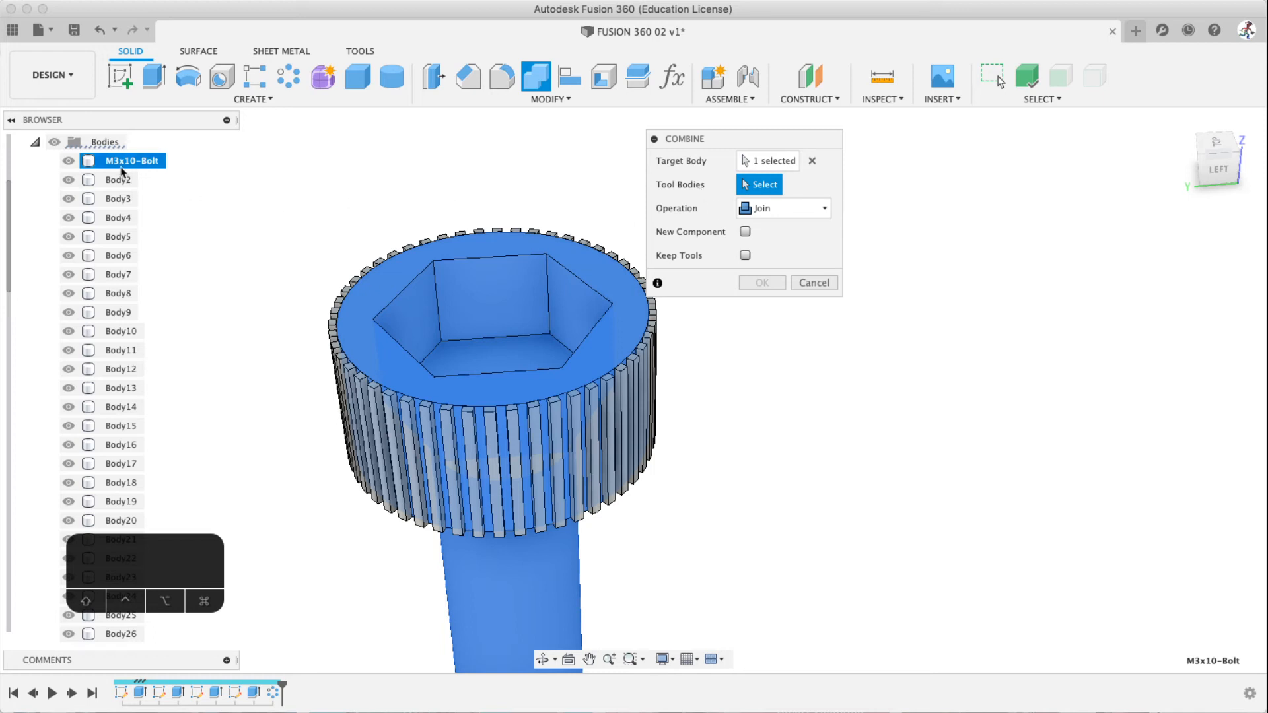
left_click(767, 164)
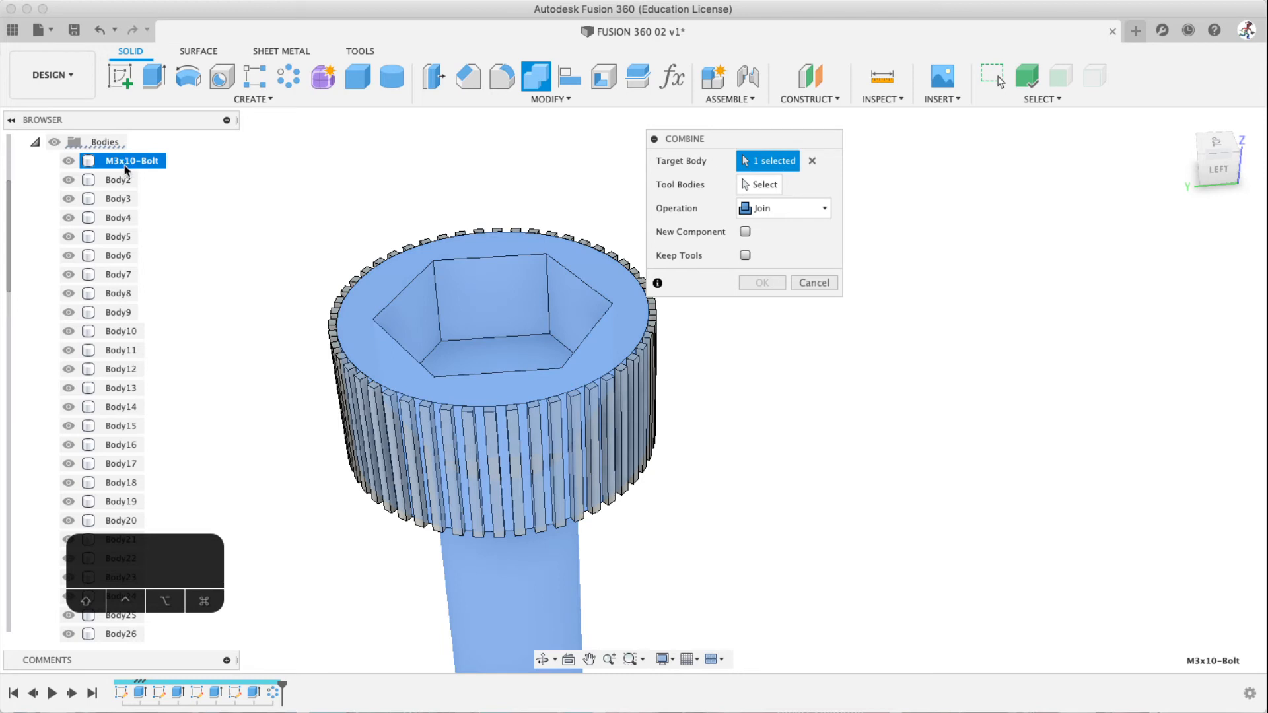
left_click(758, 187)
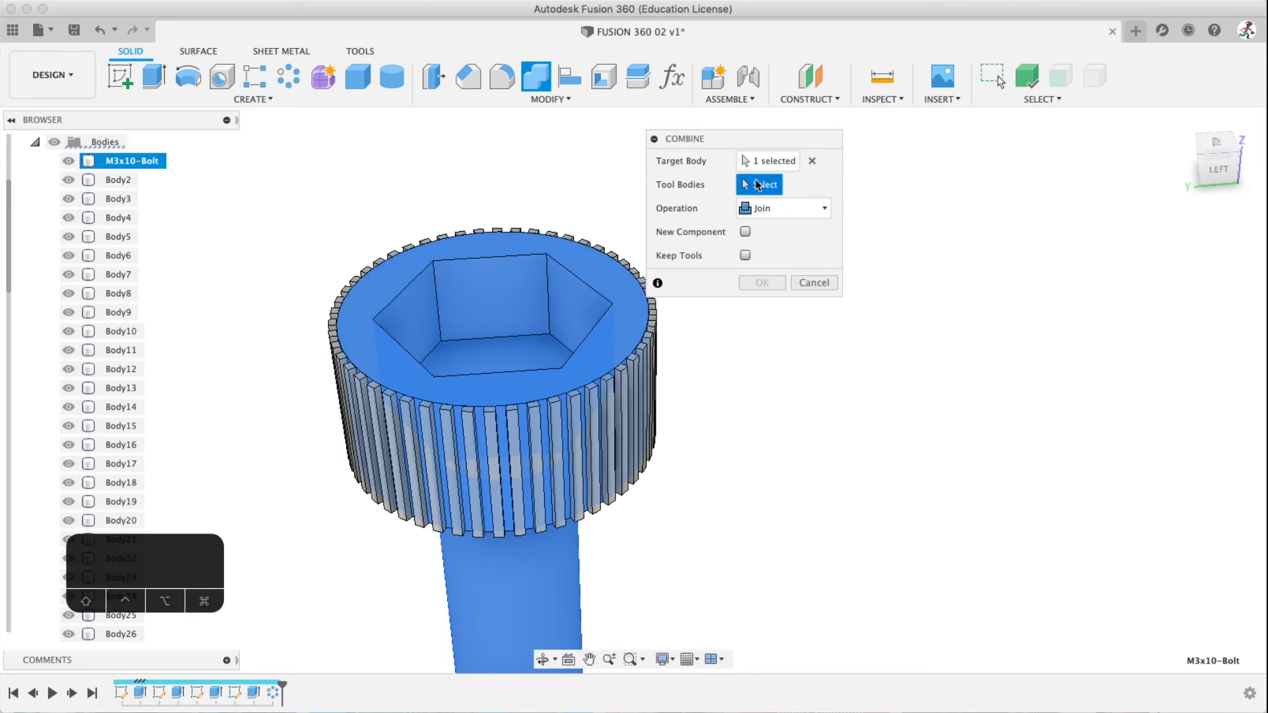
Try joining with grip bar Body4 as the target and M3x10-Bolt as the tool body, and undo the join
left_click(813, 160)
left_click(332, 344)
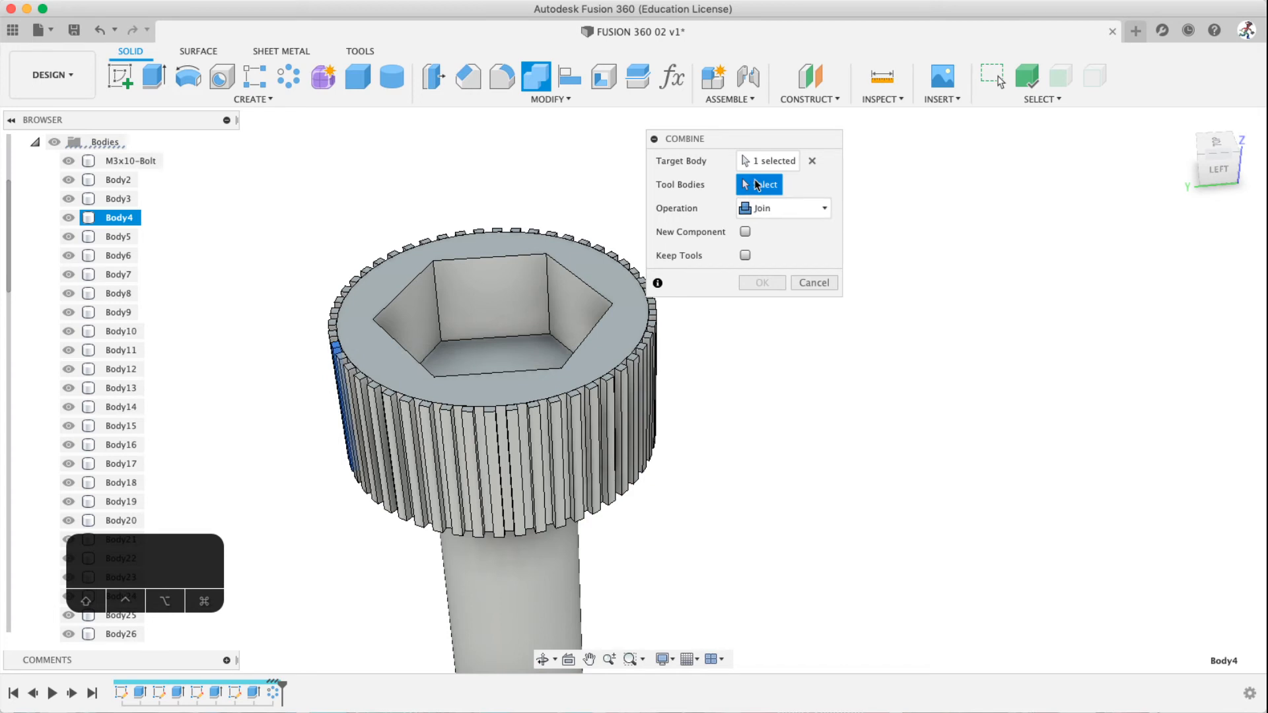
left_click(501, 298)
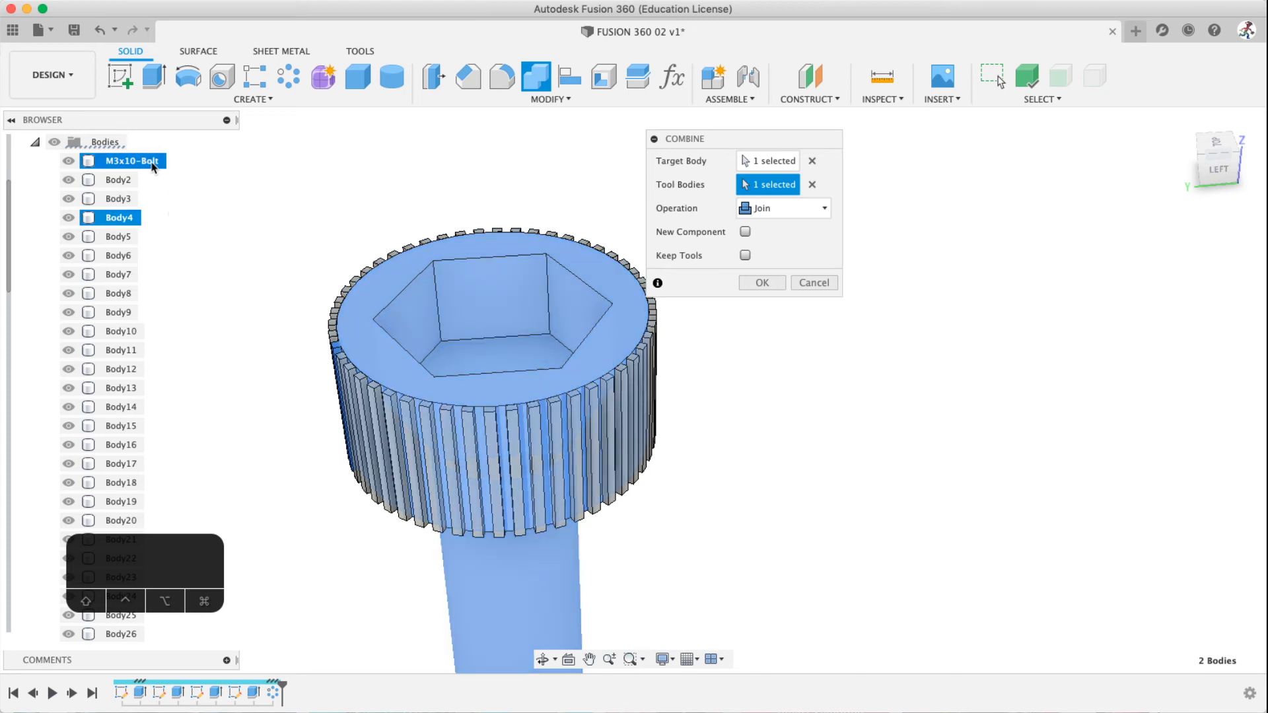
left_click(748, 282)
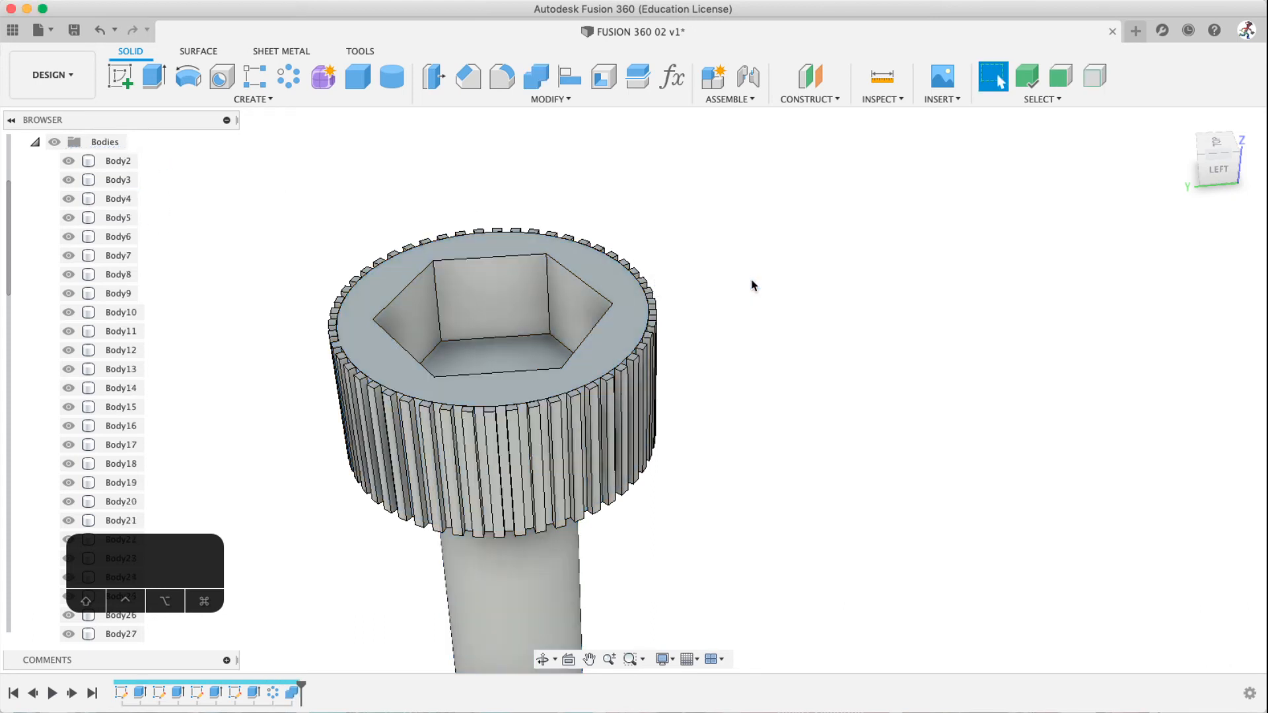
left_click(498, 305)
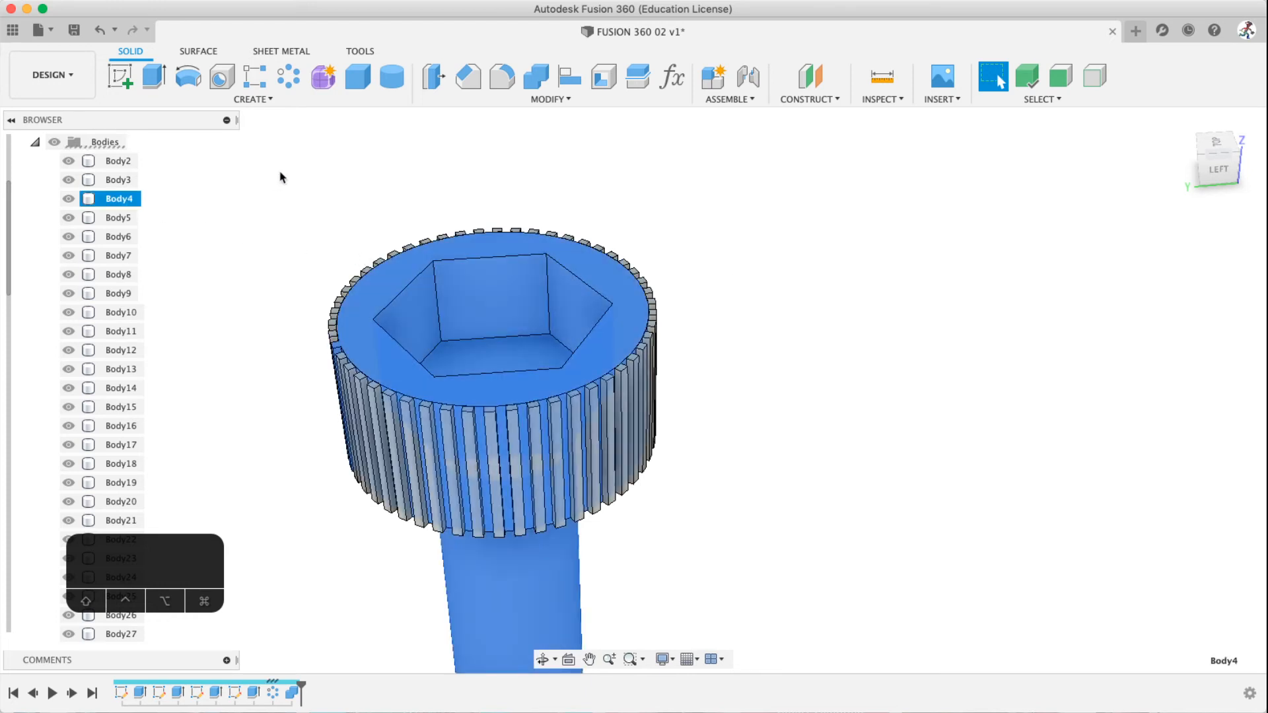
key("ctrl+z")
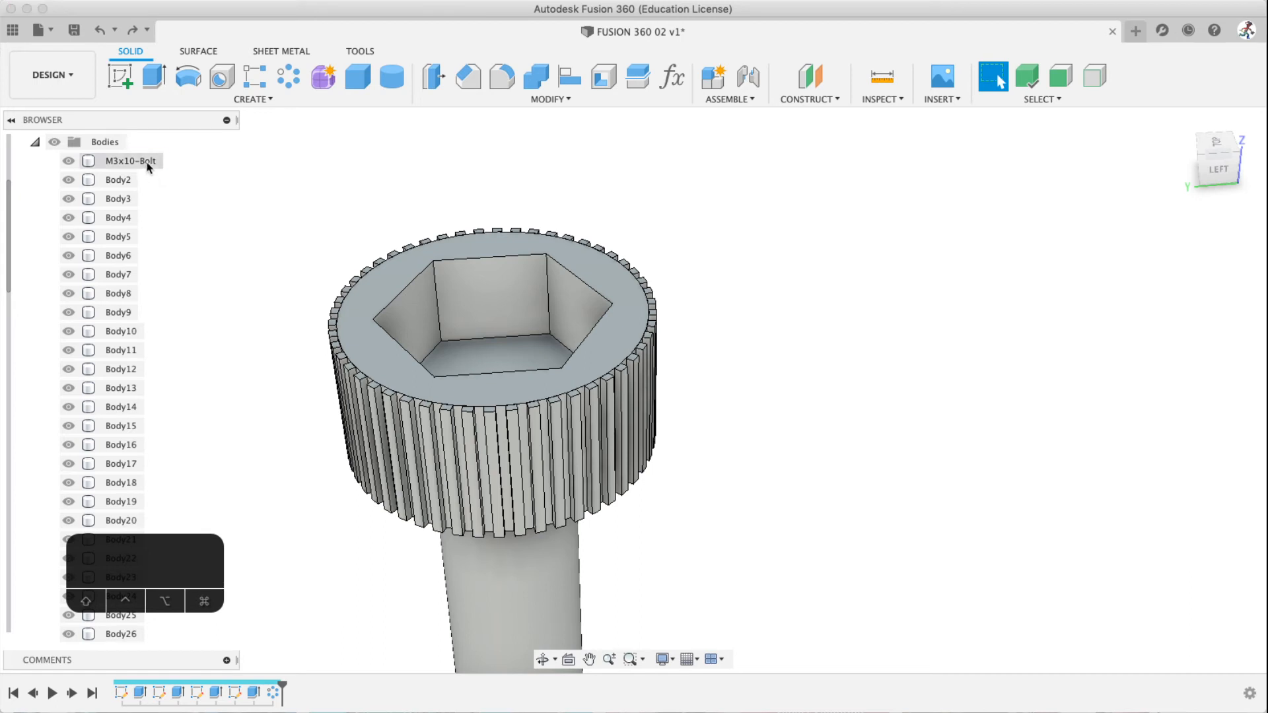
Set M3x10-Bolt as the target body of a new Combine with the Join operation
left_click(535, 76)
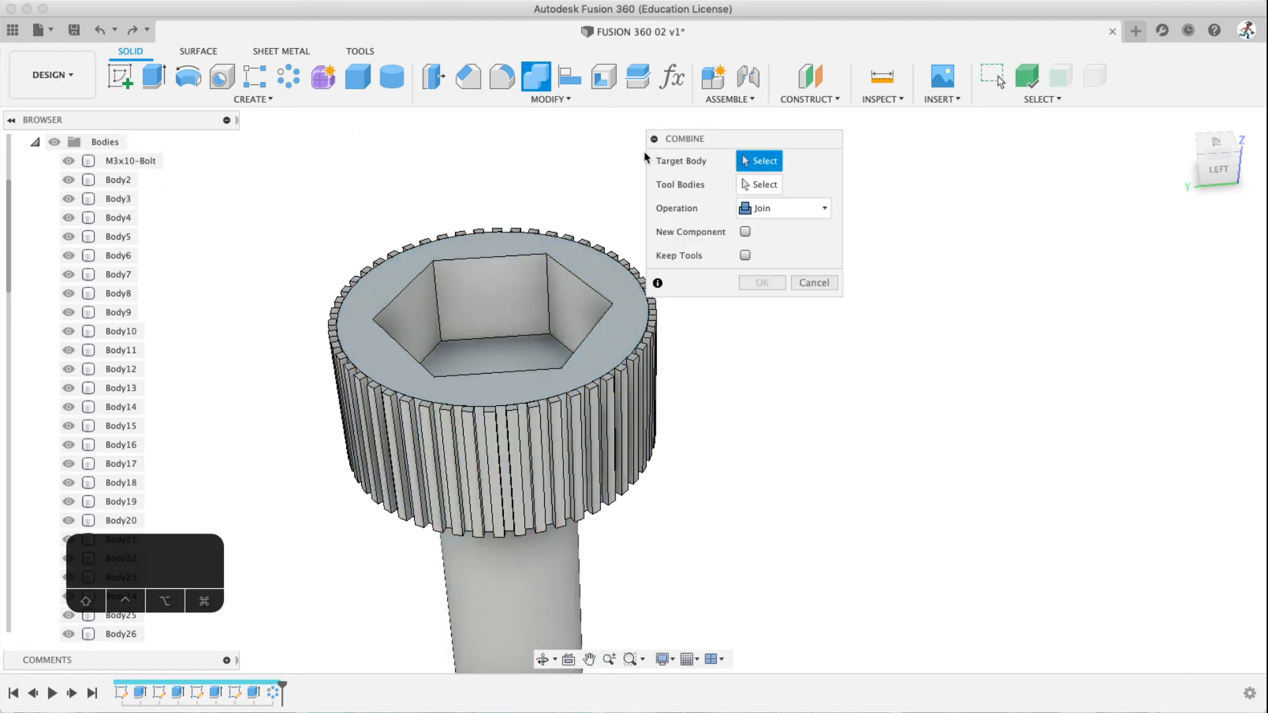
left_click(491, 300)
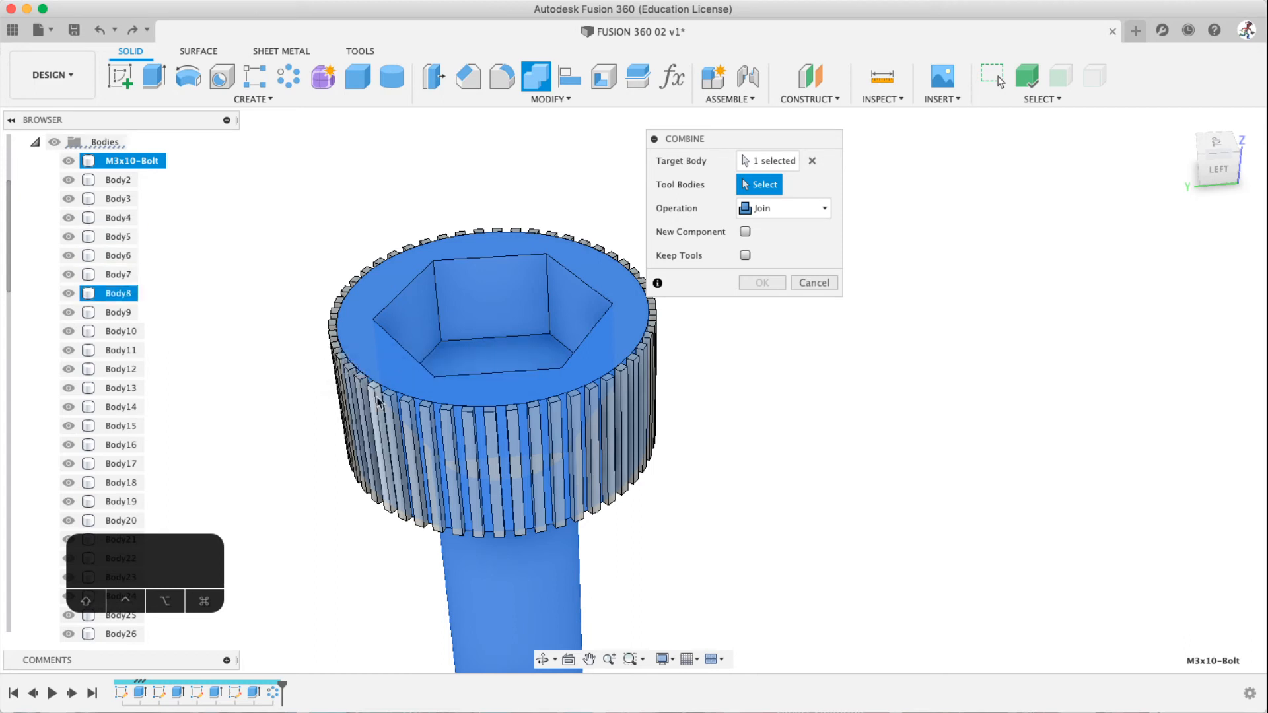
Try selecting Body2 through Body51 from the body list as the tool bodies, and clear that selection
left_click(118, 180)
scroll(125, 274, "down", 6)
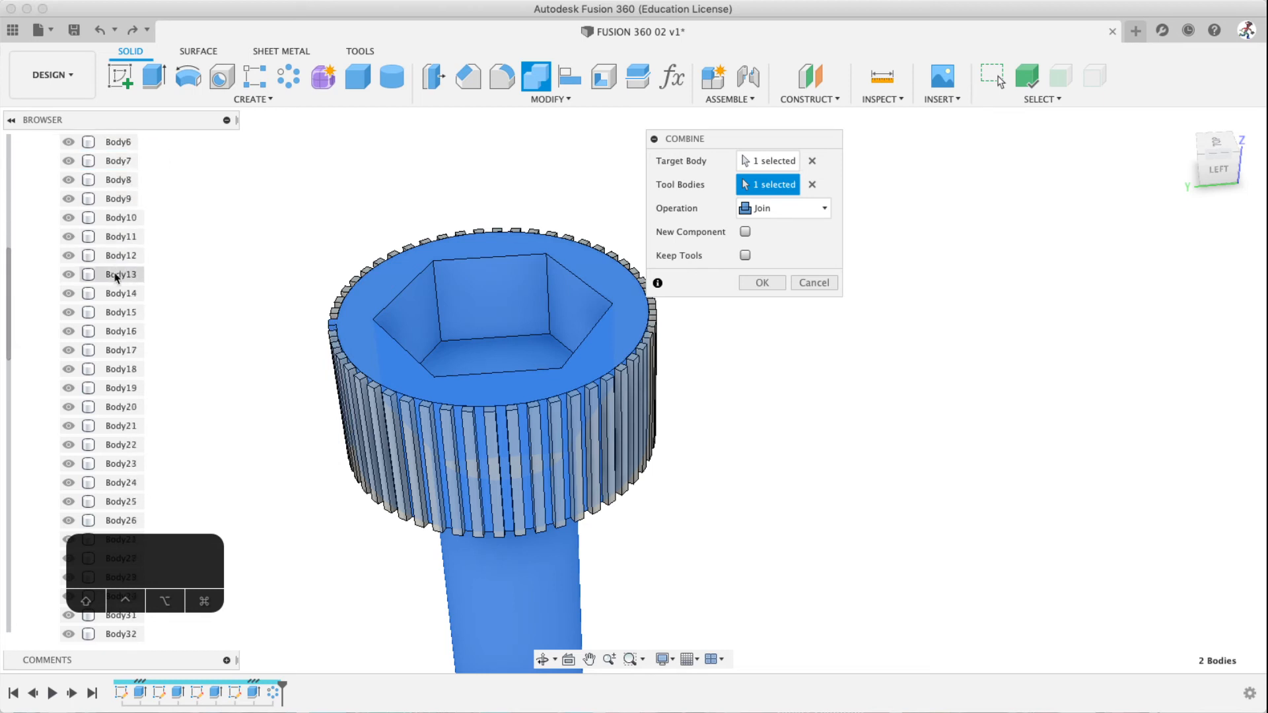
scroll(131, 318, "down", 5)
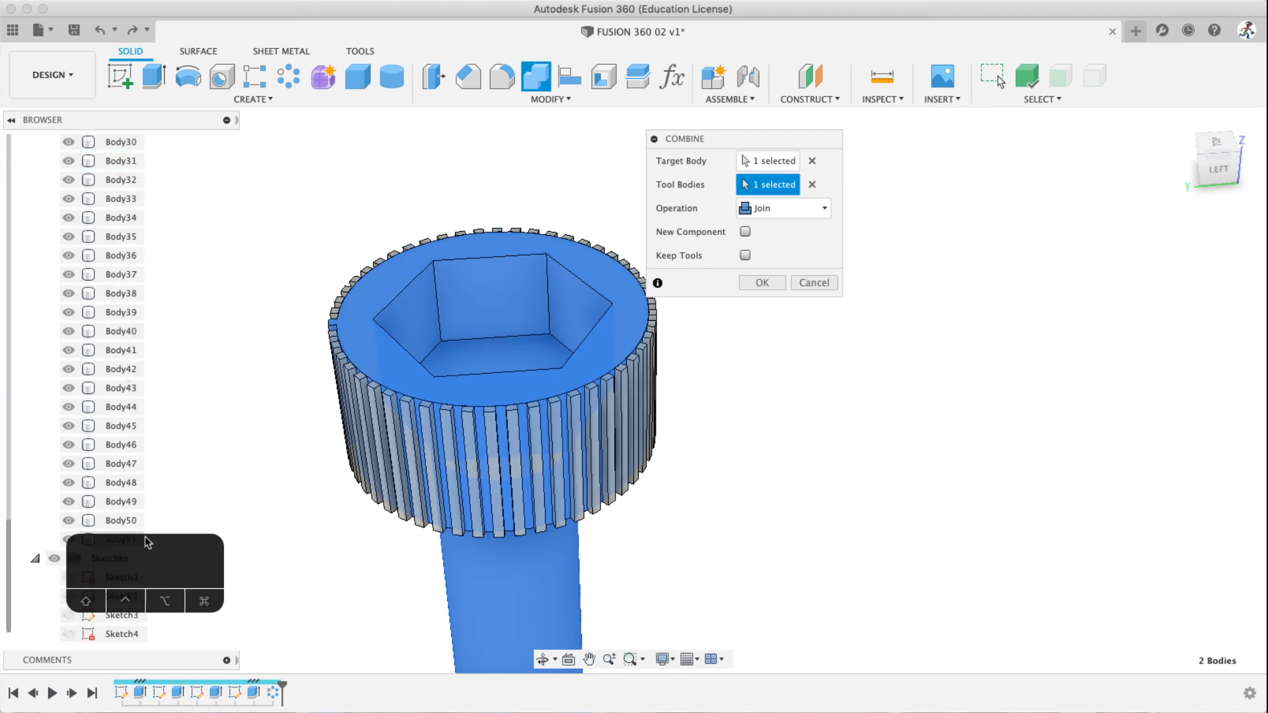
left_click_drag(148, 542, 124, 624)
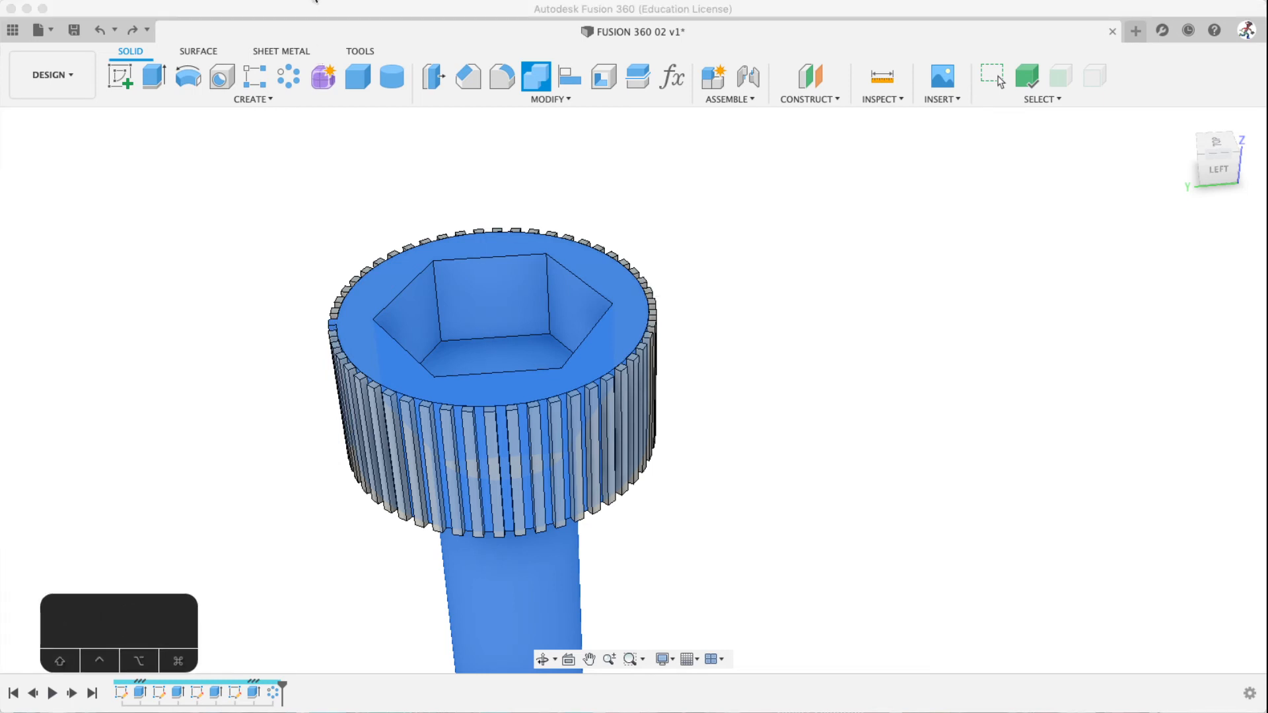
left_click(308, 16)
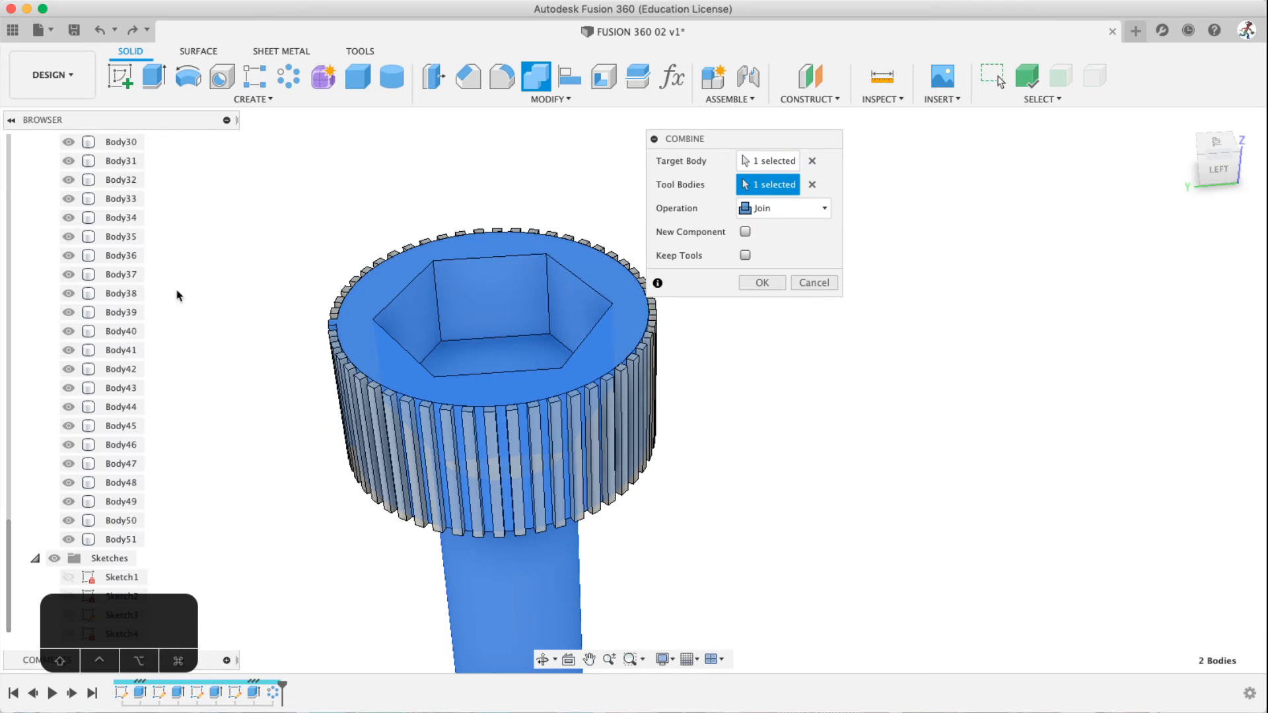
left_click(122, 541, "shift")
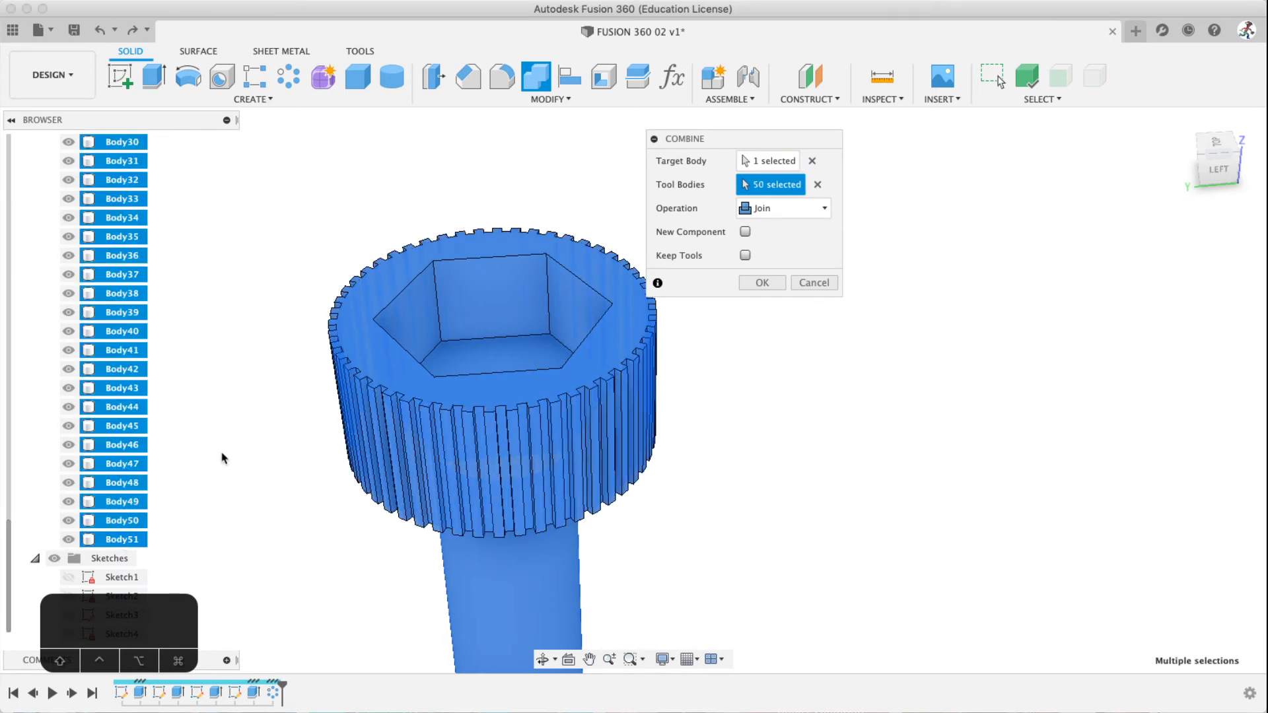
left_click(818, 185)
scroll(263, 359, "down", 3)
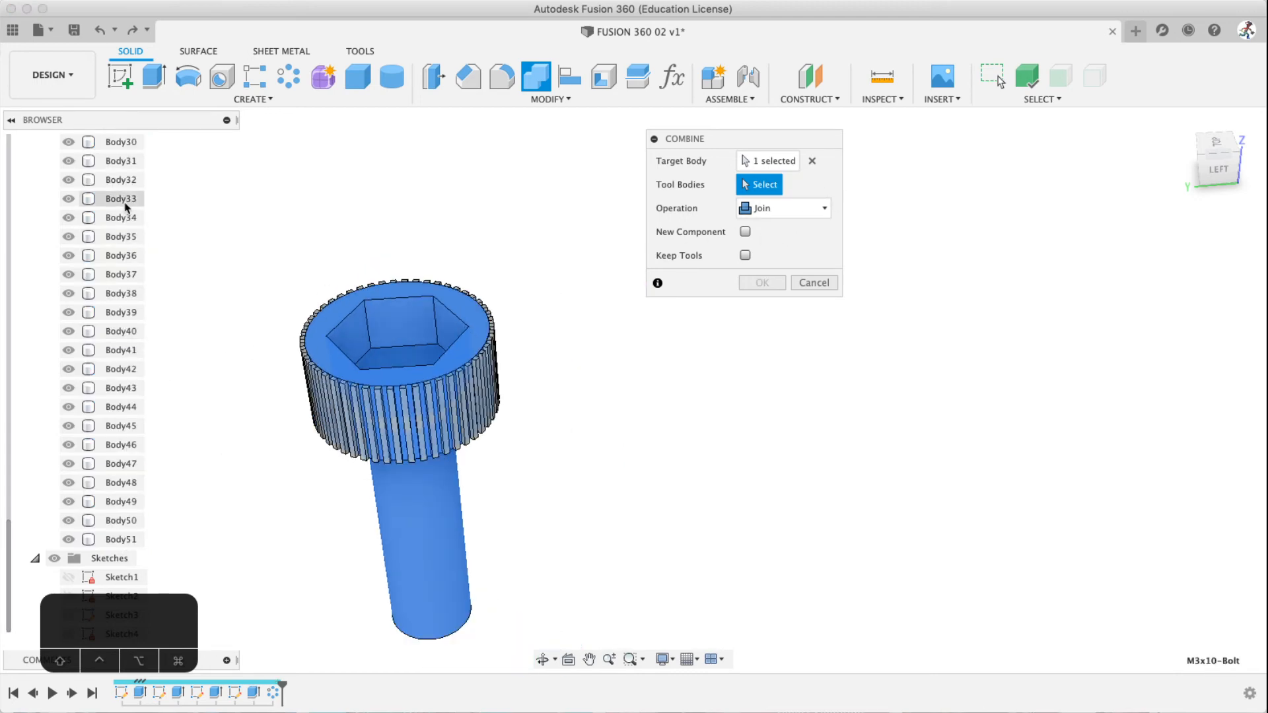
Try picking Body33, Body35 through Body39, Body41 and Body42 individually from the body list as tool bodies
left_click(120, 200)
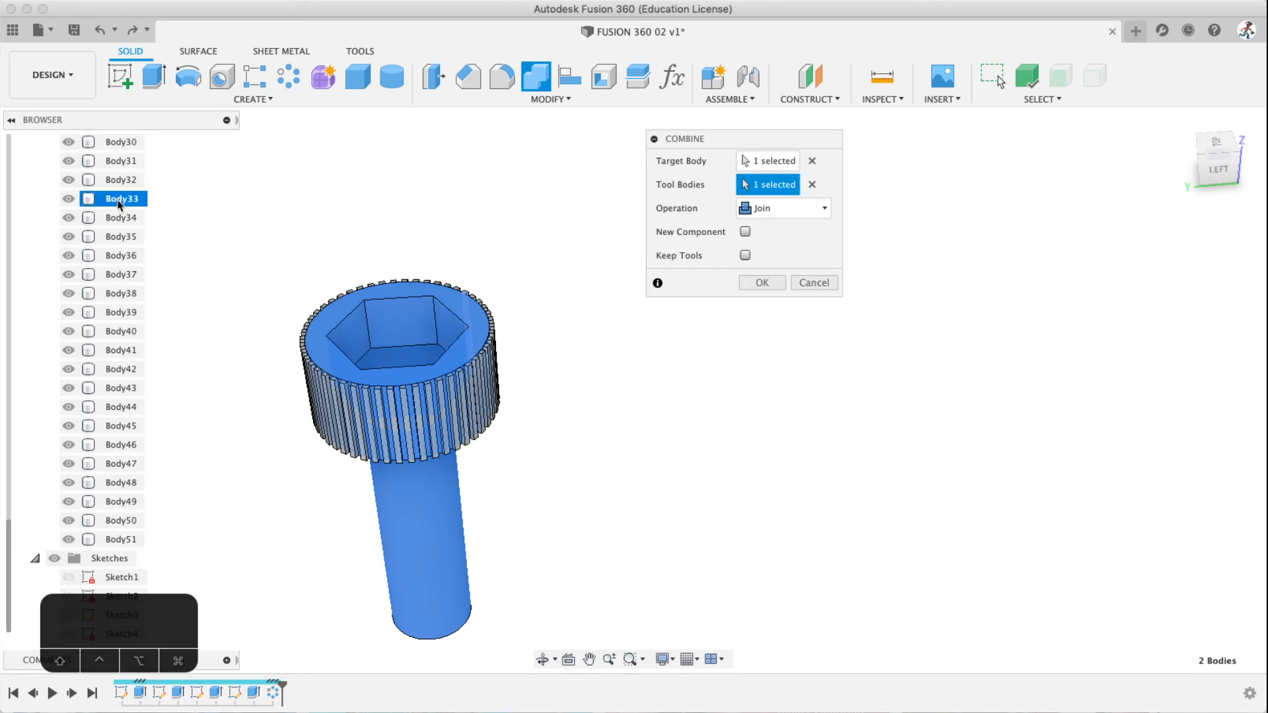
left_click(121, 236)
left_click(121, 255)
left_click(121, 276)
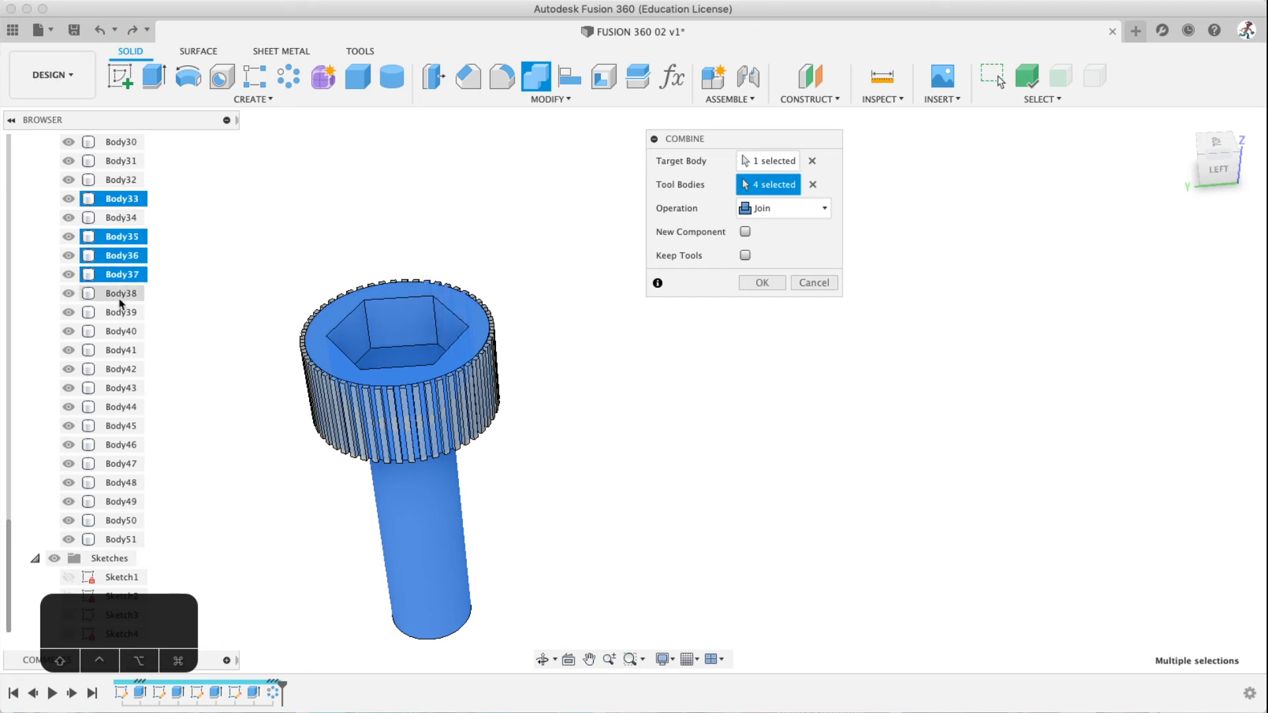
left_click(121, 293)
left_click(121, 368)
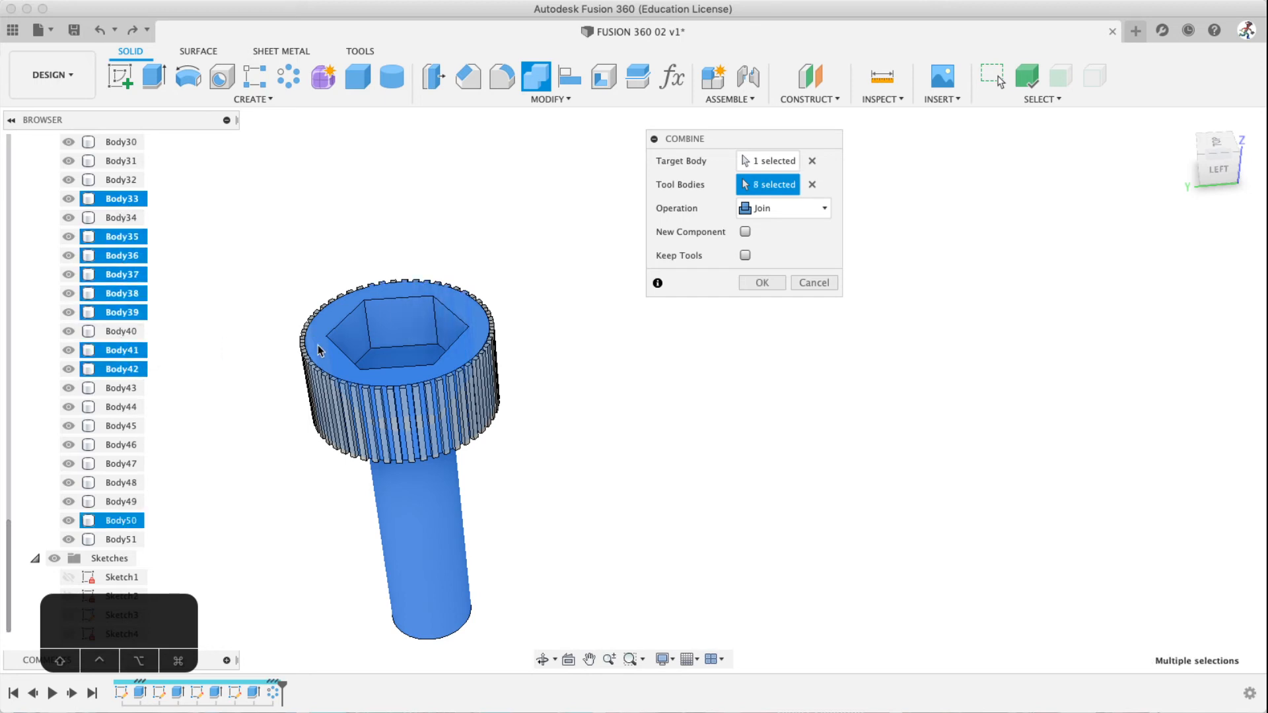
Try adding single grip bars around the front of the screw head as tool bodies, and clear the whole tool selection
left_click(321, 378)
left_click(344, 397)
left_click(370, 406)
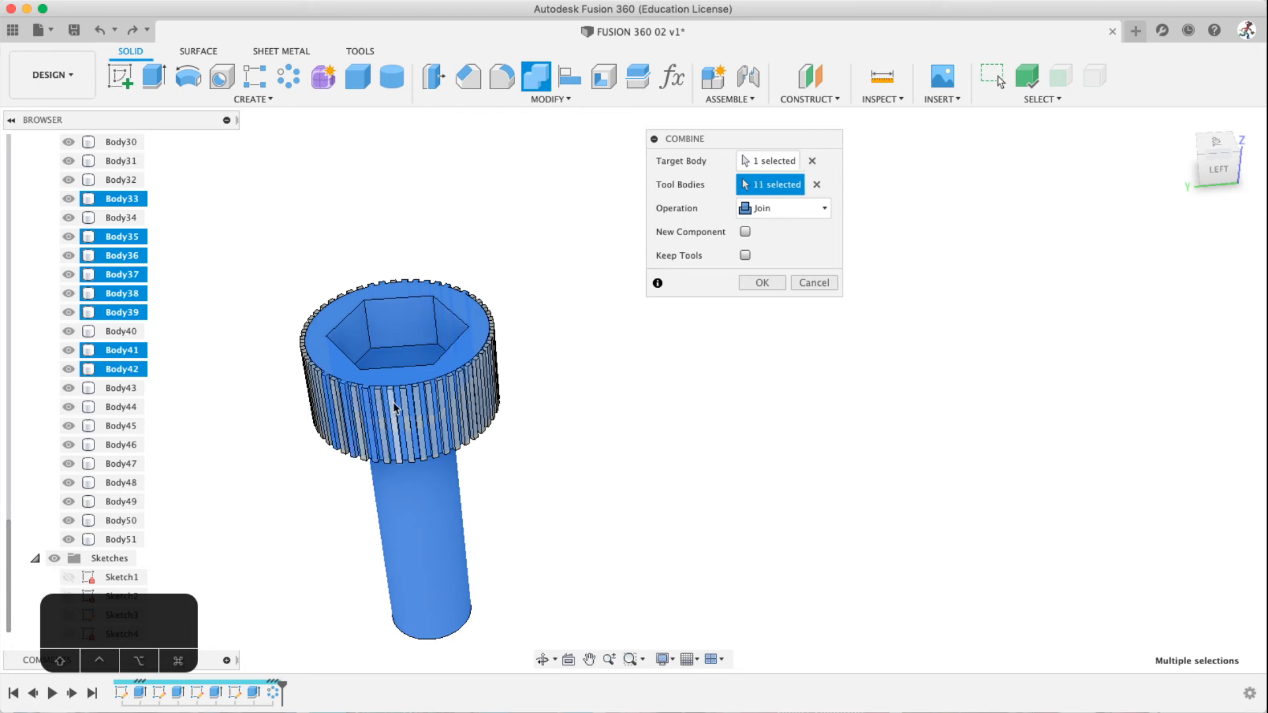
left_click(394, 413)
left_click(437, 409)
left_click(470, 399)
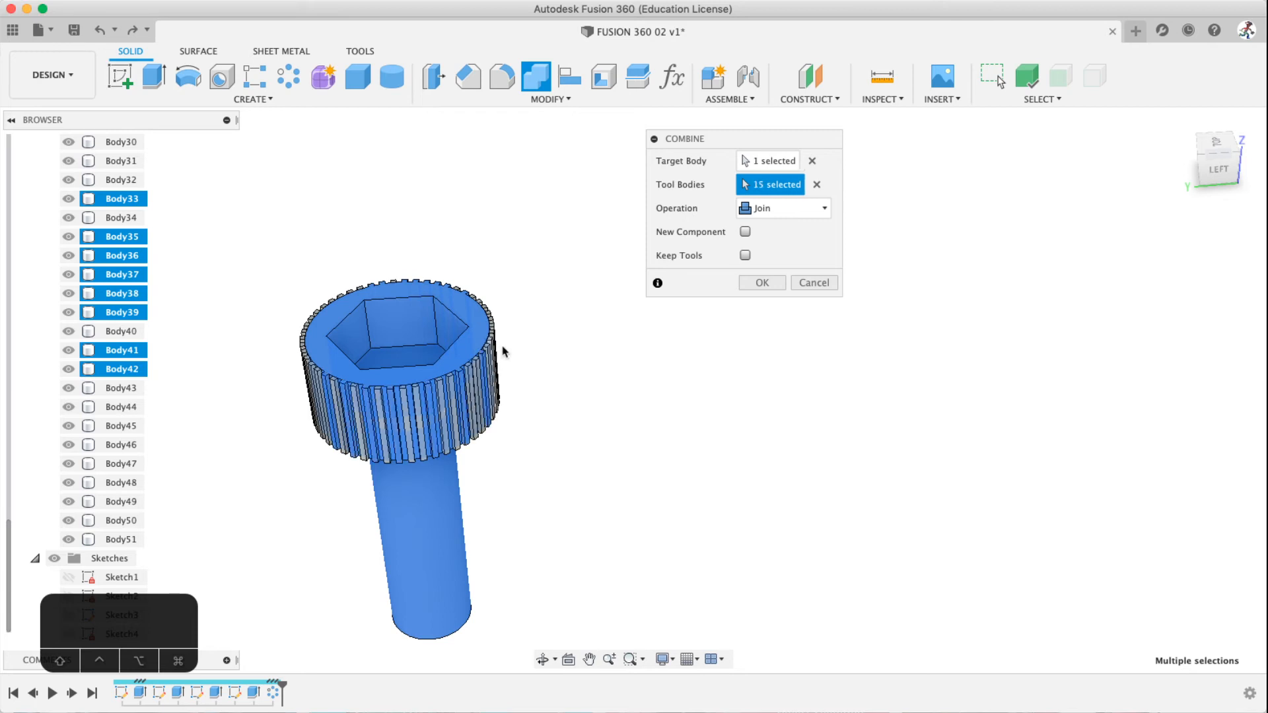
left_click(816, 185)
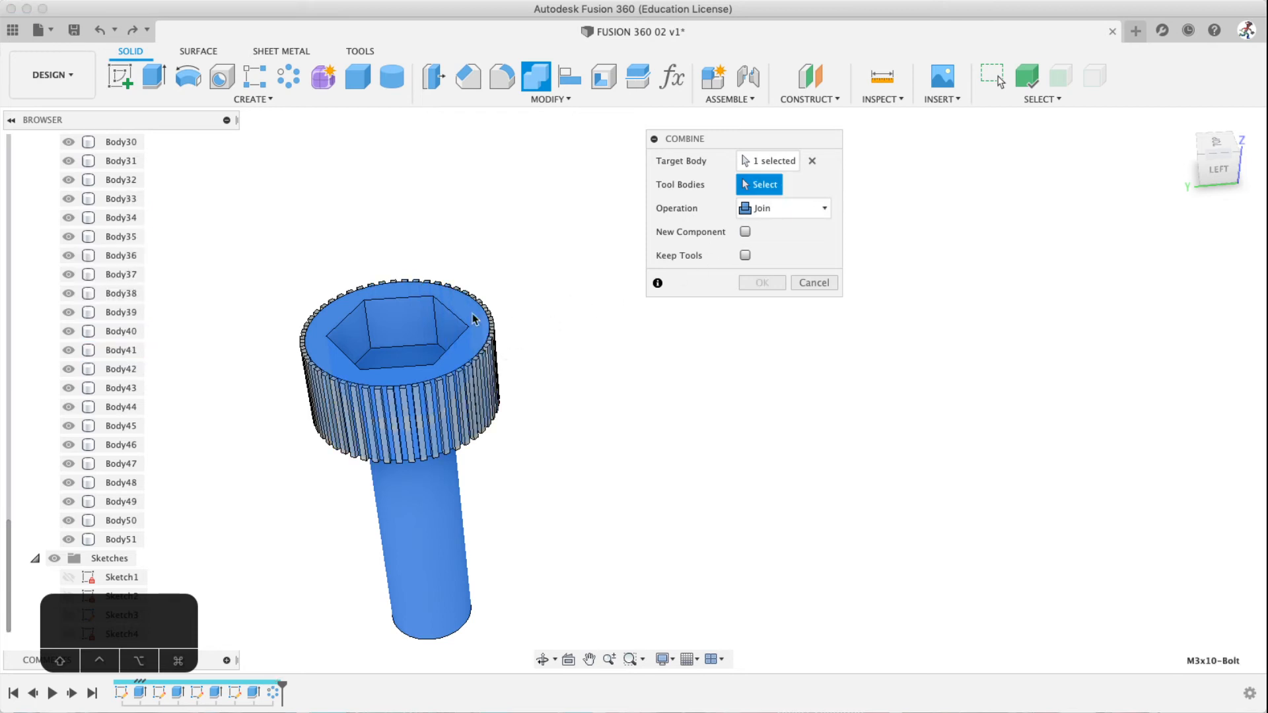
Try range-selecting Body2 through Body51 in the body list as tool bodies, and clear that selection
scroll(114, 264, "up", 3)
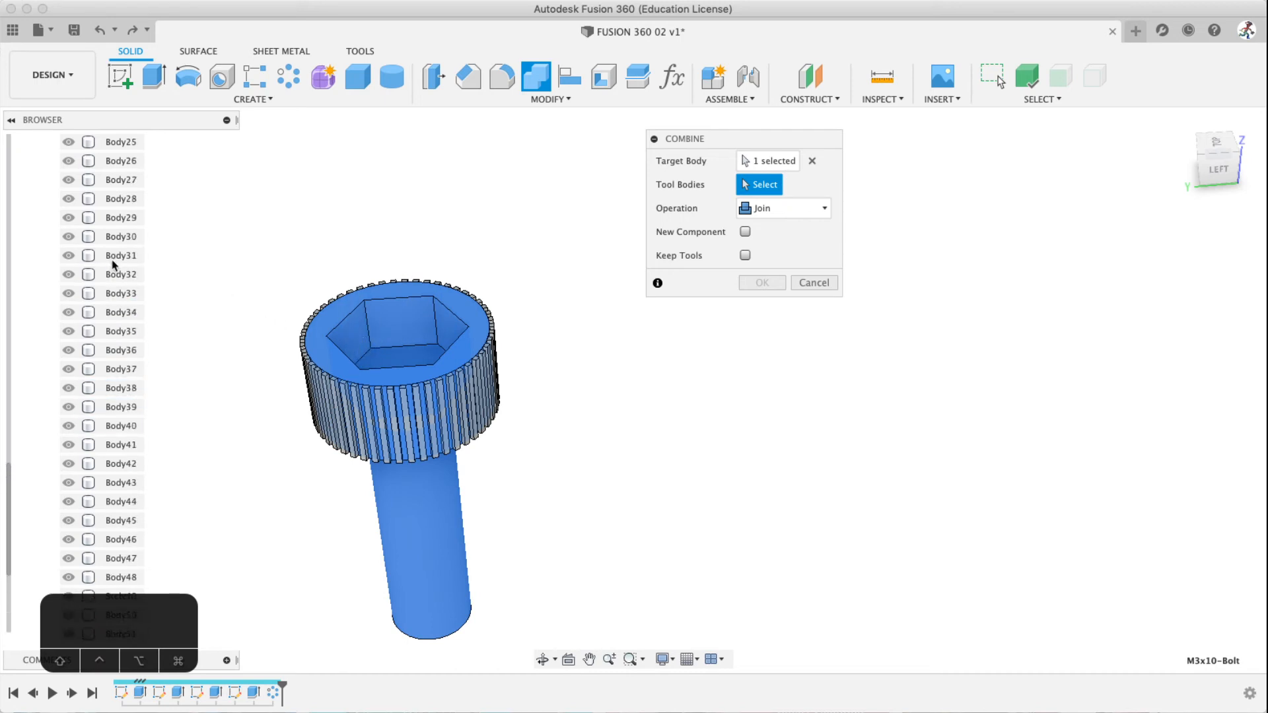
scroll(113, 261, "up", 10)
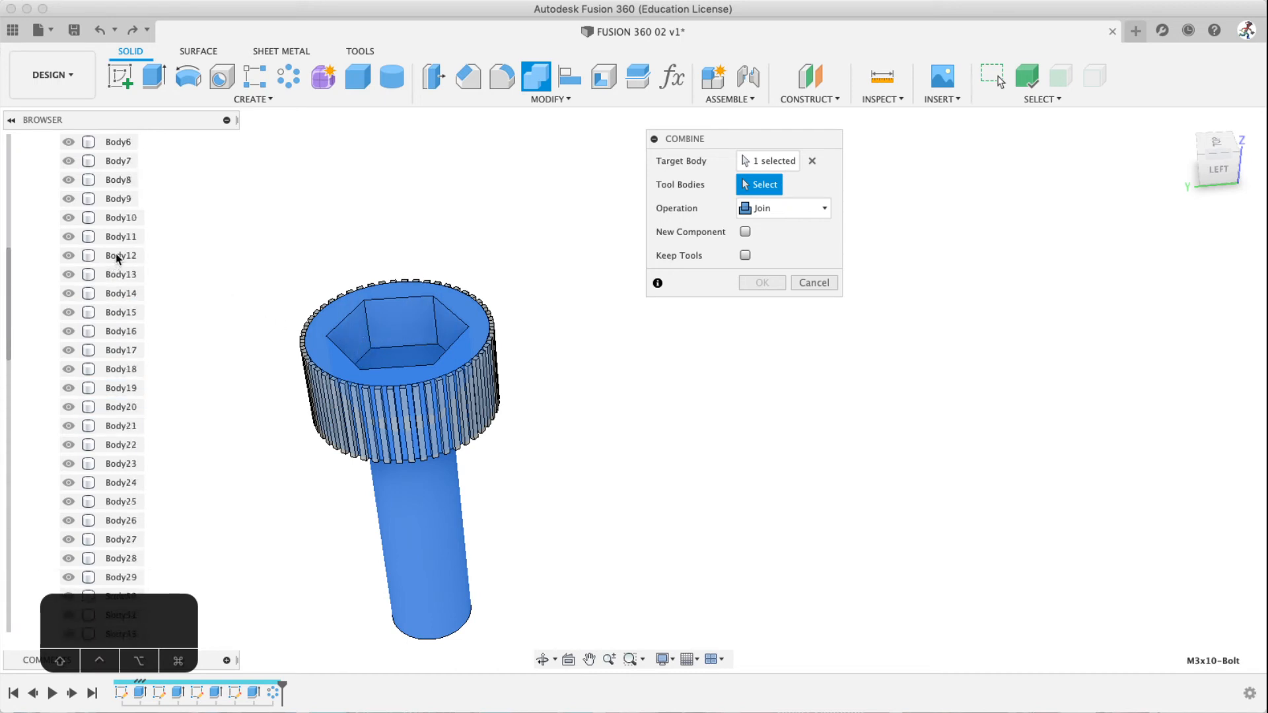
scroll(116, 257, "up", 5)
left_click(116, 256)
scroll(110, 303, "down", 4)
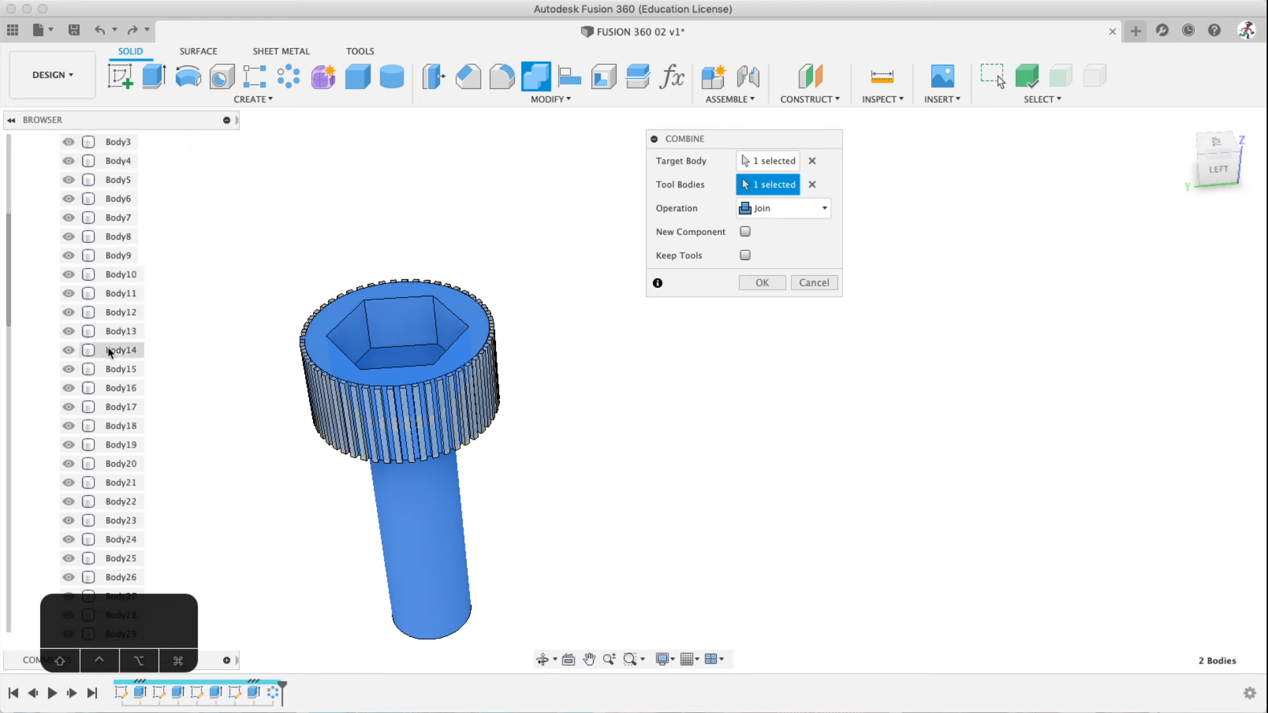
scroll(109, 352, "down", 12)
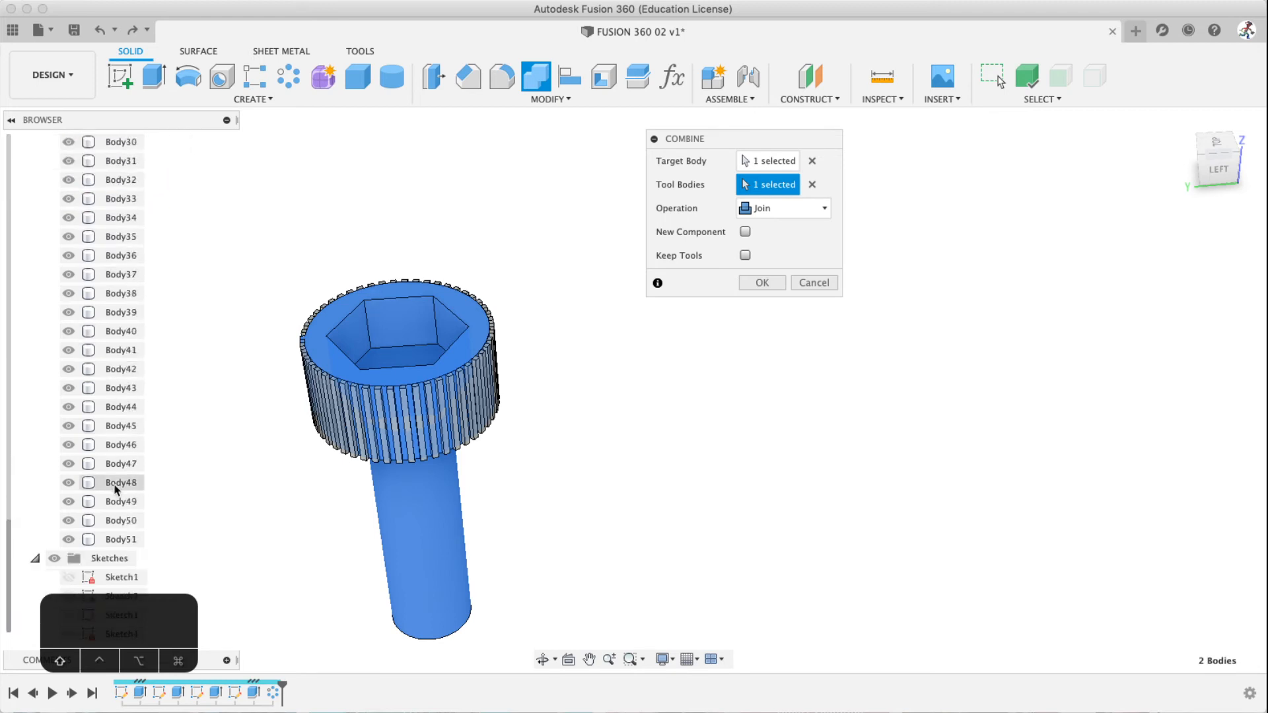
left_click(123, 540, "shift")
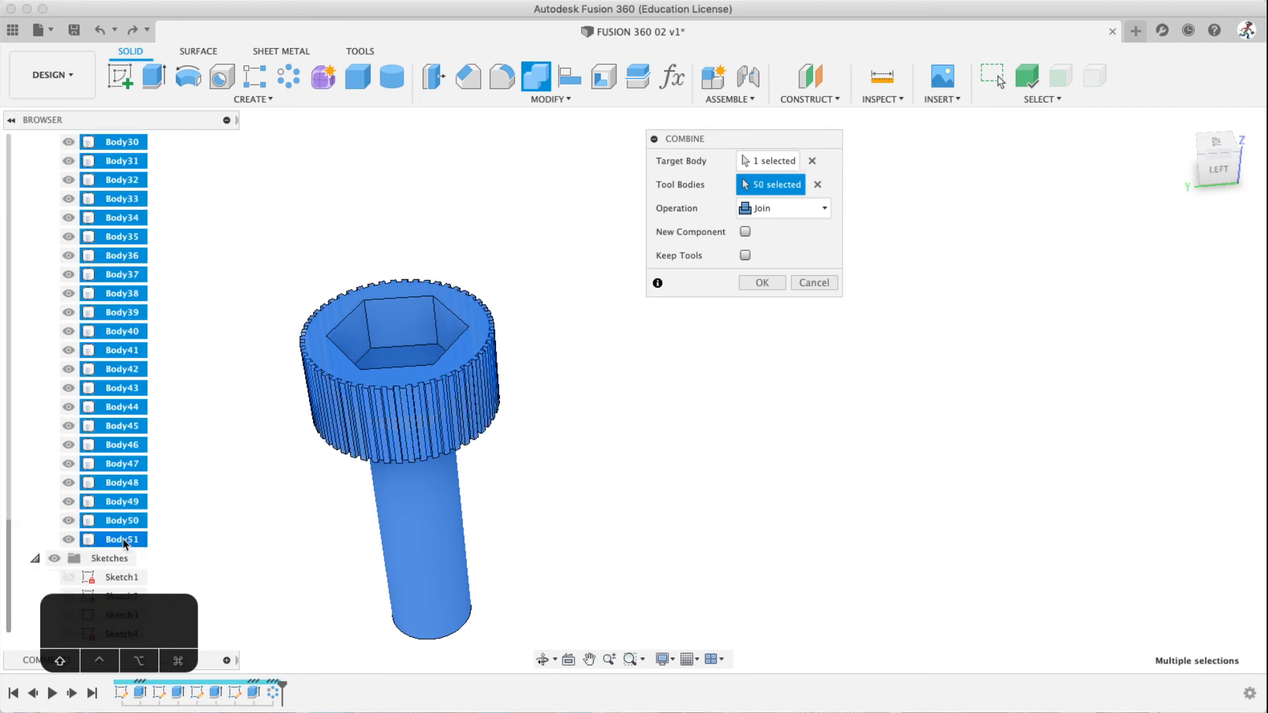
left_click(819, 183)
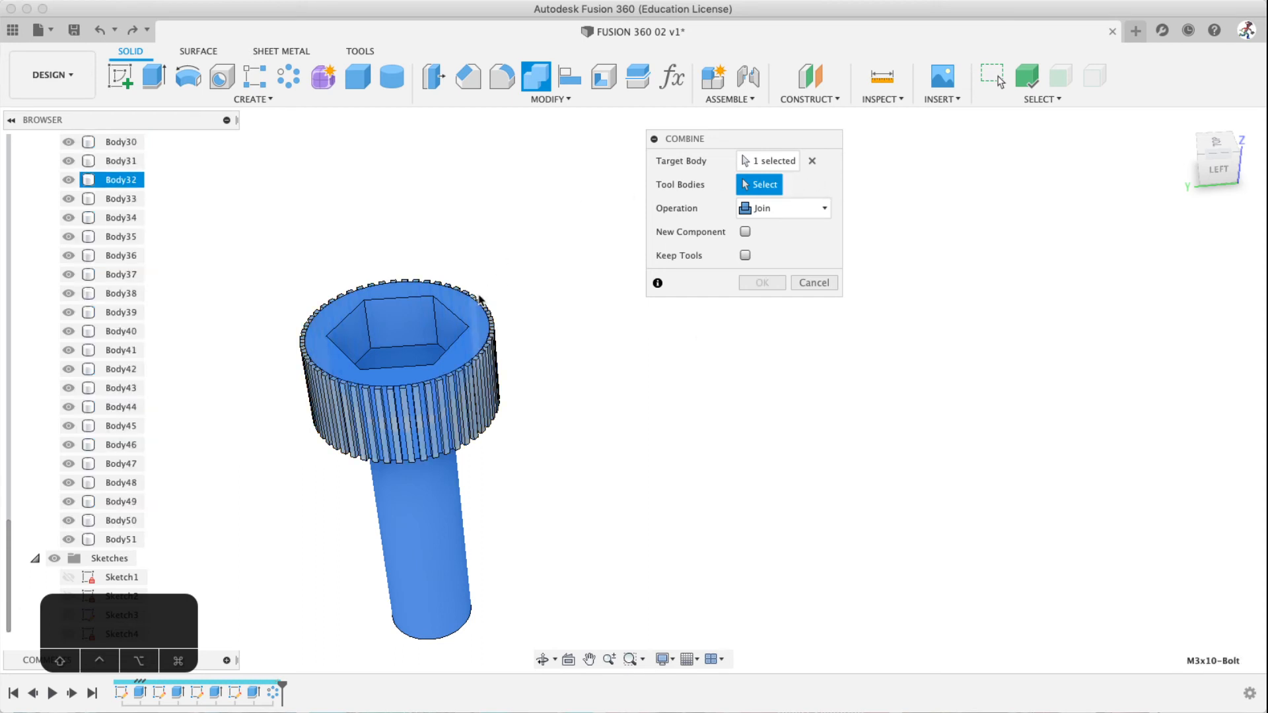
Try window-selecting only the grip bars on one half of the screw head as tool bodies, and clear each selection
left_click_drag(207, 213, 318, 247)
scroll(454, 452, "down", 5)
scroll(412, 448, "up", 8)
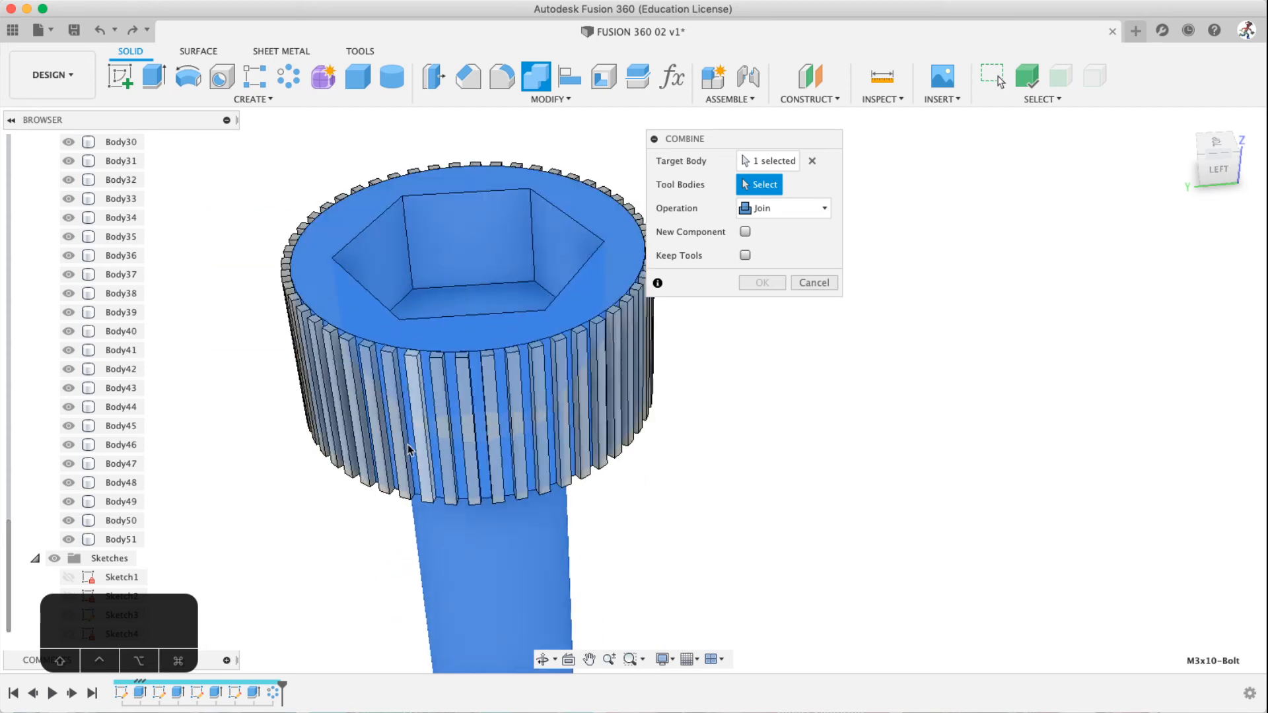
scroll(408, 445, "up", 2)
middle_click_drag(432, 447, 431, 410, "shift")
left_click_drag(212, 204, 489, 569)
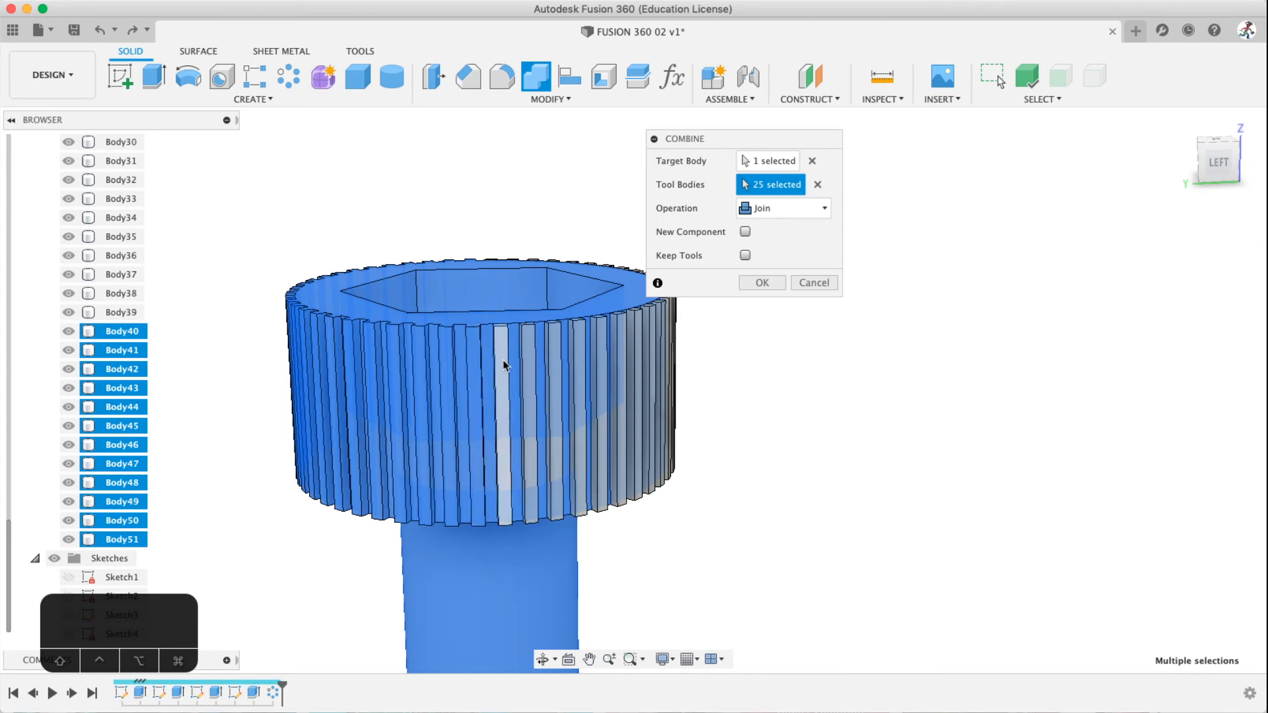
left_click(816, 183)
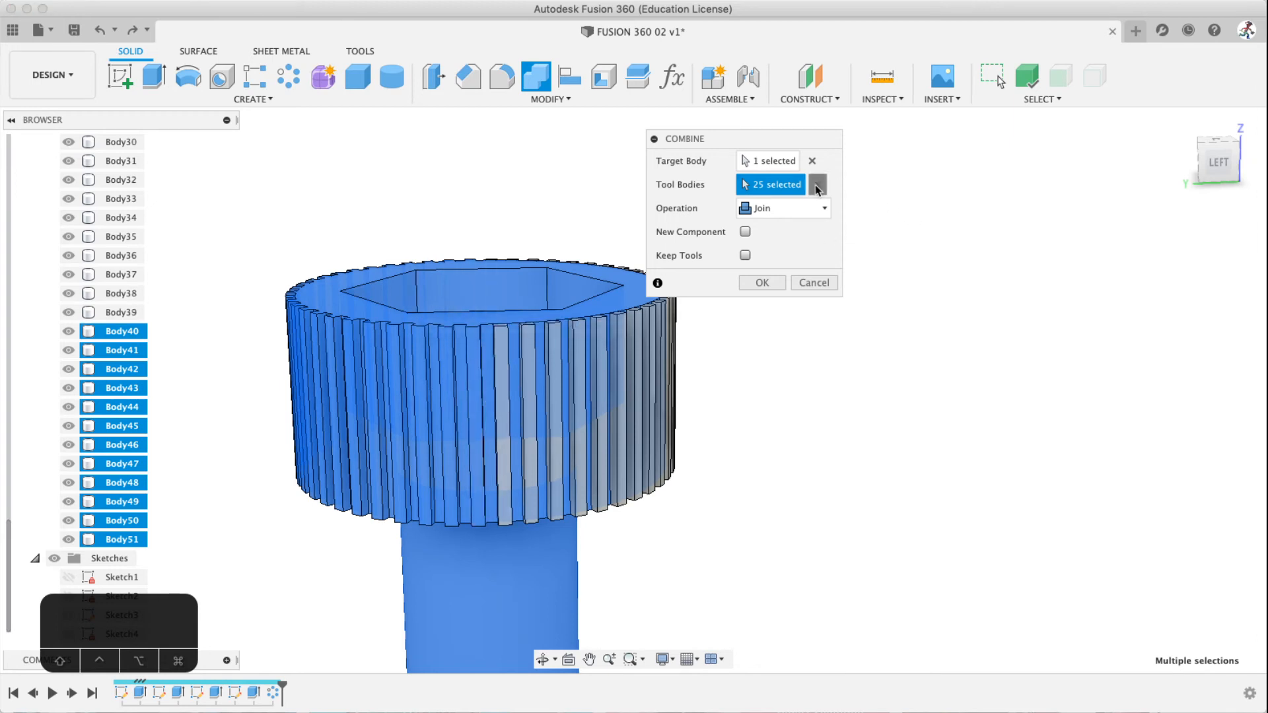
left_click_drag(224, 174, 481, 561)
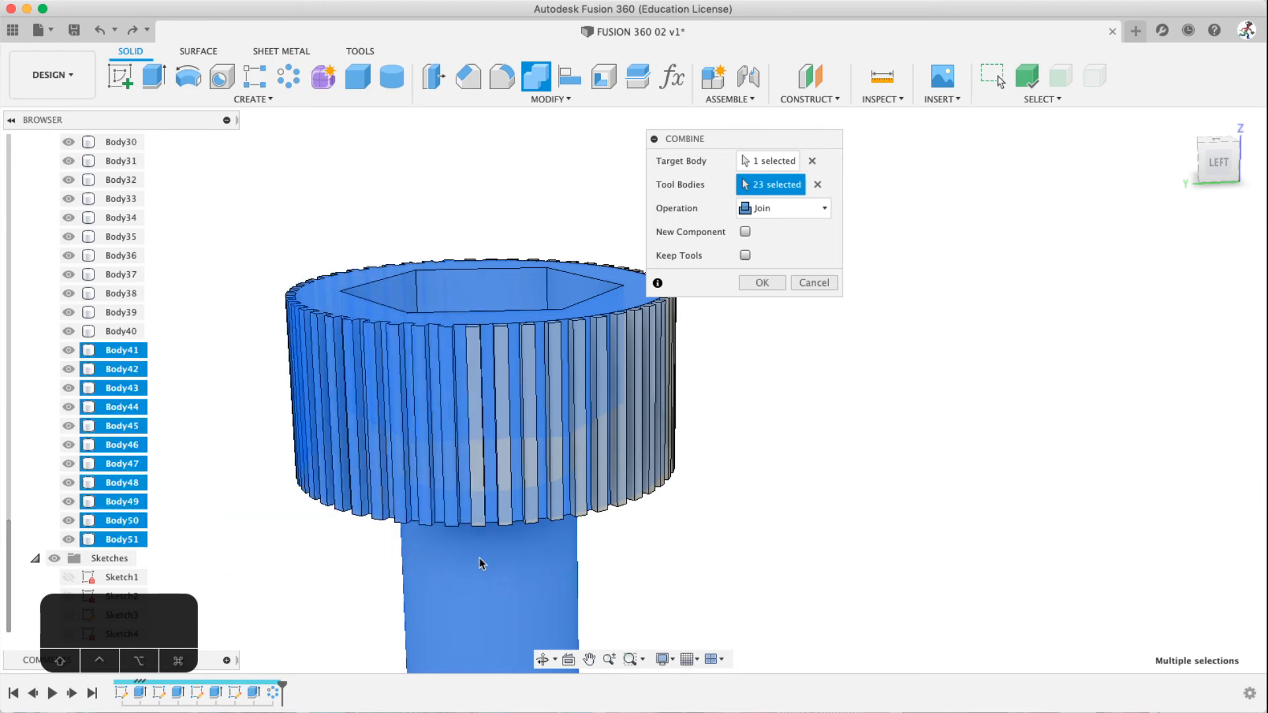
left_click(818, 184)
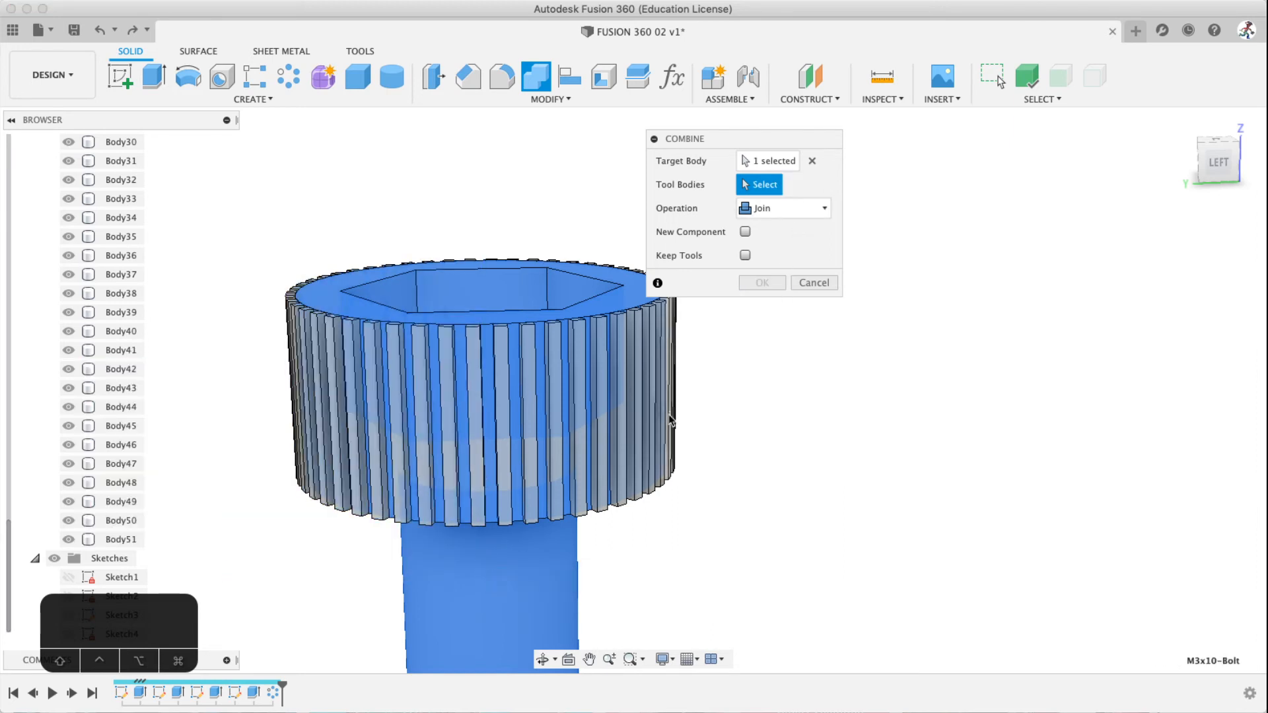
Try window-selecting all 50 grip bars by enclosing the whole screw head, and clear the tool body selection
scroll(669, 426, "down", 3)
middle_click_drag(668, 422, 594, 414)
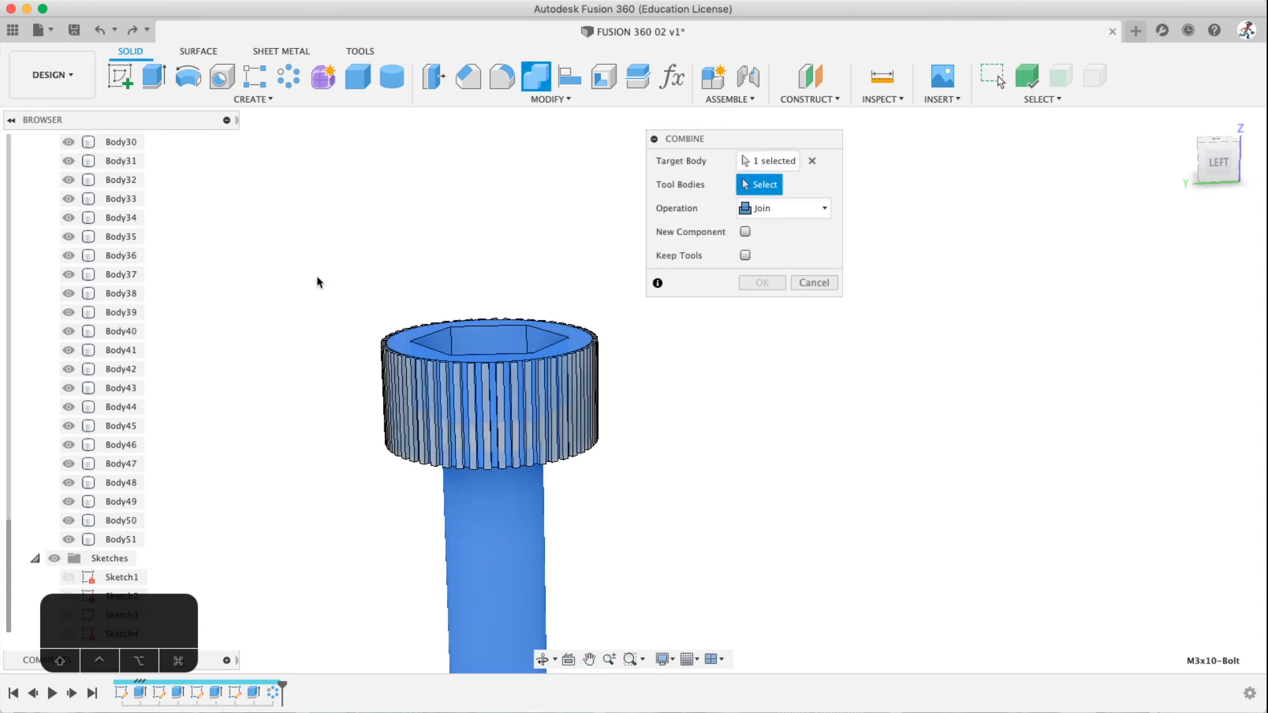
left_click_drag(317, 282, 670, 548)
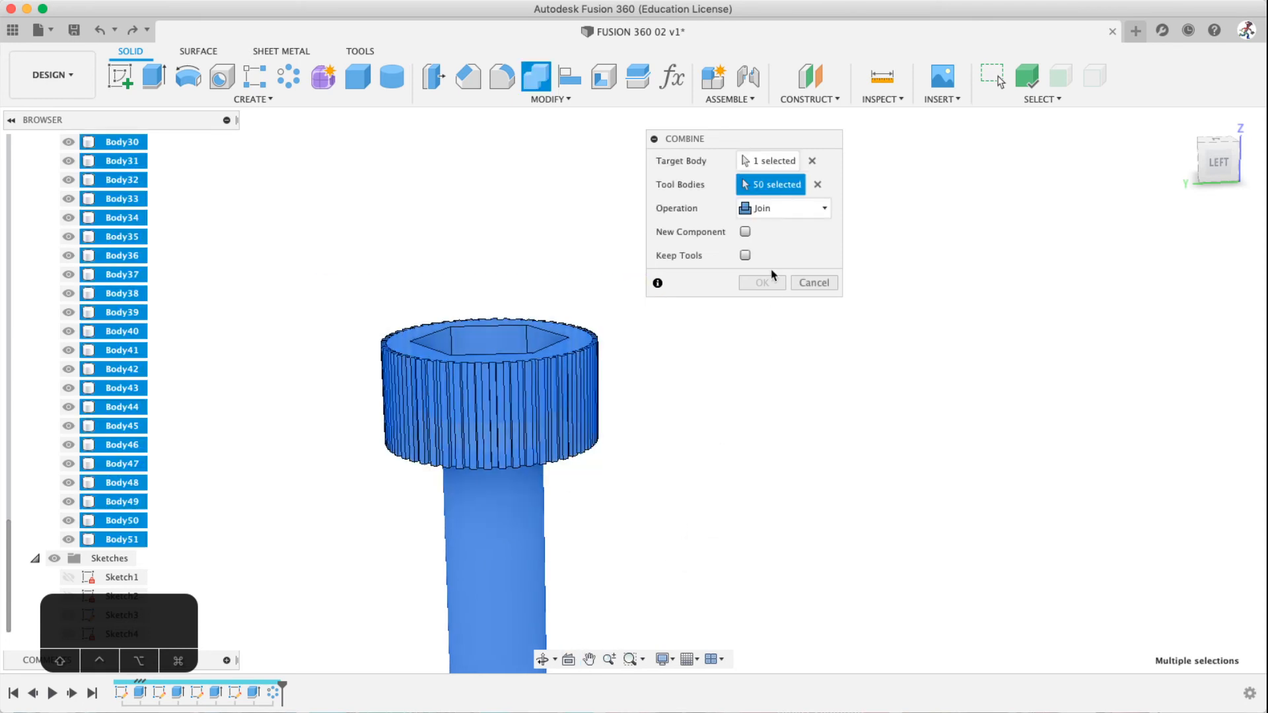
left_click(818, 186)
Try selecting all 50 grip bars with Freeform Selection by outlining the entire screw head, and clear the selection
left_click(1041, 99)
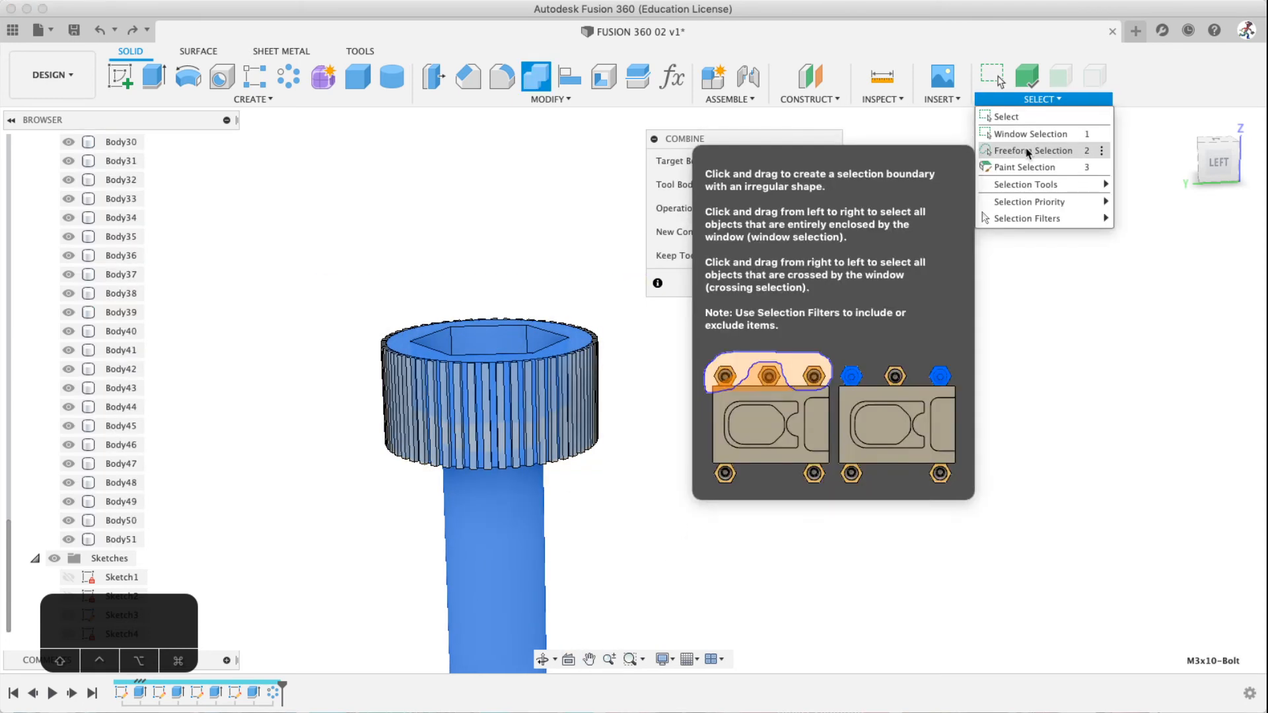
left_click(1027, 152)
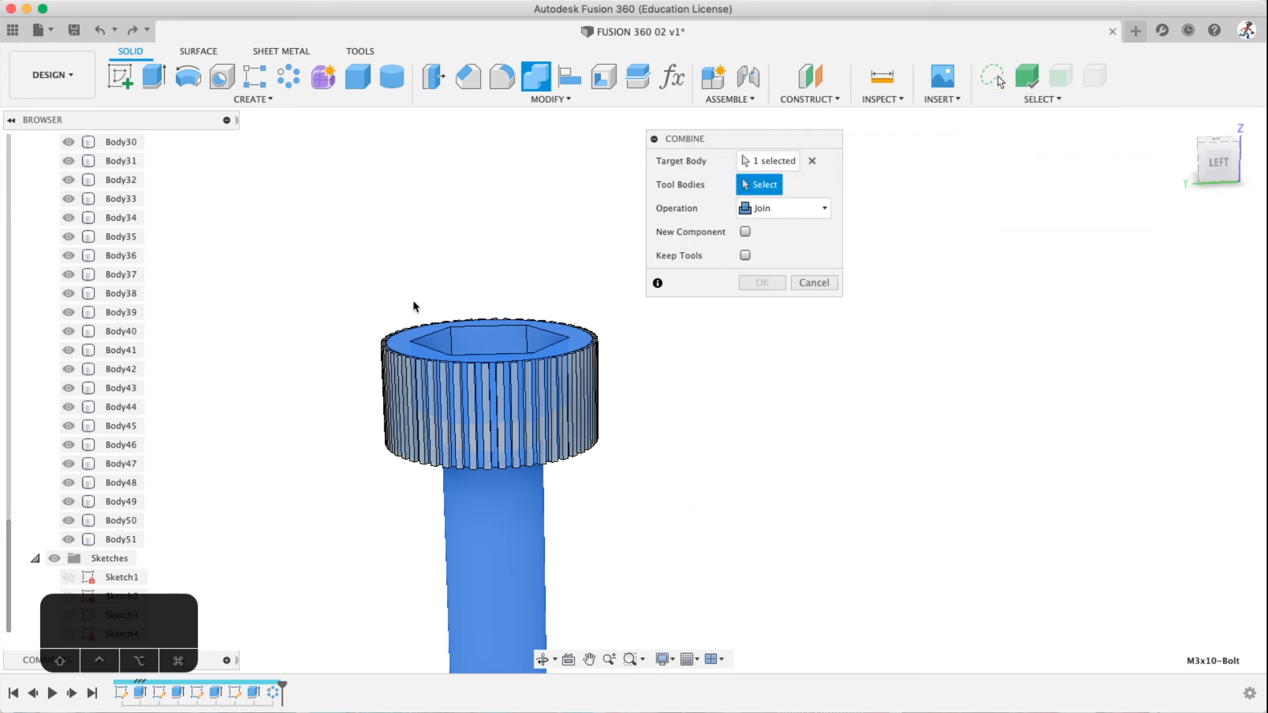
mouse_move(408, 285)
left_mouse_down()
mouse_move(663, 387)
mouse_move(356, 537)
mouse_move(356, 323)
mouse_move(368, 317)
left_mouse_up()
left_click(818, 184)
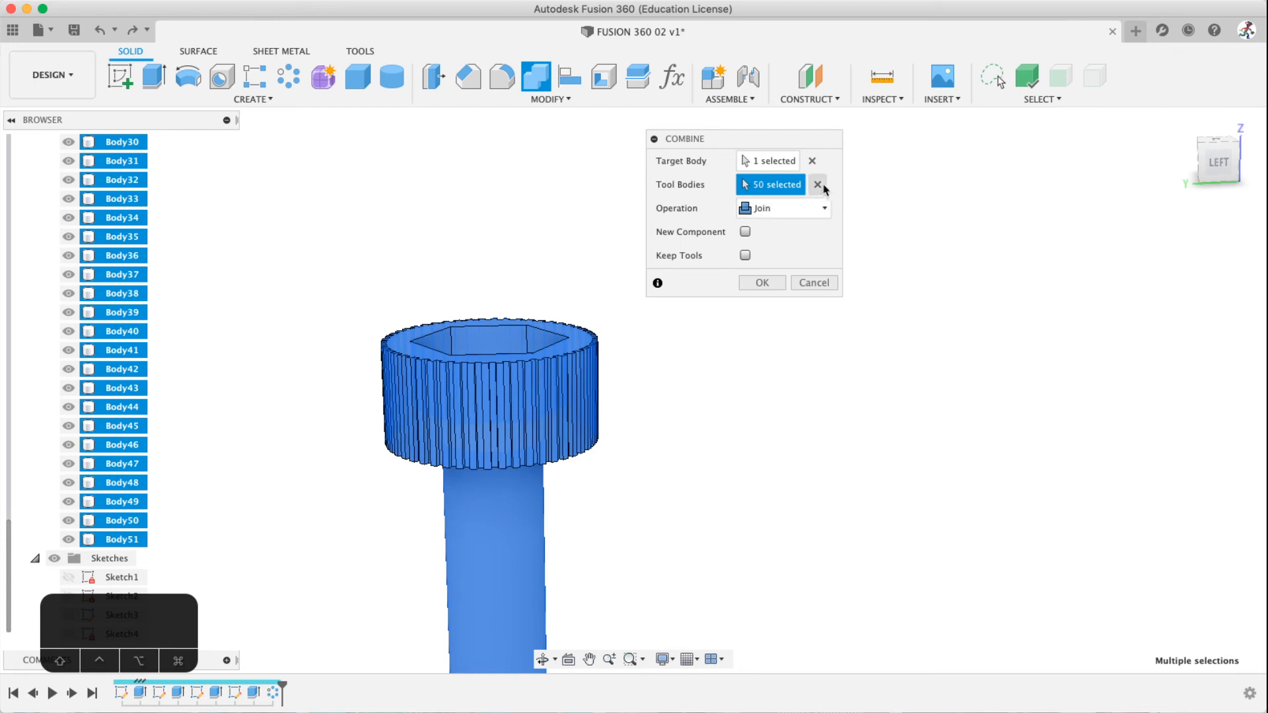
Try outlining one half of the screw head with Freeform Selection to pick its grip bars, and clear the selection
scroll(426, 418, "up", 3)
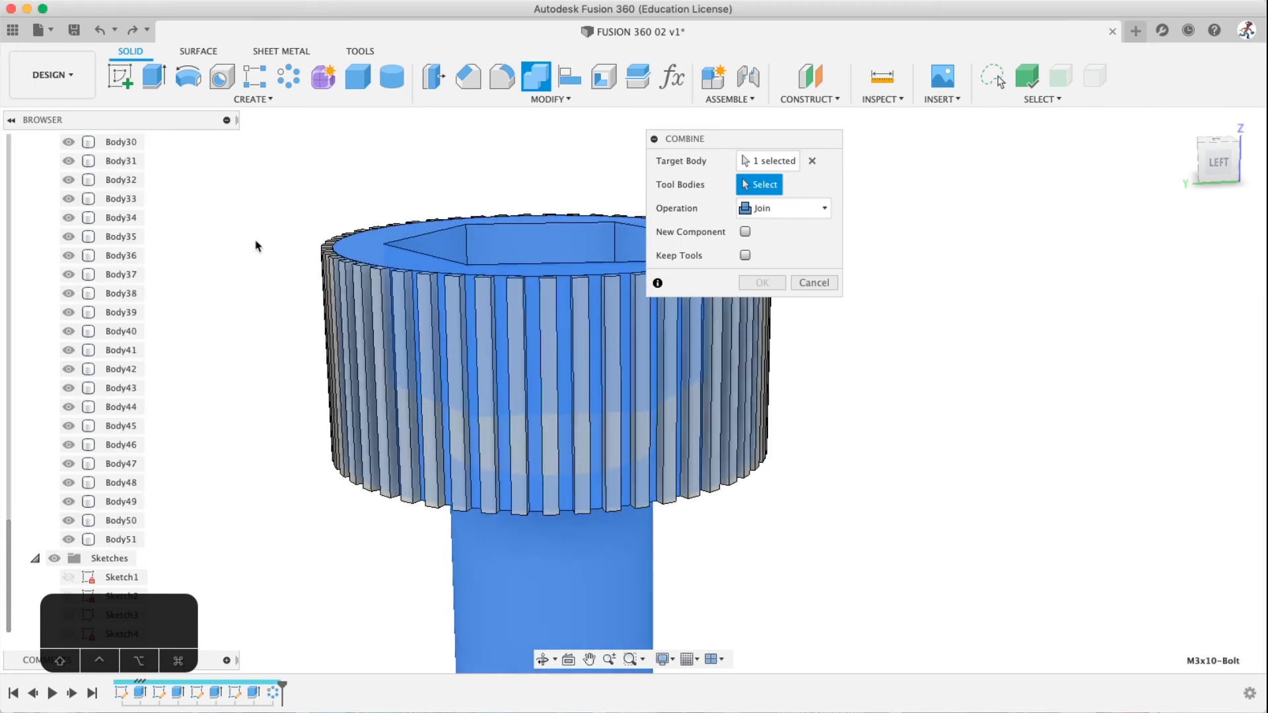
mouse_move(255, 254)
left_mouse_down()
mouse_move(573, 196)
mouse_move(563, 511)
mouse_move(540, 534)
mouse_move(394, 535)
mouse_move(272, 371)
left_mouse_up()
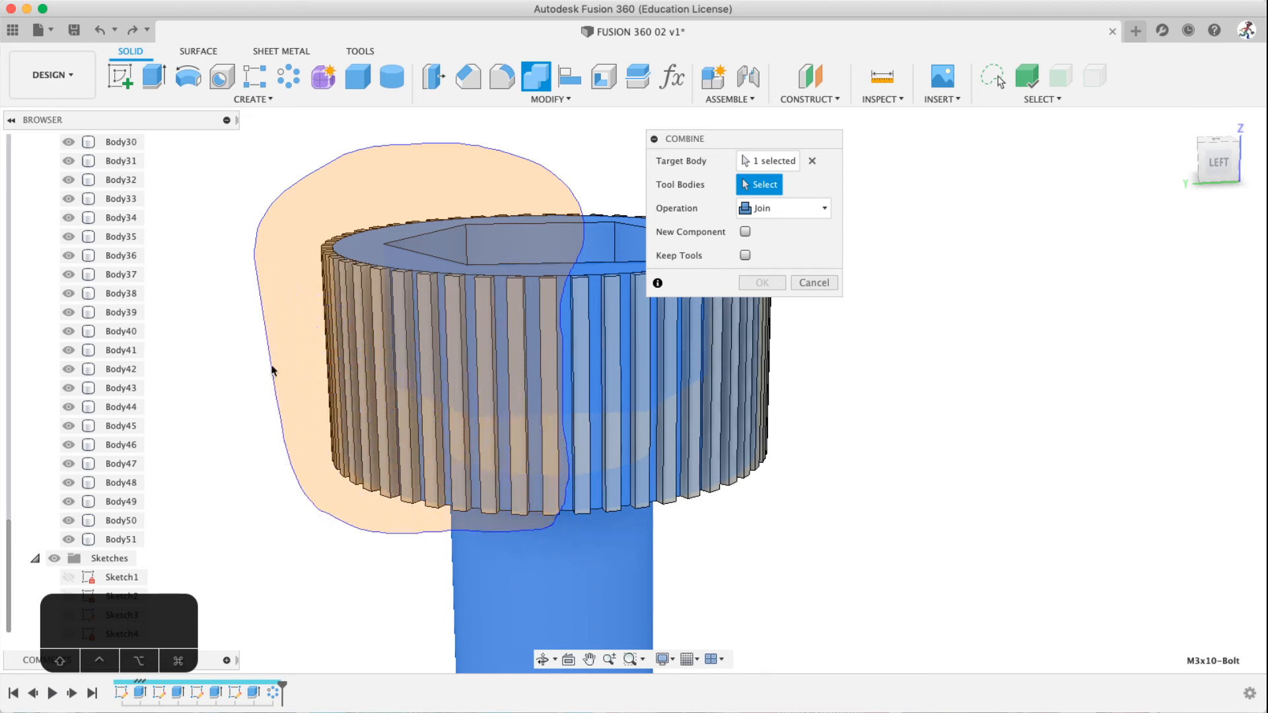
left_click_drag(258, 261, 259, 265)
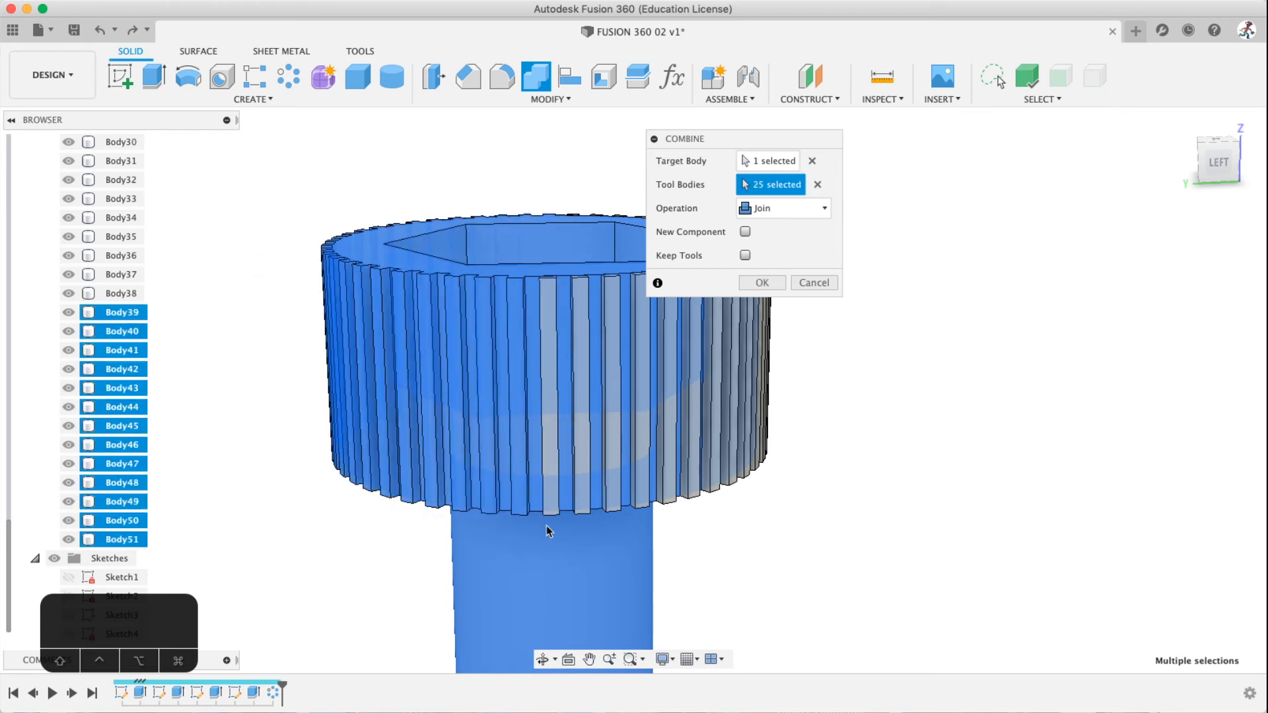
left_click(817, 184)
Use Paint Selection across the grip bars around the screw head to pick all 50 as tool bodies
scroll(627, 360, "down", 2)
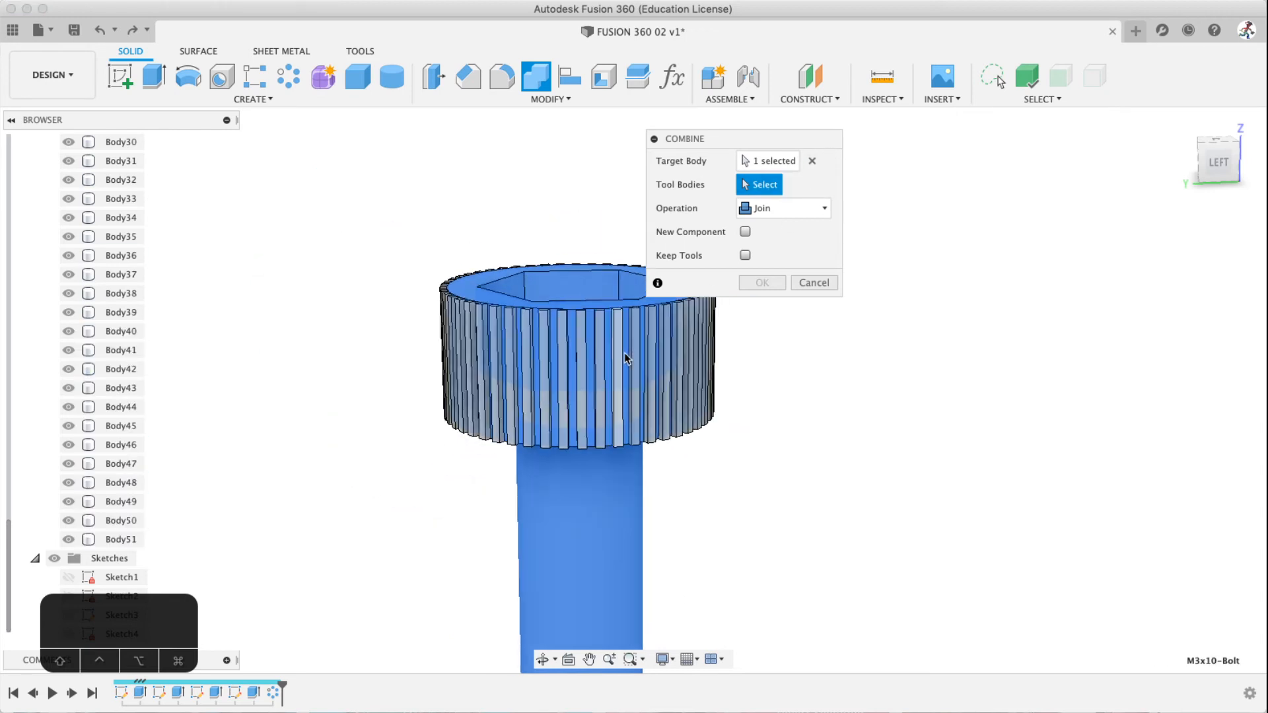
middle_click_drag(628, 359, 497, 359)
left_click(1040, 99)
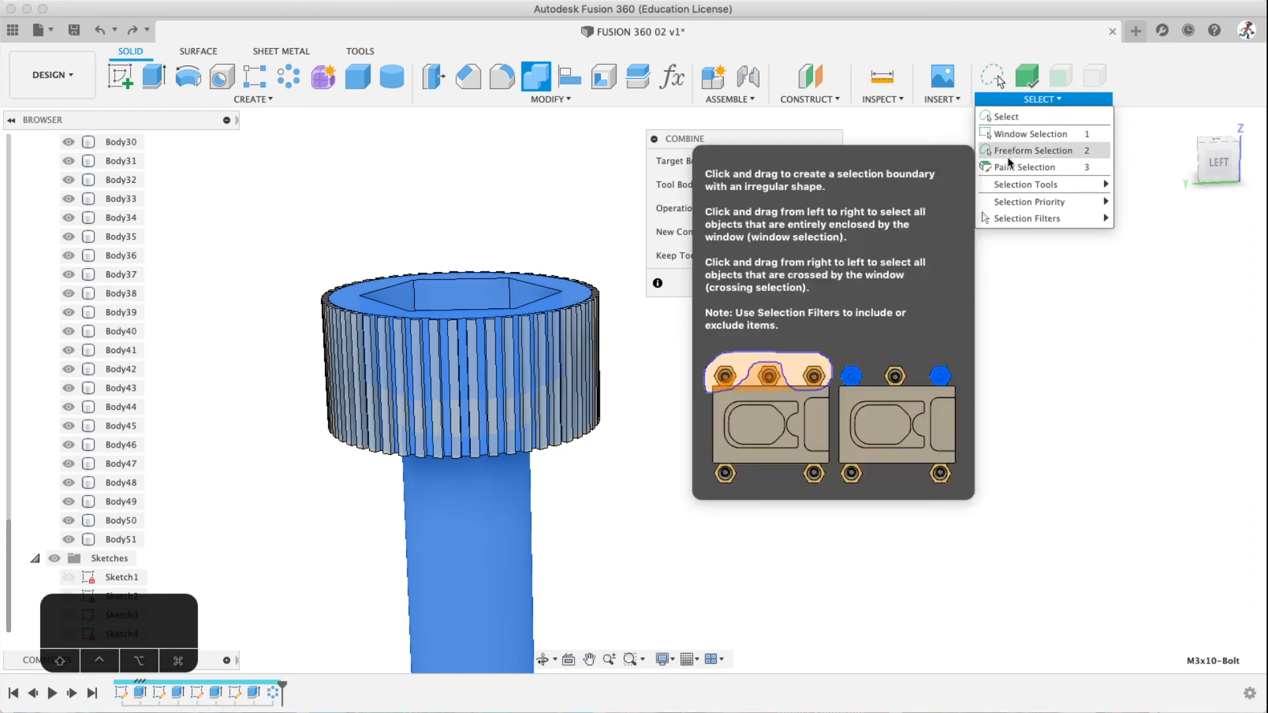
left_click(1009, 168)
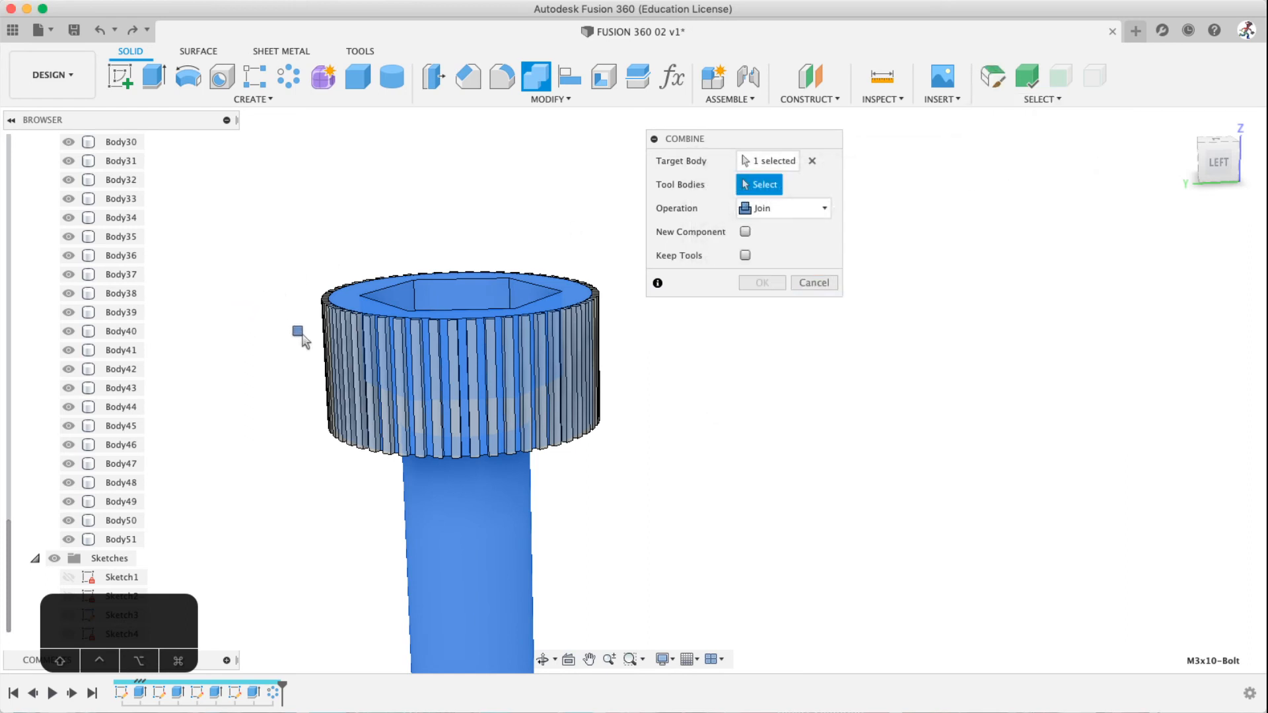
mouse_move(301, 337)
left_mouse_down()
mouse_move(622, 340)
mouse_move(568, 334)
left_mouse_up()
mouse_move(469, 275)
middle_mouse_down("shift")
mouse_move(392, 321)
mouse_move(255, 305)
mouse_move(486, 238)
middle_mouse_up("shift")
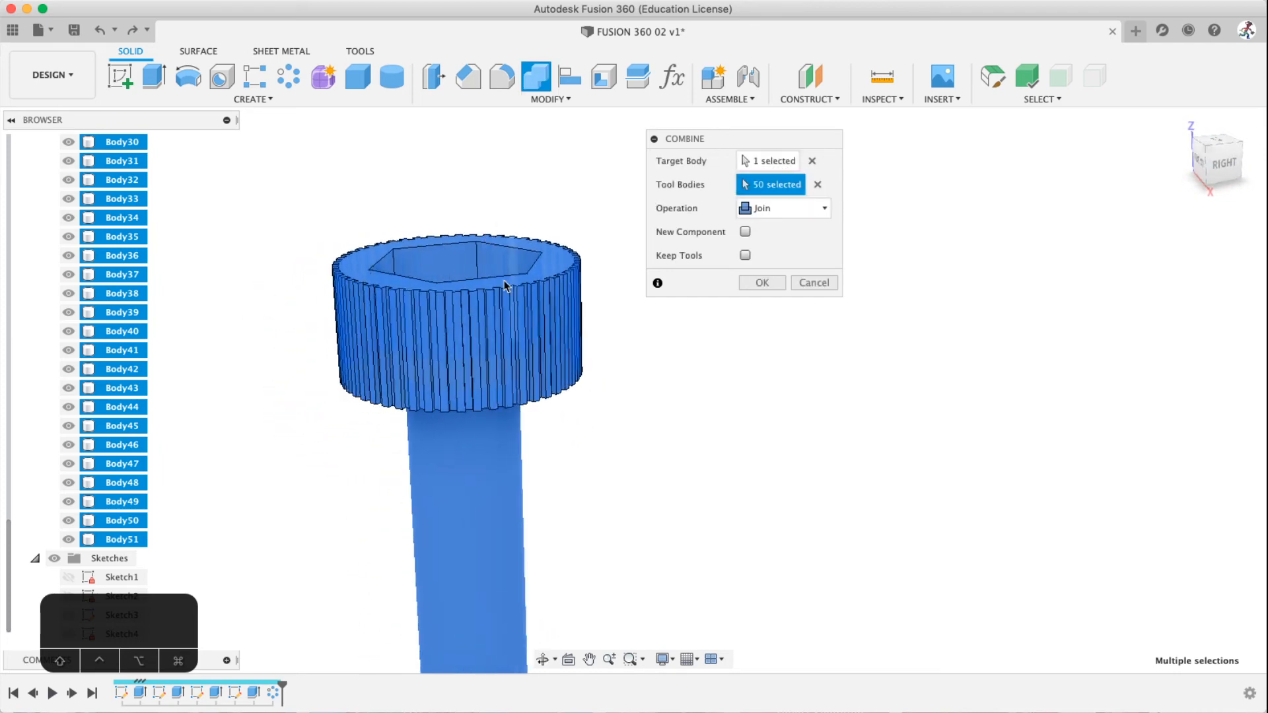
mouse_move(505, 286)
middle_mouse_down("shift")
mouse_move(495, 238)
mouse_move(570, 238)
mouse_move(555, 286)
mouse_move(504, 278)
mouse_move(521, 274)
middle_mouse_up("shift")
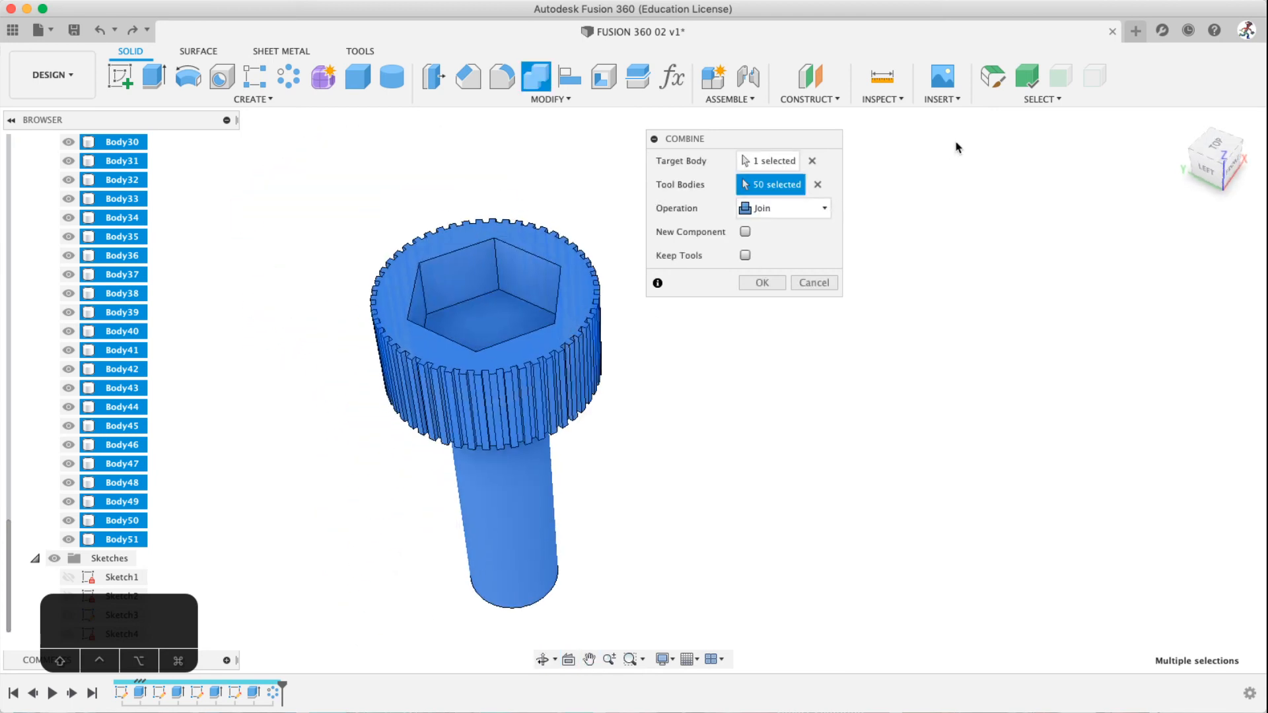
Switch back to Window Selection and complete the Join of the 50 grip bars into the M3x10-Bolt body
left_click(1042, 99)
left_click(1006, 130)
middle_click_drag(563, 257, 567, 279)
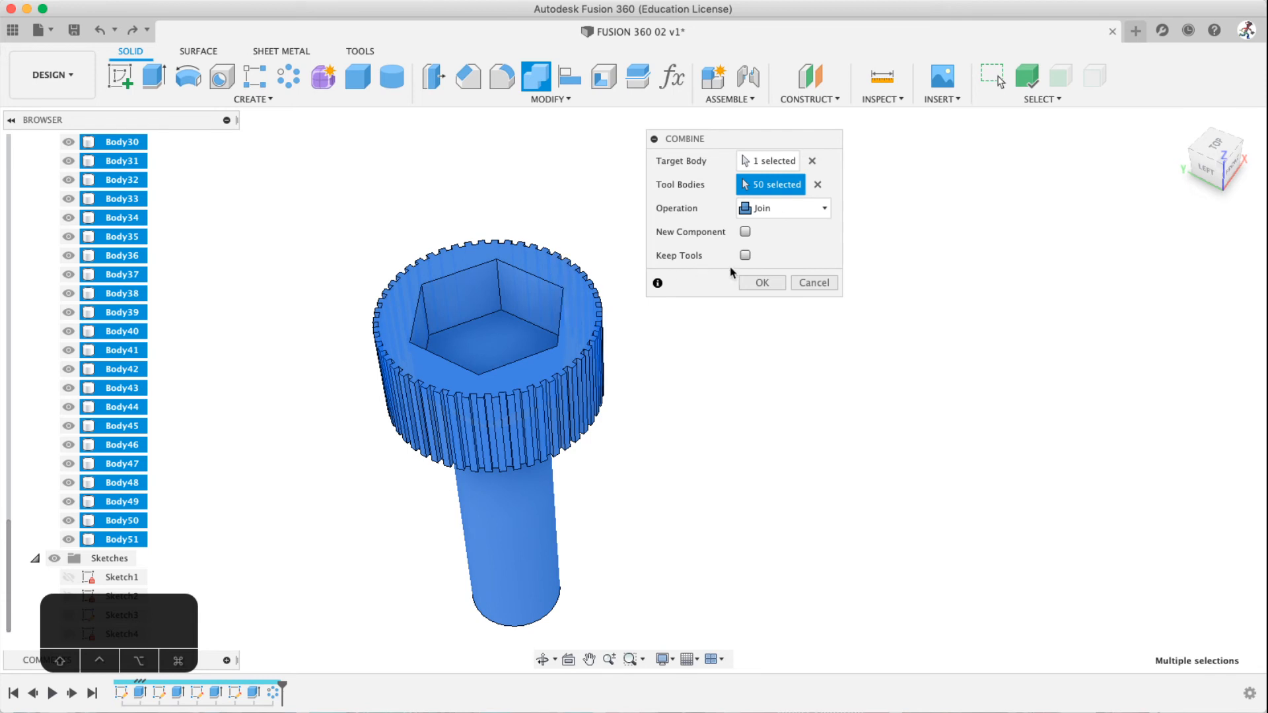
left_click(778, 283)
Inspect the joined M3x10-Bolt body and the grip bars around its head up close
left_click(531, 416)
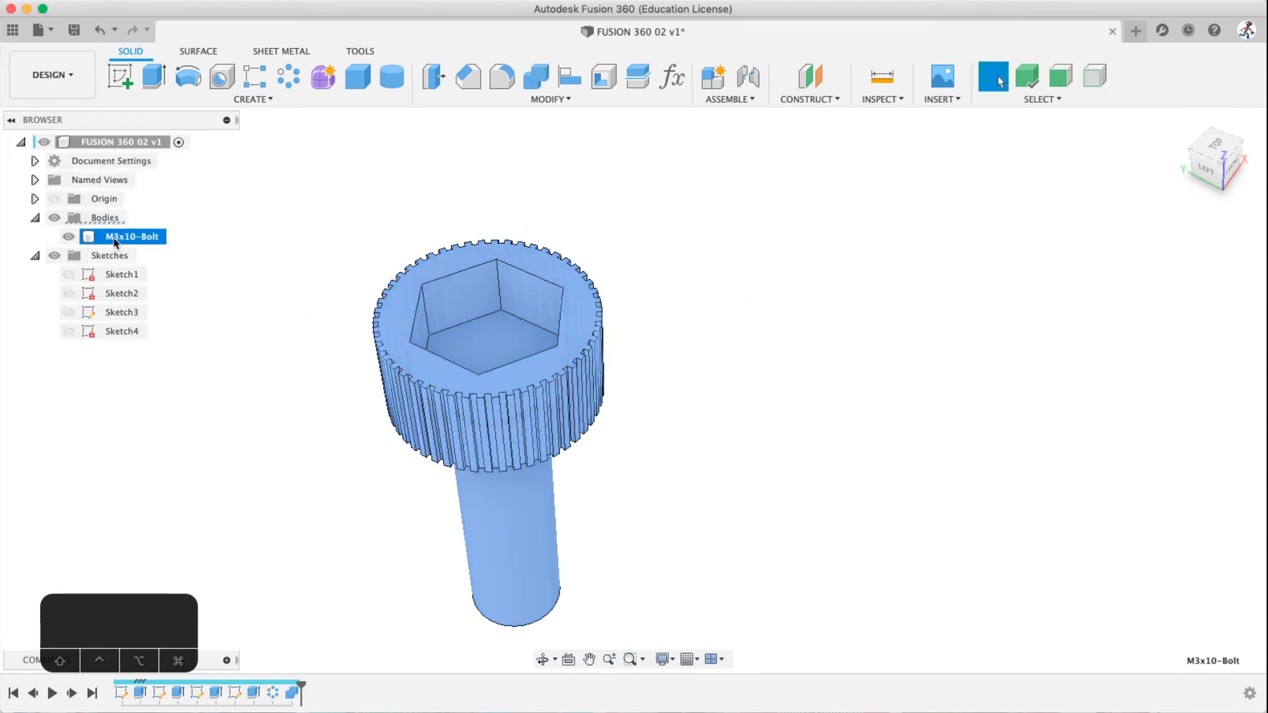
left_click(247, 236)
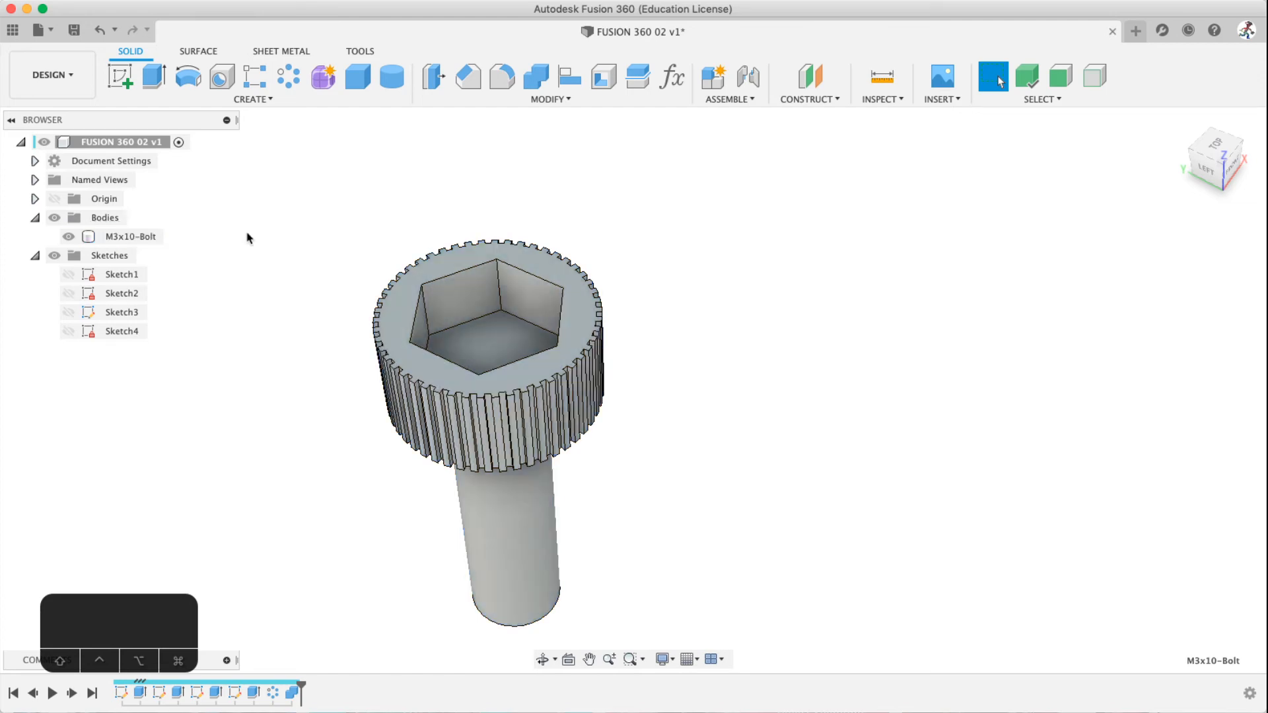
scroll(487, 392, "down", 3)
scroll(476, 375, "up", 5)
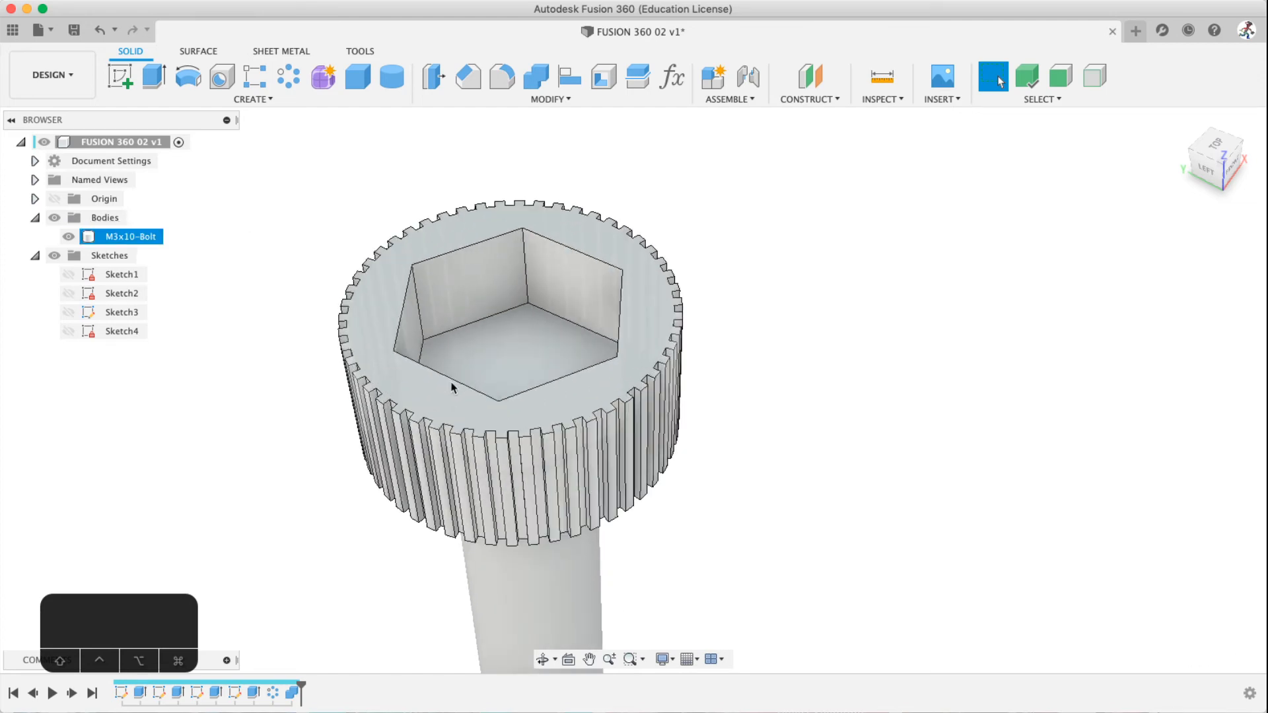
middle_click_drag(460, 385, 477, 418, "shift")
scroll(452, 388, "up", 5)
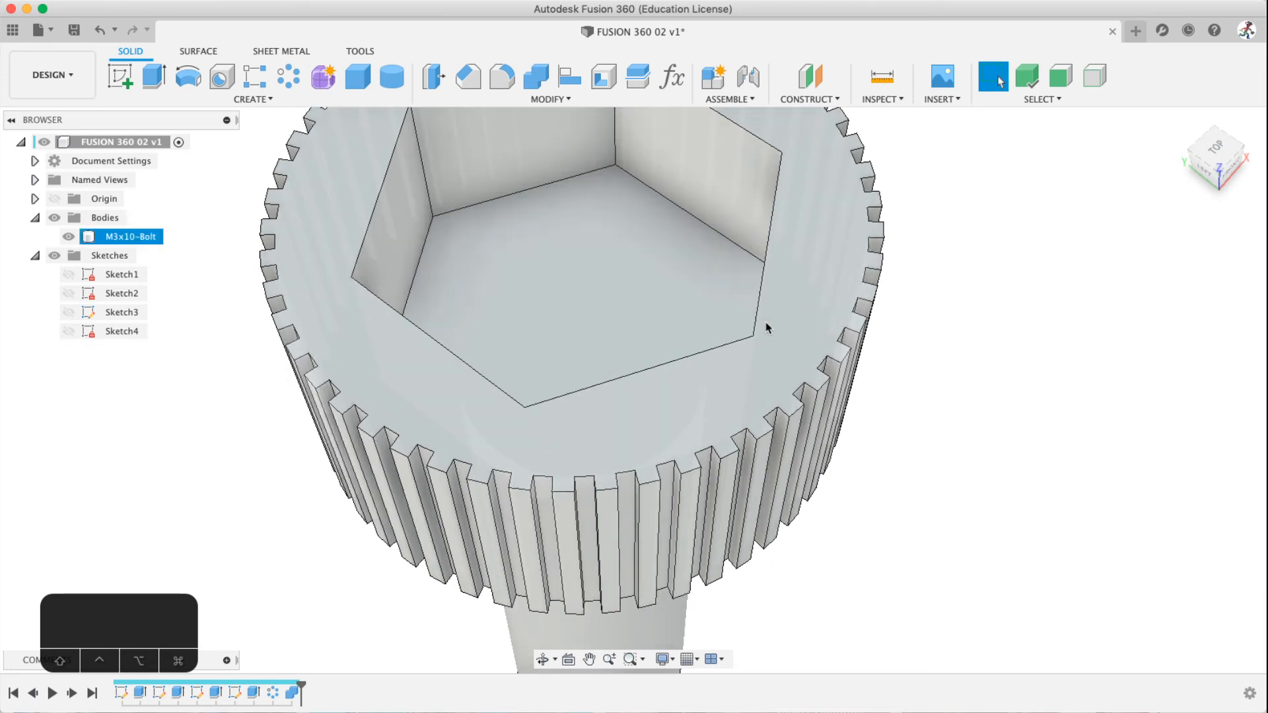
Examine the M3x10-Bolt from its grip bars and hex socket down to the end of the plain shank
scroll(799, 424, "down", 3)
middle_click_drag(557, 445, 498, 357, "shift")
middle_click_drag(612, 458, 410, 385)
middle_click_drag(476, 456, 481, 466, "shift")
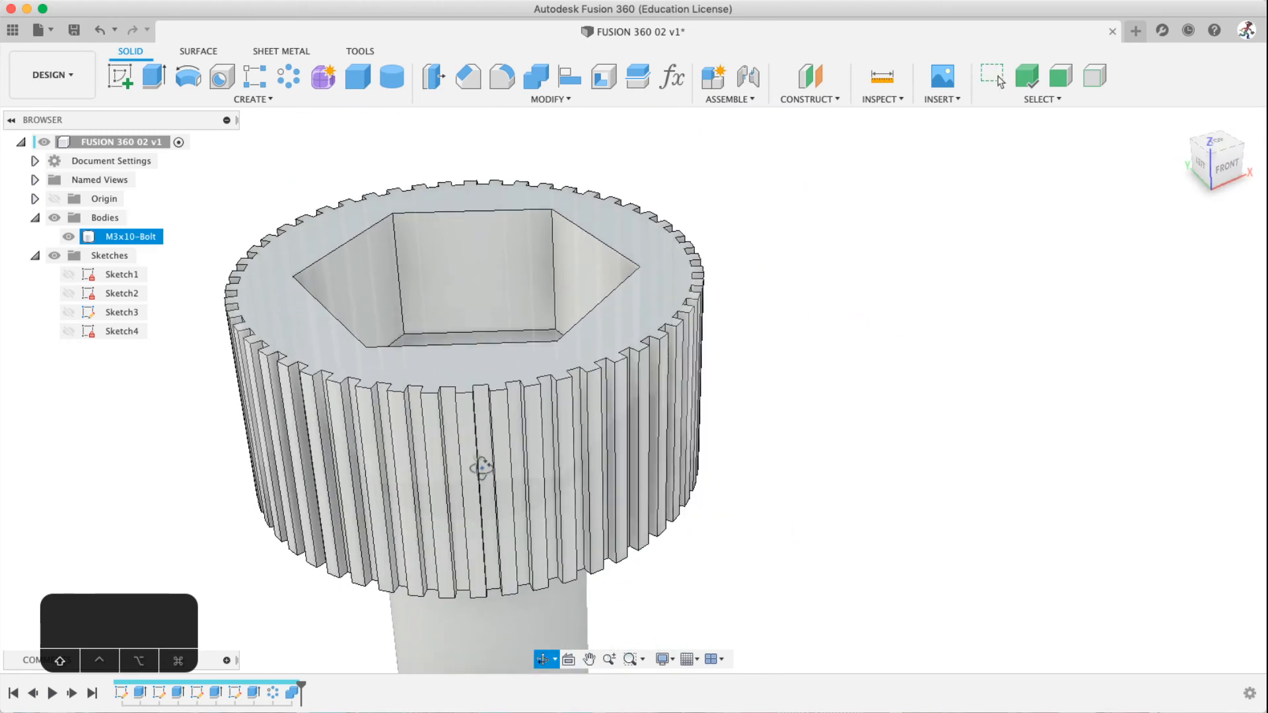
middle_click_drag(492, 405, 616, 309)
middle_click_drag(553, 425, 557, 505, "shift")
scroll(578, 472, "down", 5)
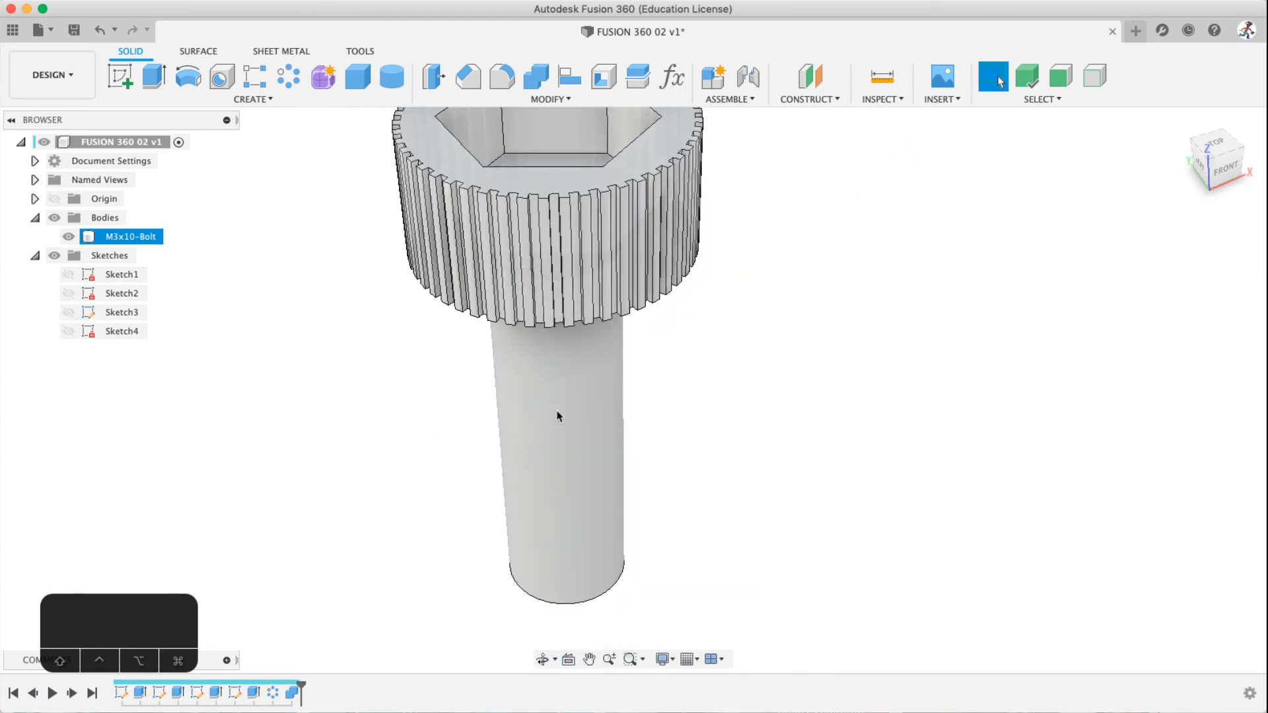
middle_click_drag(562, 412, 555, 354, "shift")
scroll(555, 354, "down", 4)
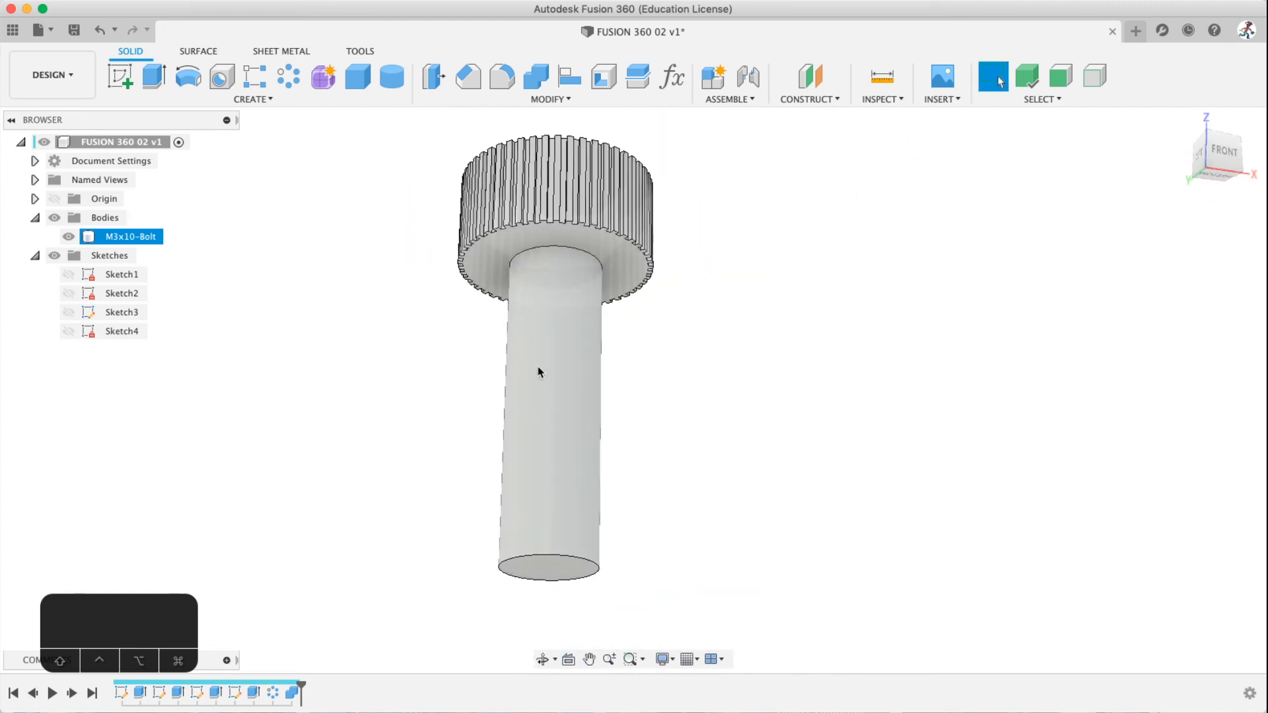
Start a Thread on the cylindrical shank face of the M3x10-Bolt
left_click(372, 179)
left_click(558, 615)
left_click(247, 101)
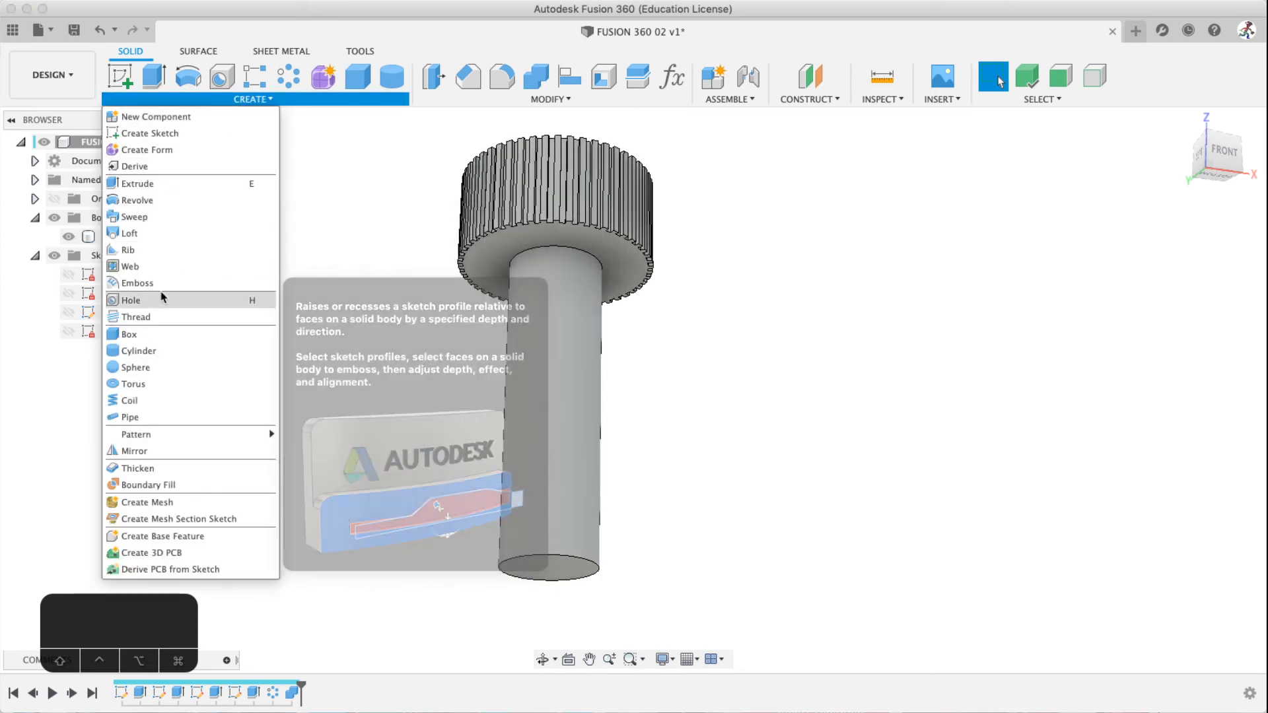
mouse_move(481, 101)
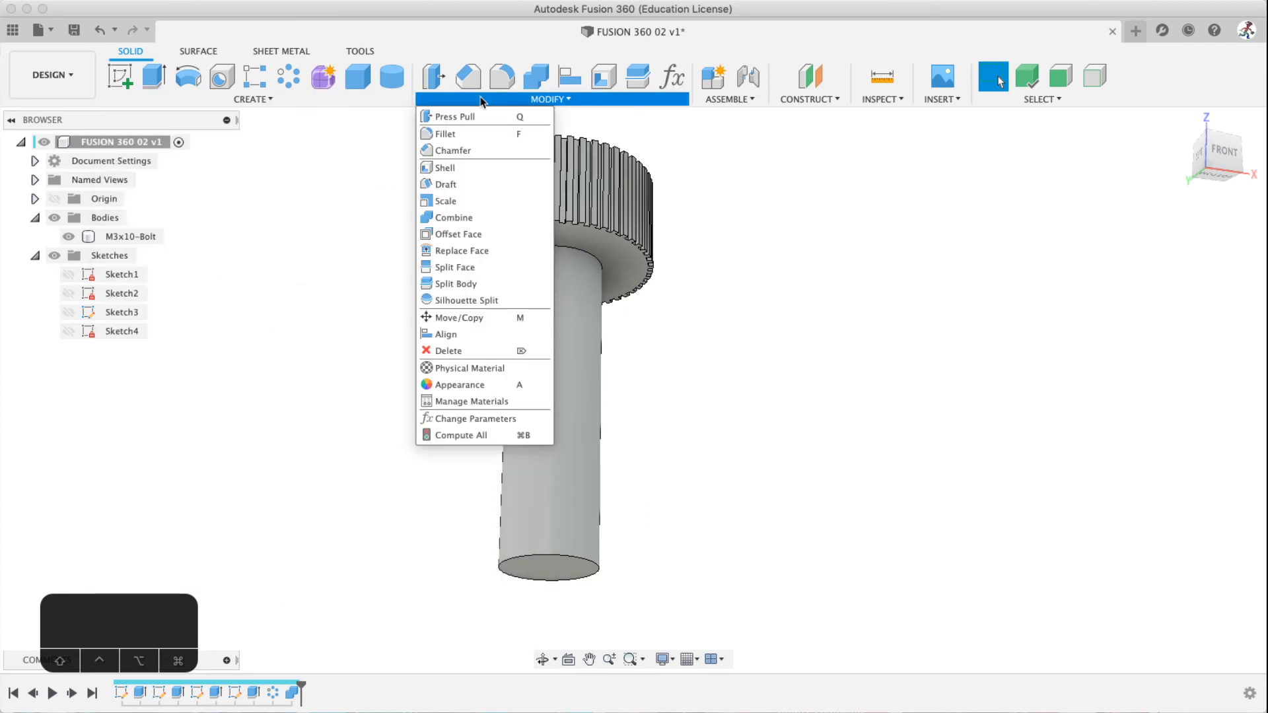
mouse_move(368, 103)
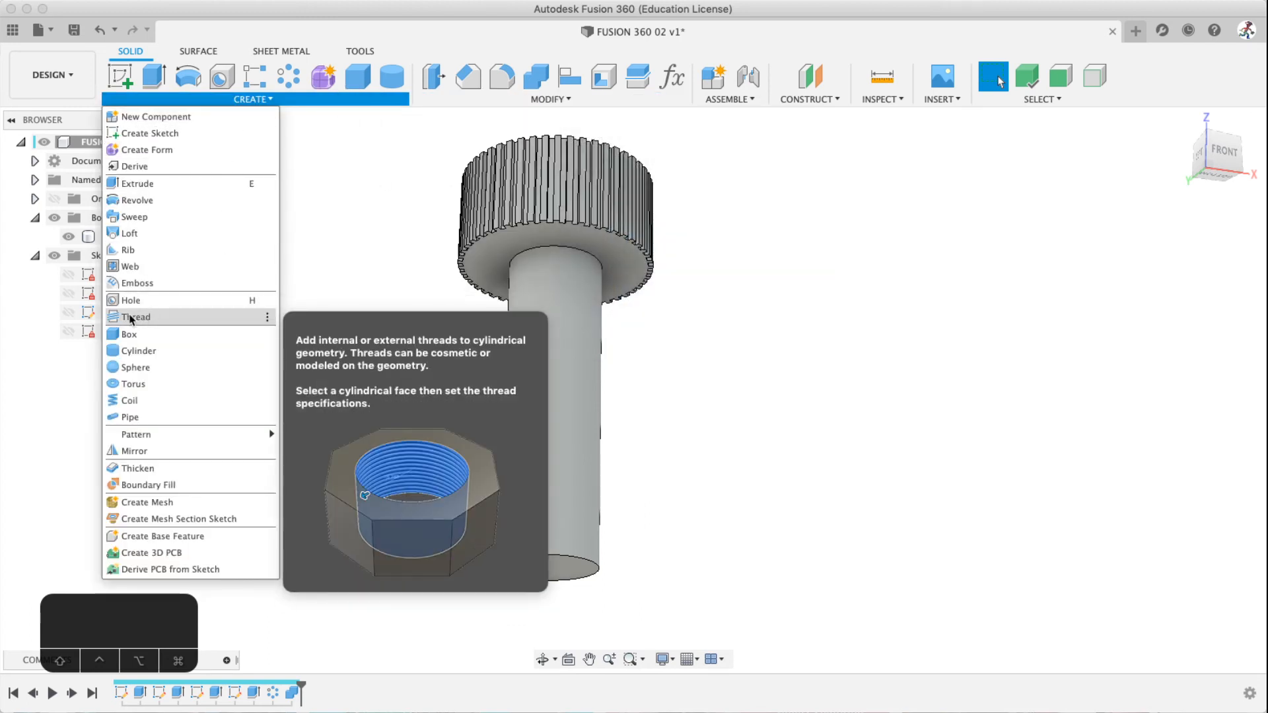
left_click(269, 318)
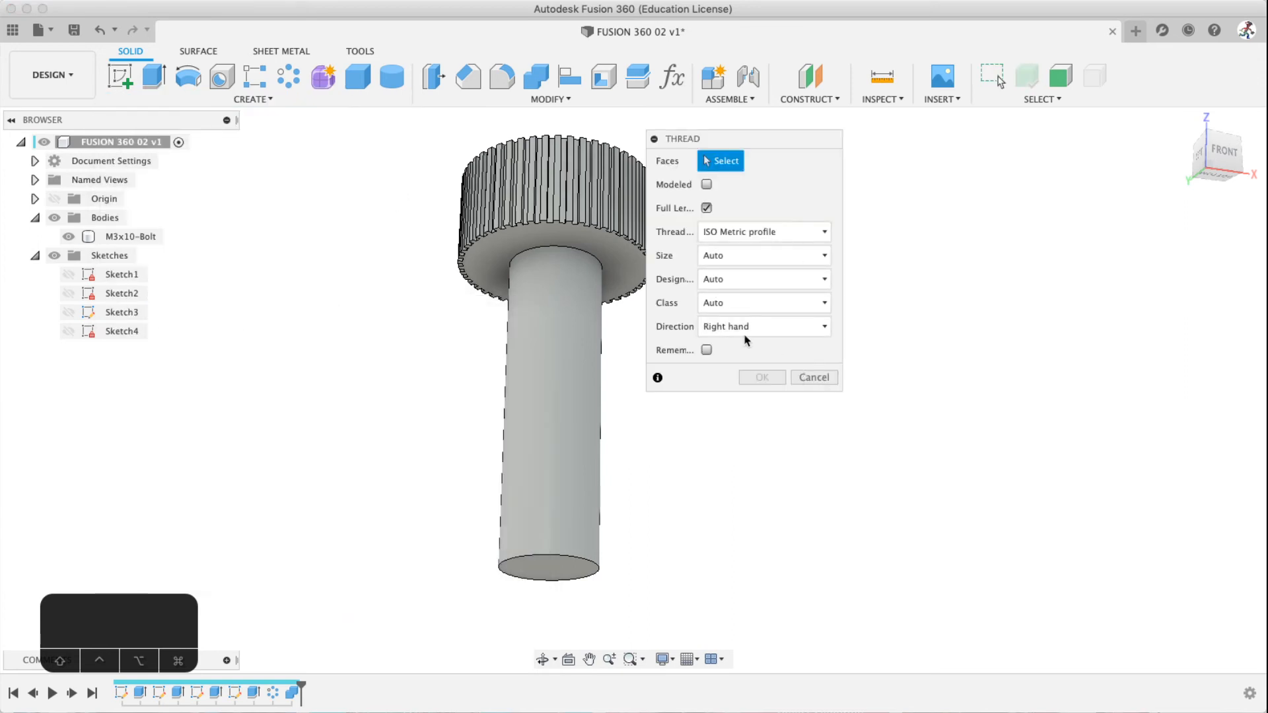
left_click_drag(703, 139, 791, 144)
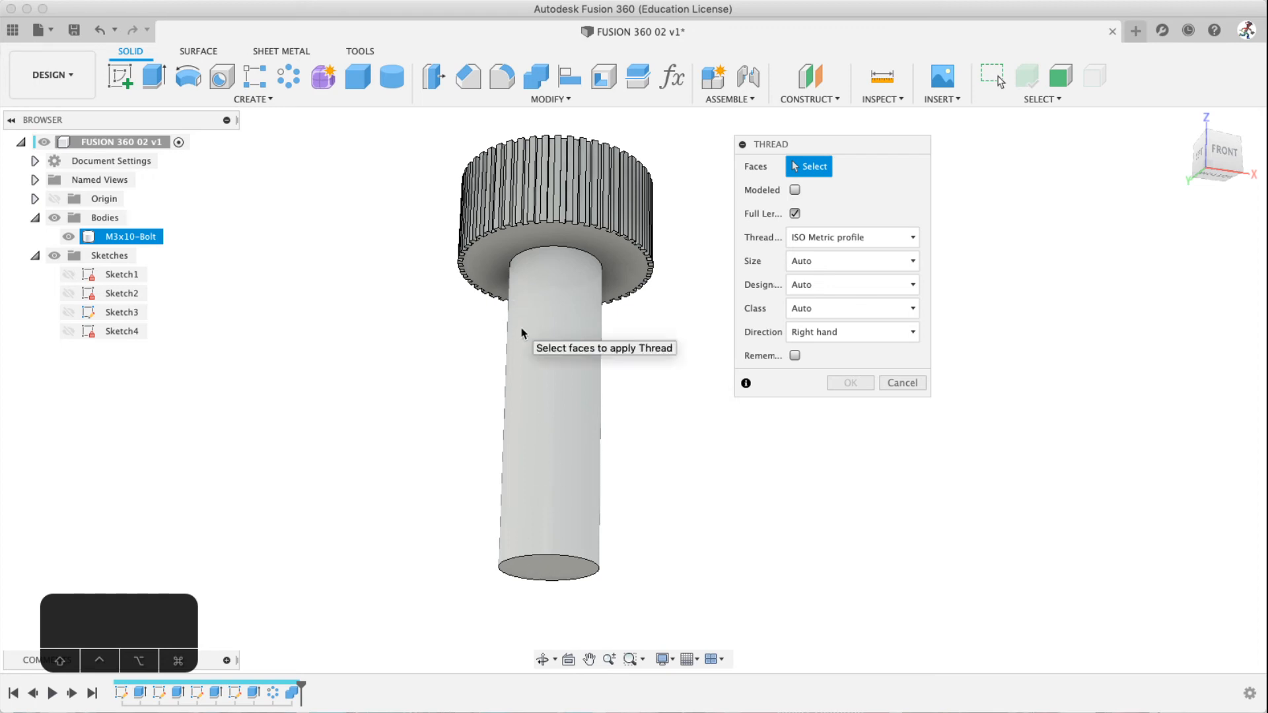
left_click(552, 345)
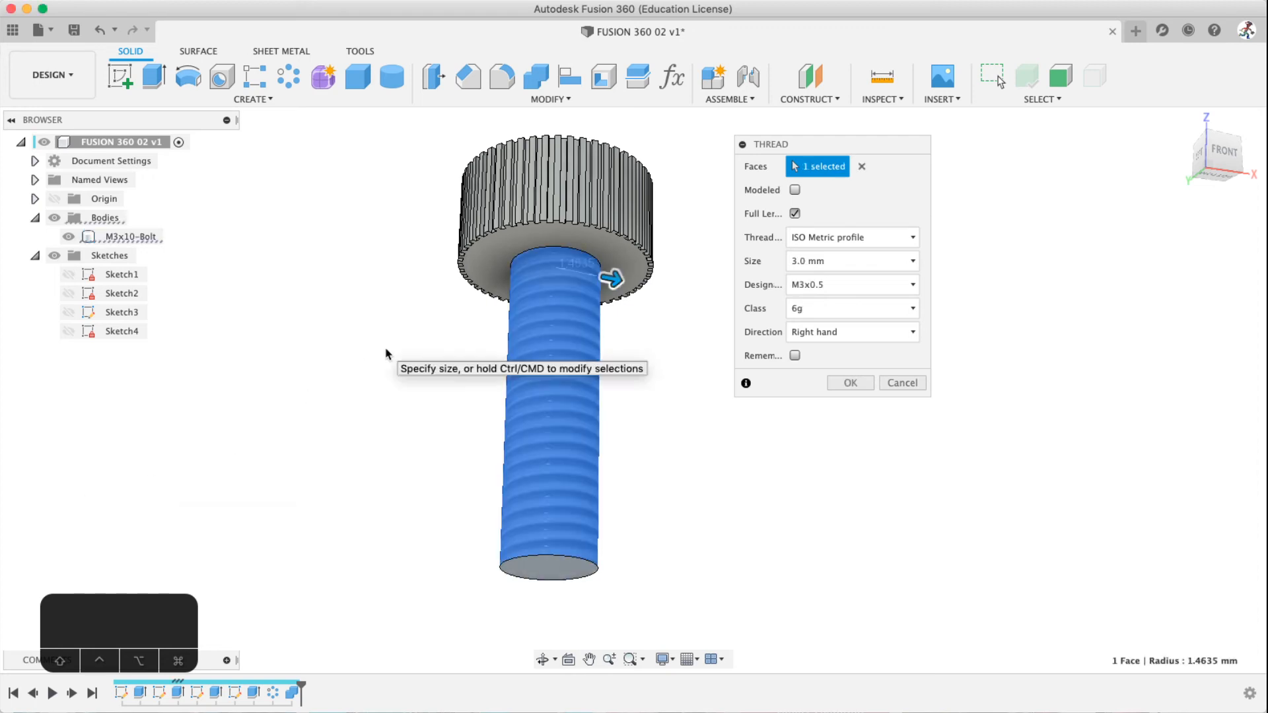
left_click_drag(791, 144, 735, 145)
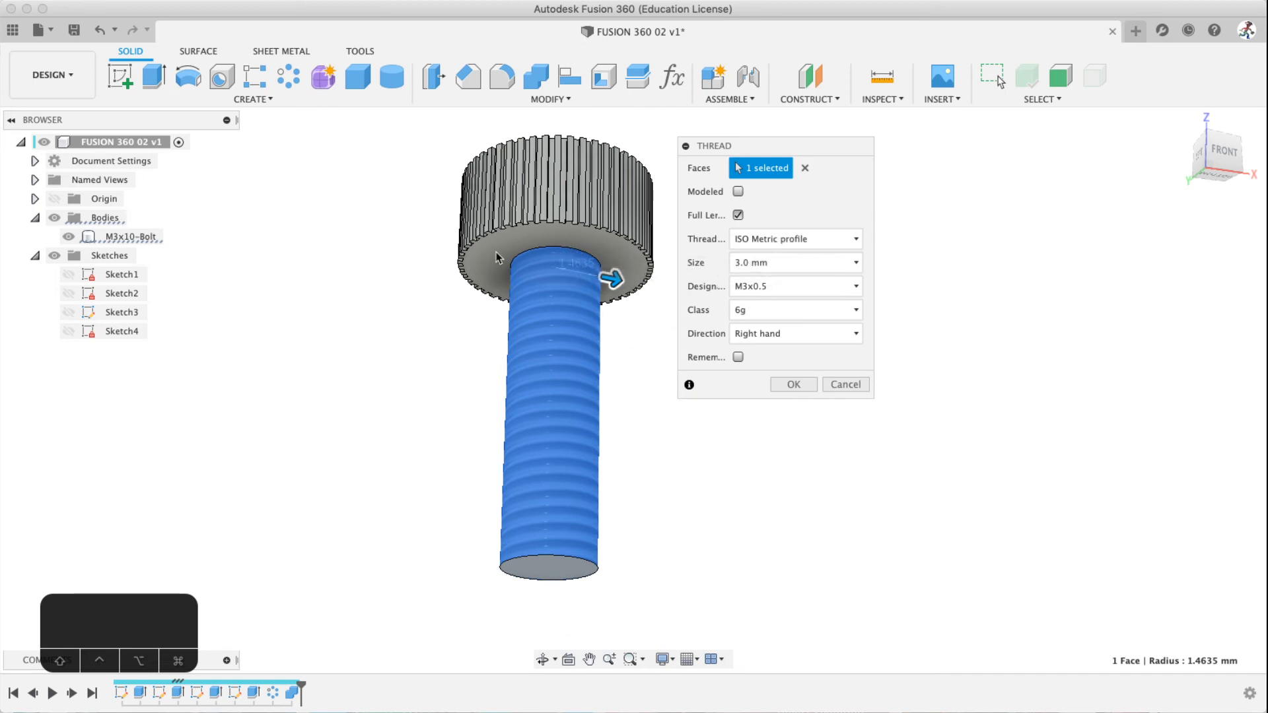
Check the document's units and review the available thread types, keeping ISO Metric profile
left_click(35, 160)
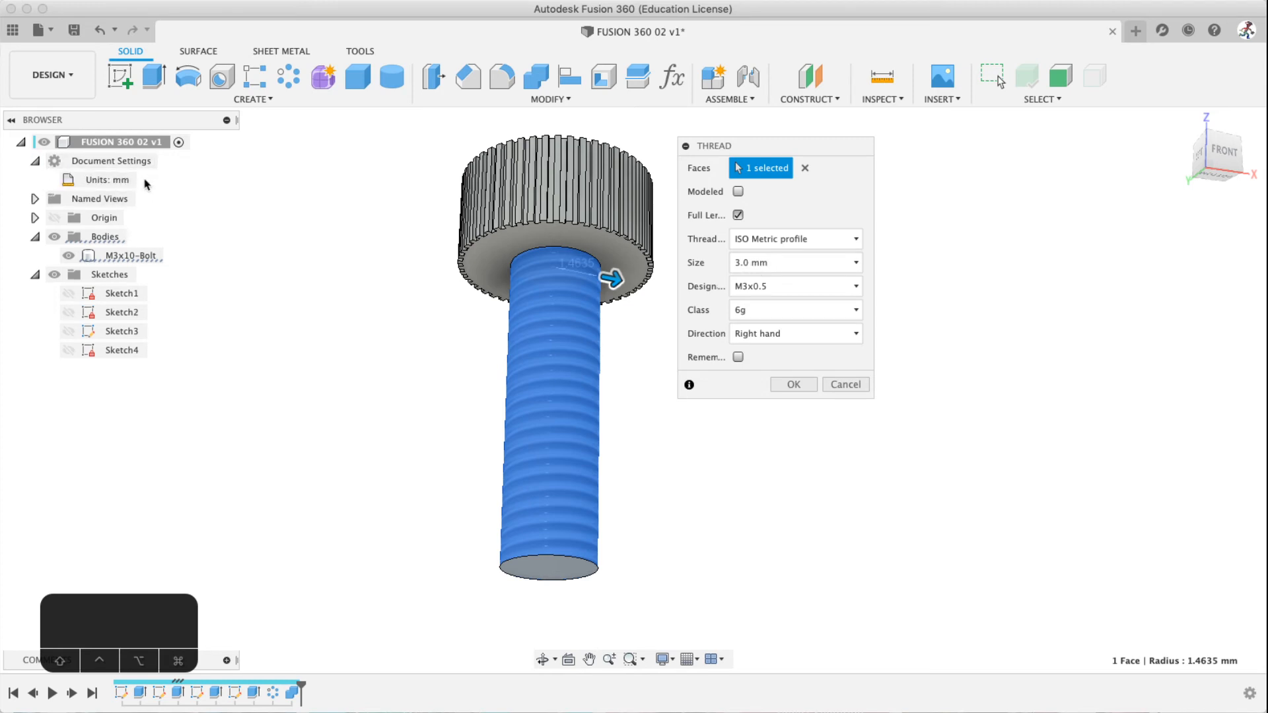
left_click(35, 160)
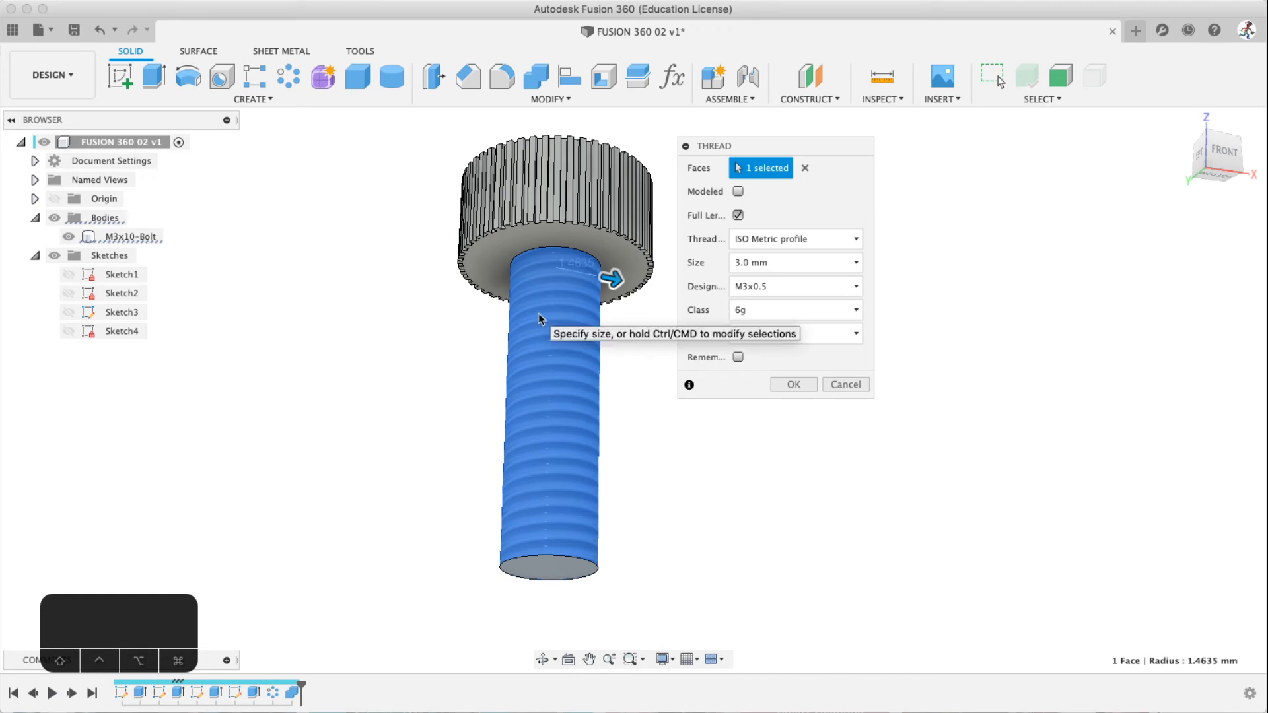
left_click(763, 238)
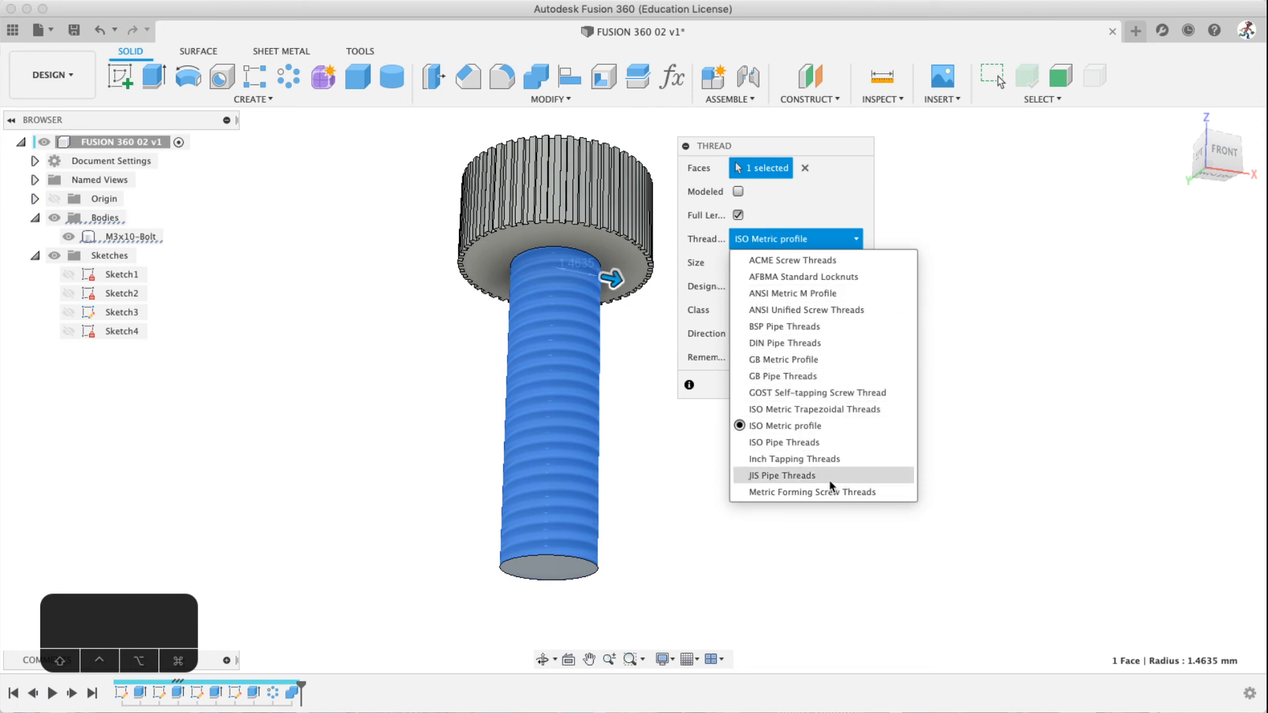
left_click(775, 153)
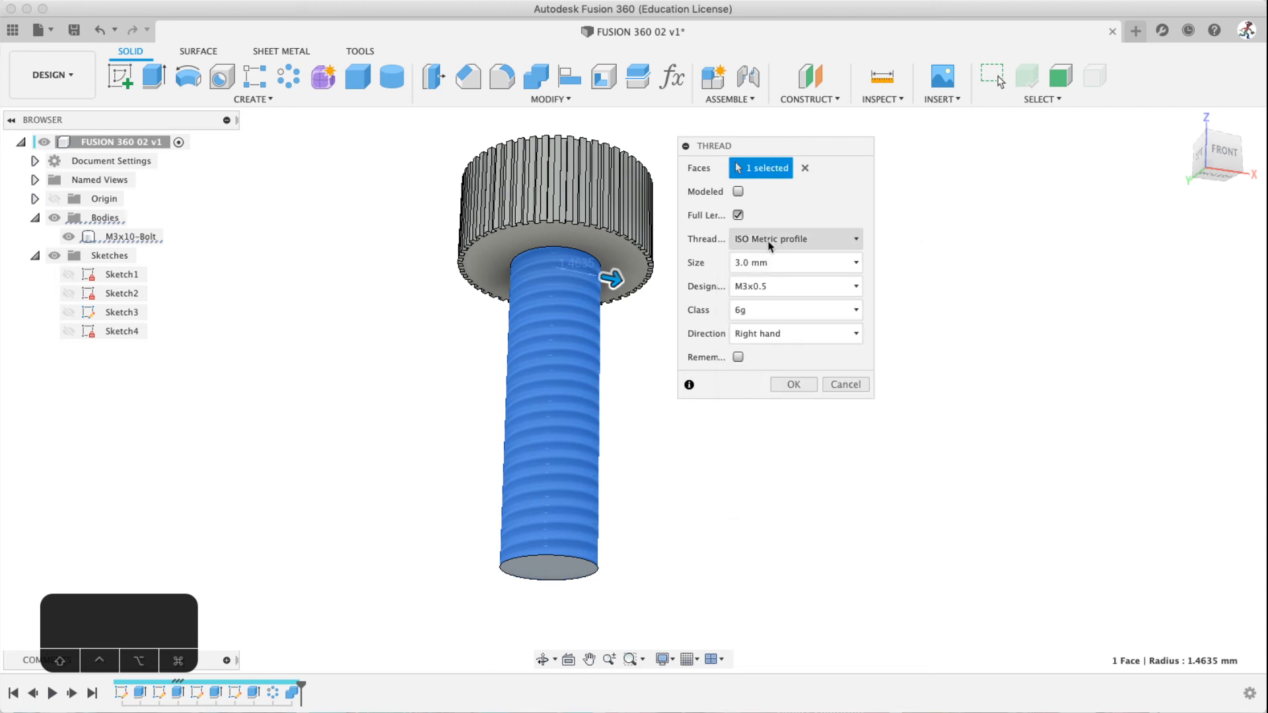
Compare the M3x0.5 and M3x0.35 thread designations, keeping M3x0.5
left_click(762, 286)
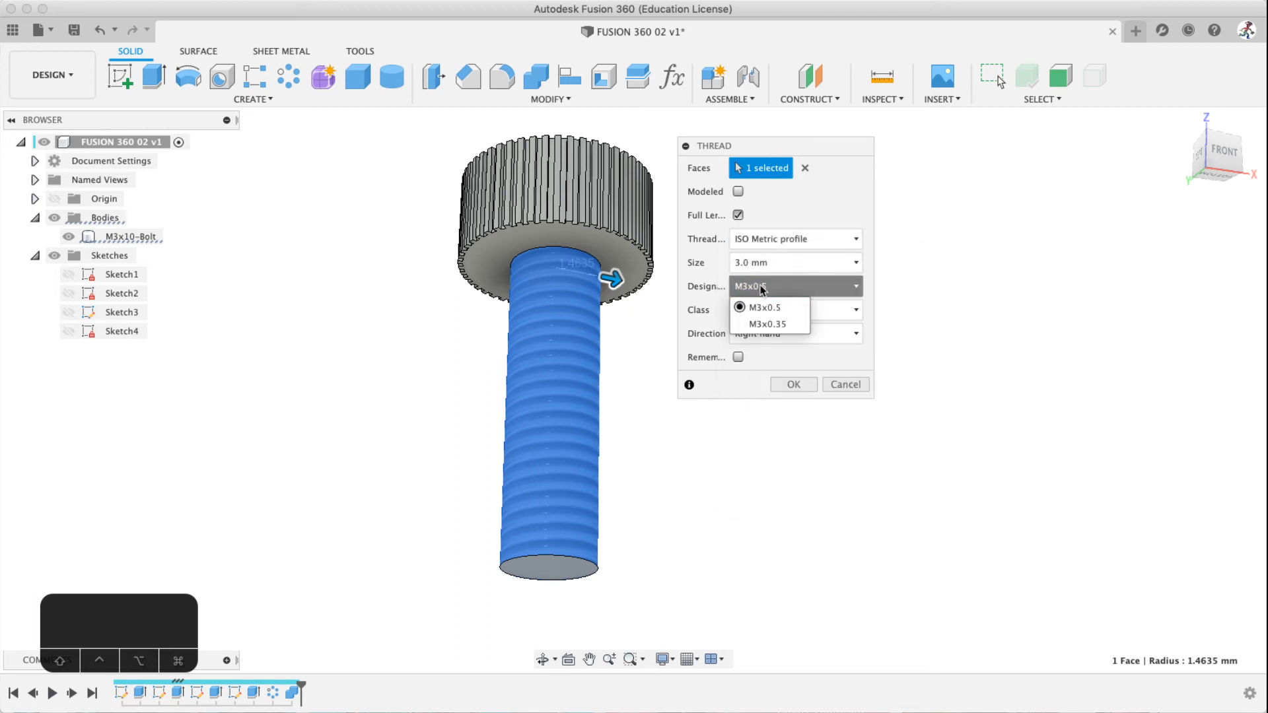
left_click(703, 285)
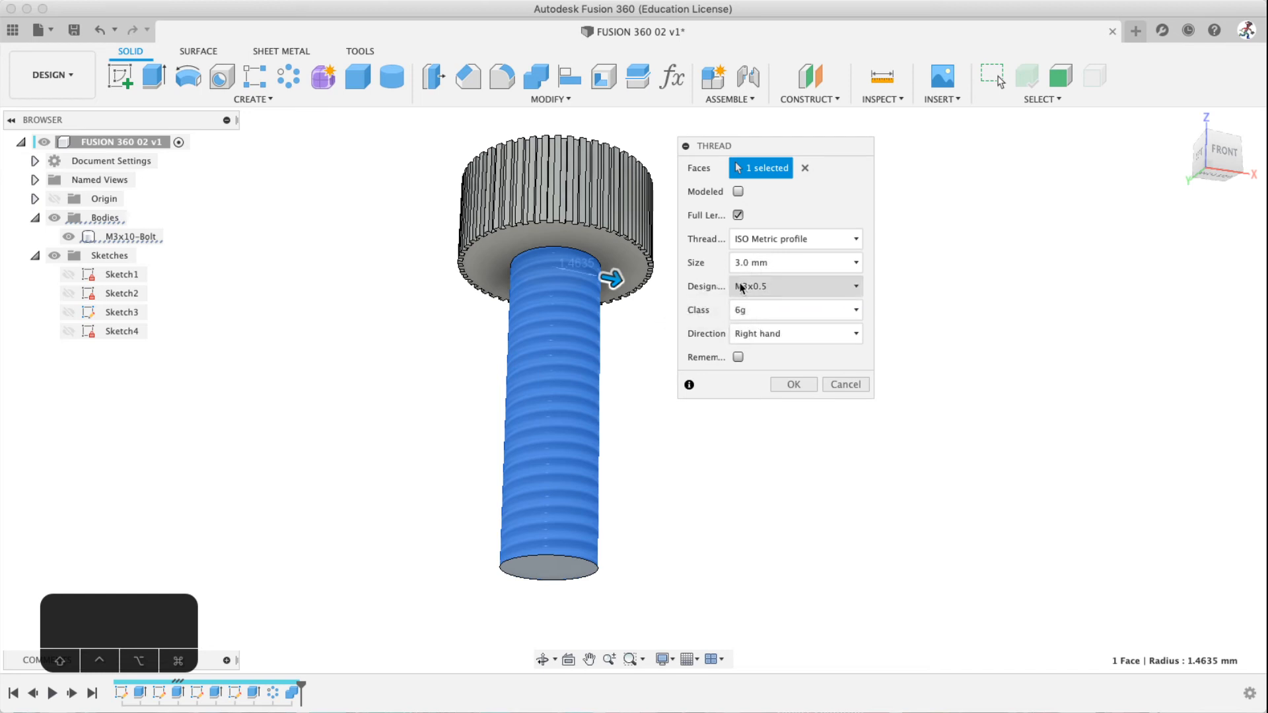
left_click(759, 290)
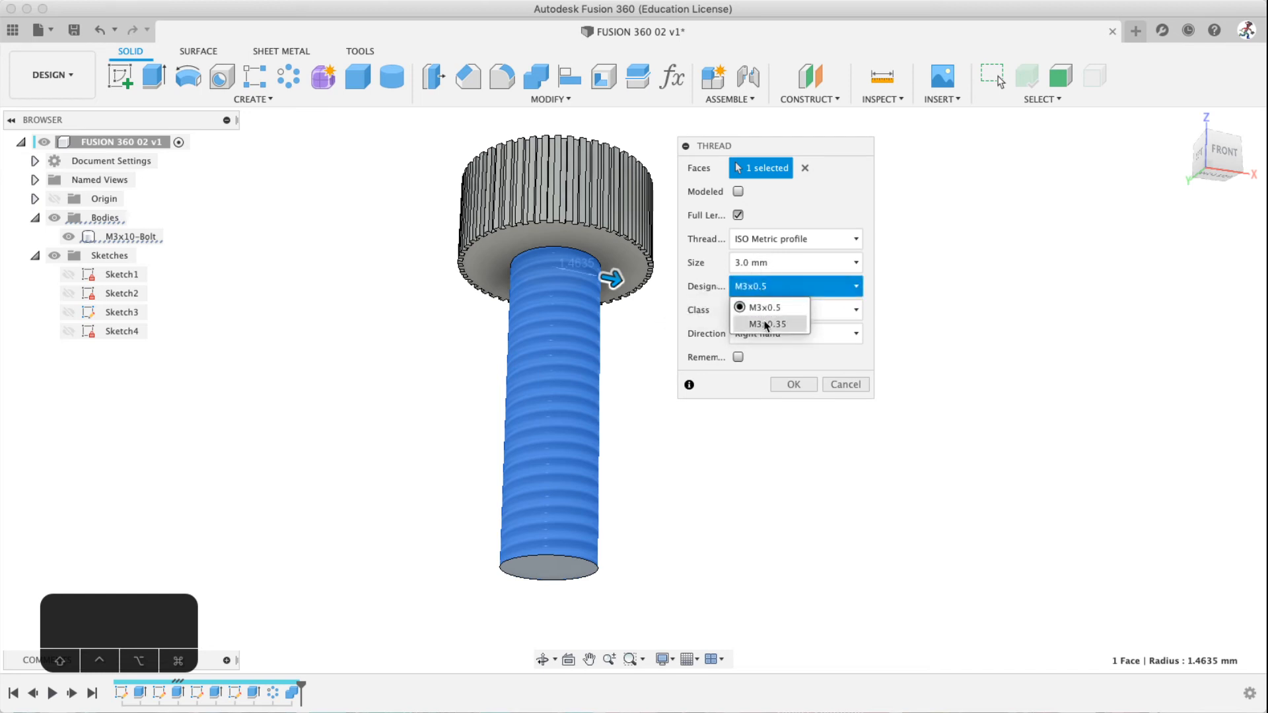
left_click(715, 286)
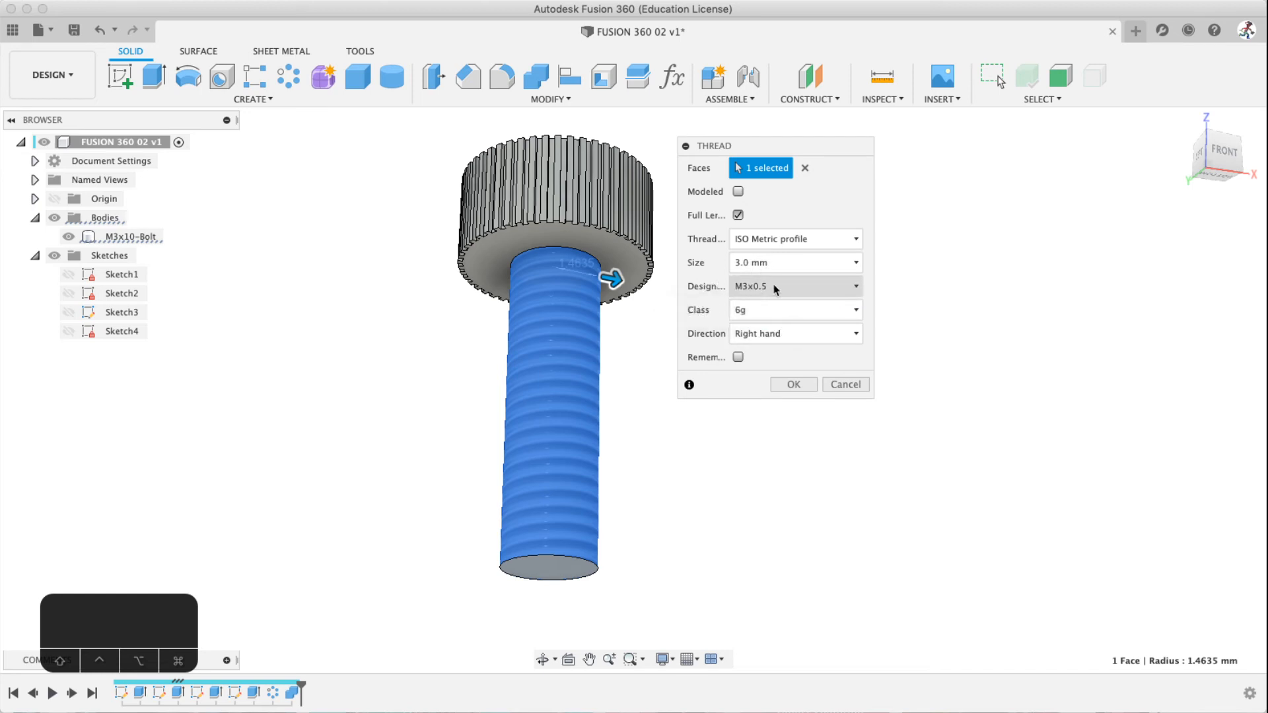
Preview the shank thread at a size of 4.0 mm and set it back to 3.0 mm
left_click(766, 263)
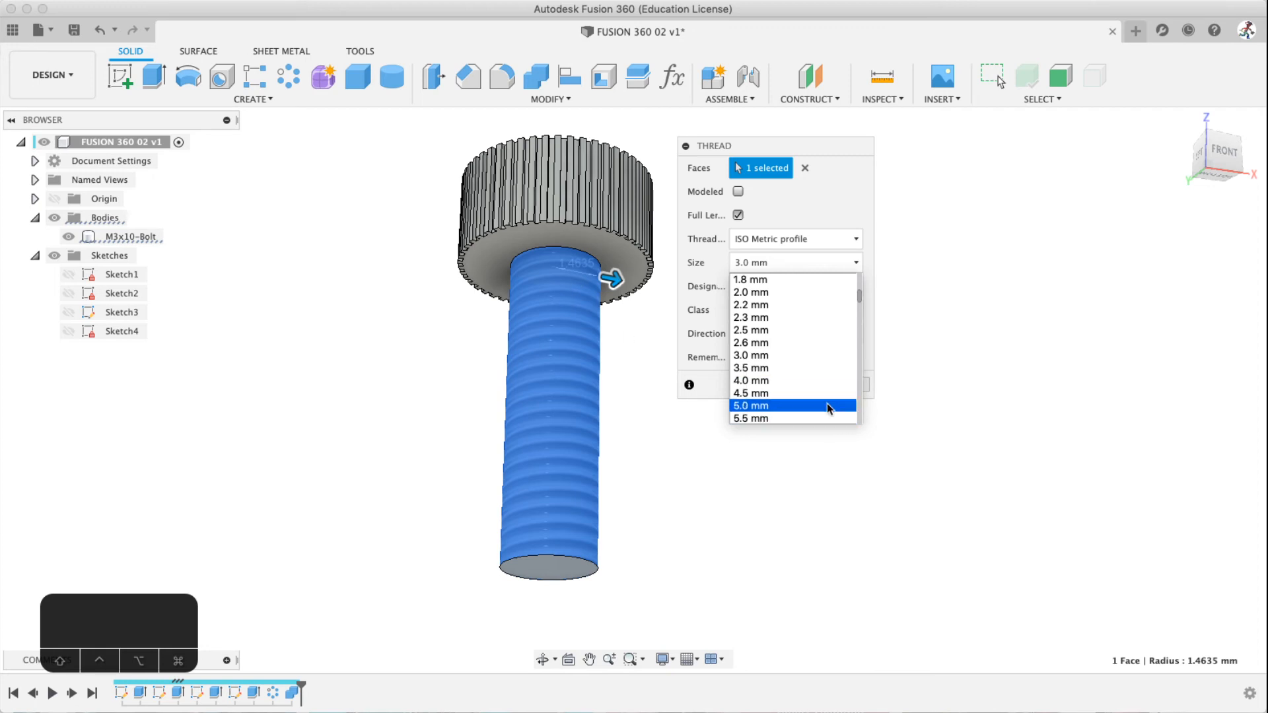
left_click(811, 381)
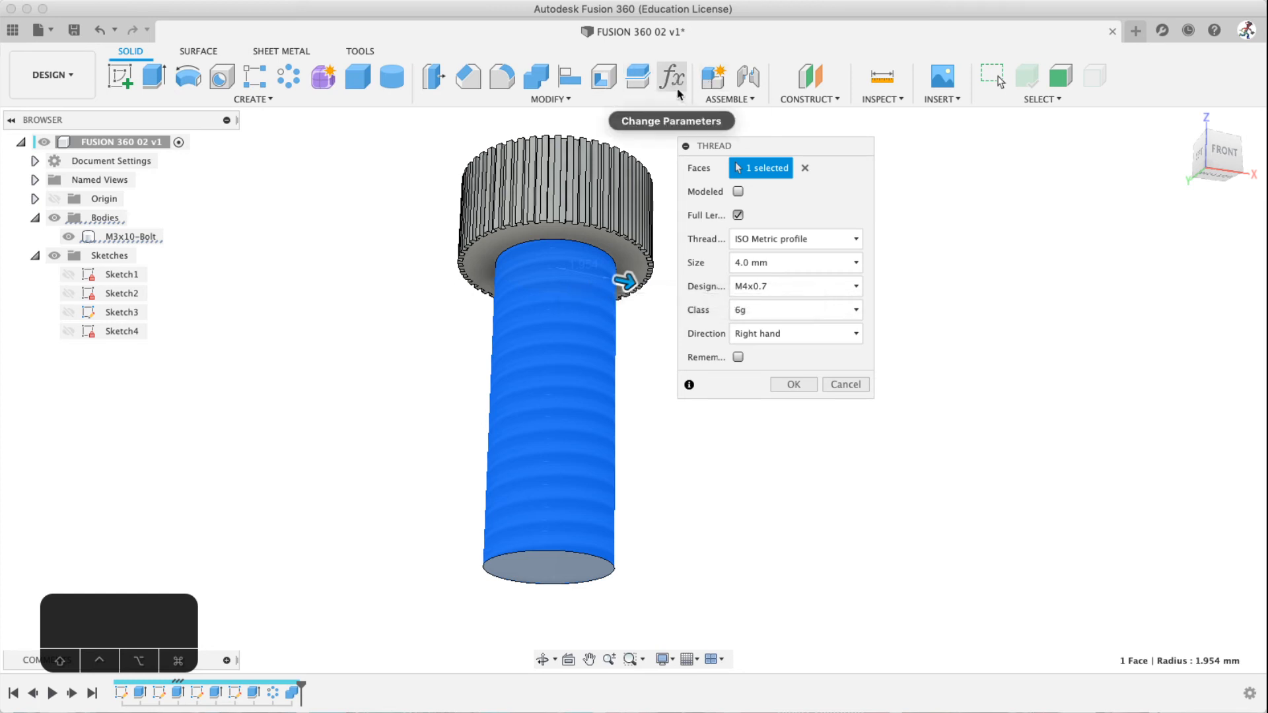
left_click(759, 263)
left_click(757, 333)
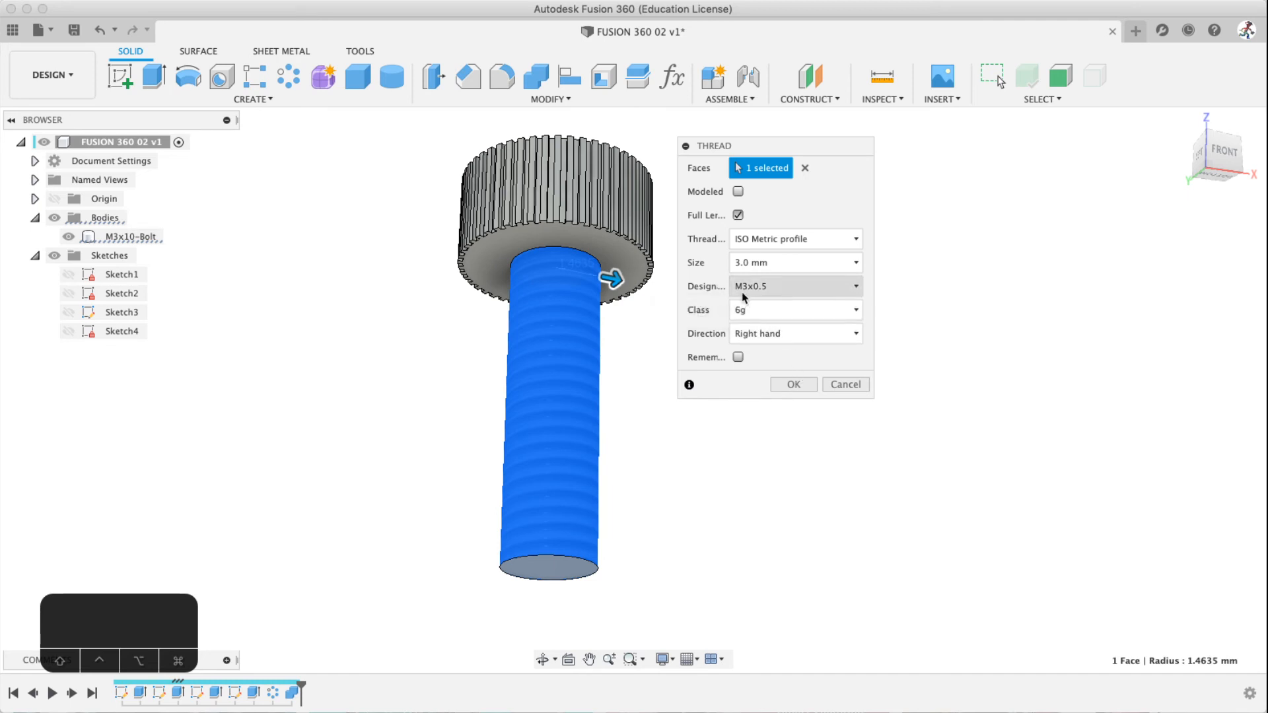
Review the thread's direction and class options, keeping Right hand and 6g, and leave remembering the size off
left_click(750, 334)
left_click(750, 341)
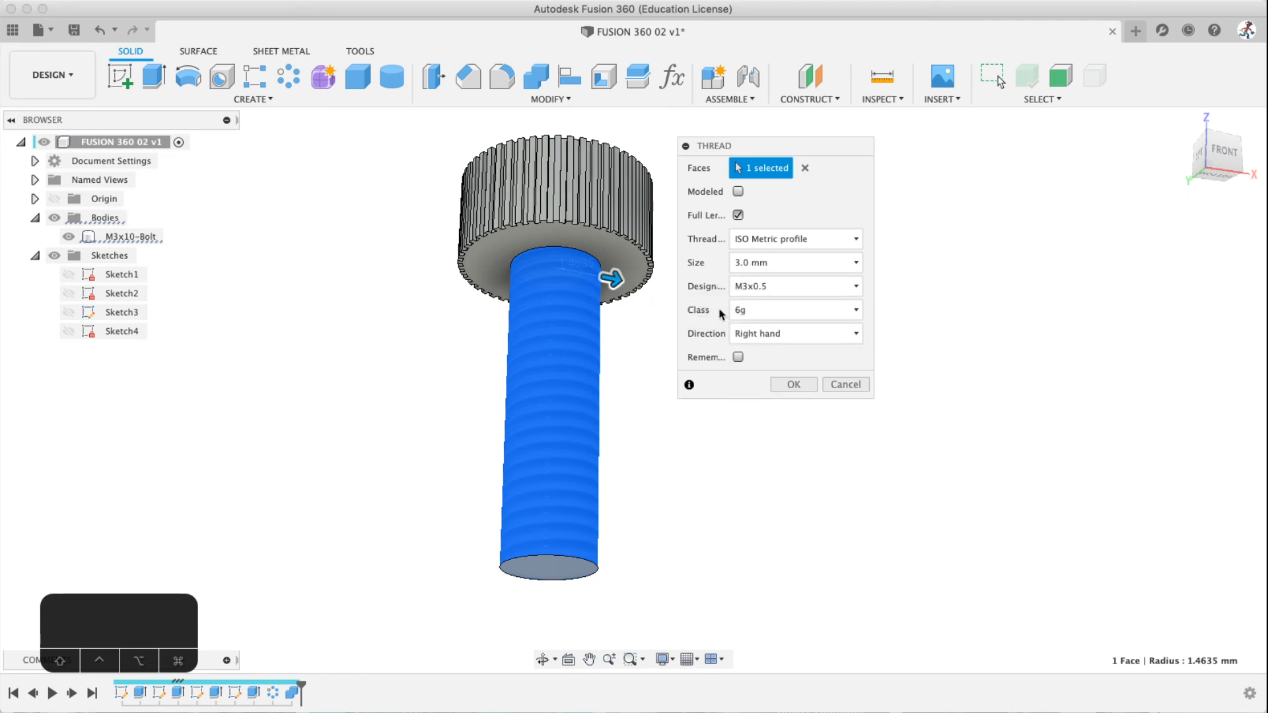
left_click(743, 311)
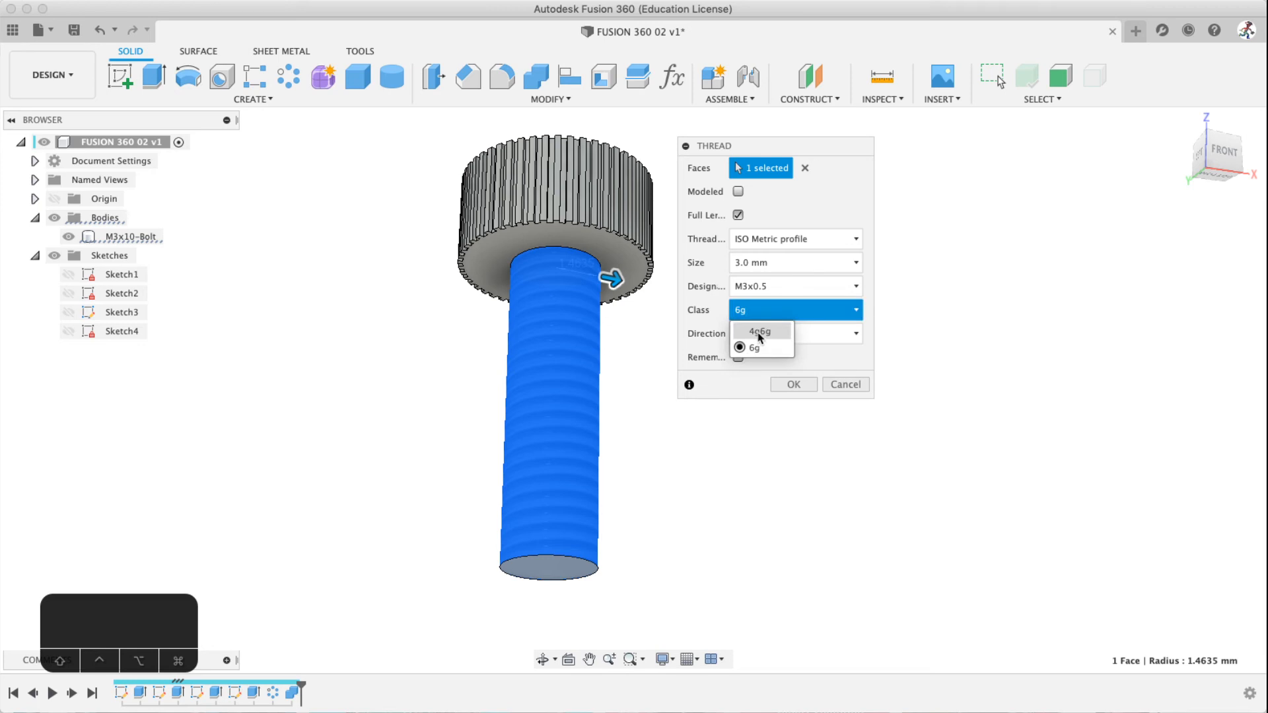
left_click(697, 295)
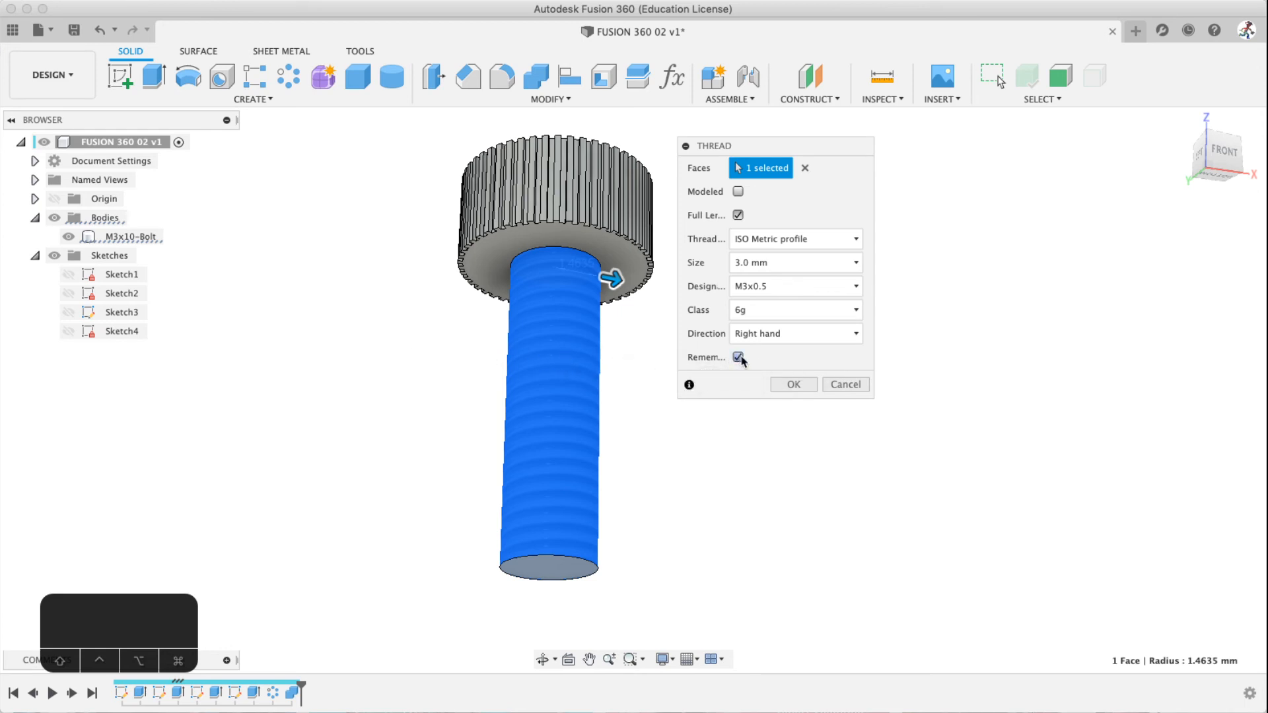
left_click(739, 358)
Make the full-length M3x0.5 shank thread a modeled thread and complete the Thread feature
scroll(580, 416, "up", 5)
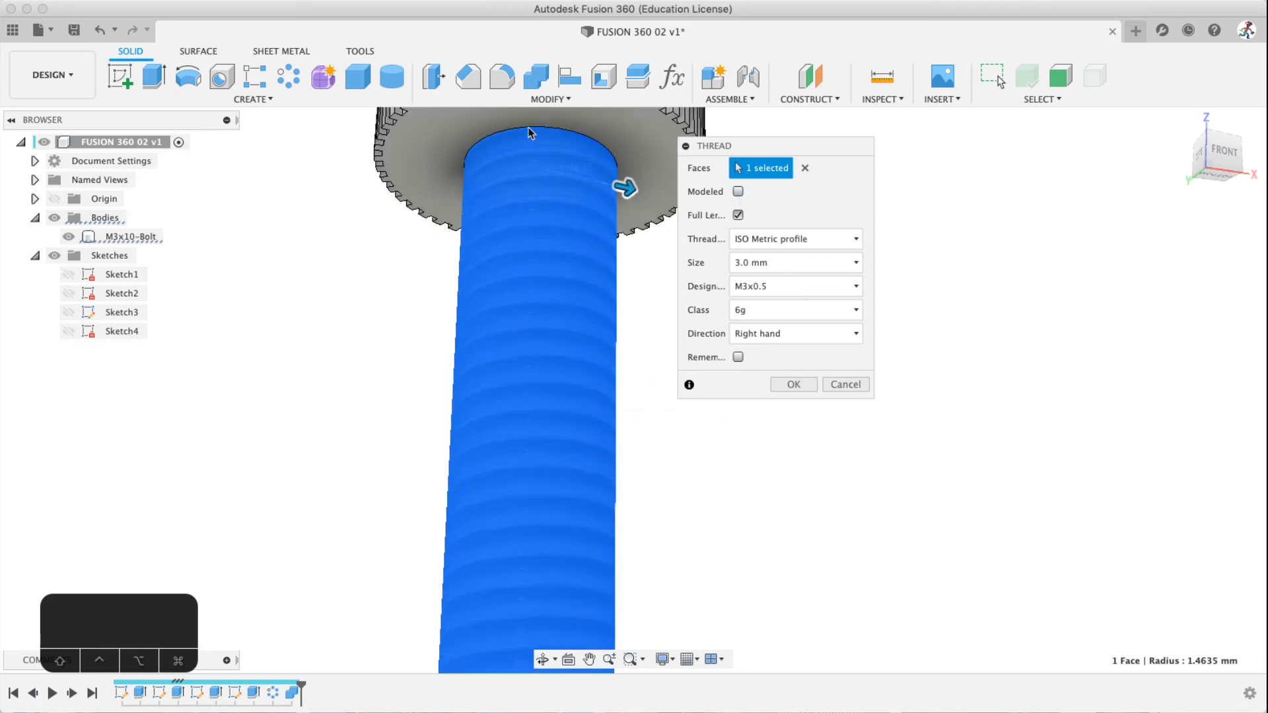
middle_click_drag(510, 525, 538, 434, "shift")
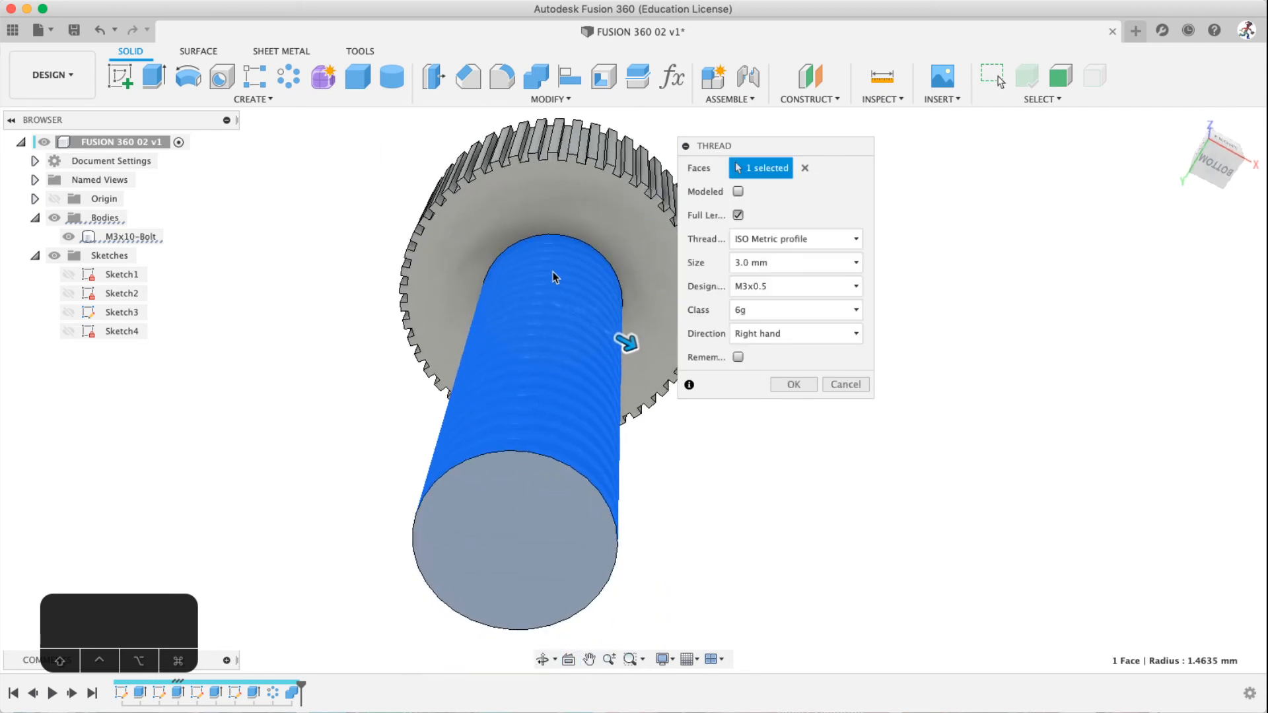
middle_click_drag(581, 291, 553, 337, "shift")
scroll(580, 399, "down", 5)
scroll(562, 288, "down", 2)
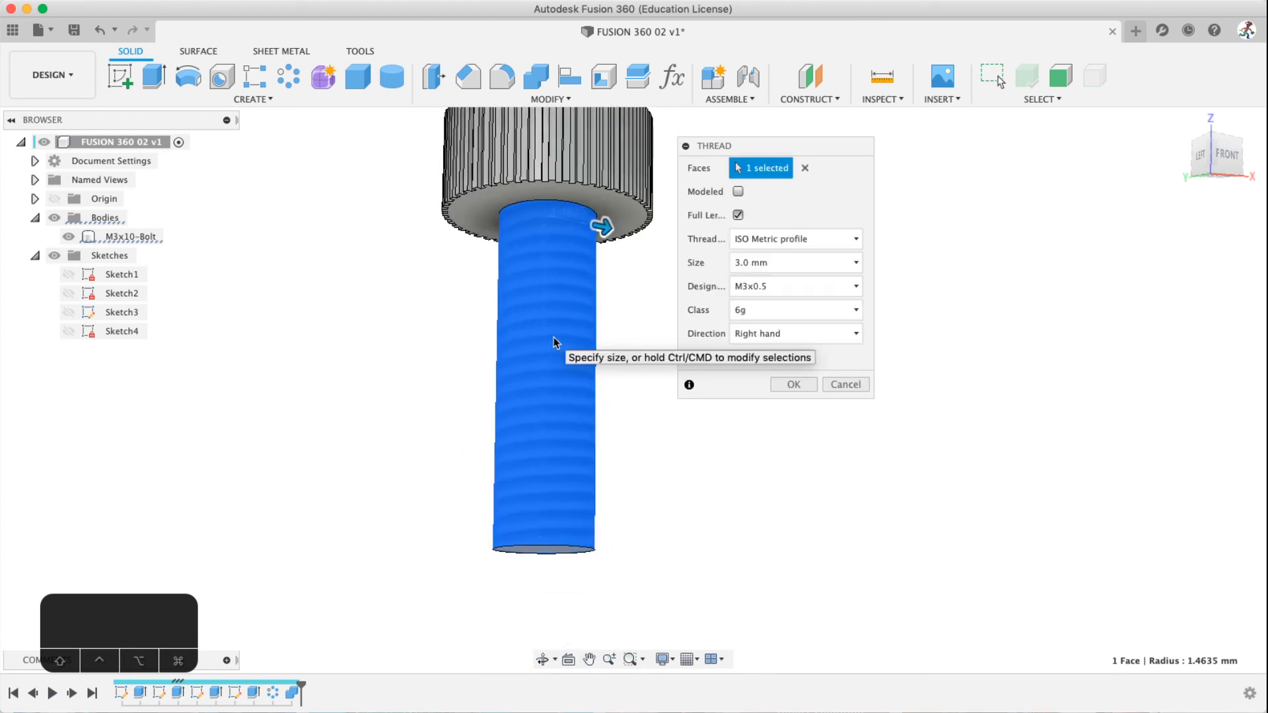
left_click(737, 192)
scroll(519, 439, "up", 5)
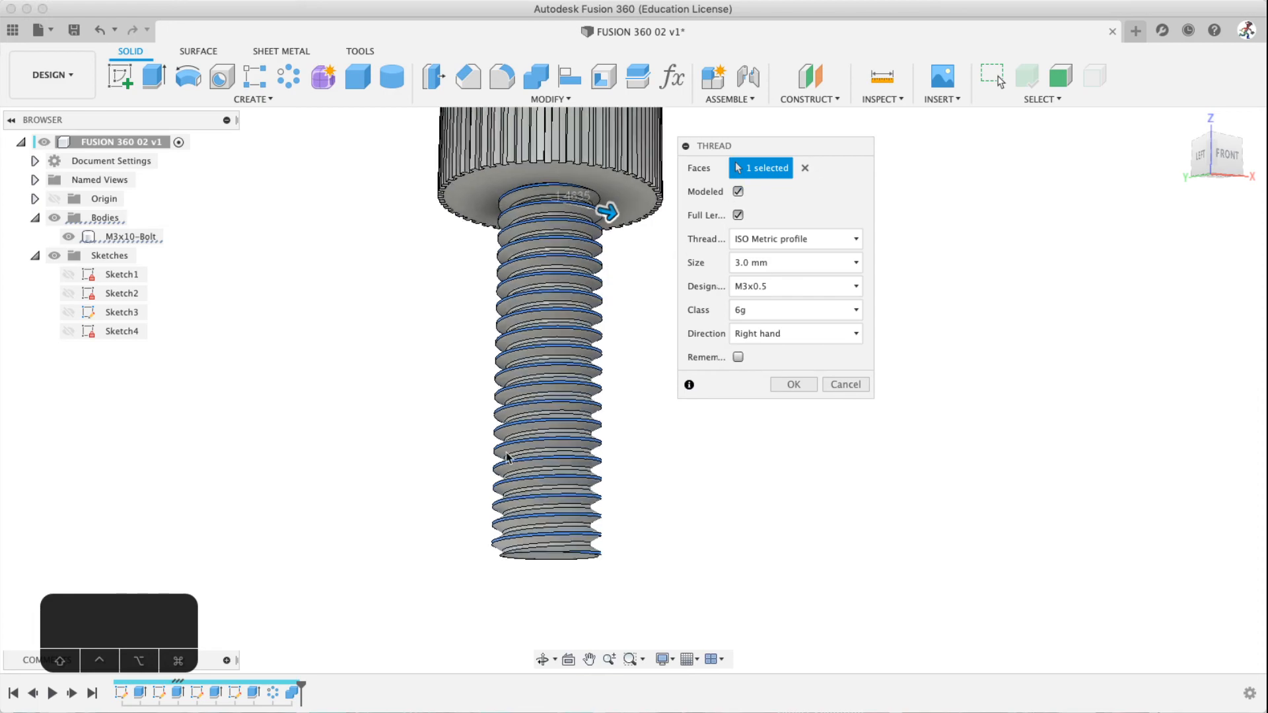
middle_click_drag(510, 453, 570, 383, "shift")
scroll(537, 424, "down", 3)
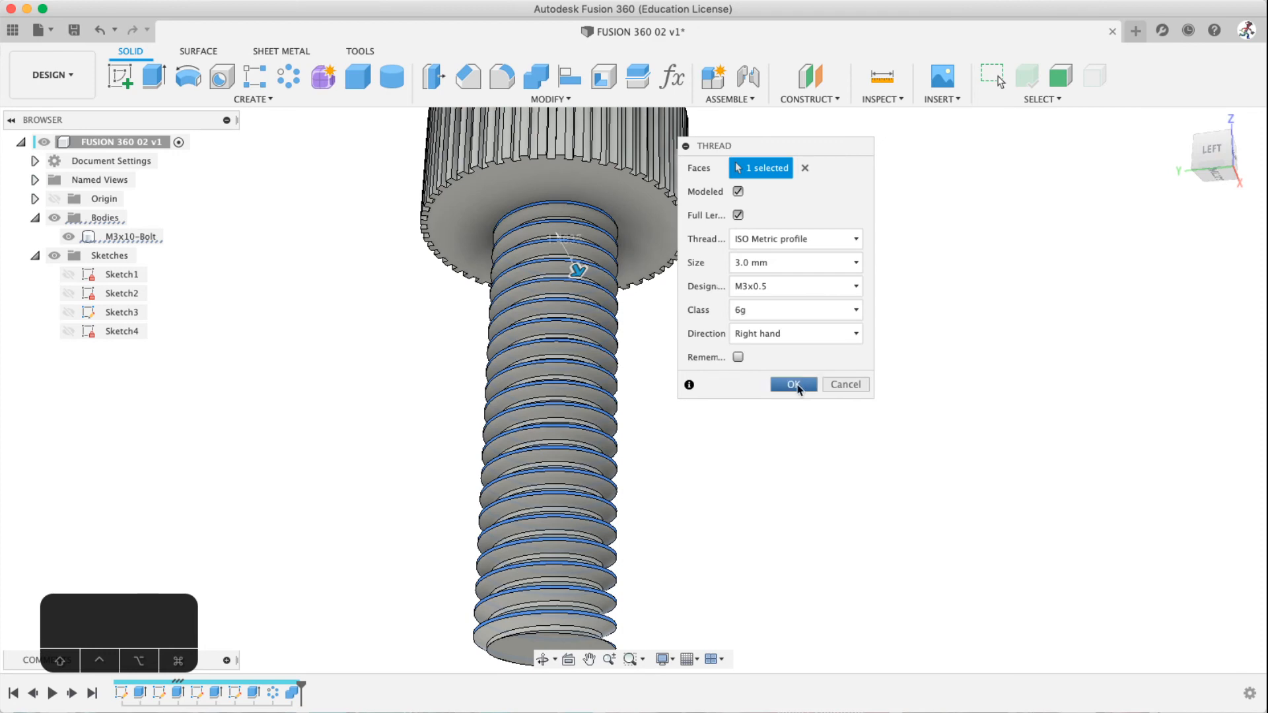
left_click(793, 384)
Compare the shank with and without its modeled thread by undoing and redoing the Thread feature
scroll(575, 454, "up", 2)
scroll(575, 455, "down", 3)
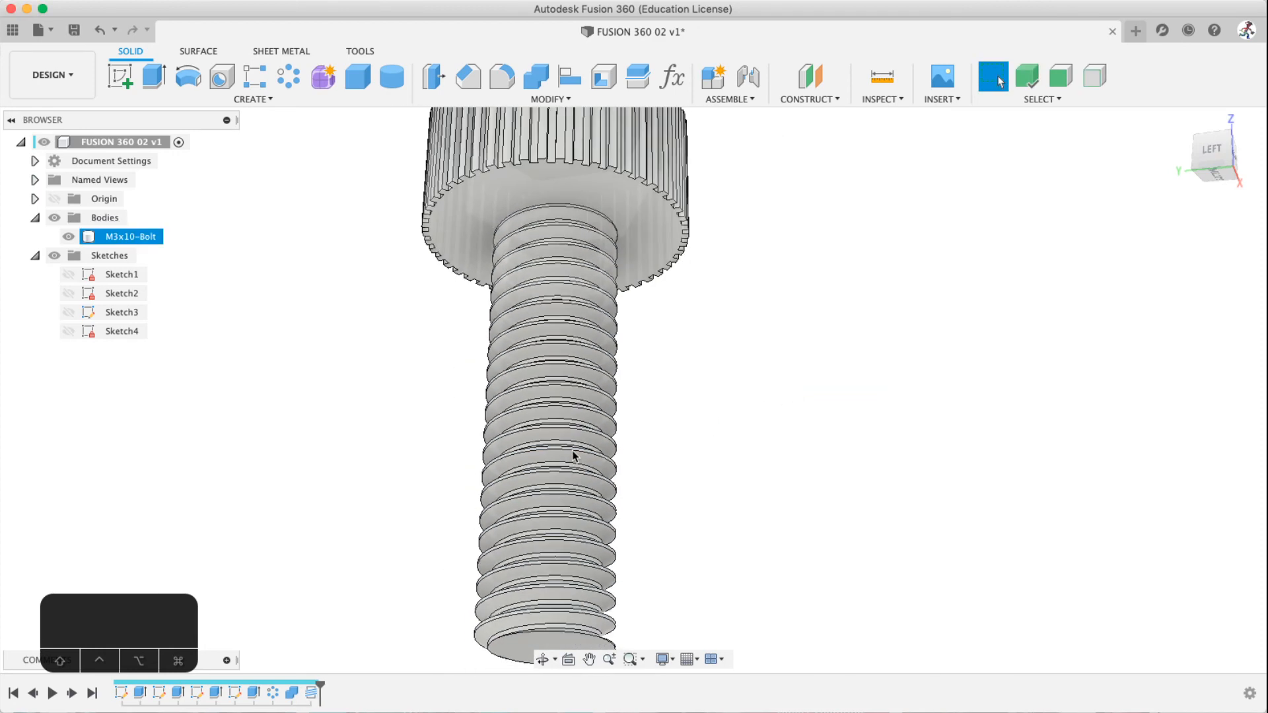
mouse_move(575, 444)
middle_mouse_down("shift")
mouse_move(561, 498)
mouse_move(575, 546)
mouse_move(564, 388)
mouse_move(614, 438)
mouse_move(580, 481)
mouse_move(588, 425)
middle_mouse_up("shift")
scroll(548, 529, "up", 5)
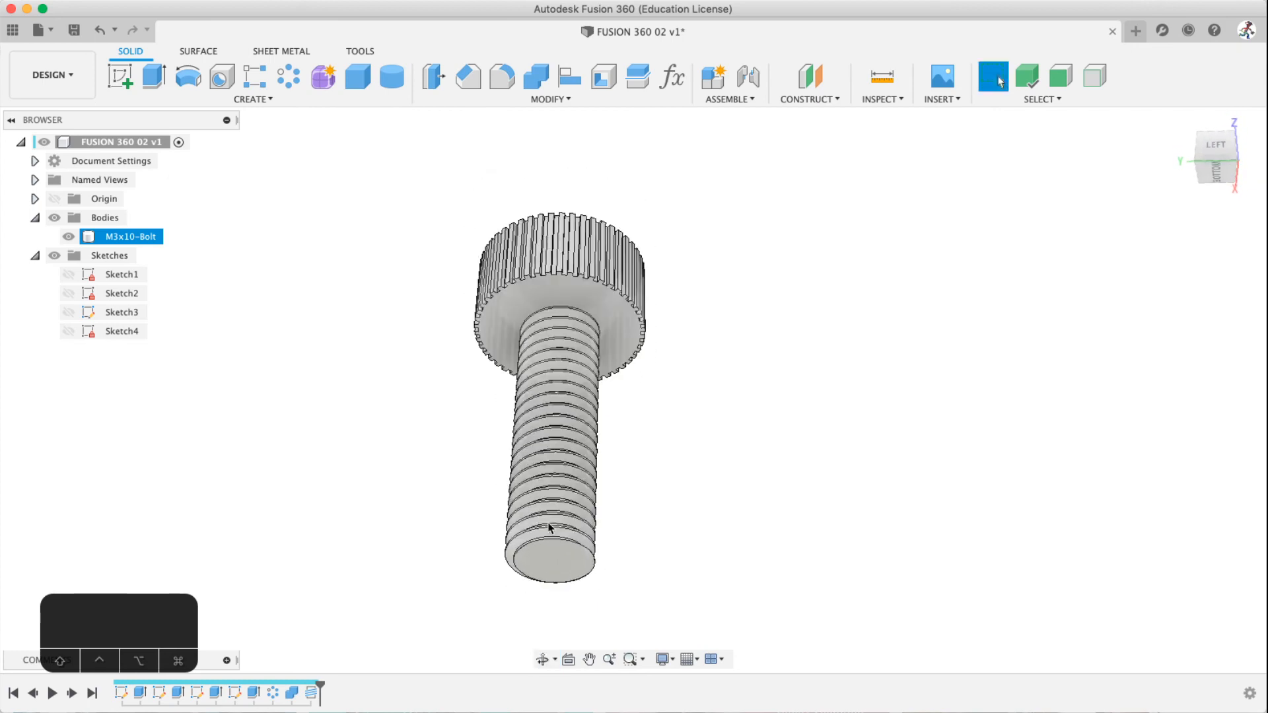
scroll(548, 485, "up", 2)
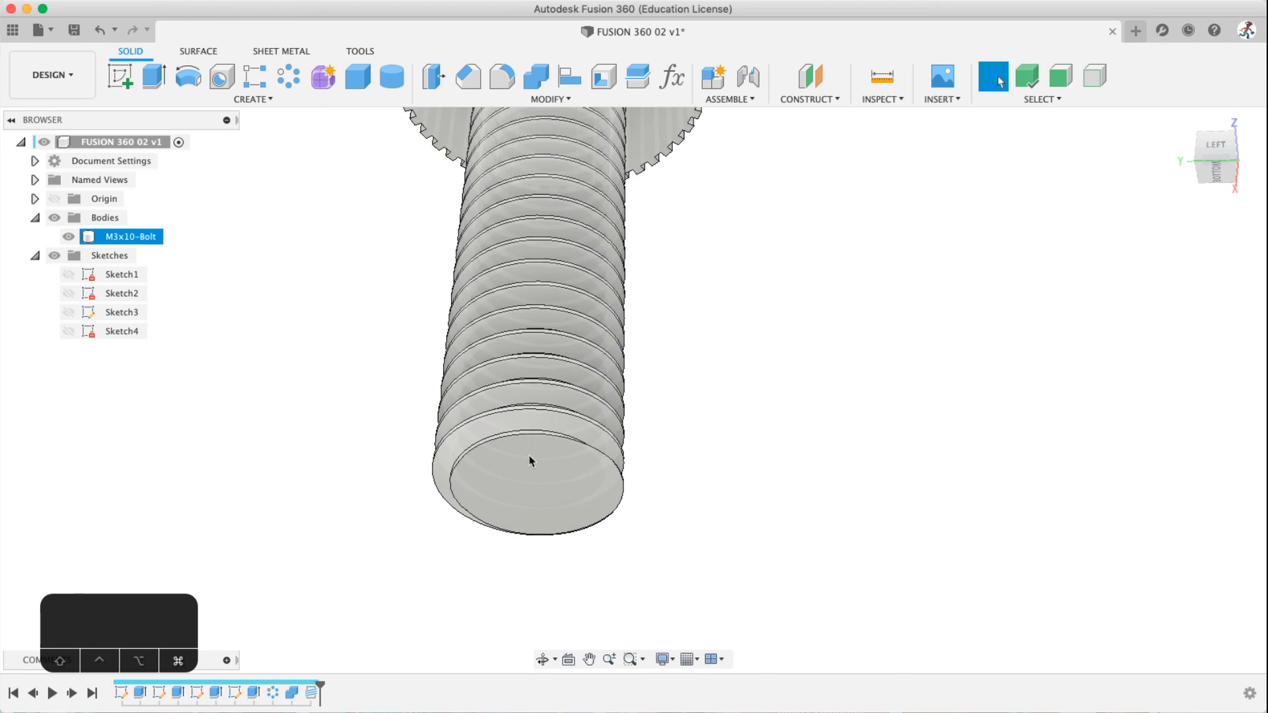
key("super+z")
left_click(547, 587)
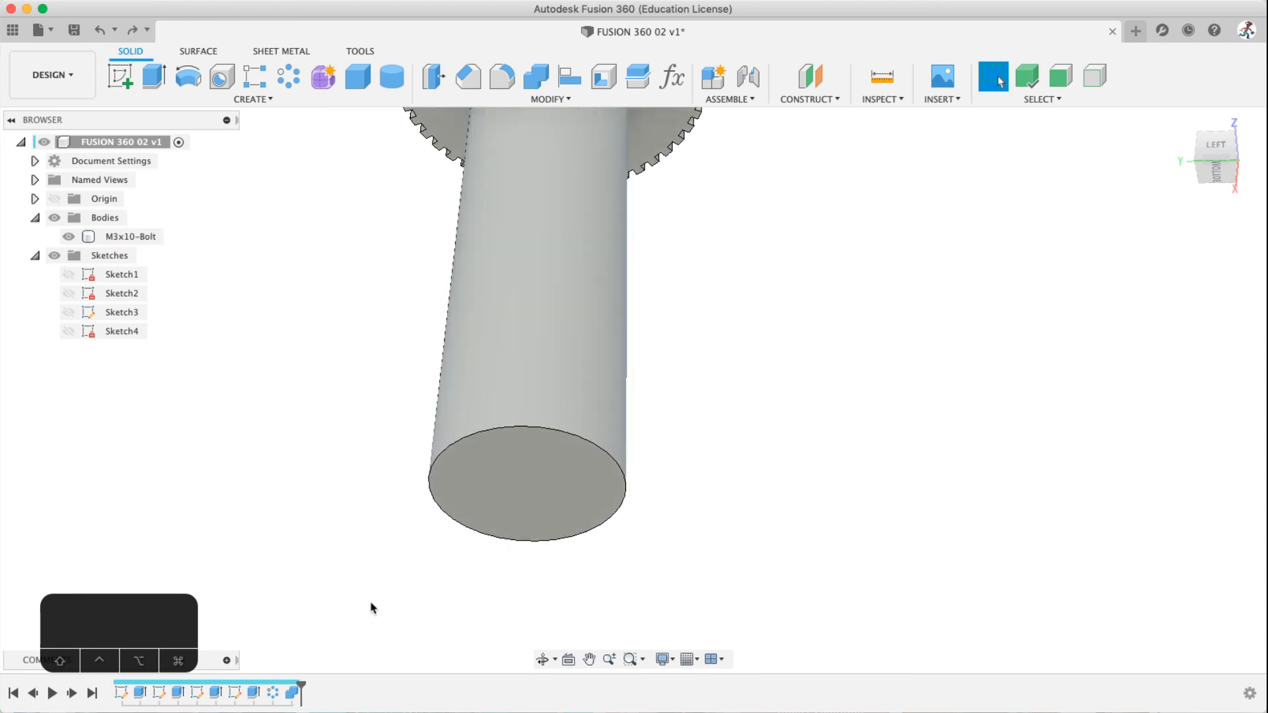
key("super+y")
key("super+y")
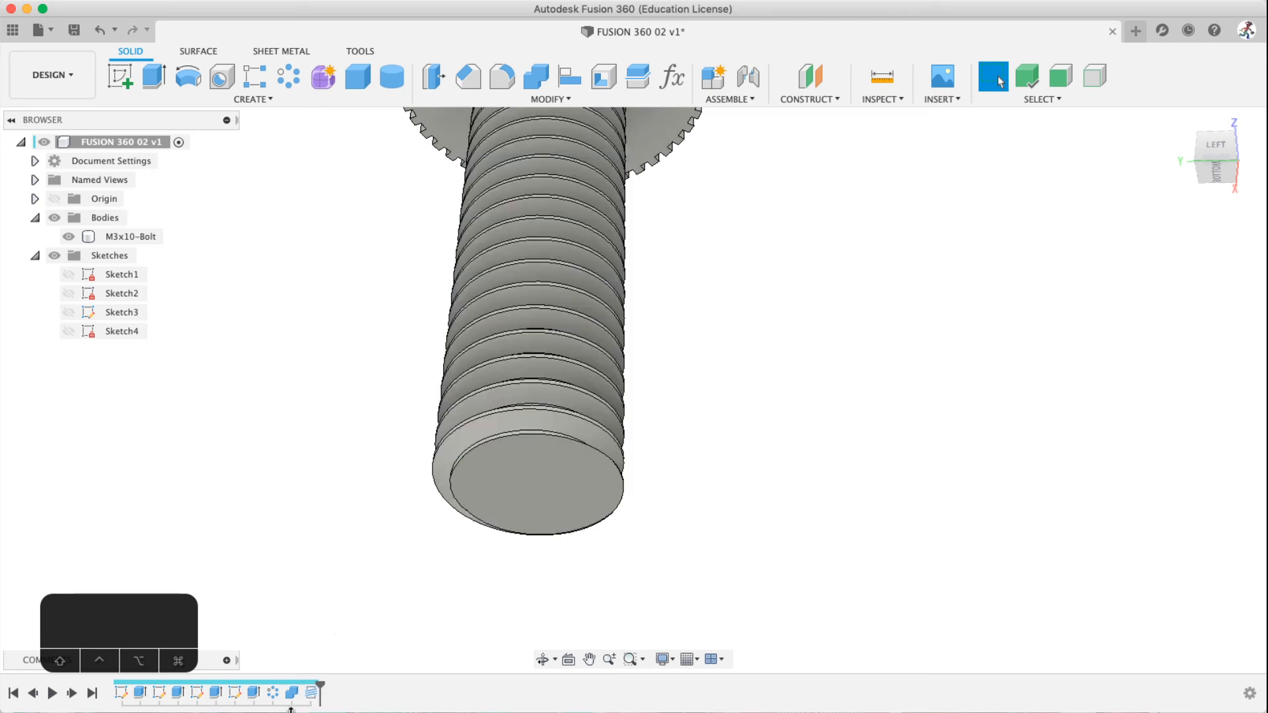
Delete the Thread feature from the bolt's design history
right_click(312, 693)
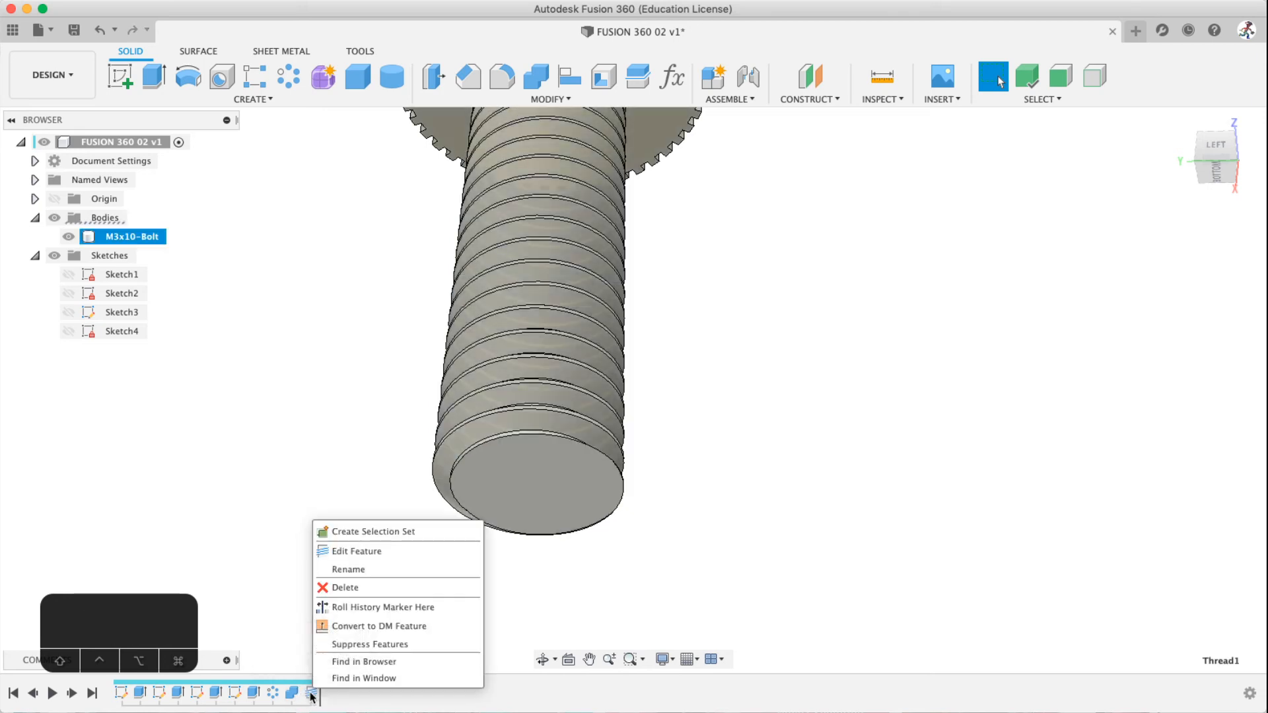
left_click(188, 469)
right_click(534, 298)
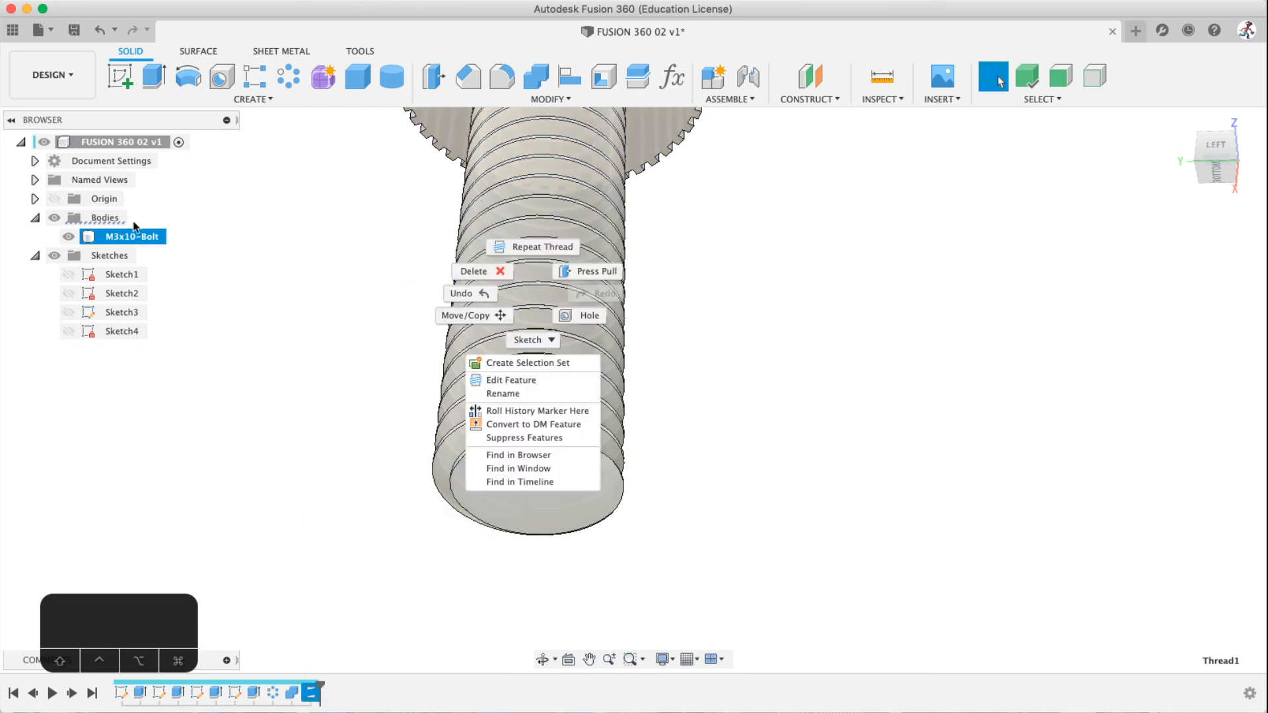
key("Escape")
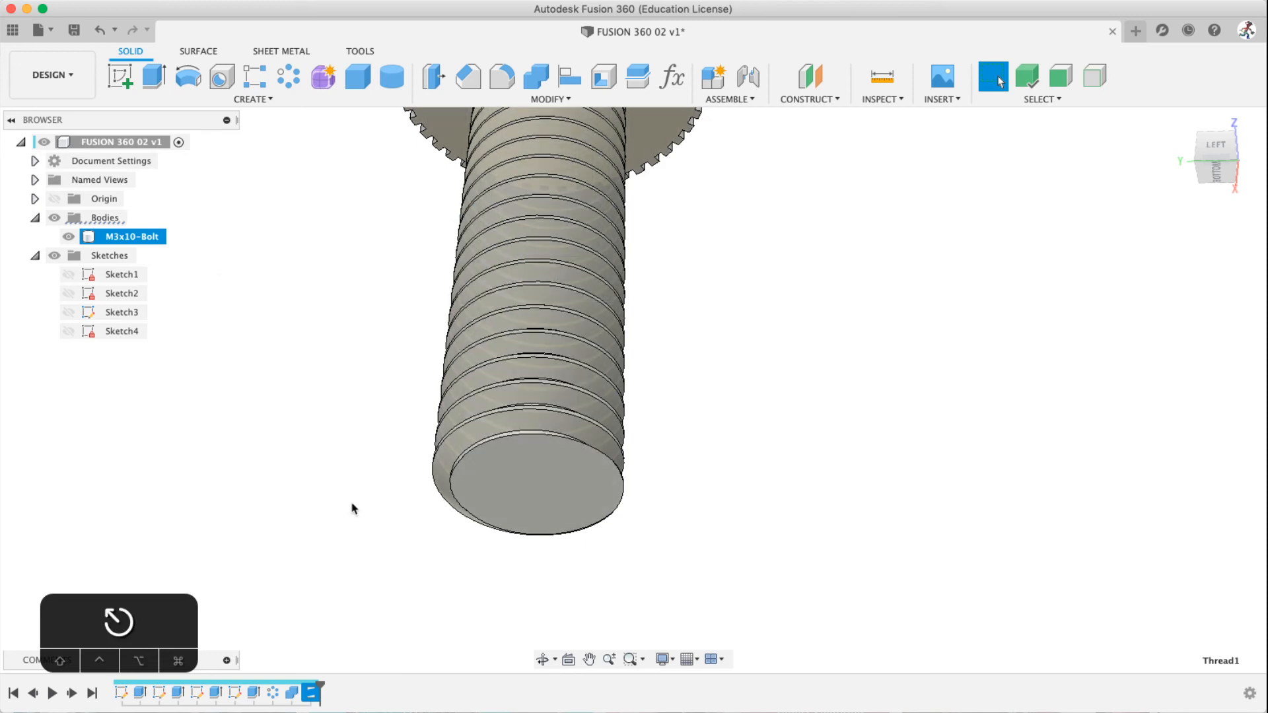
right_click(314, 697)
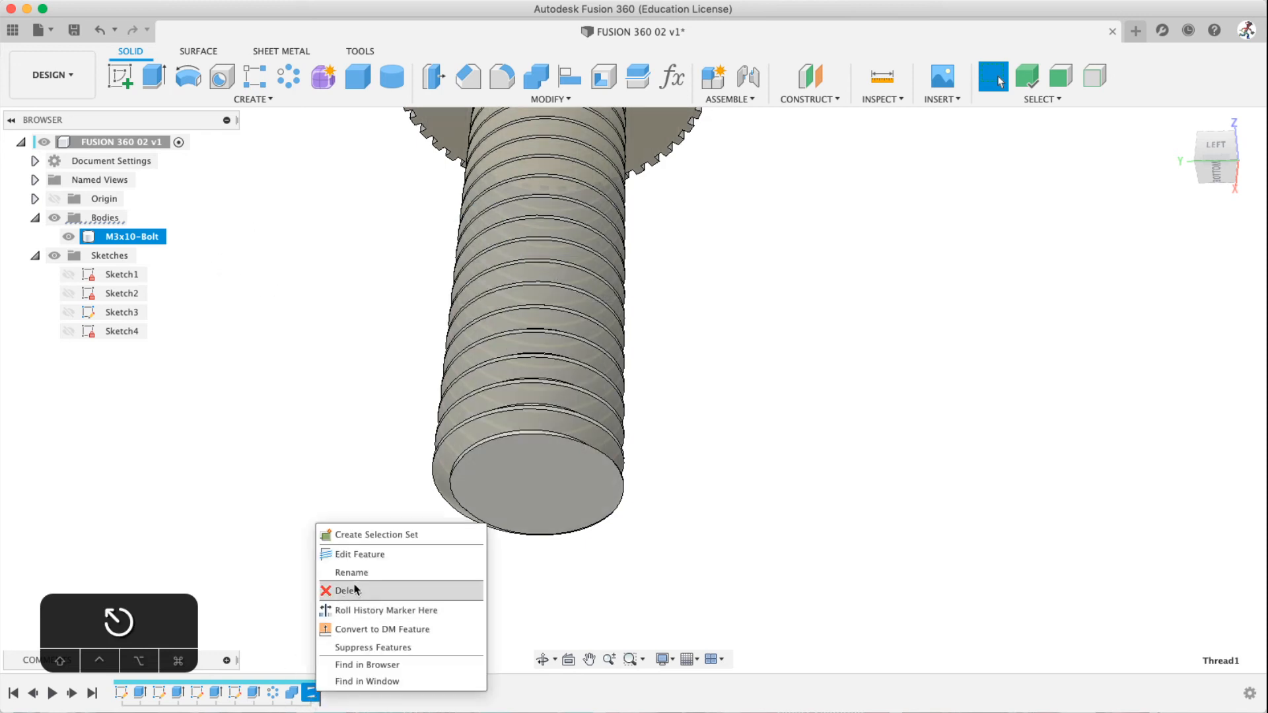
left_click(355, 589)
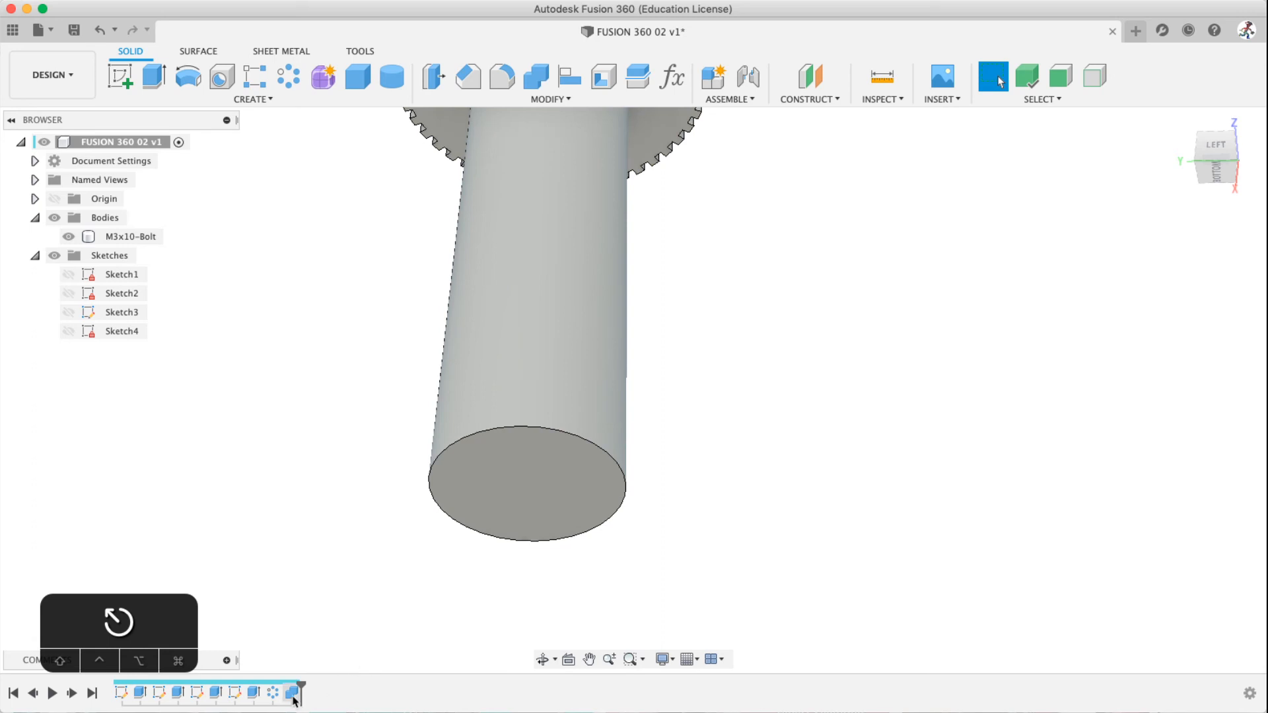
Chamfer the circular edge at the shank's free end with an equal distance of 0.5 mm
middle_click_drag(552, 265, 572, 369)
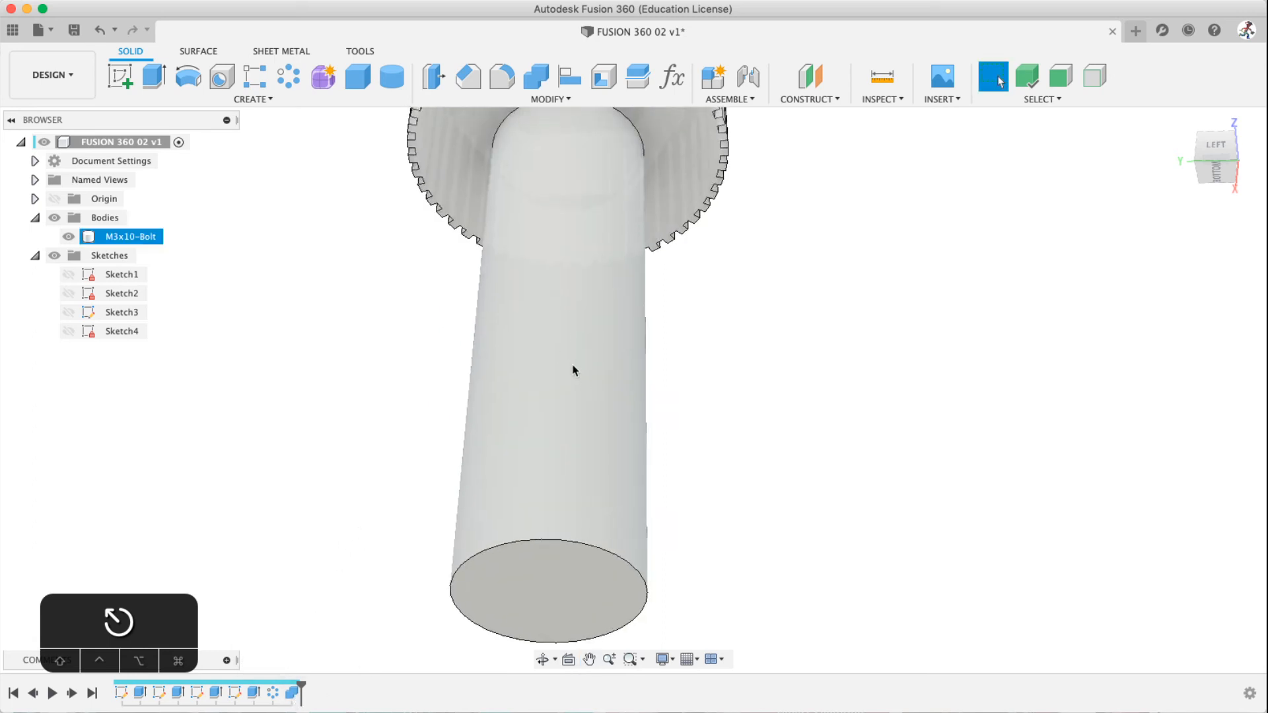
scroll(566, 364, "down", 3)
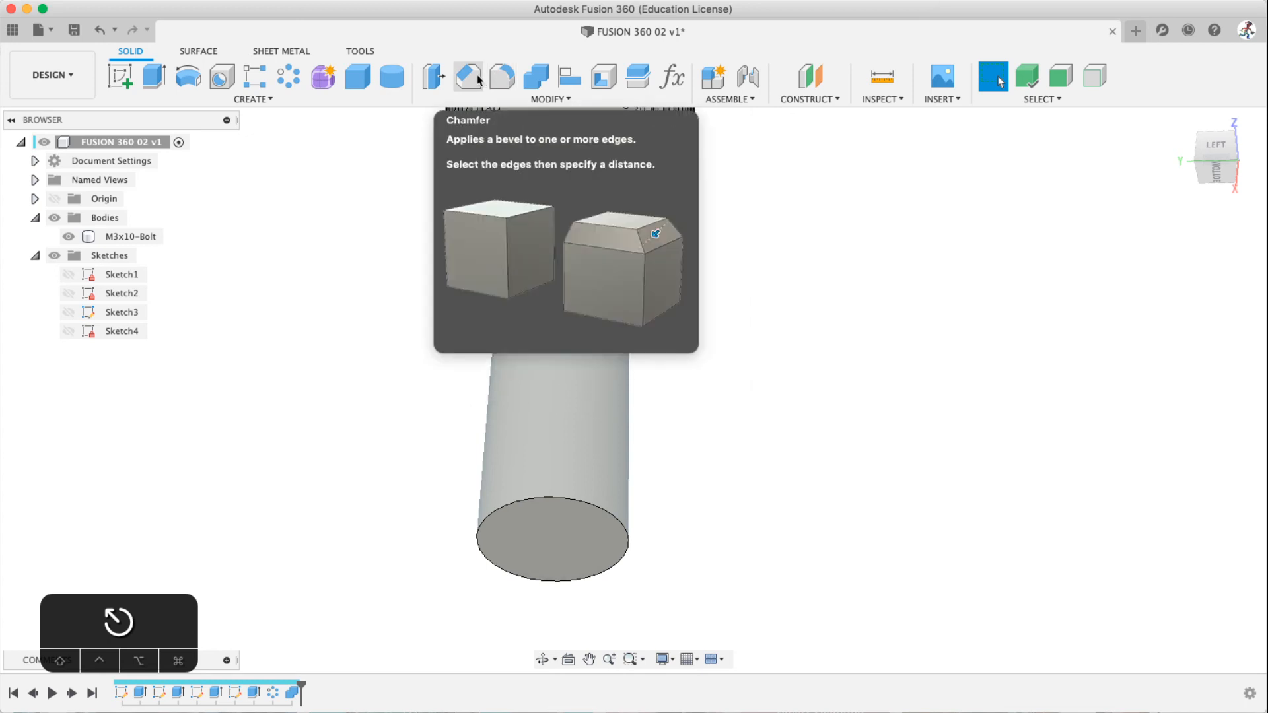
left_click(480, 81)
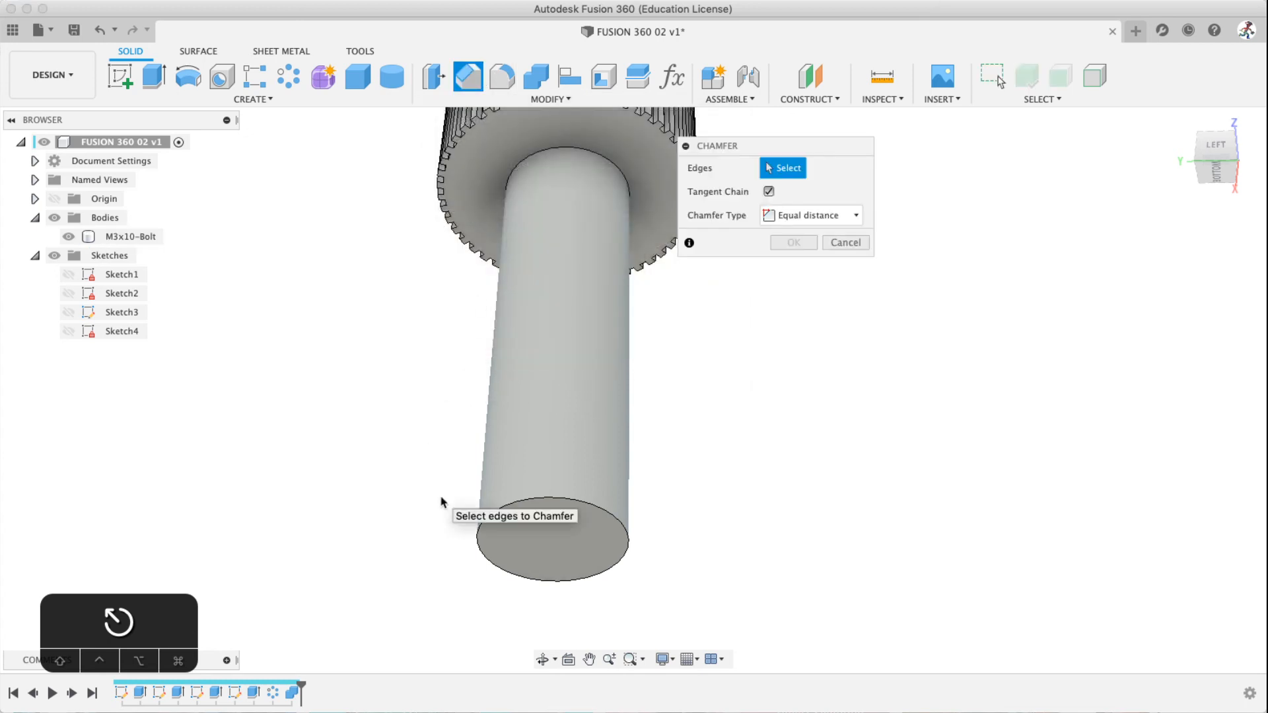
left_click(487, 515)
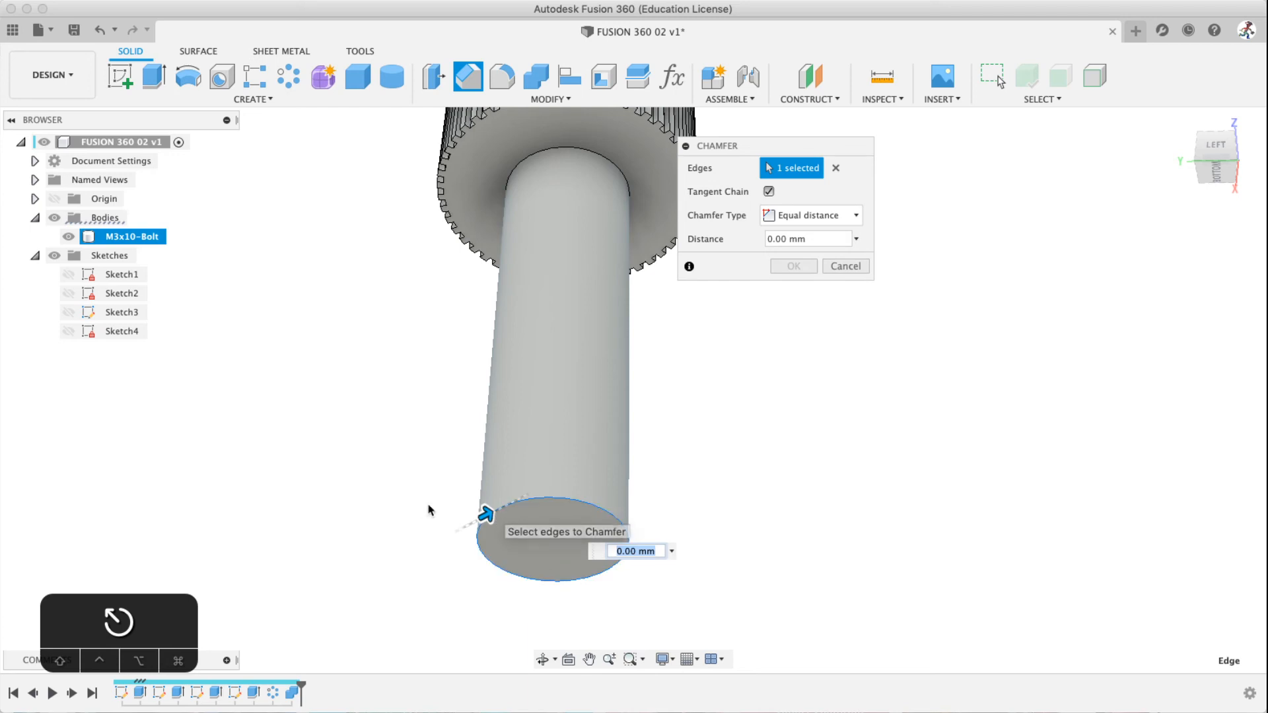
type("1")
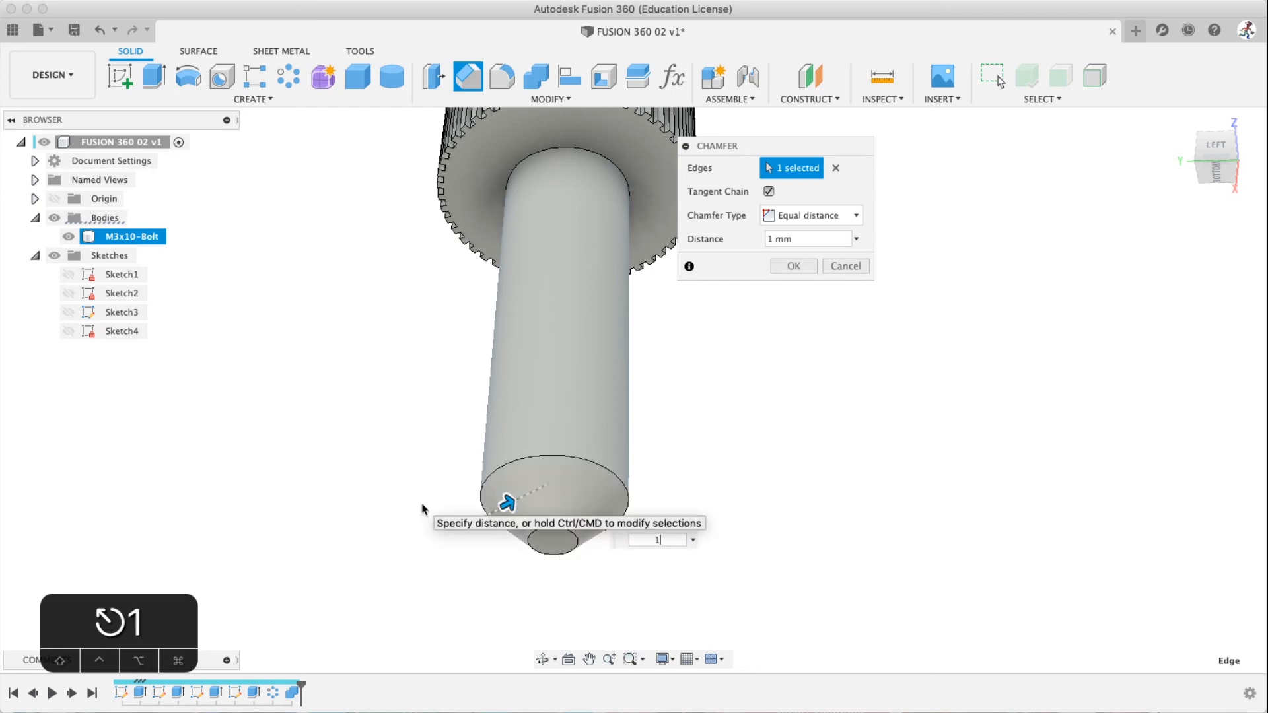
key("BackSpace")
type(".5")
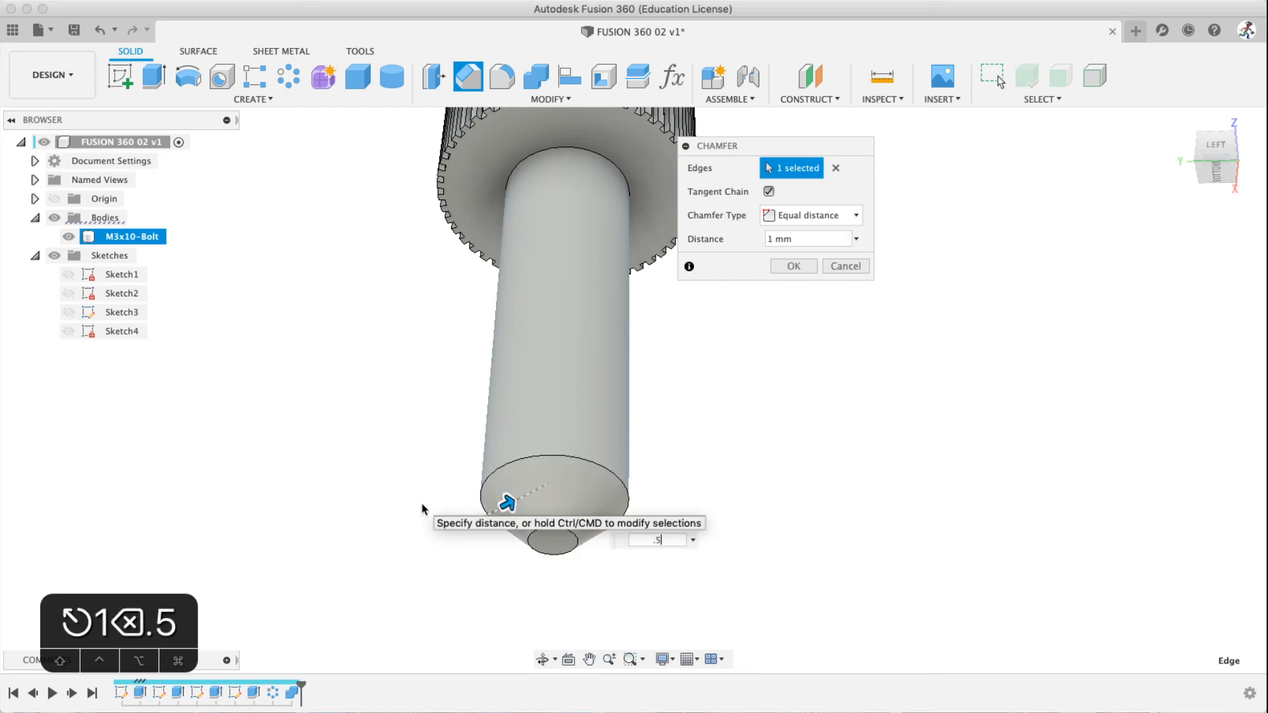
left_click(794, 267)
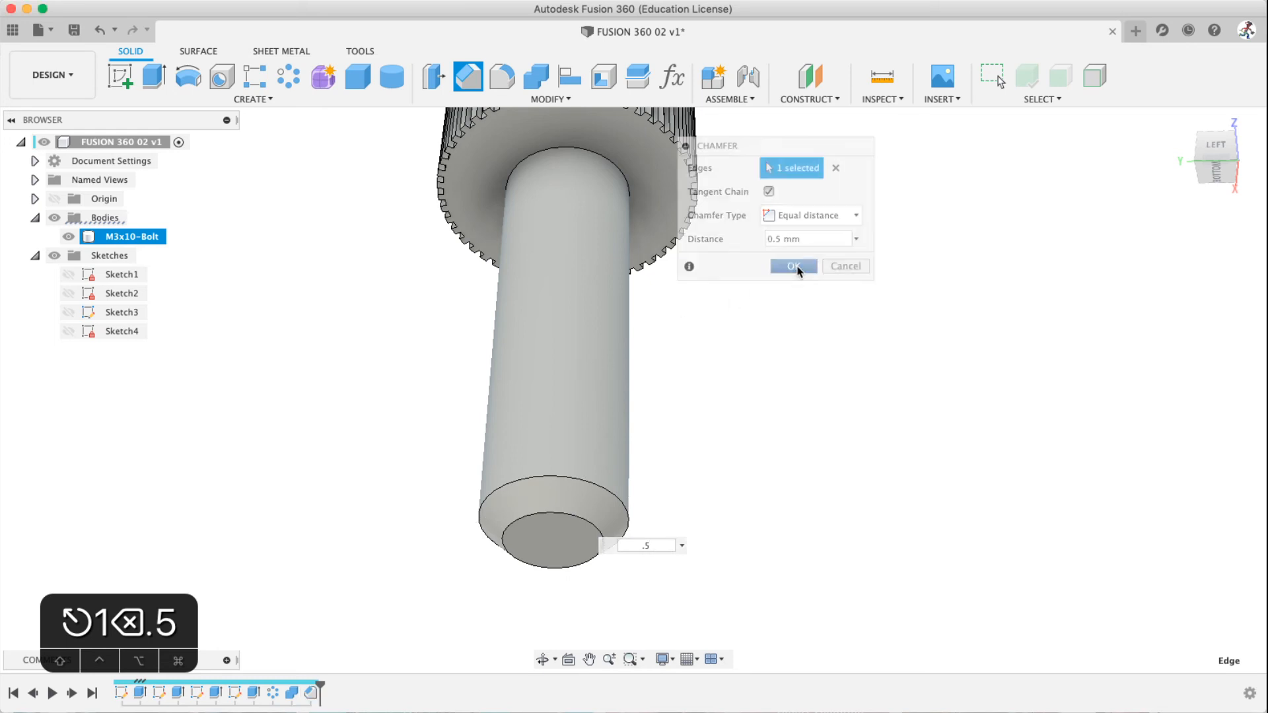
left_click(614, 510)
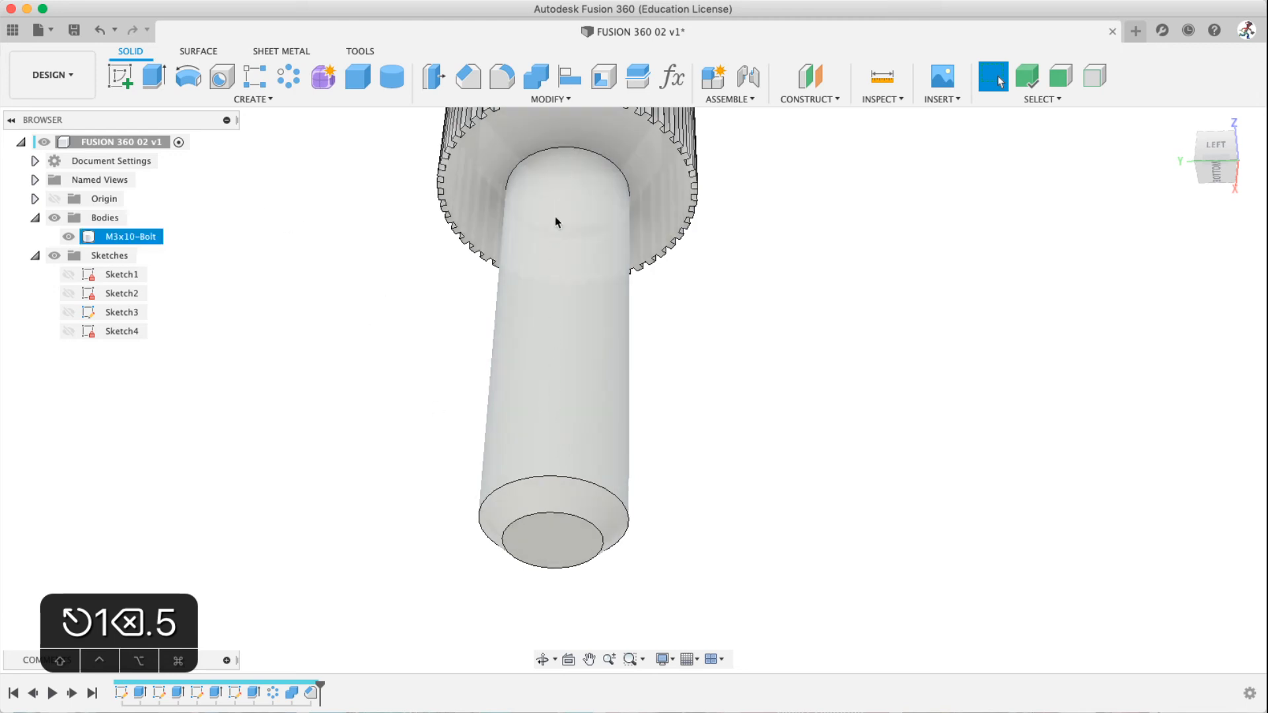
Add a modeled, full-length, right-hand M3x0.5 ISO Metric thread with class 6g to the chamfered shank
left_click(251, 99)
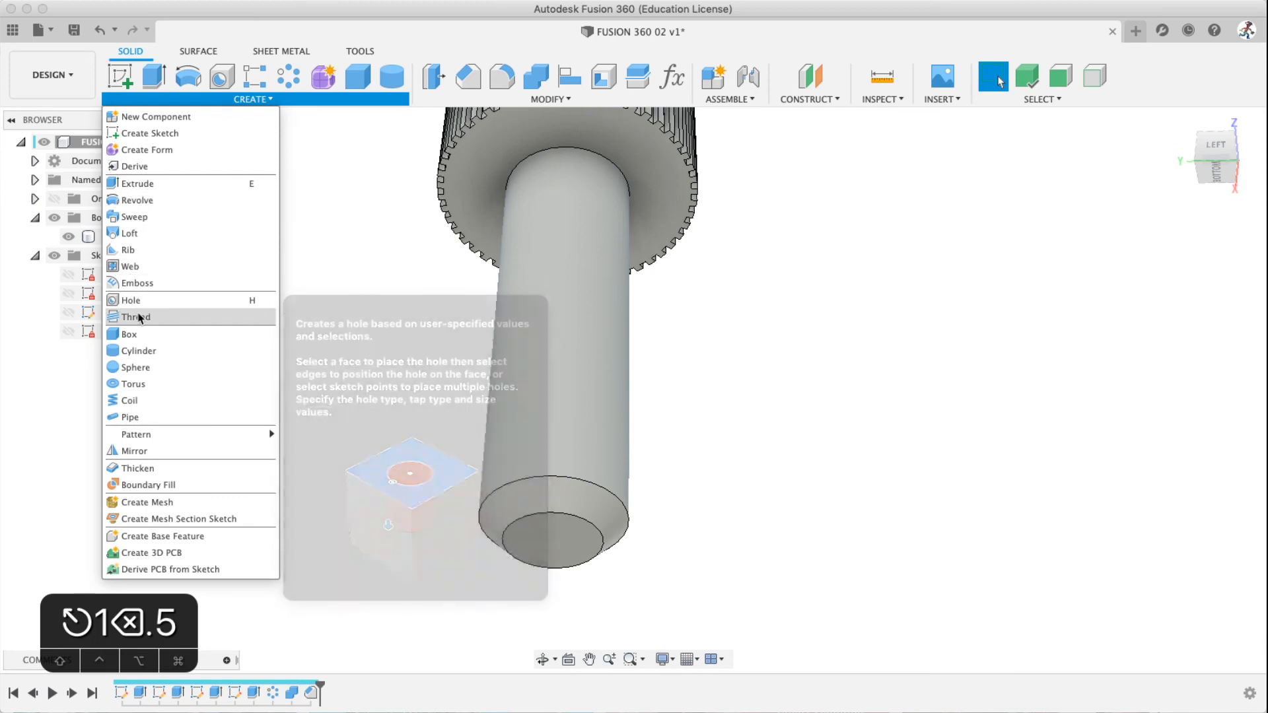
left_click(139, 317)
left_click(553, 391)
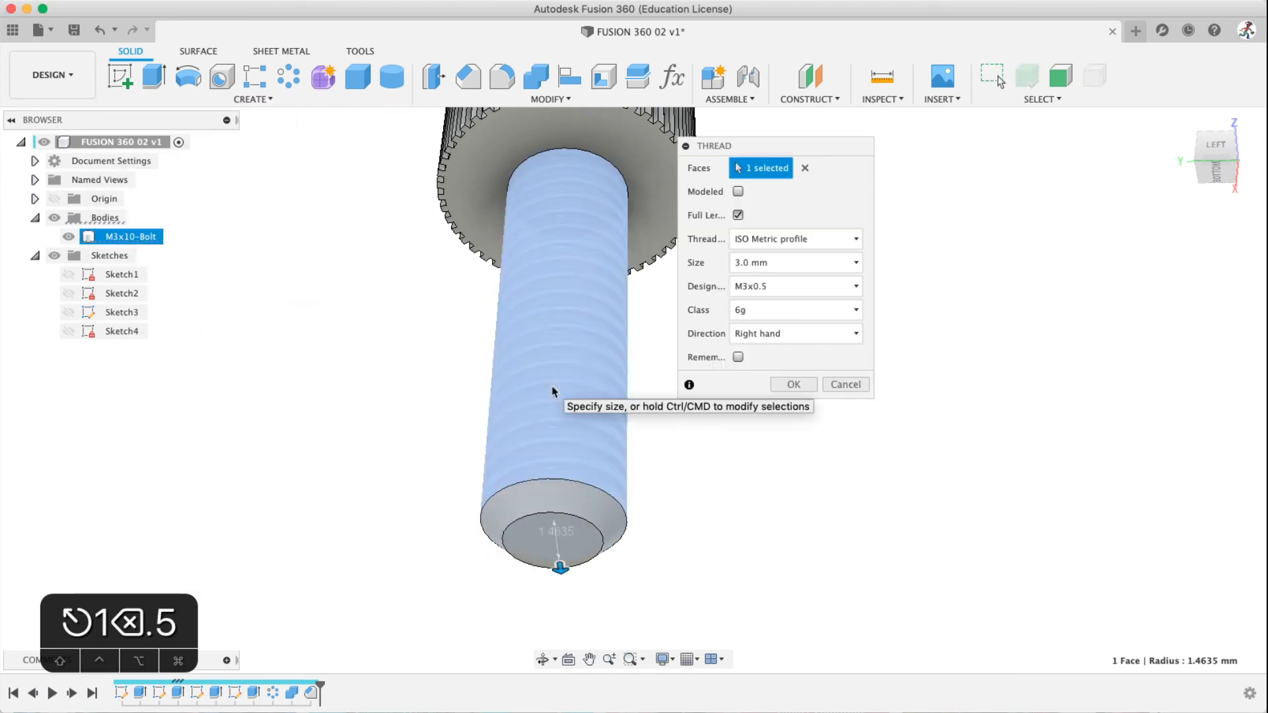
left_click(737, 191)
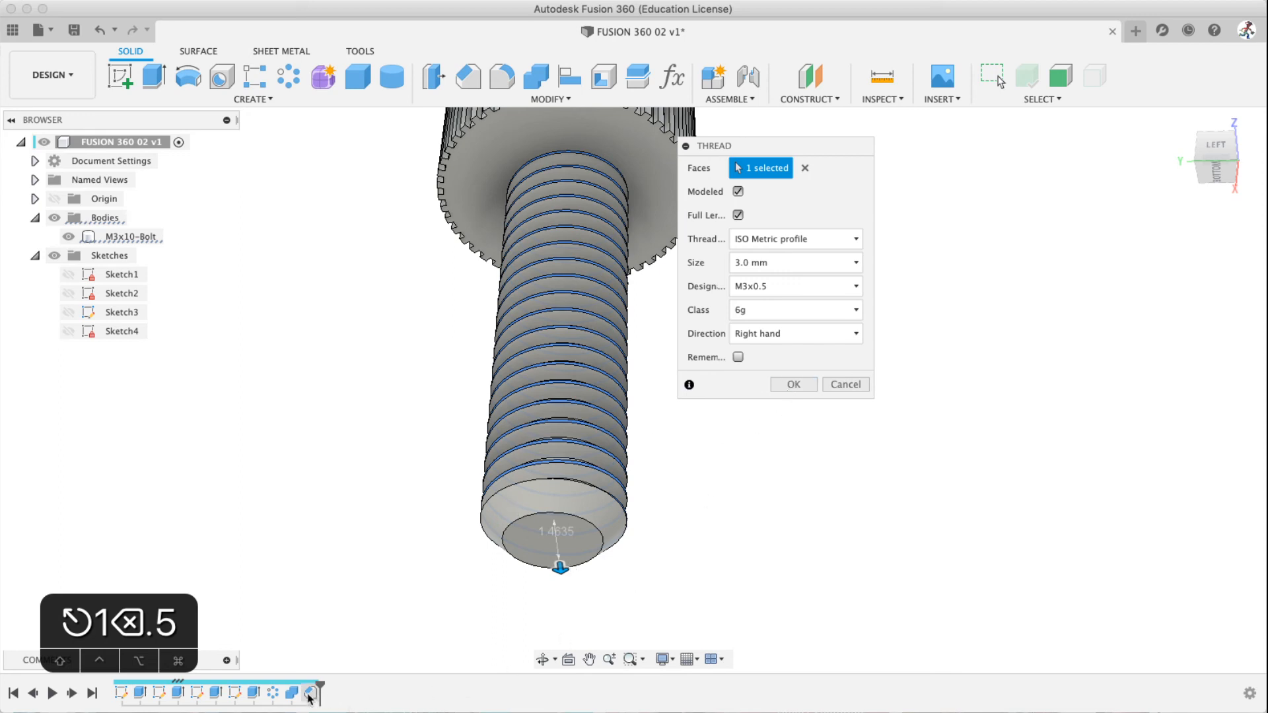
left_click(799, 386)
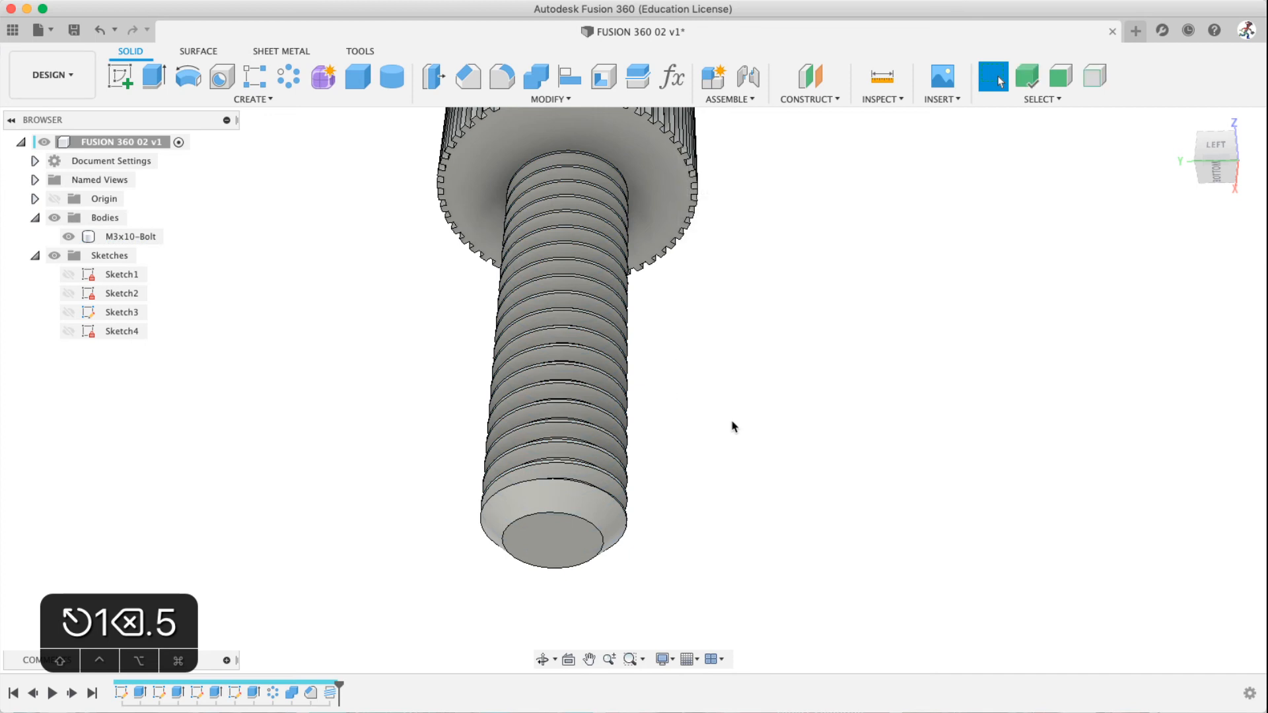
Edit the shank-end chamfer in the design history and set its distance to 0.4 mm
right_click(309, 693)
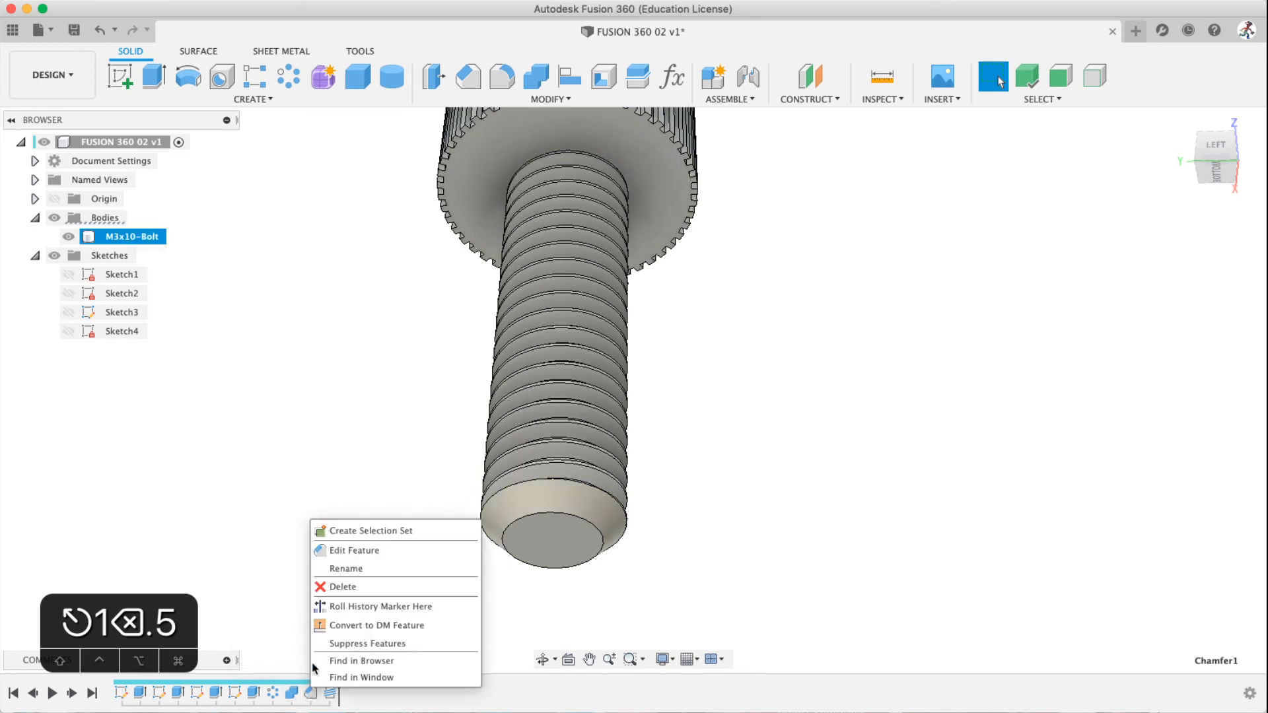
left_click(345, 552)
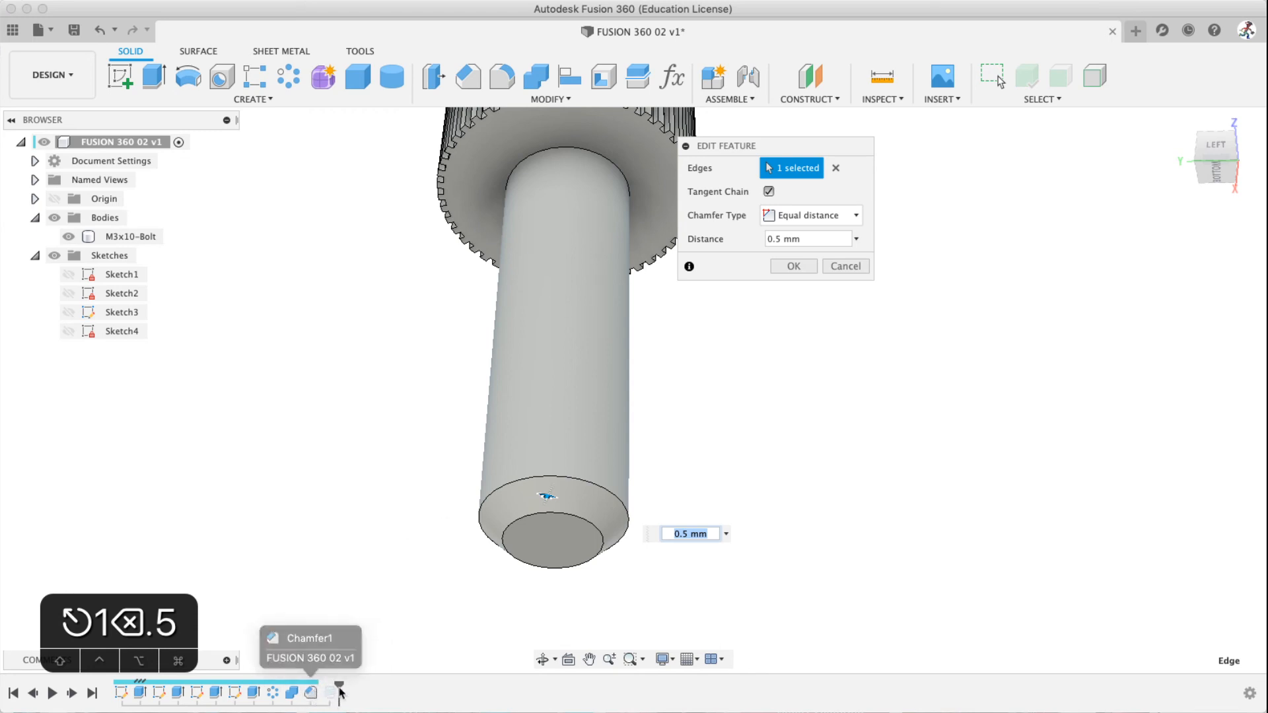
left_click(802, 239)
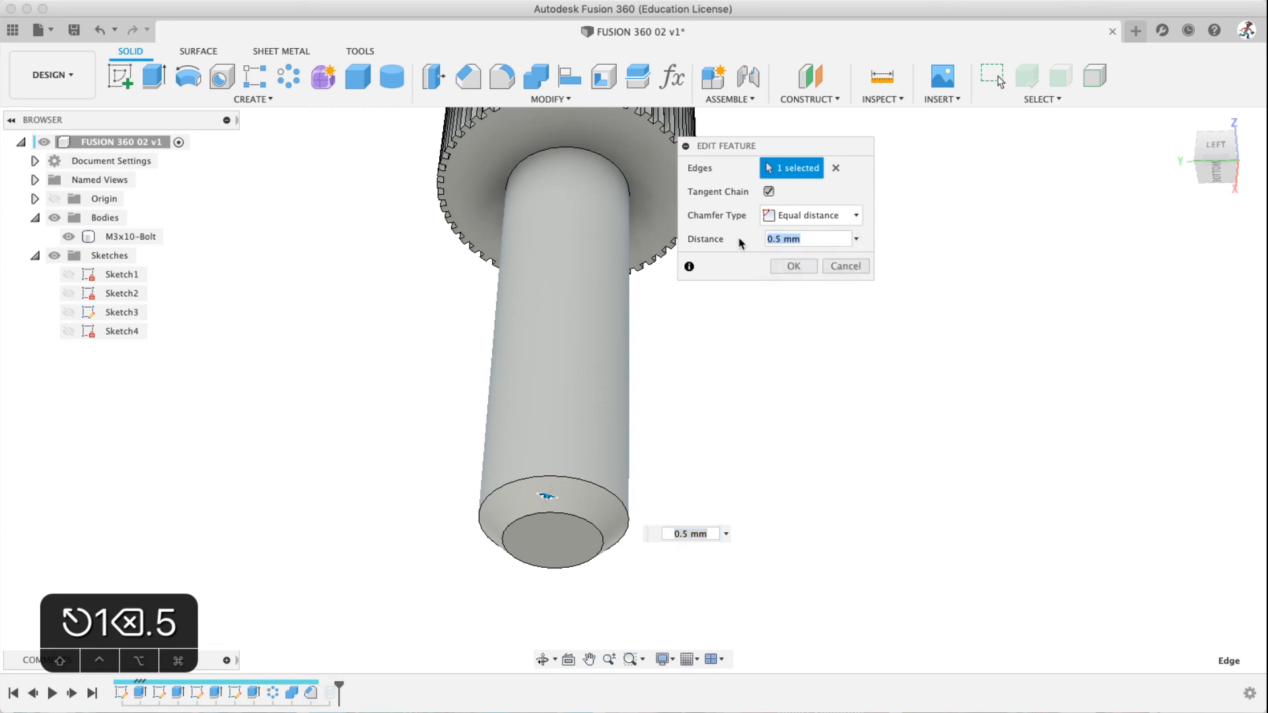
type(".4")
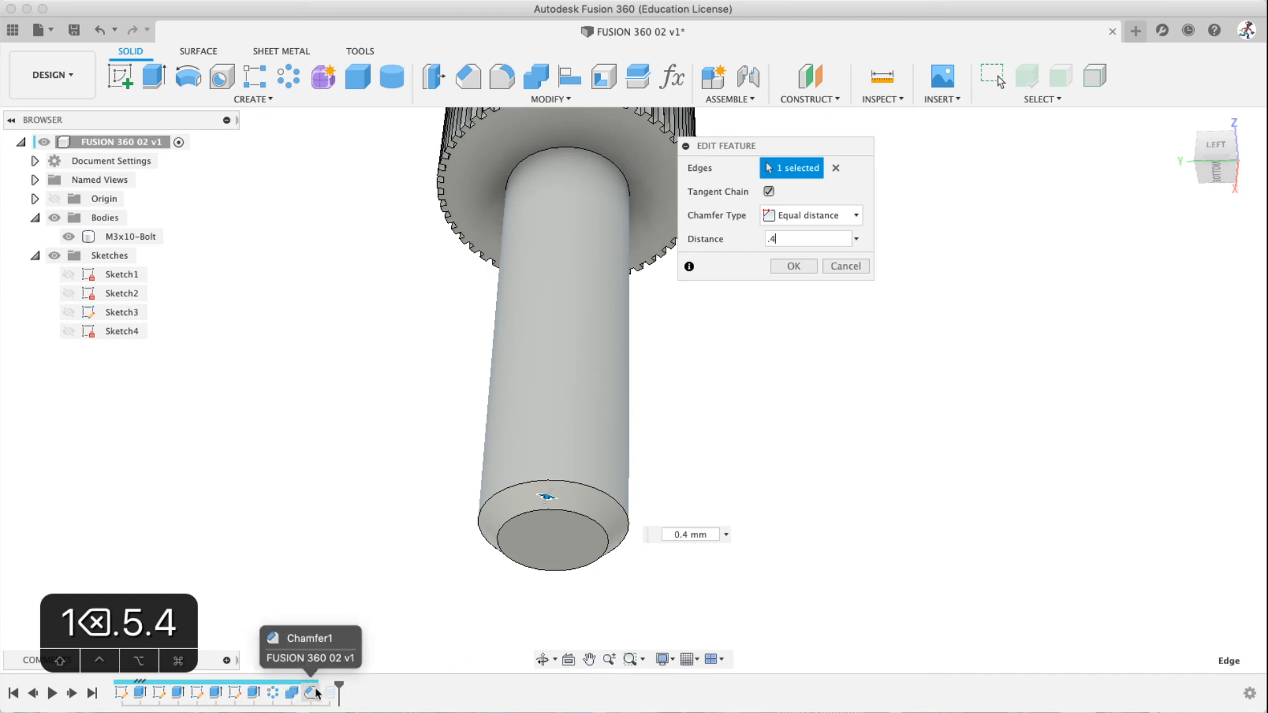
left_click(793, 266)
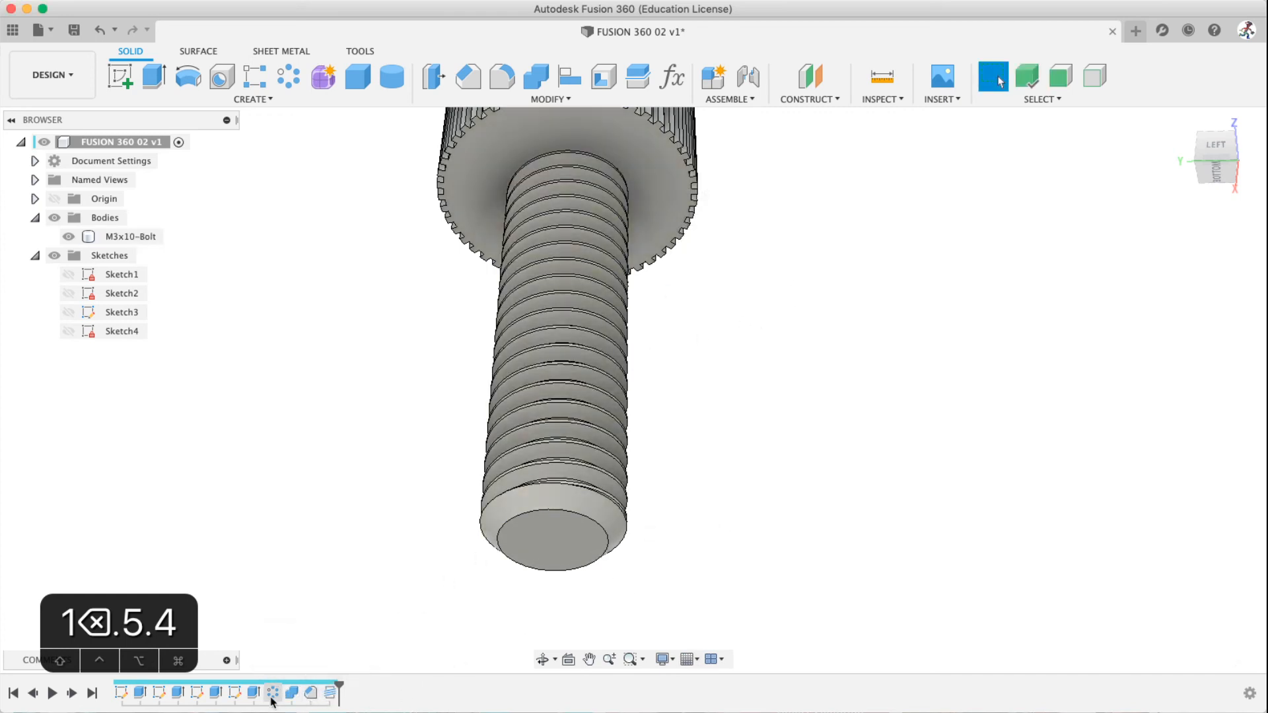
Replay the design history from its beginning and examine the complete bolt from above the head
left_click(13, 692)
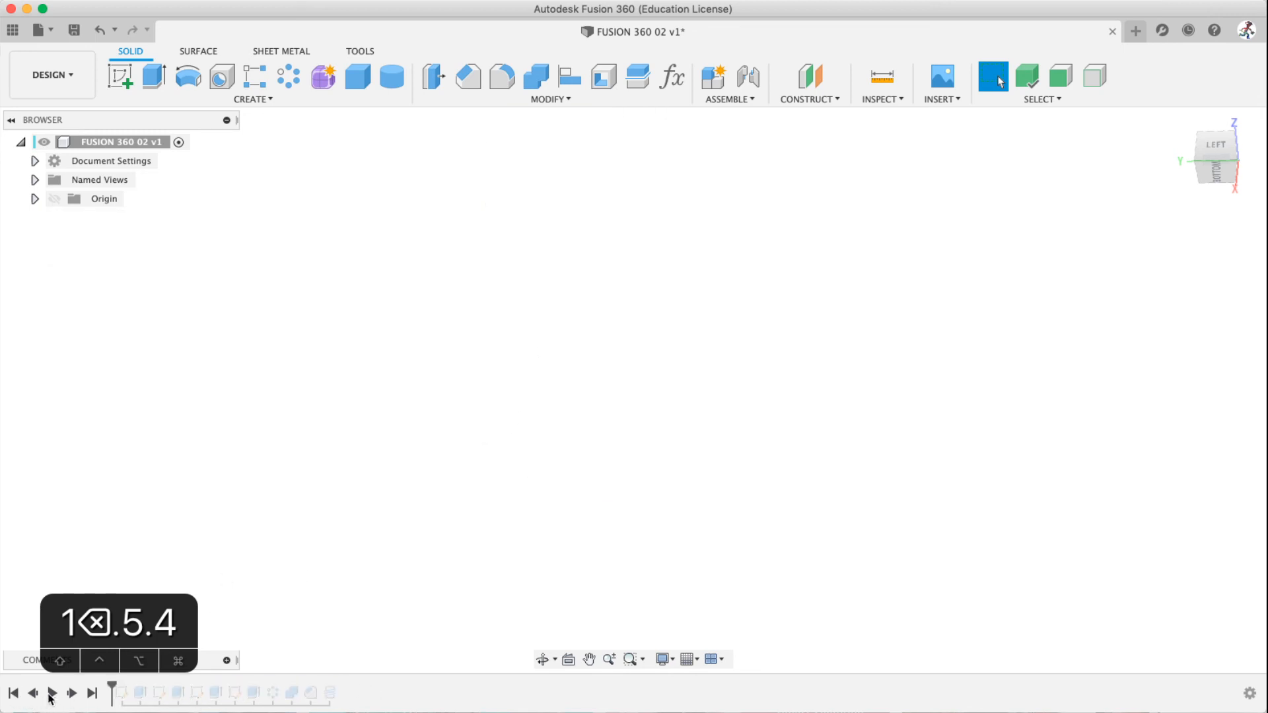
left_click(53, 693)
left_click(93, 693)
left_click(645, 315)
scroll(635, 314, "down", 5)
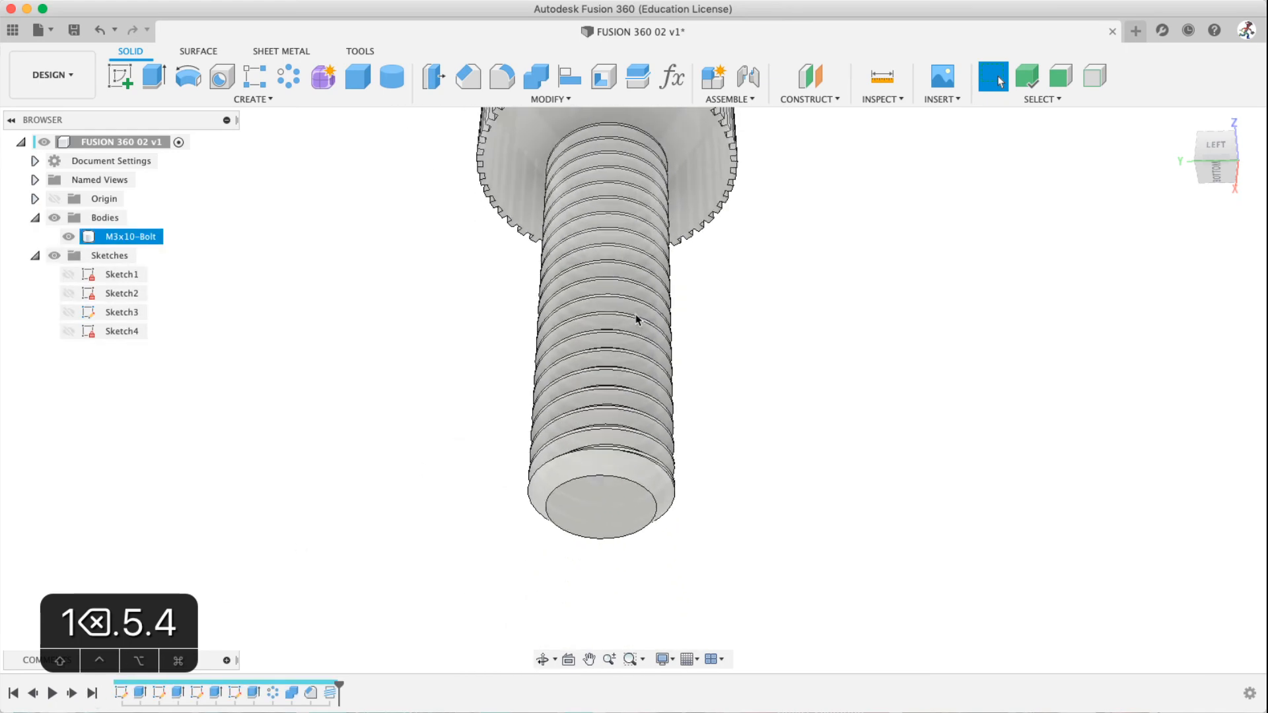
middle_click_drag(616, 345, 682, 406, "shift")
left_click(683, 411)
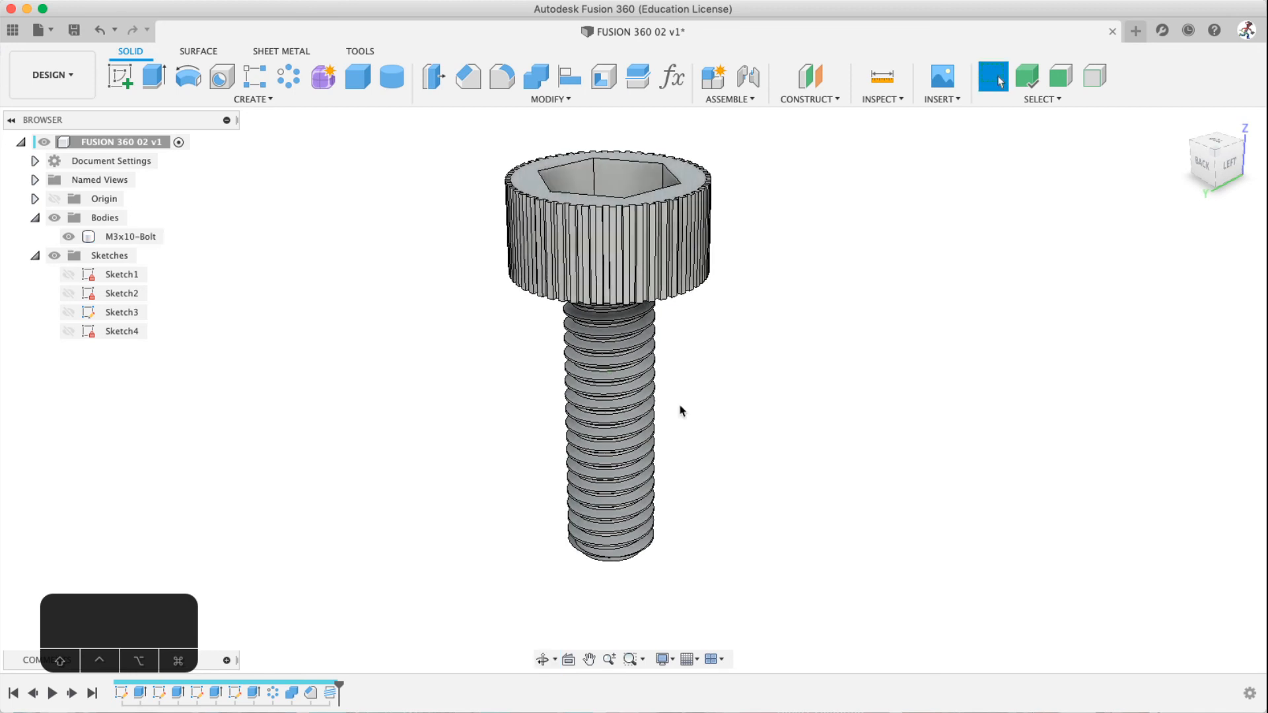
left_click(13, 693)
left_click(52, 693)
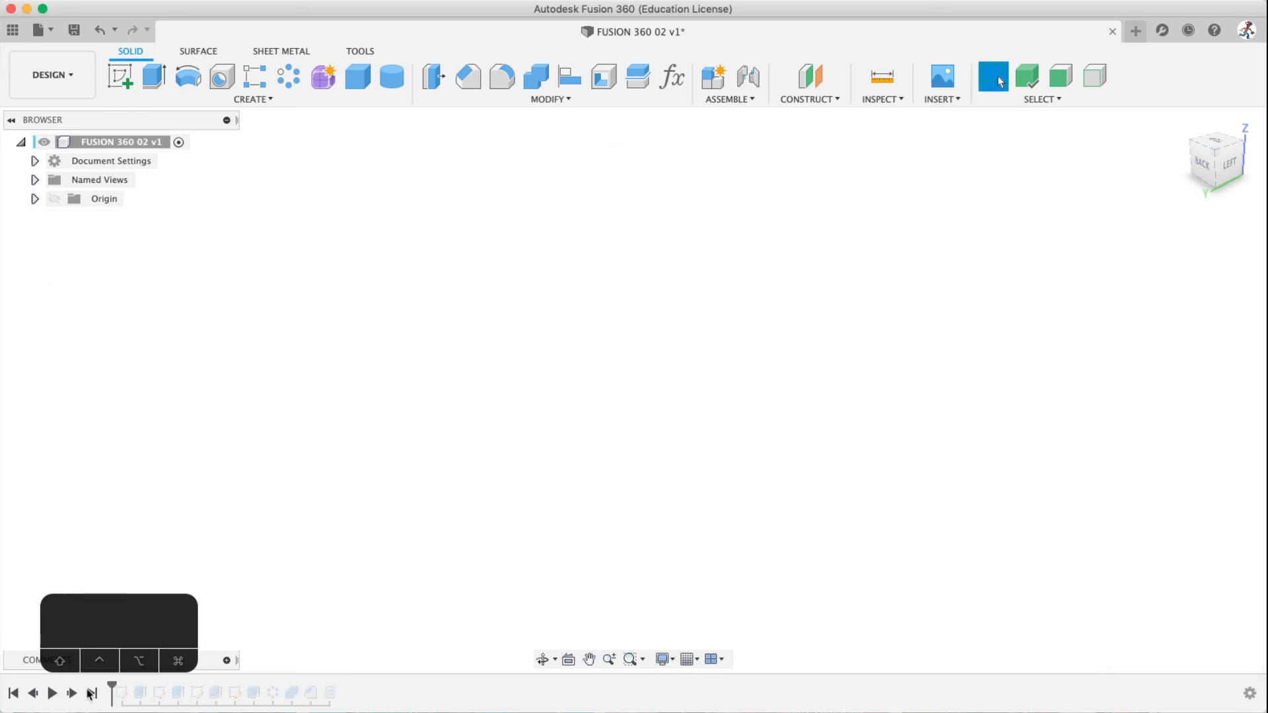
left_click(90, 693)
Roll the history back to just after the hex socket cut and add a box about 4.5 by 1.5 mm on the head's top face
left_click_drag(336, 687, 224, 682)
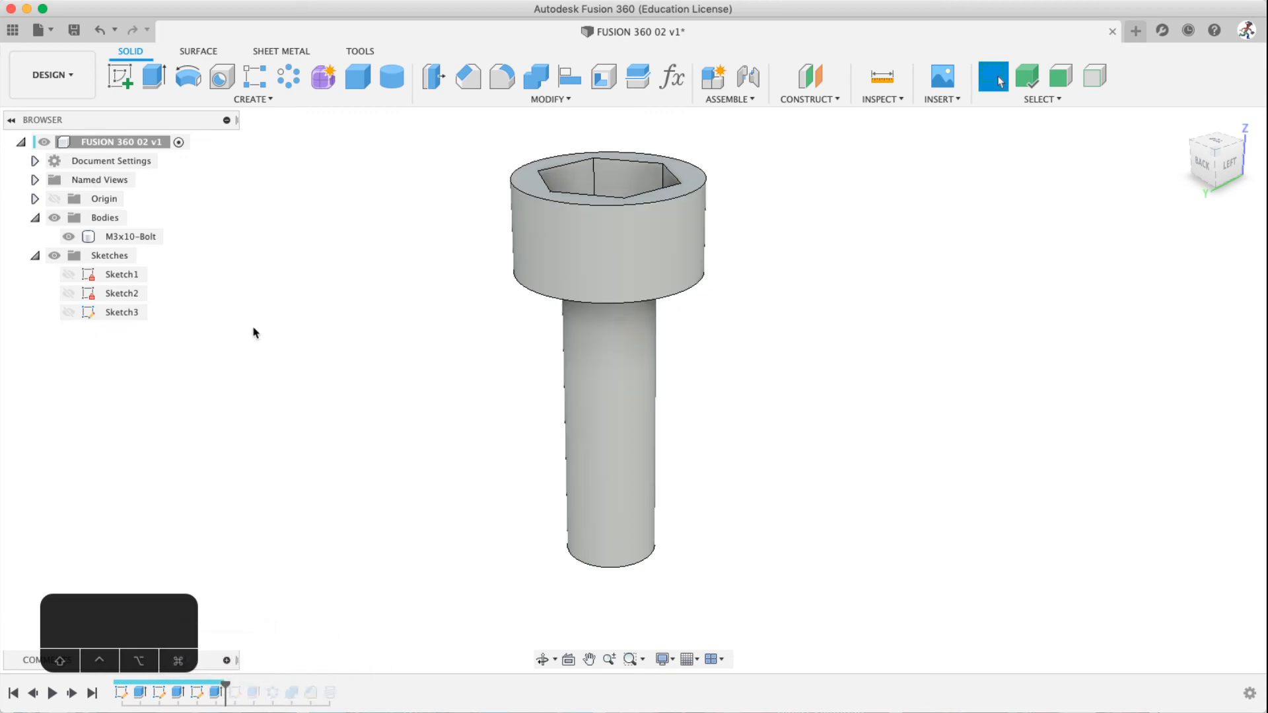
left_click(367, 73)
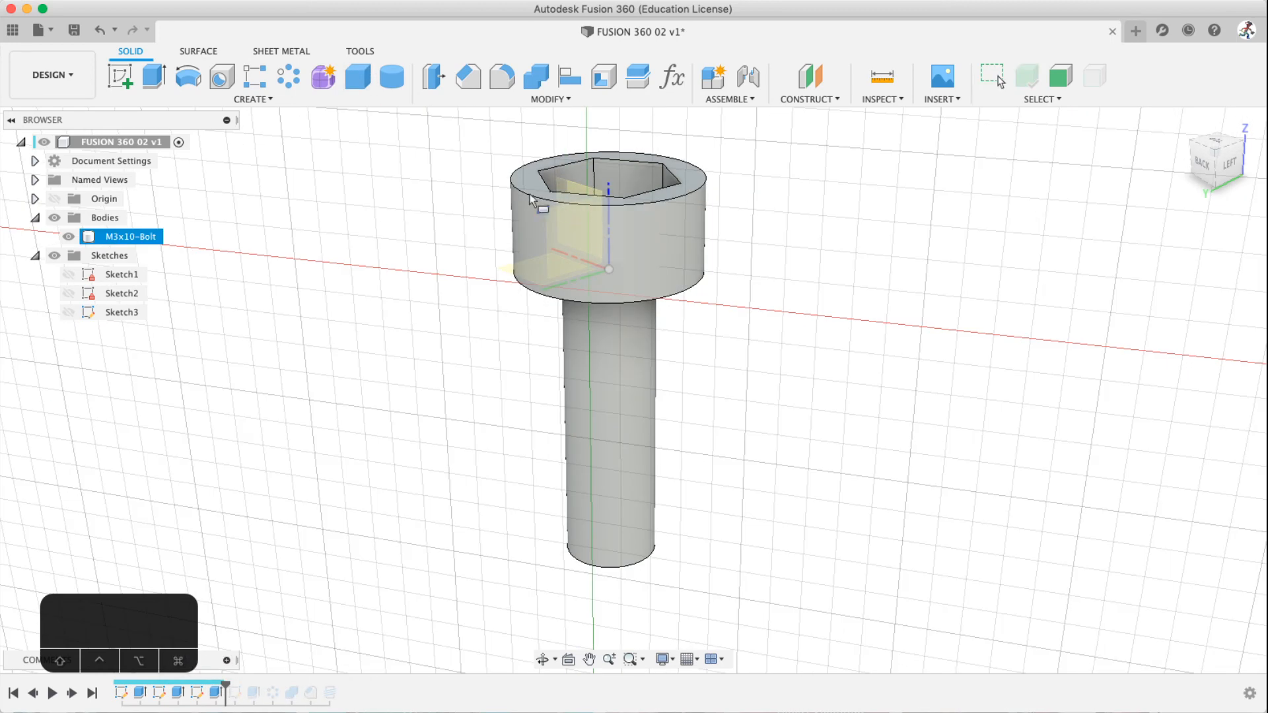
left_click(531, 187)
left_click(453, 192)
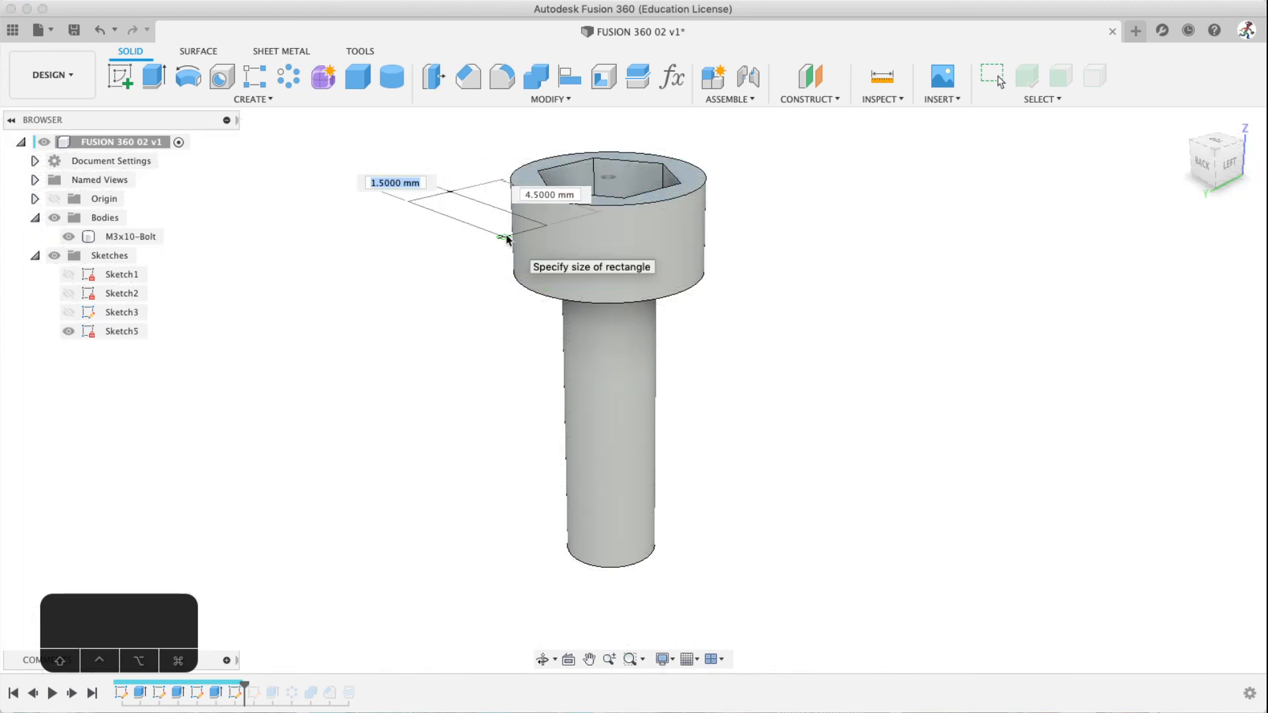
left_click(507, 238)
left_click(793, 290)
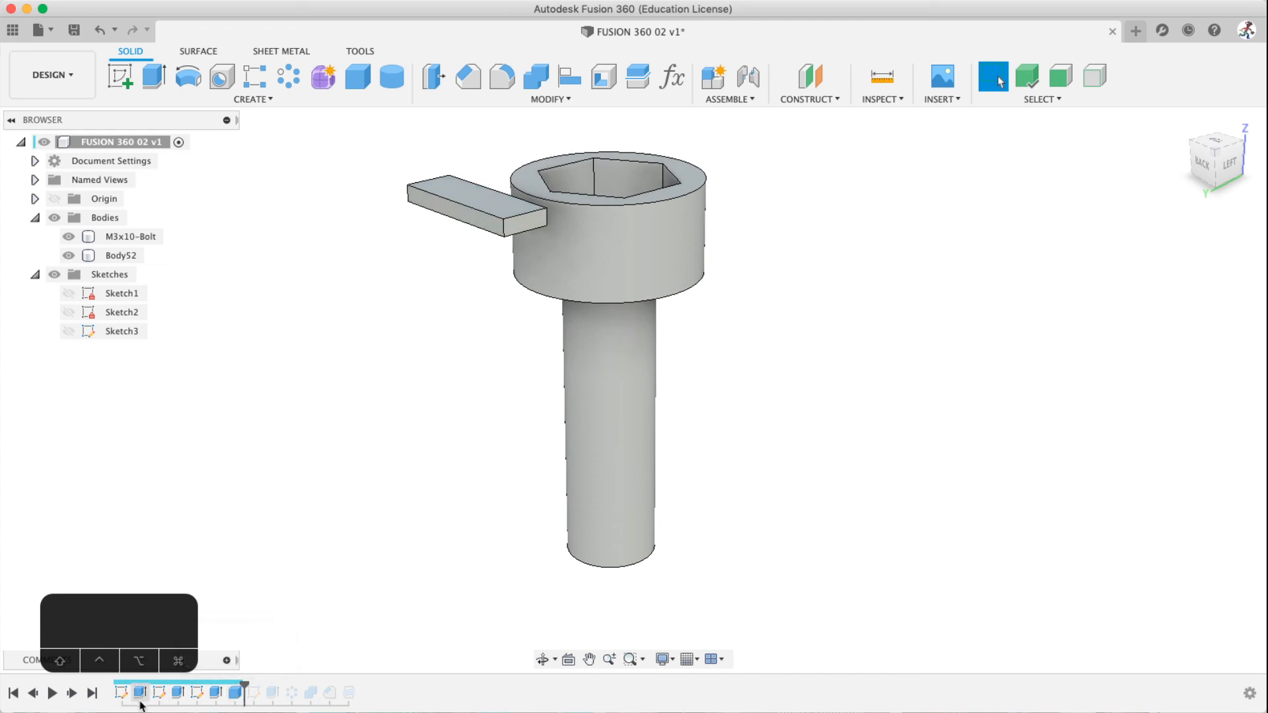
Roll the history forward to its end and delete the box feature beside the bolt head
left_click(92, 693)
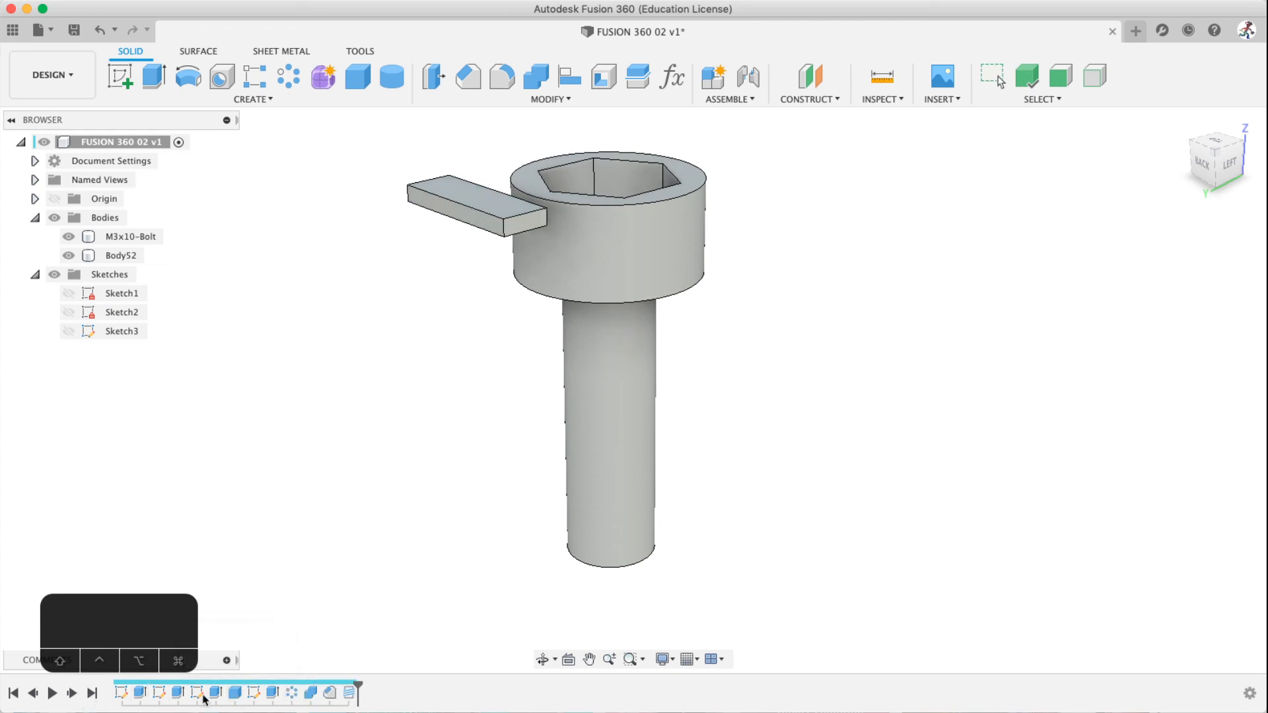
right_click(236, 694)
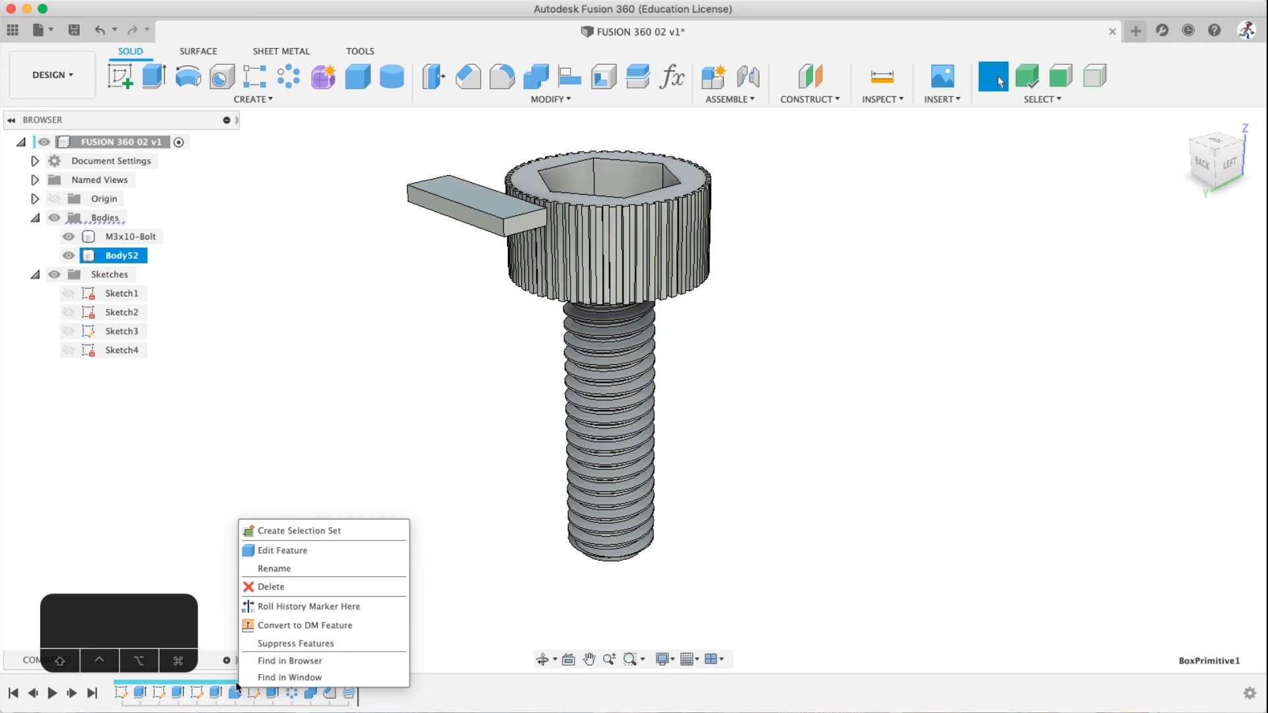
left_click(272, 589)
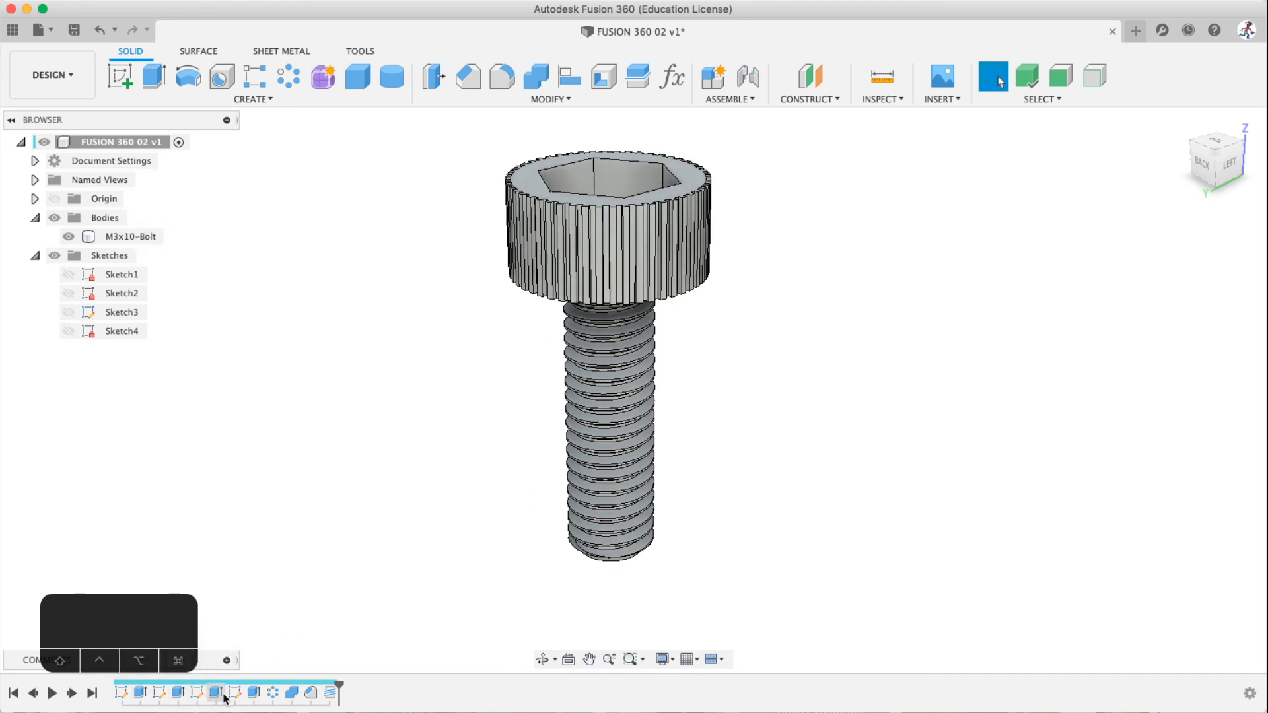
Highlight the hex socket's sketch and the design's first sketch in the history to locate their geometry on the bolt
left_click(196, 692)
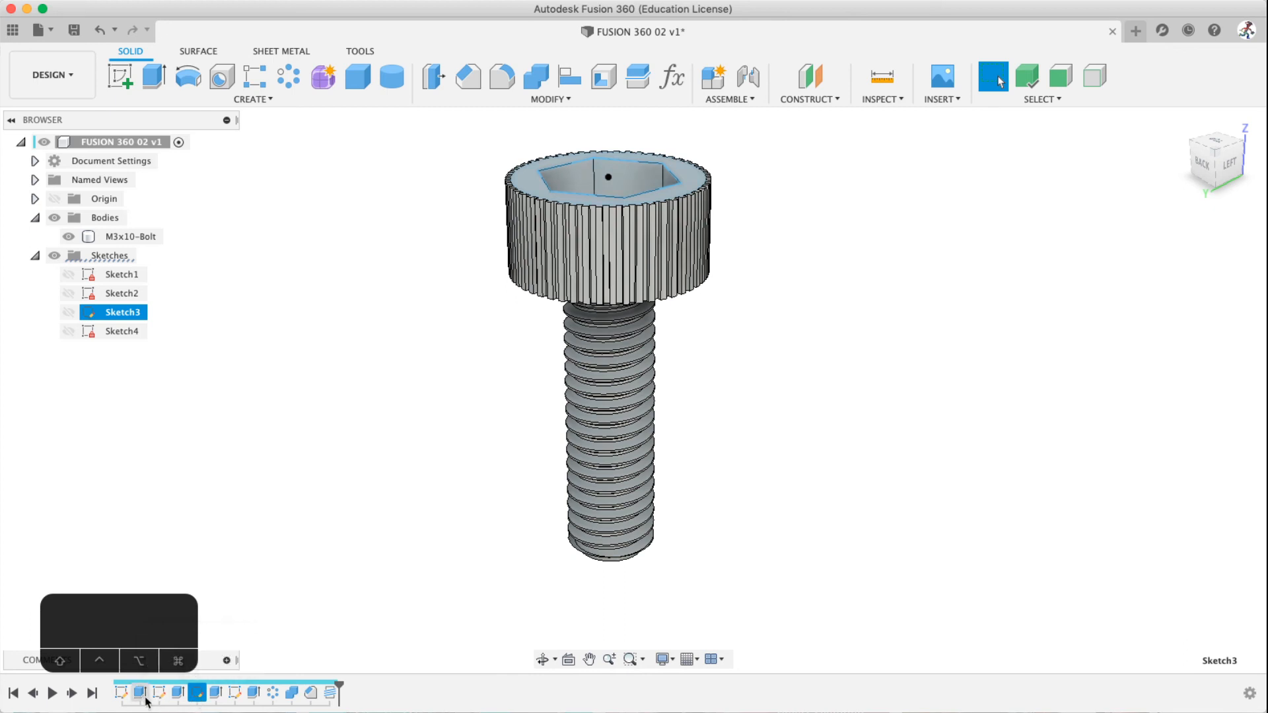
left_click(125, 693)
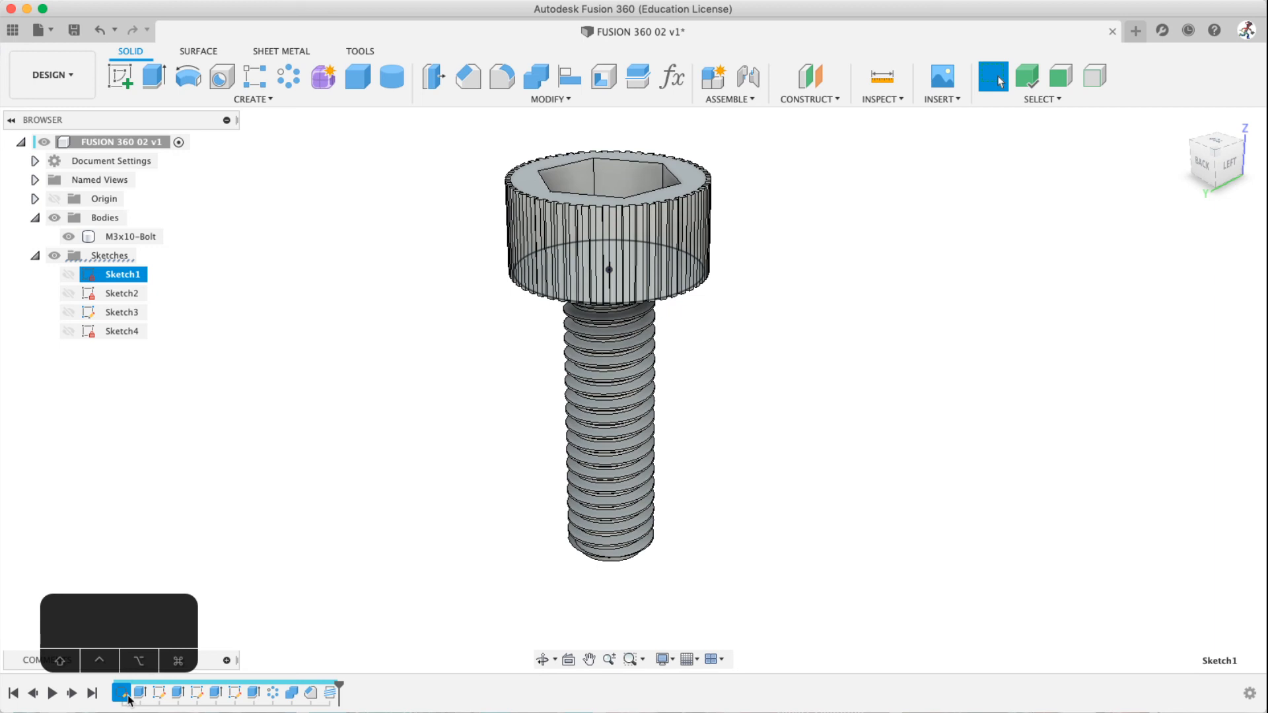
Highlight the hex socket's sketch in the history and check which actions are available for it
left_click(455, 496)
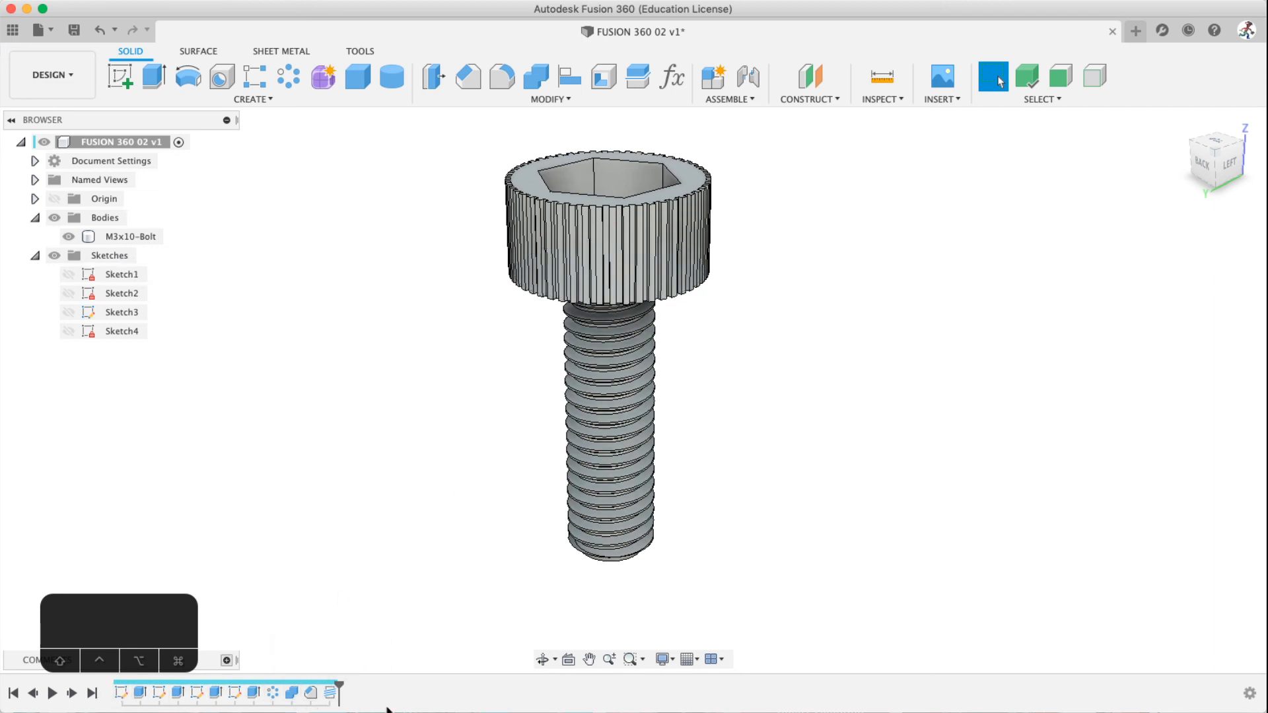
right_click(200, 694)
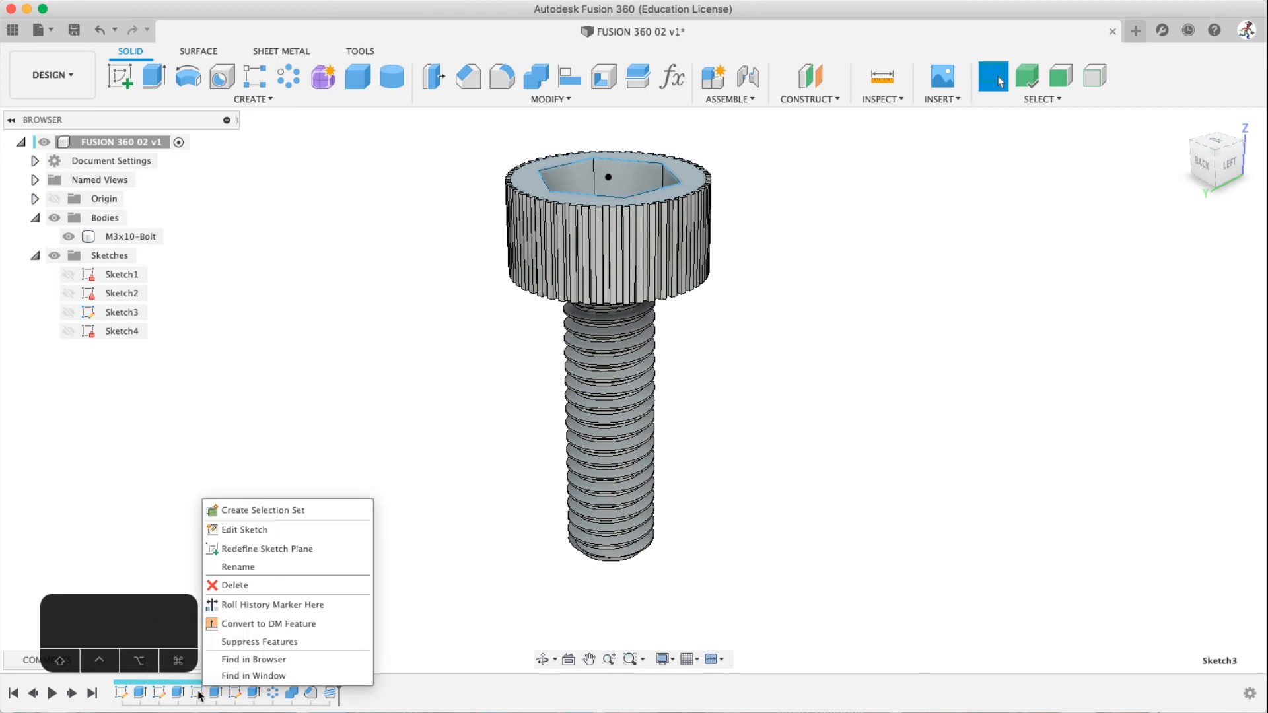
left_click(183, 506)
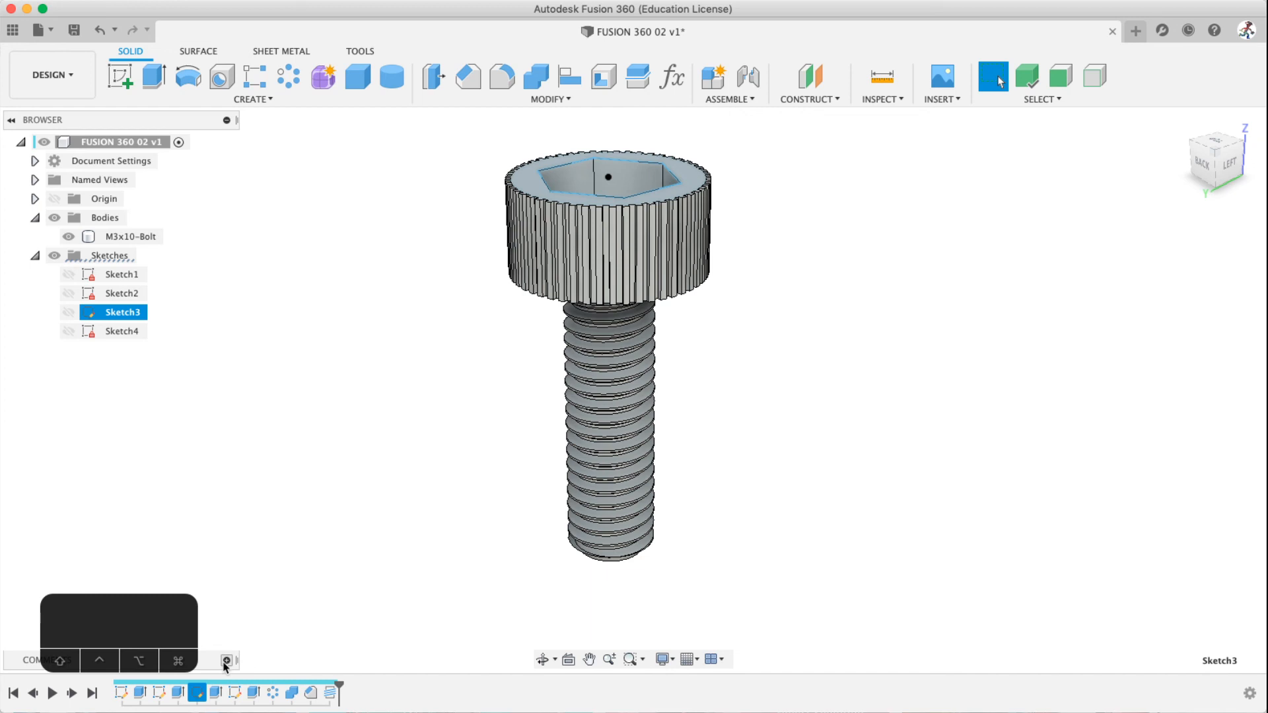
left_click(372, 600)
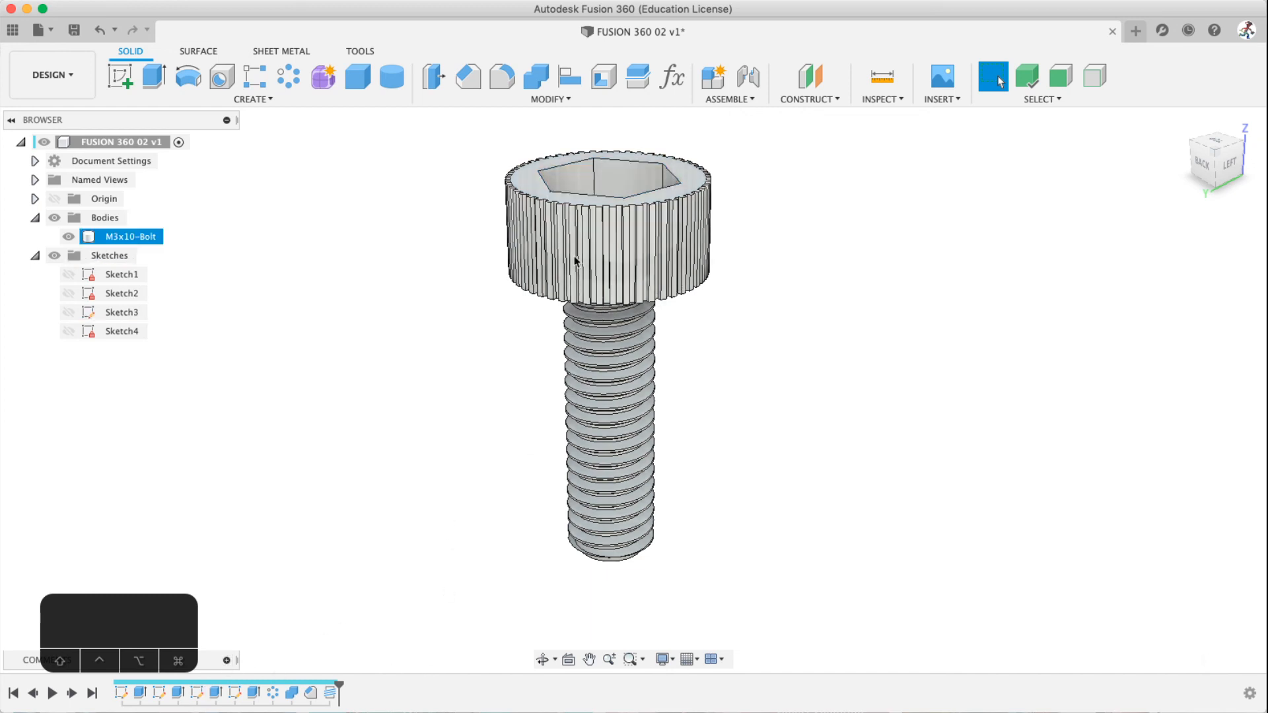
Examine the sharp-edged grip ribs around the bolt head and the hex socket up close
scroll(565, 208, "down", 3)
scroll(565, 214, "up", 6)
scroll(566, 215, "up", 2)
middle_click_drag(566, 206, 497, 297, "shift")
scroll(441, 267, "up", 5)
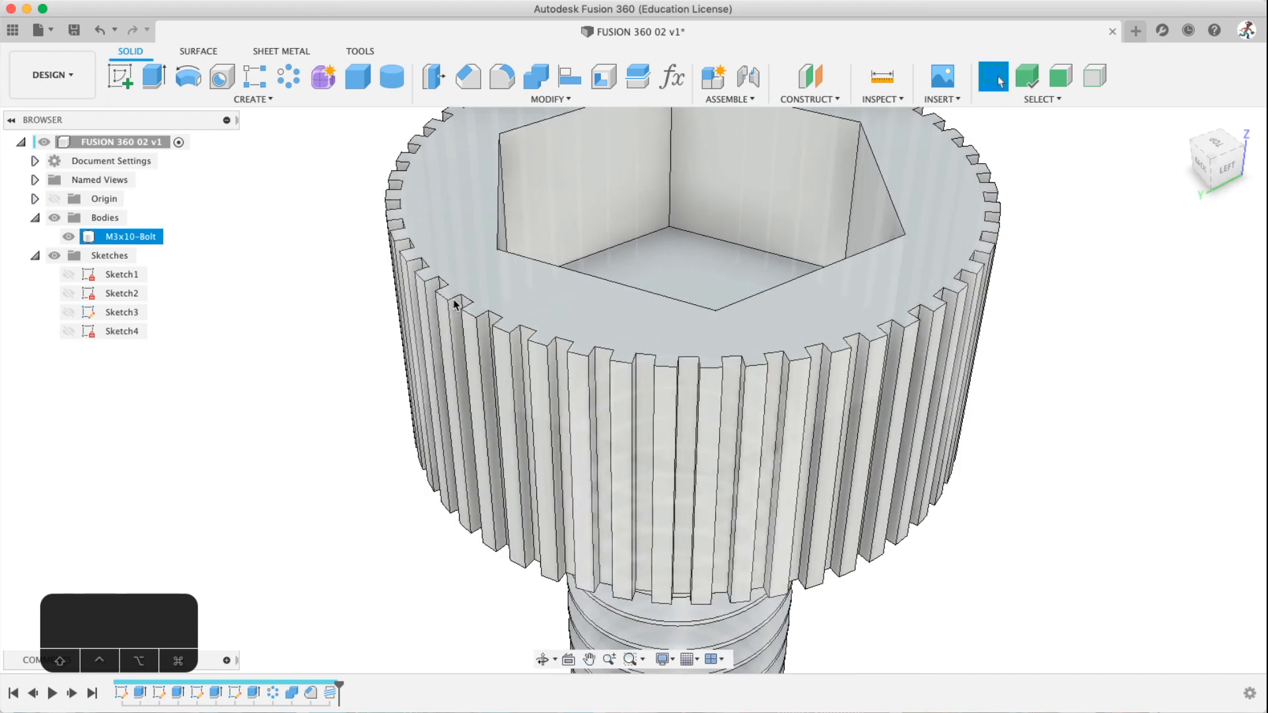
scroll(498, 293, "down", 4)
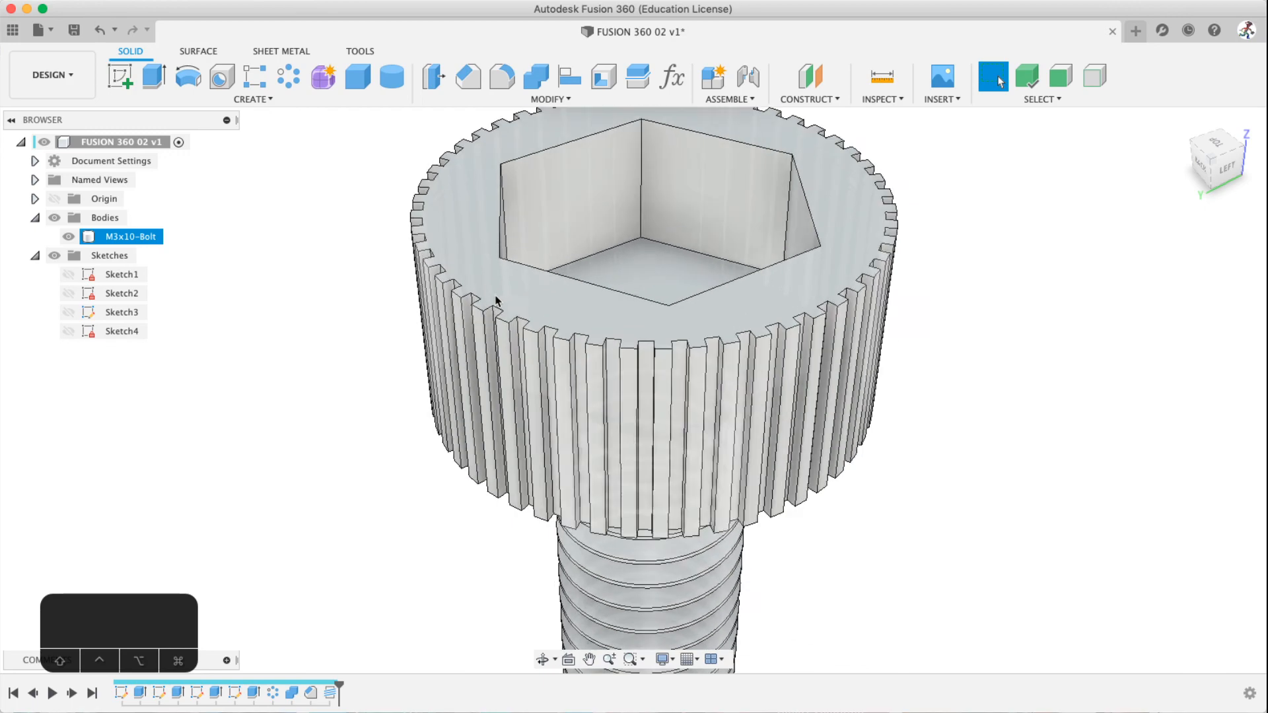
scroll(497, 298, "up", 6)
scroll(495, 308, "up", 6)
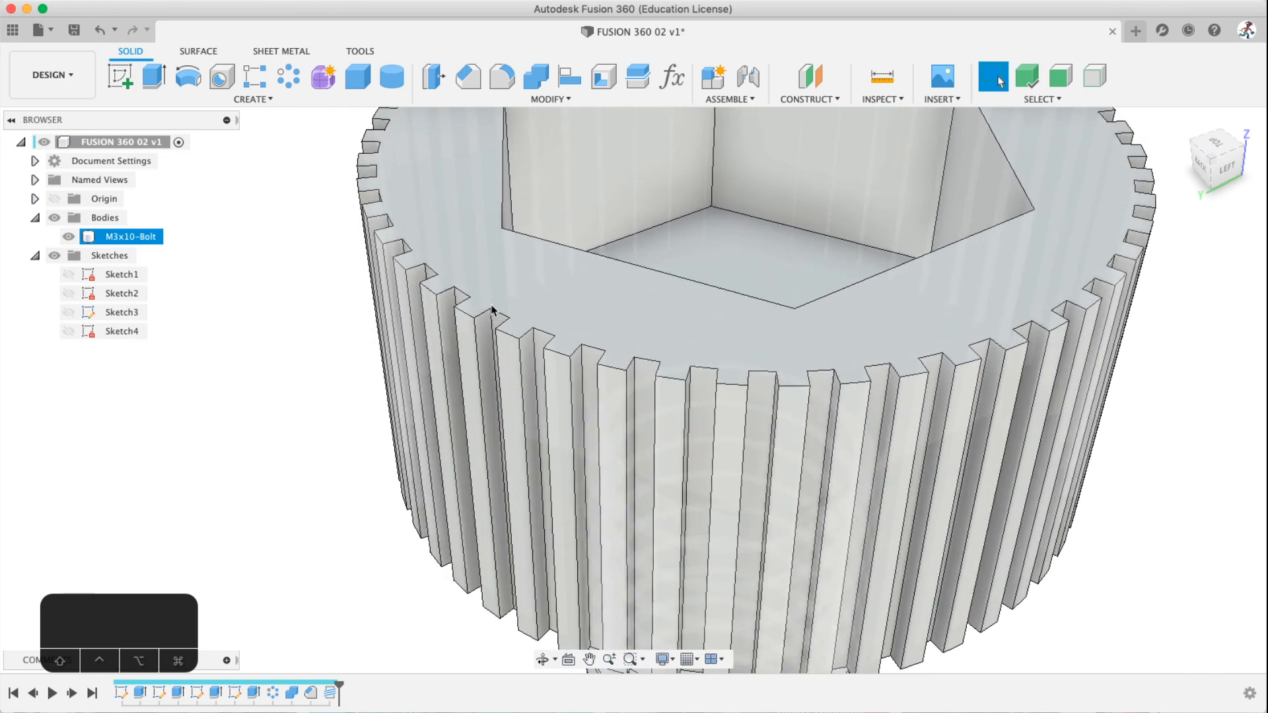
scroll(493, 307, "down", 8)
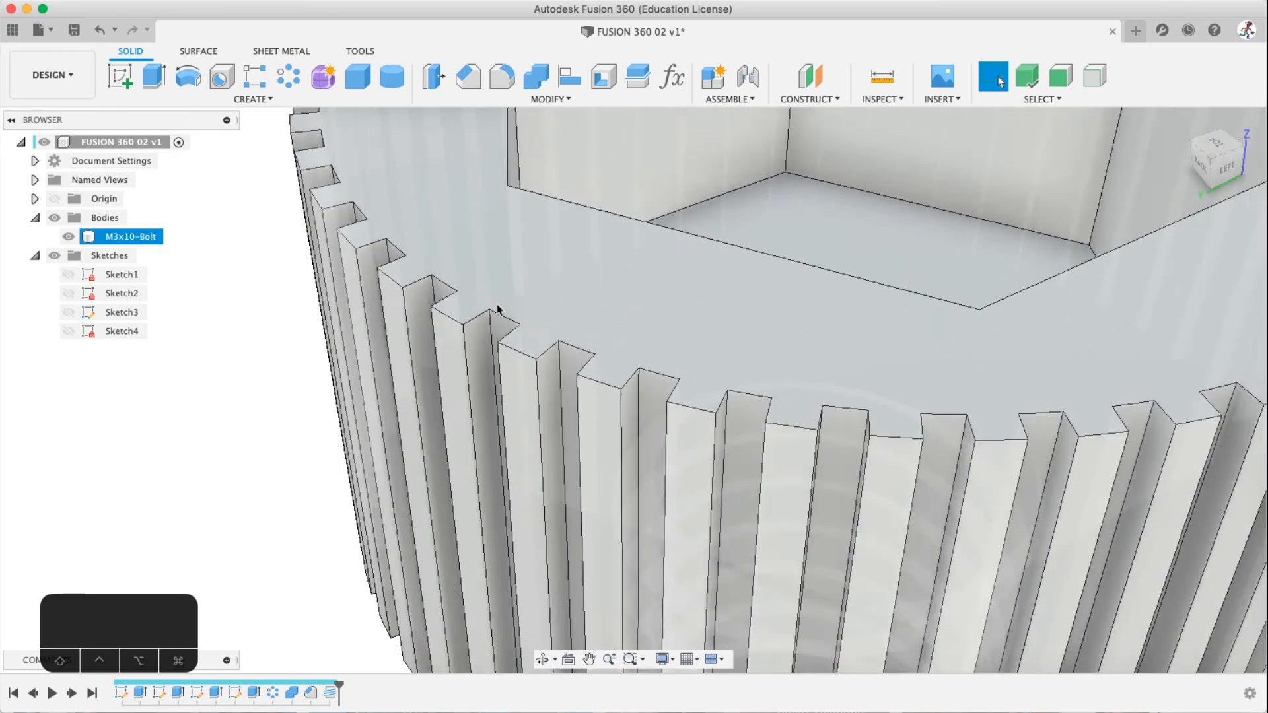
scroll(489, 303, "down", 2)
scroll(490, 305, "up", 8)
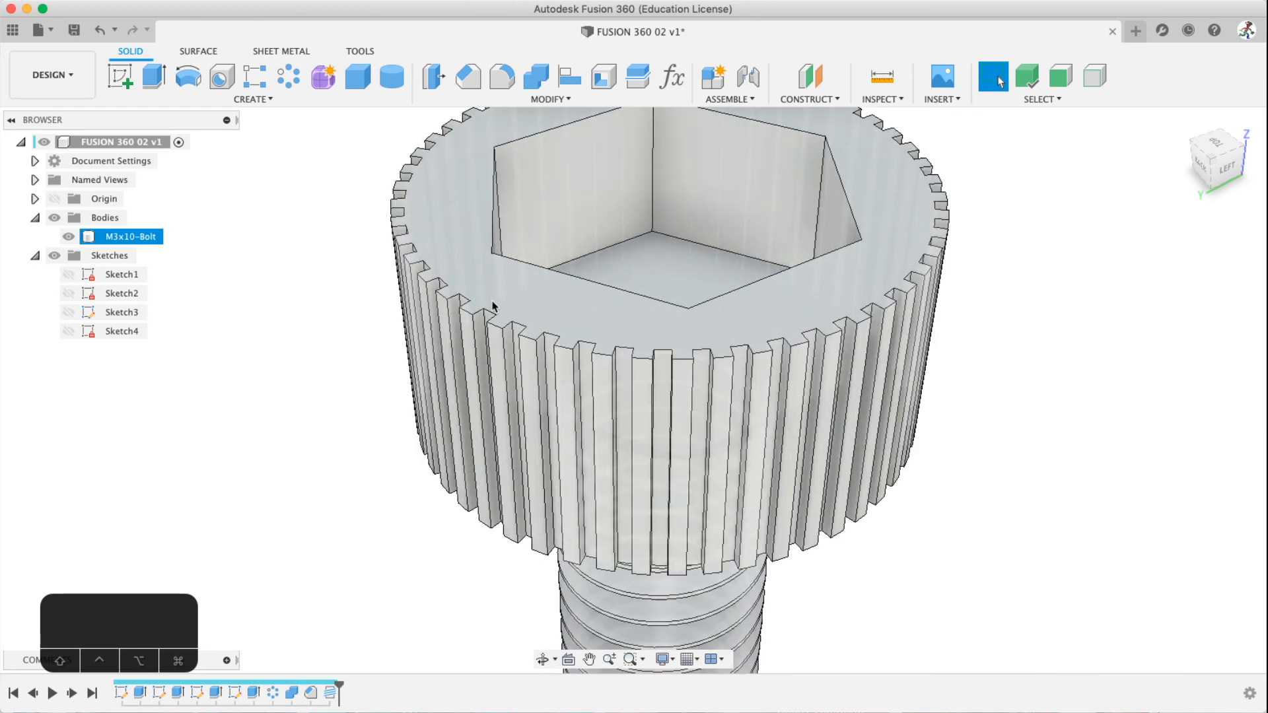
middle_click_drag(646, 290, 475, 339)
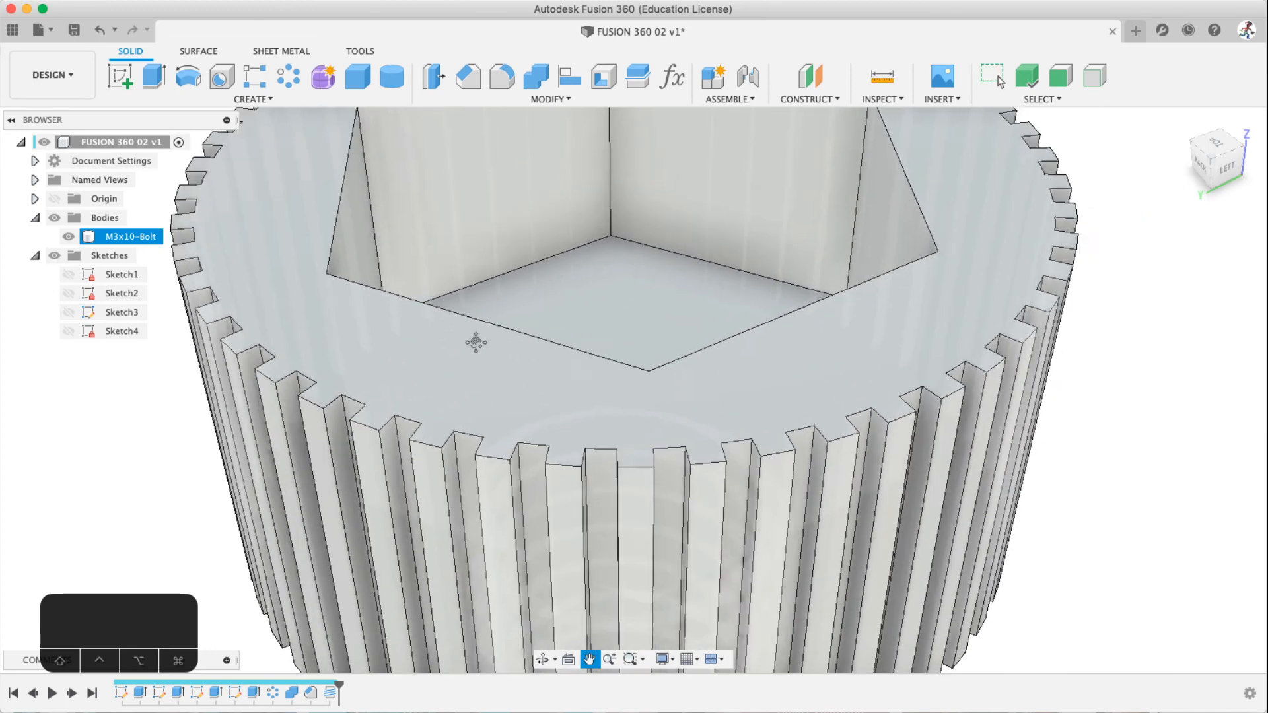
scroll(547, 317, "down", 1)
middle_click(547, 317)
middle_click(546, 317)
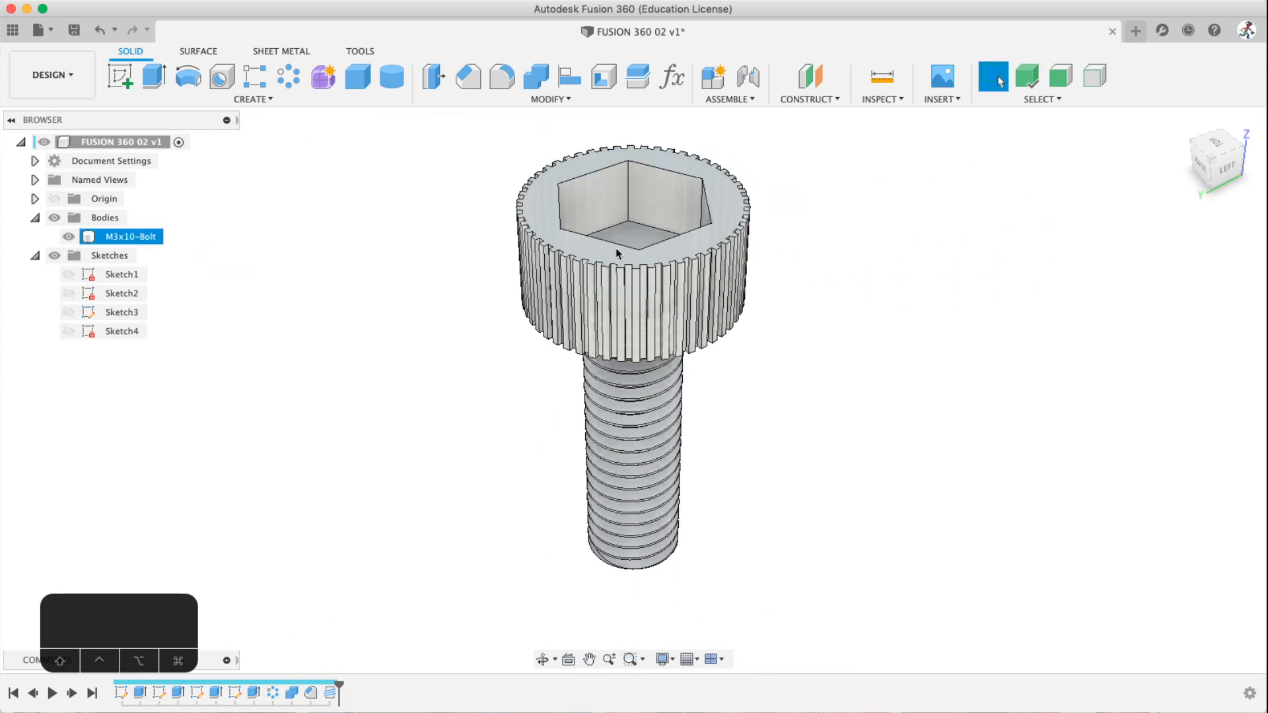
scroll(580, 289, "up", 4)
scroll(586, 288, "down", 5)
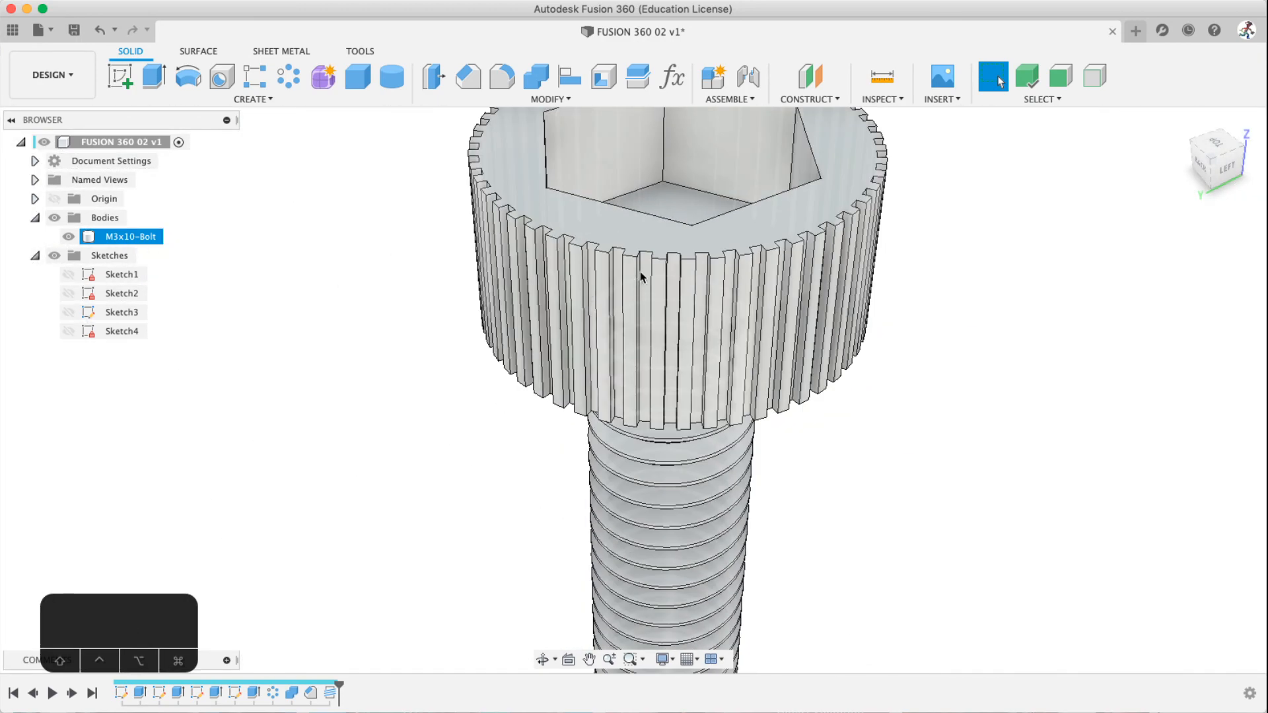
middle_click_drag(640, 276, 548, 329)
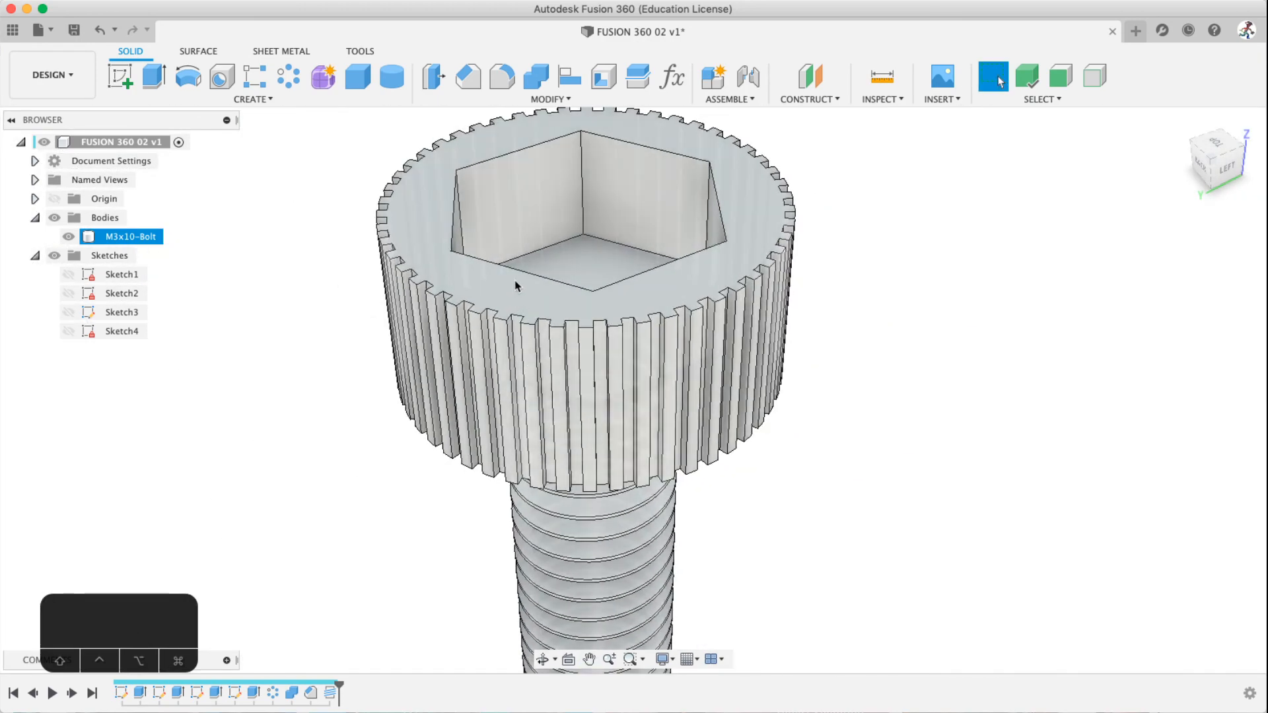
scroll(519, 285, "down", 3)
scroll(537, 284, "up", 10)
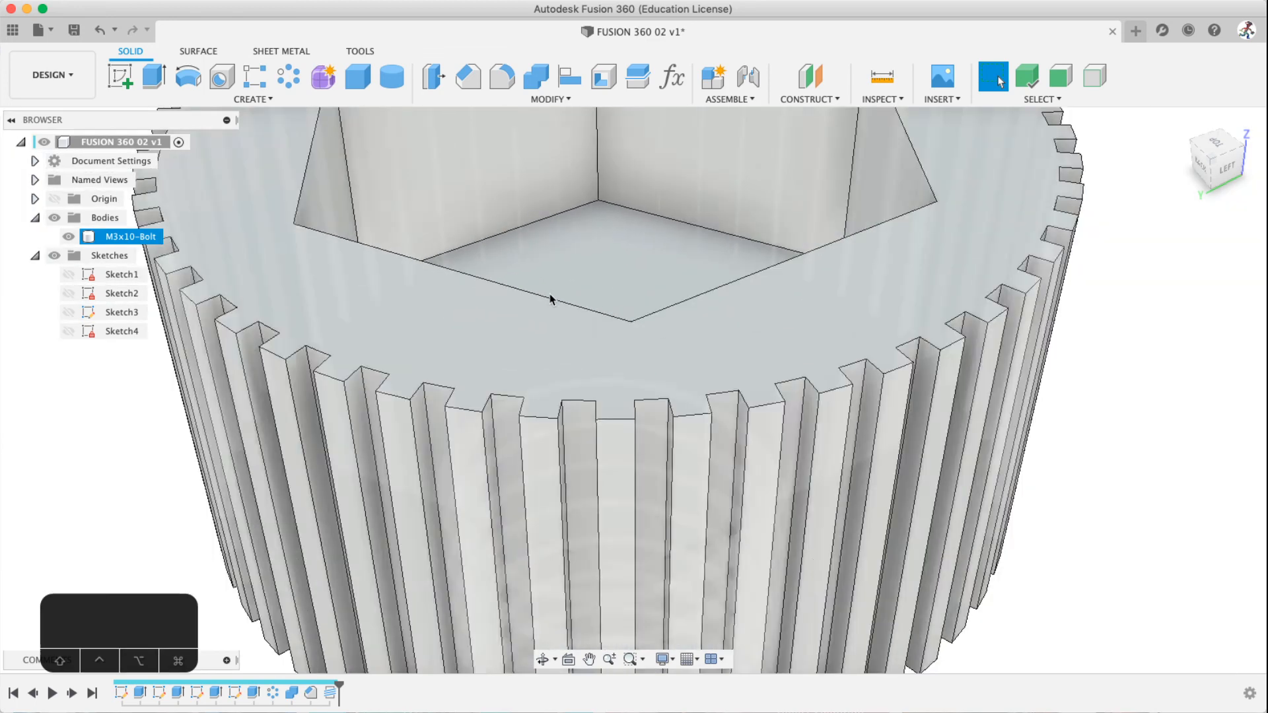
scroll(550, 298, "down", 2)
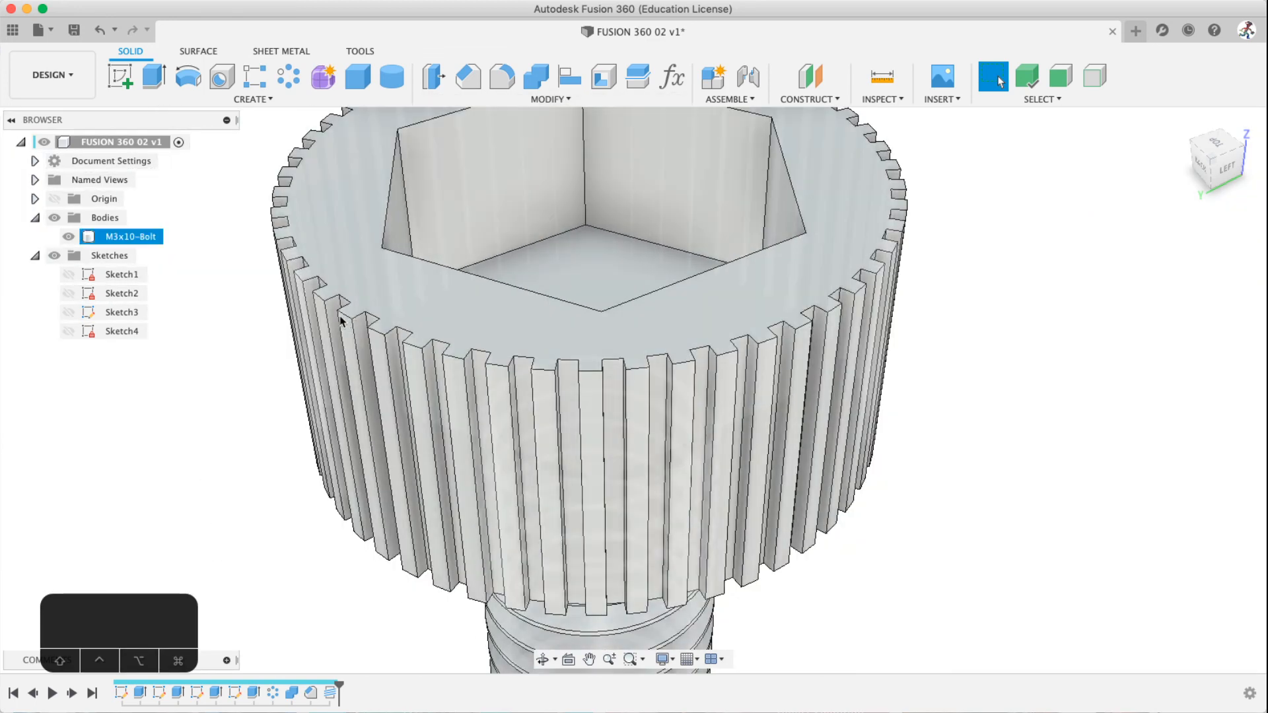
Roll the history back to just before the circular pattern and select the single grip rib's body
left_click(307, 613)
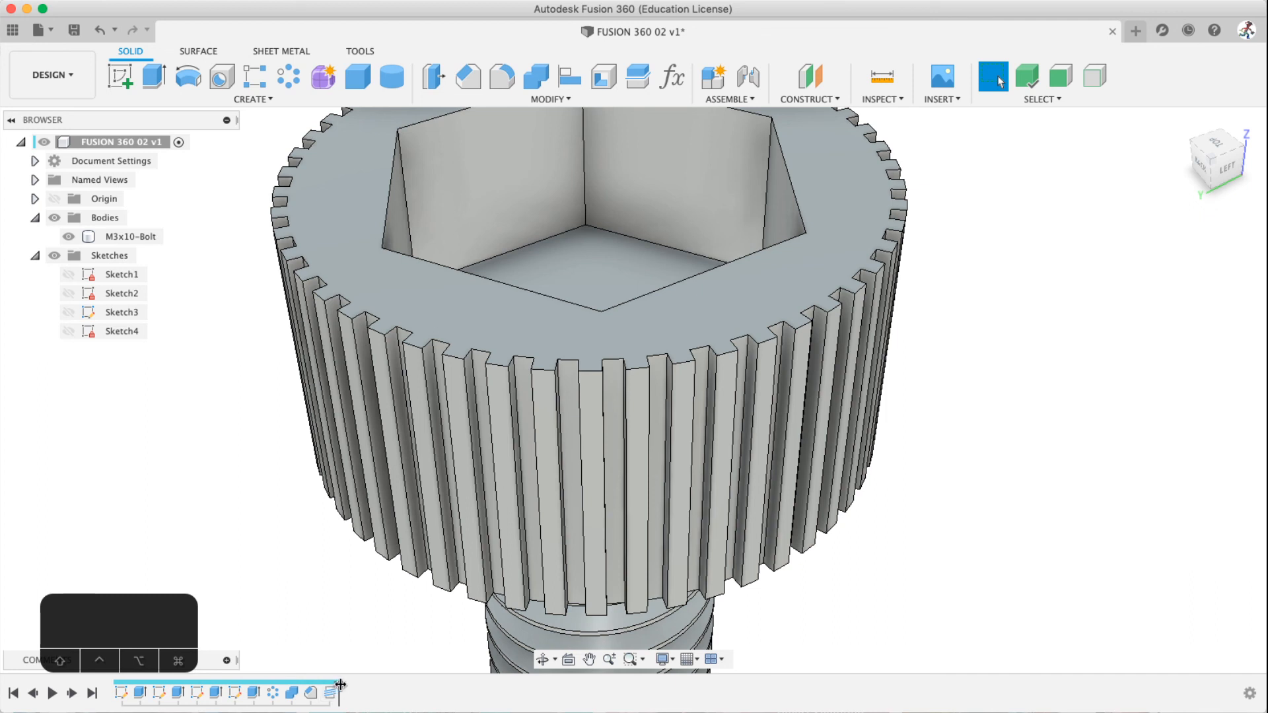
left_click_drag(340, 685, 262, 687)
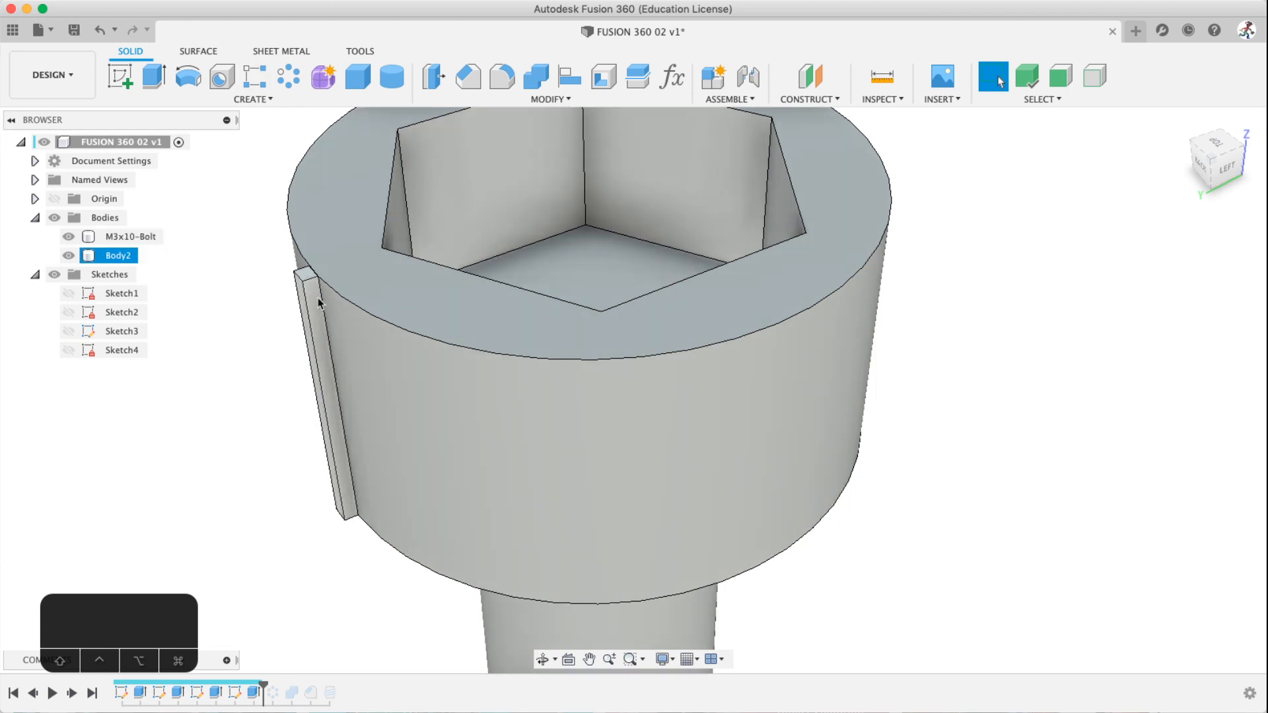
left_click(310, 297)
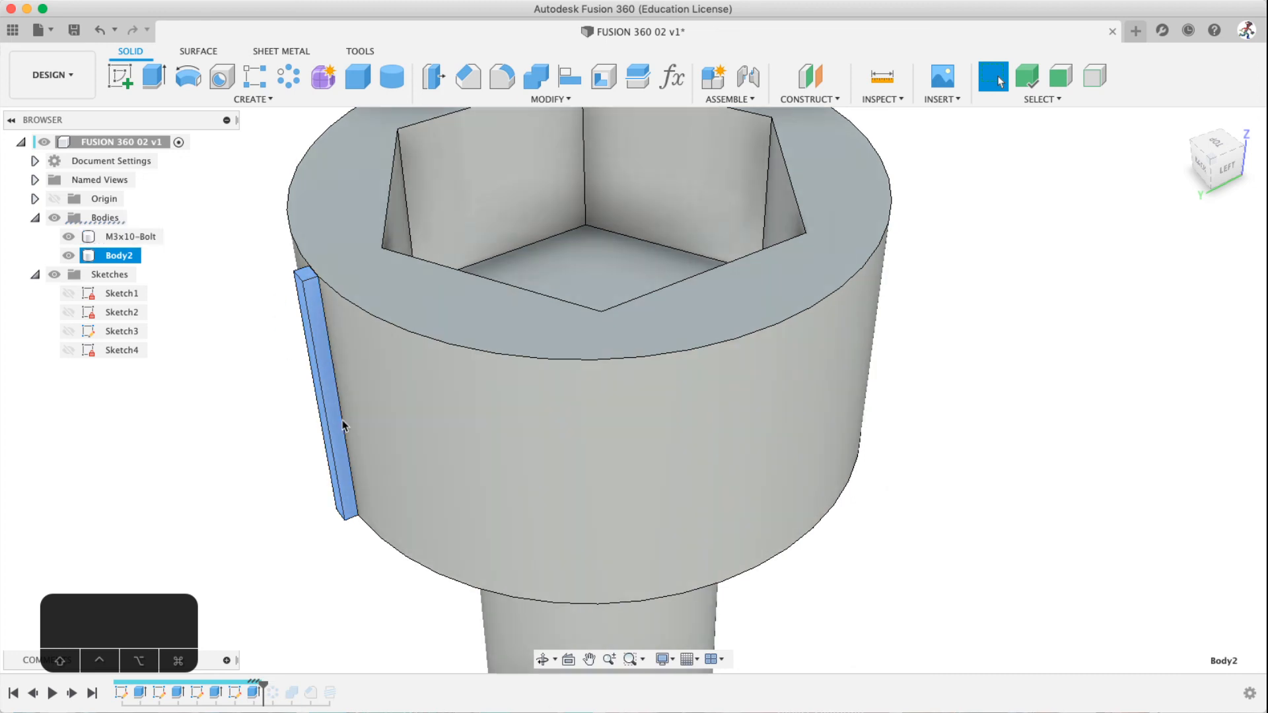
Fillet the single grip rib's two outer vertical edges with a 0.05 mm radius
scroll(342, 426, "up", 6)
middle_click_drag(238, 354, 426, 389)
left_click(503, 74)
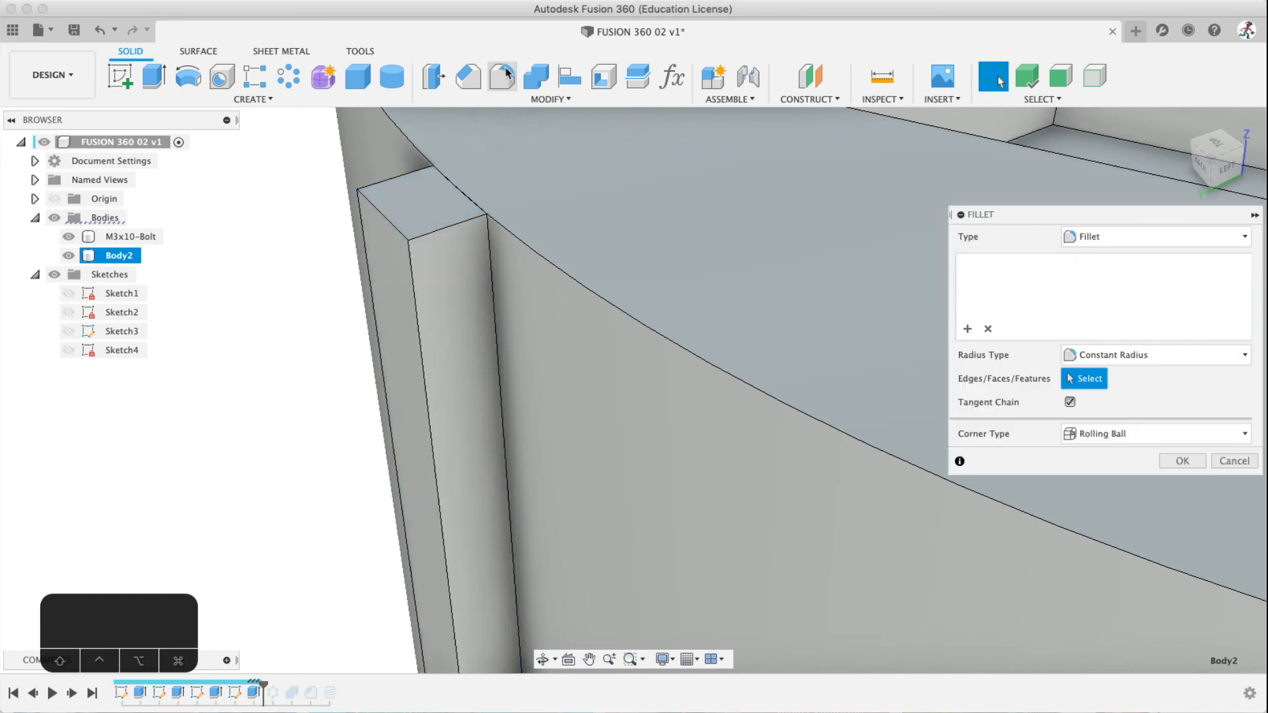
left_click(407, 292)
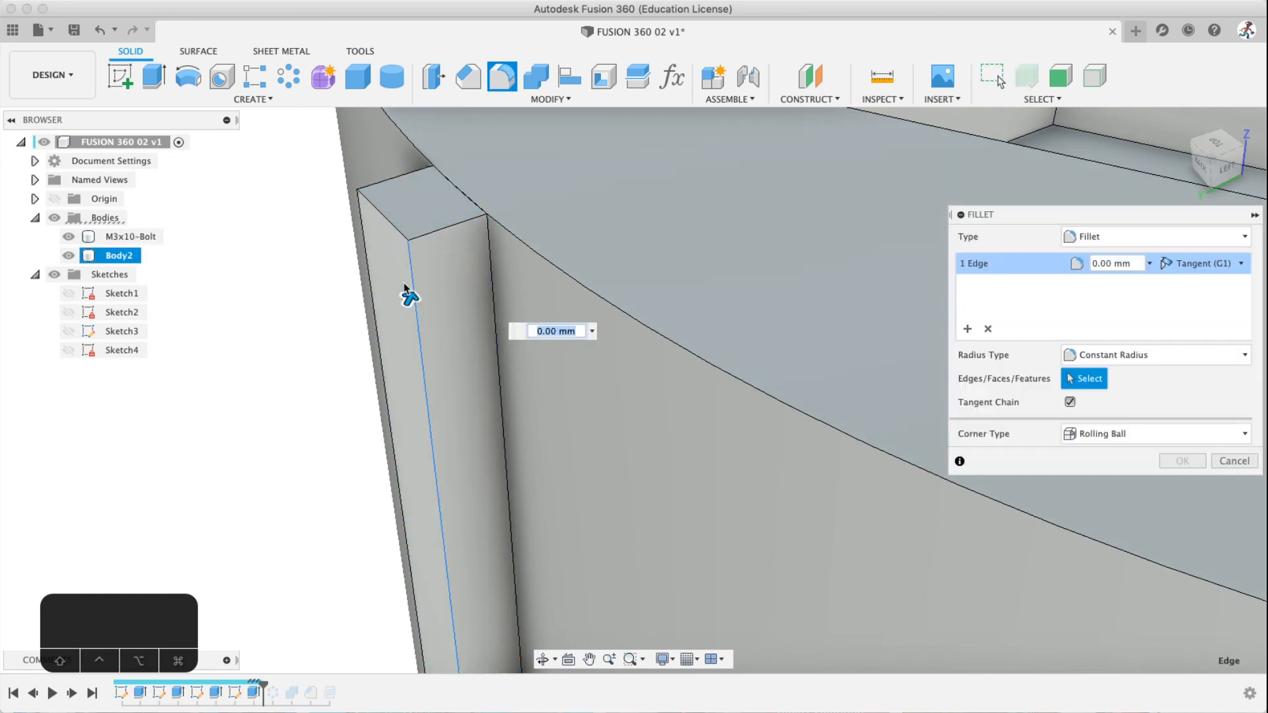
left_click(360, 263)
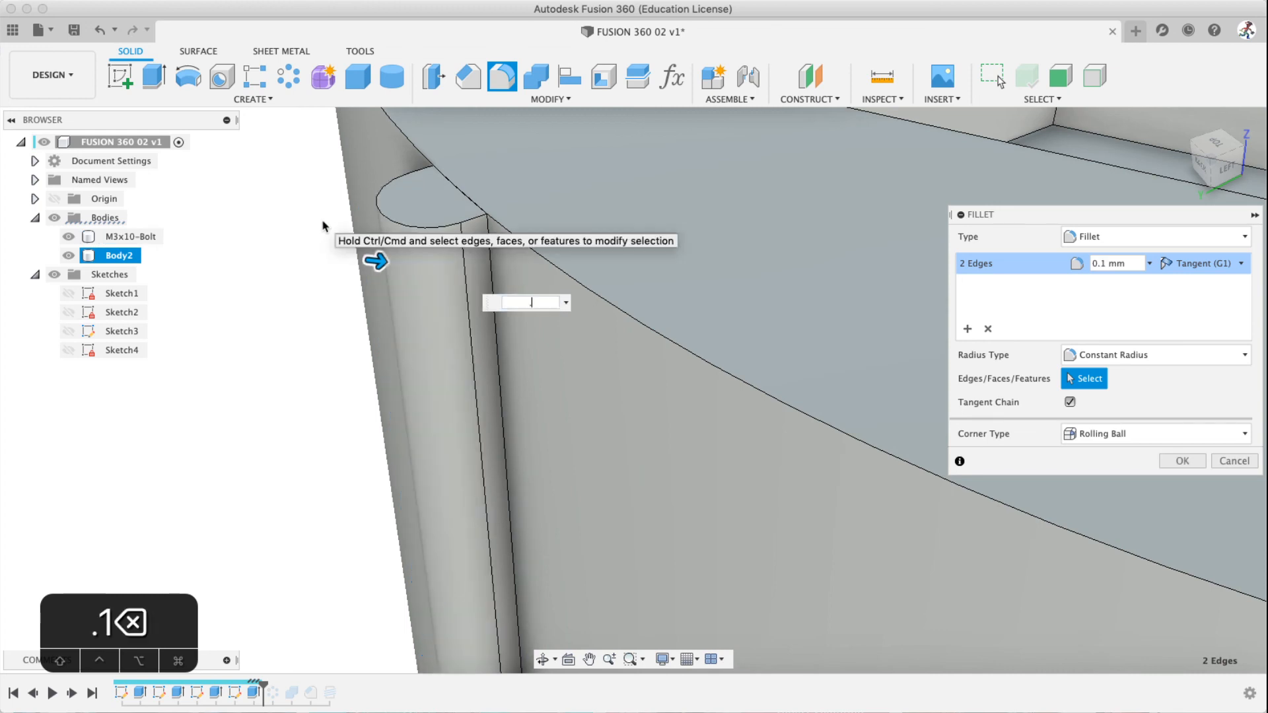
type(".05")
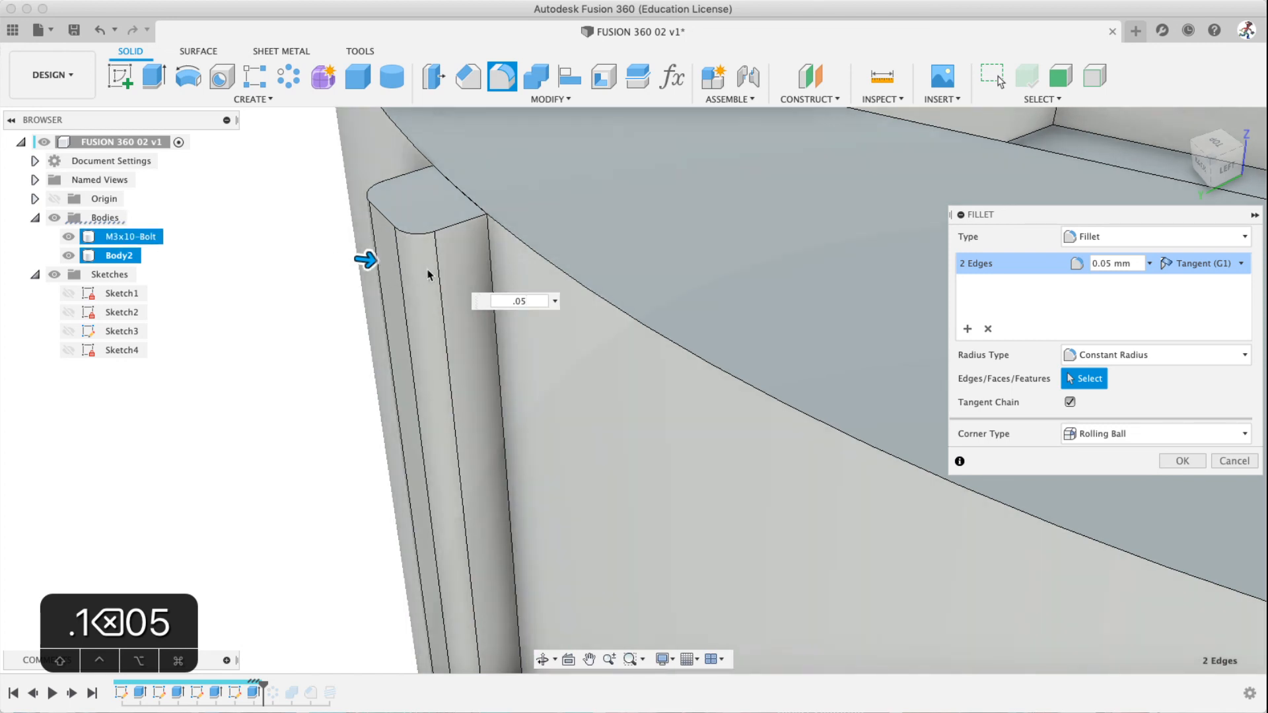
left_click(1186, 463)
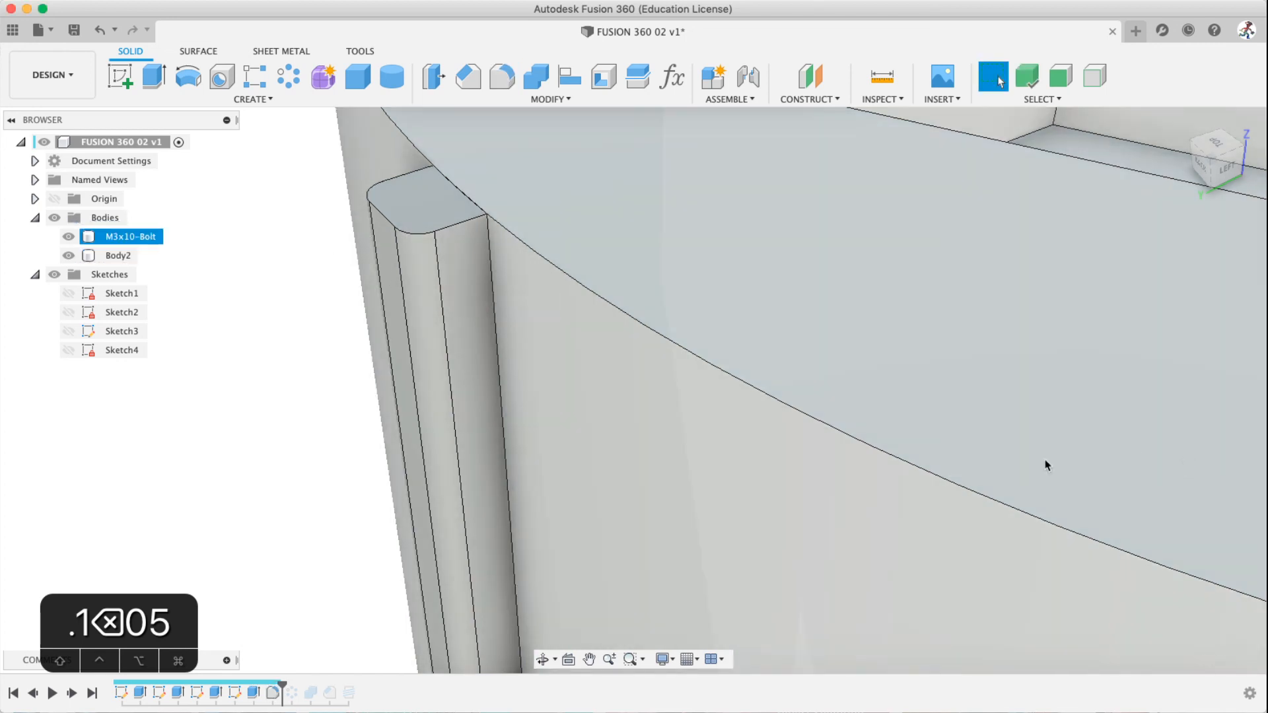
Roll the history forward past the circular pattern and examine the filleted ribs around the bolt head
scroll(730, 480, "down", 10)
middle_click_drag(785, 490, 580, 441)
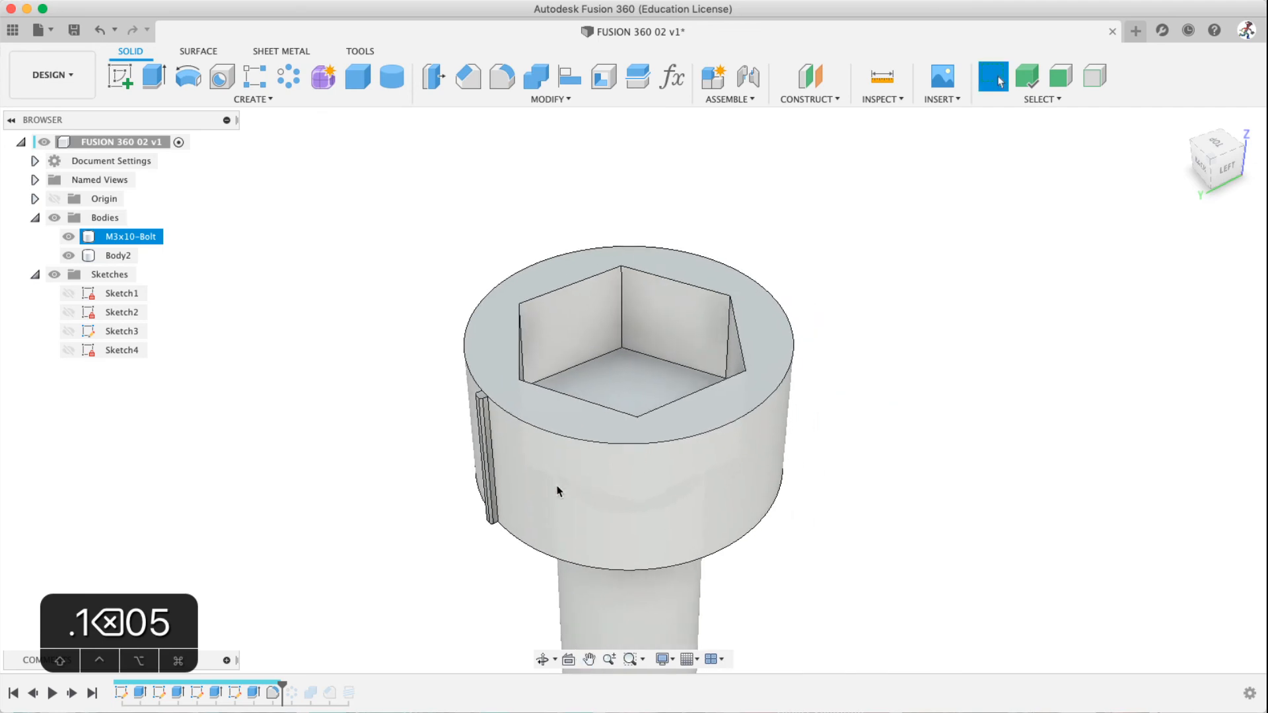
scroll(558, 489, "up", 5)
left_click_drag(280, 689, 297, 685)
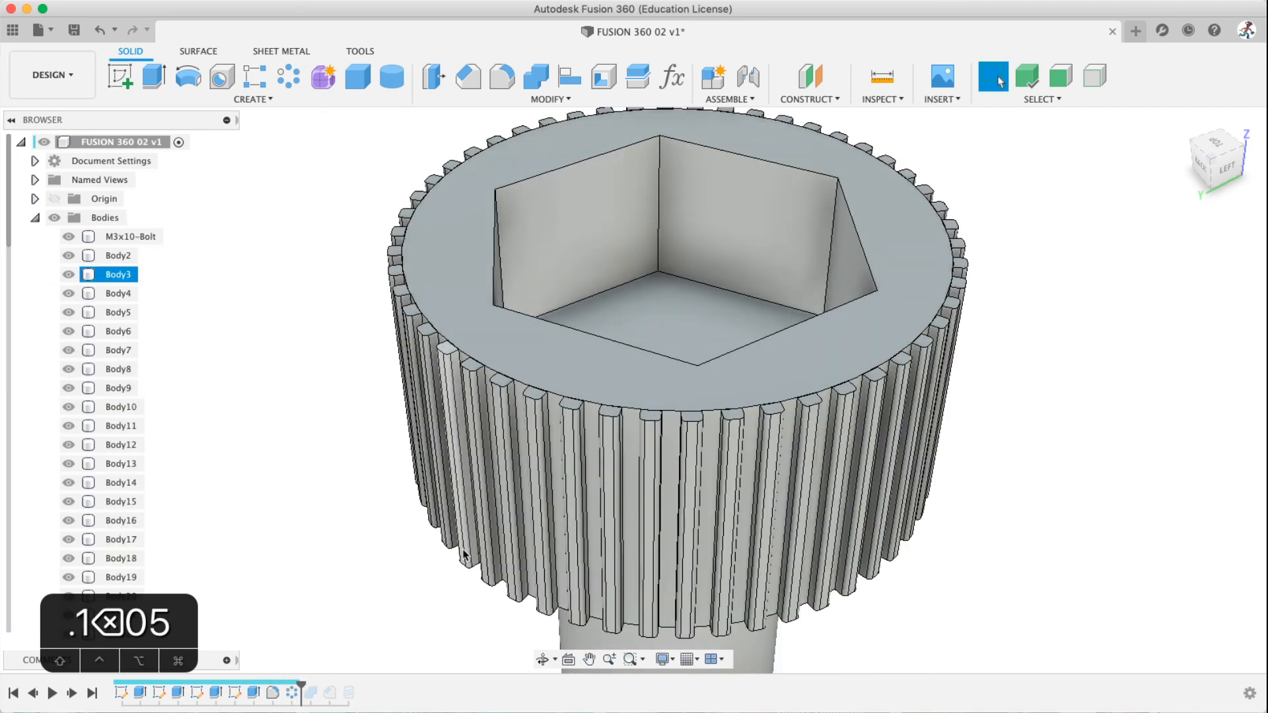
scroll(513, 452, "up", 10)
scroll(512, 452, "down", 10)
scroll(531, 381, "up", 10)
scroll(531, 382, "down", 8)
scroll(489, 207, "up", 5)
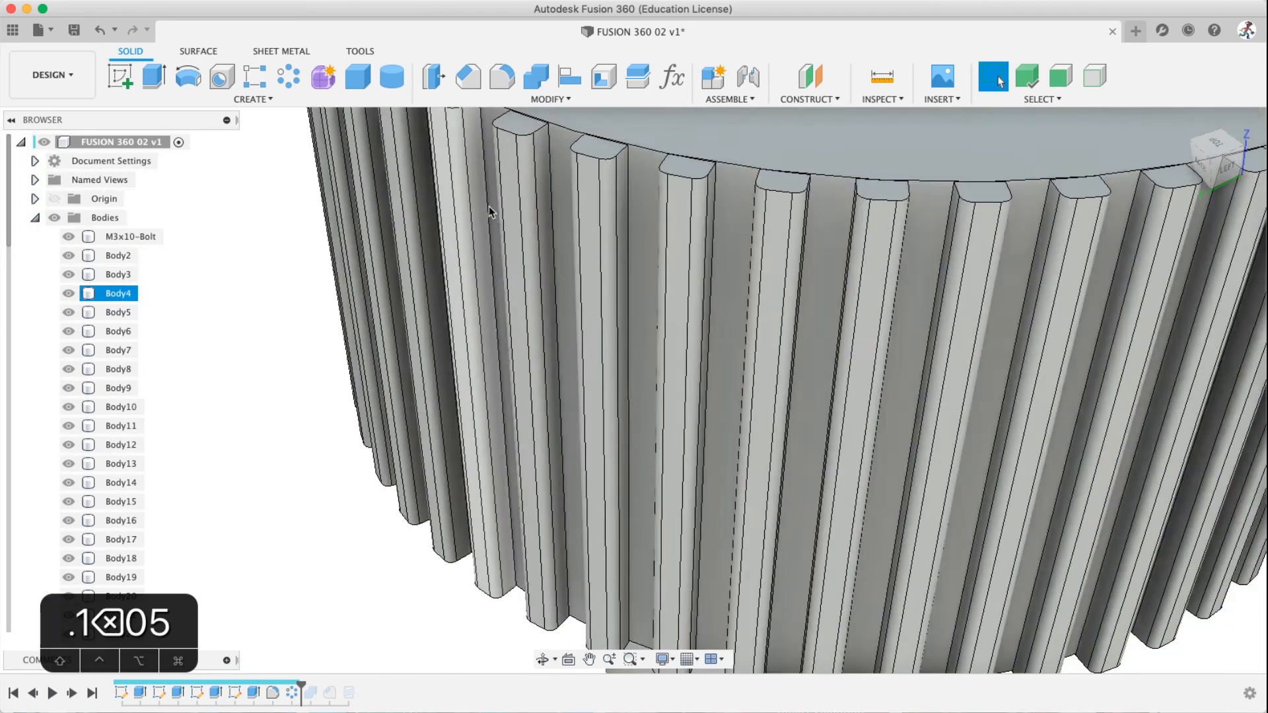
middle_click_drag(534, 226, 465, 328)
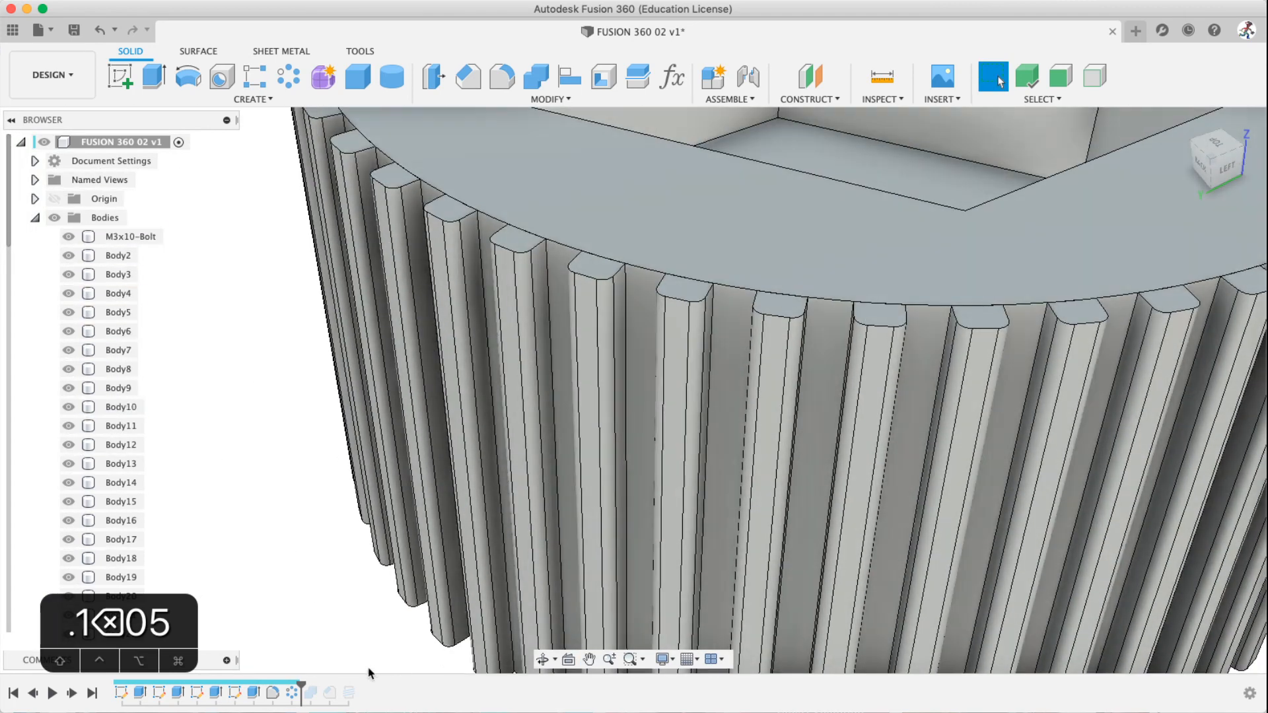
Roll the history forward to its end and examine the filleted ribs on the combined bolt head
left_click_drag(301, 682, 344, 685)
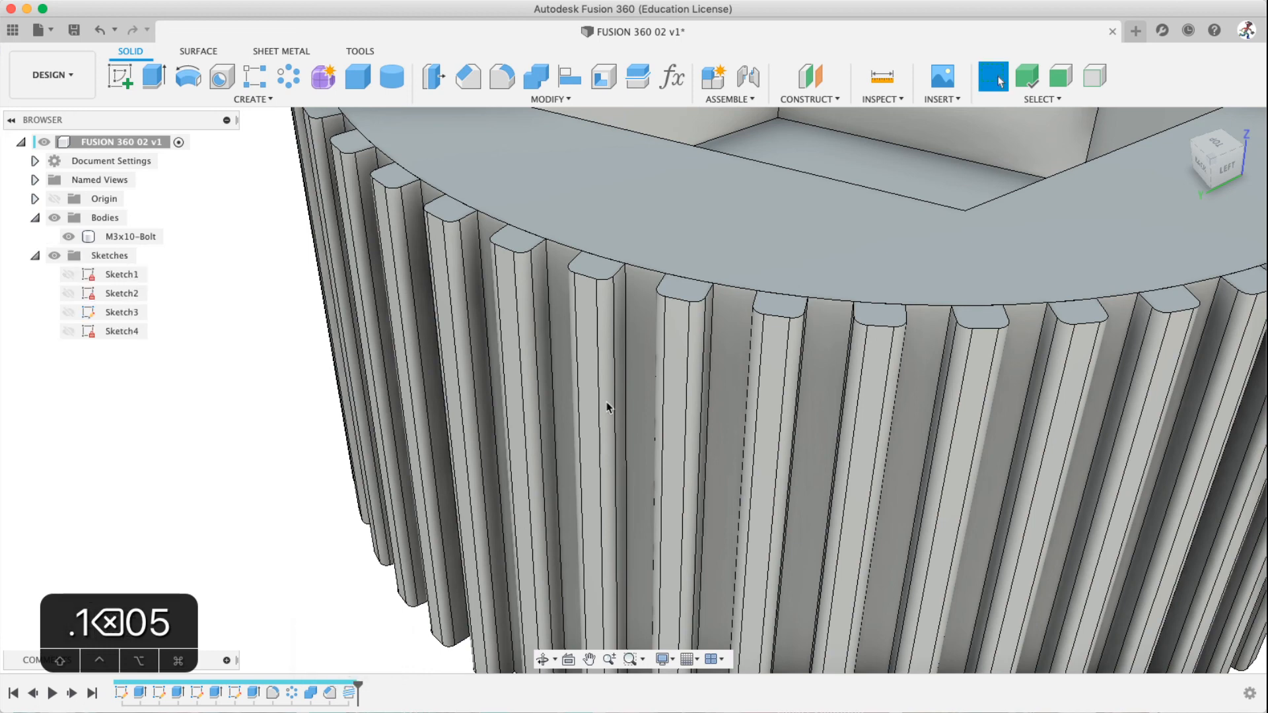
scroll(289, 503, "up", 3)
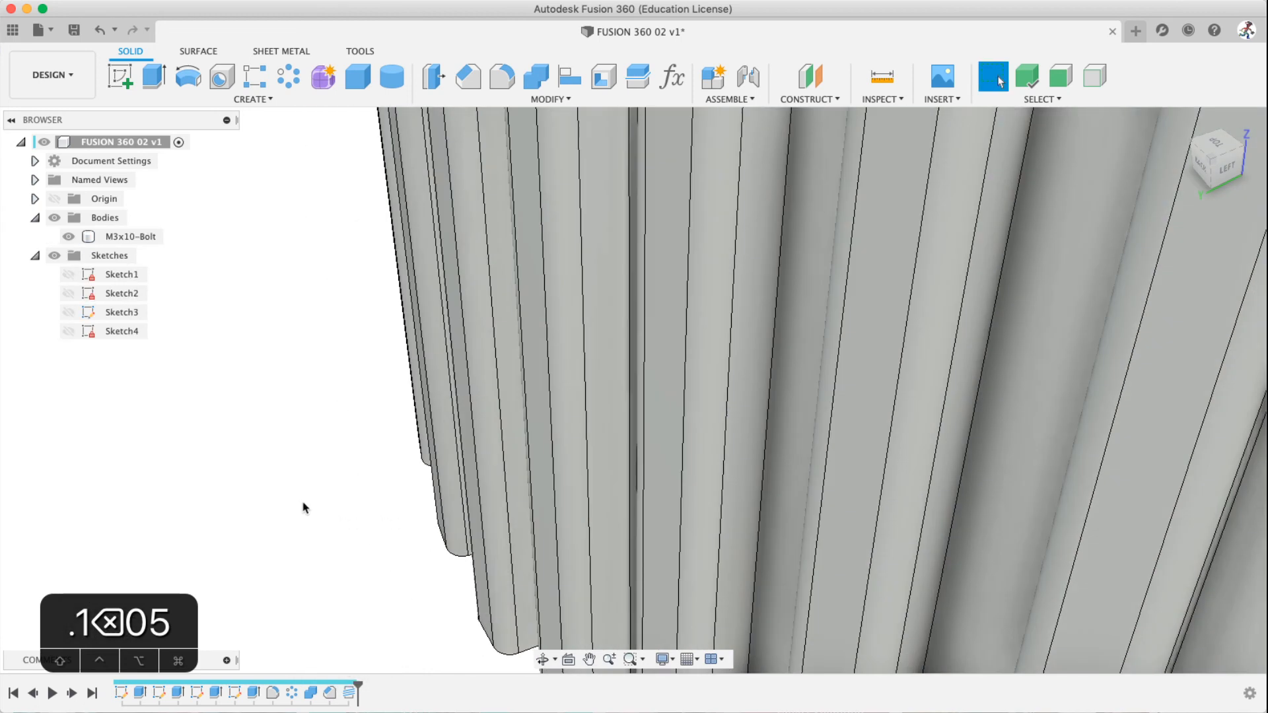
scroll(305, 506, "down", 8)
middle_click_drag(480, 458, 415, 450)
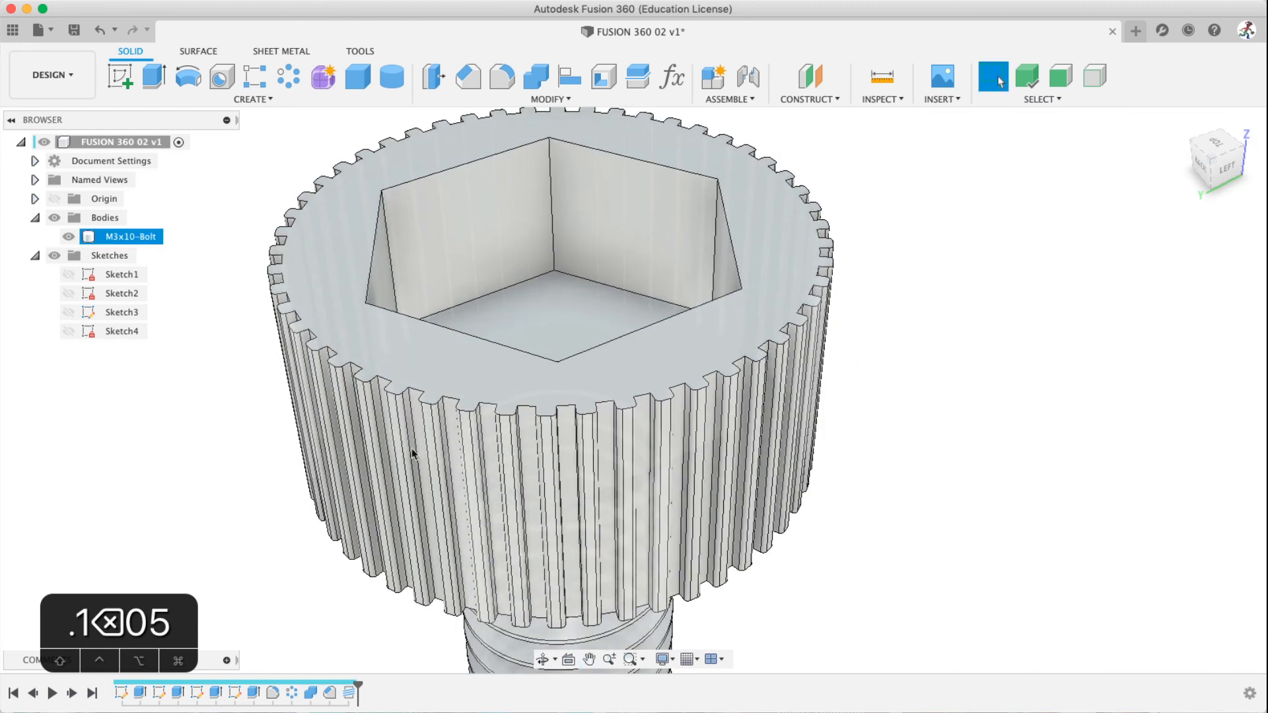
scroll(330, 445, "up", 5)
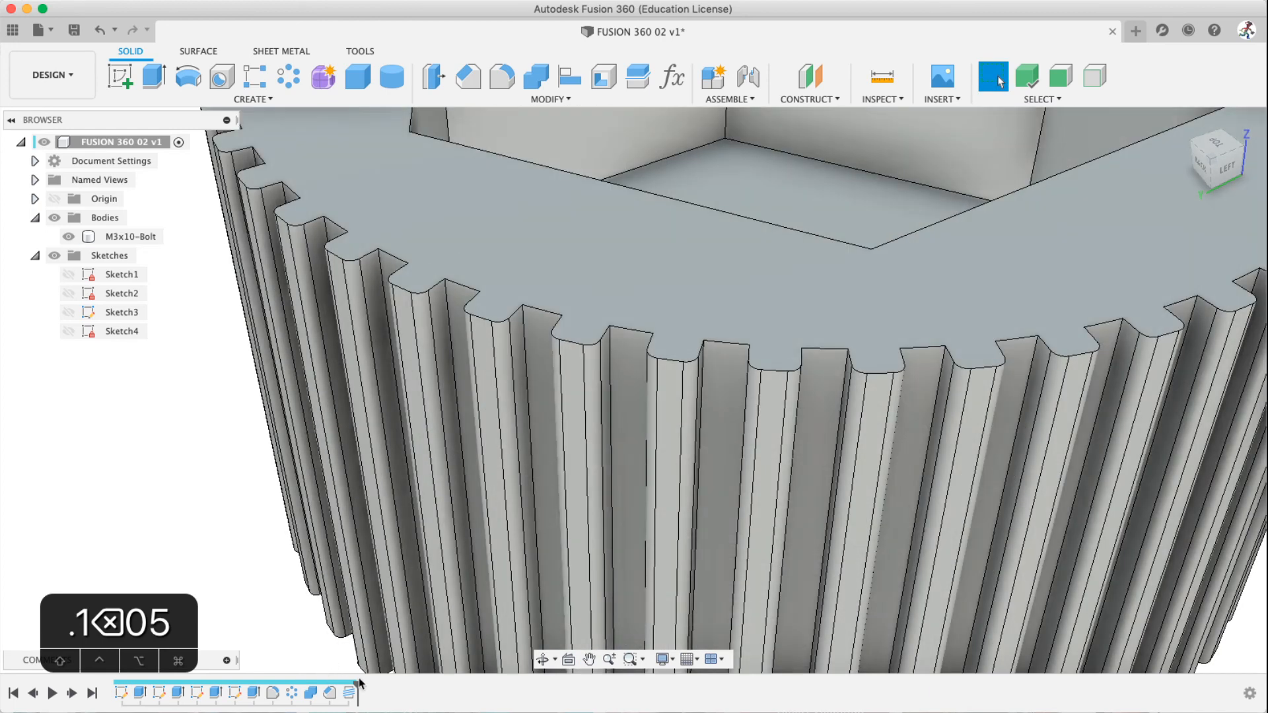
Roll the history back to just after the single grip rib's fillet and try the Chamfer command there
left_click_drag(357, 682, 282, 682)
left_click(269, 251)
scroll(247, 175, "down", 5)
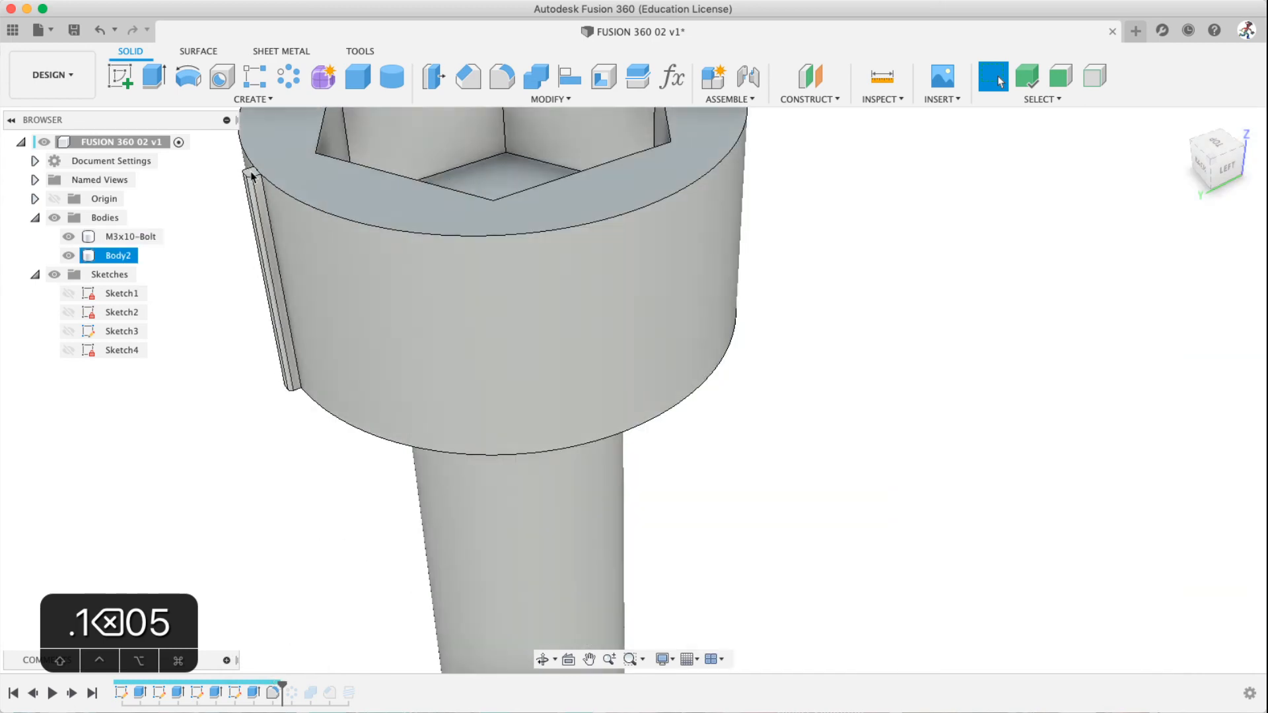
scroll(253, 179, "up", 10)
middle_click_drag(255, 185, 401, 266)
scroll(404, 271, "down", 4)
key("Escape")
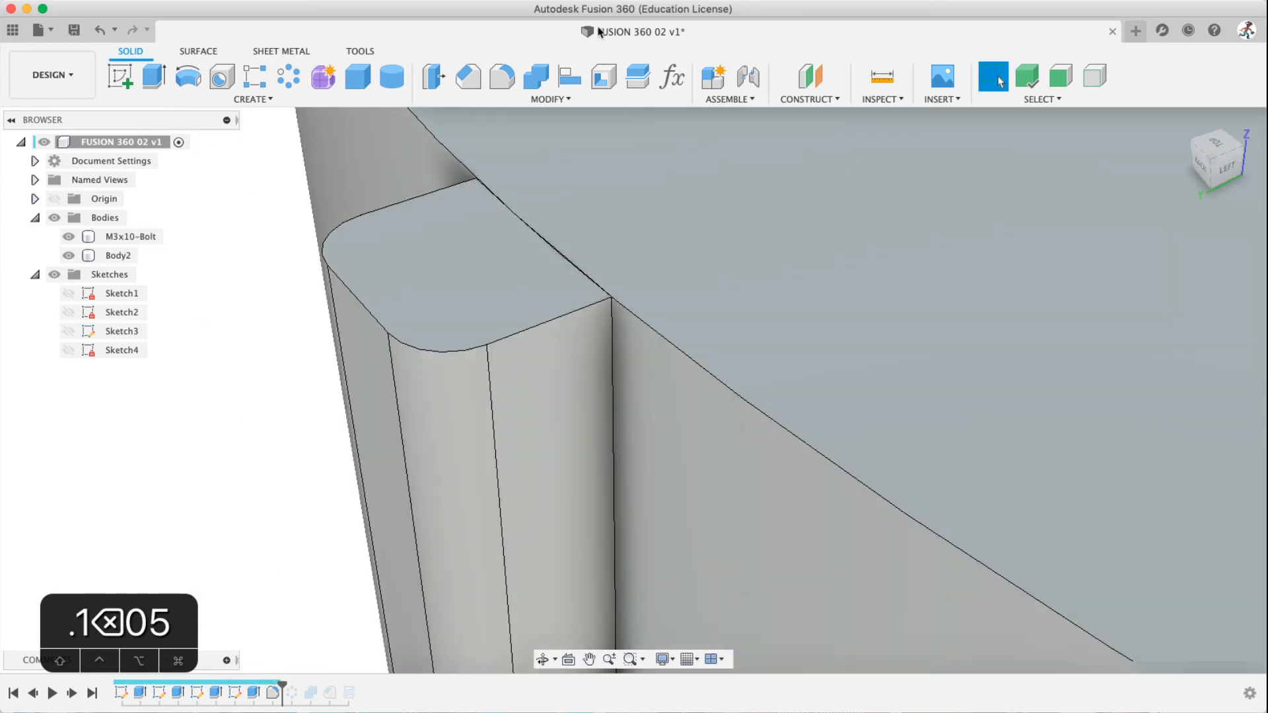
left_click(468, 76)
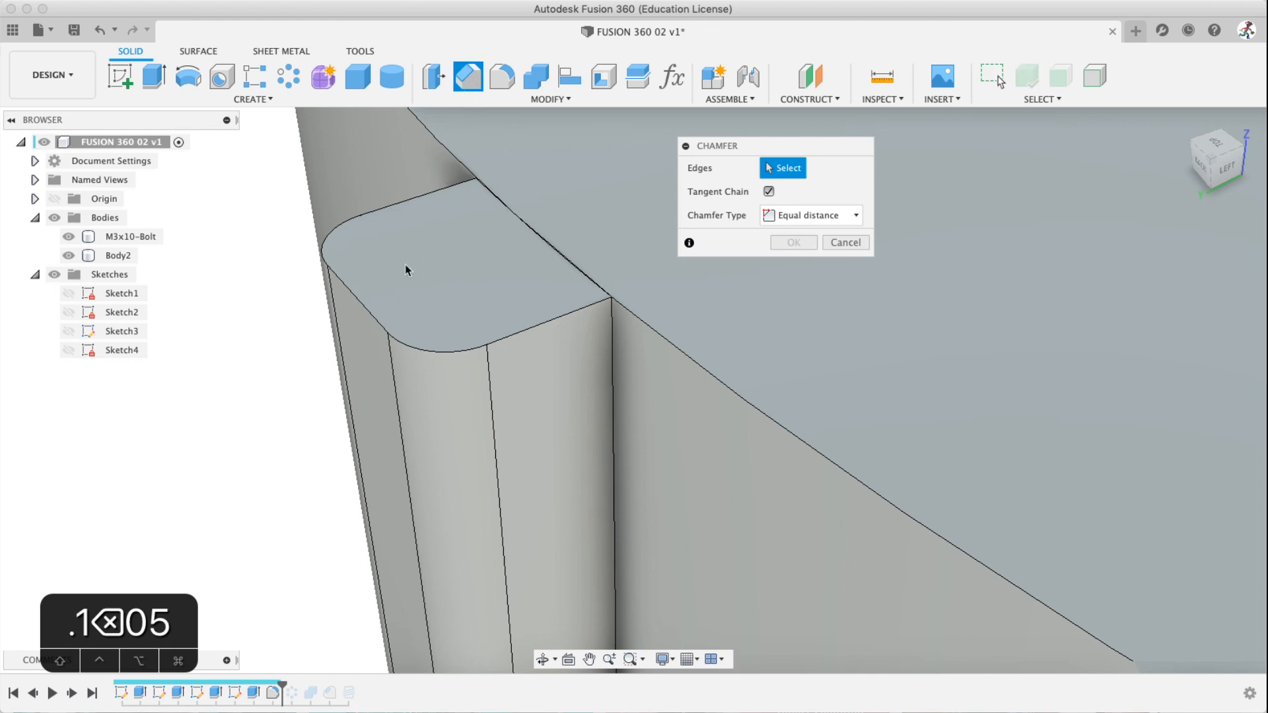
left_click(845, 242)
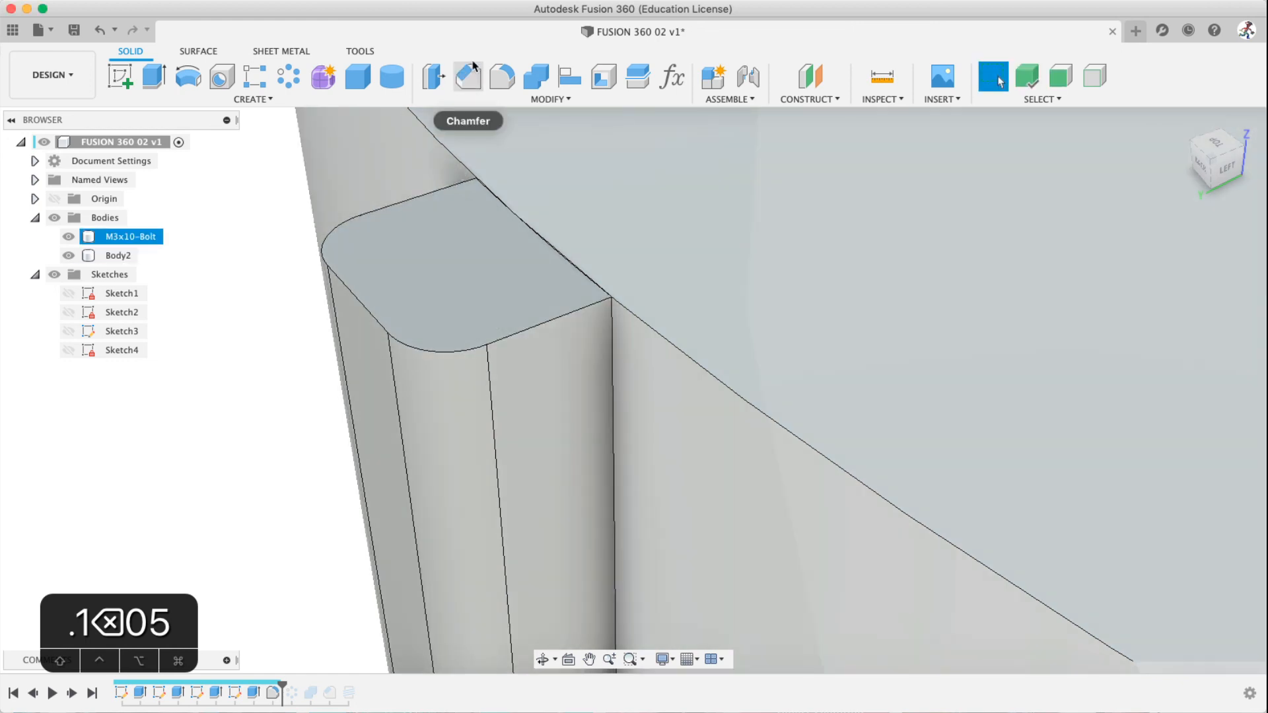
Try to chamfer the edge chain around the filleted rib's top face with a 0.05 mm equal distance
left_click(473, 67)
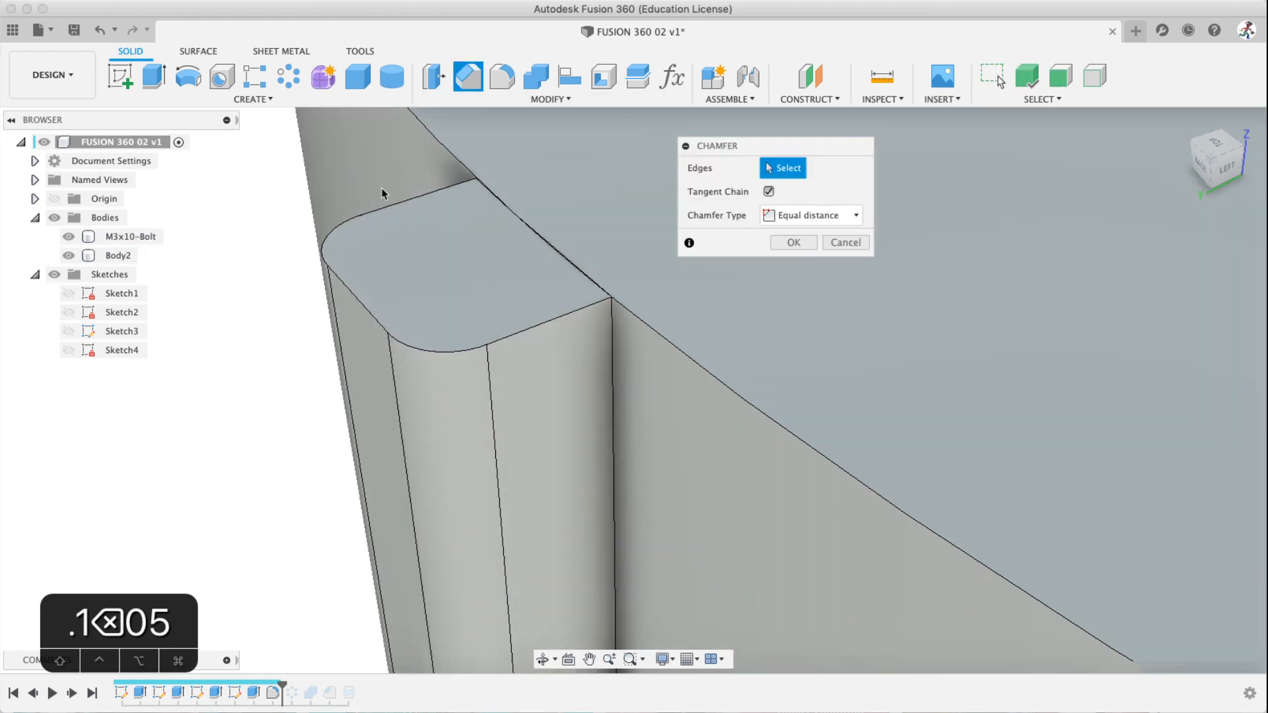
left_click(384, 213)
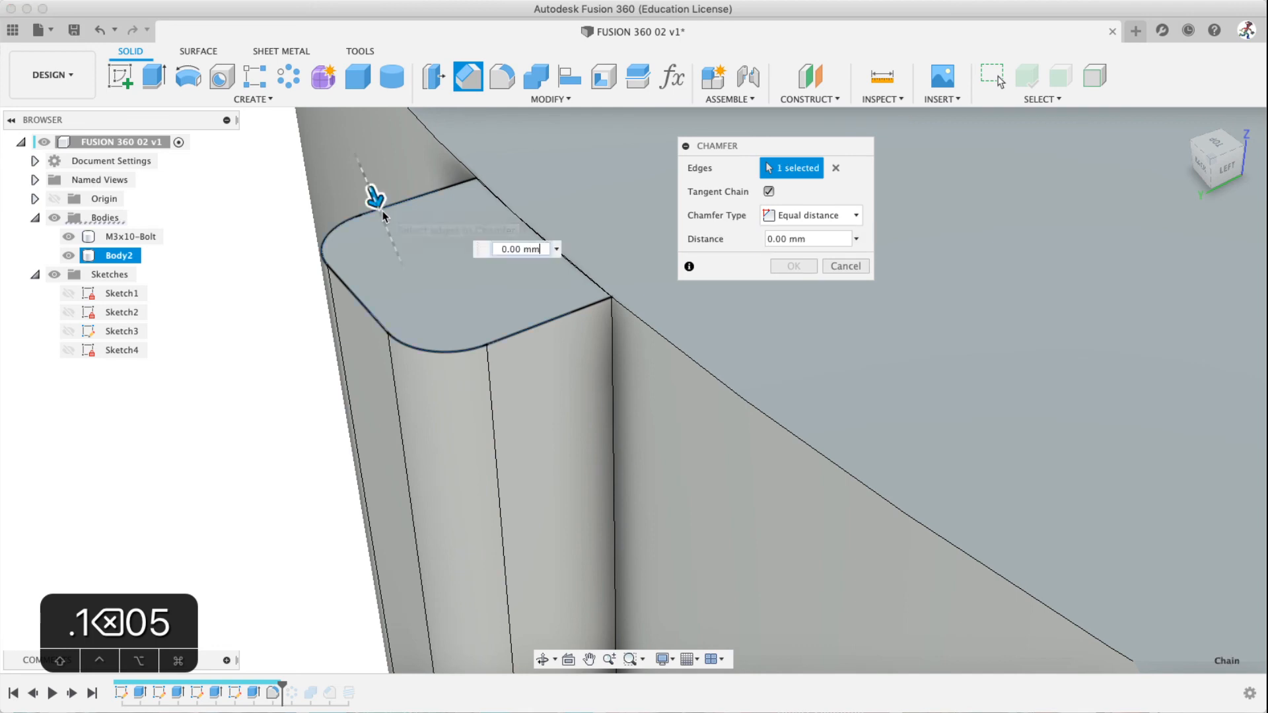
type(".05")
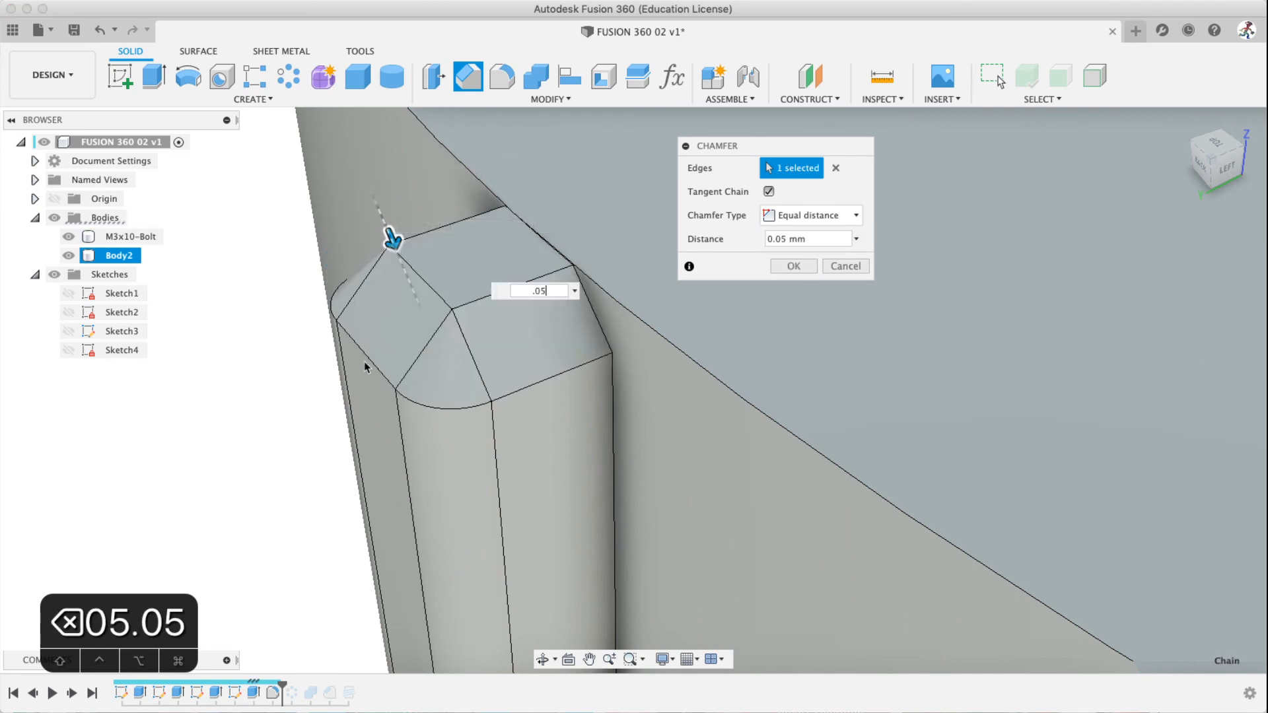
left_click(793, 265)
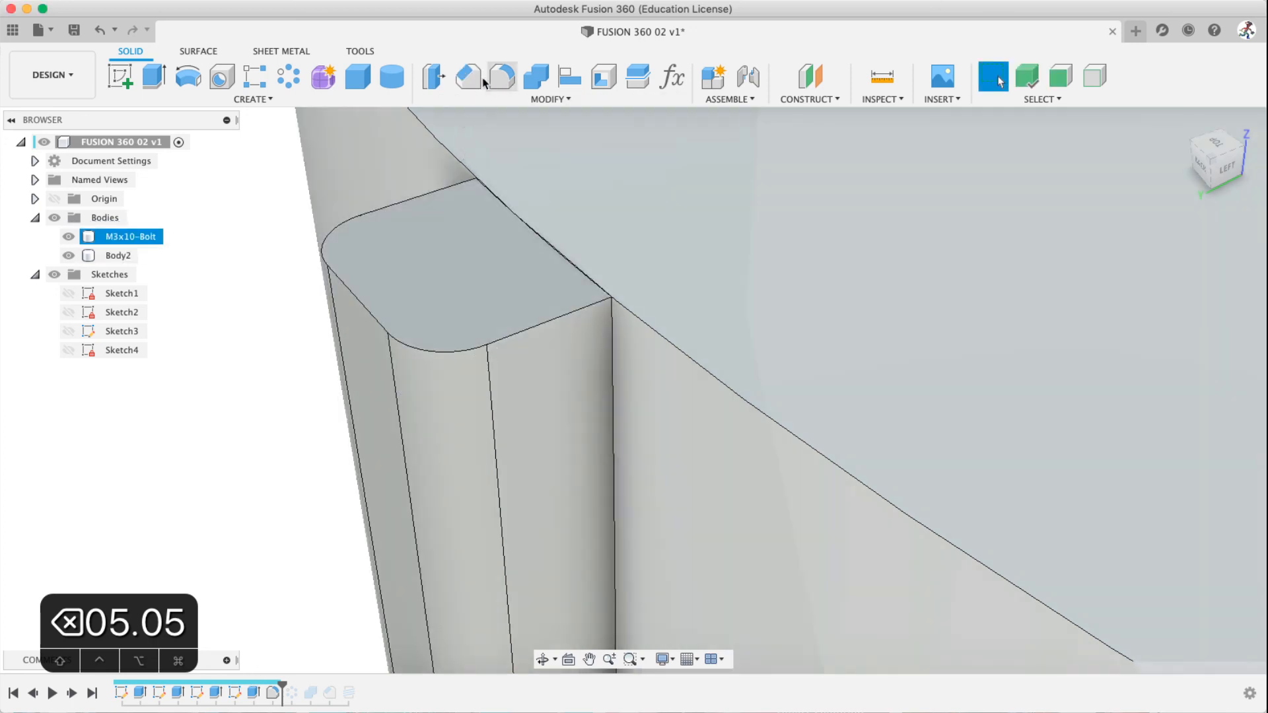
left_click(468, 76)
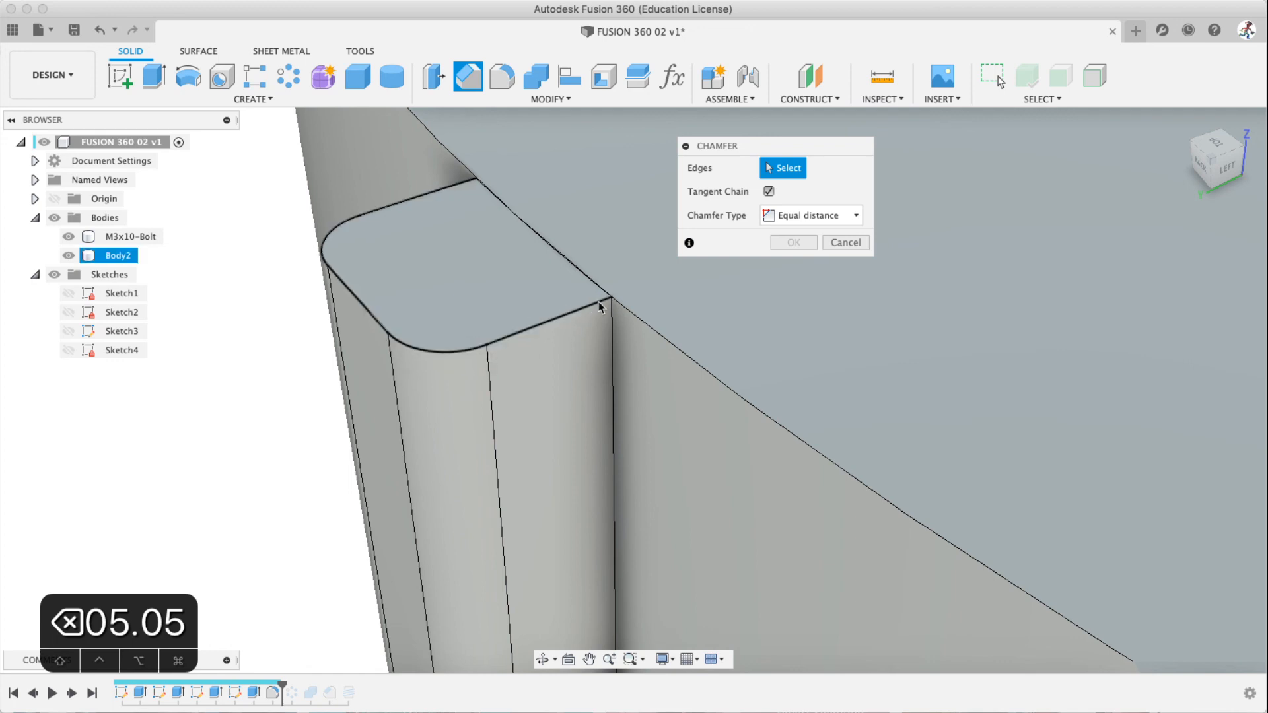
left_click(845, 242)
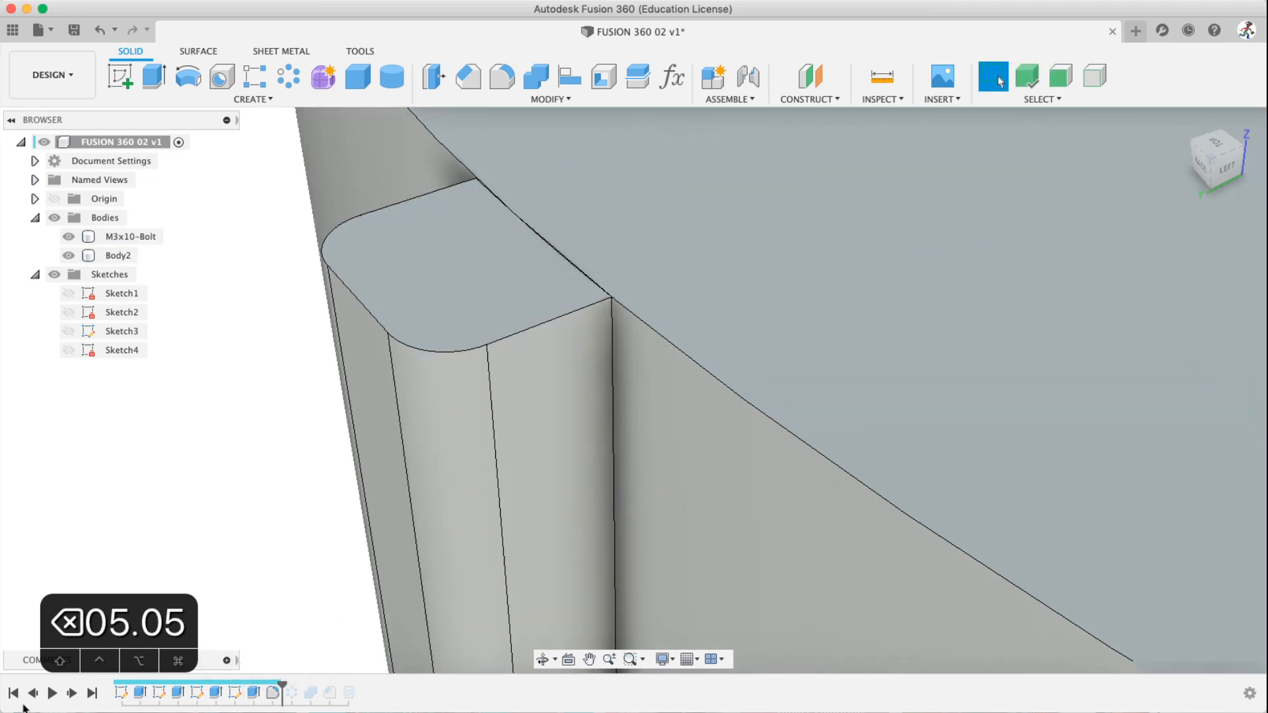
Roll the history back to just before the fillet on the single grip rib's vertical edges
left_click(32, 693)
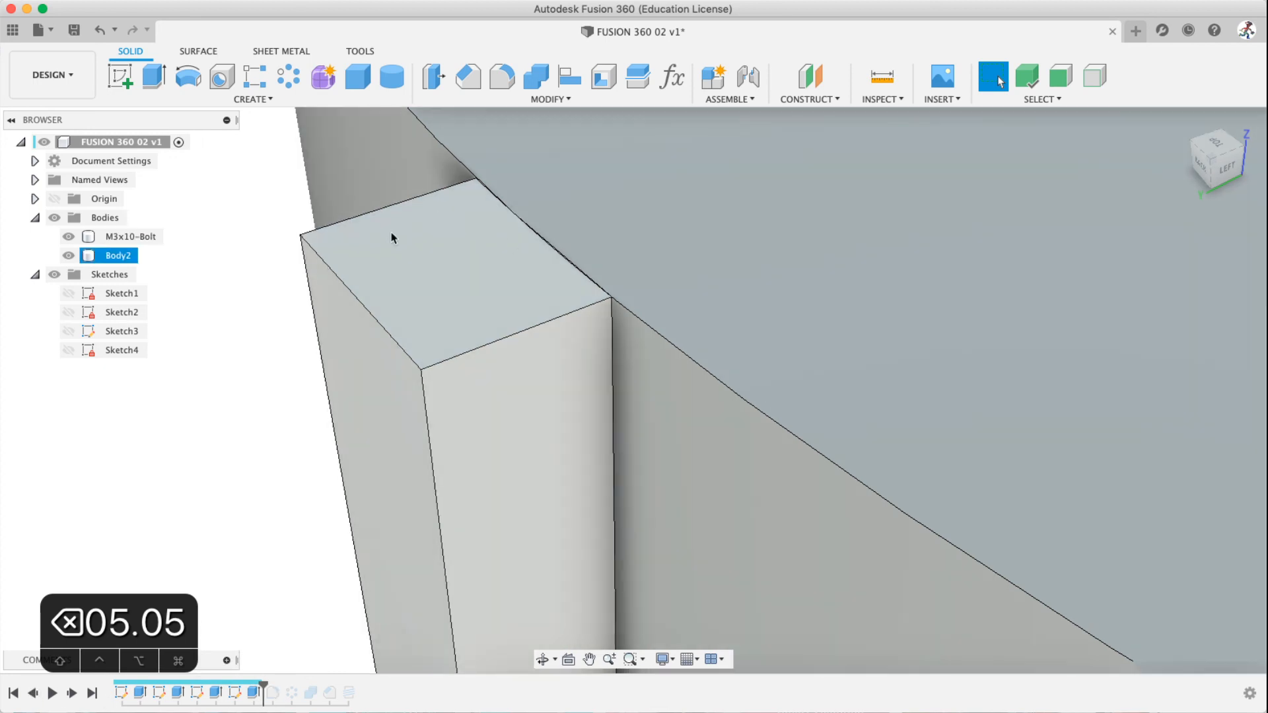
Chamfer the single grip rib's outer top edge with an equal distance of 0.1 mm
left_click(467, 76)
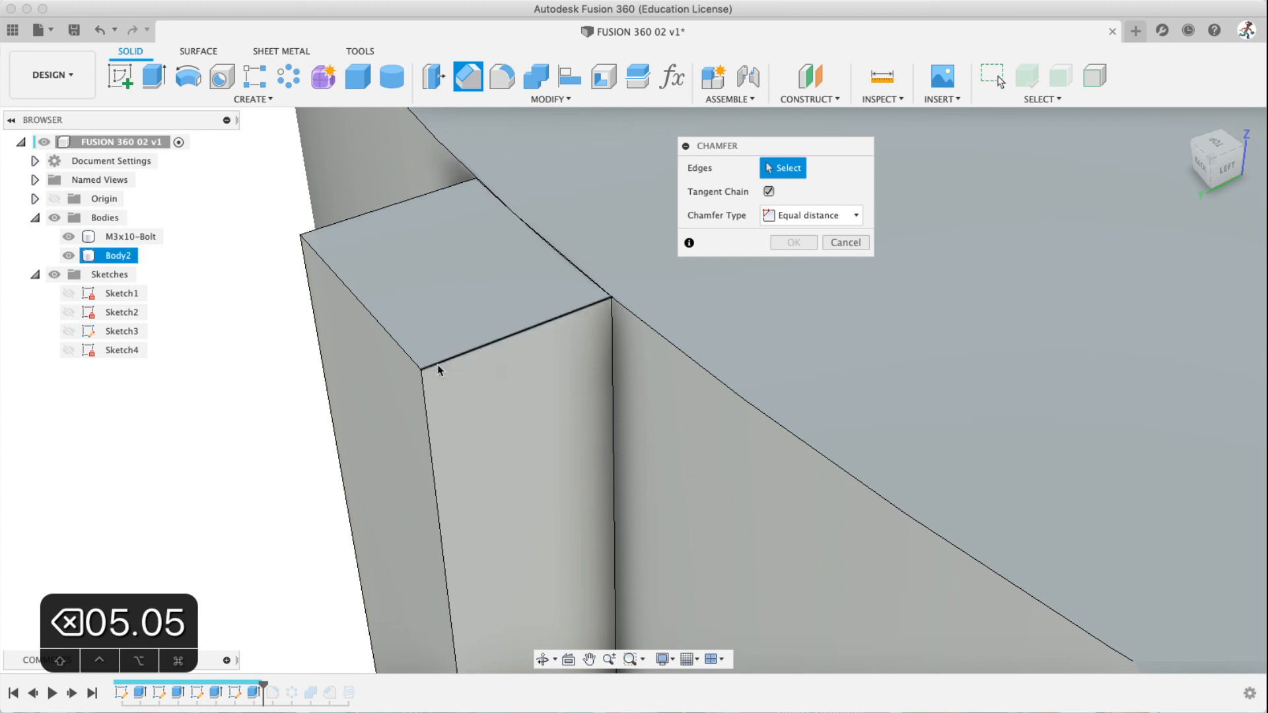
left_click(364, 315)
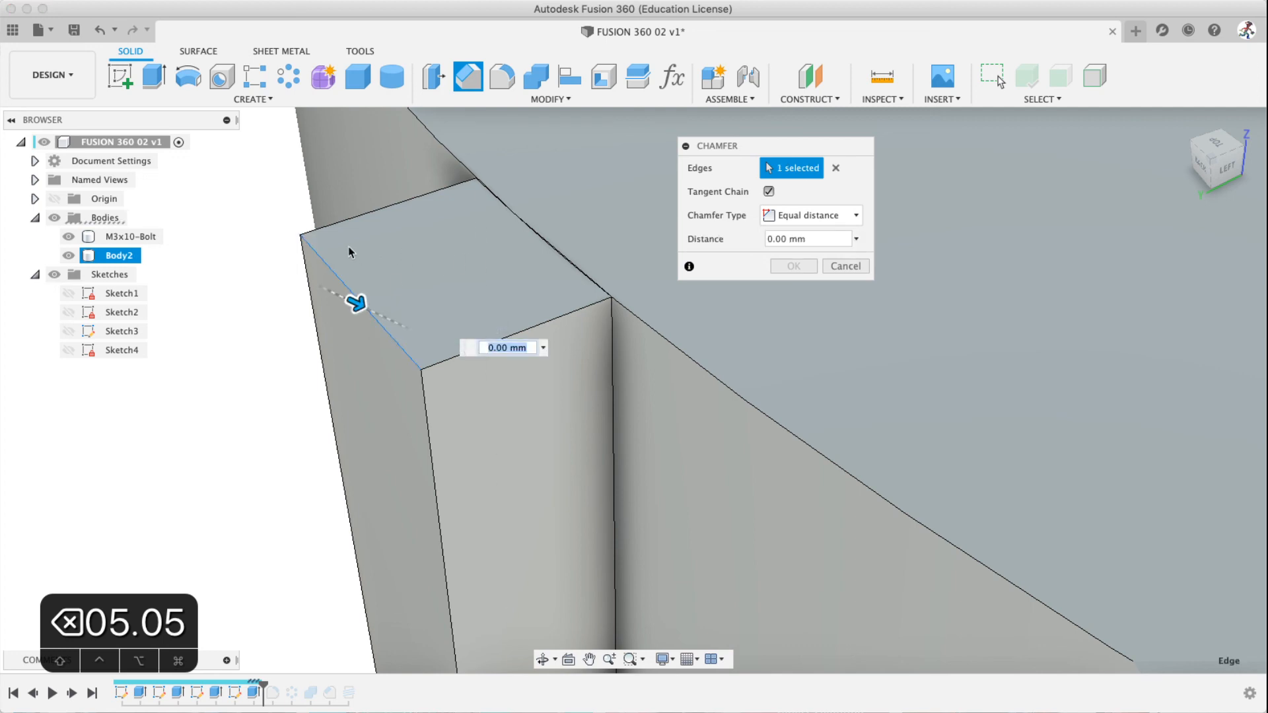
type(".05")
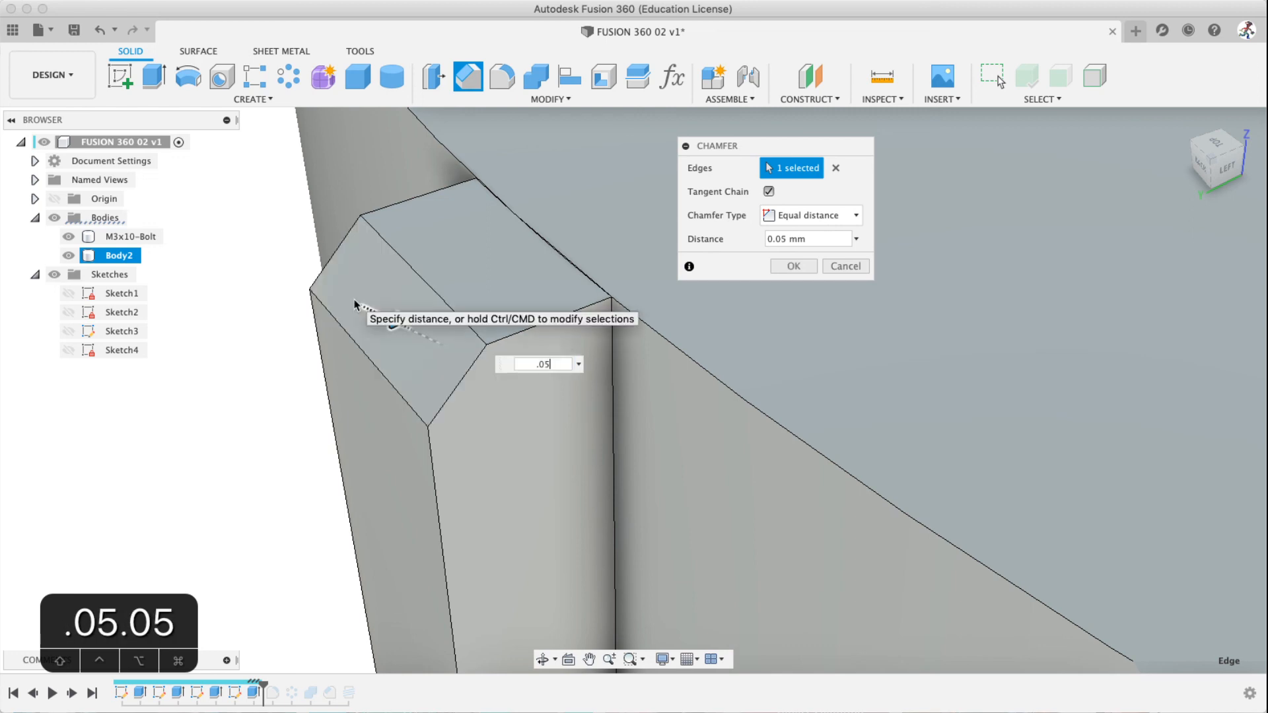
key("BackSpace")
key("BackSpace")
type("1")
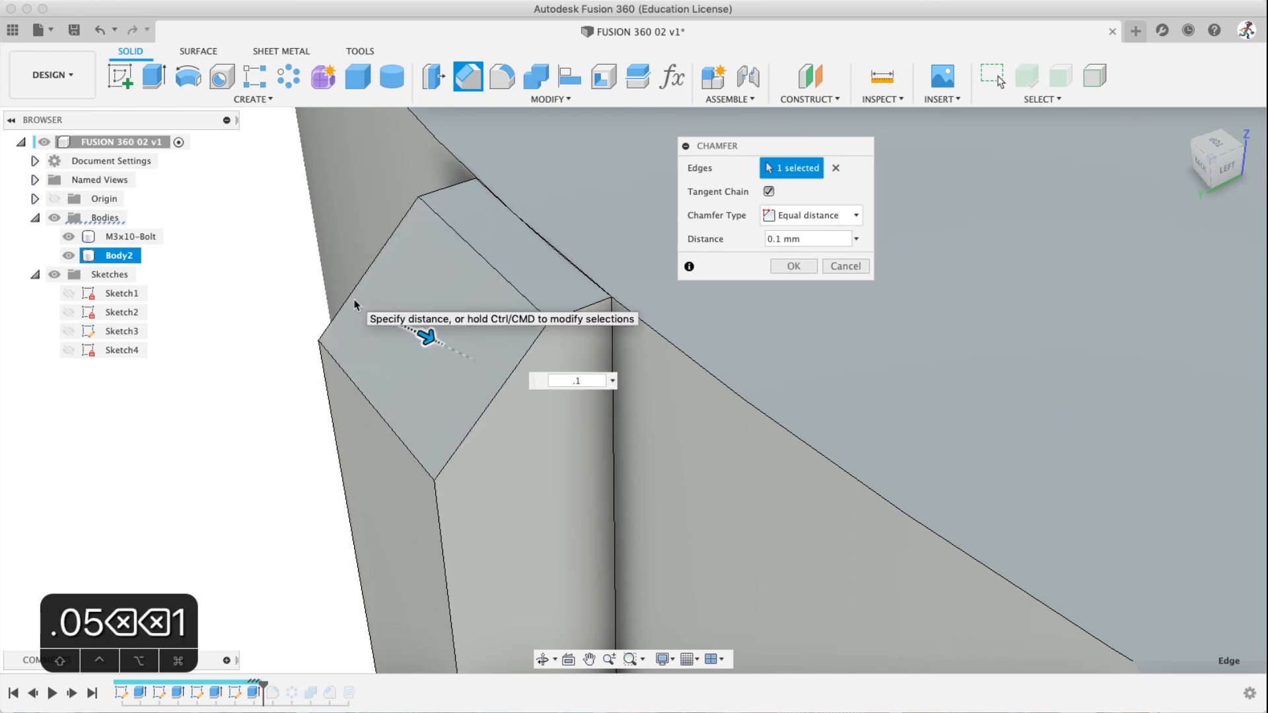
left_click(792, 266)
Chamfer the outer edge at the rib's lower end with an equal distance of 0.1 mm
scroll(507, 461, "down", 10)
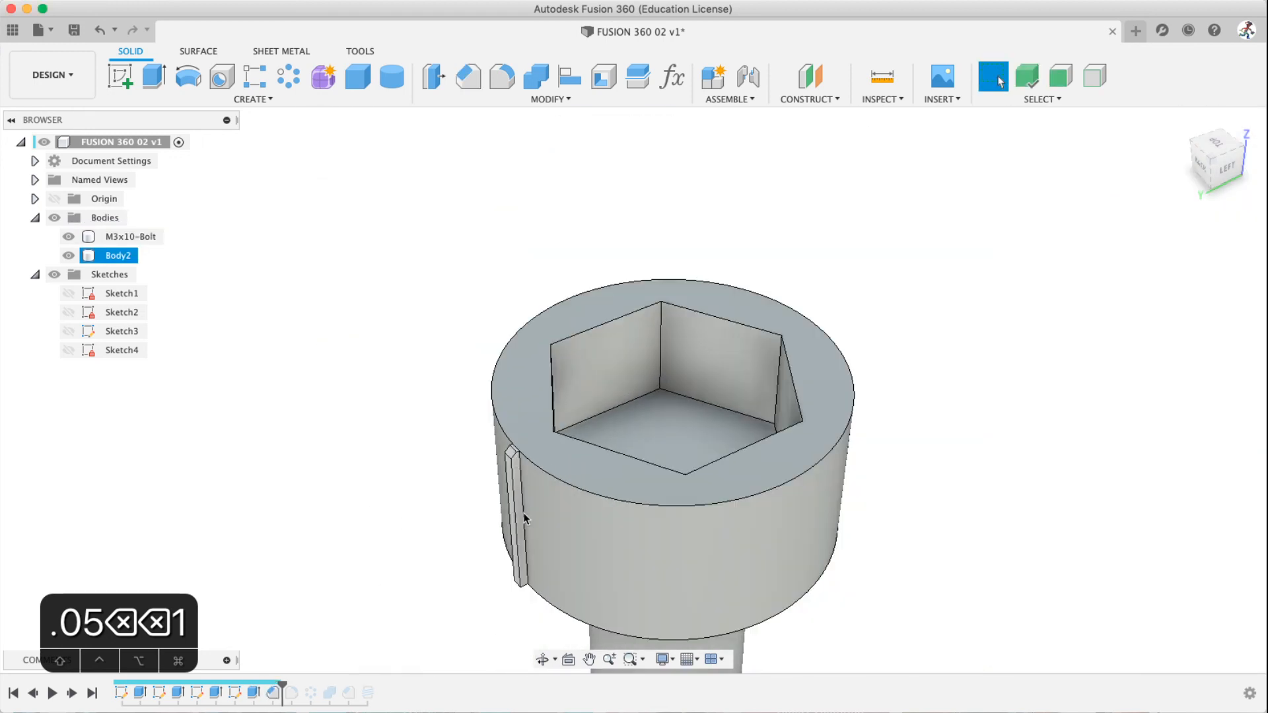
middle_click_drag(523, 519, 525, 279)
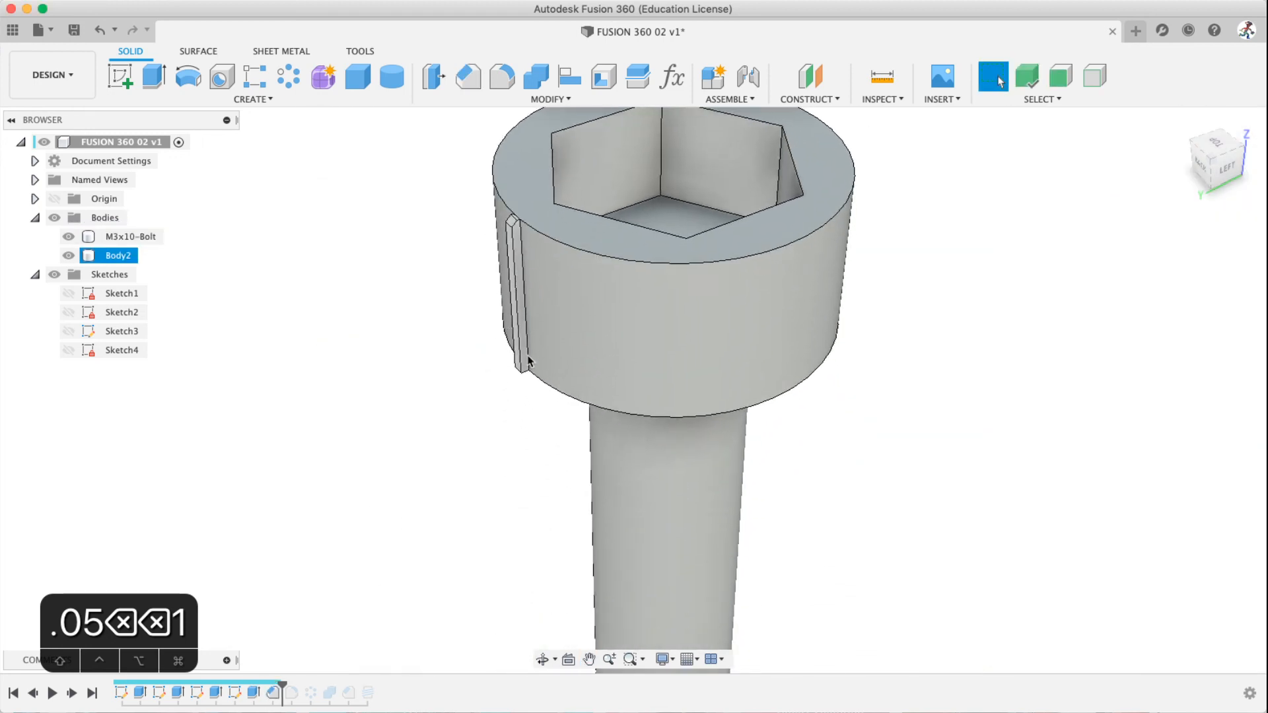
middle_click_drag(522, 367, 521, 272, "shift")
scroll(540, 397, "up", 10)
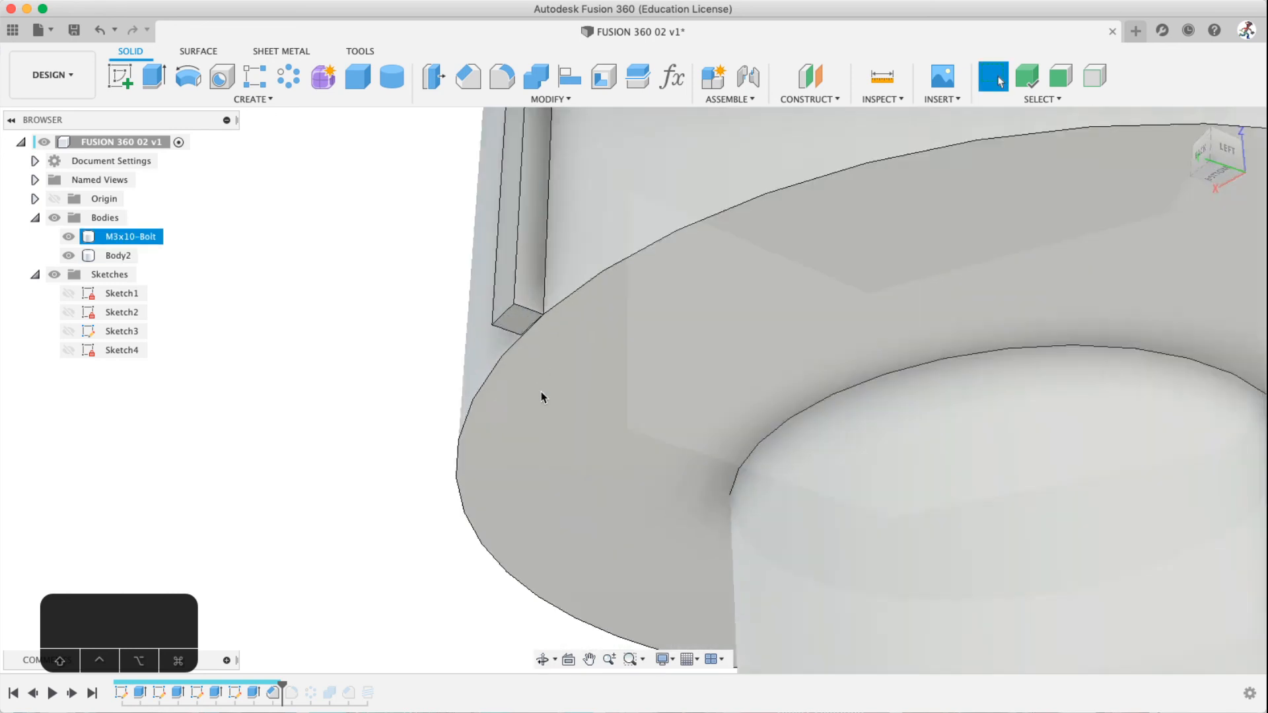
left_click(468, 75)
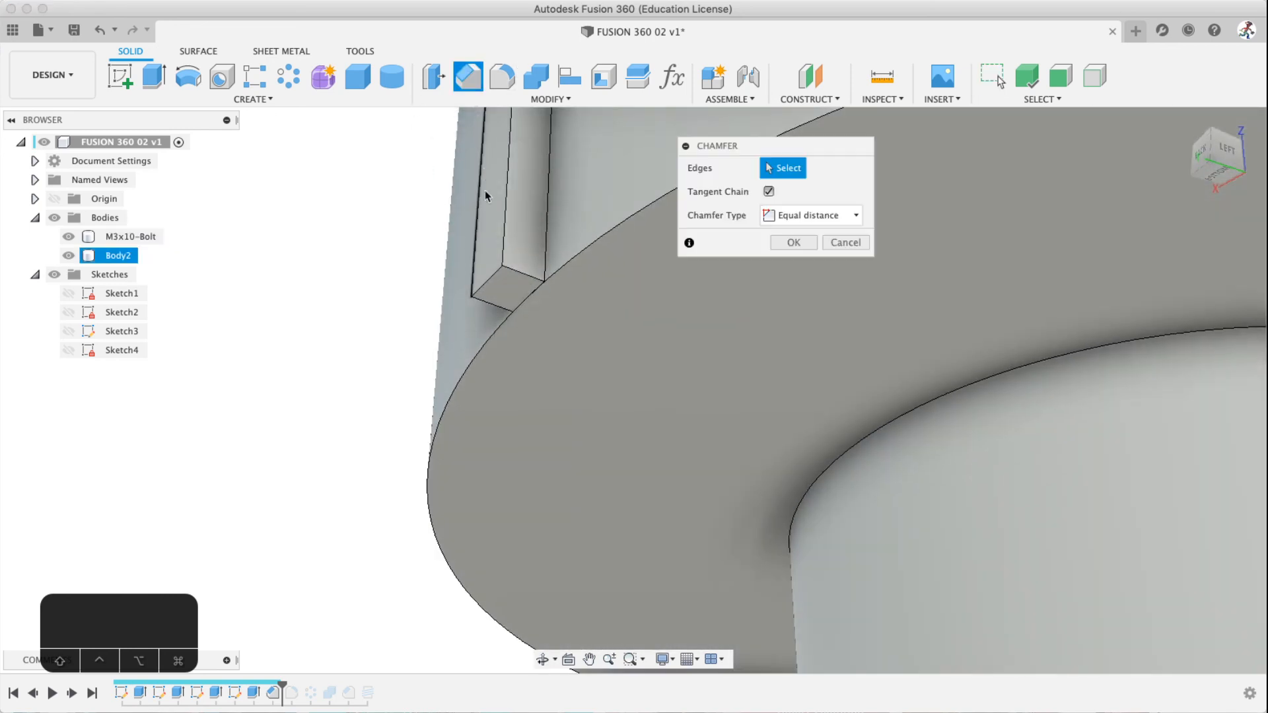
left_click(497, 276)
type(".1")
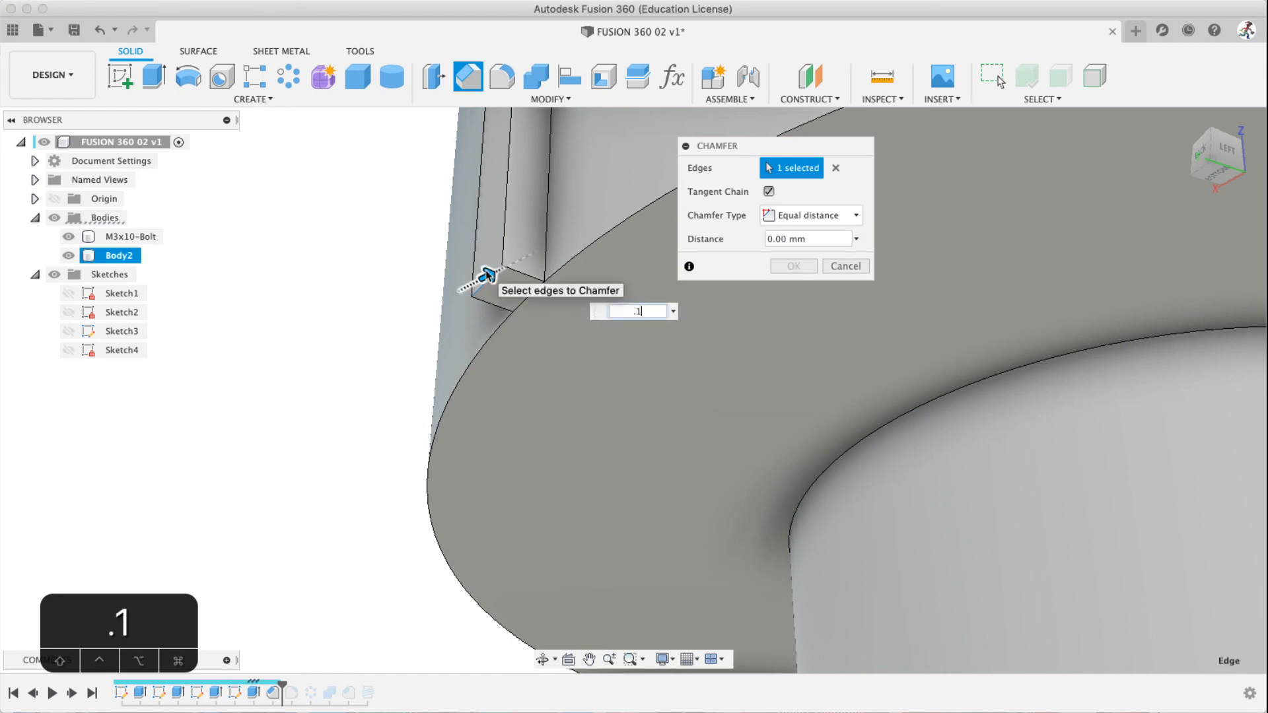
left_click(801, 268)
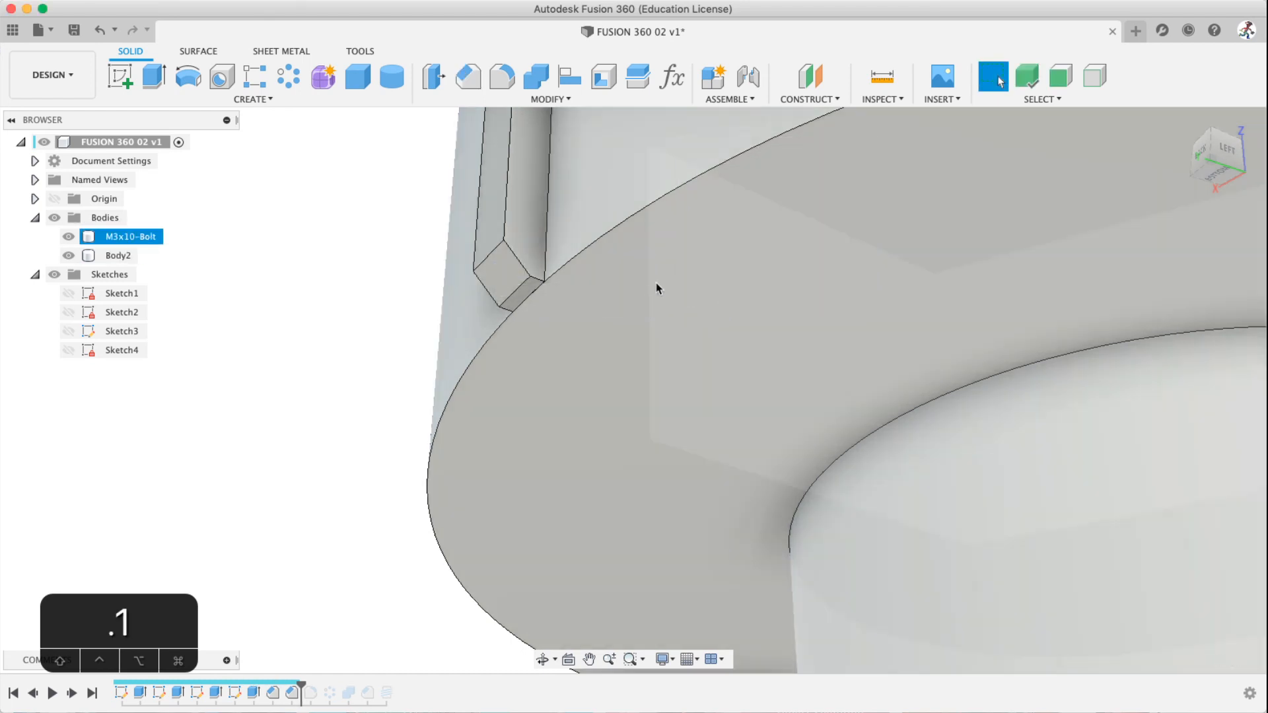
Examine the chamfered rib and undo the two separate chamfers at its upper and lower ends
scroll(651, 291, "up", 5)
scroll(649, 290, "down", 10)
middle_click_drag(617, 238, 604, 404)
left_click(601, 407)
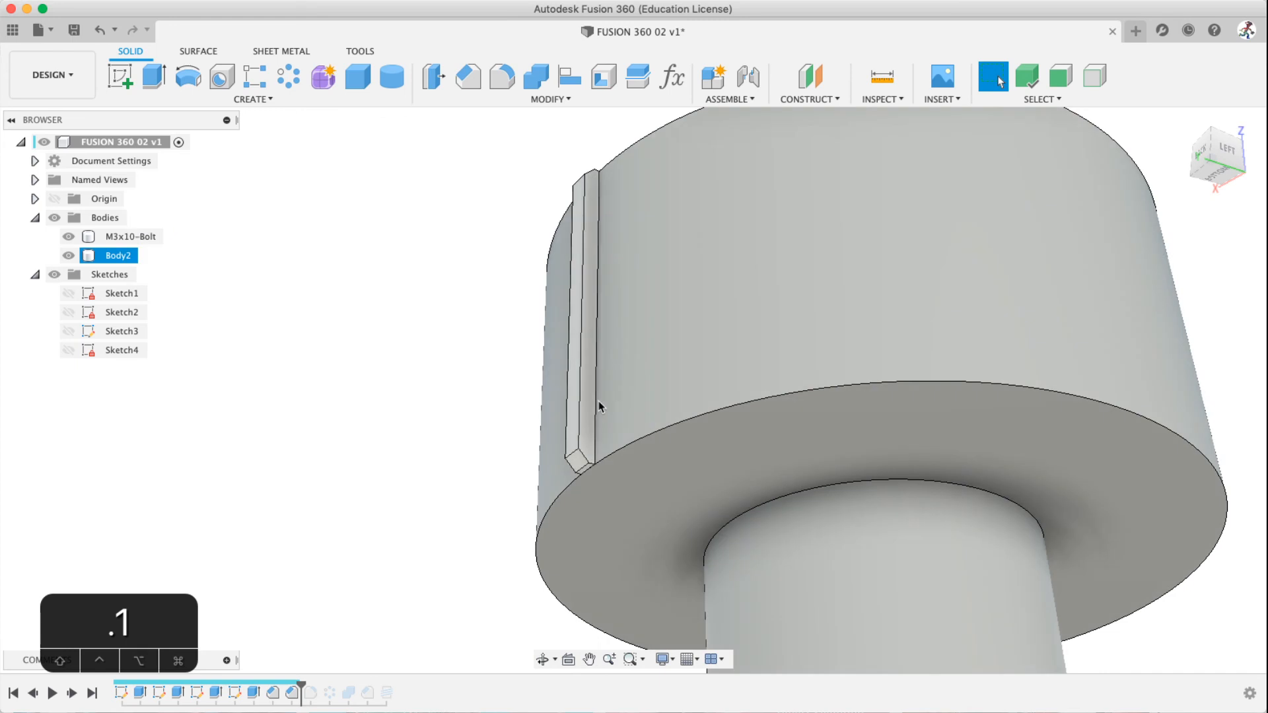
key("super+z")
key("super+z")
Chamfer the rib's outer top and bottom edges together in one feature, using an equal distance of 0.1 mm
middle_click_drag(596, 324, 594, 381, "shift")
left_click(468, 77)
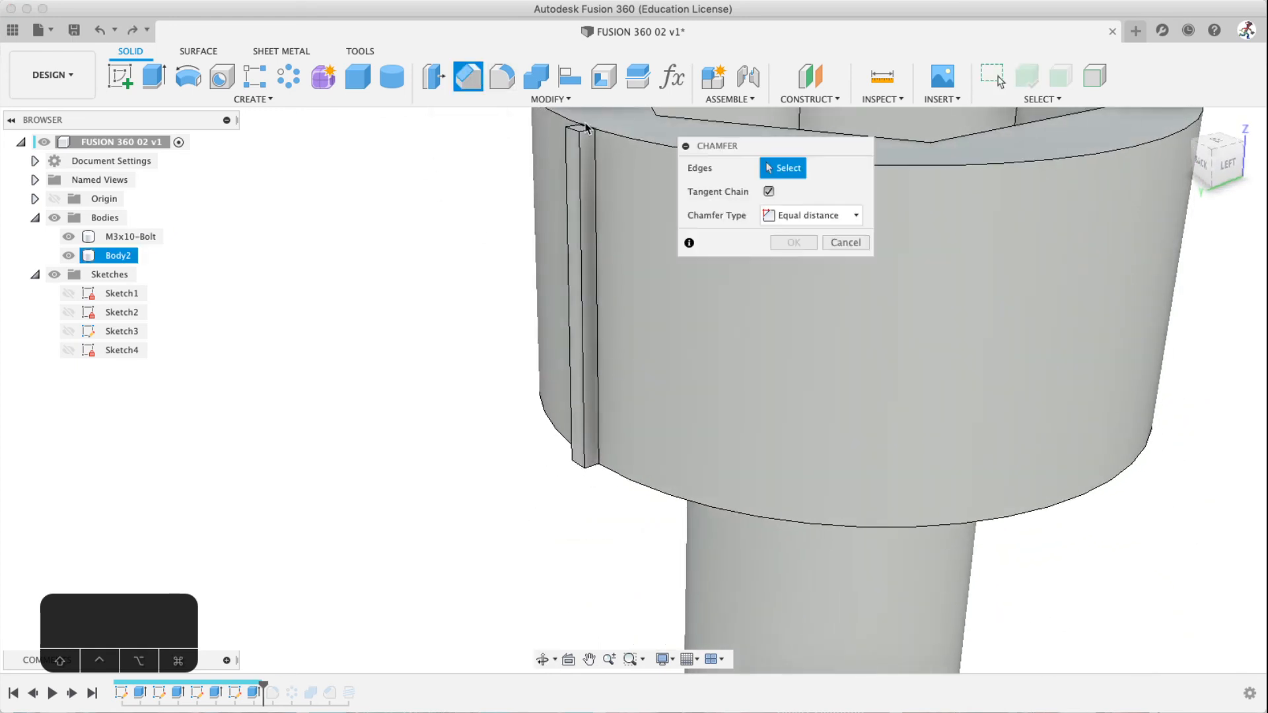
left_click(575, 134)
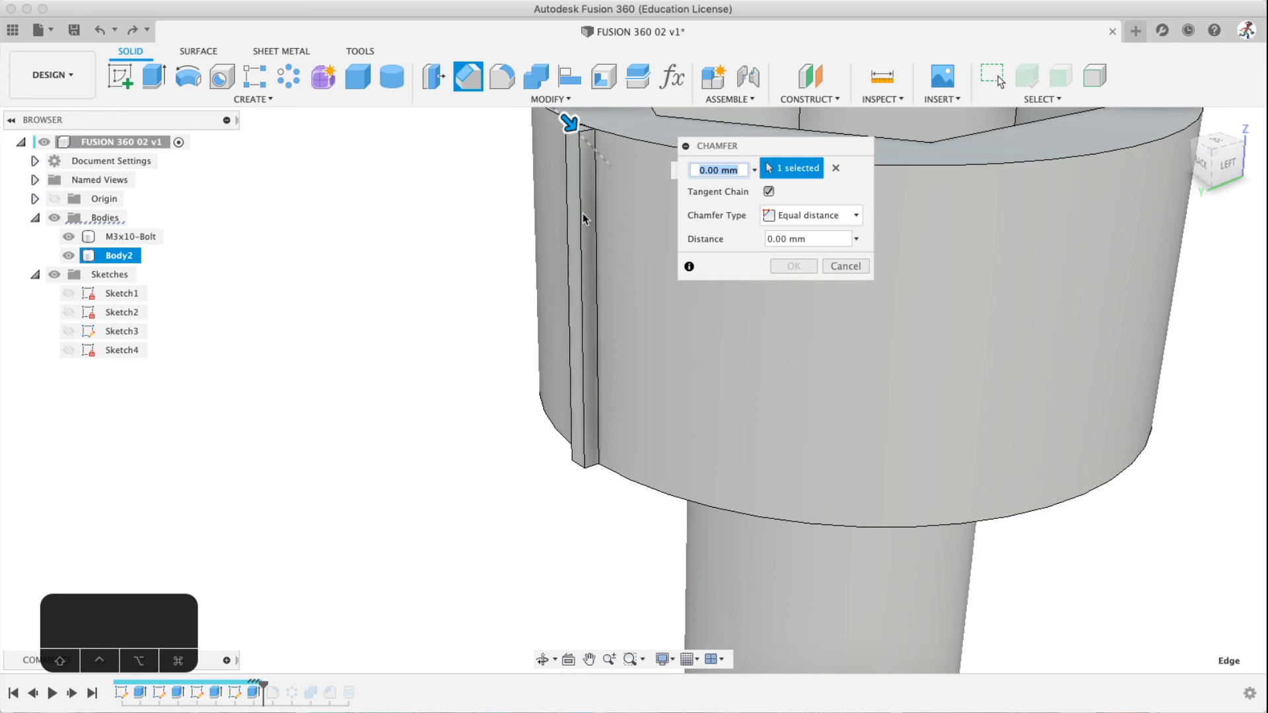
left_click(579, 466)
scroll(588, 443, "down", 5)
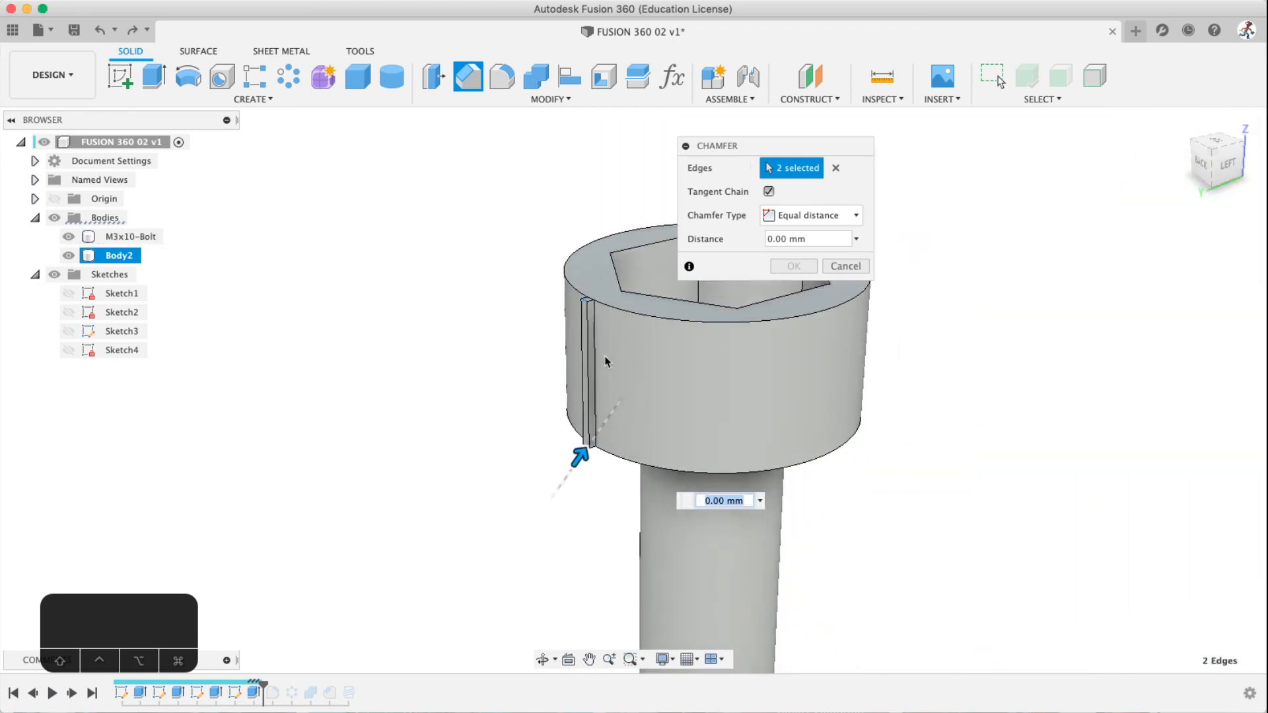
scroll(533, 426, "up", 5)
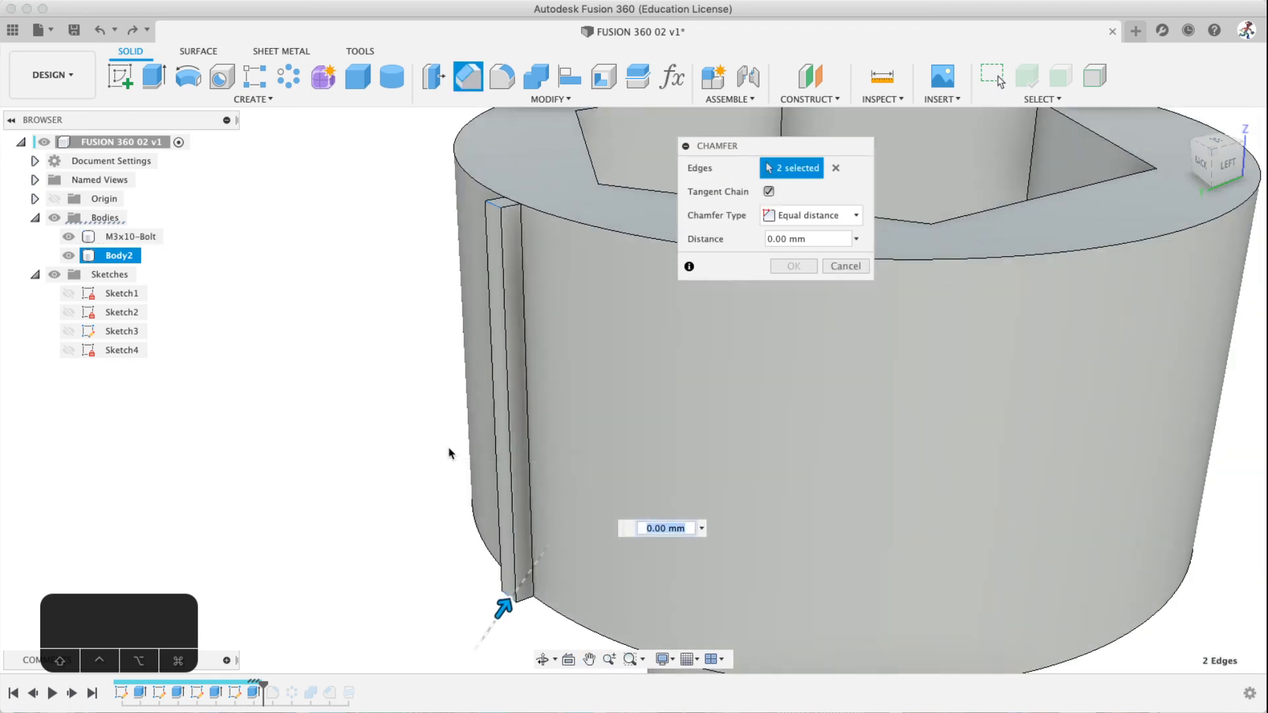
type(".1")
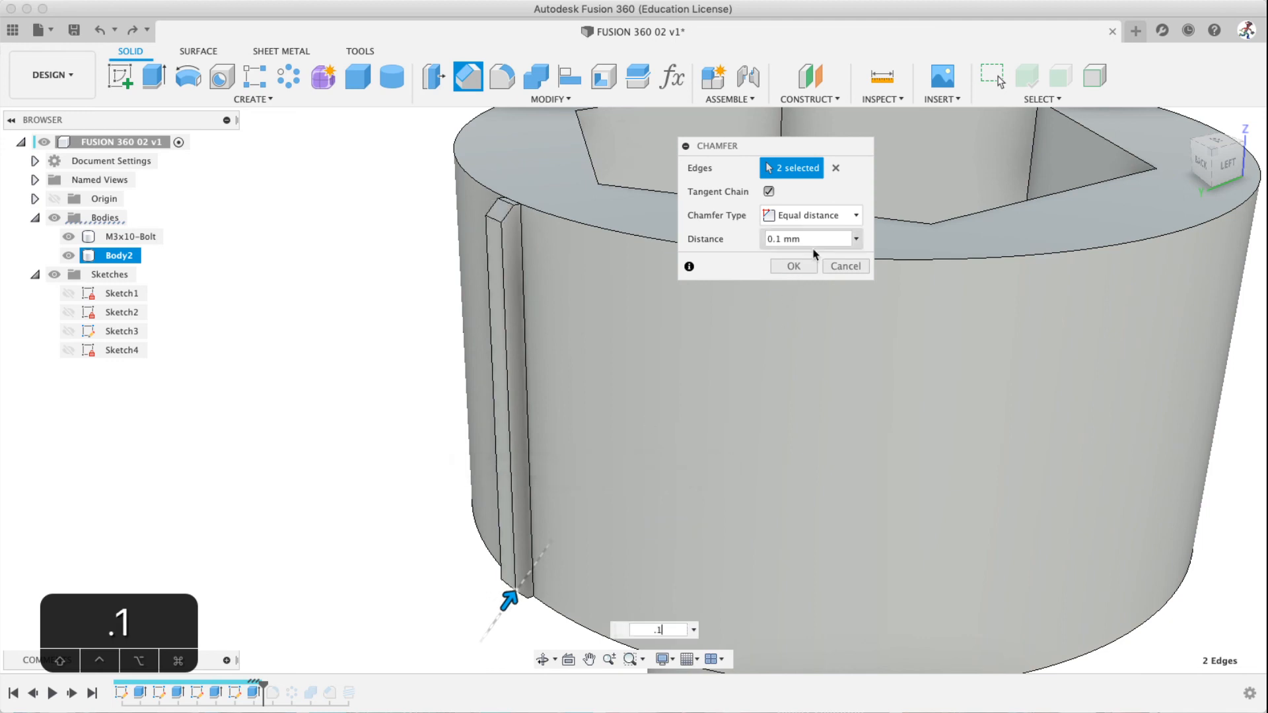
left_click(811, 216)
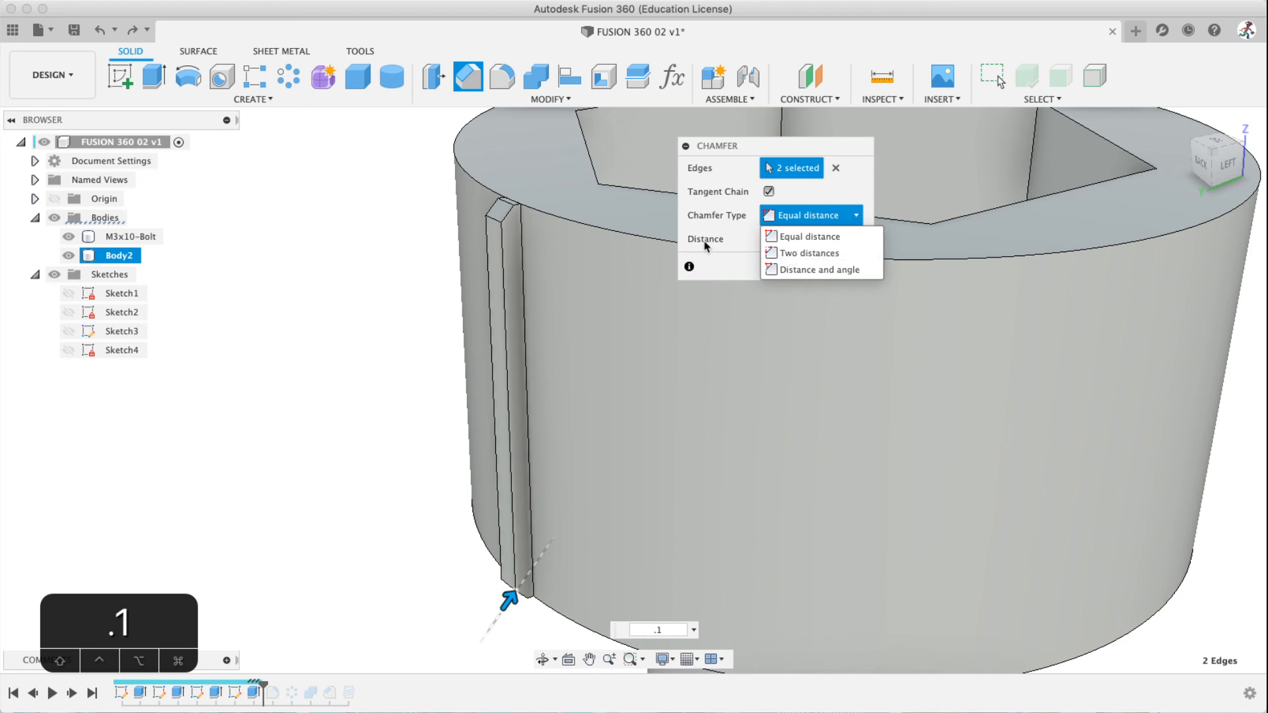
left_click(725, 154)
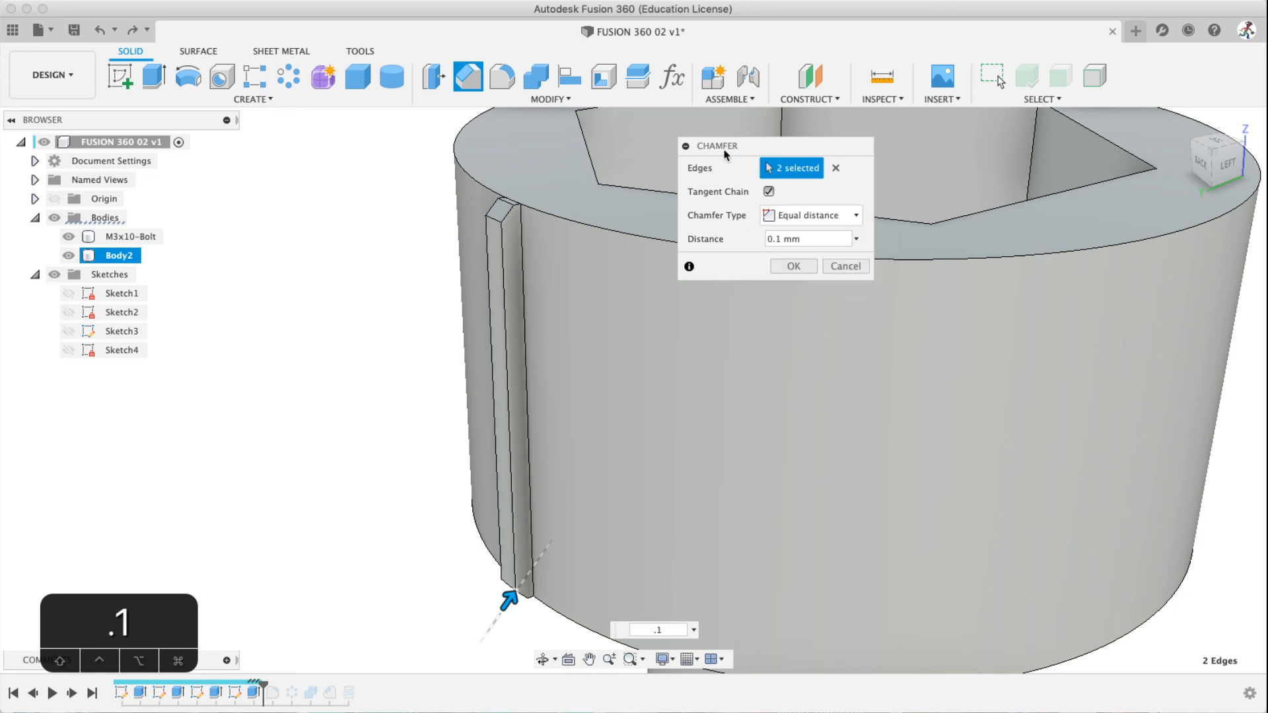
left_click(777, 267)
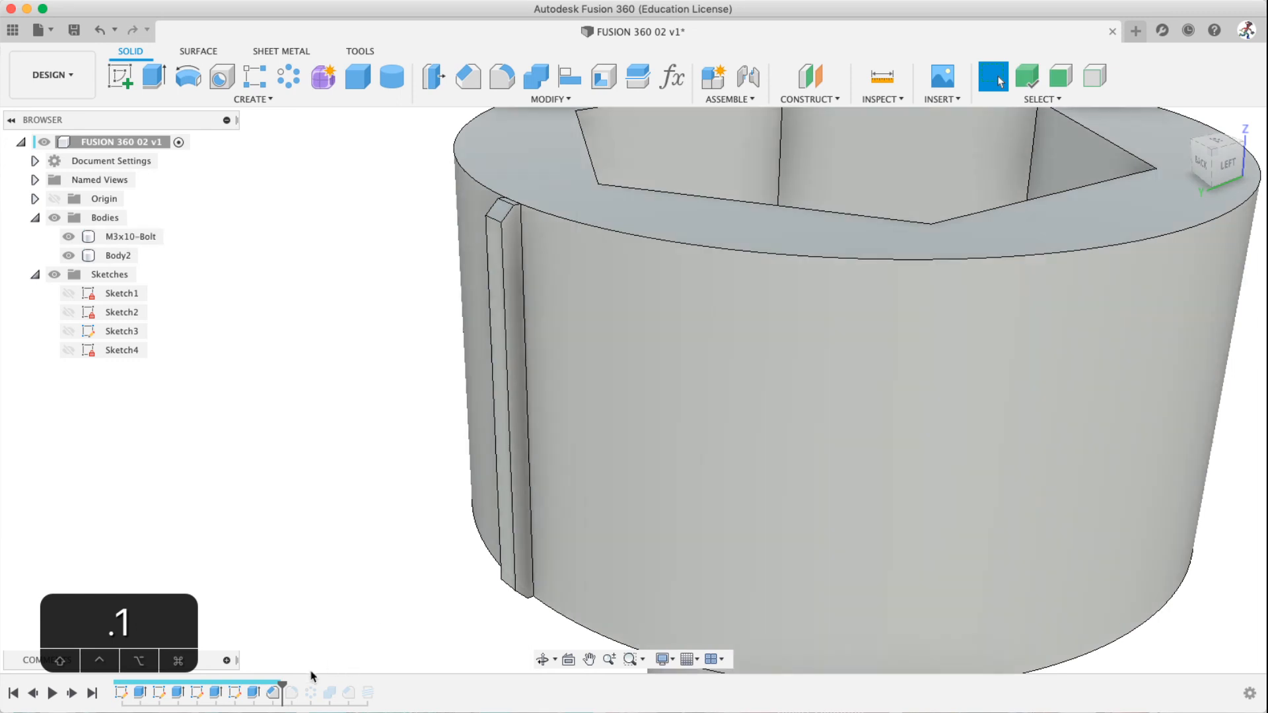
Roll the history forward past the vertical-edge fillet and examine the rib's chamfered upper end
scroll(429, 358, "up", 5)
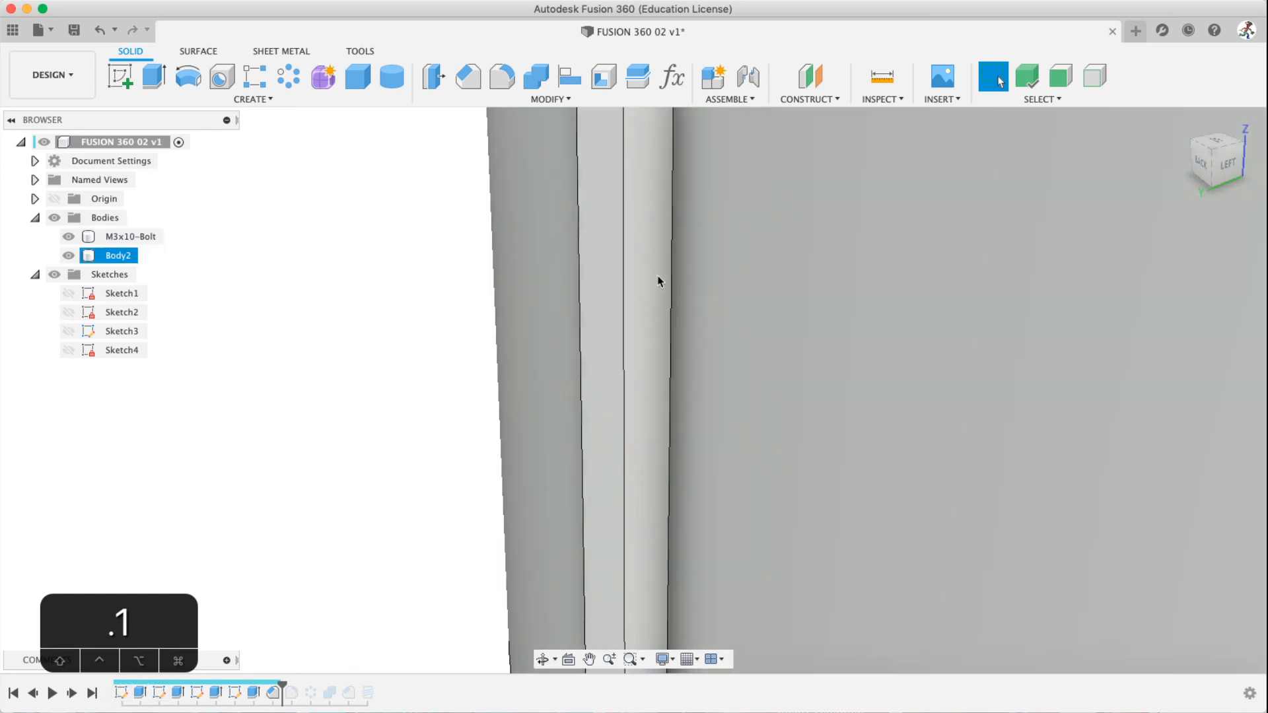
middle_click_drag(658, 277, 562, 490)
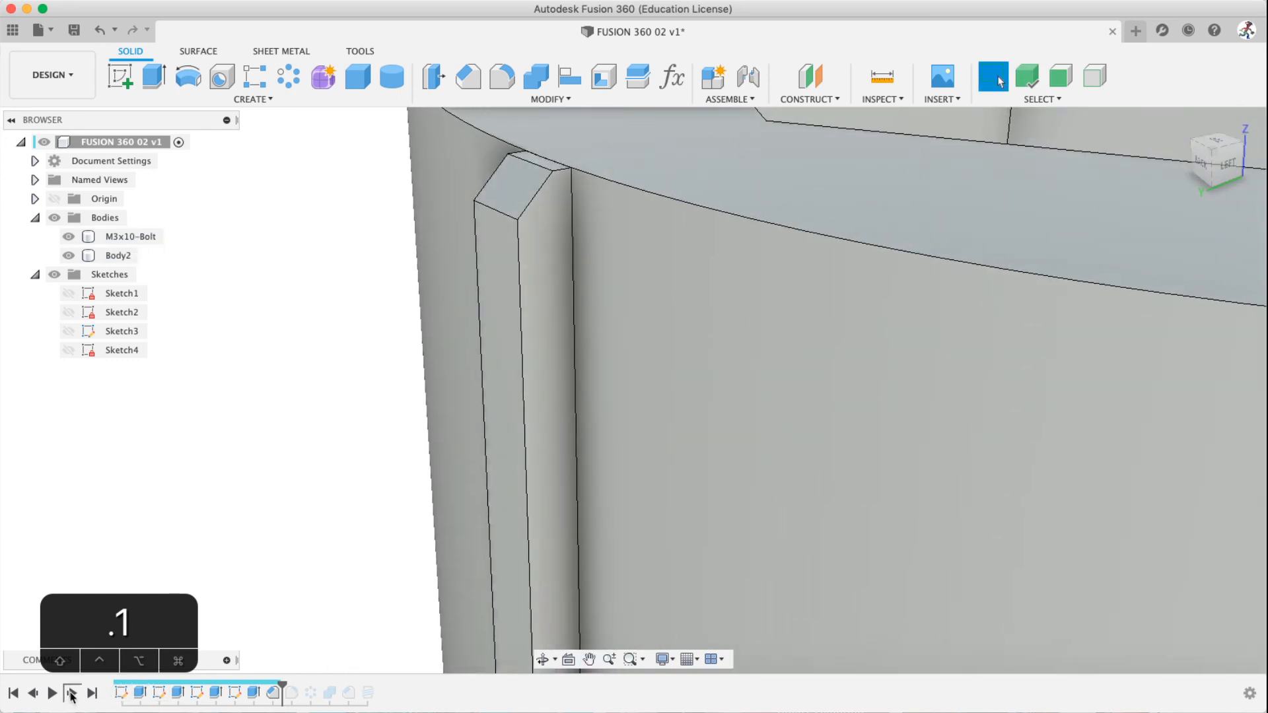
left_click(71, 692)
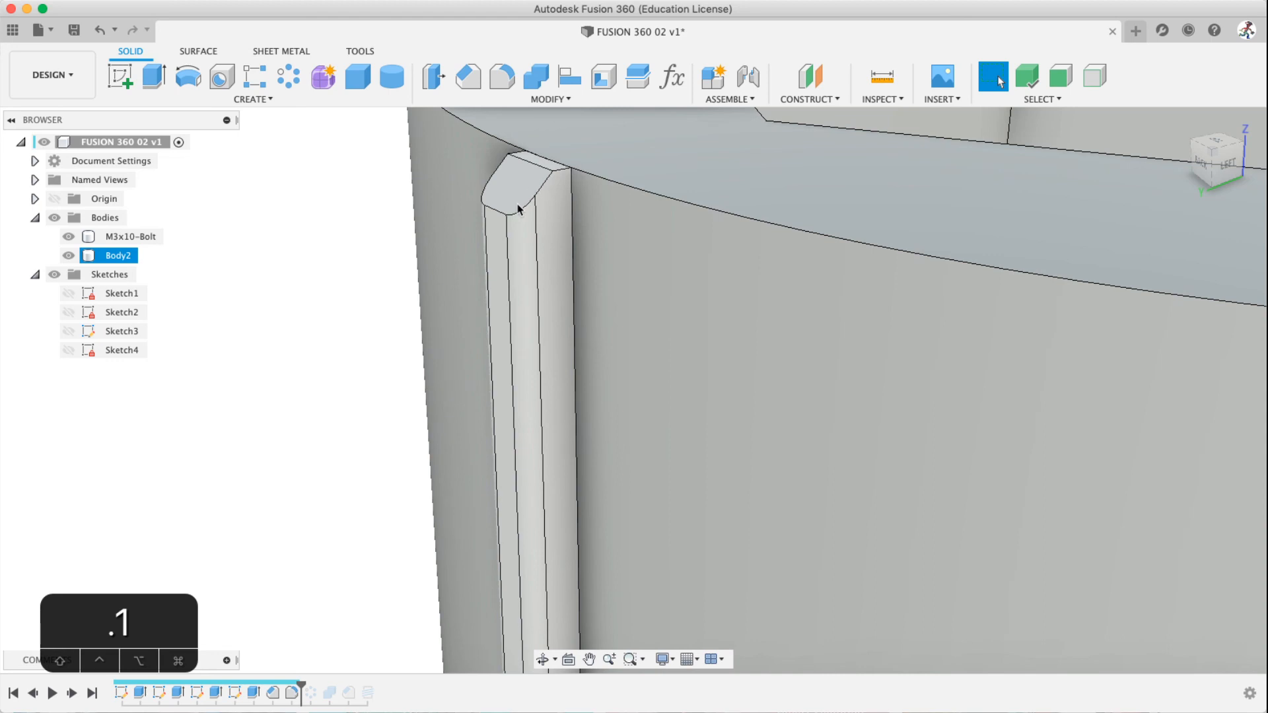
scroll(530, 185, "up", 5)
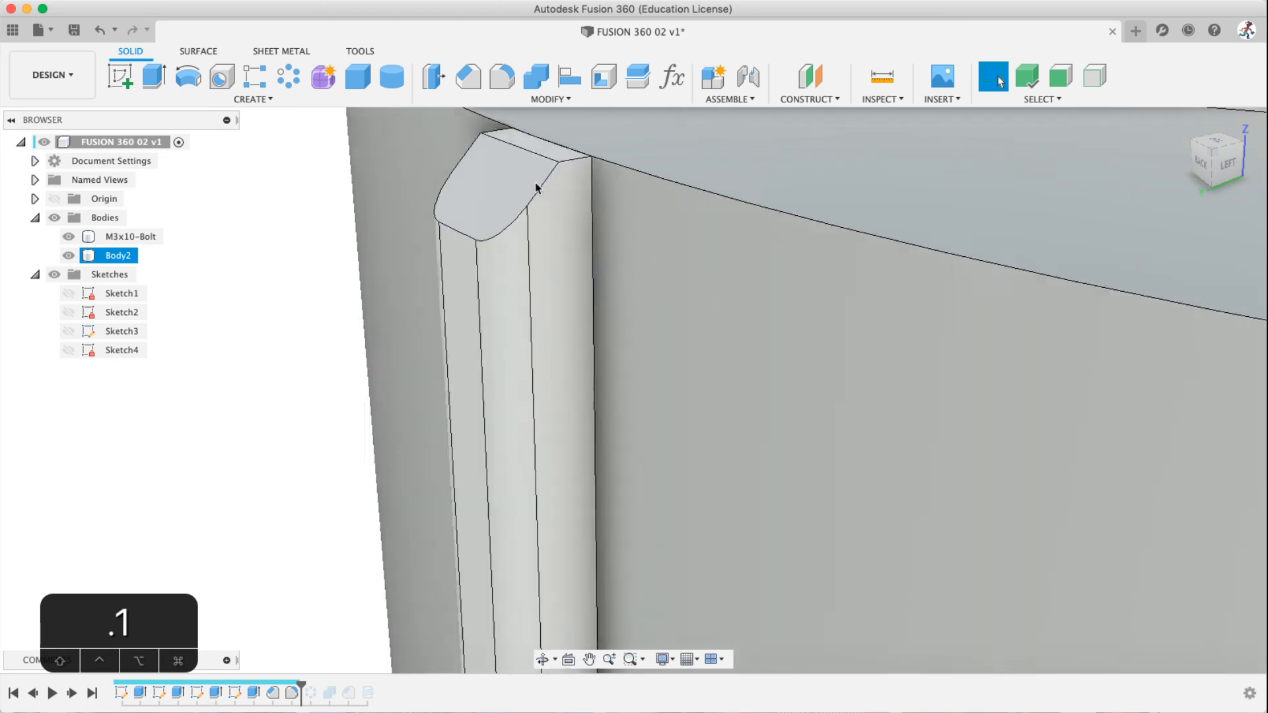
Fillet the edge chain around the rib's upper chamfer face with a 0.02 mm constant radius
middle_click_drag(537, 182, 538, 181)
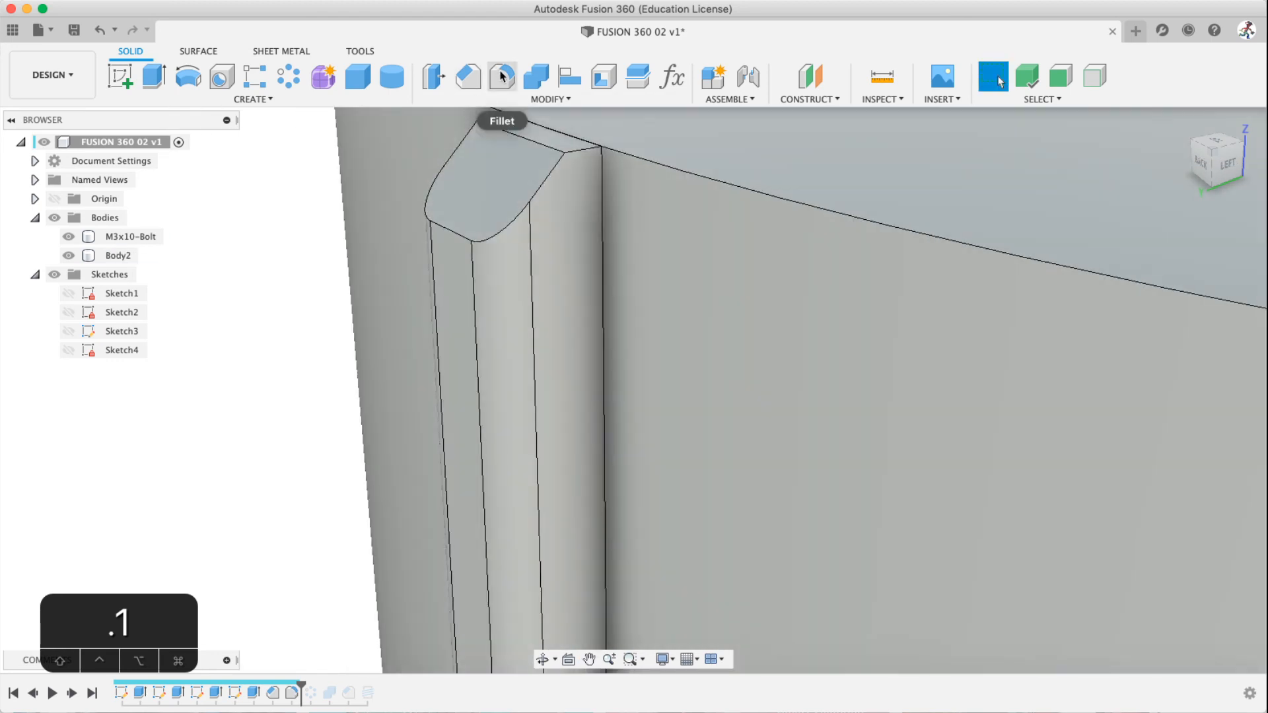
left_click(501, 76)
left_click(546, 174)
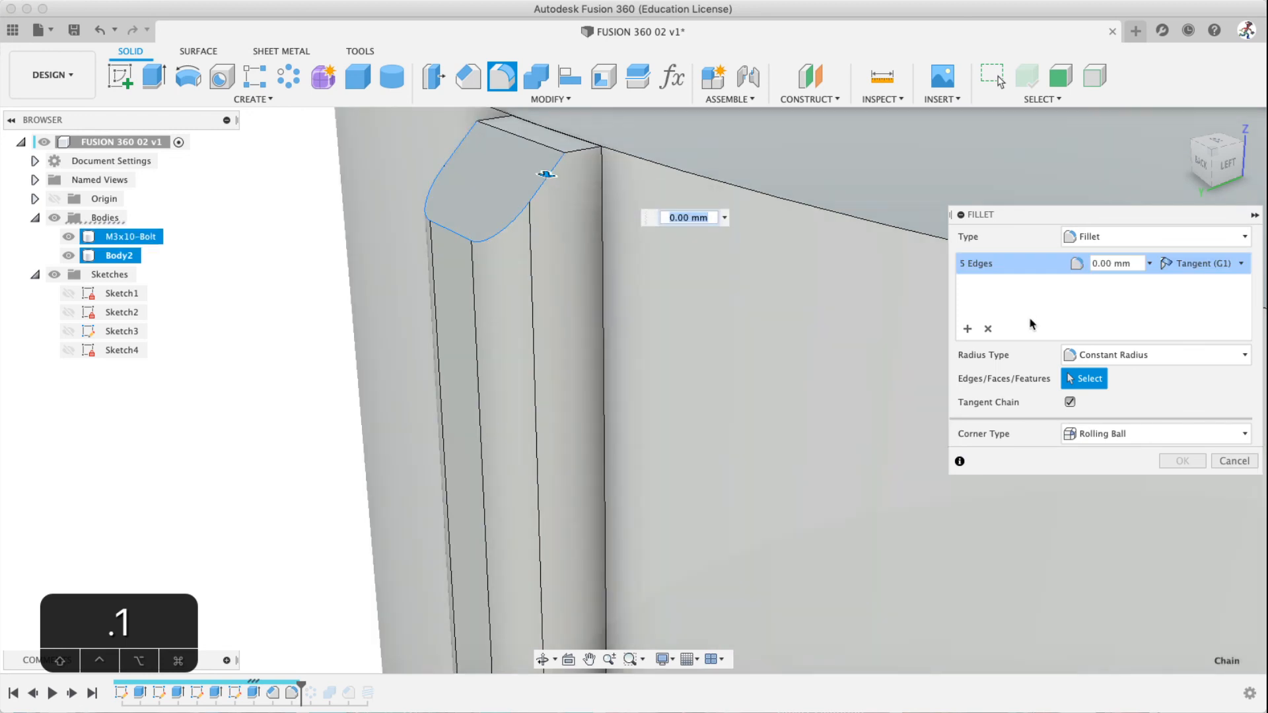
type("1.02")
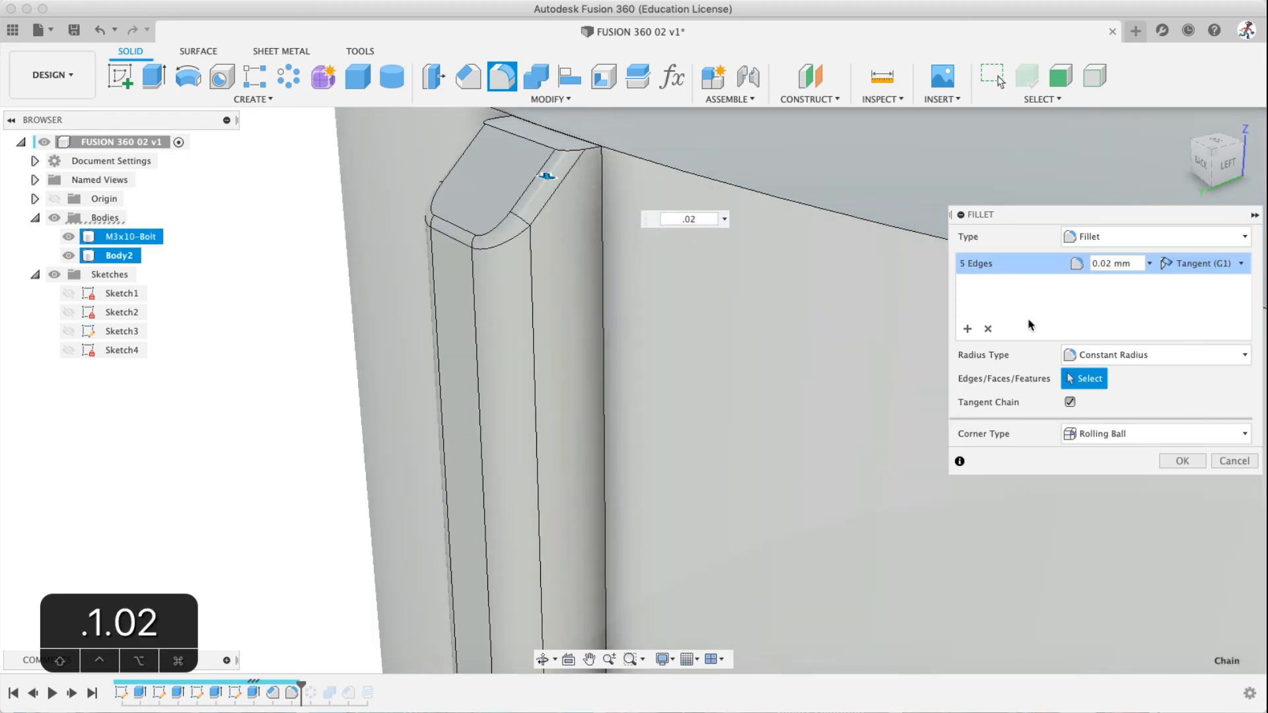
key("Return")
Fillet the edge chain around the rib's lower chamfer face with a 0.02 mm constant radius
scroll(727, 457, "down", 10)
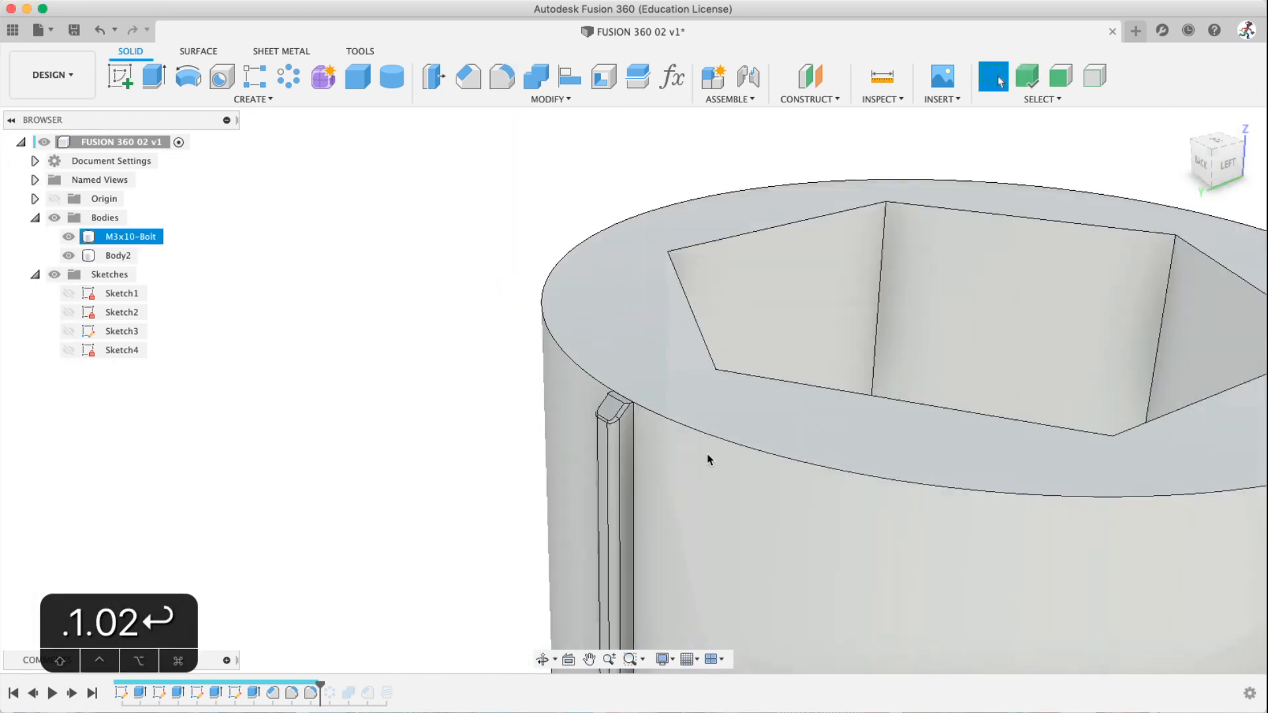
middle_click_drag(664, 511, 654, 175)
scroll(612, 538, "up", 5)
middle_click_drag(605, 564, 591, 420)
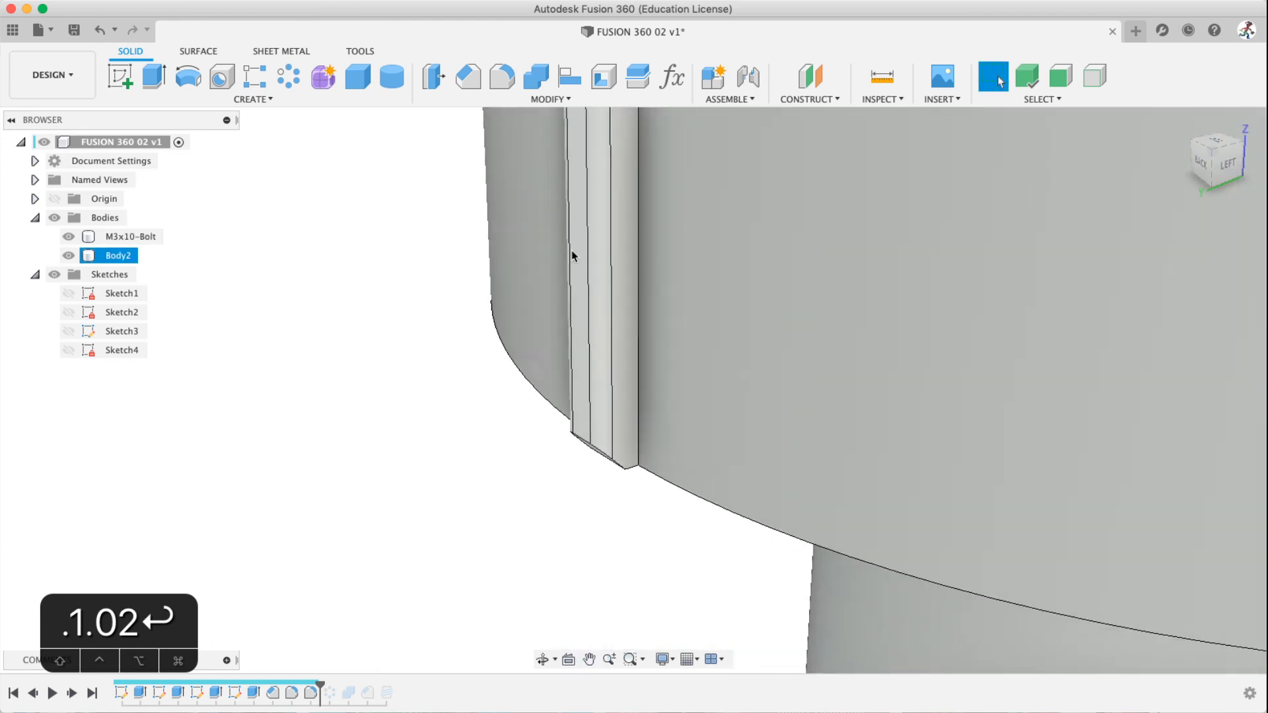
left_click(502, 77)
left_click(598, 454)
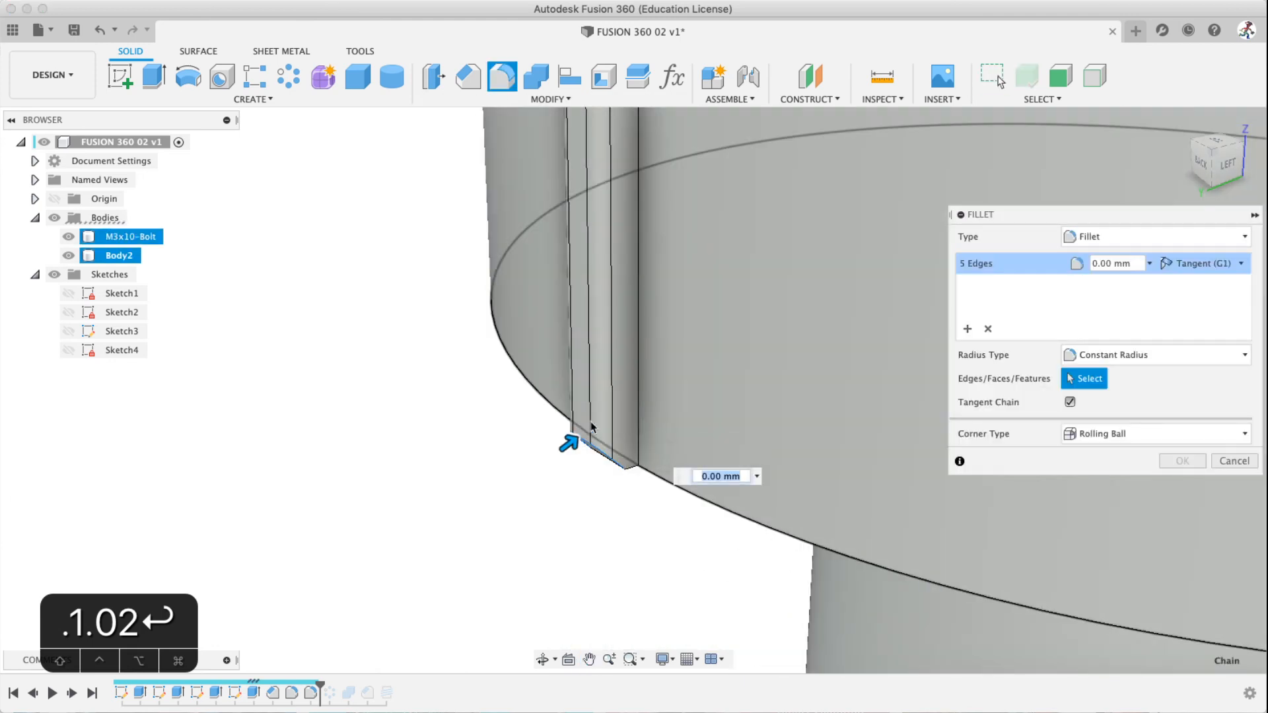
type(".02")
key("Return")
Roll the design history forward to its end to restore the patterned ribs and modeled thread
scroll(664, 280, "down", 8)
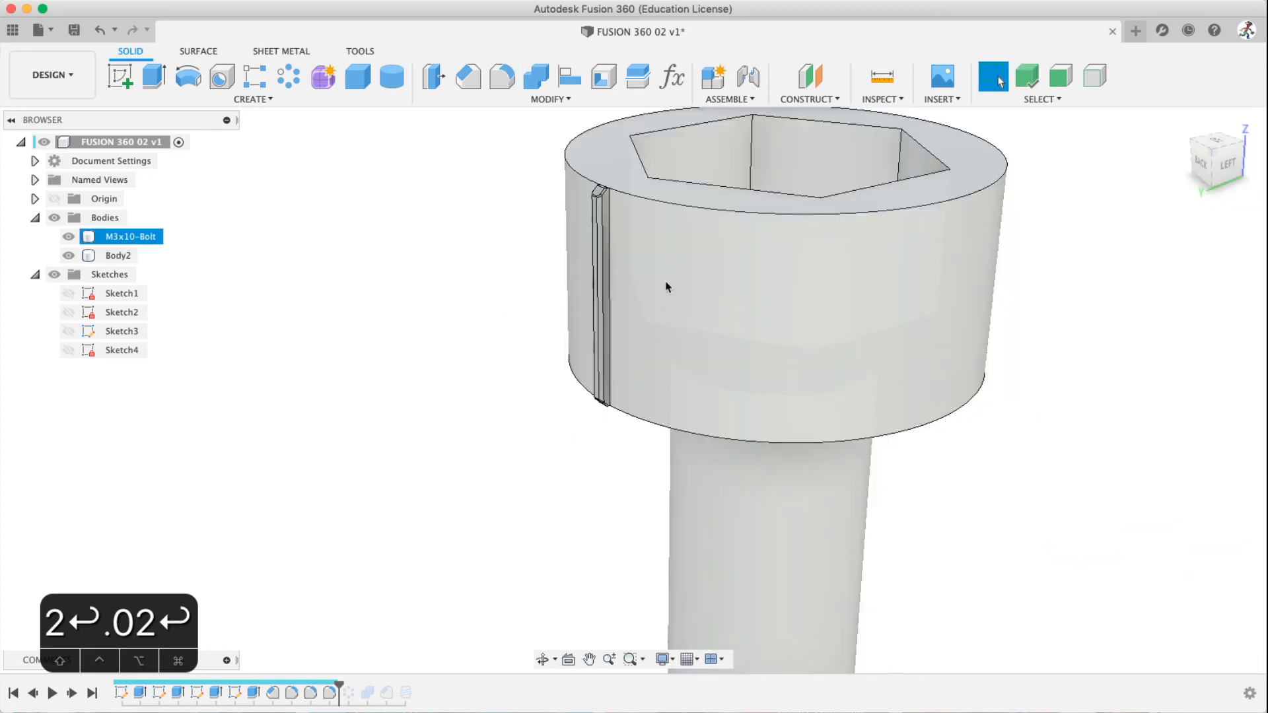
middle_click_drag(666, 287, 568, 452)
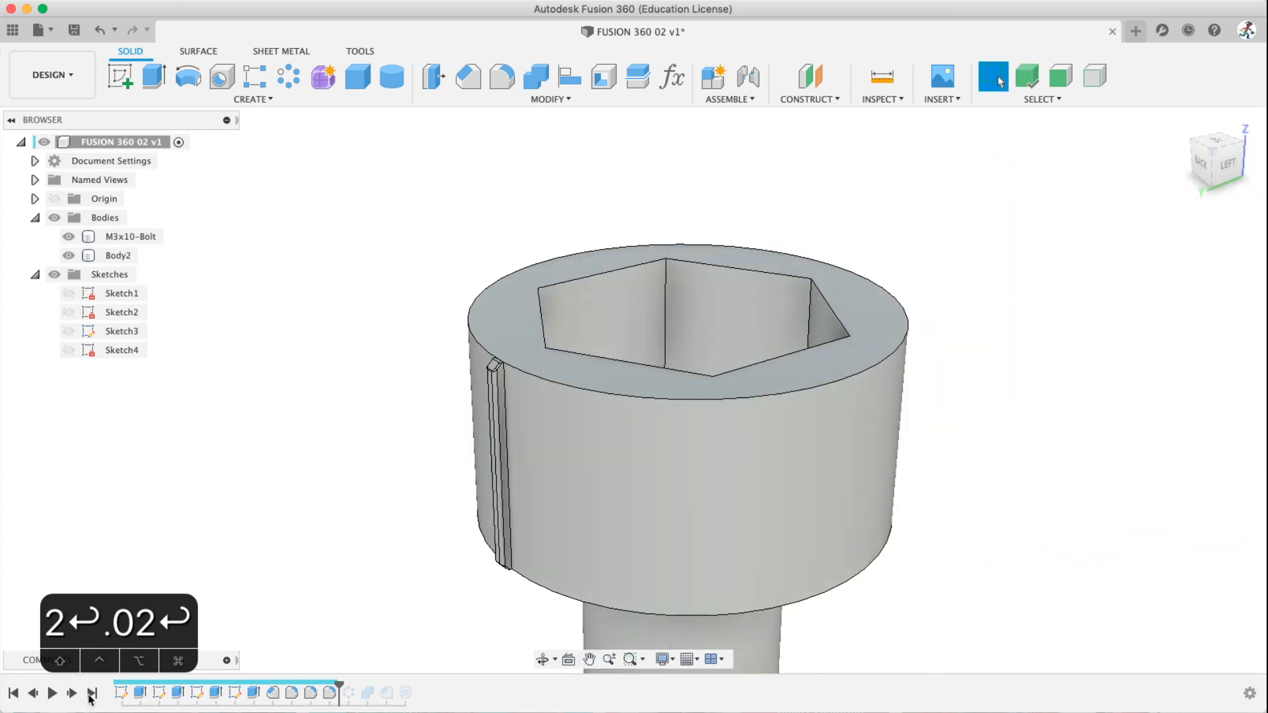
left_click(92, 693)
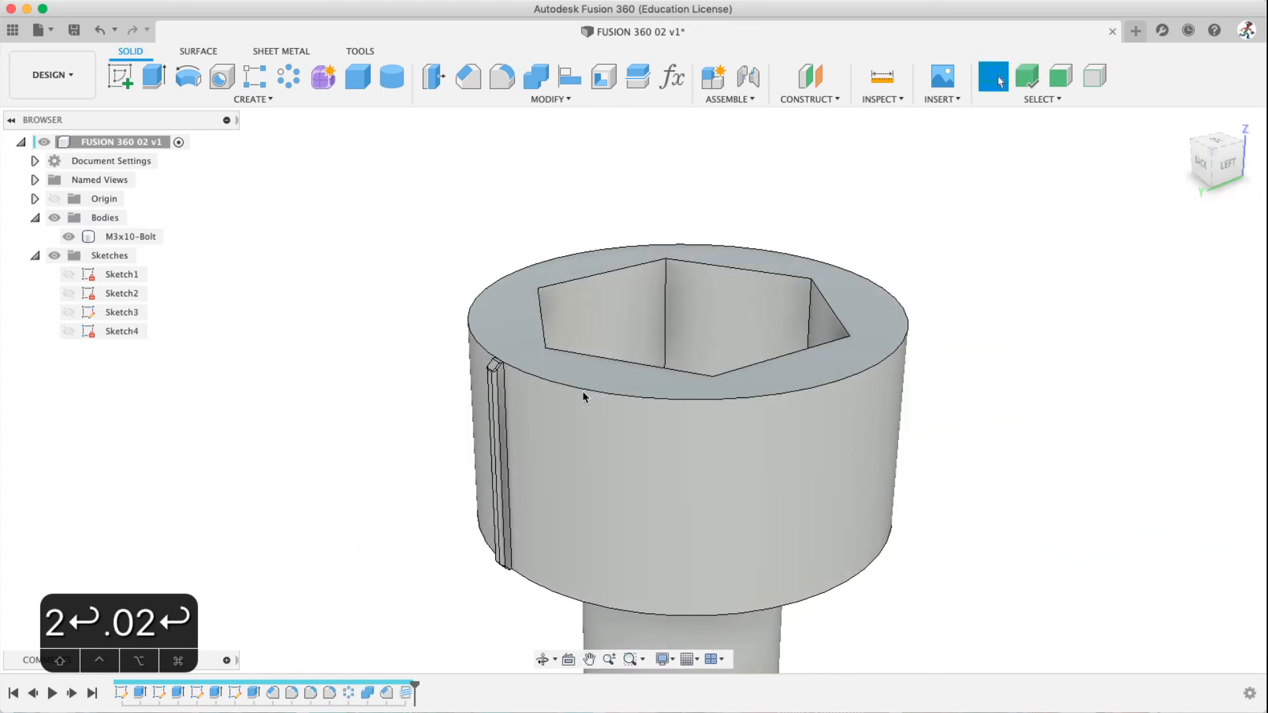
Examine the chamfered and filleted ribs around the bolt head, the hex socket edges and the whole bolt
scroll(541, 398, "up", 6)
middle_click_drag(539, 398, 481, 365, "shift")
middle_click_drag(474, 359, 650, 391, "shift")
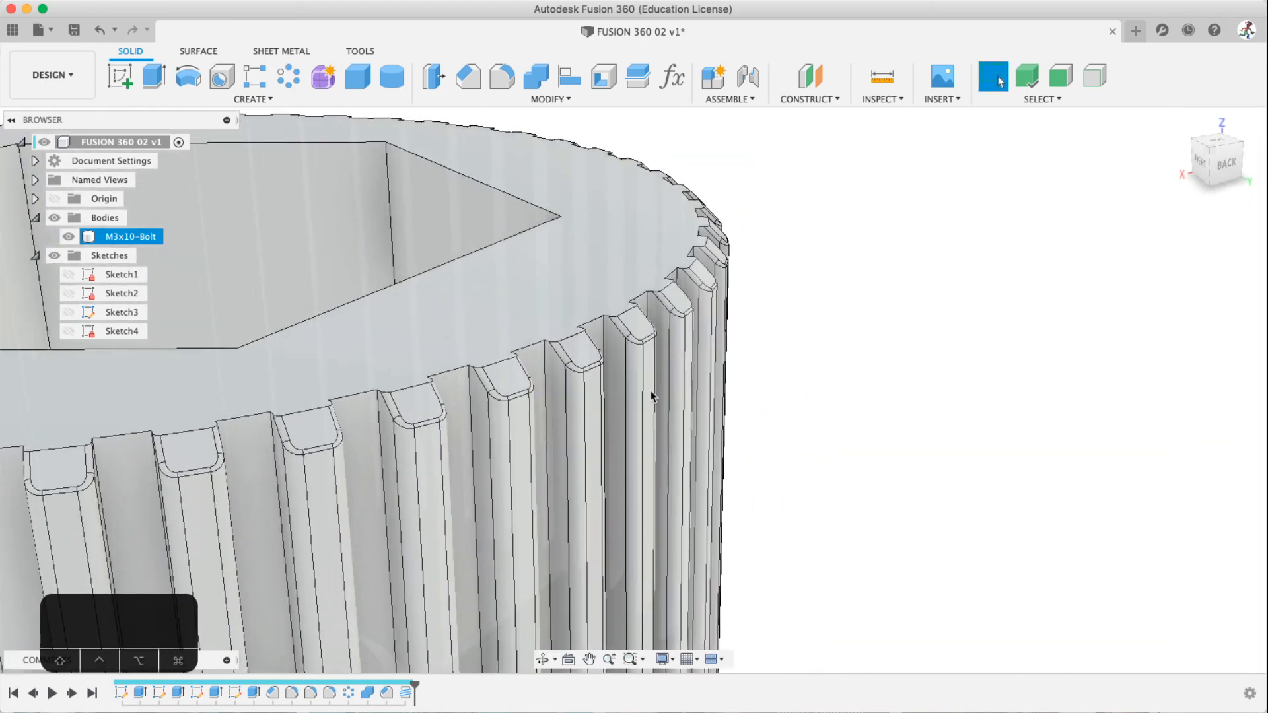
scroll(651, 395, "up", 10)
scroll(519, 398, "down", 10)
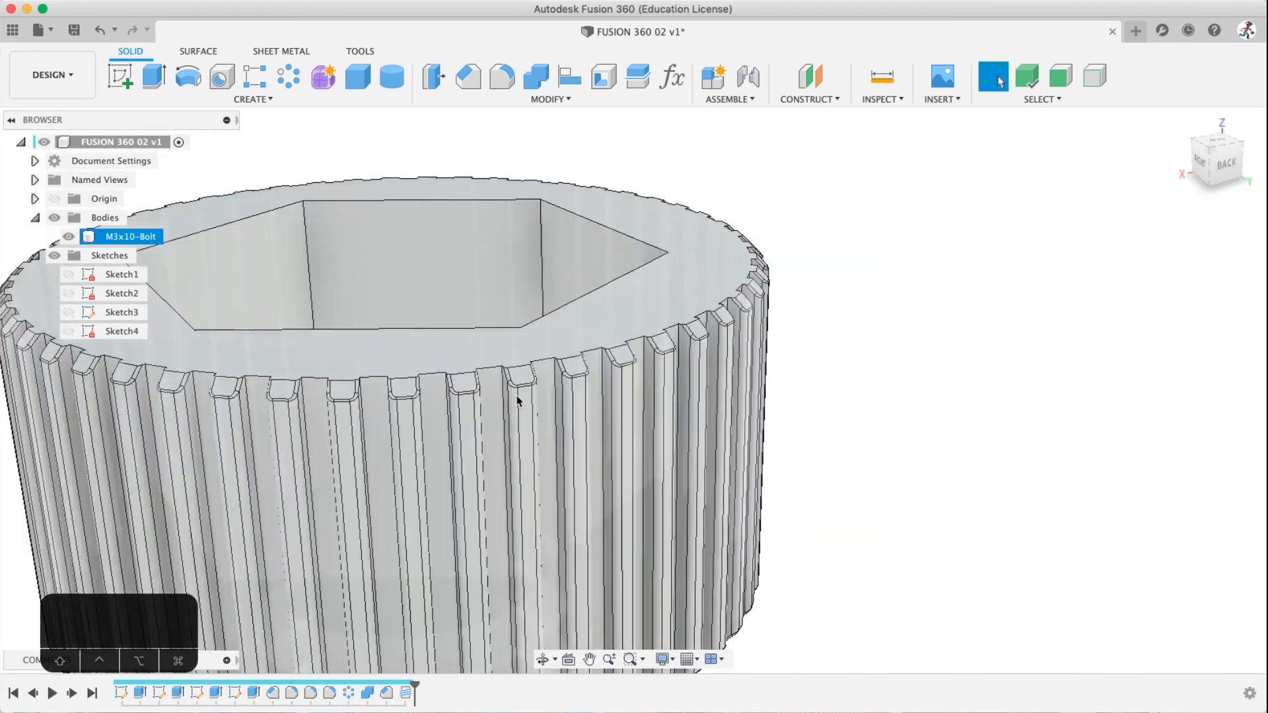
middle_click_drag(557, 385, 529, 383, "shift")
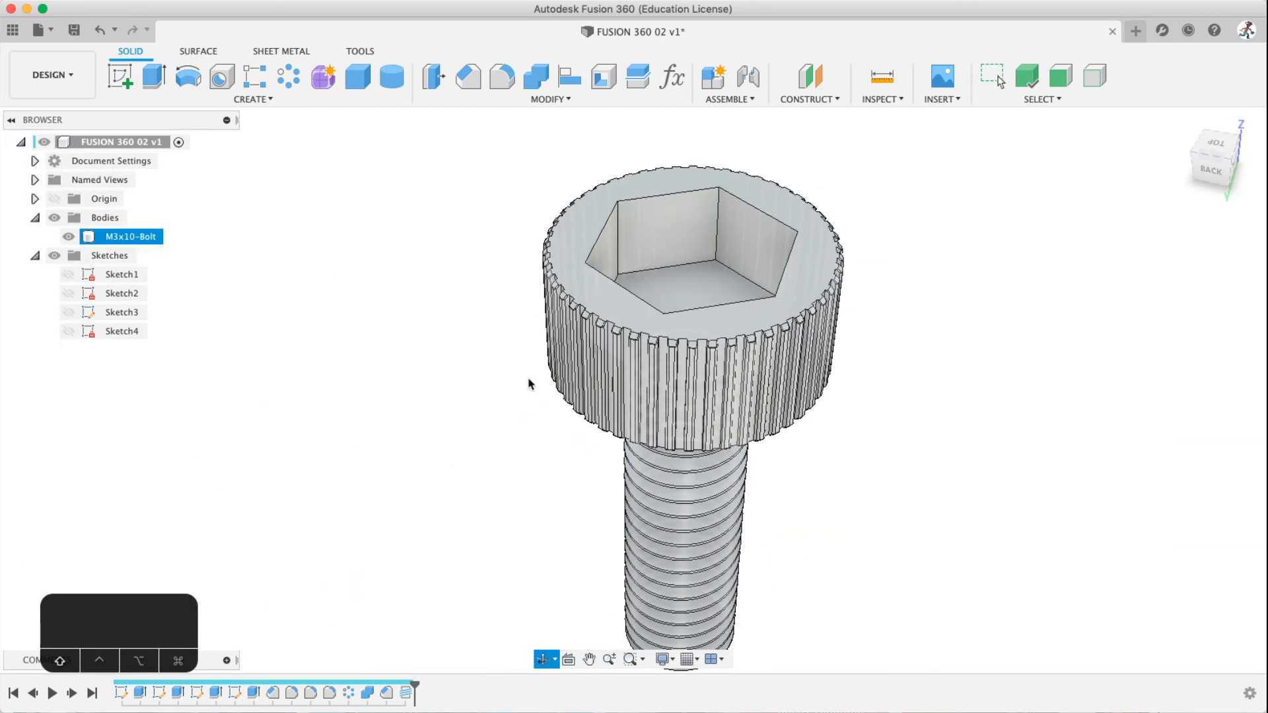
scroll(572, 327, "up", 6)
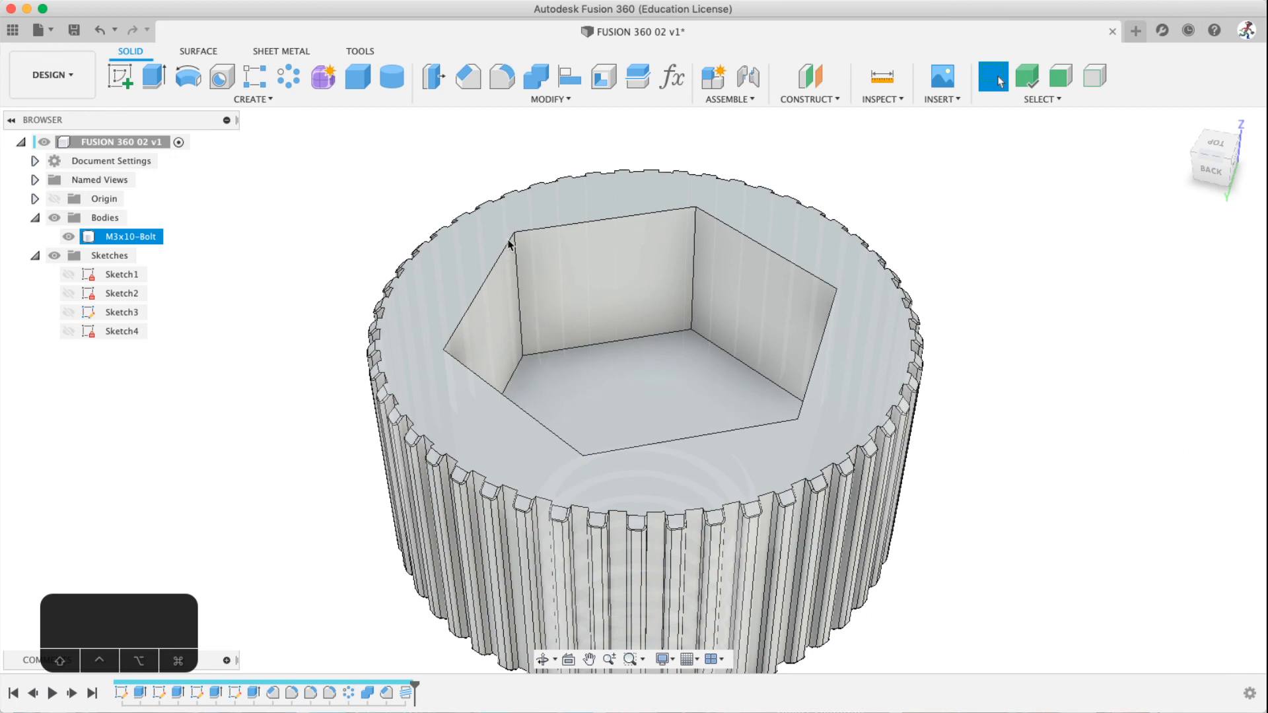
scroll(489, 267, "down", 5)
scroll(462, 291, "up", 10)
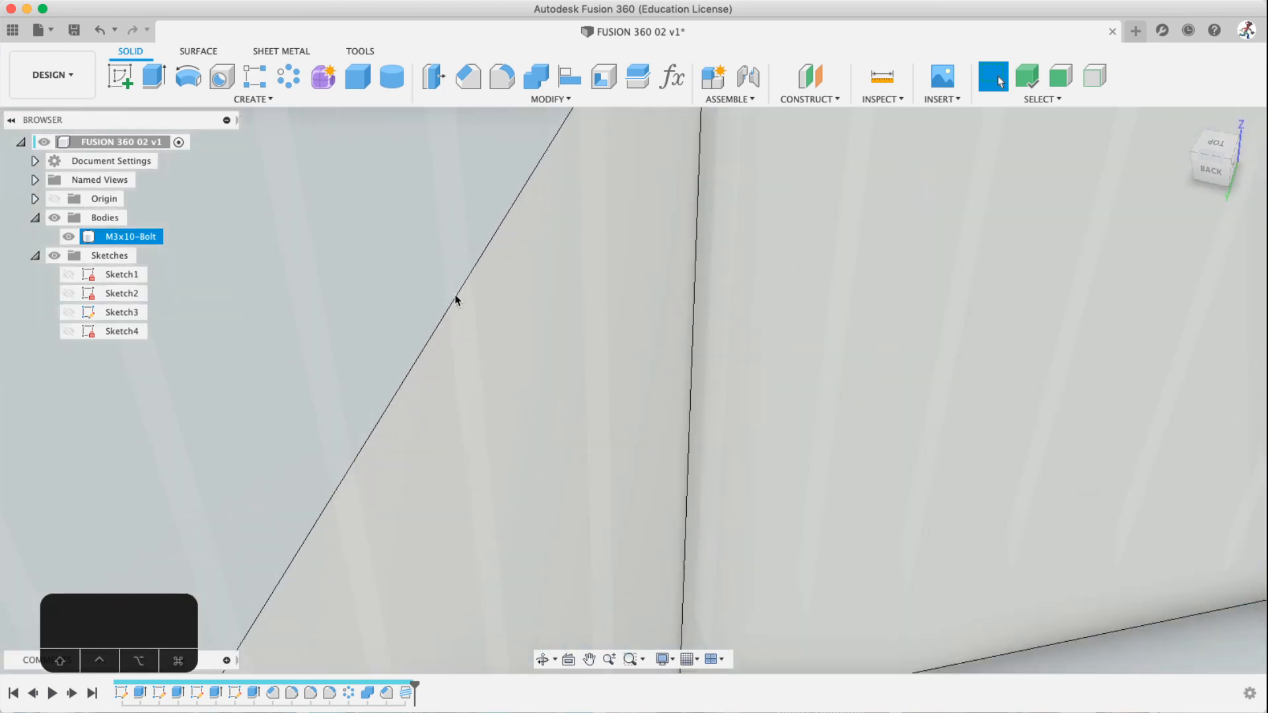
scroll(489, 332, "down", 10)
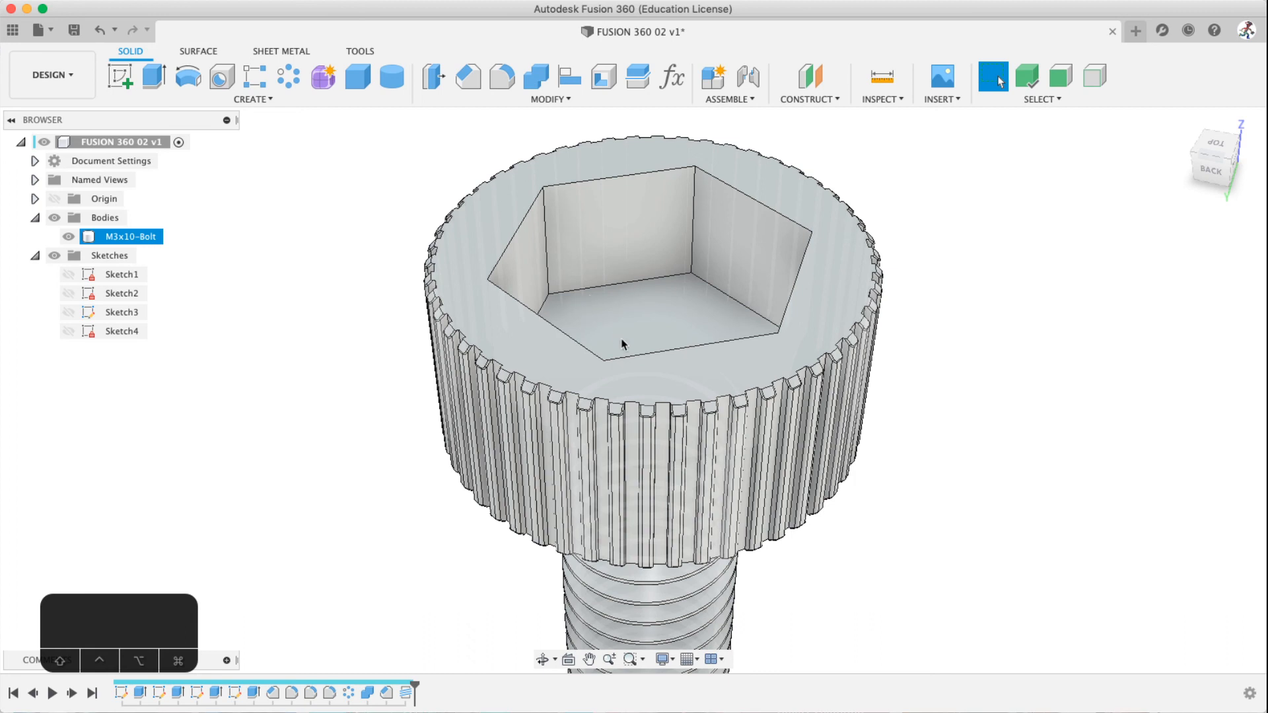
middle_click_drag(623, 344, 563, 344)
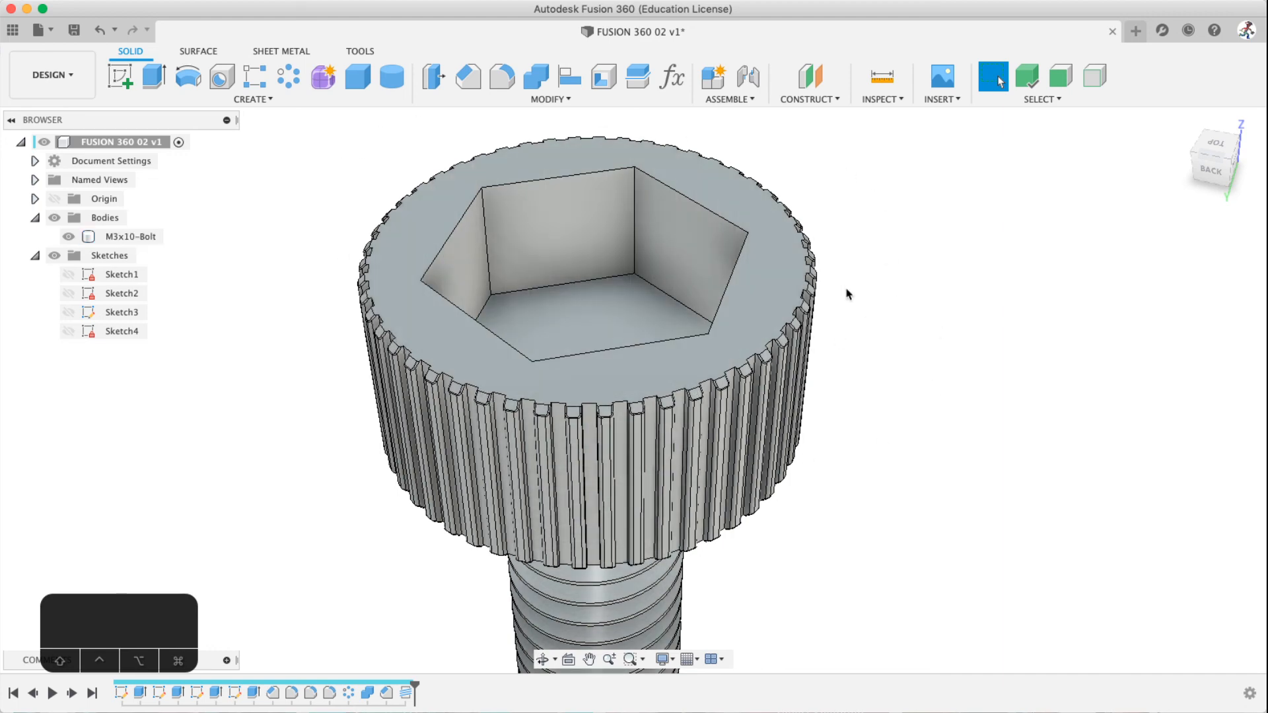
scroll(575, 422, "down", 5)
middle_click_drag(599, 461, 600, 413)
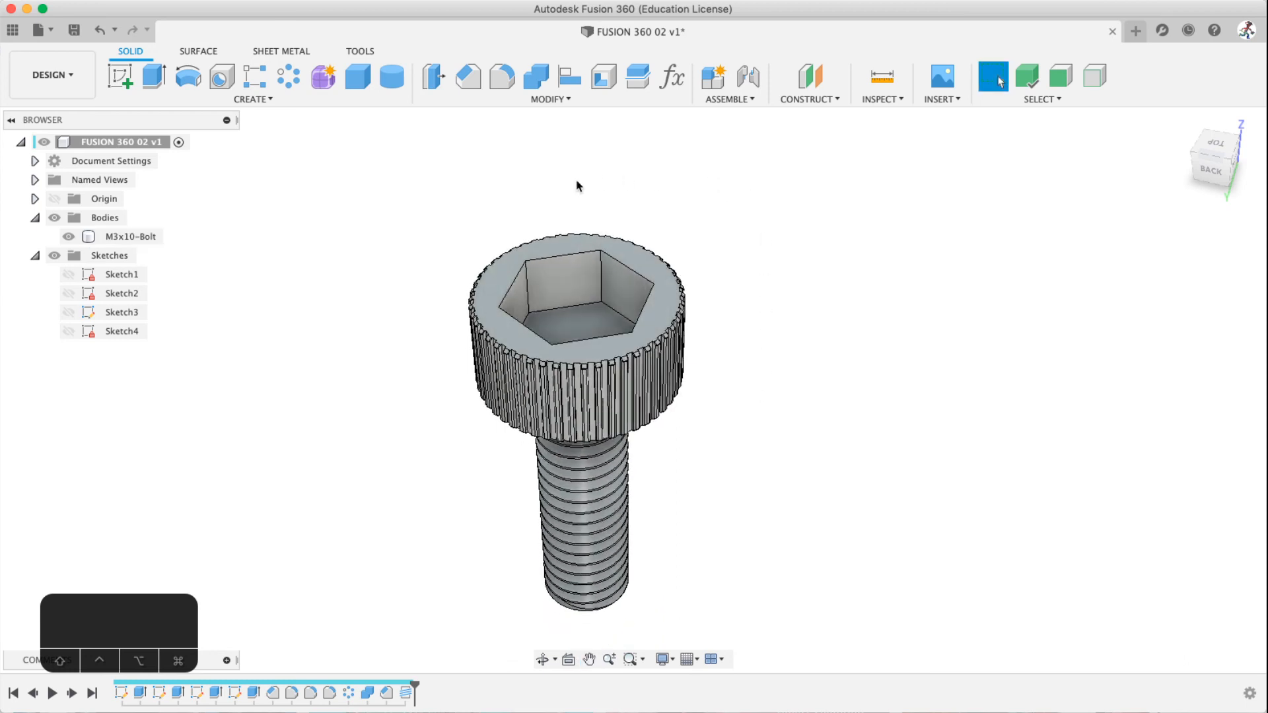
Save the design as a new version with the description "Bolt Finished"
key("super+s")
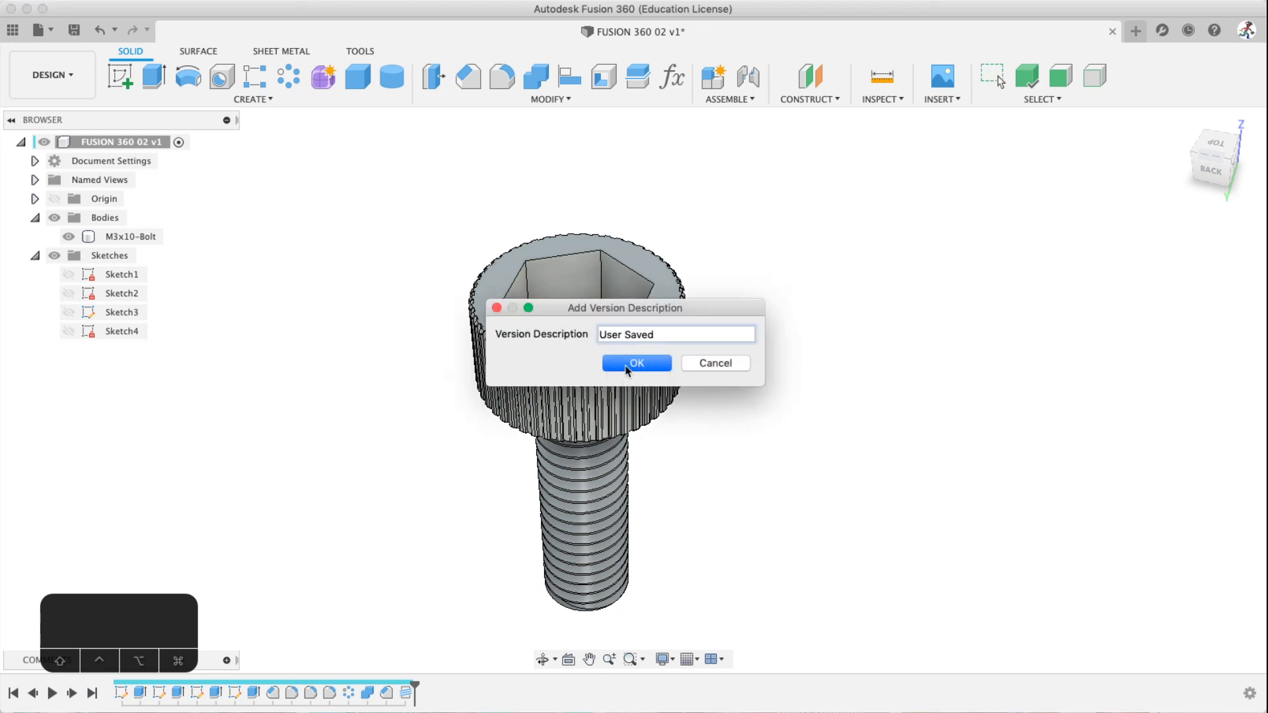
key("BackSpace")
key("BackSpace")
key("BackSpace")
key("BackSpace")
key("BackSpace")
key("BackSpace")
key("BackSpace")
key("BackSpace")
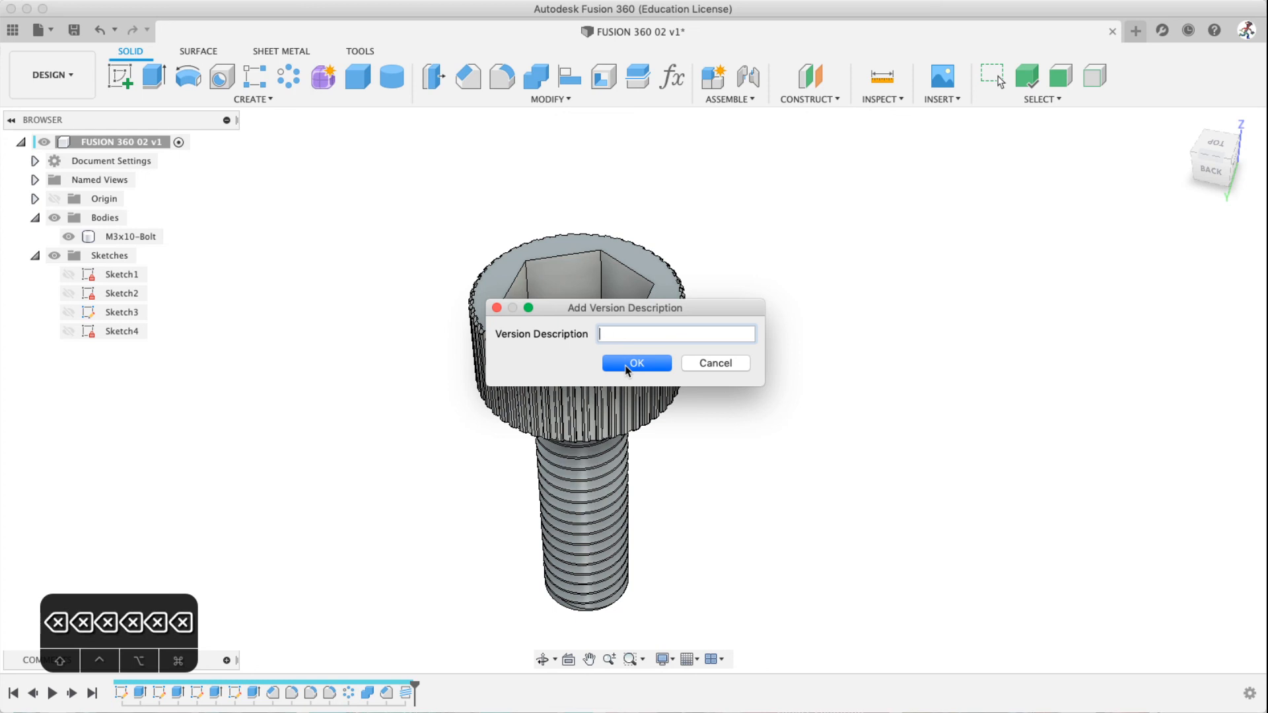
type("Bolt Fini")
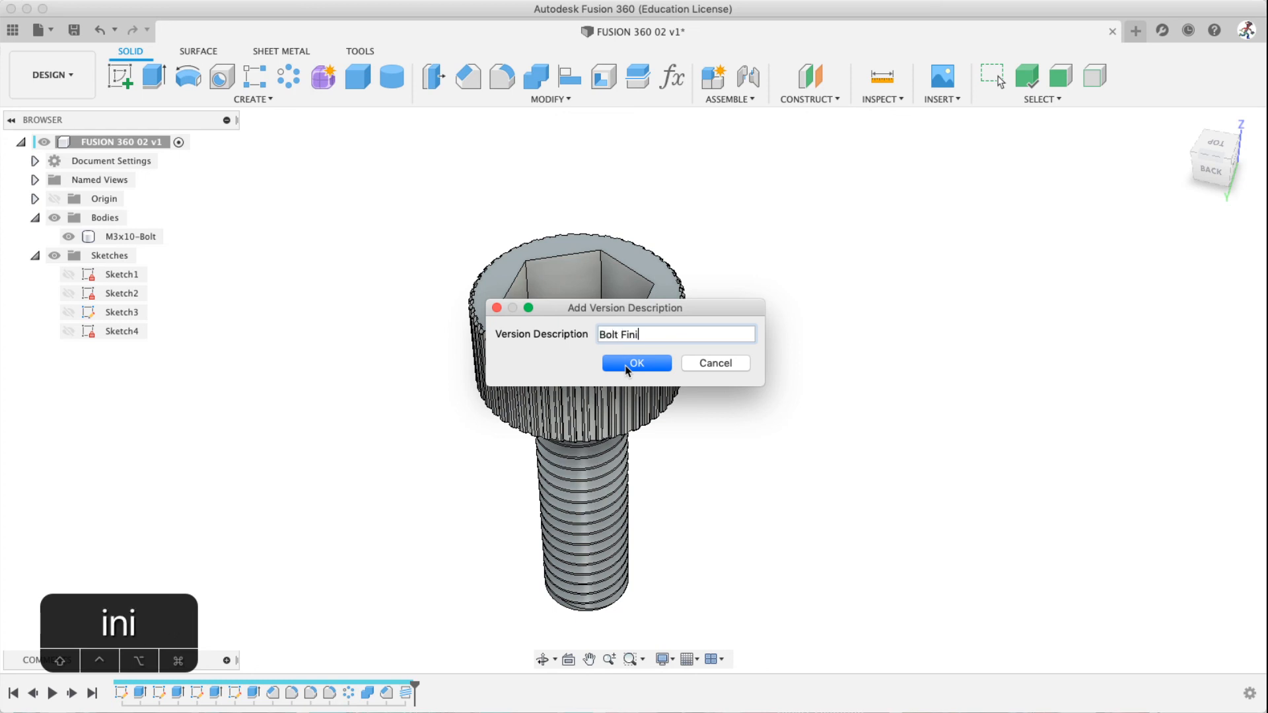
type("shed")
left_click(625, 364)
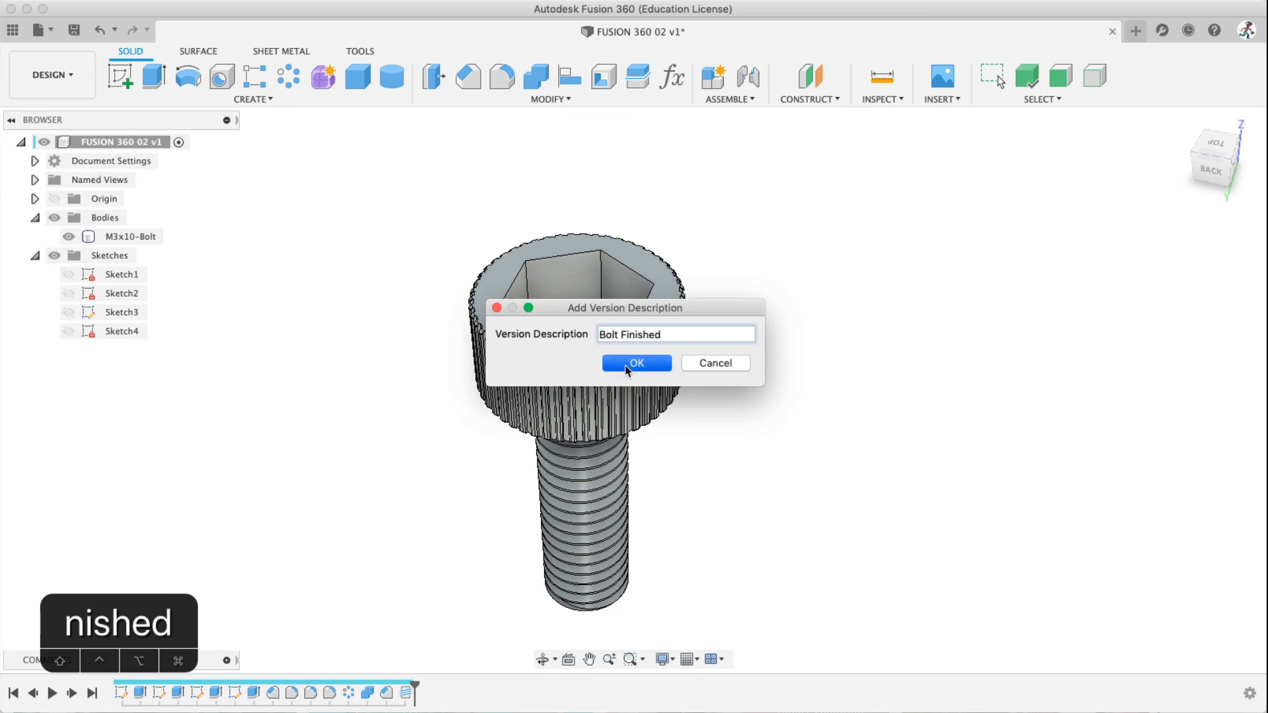
left_click(660, 383)
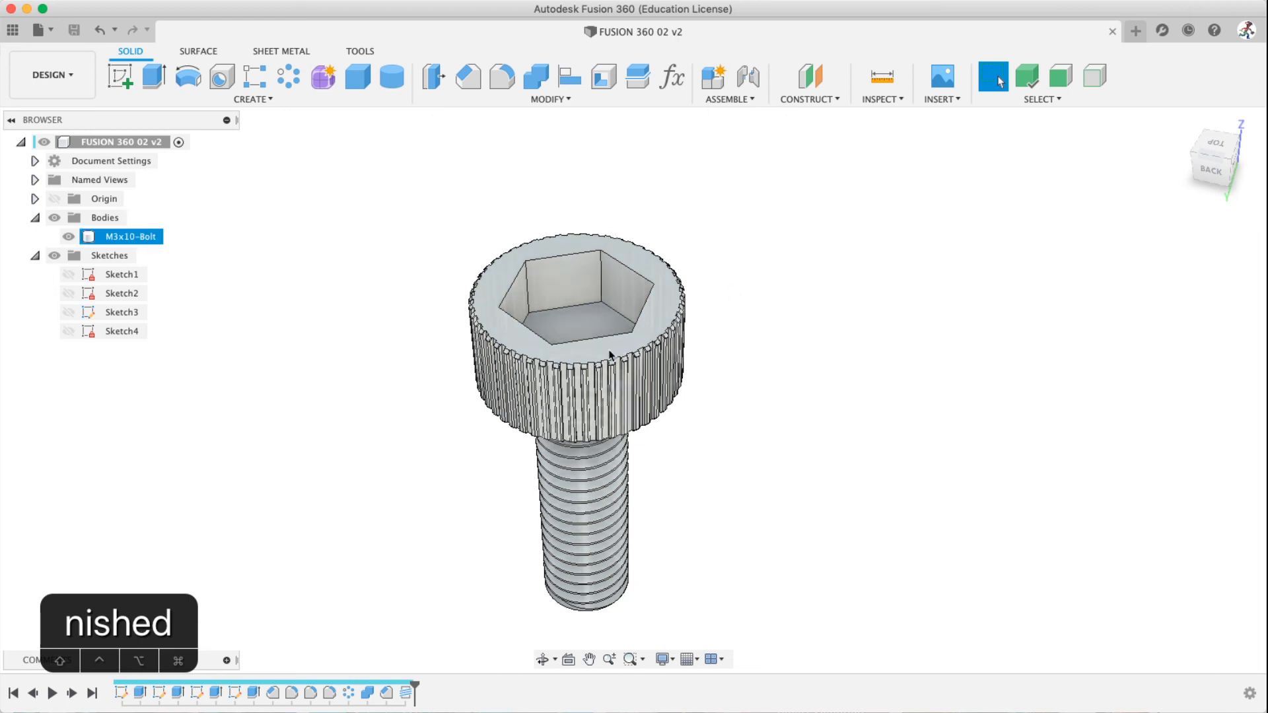
Open the Appearance settings and enlarge the dialog to show more of the material library
scroll(589, 342, "down", 5)
scroll(589, 342, "up", 5)
middle_click_drag(587, 351, 565, 321)
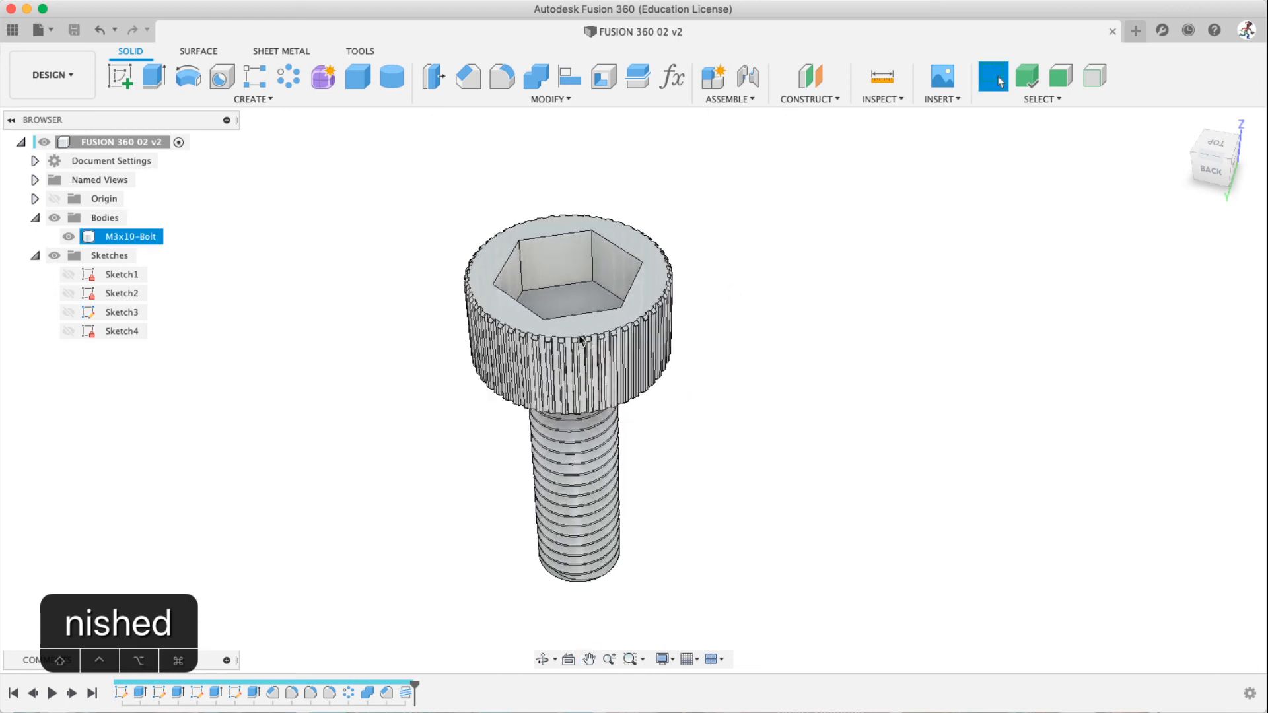
left_click(252, 99)
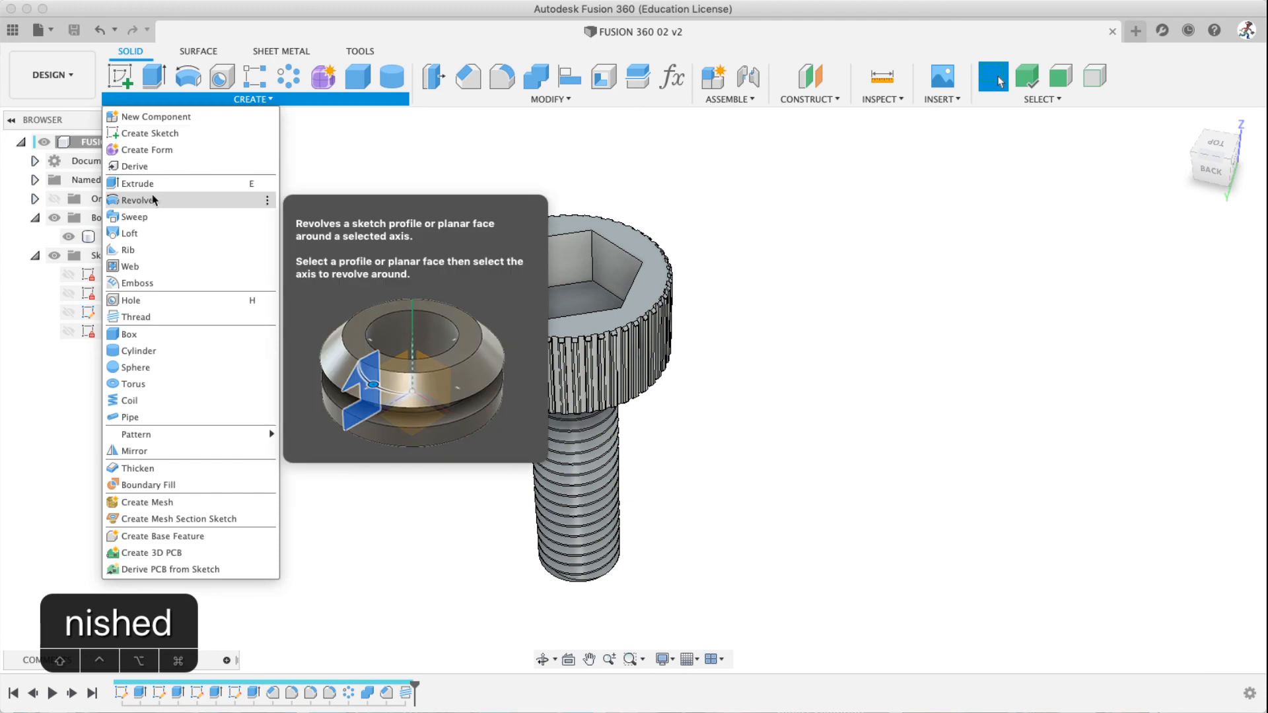
left_click(509, 99)
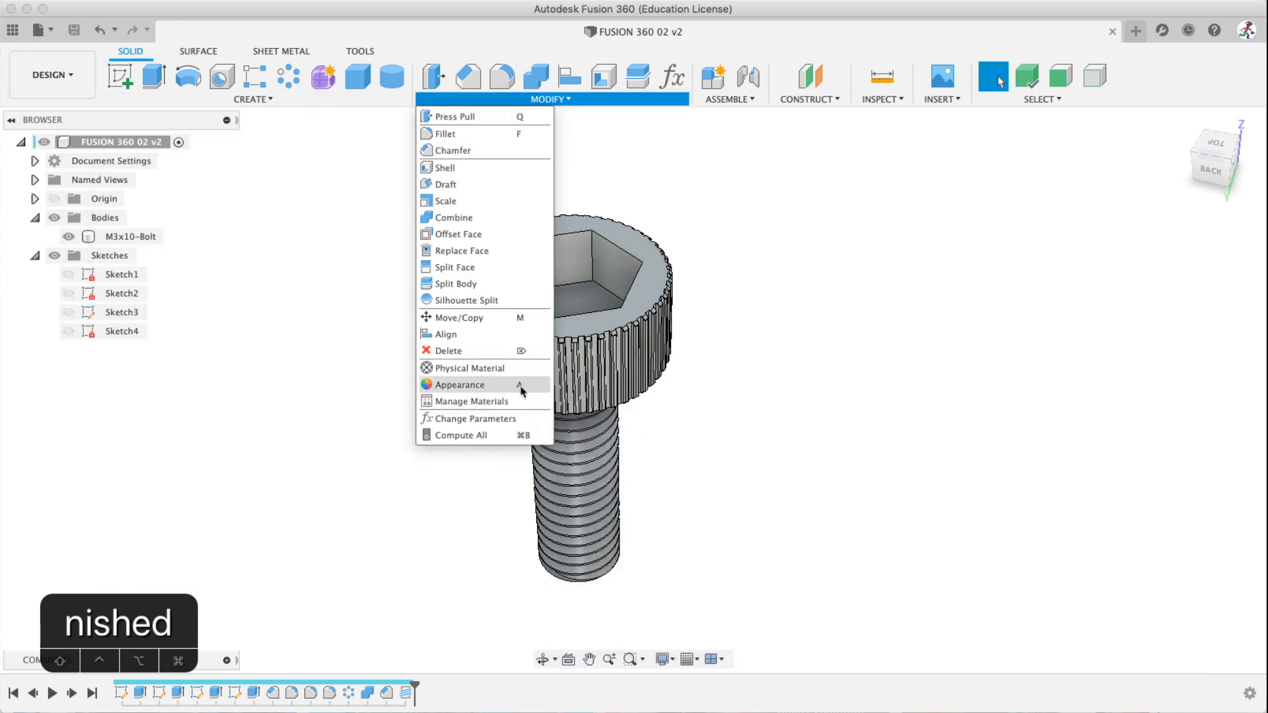
left_click(352, 370)
key("a")
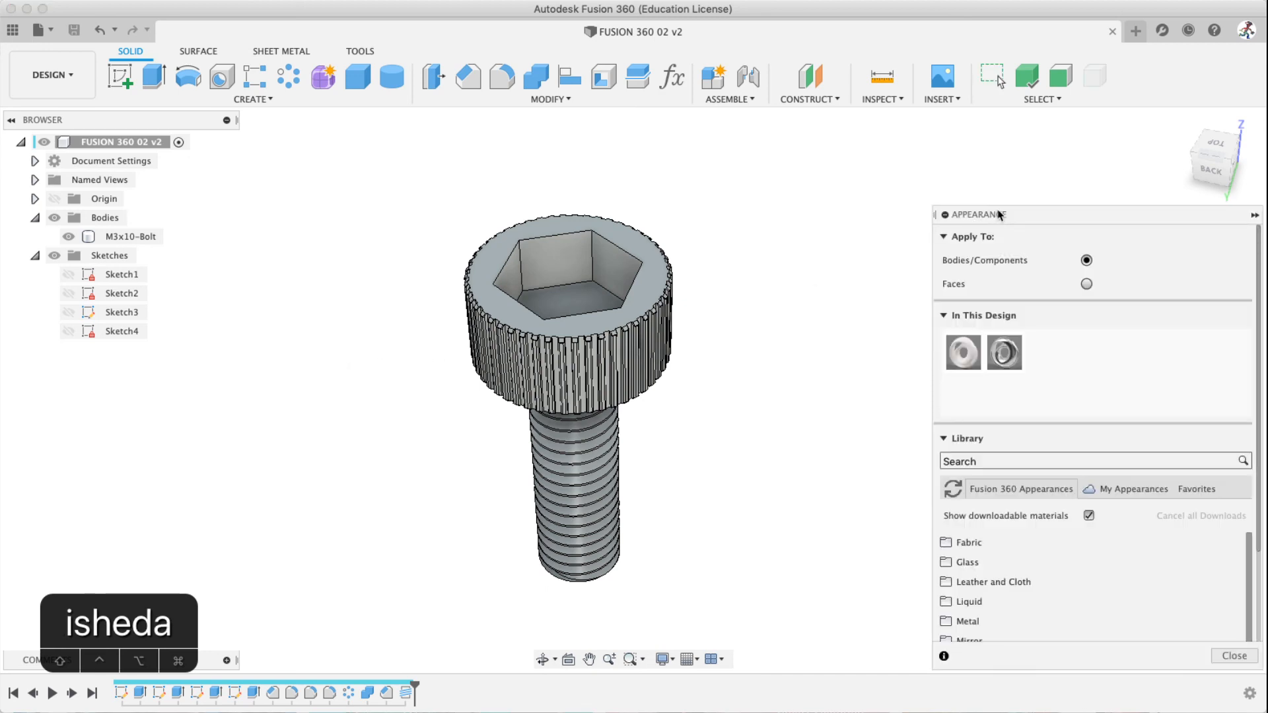
left_click_drag(1001, 214, 964, 114)
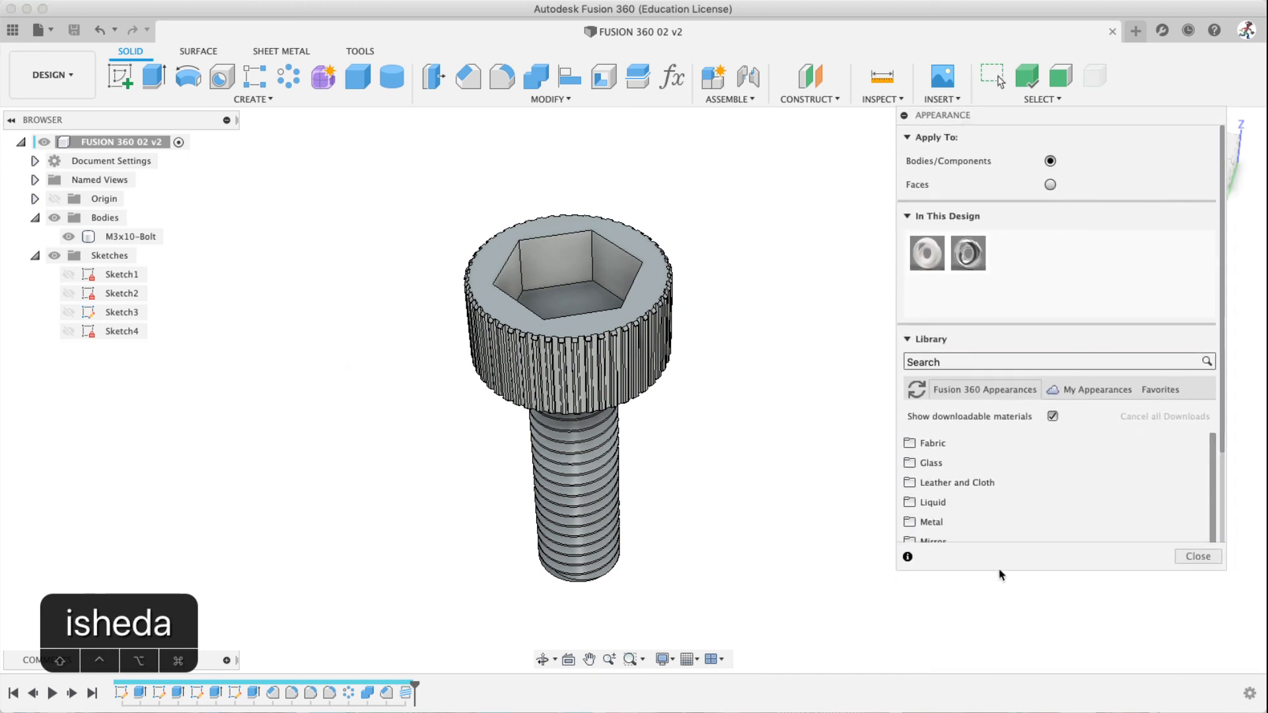
left_click_drag(1228, 573, 1227, 683)
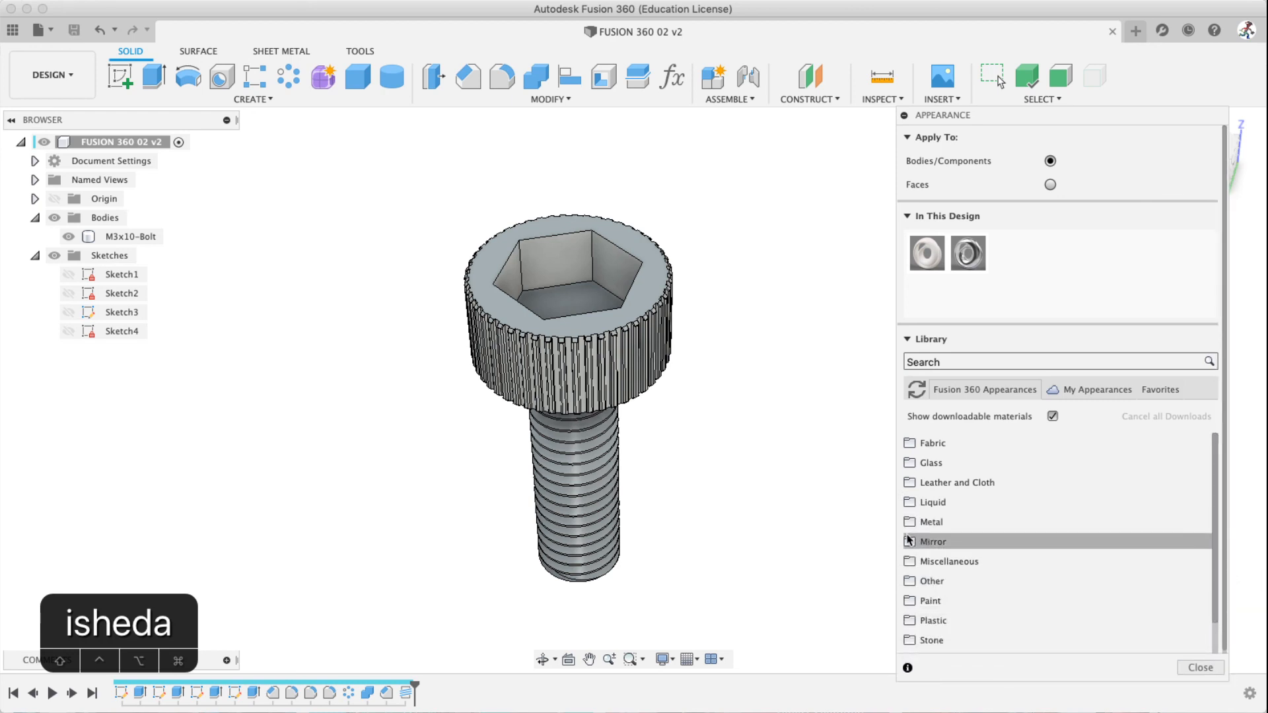
Apply the Brass - Polished appearance from the library's Metal, Brass group to the bolt body
left_click(911, 522)
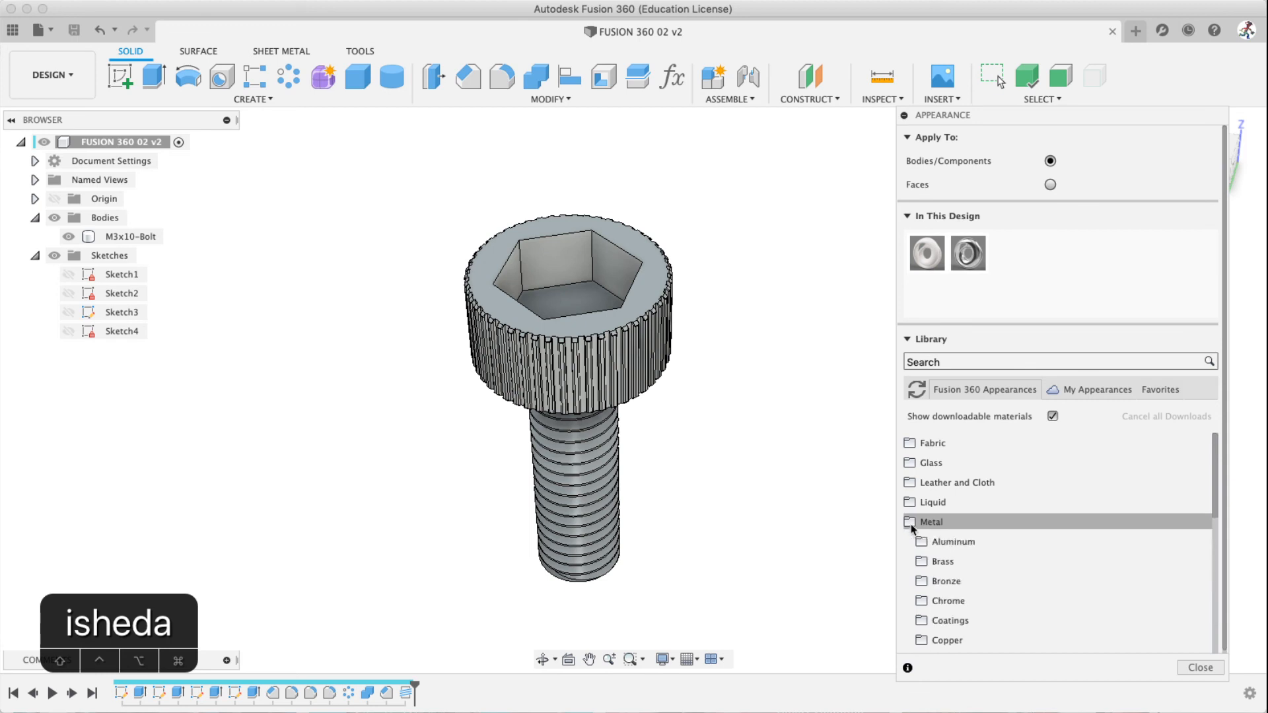
scroll(915, 528, "down", 5)
scroll(917, 525, "up", 3)
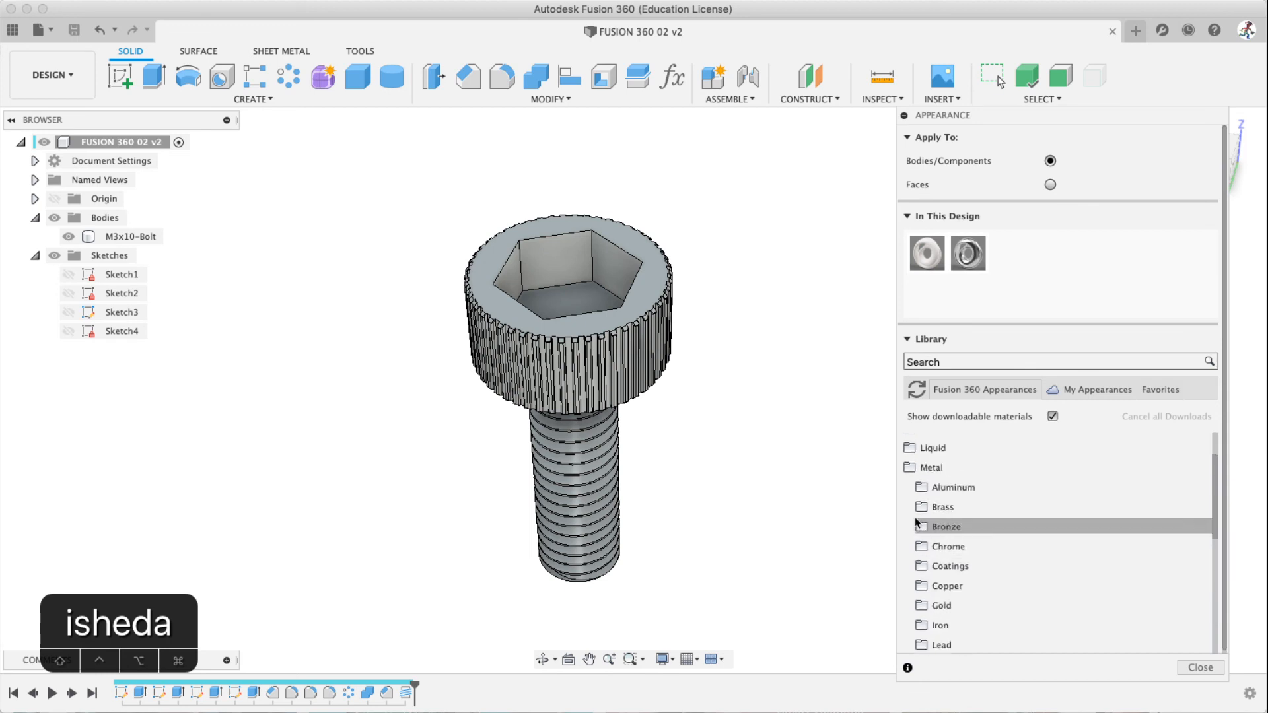
left_click(919, 509)
scroll(928, 515, "down", 2)
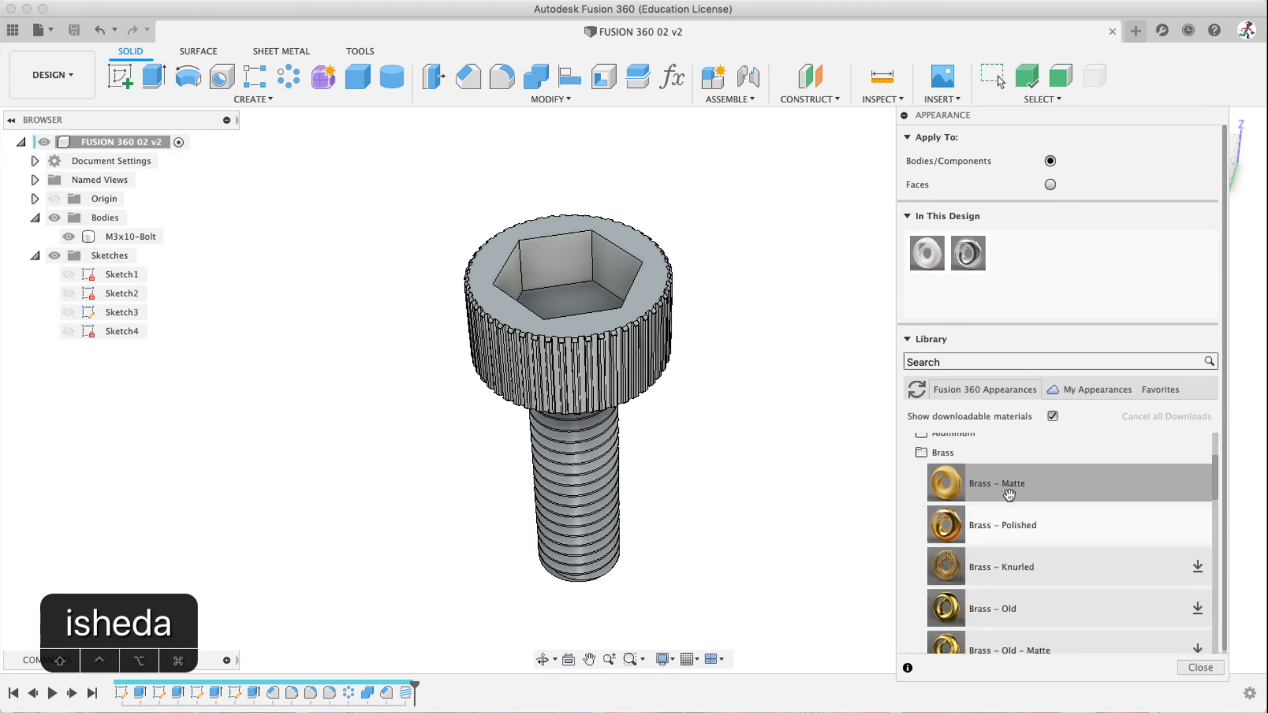
left_click_drag(980, 528, 537, 318)
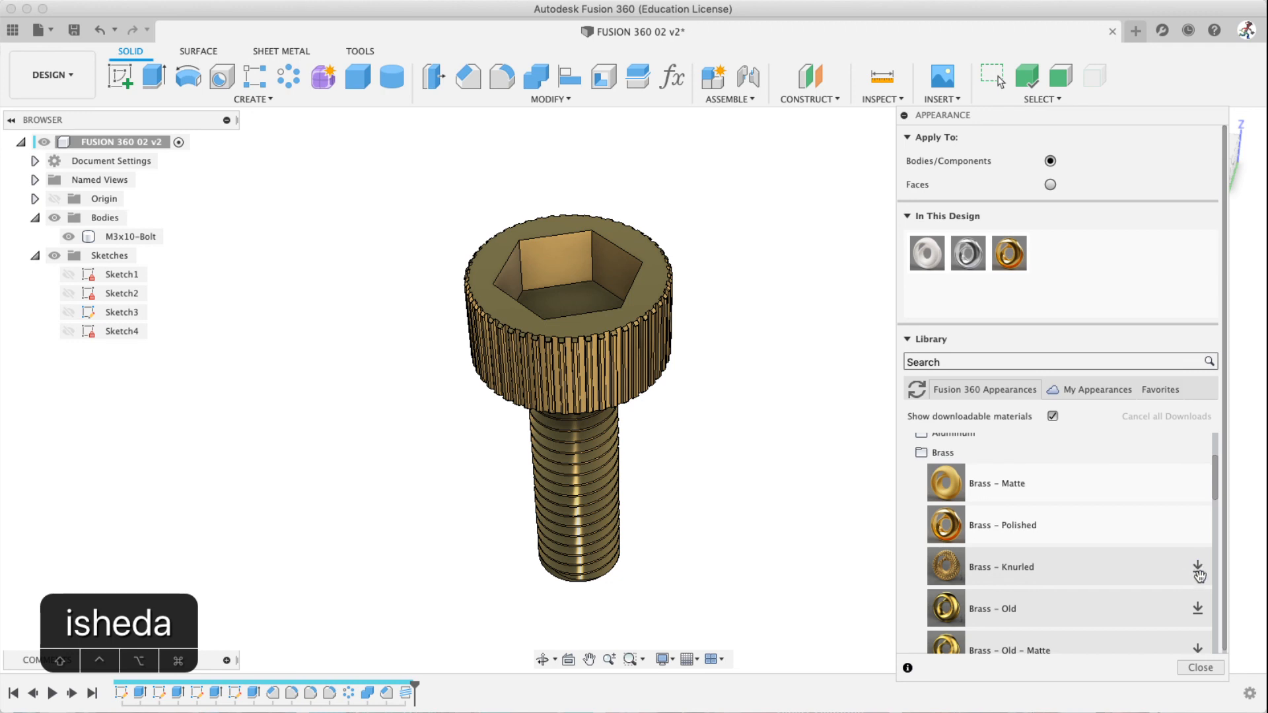
Download the Brass - Old appearance and apply it to the bolt body
left_click(1196, 607)
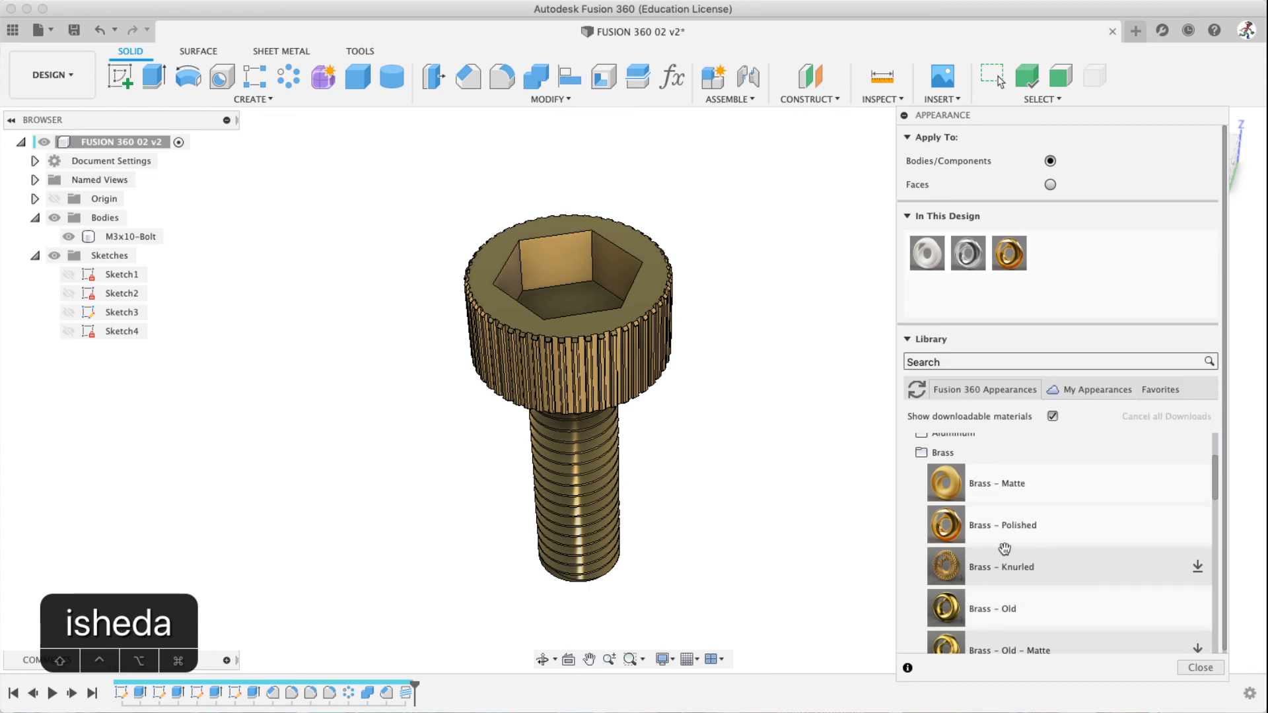
left_click_drag(991, 594, 654, 381)
scroll(579, 357, "up", 4)
left_click(260, 318)
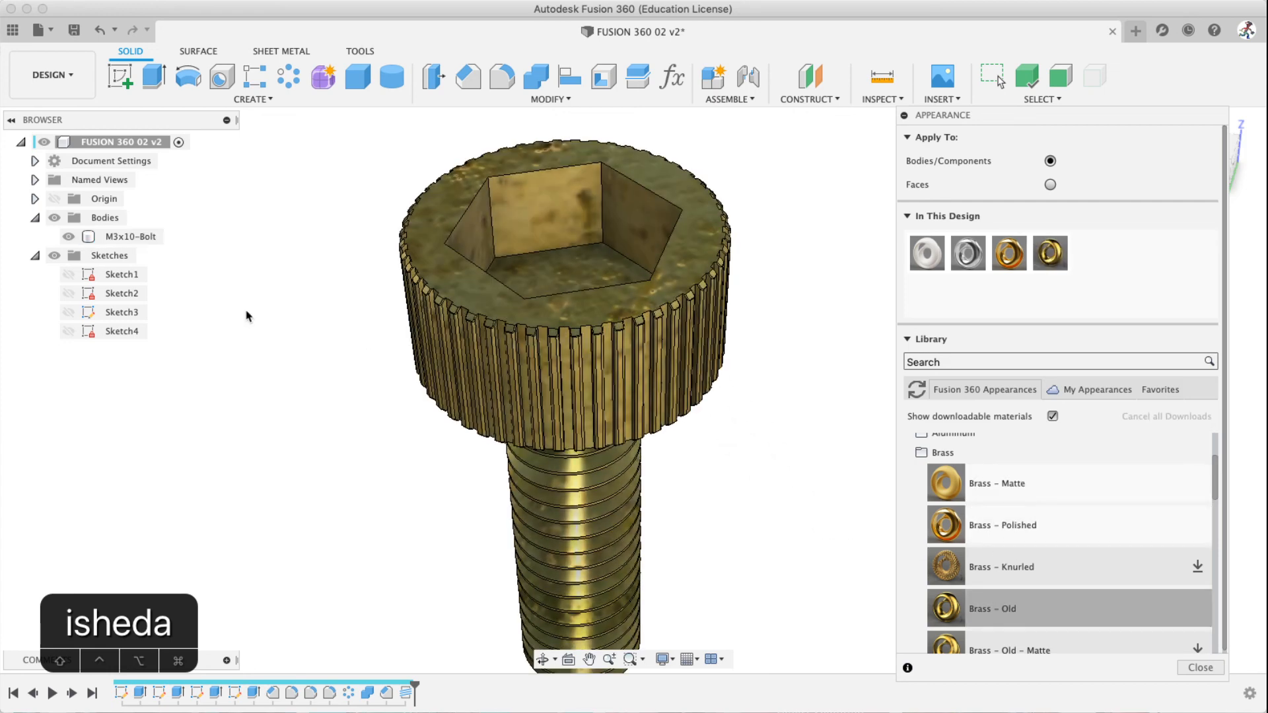
Set the texture scale of the design's Brass - Old appearance to 33
double_click(1056, 252)
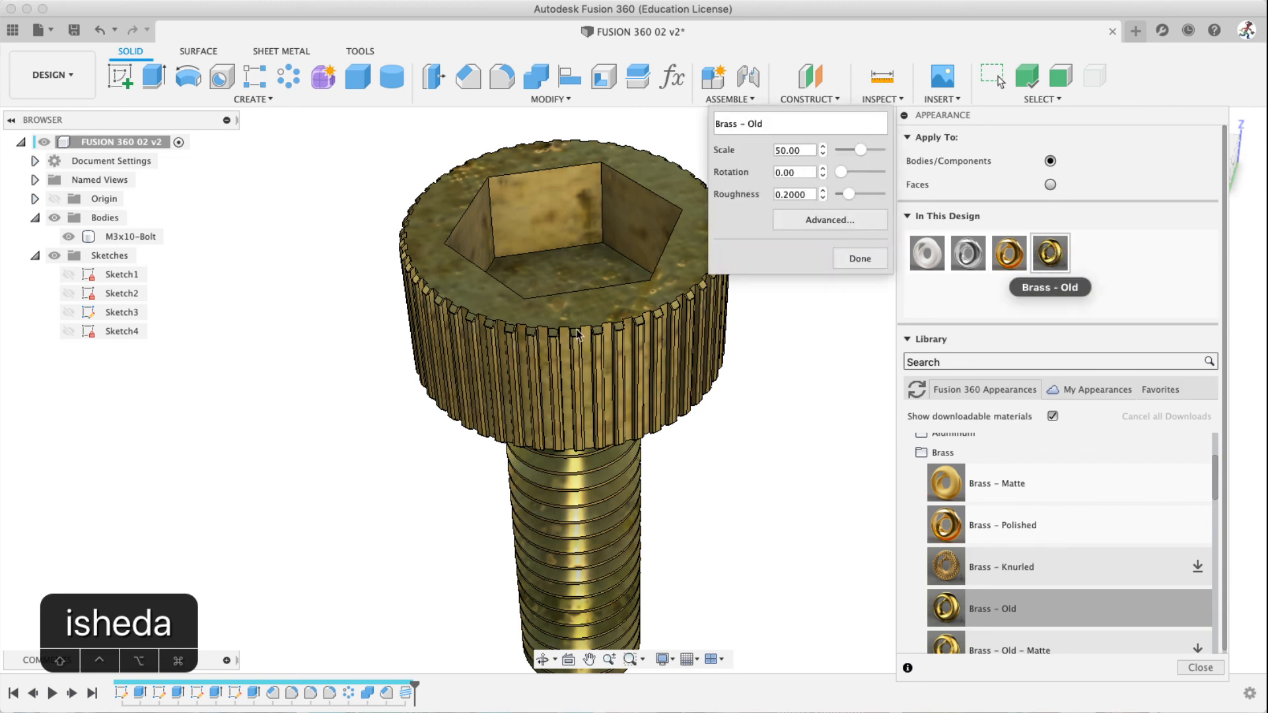
left_click(823, 153)
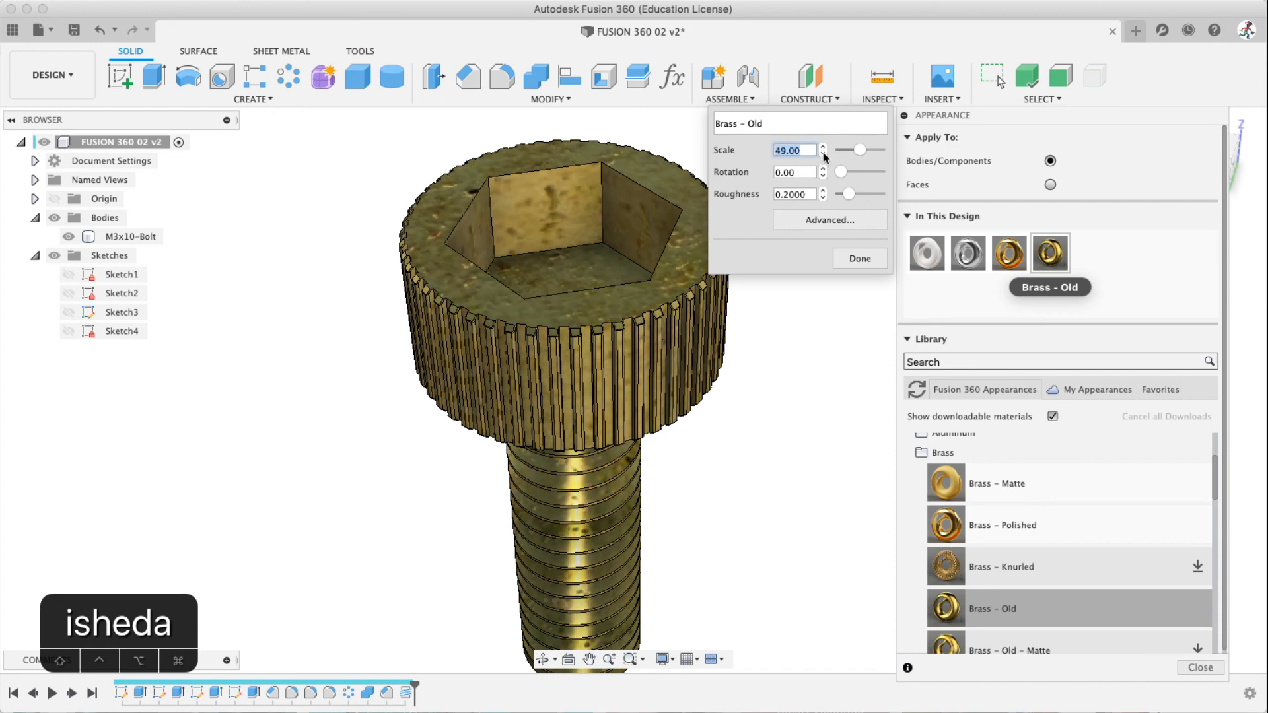
left_click(822, 154)
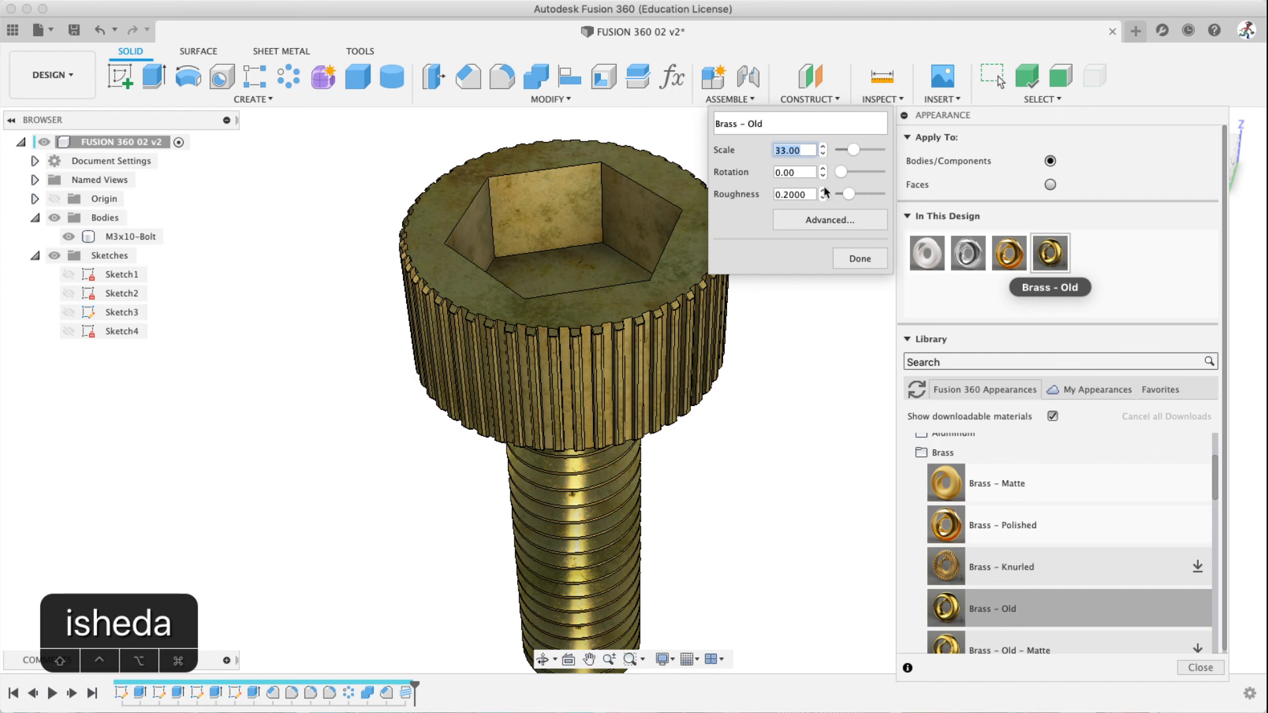
left_click(852, 262)
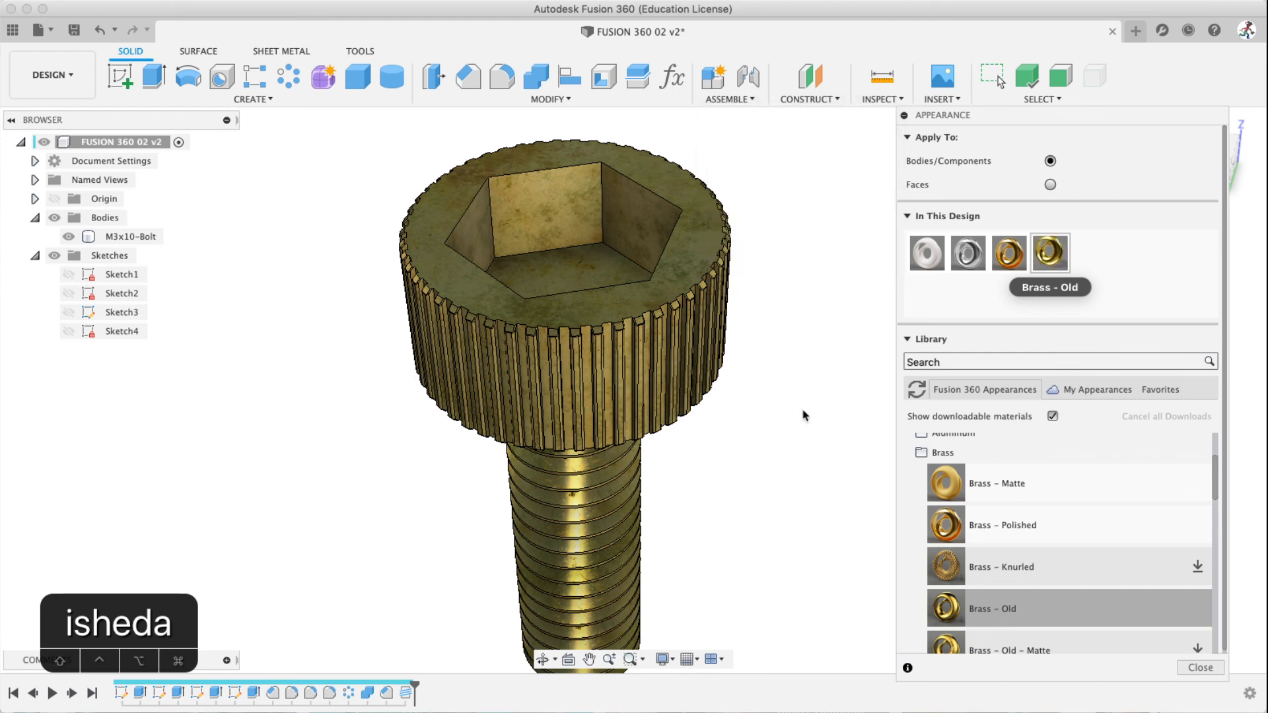
Switch appearance assignment from bodies to faces and apply Brass - Polished to the first inner side walls of the hex socket
left_click(1050, 184)
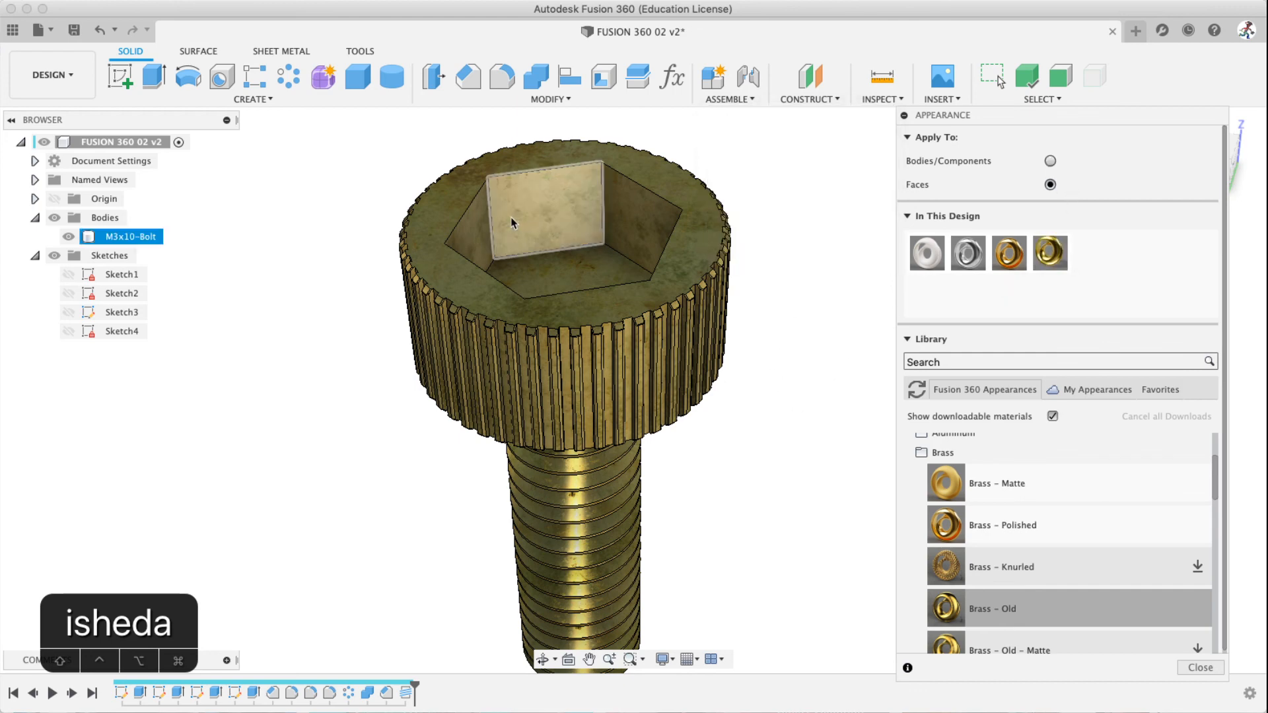
left_click(971, 528)
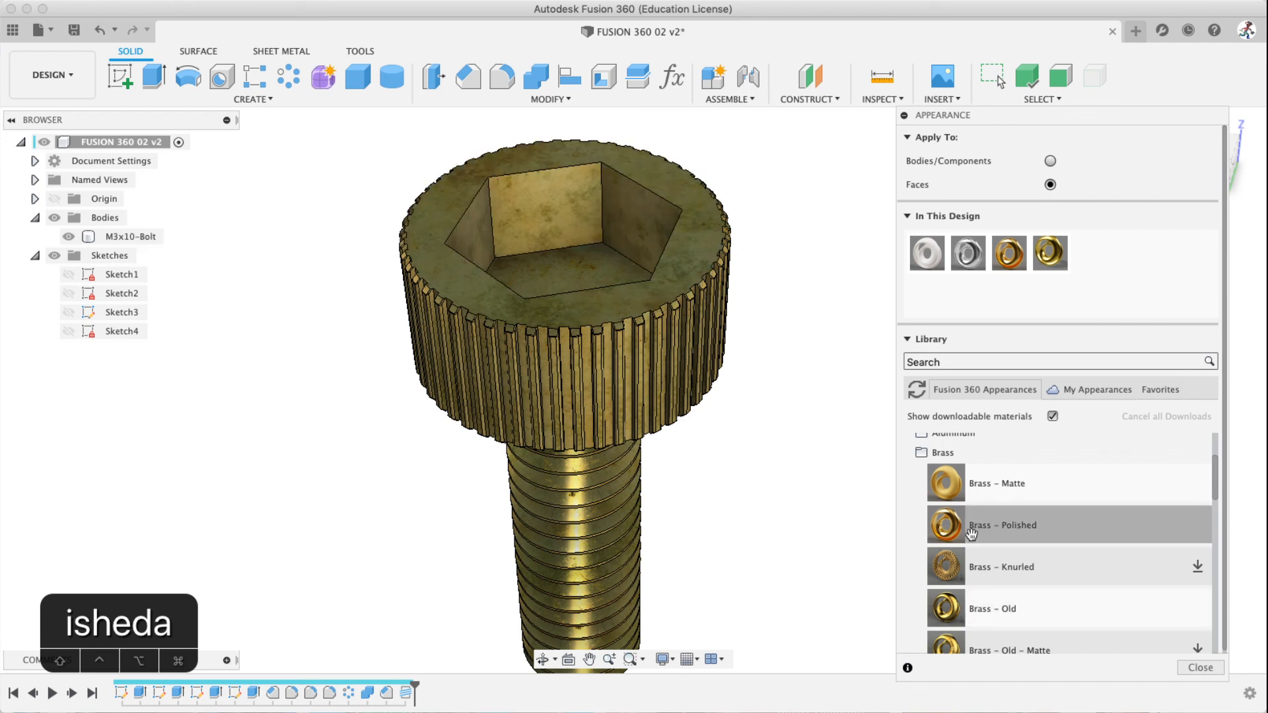
left_click_drag(971, 534, 568, 221)
left_click(959, 486)
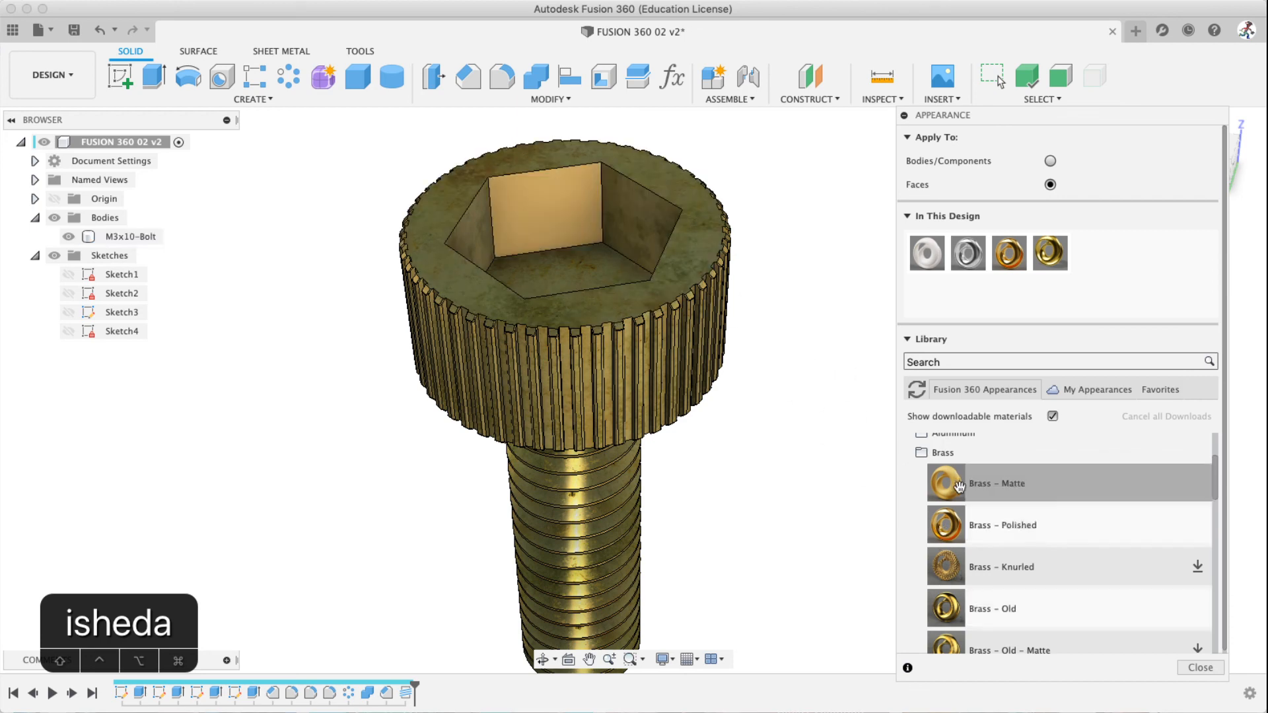
left_click_drag(1009, 253, 666, 226)
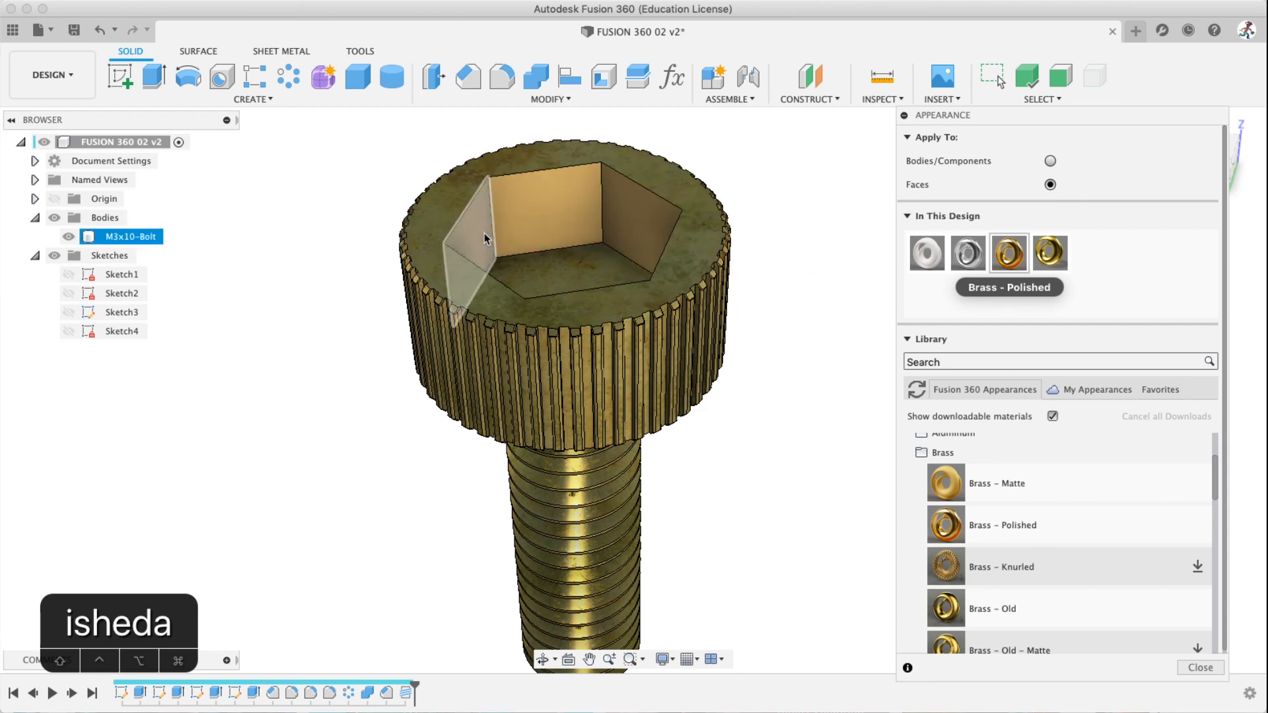
Apply Brass - Polished to the remaining side walls of the hex socket and close the Appearance settings
middle_click_drag(552, 266, 426, 274, "shift")
left_click_drag(1008, 253, 531, 153)
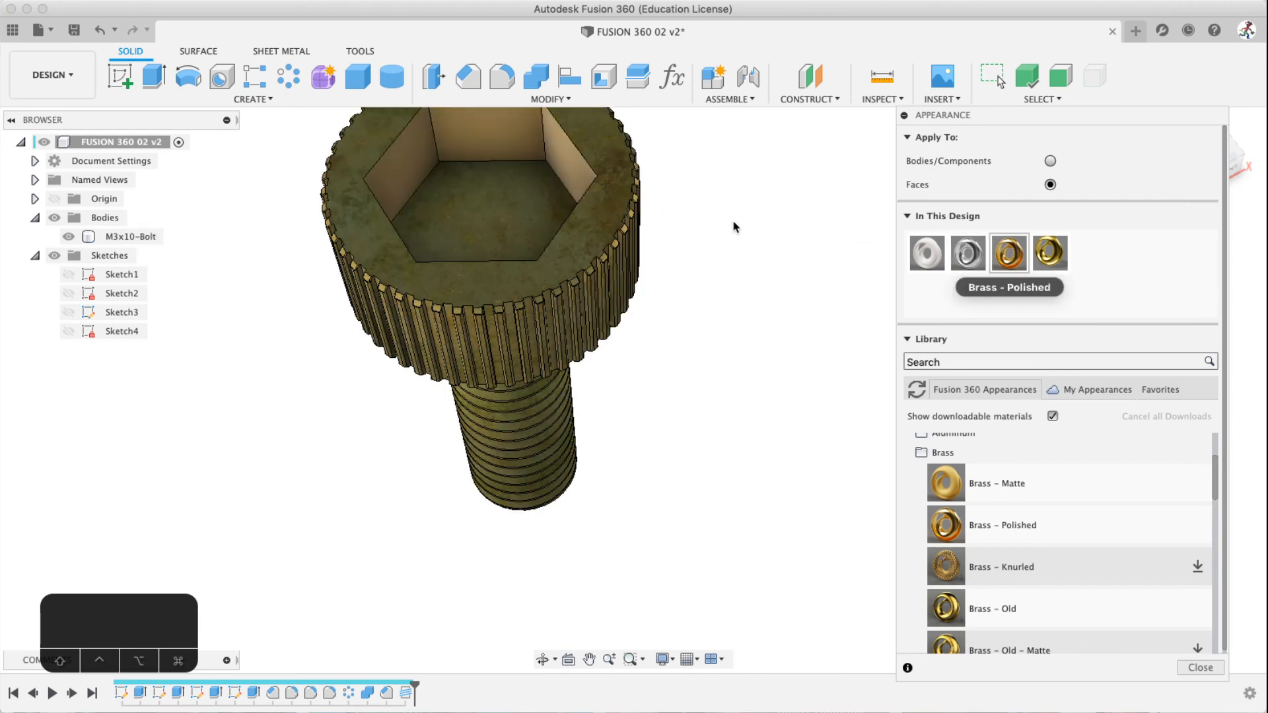
left_click_drag(1007, 251, 509, 226)
middle_click_drag(544, 259, 552, 320, "shift")
left_click_drag(1009, 253, 602, 238)
middle_click_drag(518, 318, 555, 266, "shift")
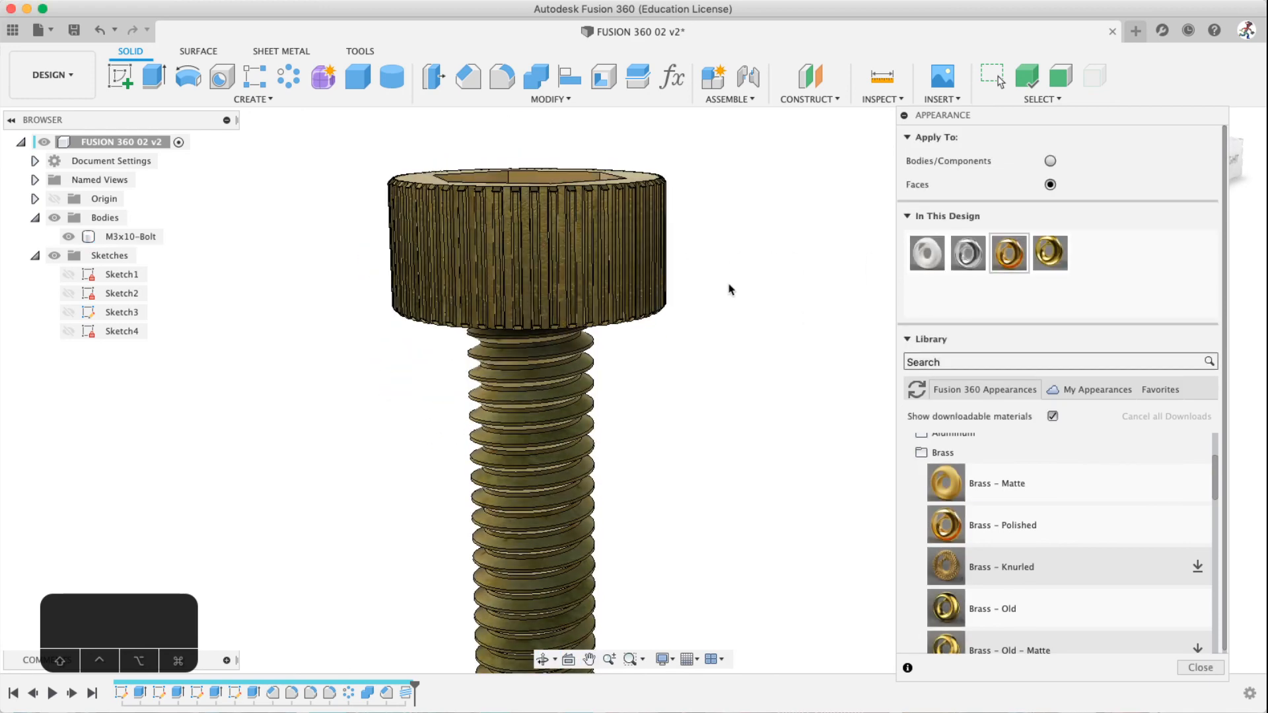
scroll(704, 336, "up", 3)
scroll(685, 351, "down", 6)
middle_click_drag(624, 362, 568, 332)
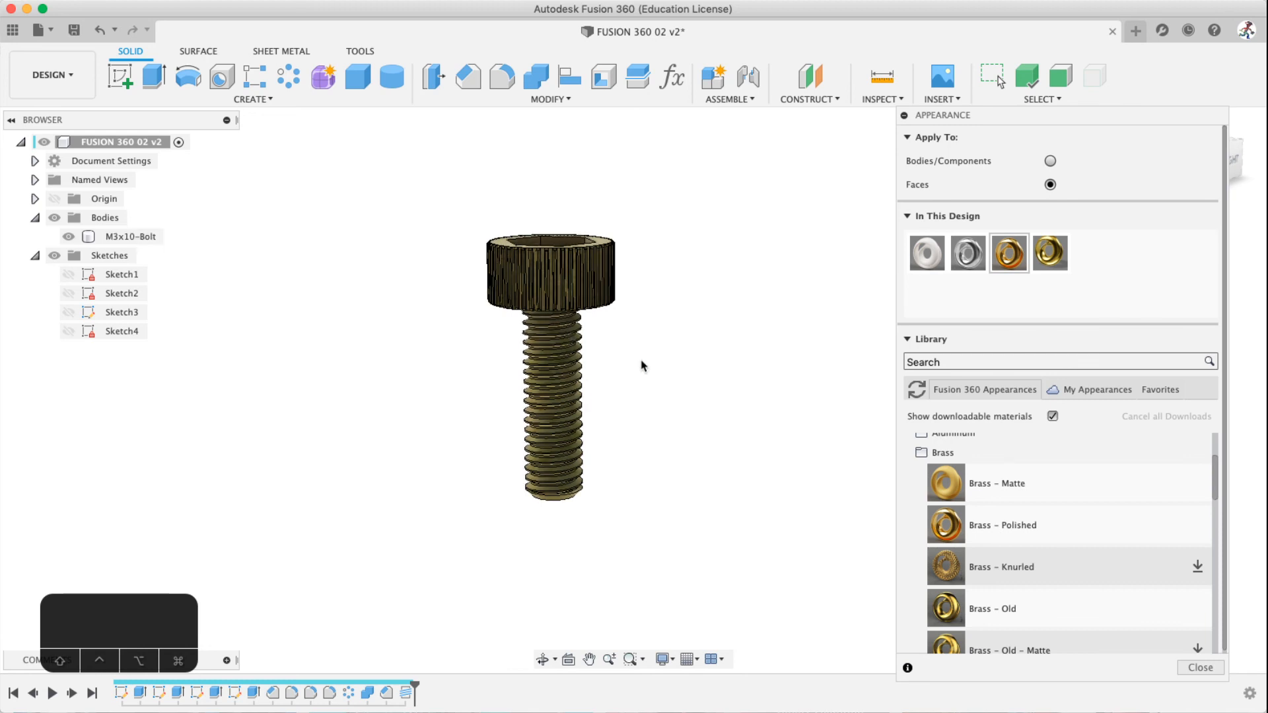
key("Escape")
Save a new version of the design with the version description "Added Brass"
key("super+s")
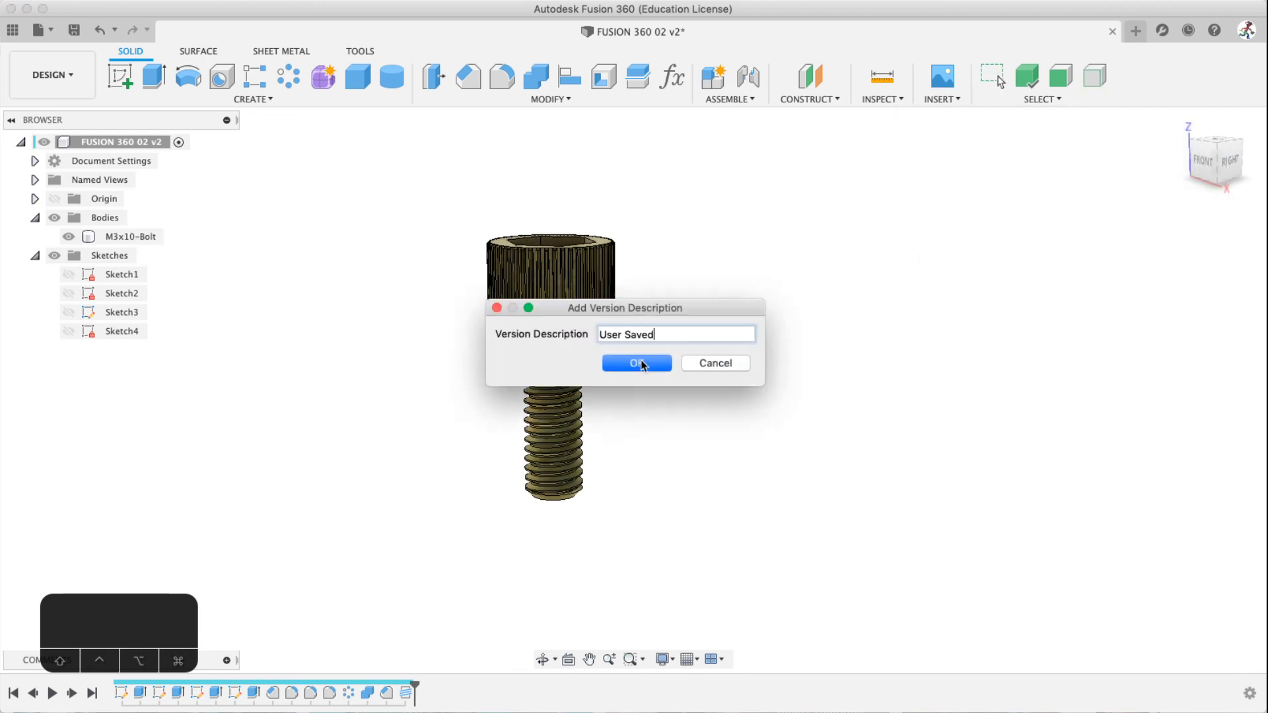
type("Adde")
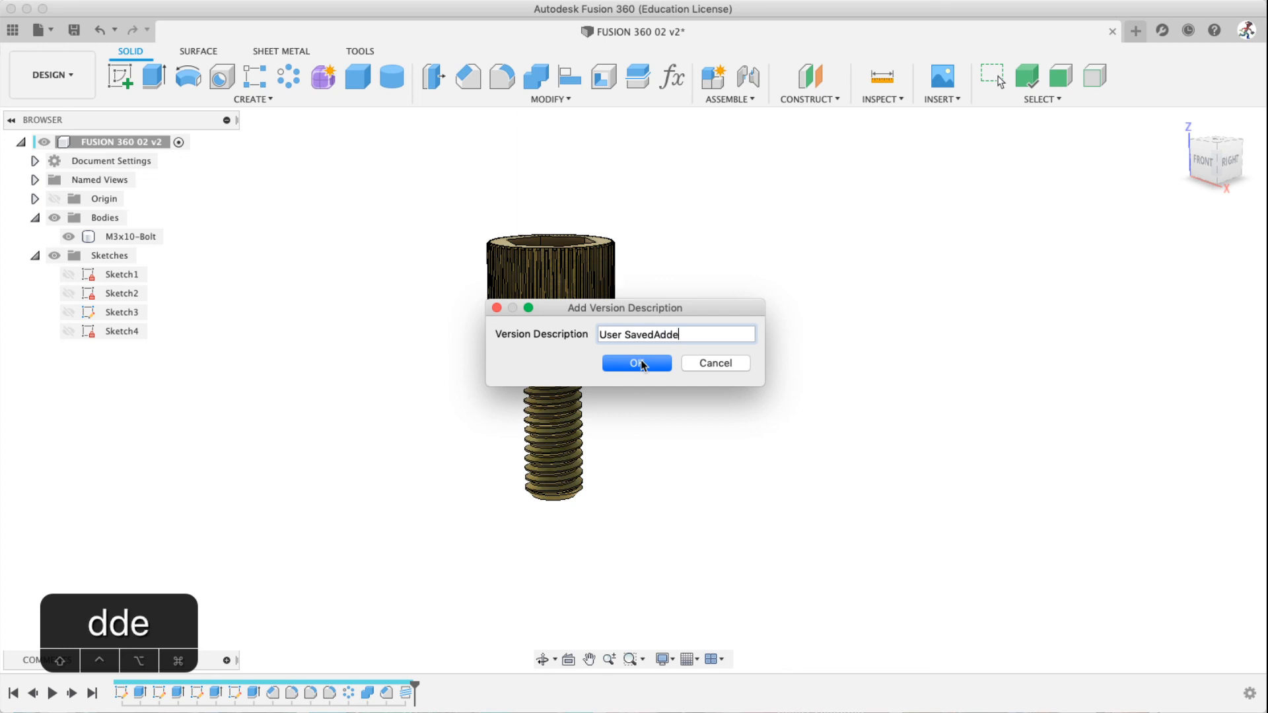
key("super+a")
type("Added B")
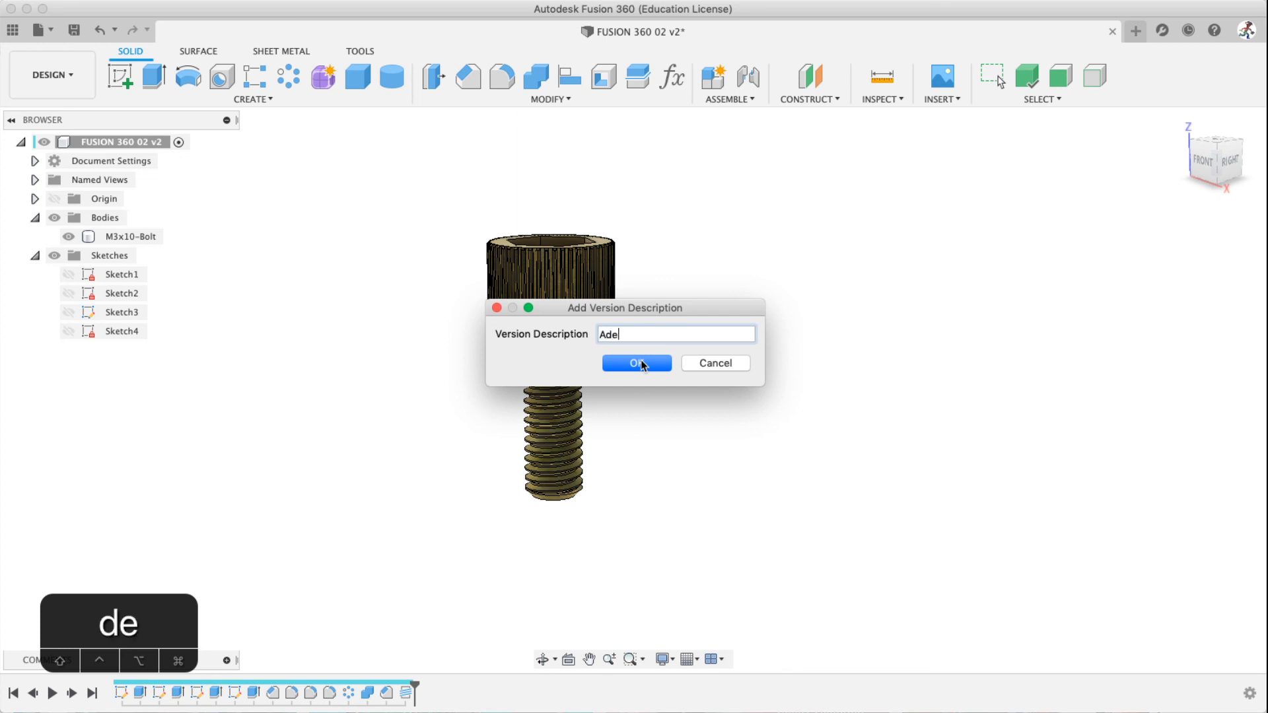
type("rass")
key("Return")
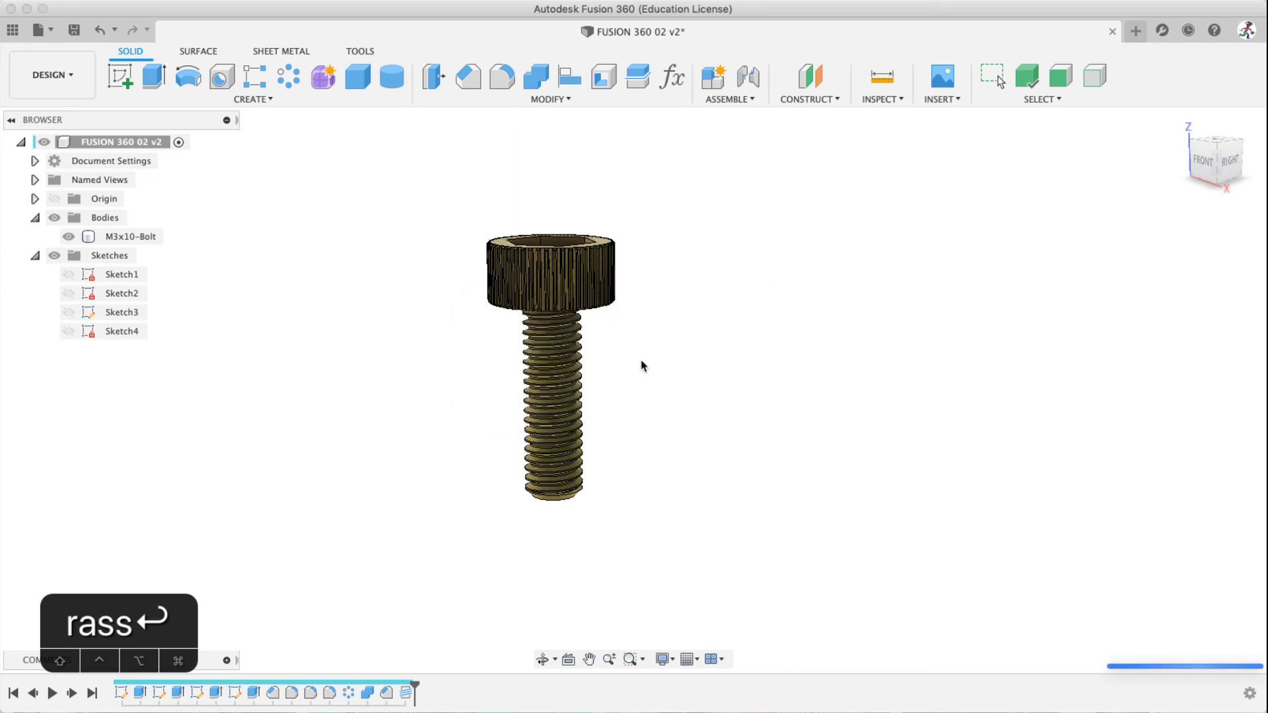